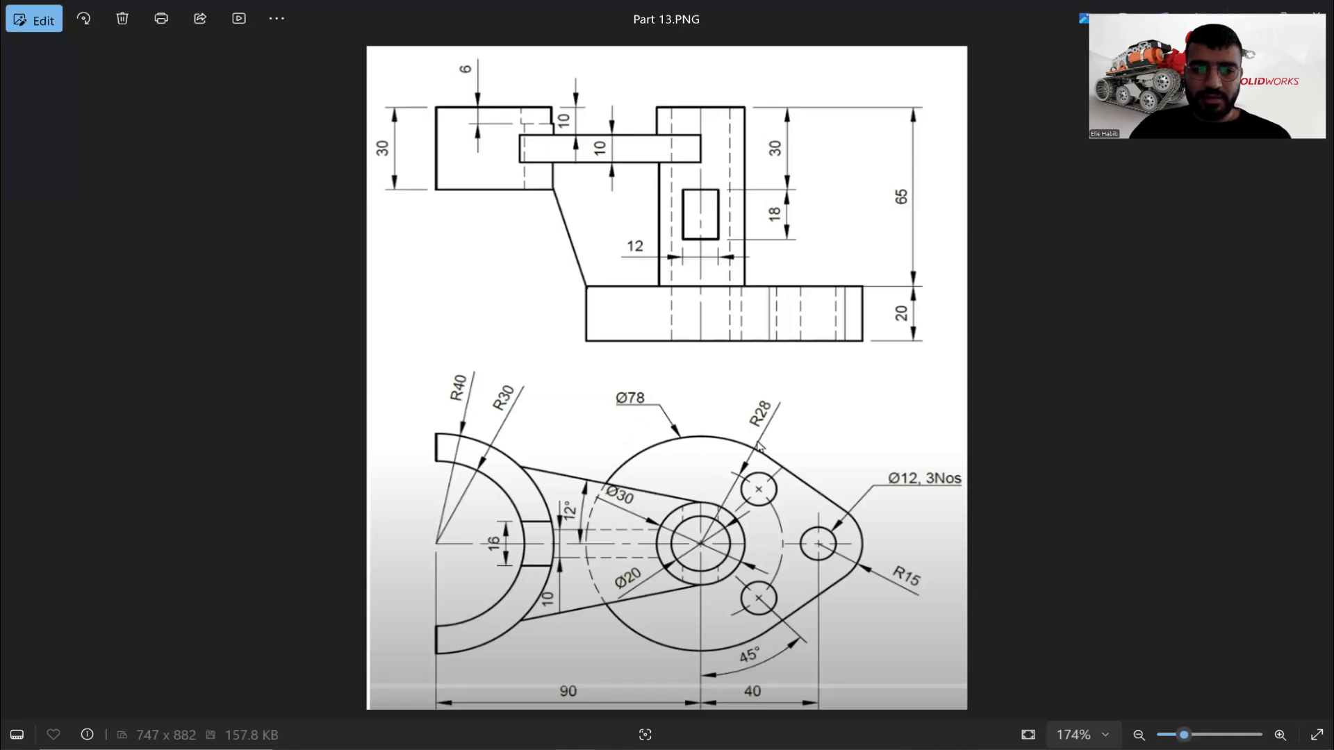
# Switch to SOLIDWORKS and sketch a circle centred on the origin with a radius of about 58 mm.
pyautogui.click(603, 733)
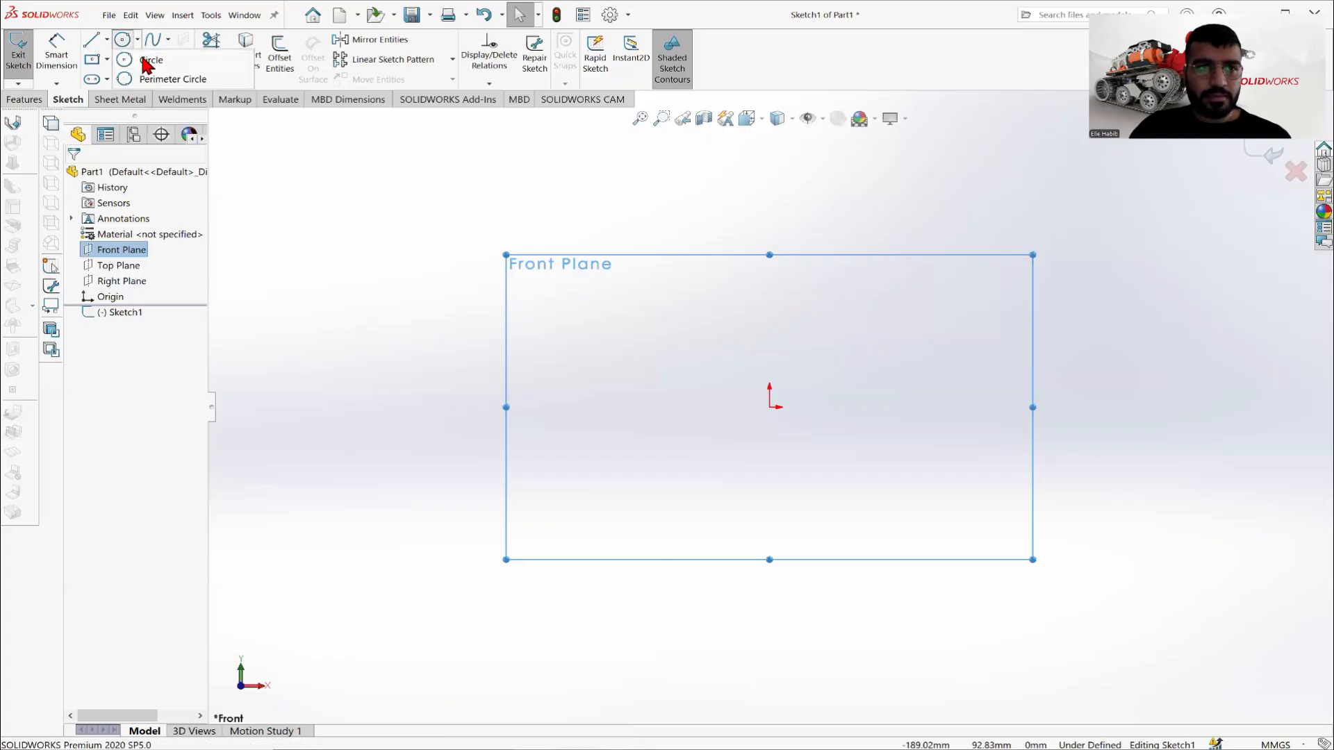
pyautogui.click(122, 40)
pyautogui.click(769, 408)
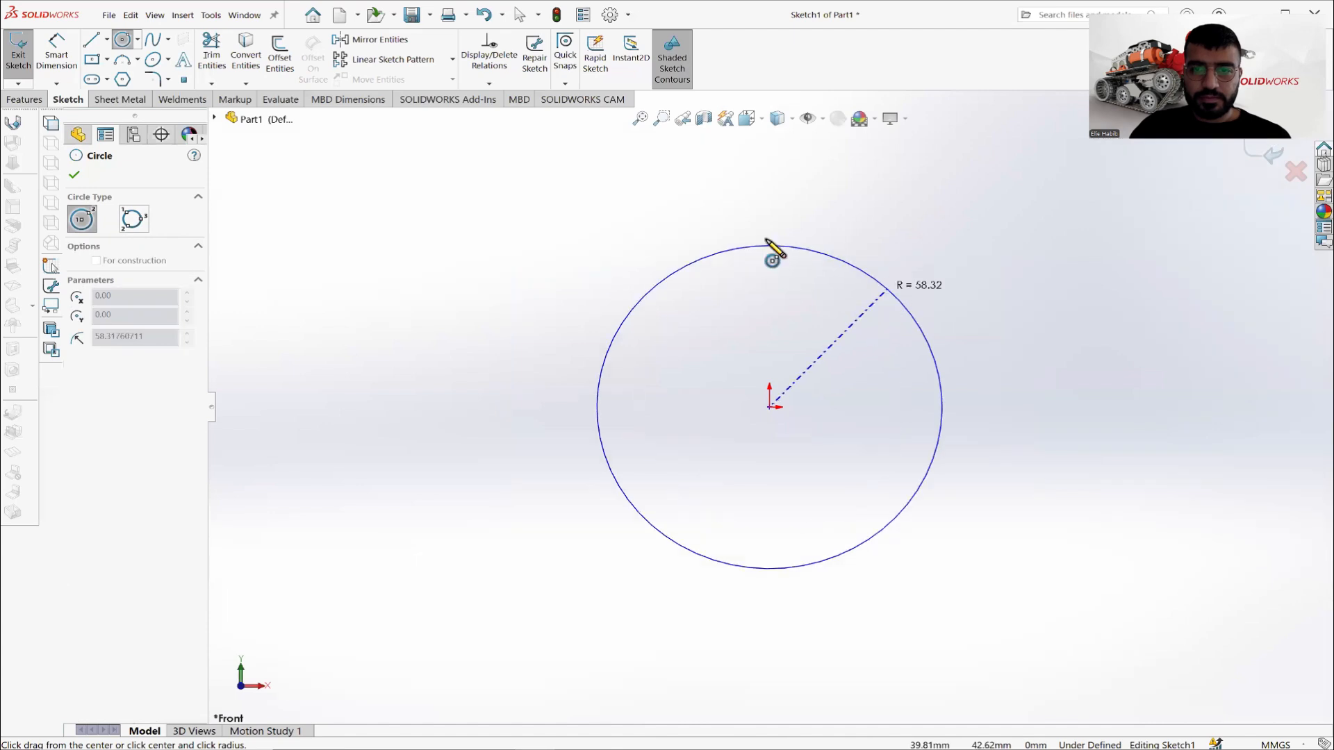
pyautogui.click(769, 251)
pyautogui.rightClick(695, 220)
# Dimension the circle with a diameter of 78 mm.
pyautogui.click(56, 48)
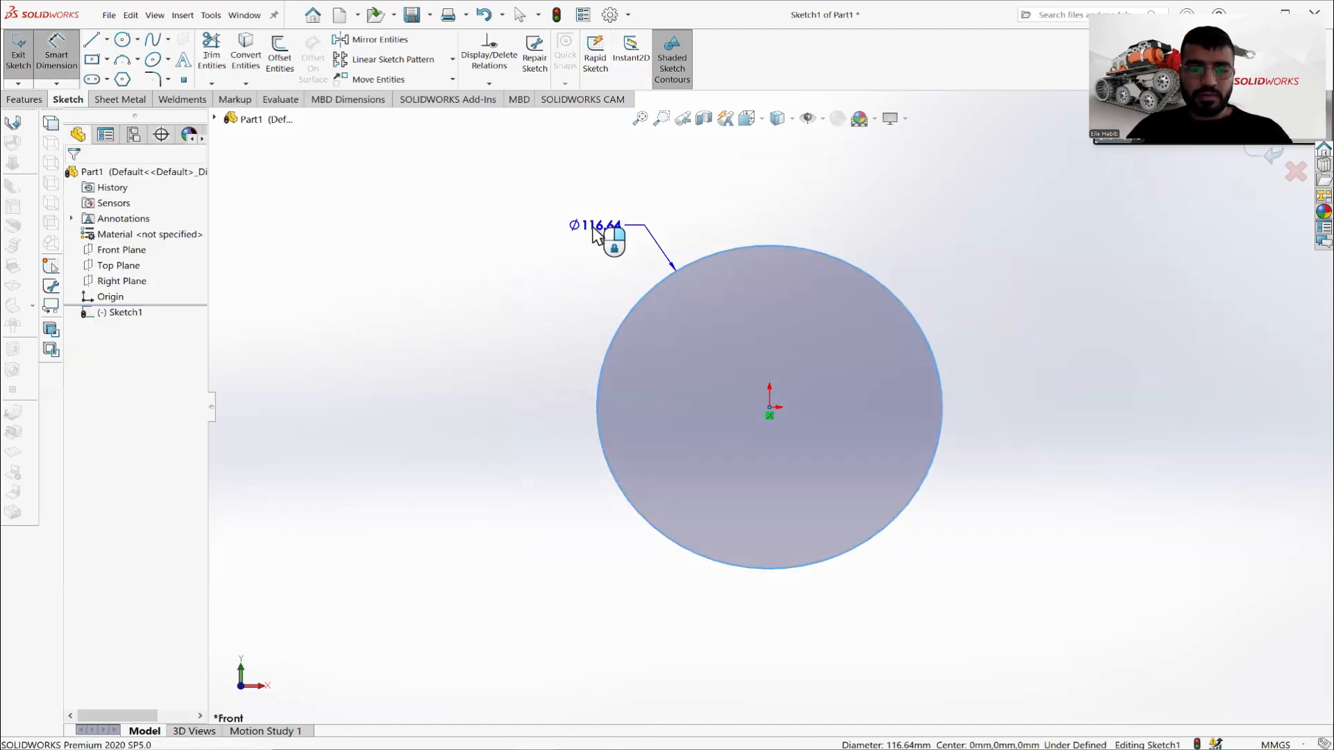
pyautogui.click(607, 239)
pyautogui.write('78')
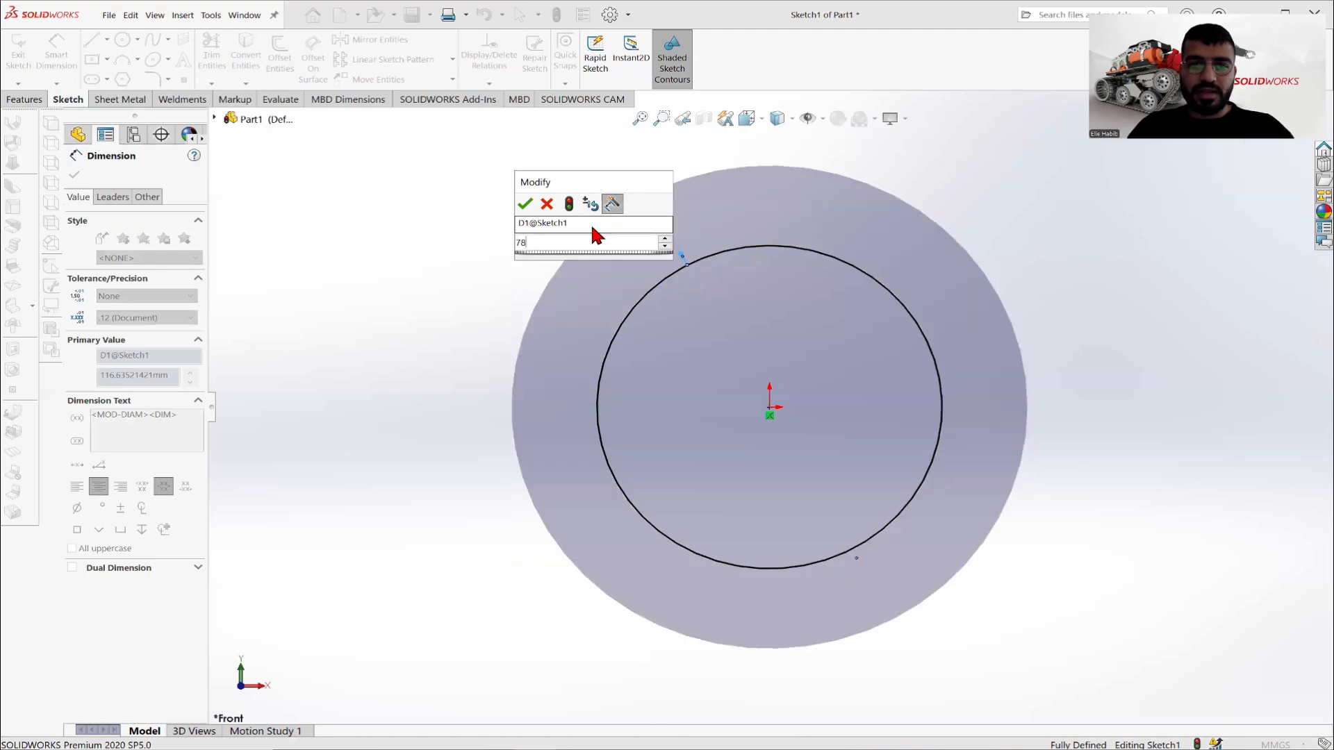
pyautogui.press('Return')
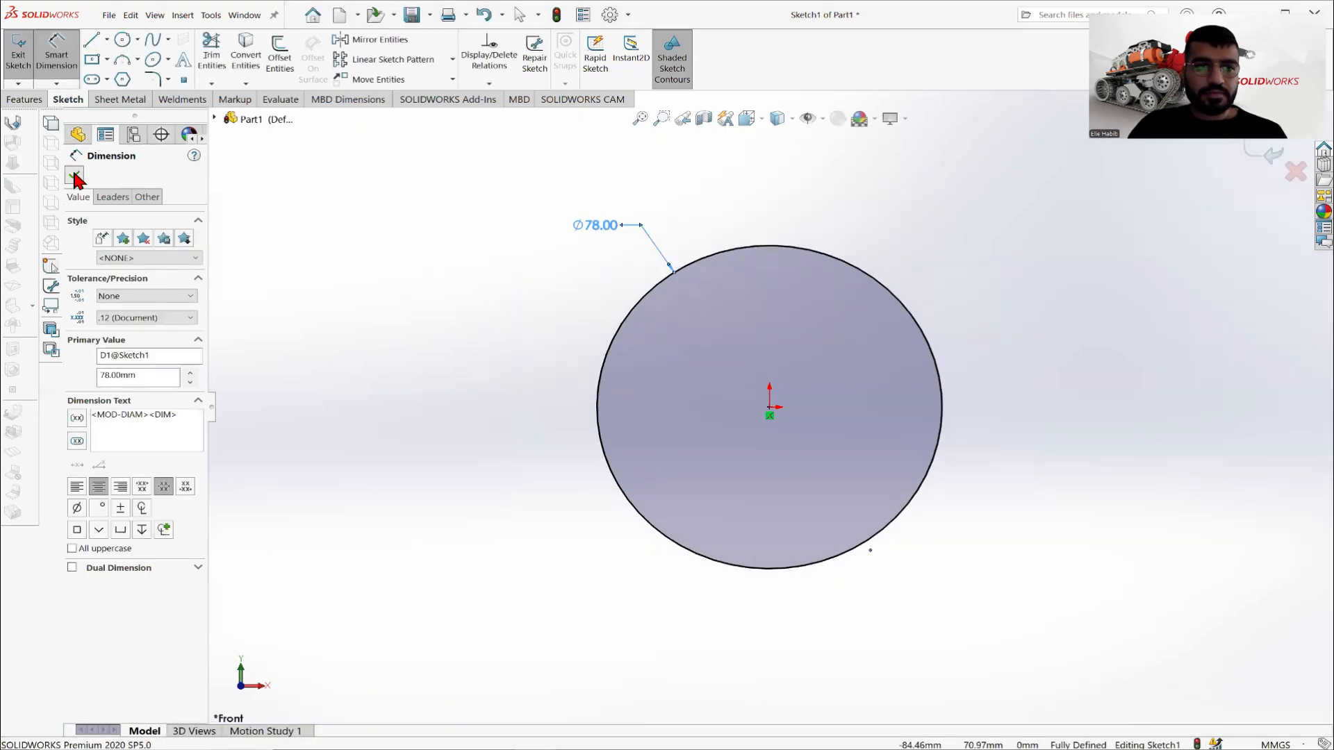
pyautogui.press('Escape')
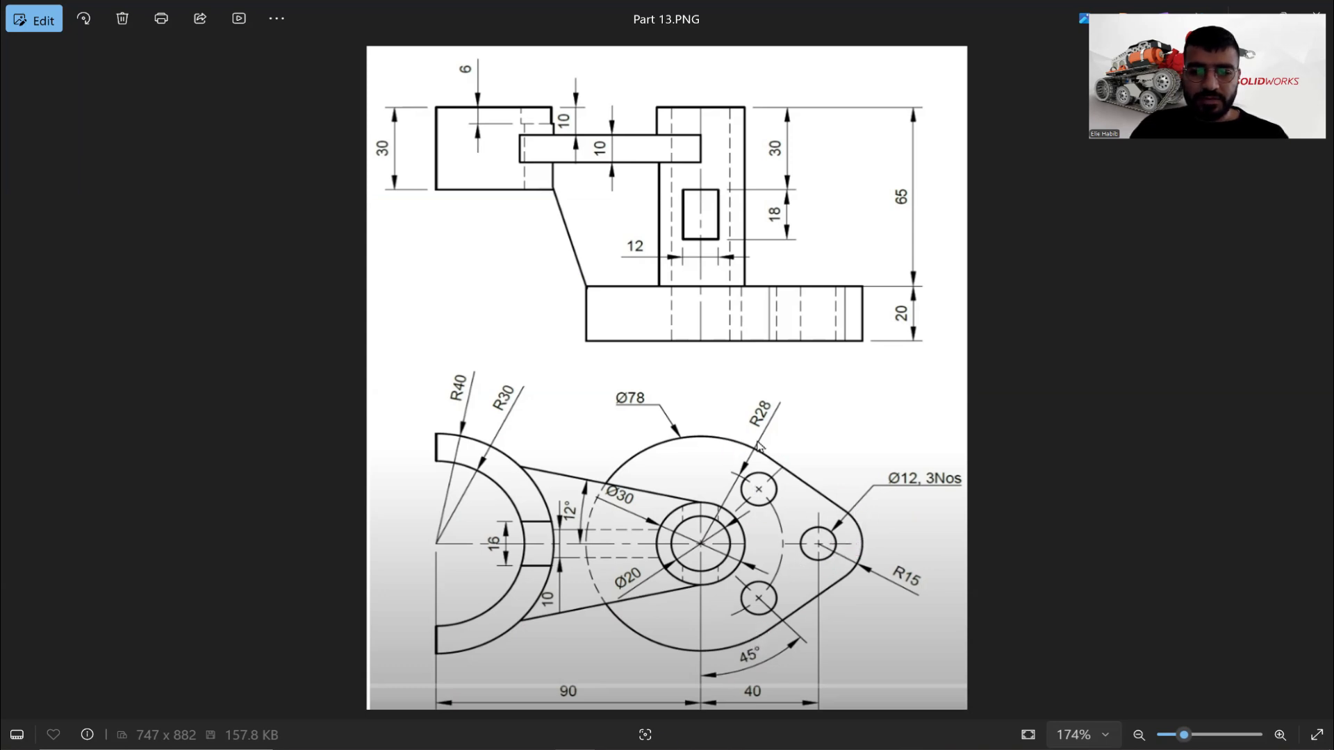
# Return to the sketch from the reference drawing and add a downward-sloping line about 97 mm long above the circle.
pyautogui.hotkey('alt', 'Tab')
pyautogui.click(96, 43)
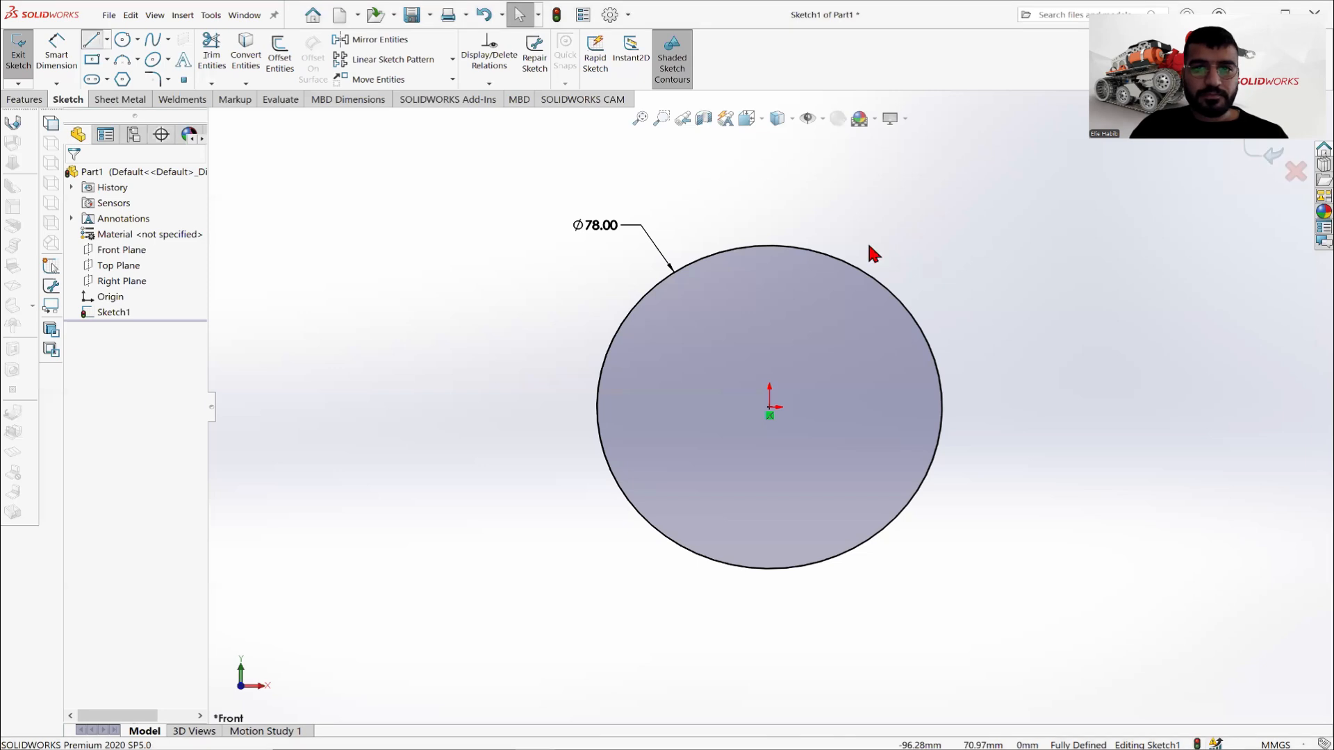
pyautogui.click(800, 209)
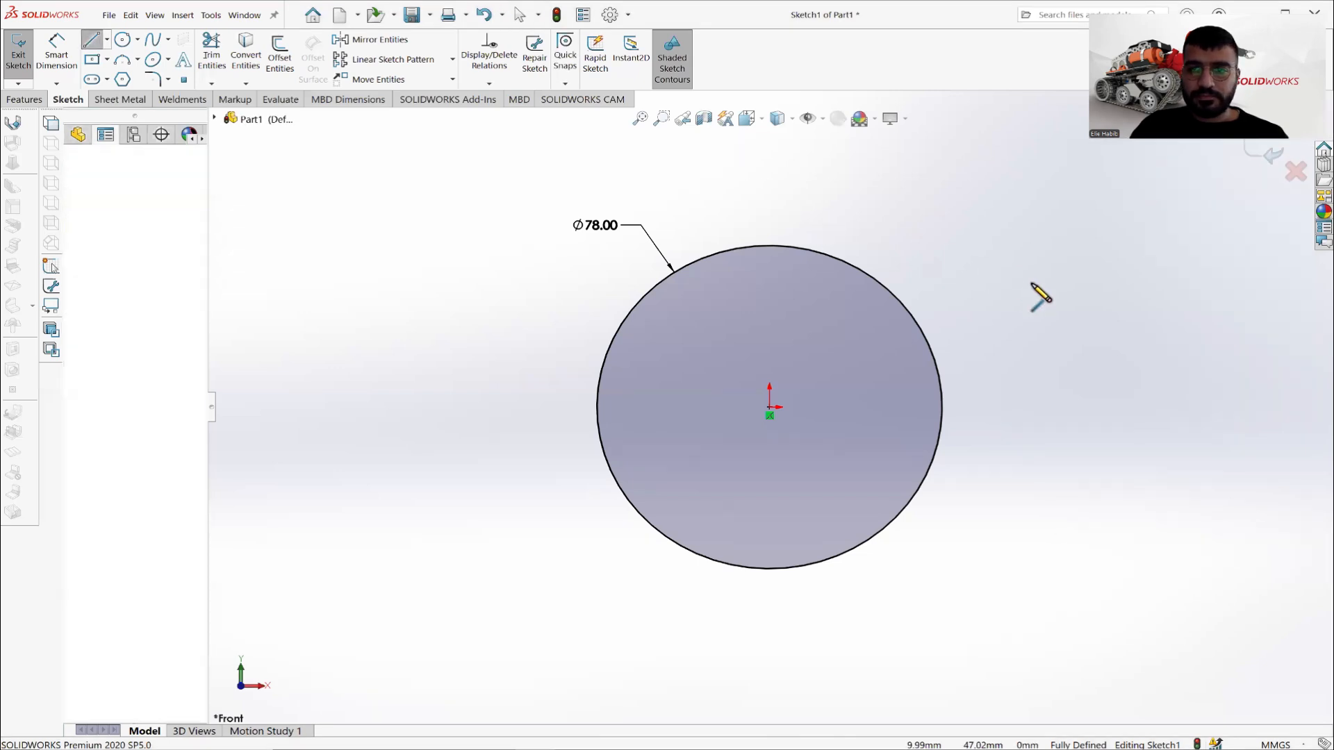
pyautogui.click(1196, 369)
pyautogui.press('Escape')
# Sketch an upward-sloping line about 111 mm long below the circle, converging towards the upper line's far end.
pyautogui.scroll(3, 1127, 444)
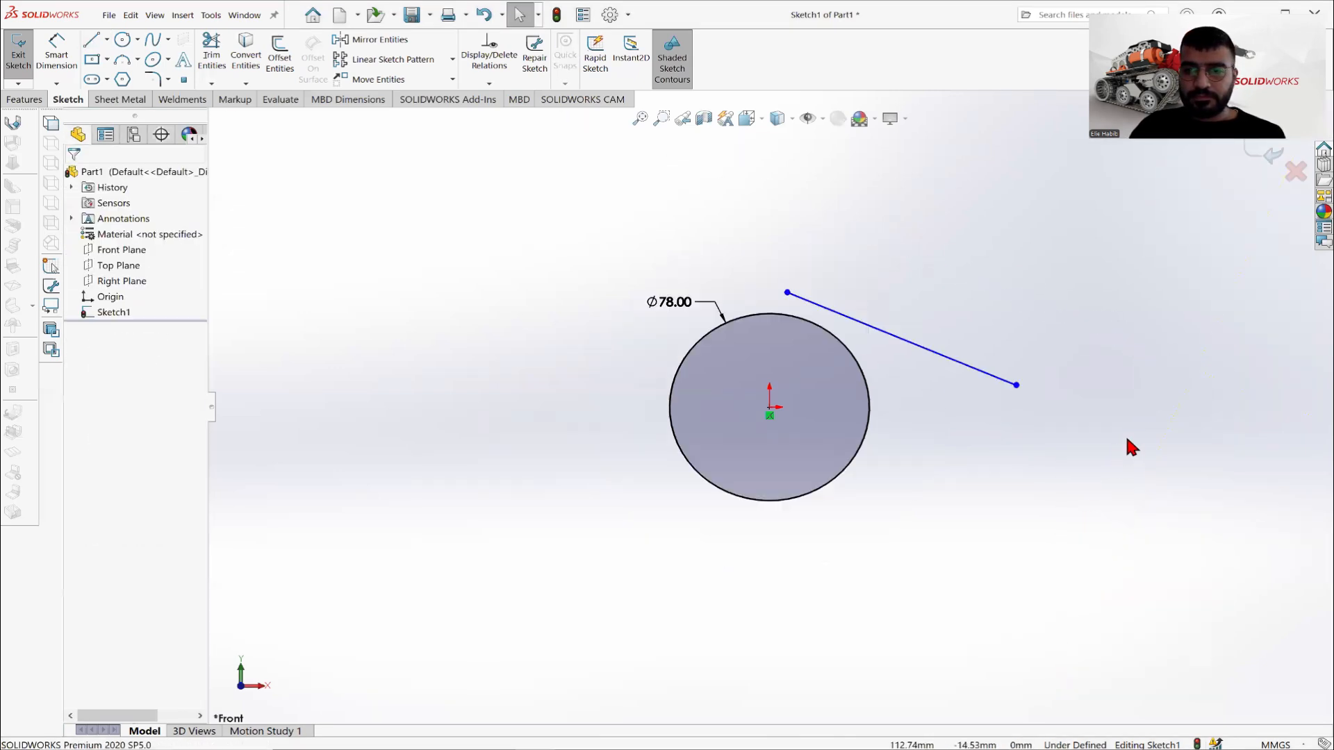
pyautogui.scroll(-2, 1129, 443)
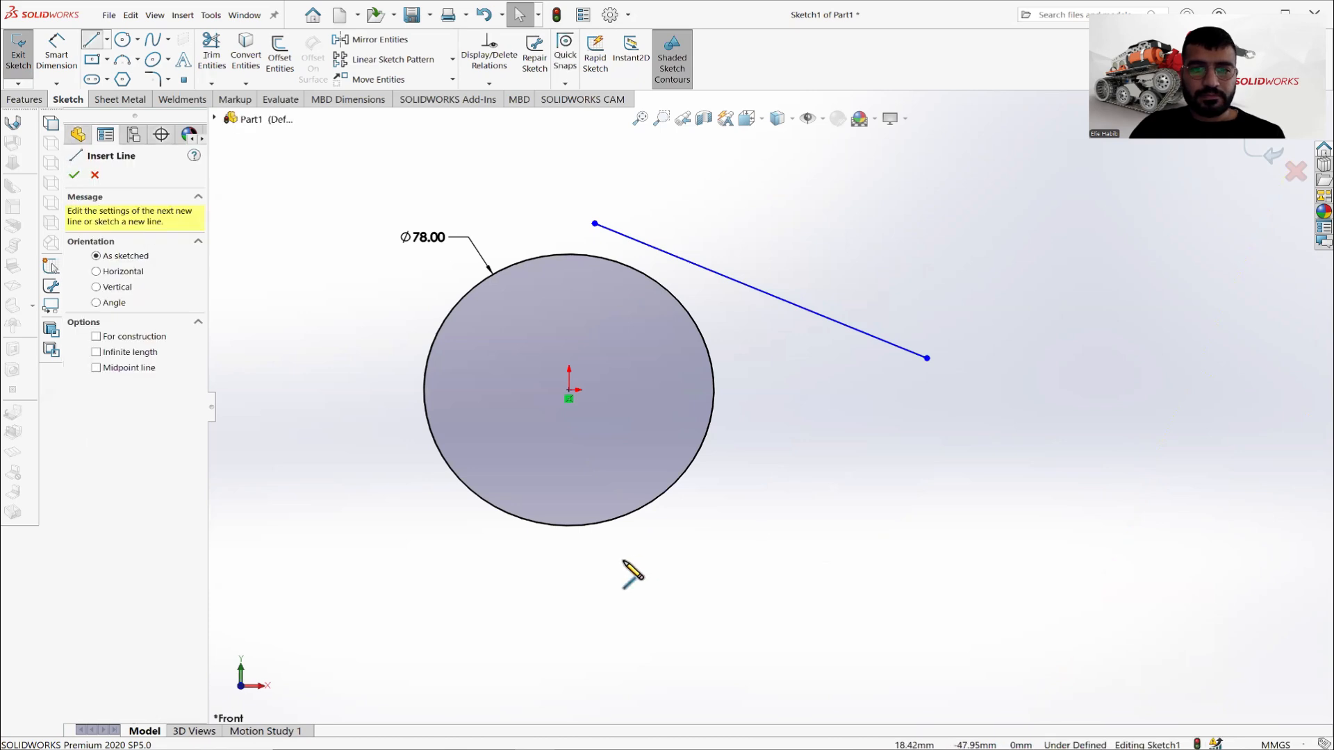
pyautogui.click(595, 561)
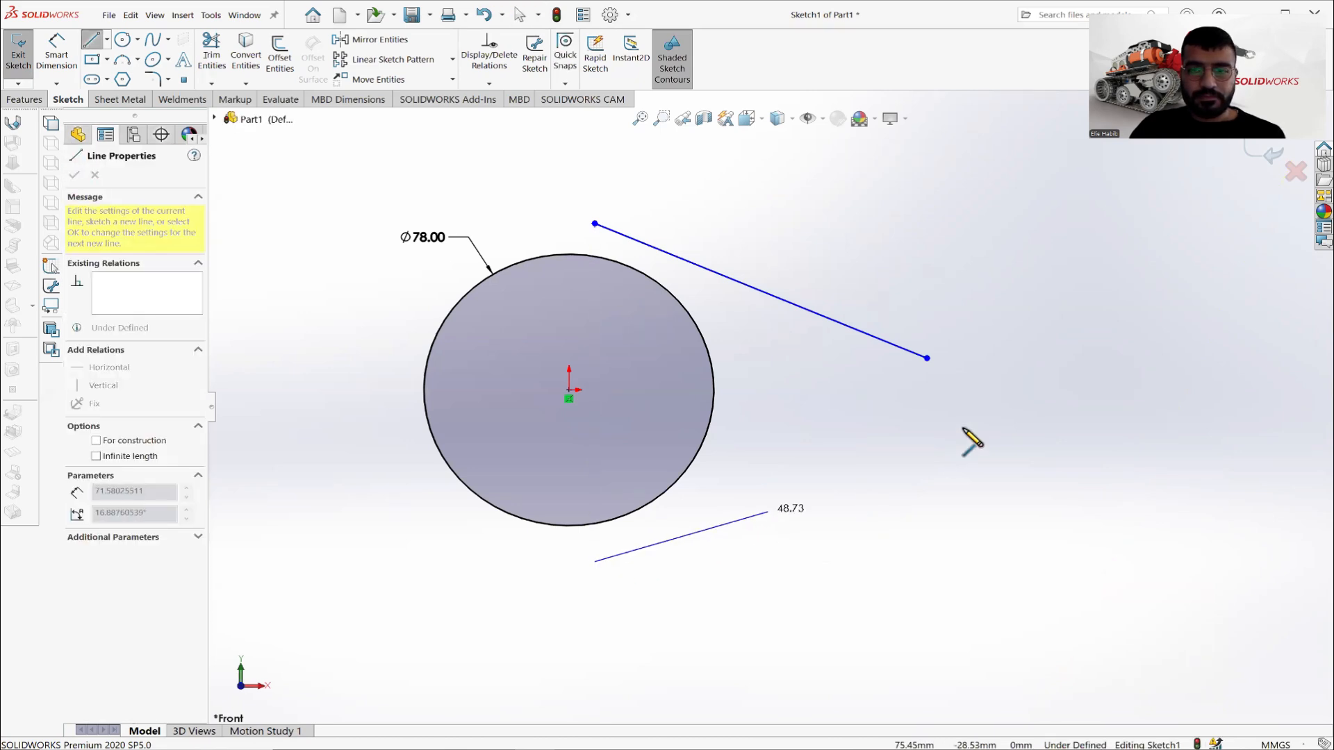
pyautogui.click(969, 397)
pyautogui.press('Escape')
pyautogui.press('Escape')
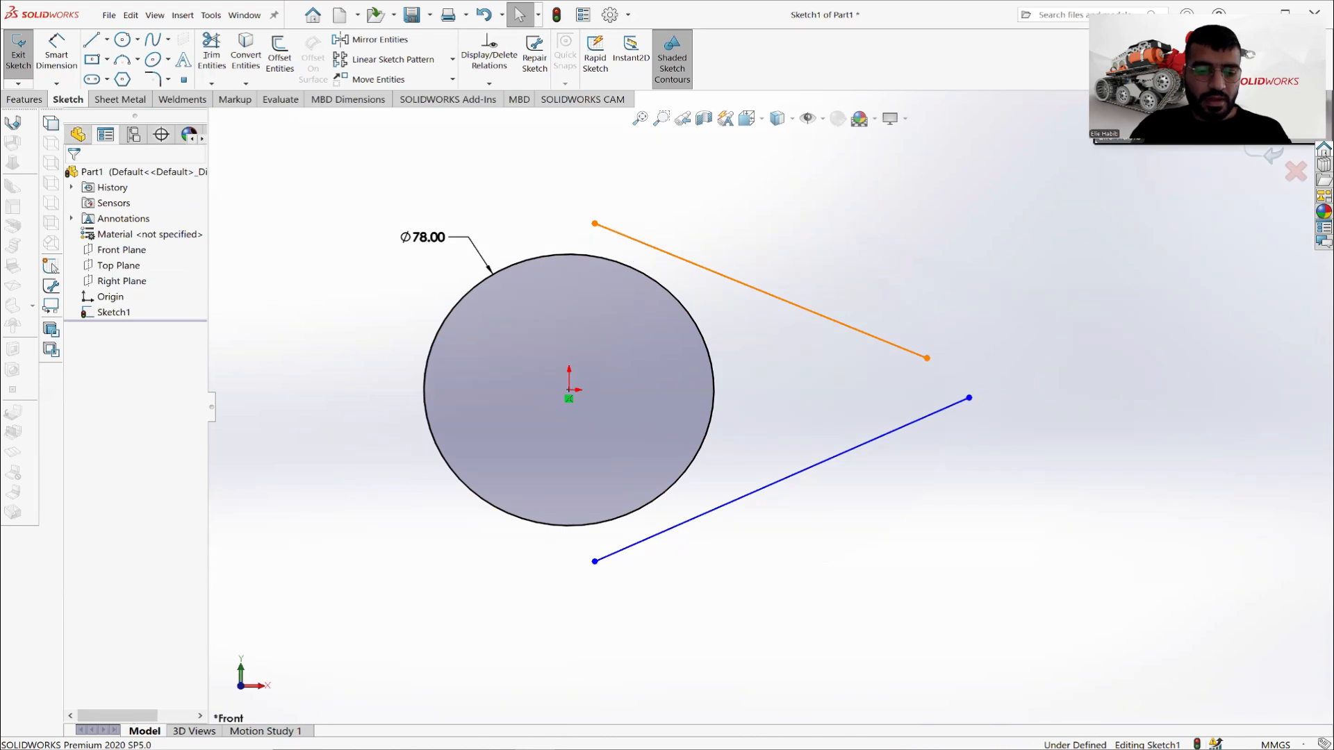
# Make the upper sloping line tangent to the 78 mm circle.
pyautogui.click(618, 234)
pyautogui.keyDown('ctrl'); pyautogui.click(610, 260); pyautogui.keyUp('ctrl')
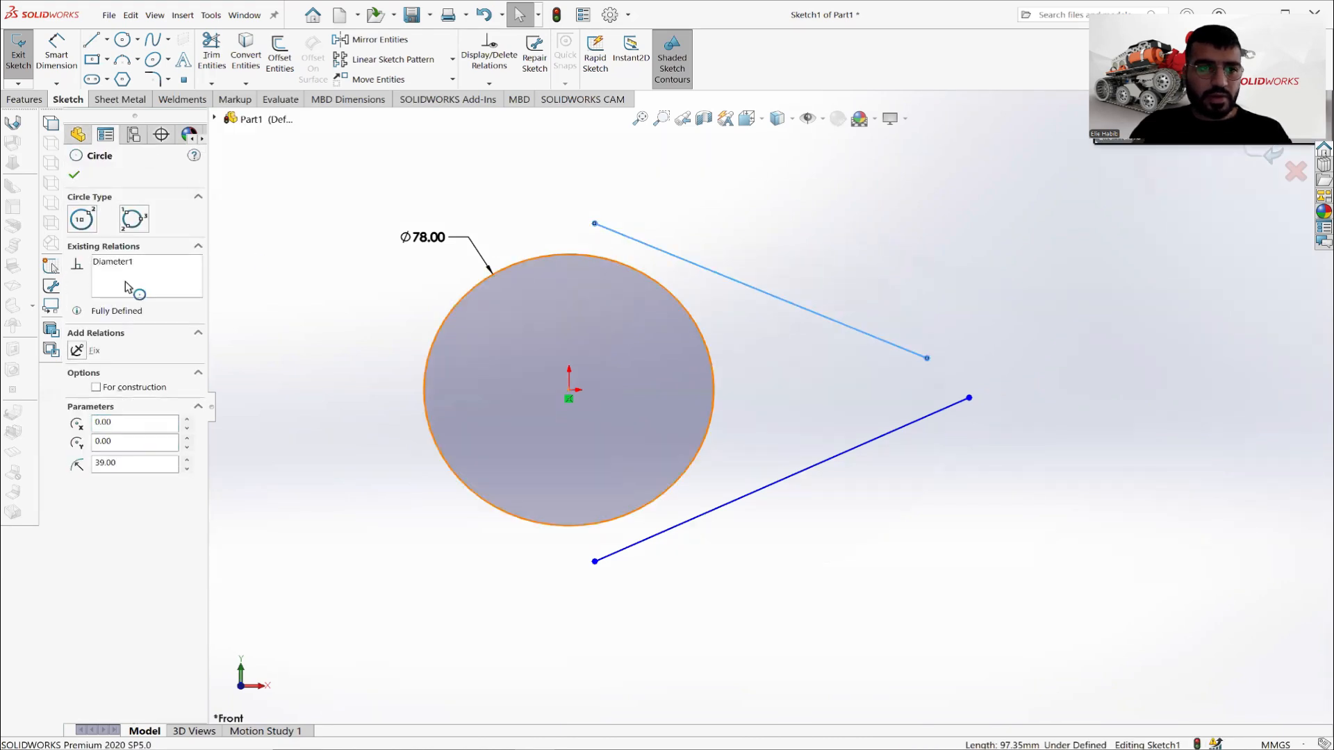
pyautogui.click(110, 360)
pyautogui.click(500, 553)
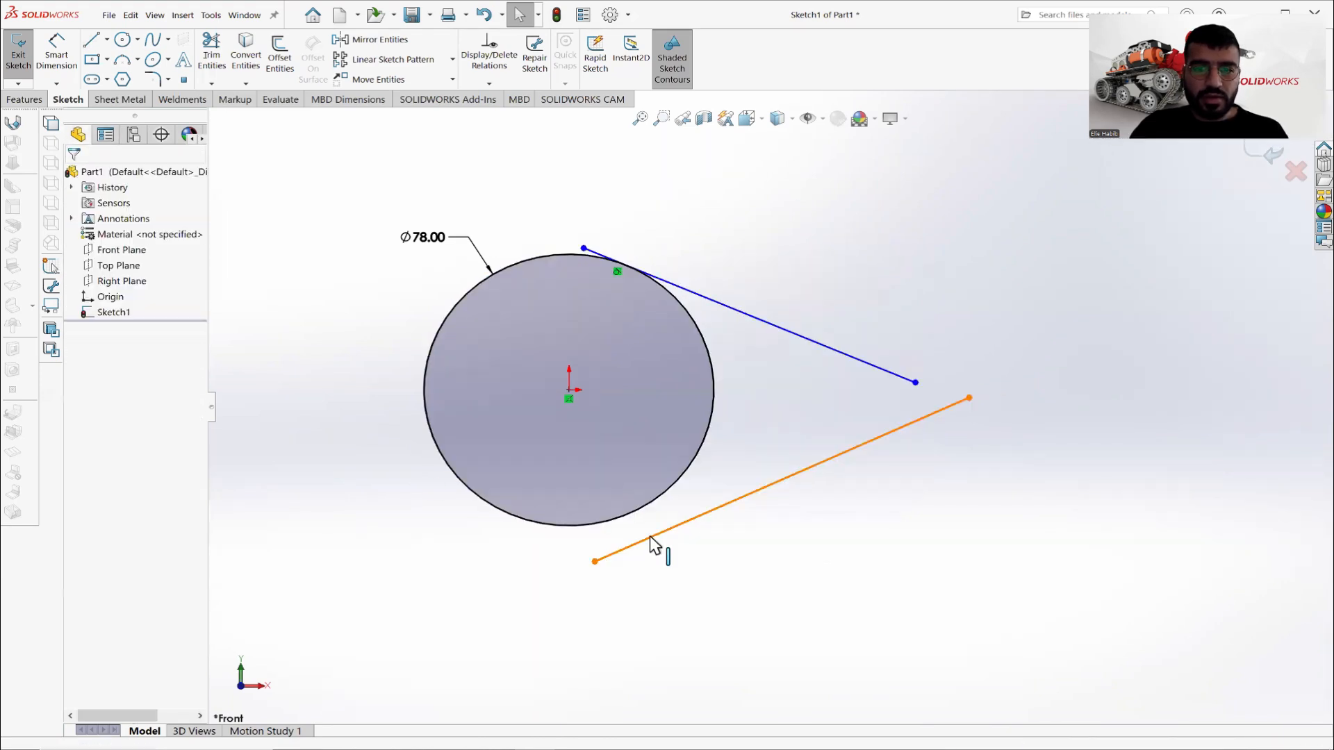
# Make the lower sloping line tangent to the 78 mm circle.
pyautogui.click(653, 538)
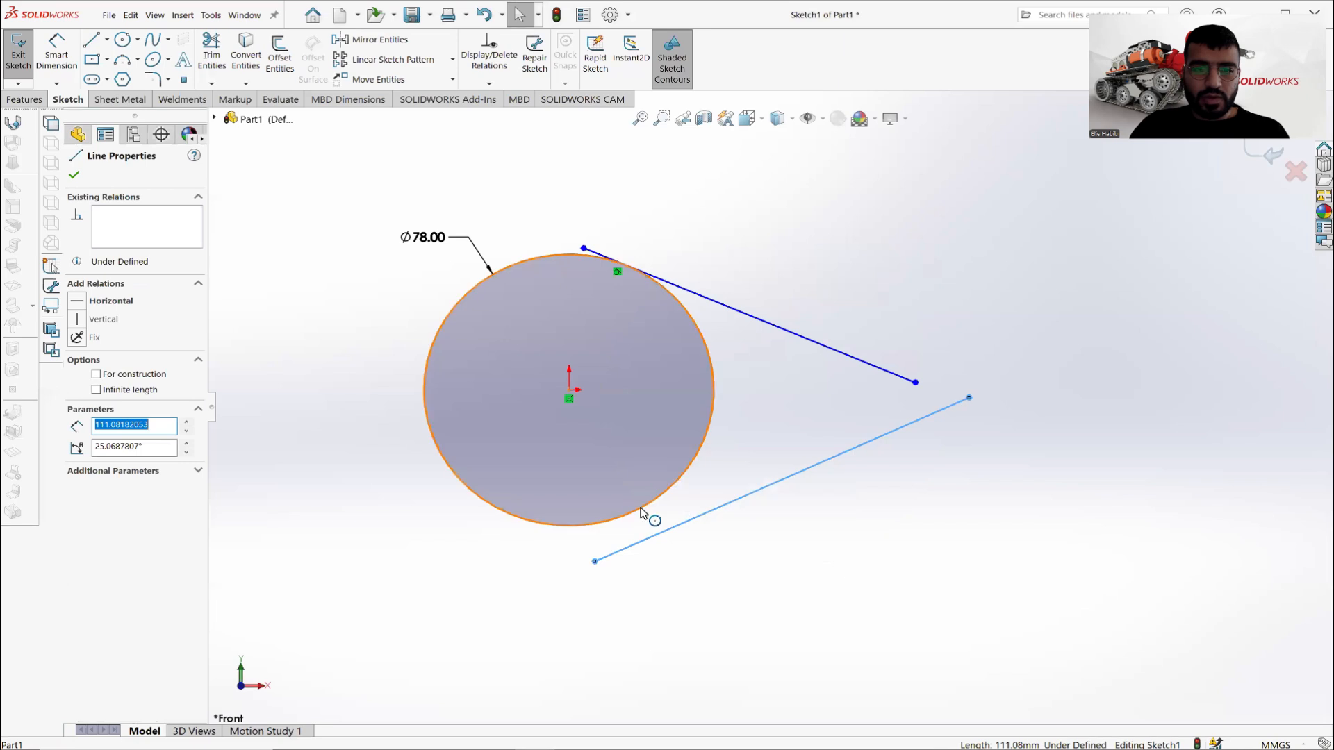
pyautogui.keyDown('ctrl'); pyautogui.click(645, 515); pyautogui.keyUp('ctrl')
pyautogui.click(108, 360)
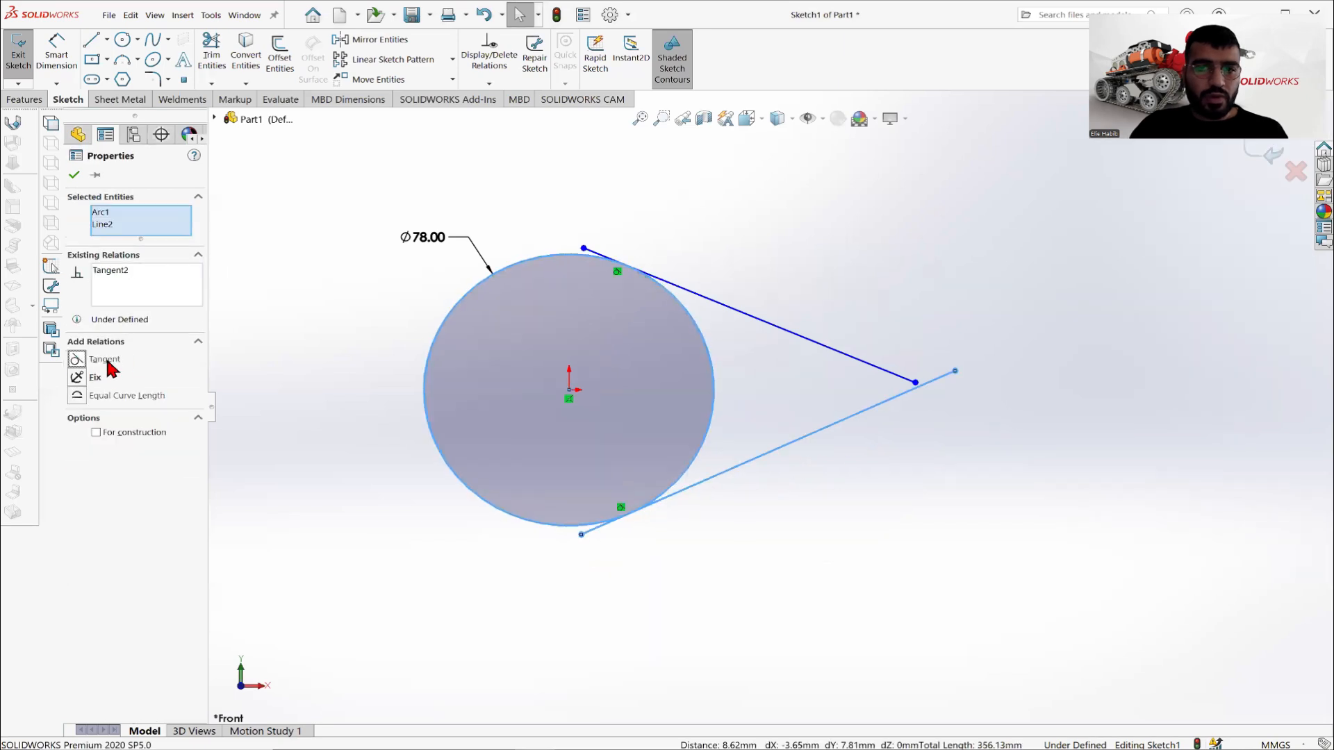
pyautogui.click(491, 599)
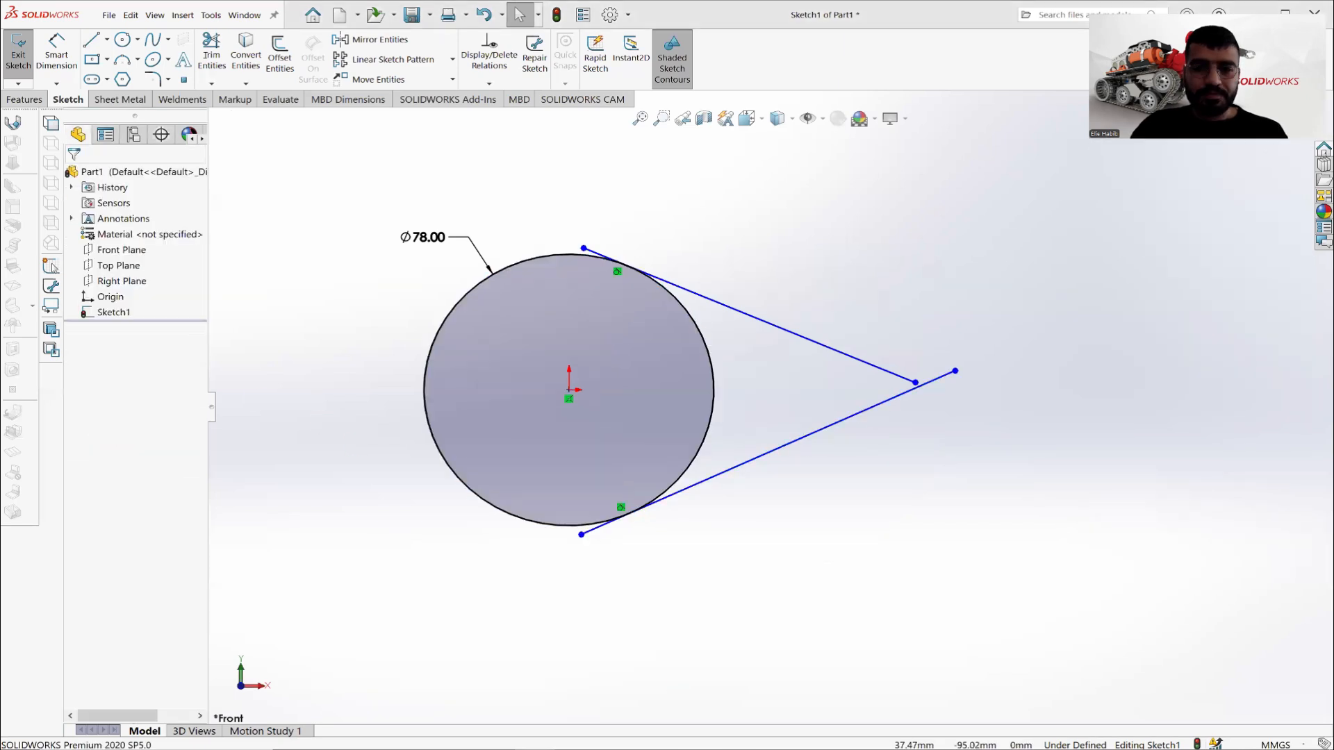
# Check the reference drawing and sketch a horizontal centerline about 58 mm long from the origin towards the converging lines.
pyautogui.hotkey('alt', 'Tab')
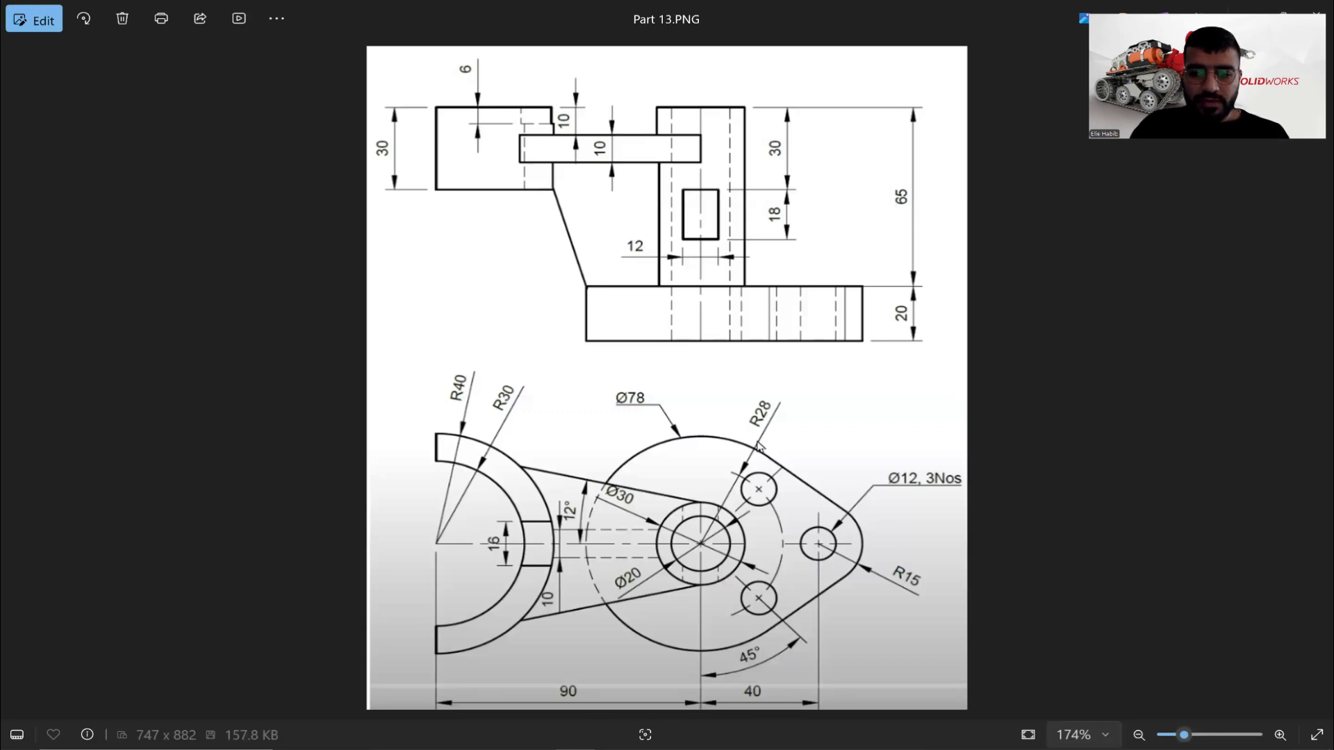
pyautogui.hotkey('alt', 'Tab')
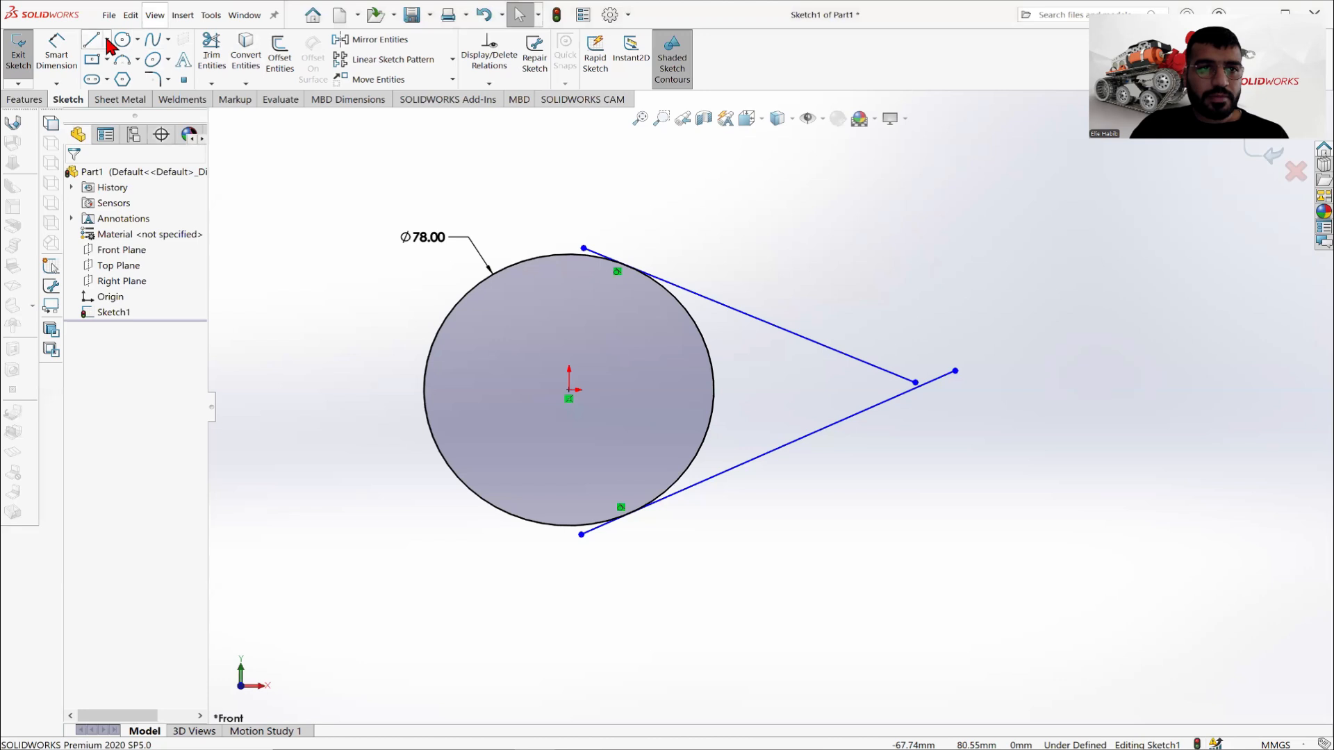
pyautogui.click(107, 41)
pyautogui.click(130, 97)
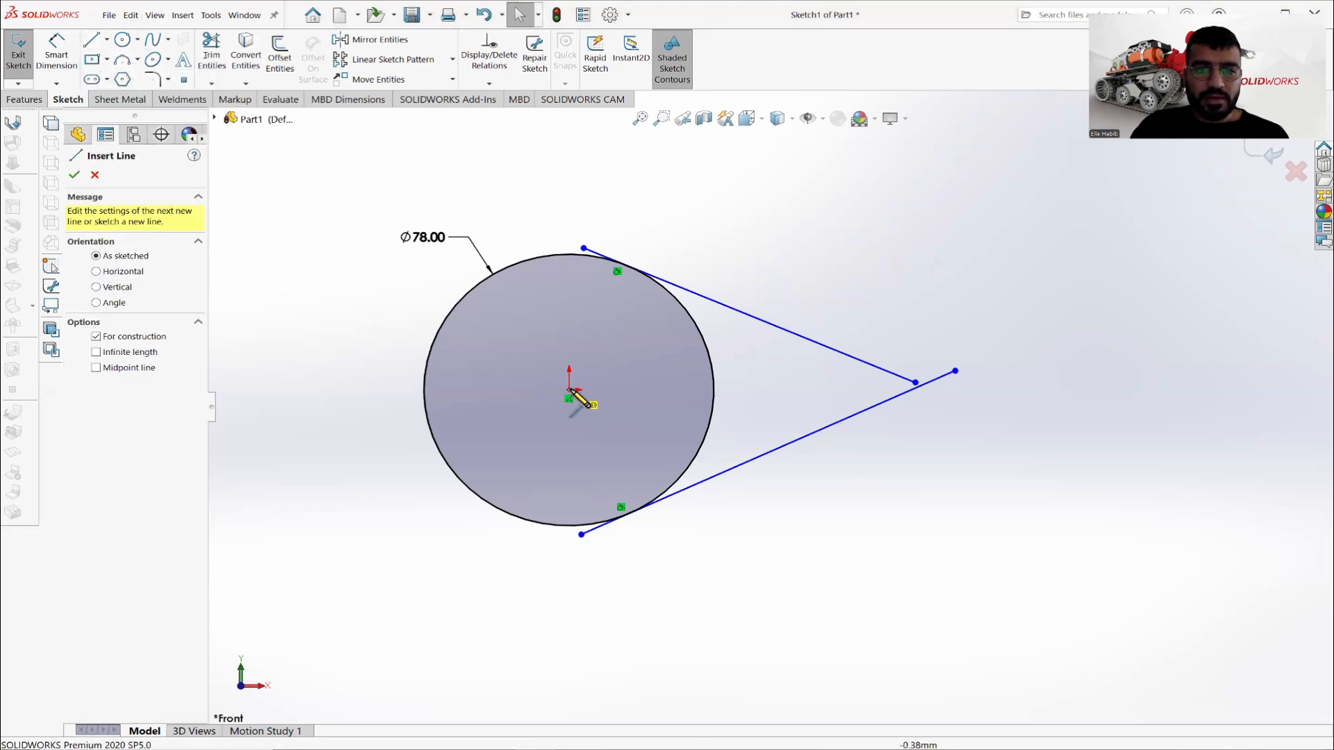
pyautogui.click(568, 390)
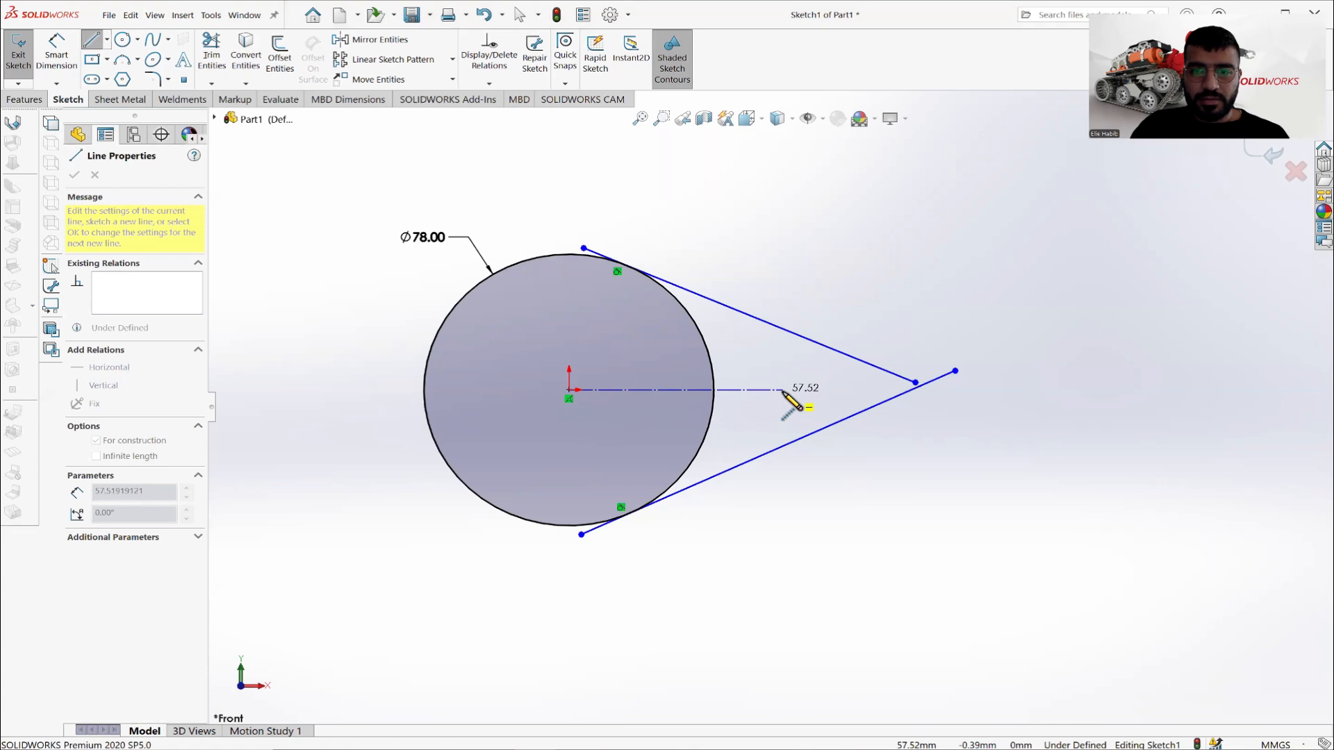
pyautogui.click(783, 391)
pyautogui.rightClick(807, 274)
pyautogui.click(841, 280)
# Check the reference drawing and sketch a small circle about 17 mm in diameter centred on the centerline's free end.
pyautogui.click(138, 40)
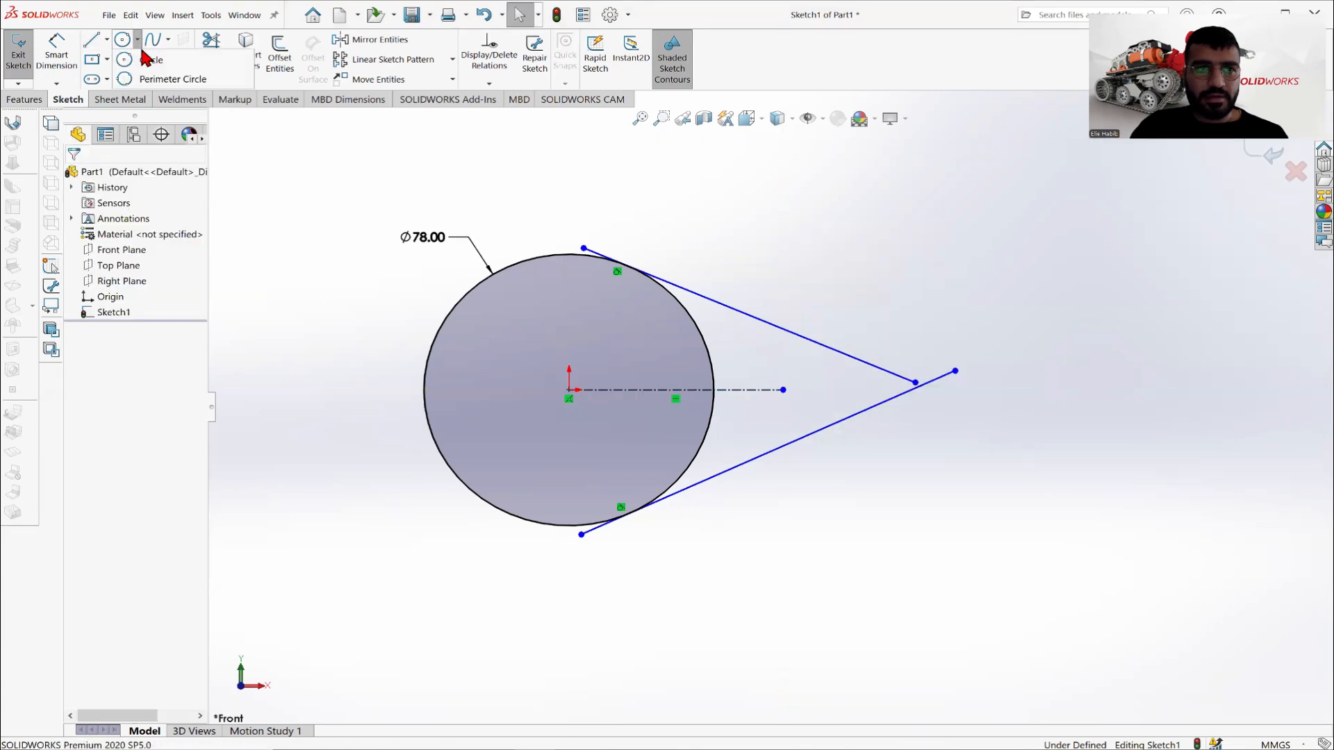
pyautogui.click(150, 59)
pyautogui.hotkey('alt', 'Tab')
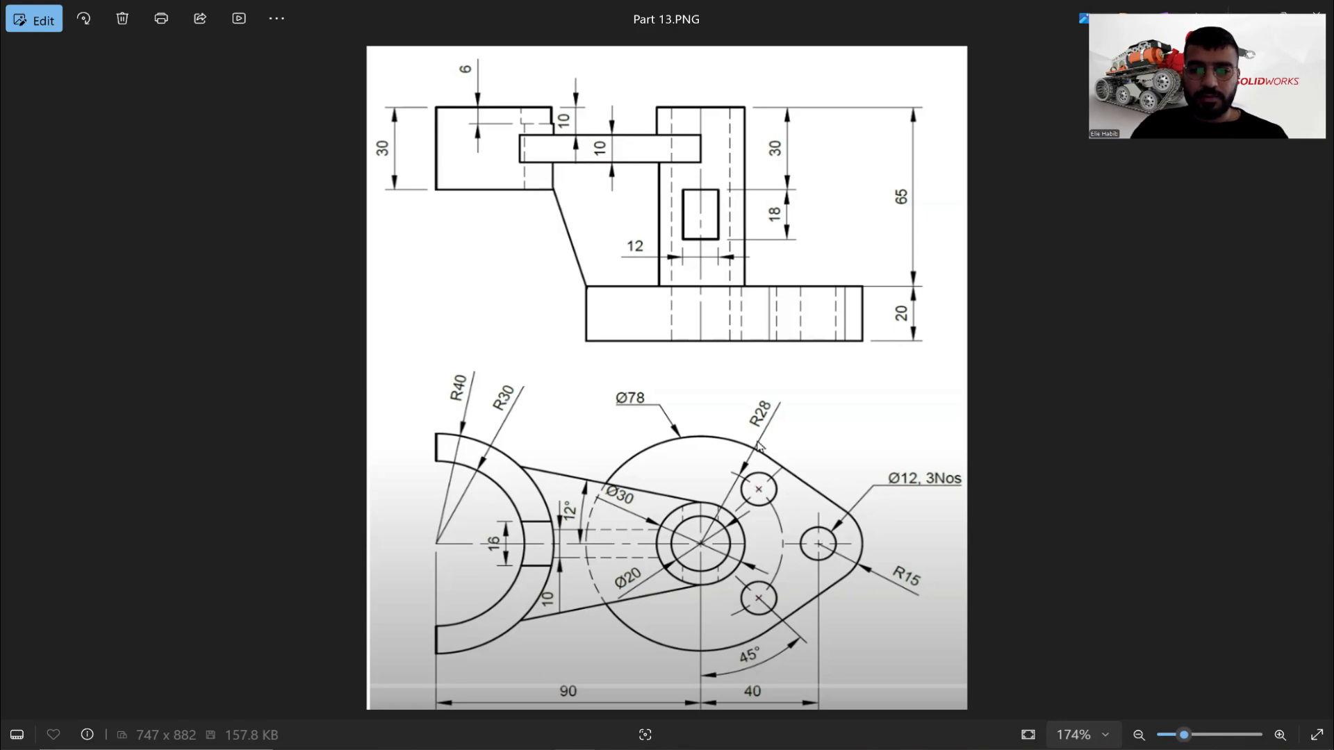
pyautogui.hotkey('alt', 'Tab')
pyautogui.click(784, 390)
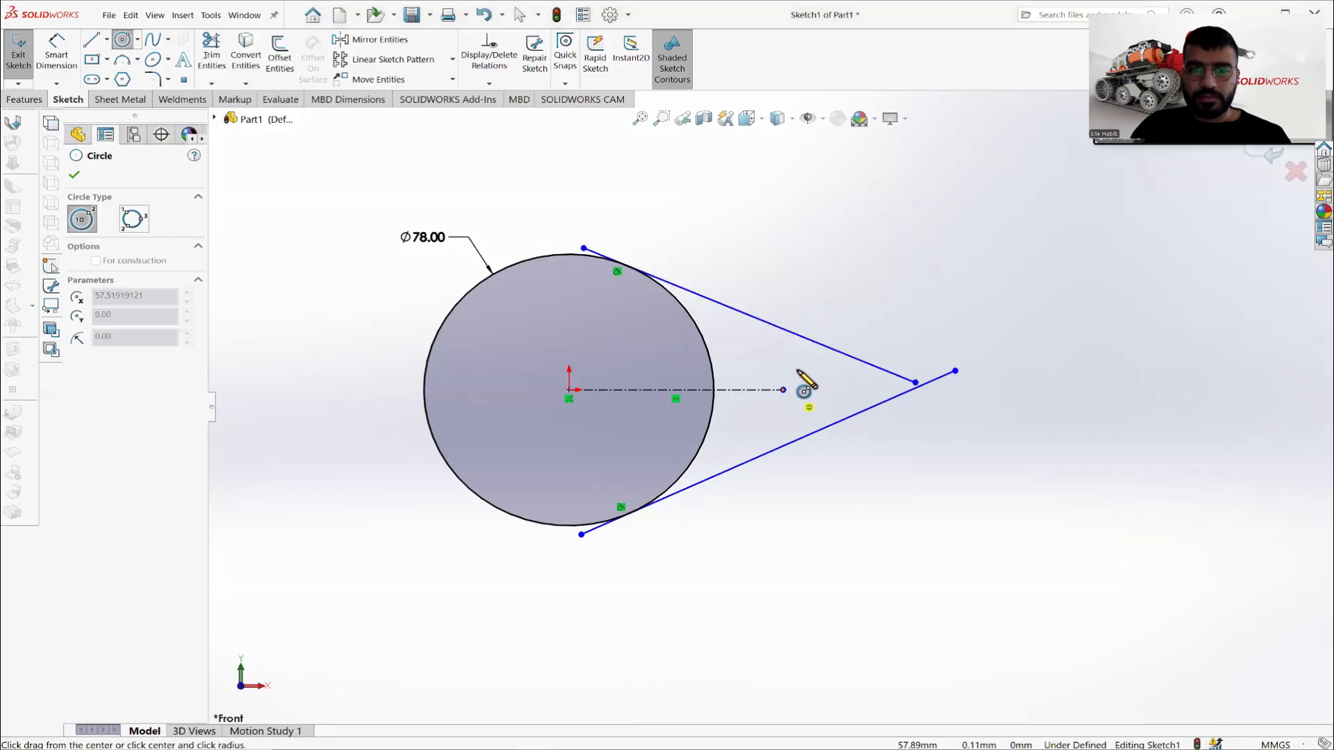
pyautogui.click(809, 375)
pyautogui.press('Escape')
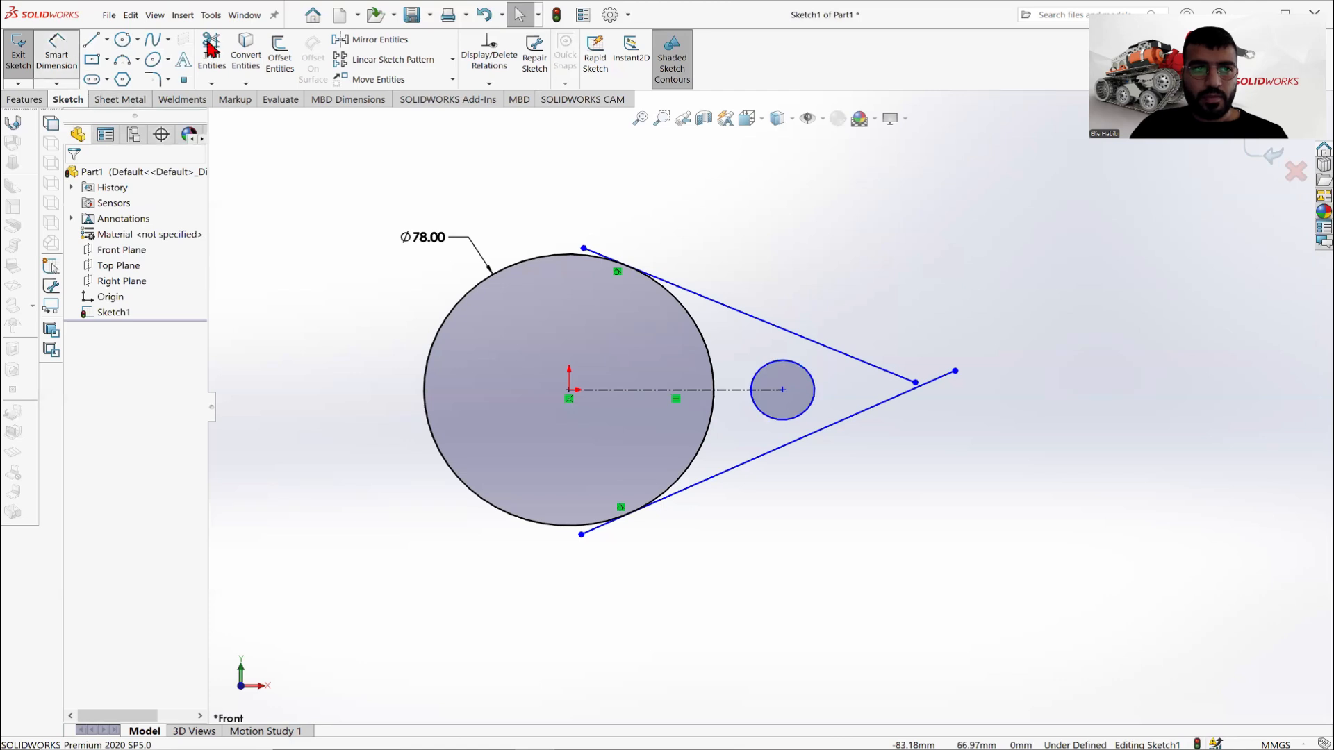
# Dimension the small circle with a diameter of 12 mm.
pyautogui.click(56, 55)
pyautogui.click(798, 365)
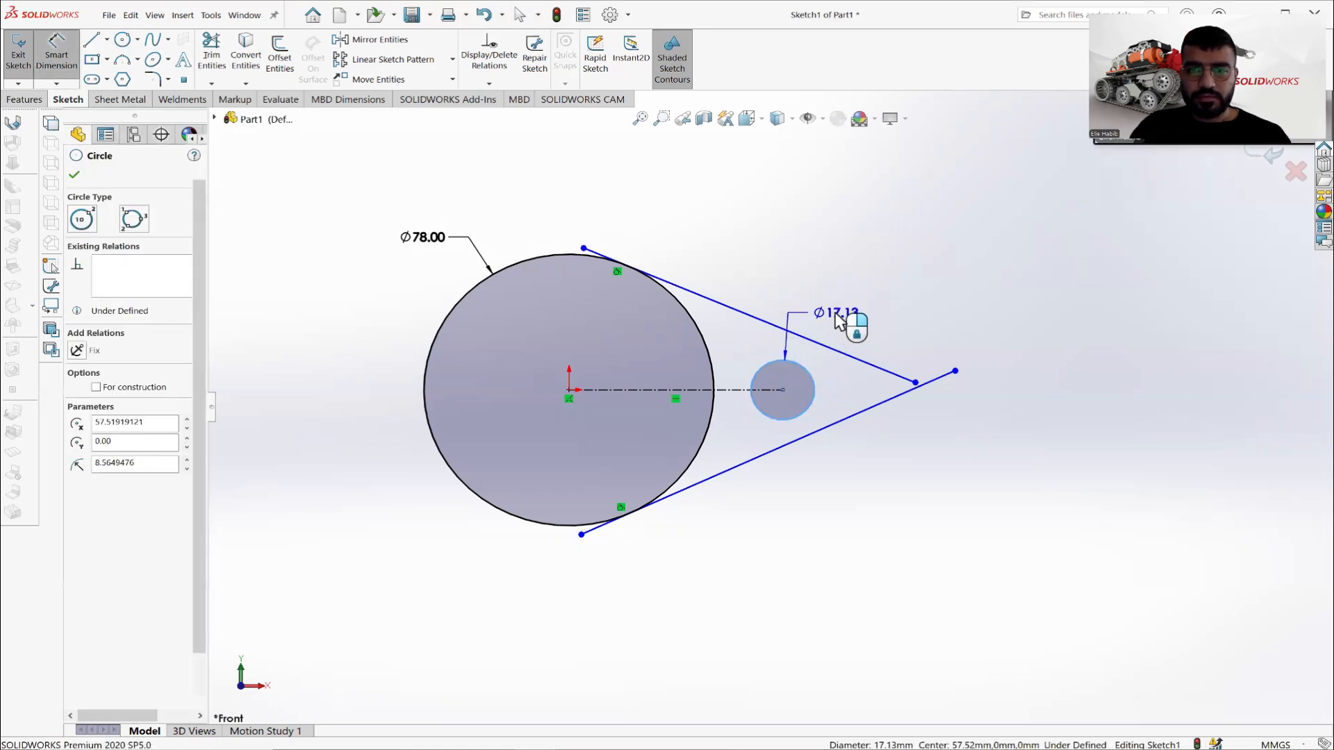
pyautogui.click(838, 321)
pyautogui.write('12')
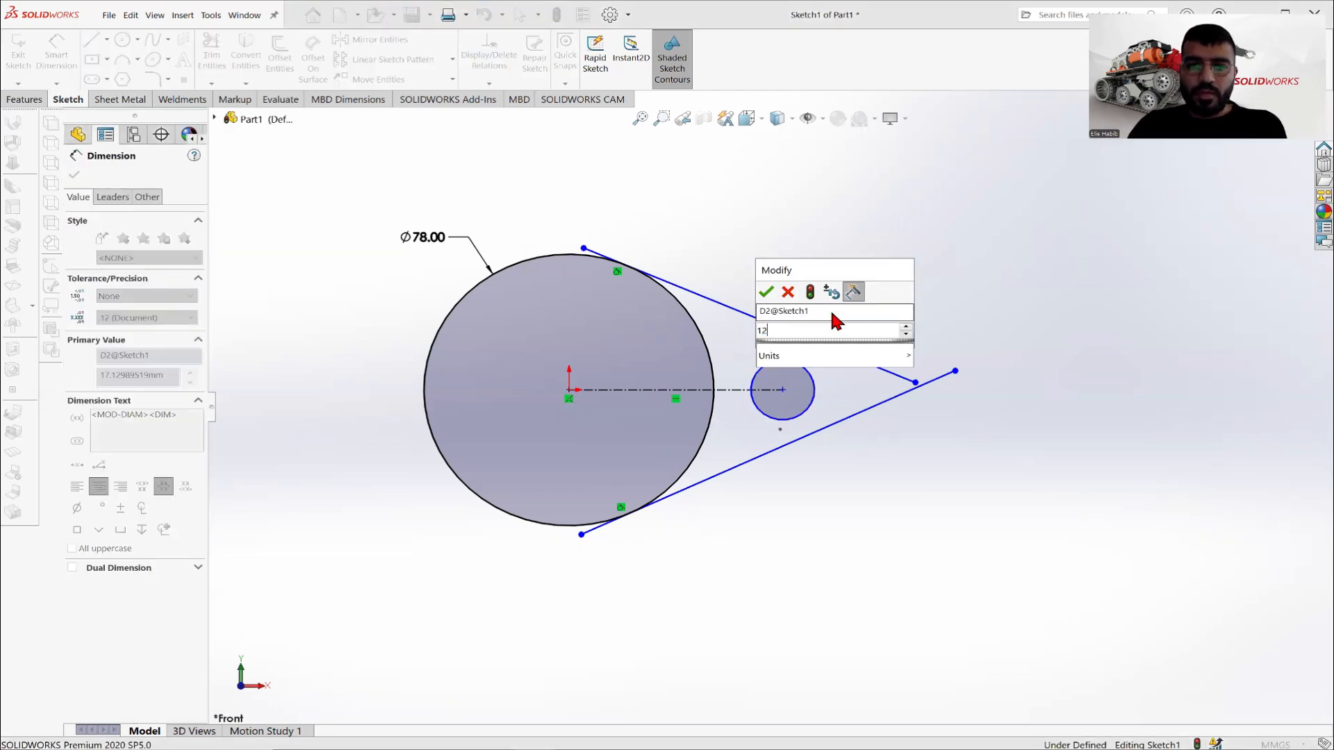
pyautogui.press('Return')
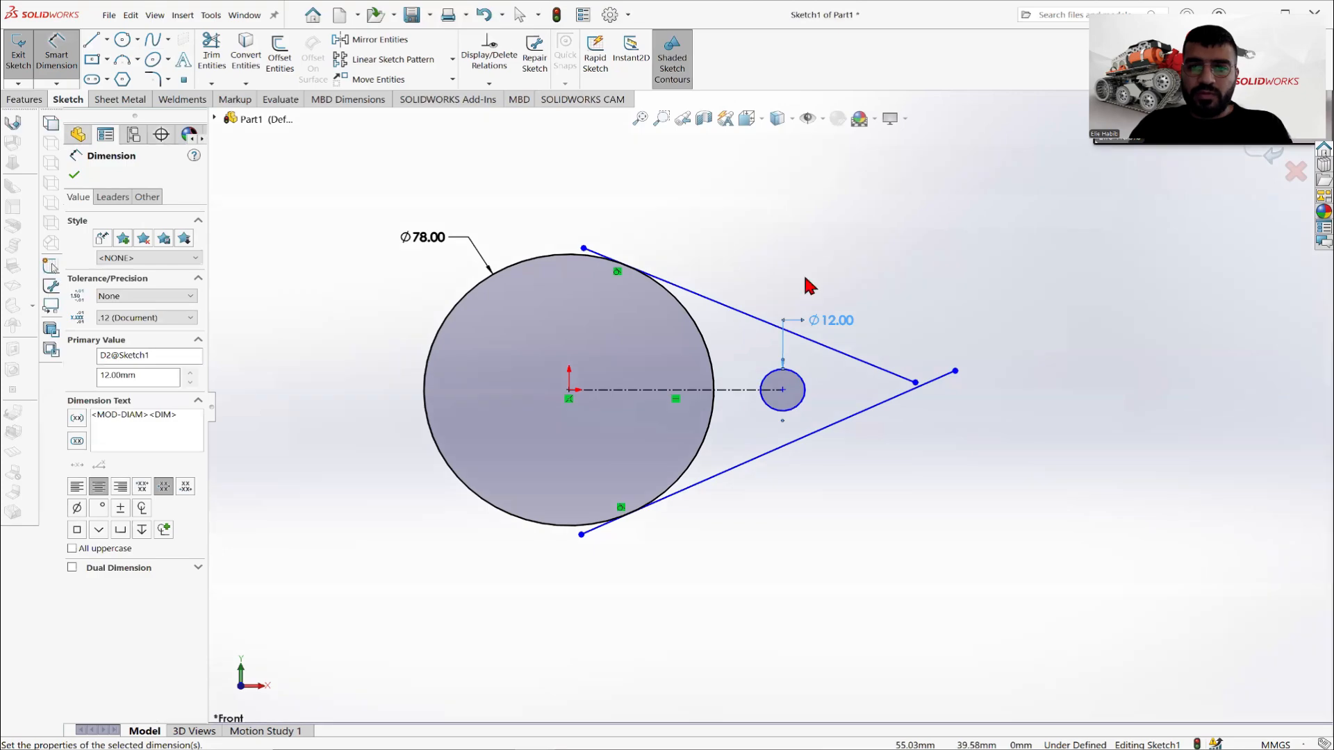
pyautogui.rightClick(812, 304)
pyautogui.click(811, 305)
# Check the hole offset in the reference drawing and dimension the centerline from the origin to the small circle's centre as 40 mm.
pyautogui.hotkey('alt', 'Tab')
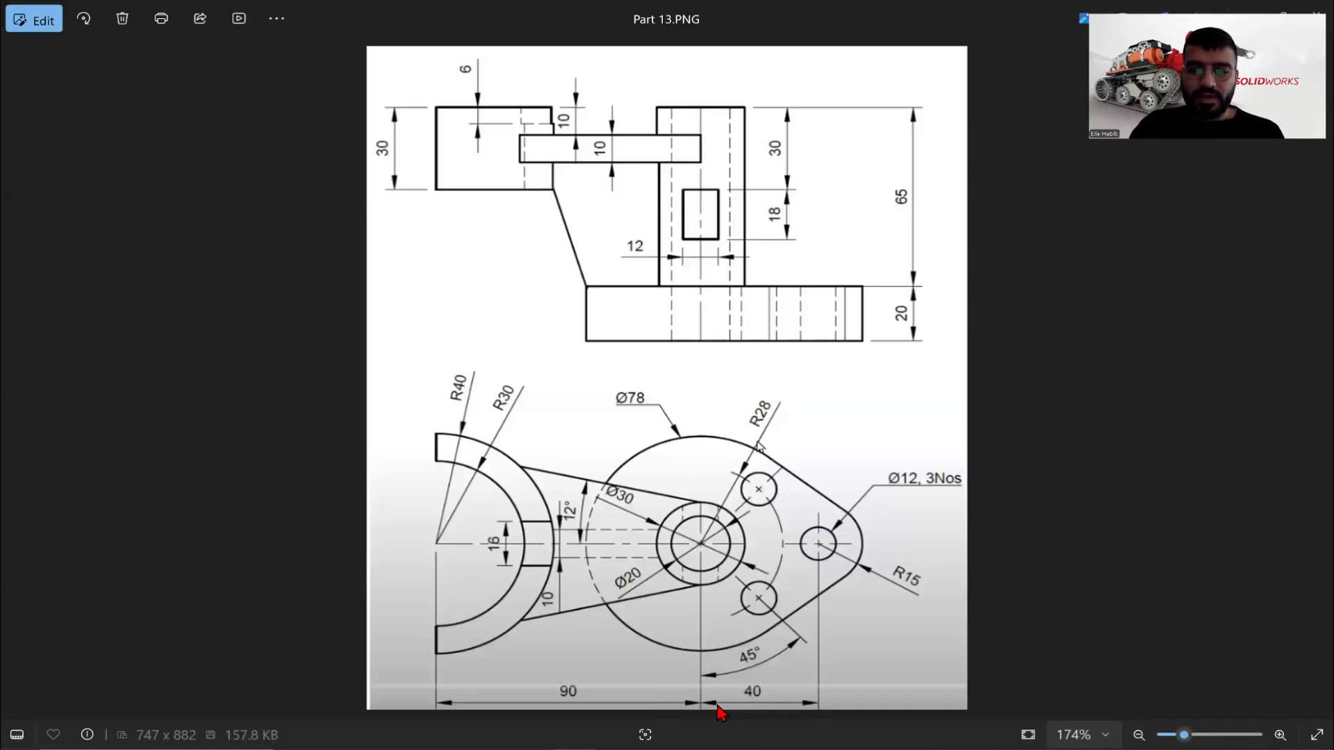
pyautogui.hotkey('alt', 'Tab')
pyautogui.click(57, 55)
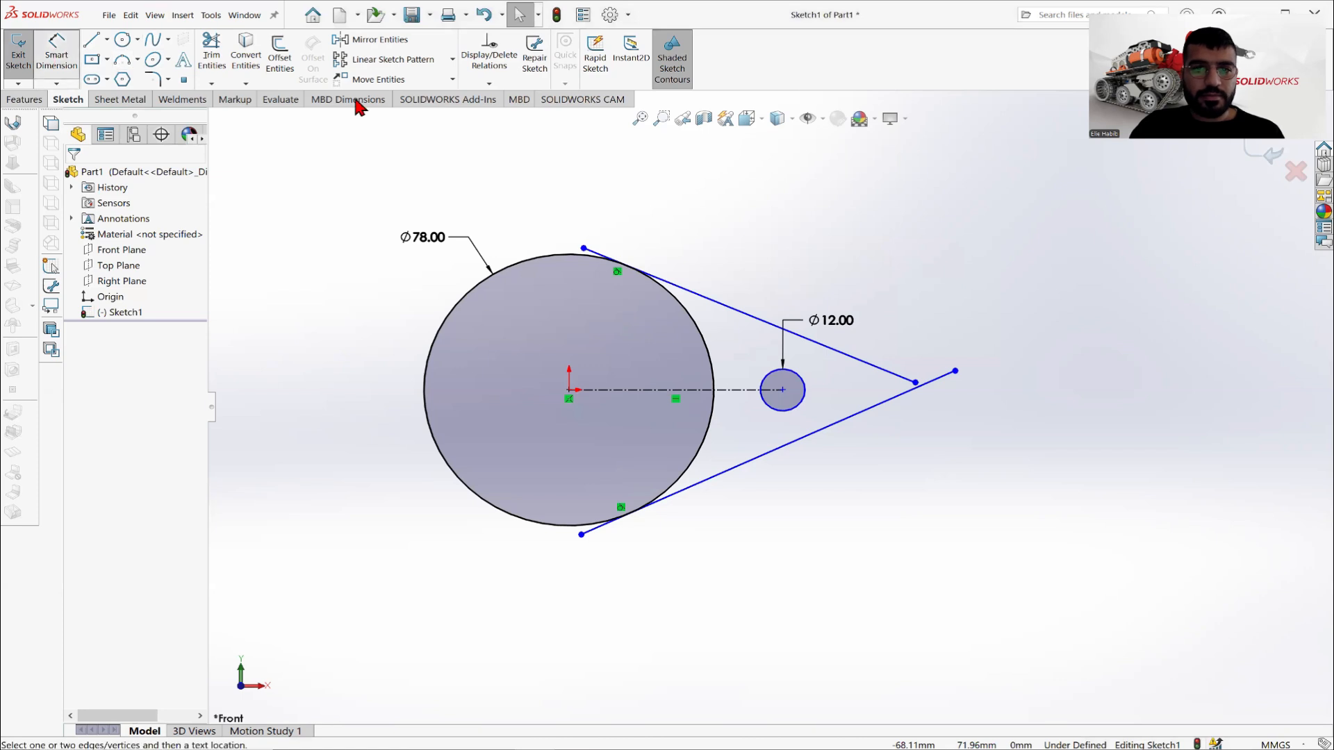
pyautogui.click(731, 392)
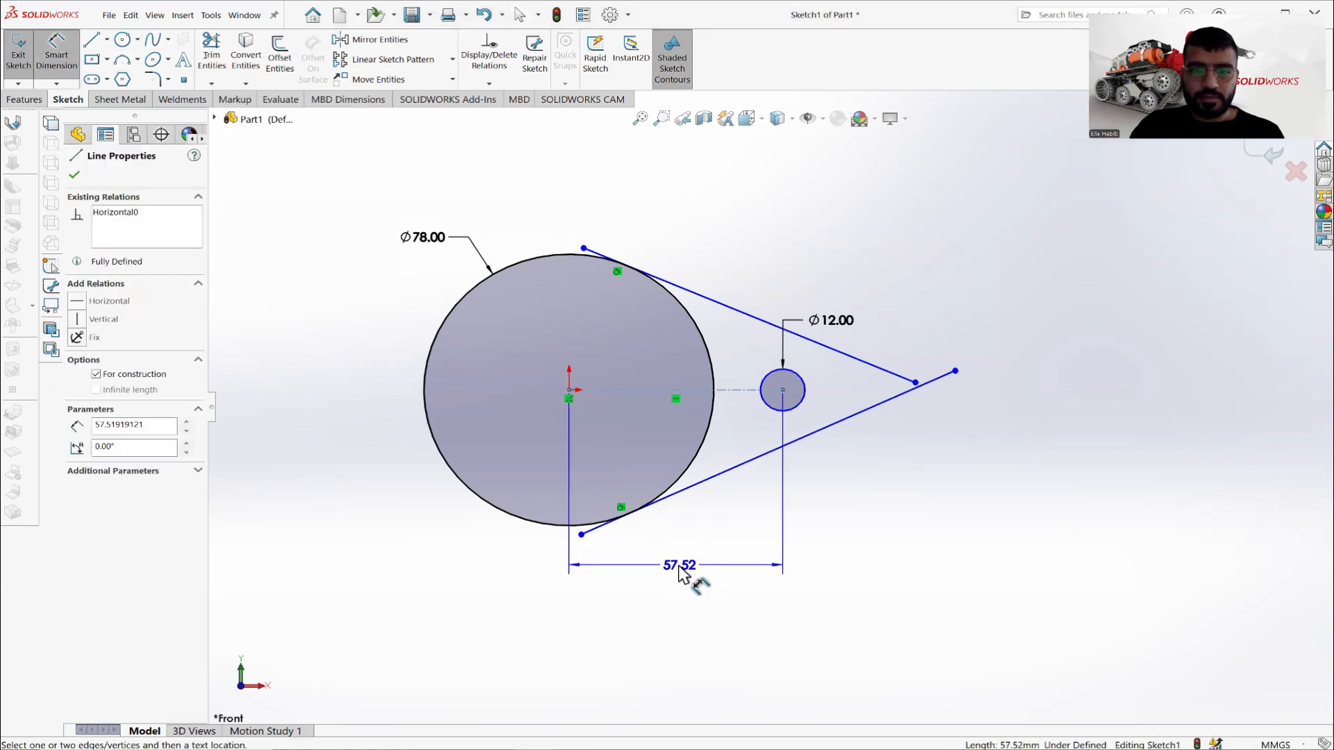
pyautogui.click(680, 573)
pyautogui.write('40')
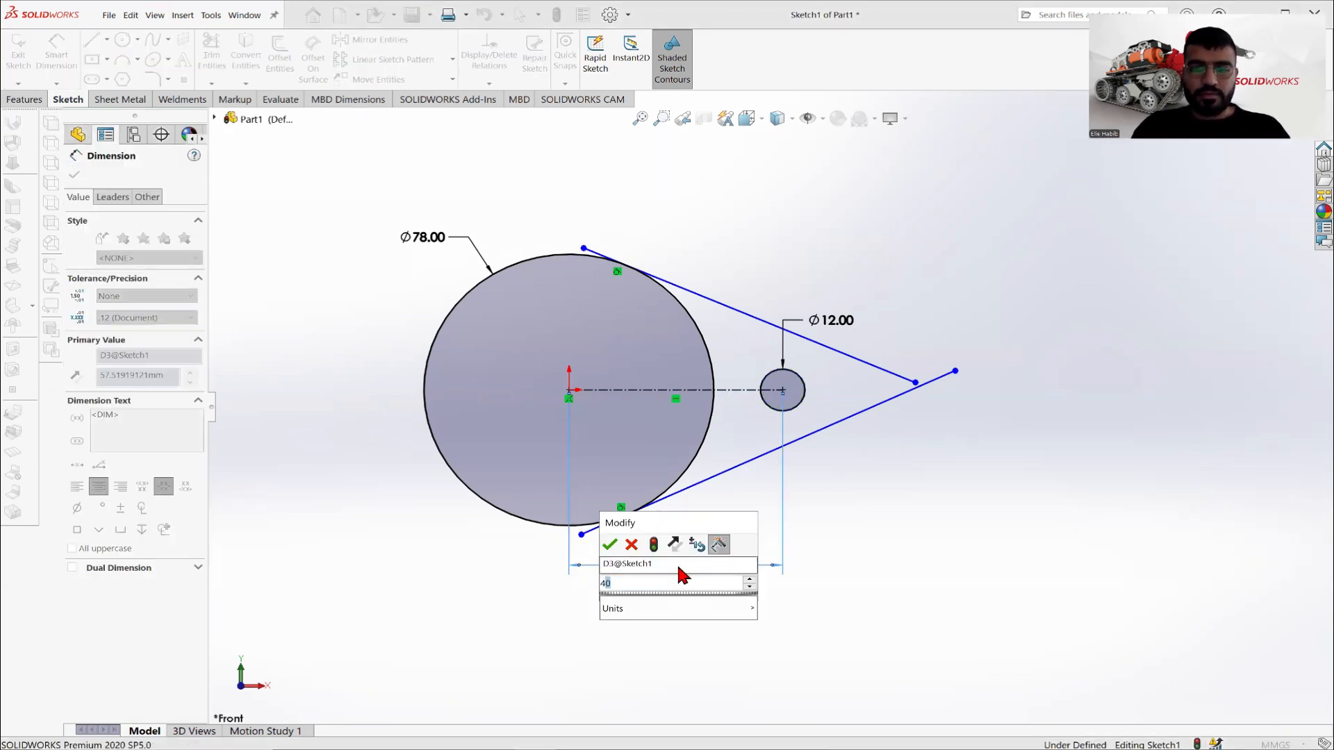
pyautogui.press('Return')
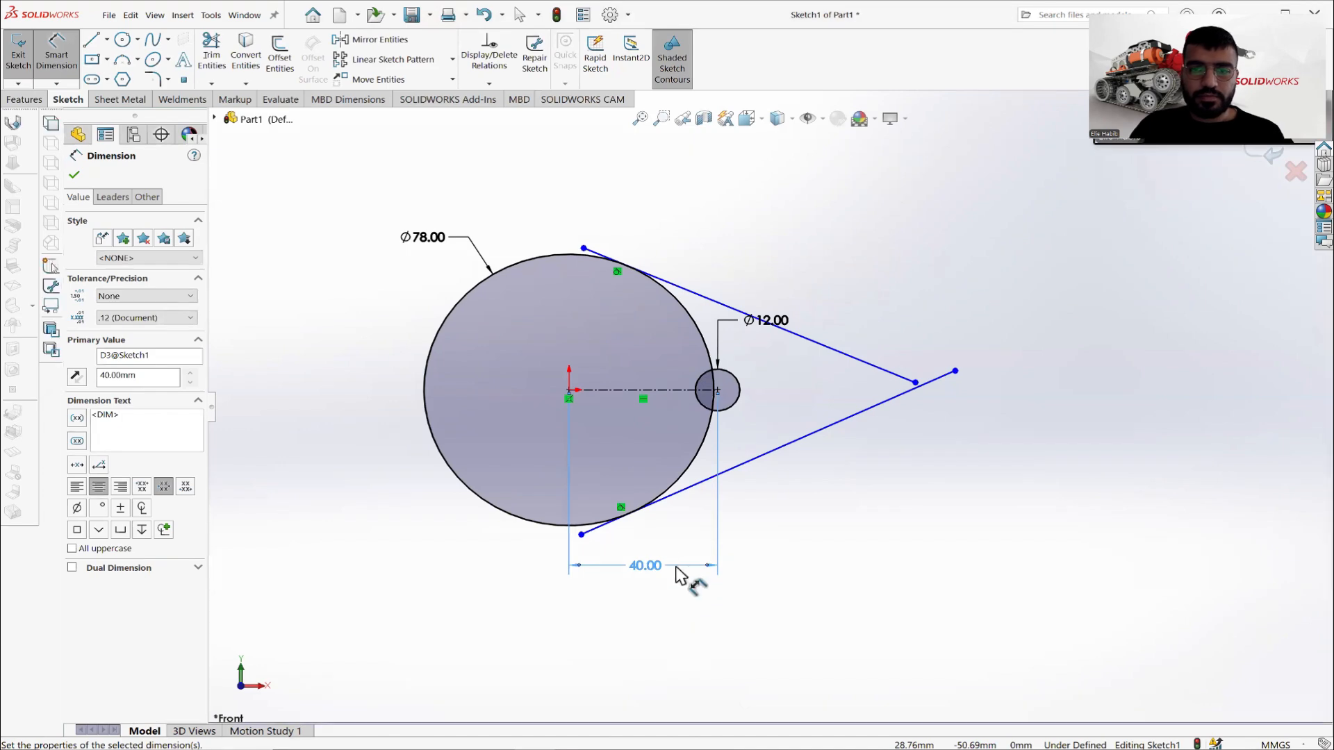
pyautogui.click(75, 177)
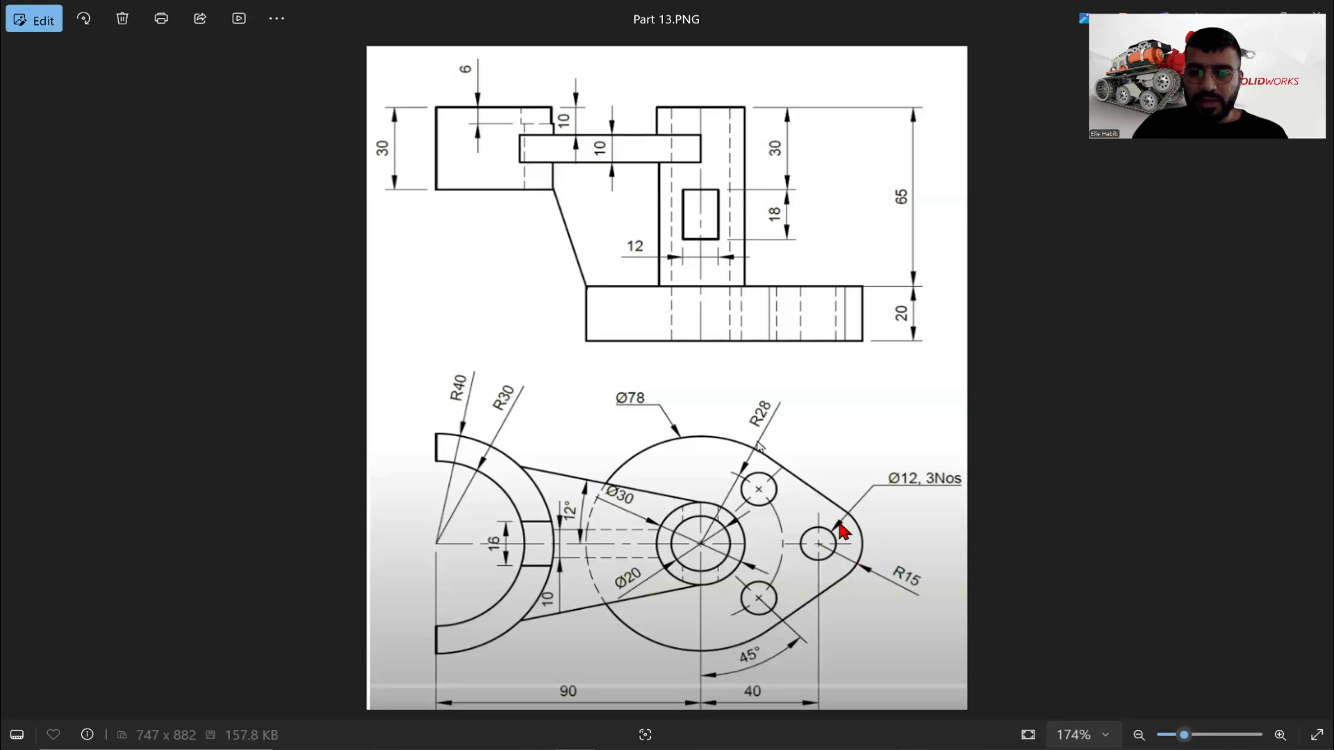
pyautogui.hotkey('alt', 'Tab')
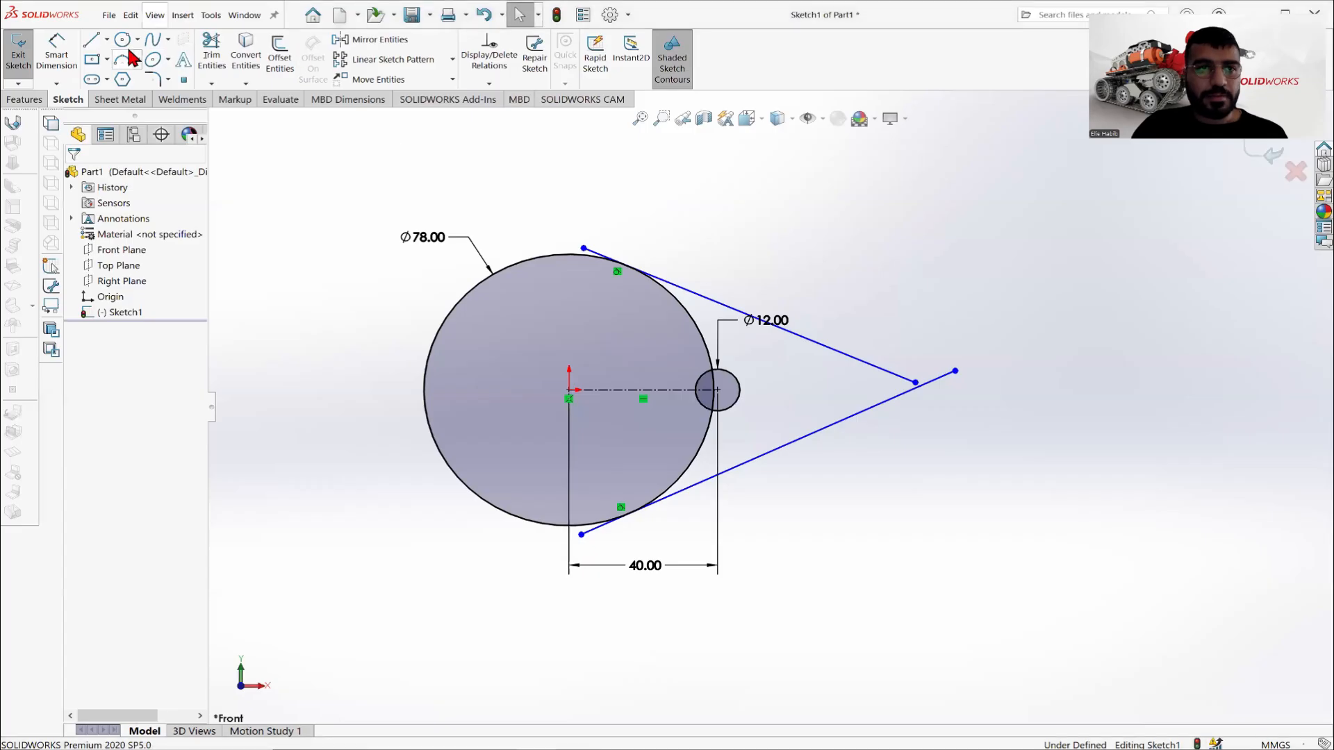
# Sketch a circle about 34 mm in diameter concentric with the 12 mm hole.
pyautogui.click(137, 40)
pyautogui.click(153, 60)
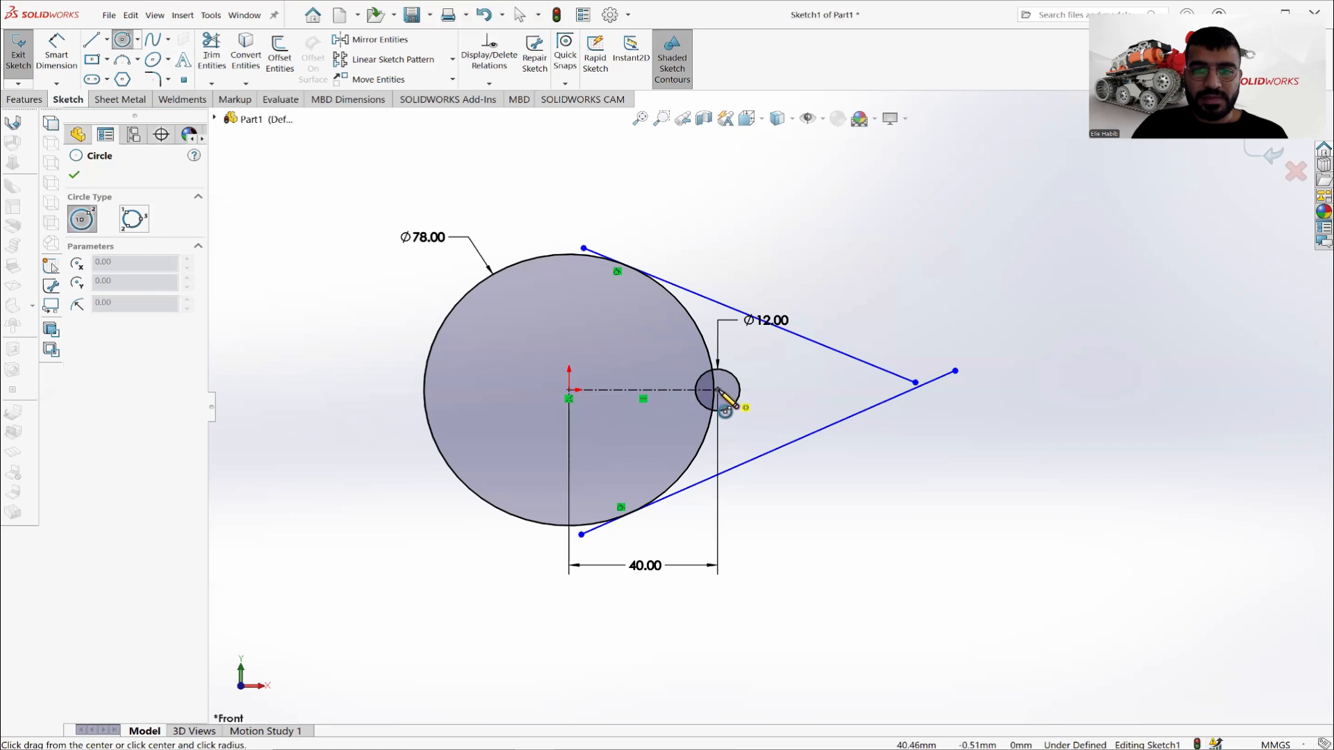
pyautogui.click(718, 390)
pyautogui.click(778, 382)
pyautogui.rightClick(798, 256)
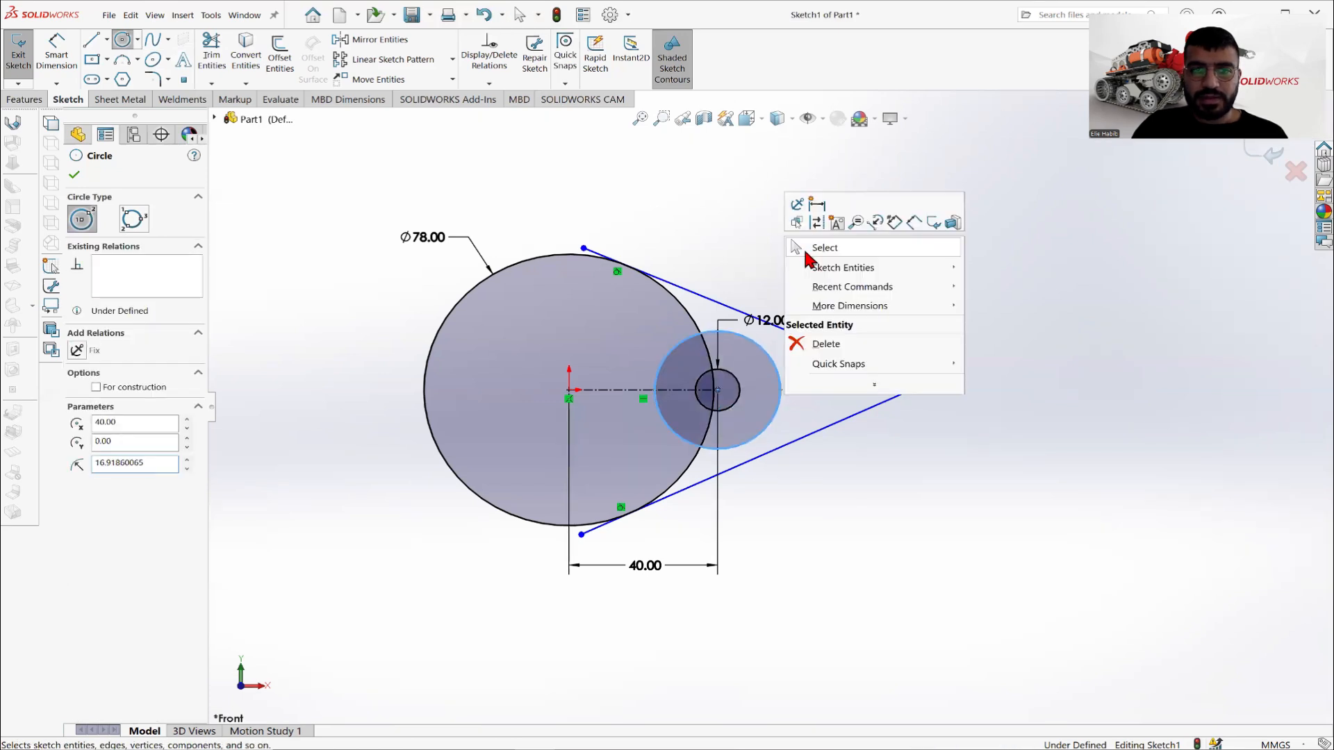
pyautogui.click(810, 257)
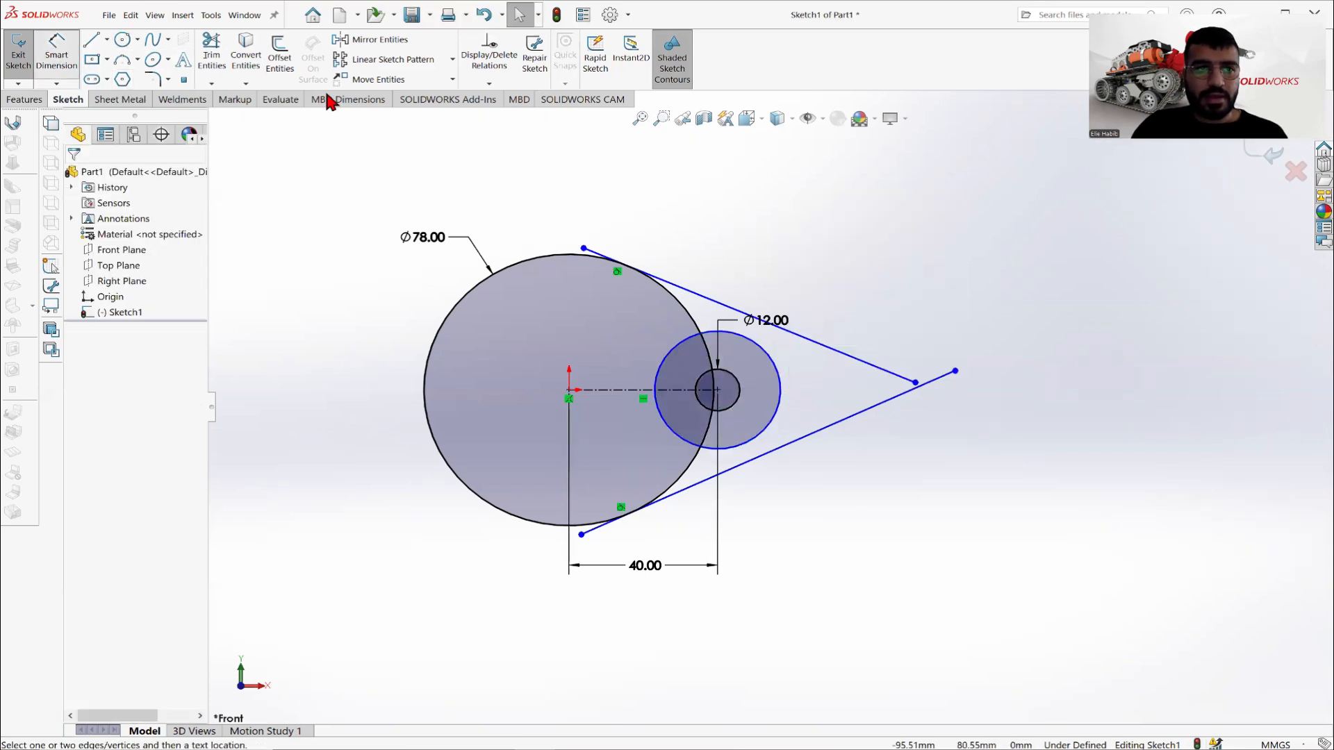
# Dimension the new outer circle around the 12 mm hole with a diameter of 30 mm.
pyautogui.click(781, 384)
pyautogui.click(830, 384)
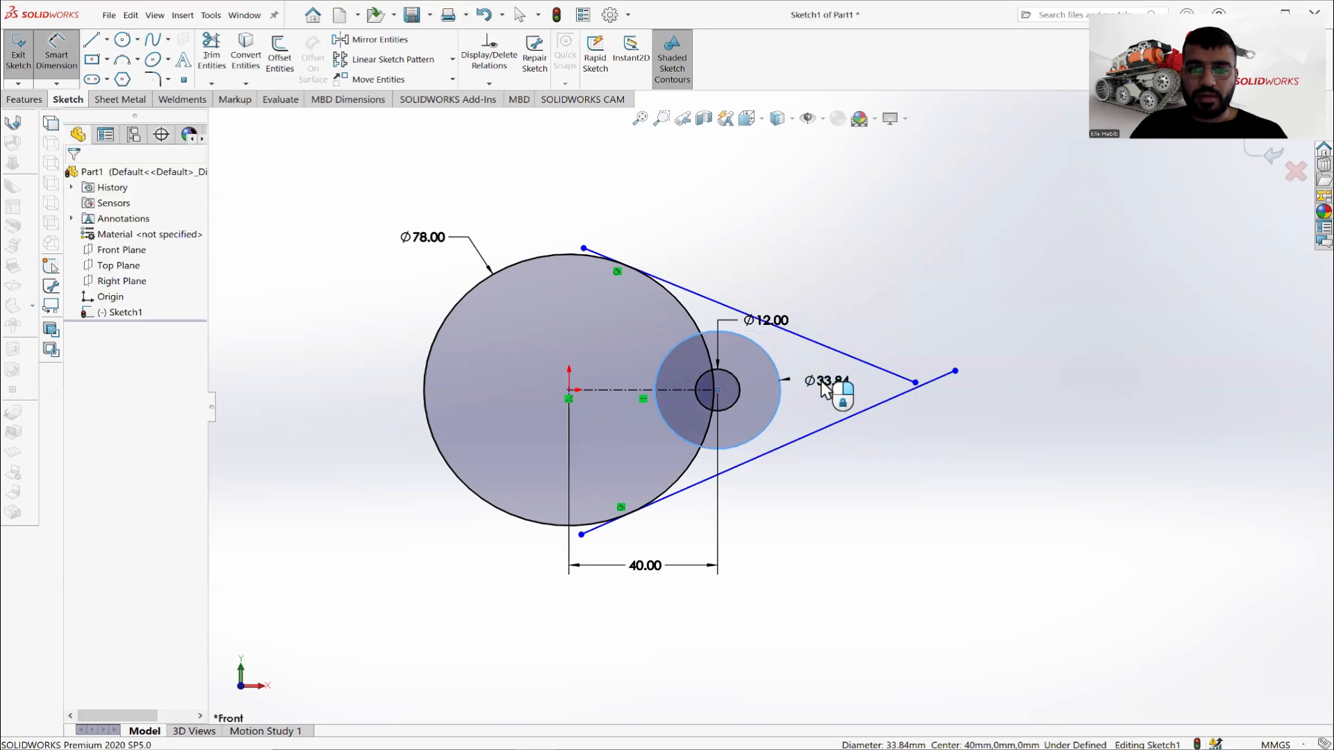
pyautogui.write('24')
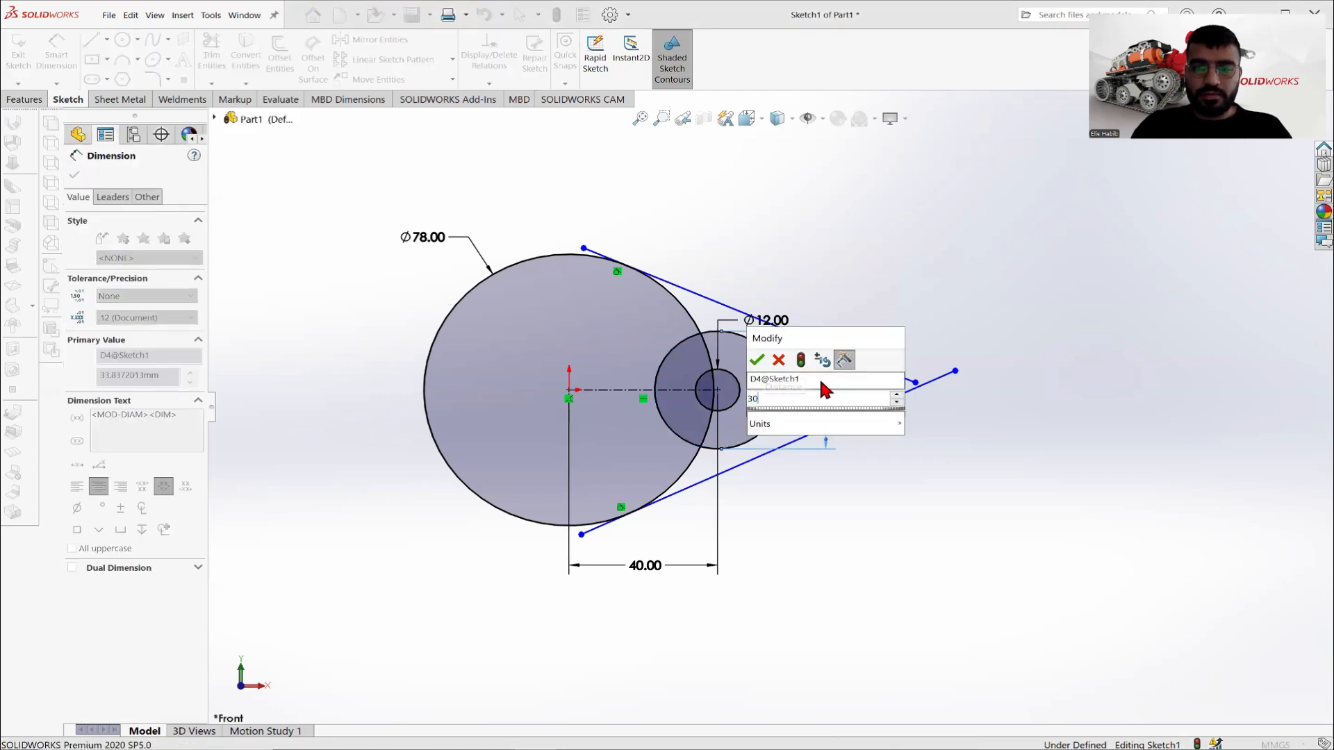
pyautogui.press('Return')
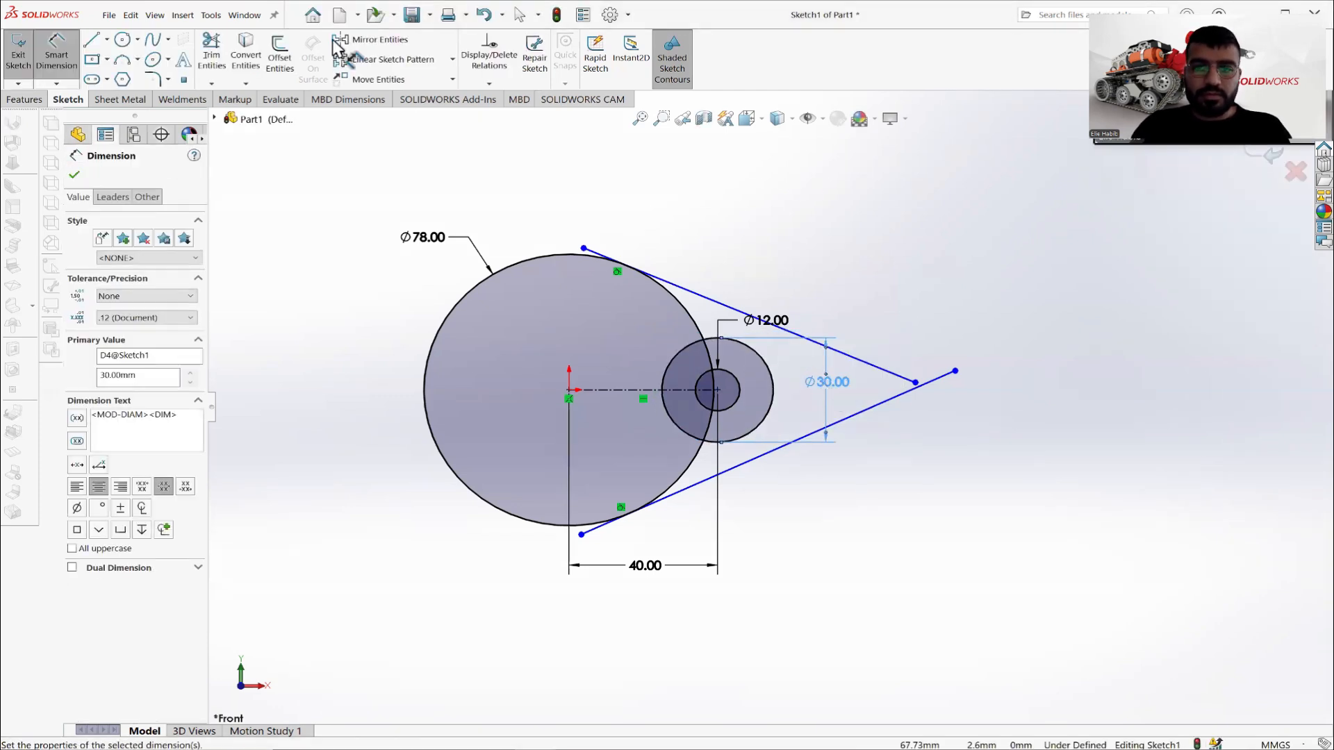
pyautogui.click(75, 178)
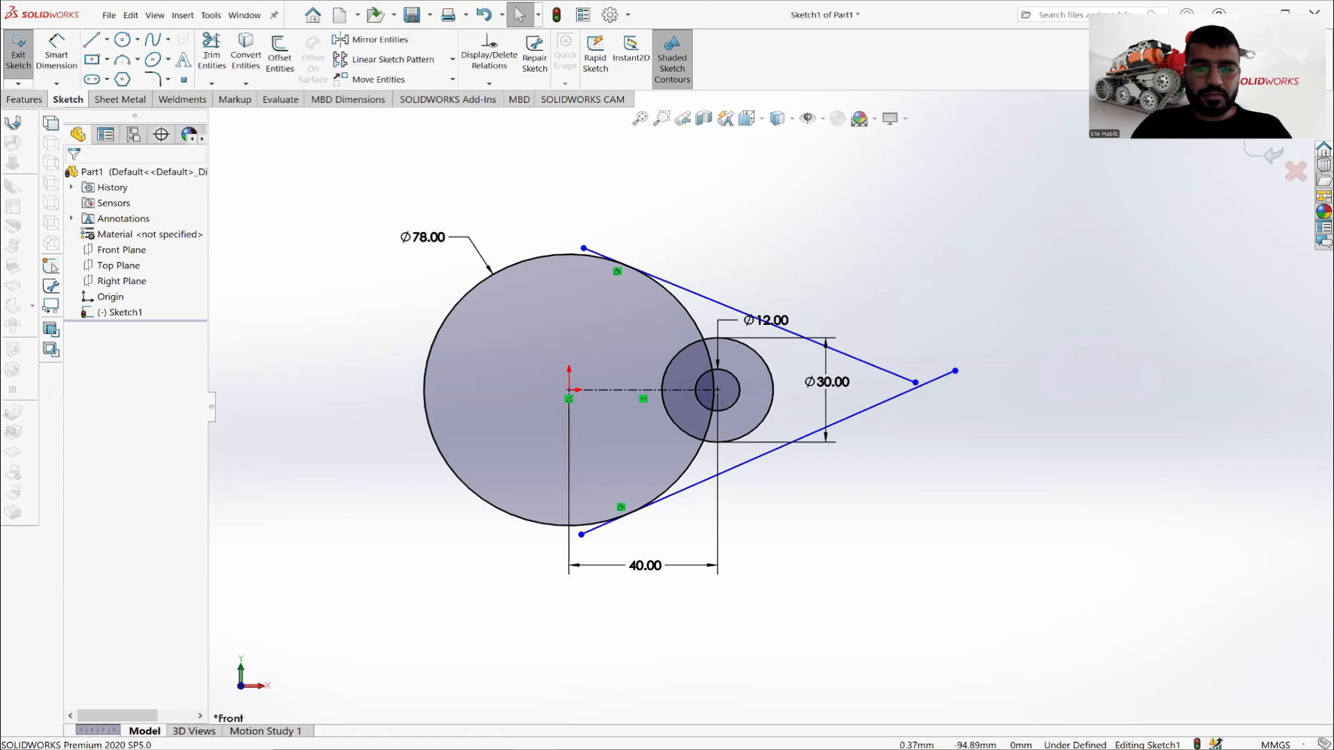
# Check the reference drawing and make the lower slanted line tangent to the 30 mm circle.
pyautogui.hotkey('alt', 'Tab')
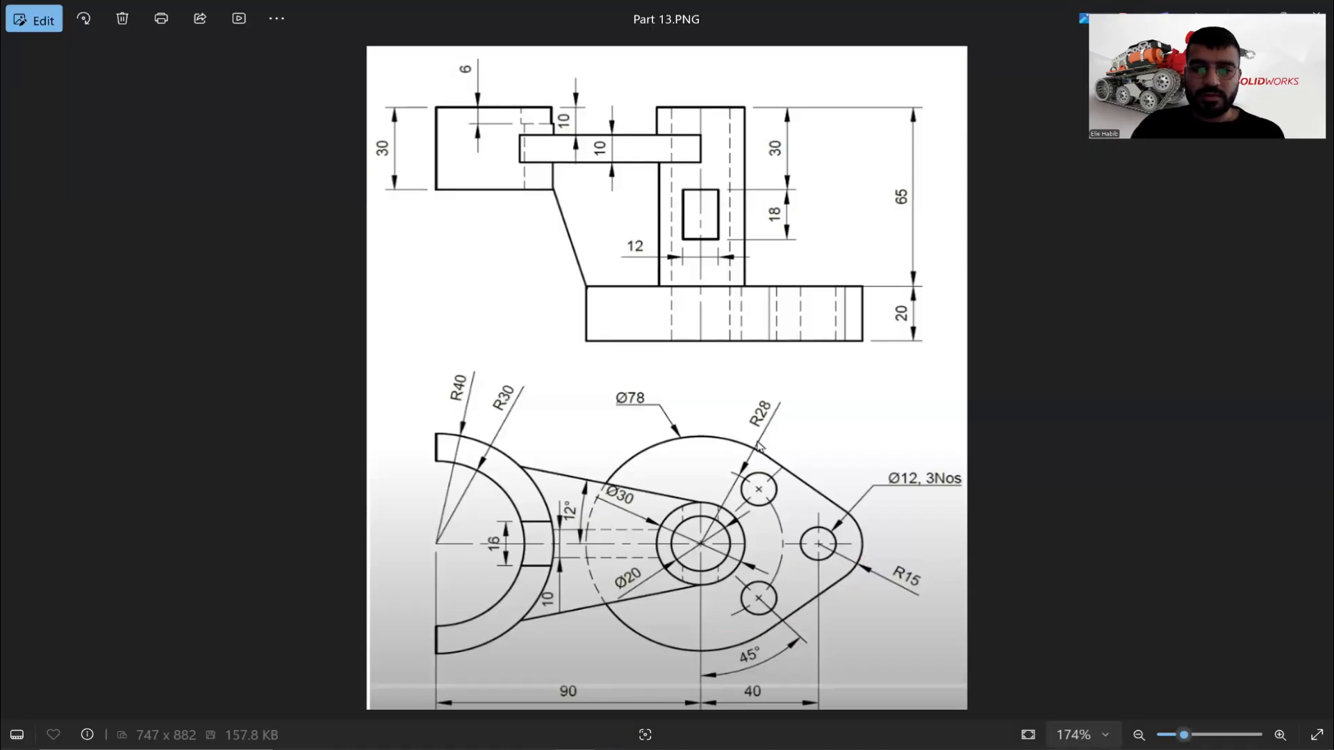
pyautogui.hotkey('alt', 'Tab')
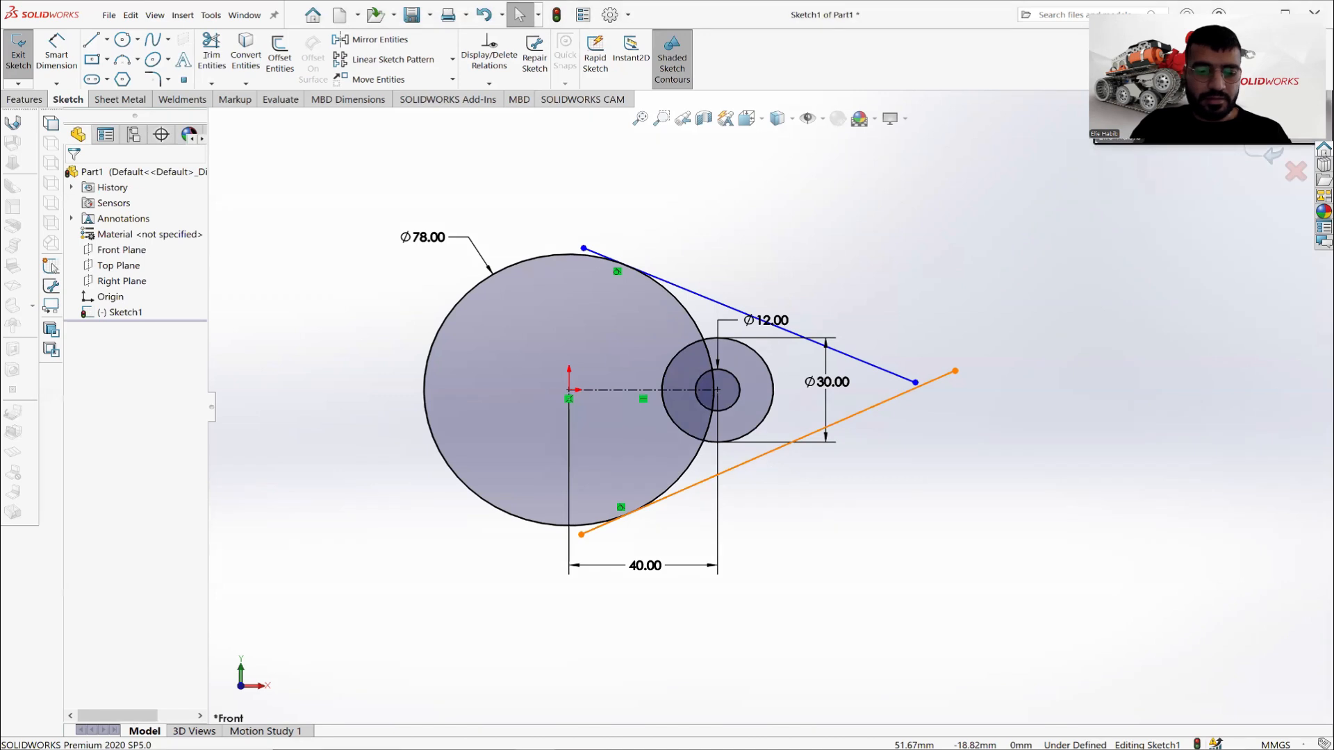
pyautogui.click(772, 447)
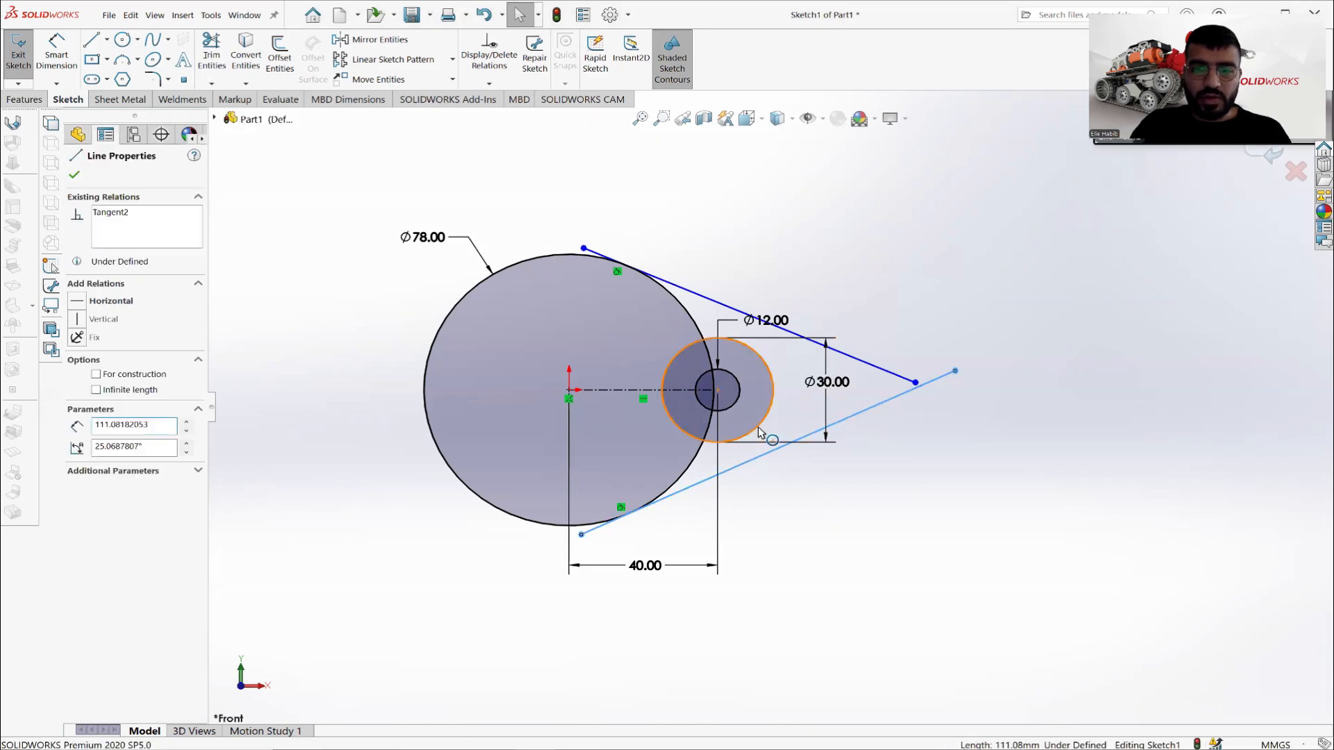
pyautogui.keyDown('ctrl'); pyautogui.click(760, 432); pyautogui.keyUp('ctrl')
pyautogui.click(77, 359)
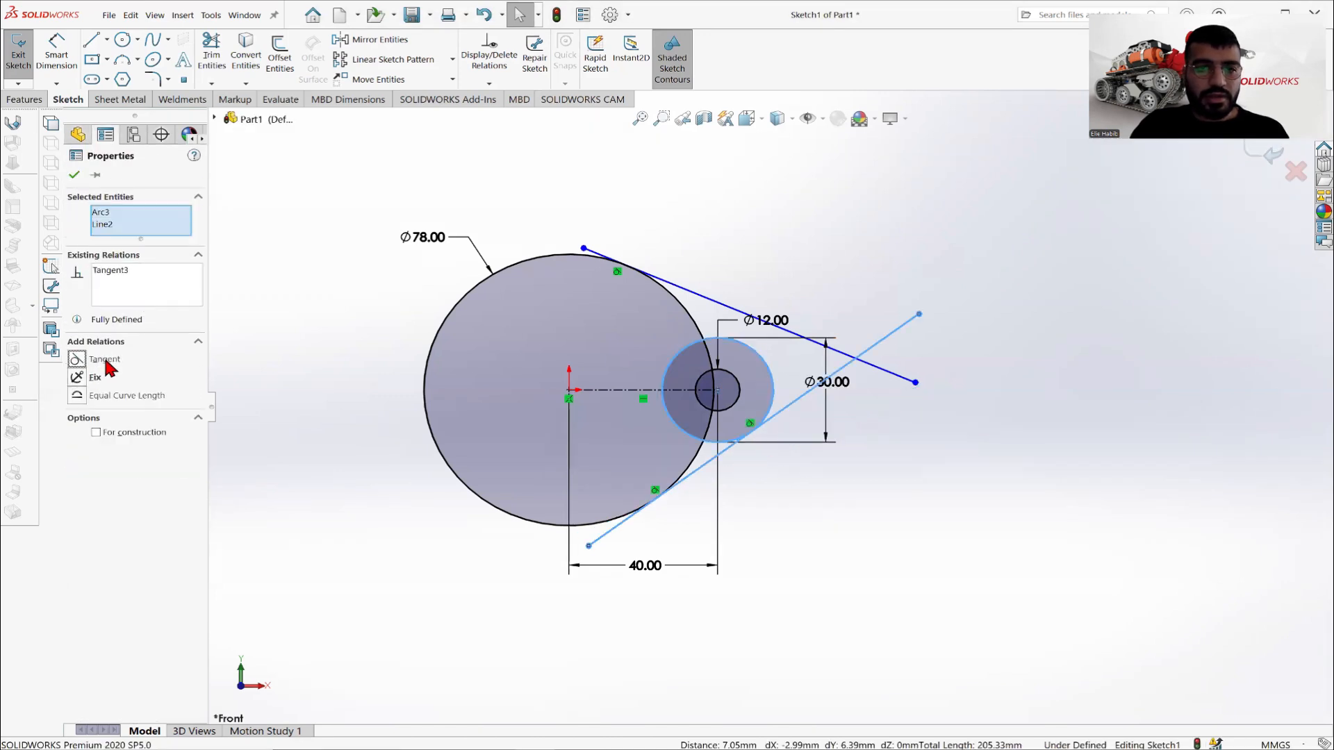
pyautogui.press('Escape')
# Make the upper slanted line tangent to the 30 mm circle.
pyautogui.click(708, 299)
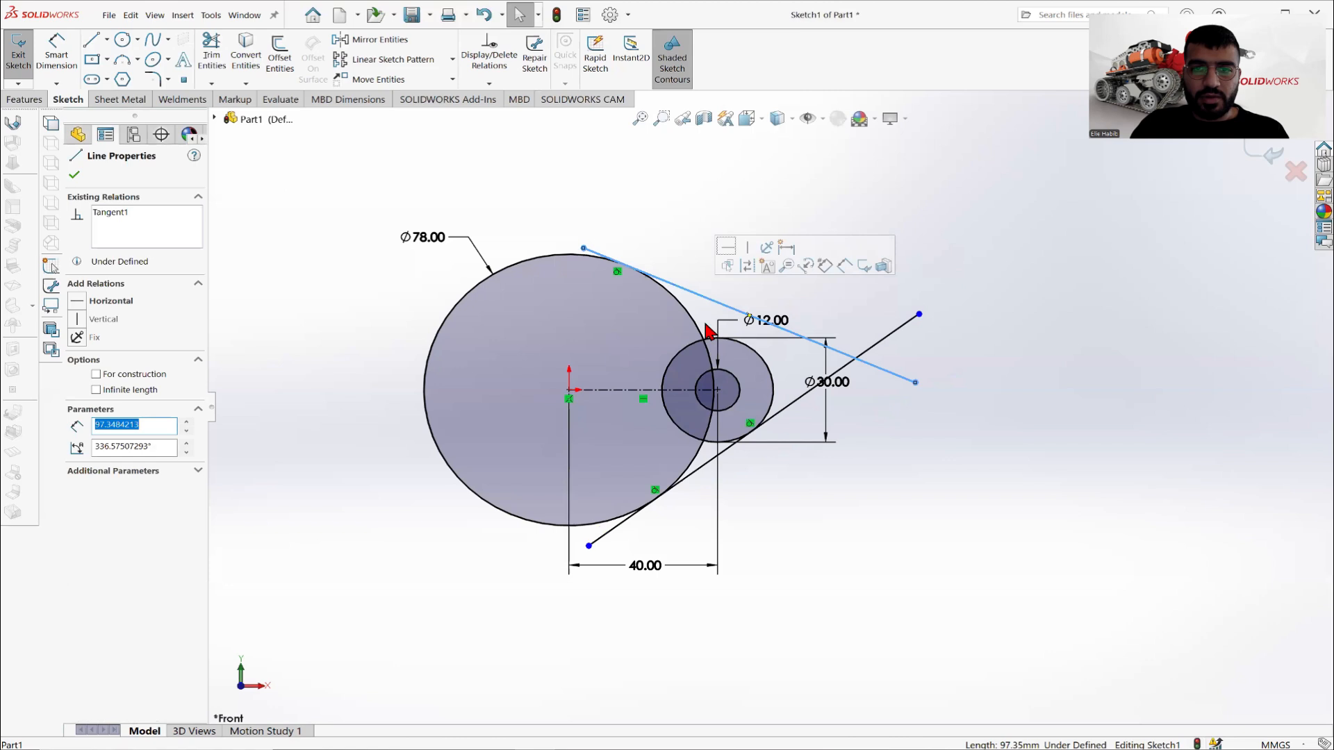
pyautogui.keyDown('ctrl'); pyautogui.click(759, 360); pyautogui.keyUp('ctrl')
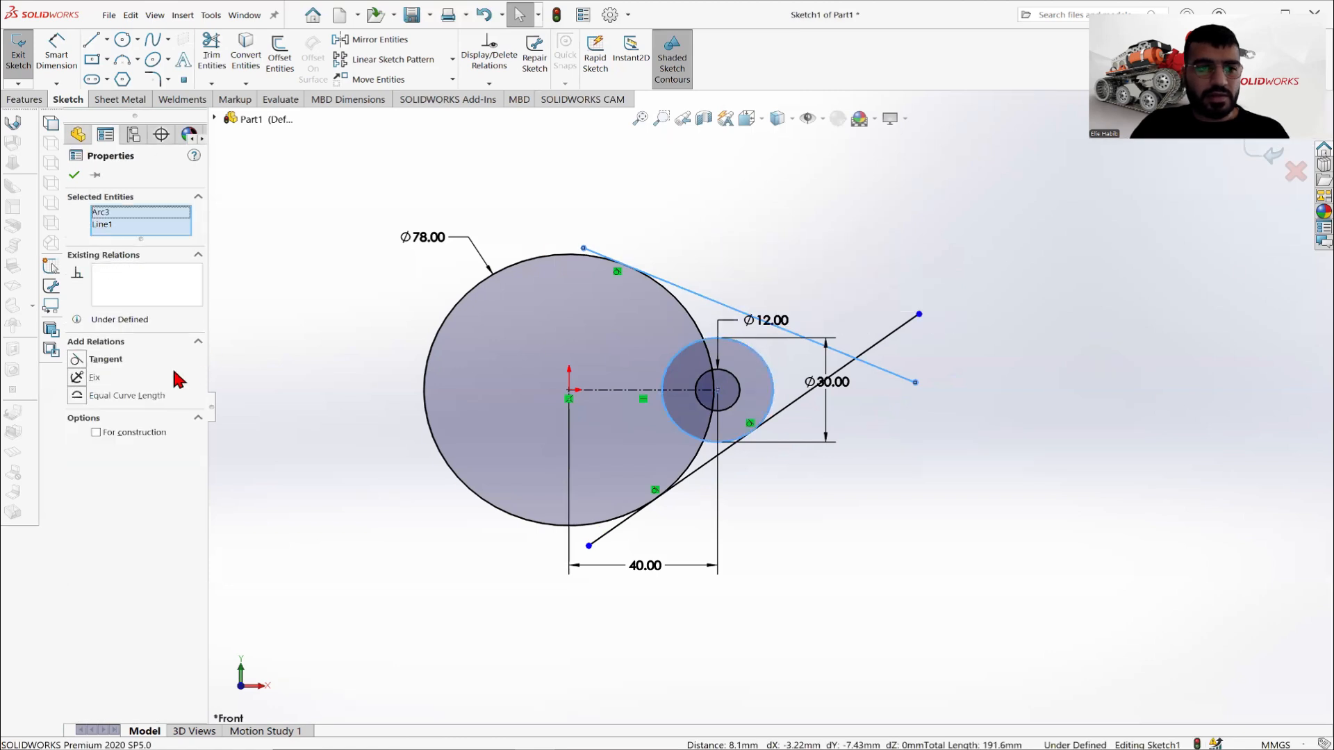
pyautogui.click(104, 359)
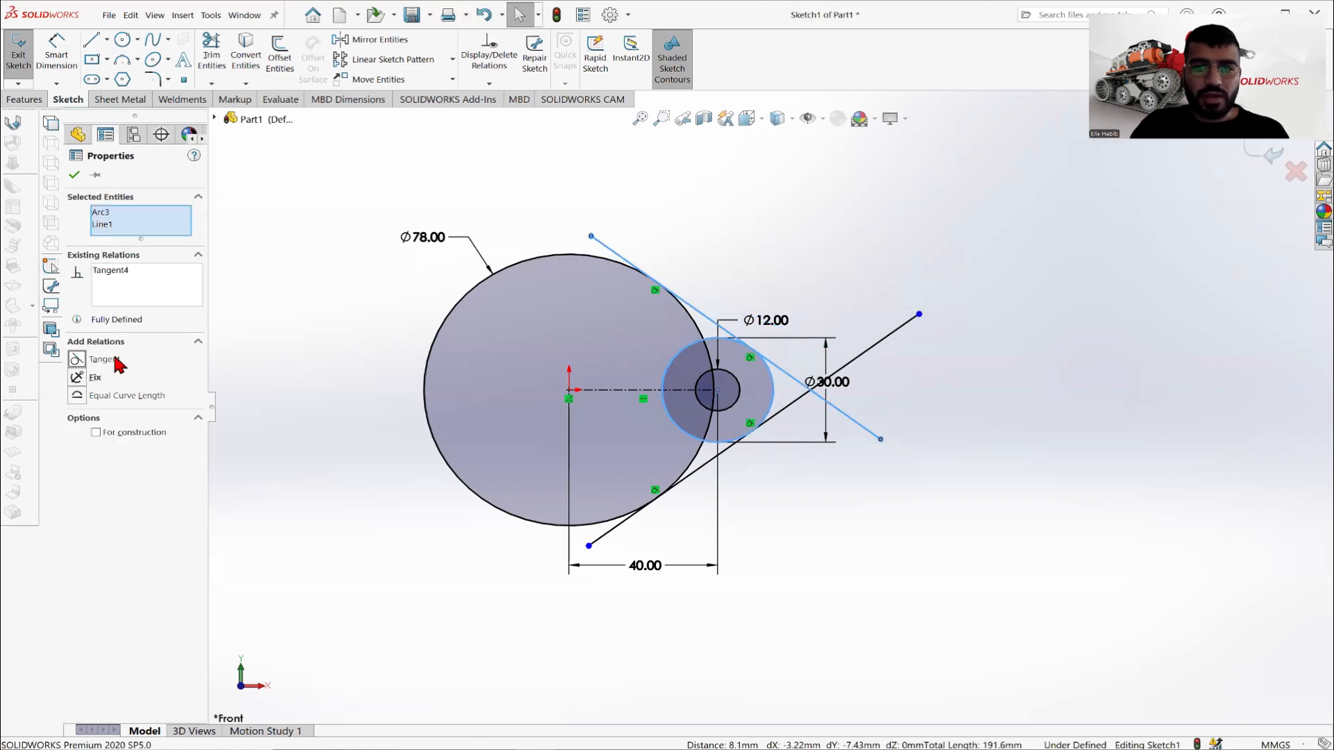
pyautogui.click(74, 175)
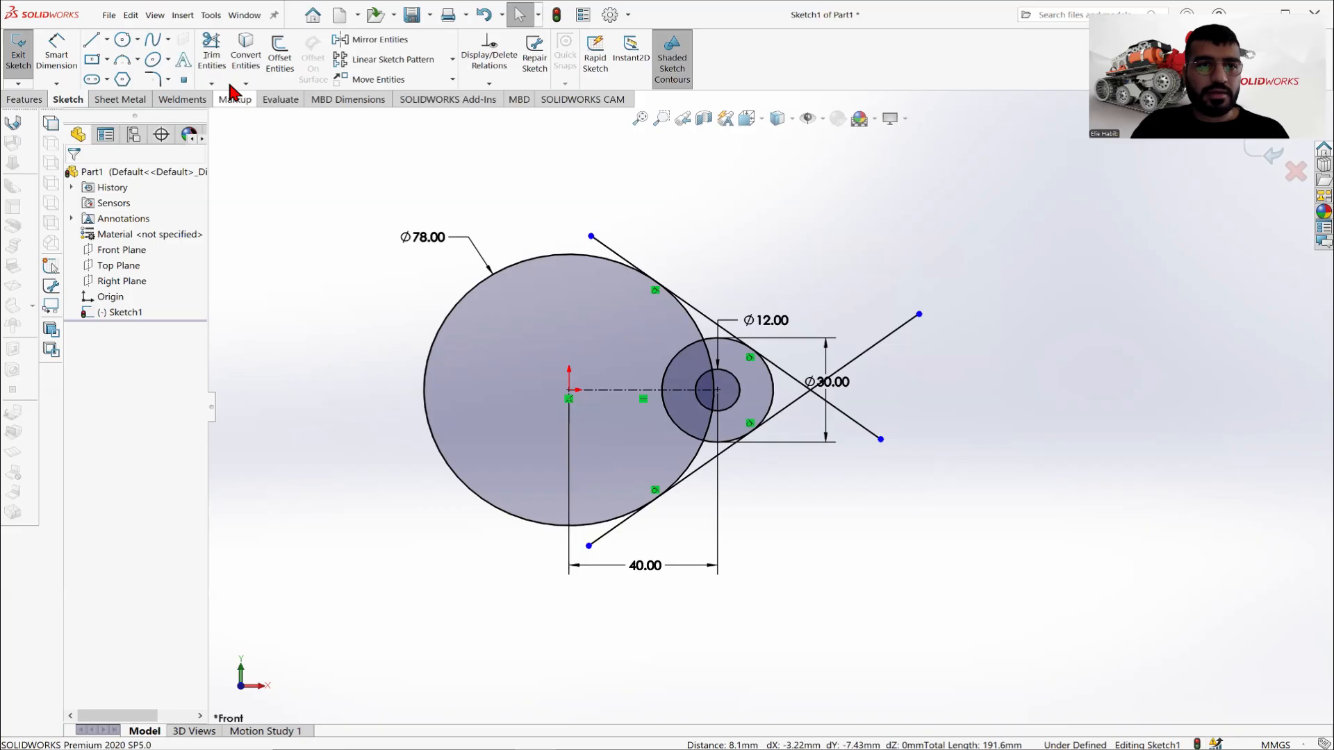
# Trim the ends of both slanted lines that overhang their tangent points on the 78 mm circle.
pyautogui.click(212, 59)
pyautogui.scroll(3, 604, 261)
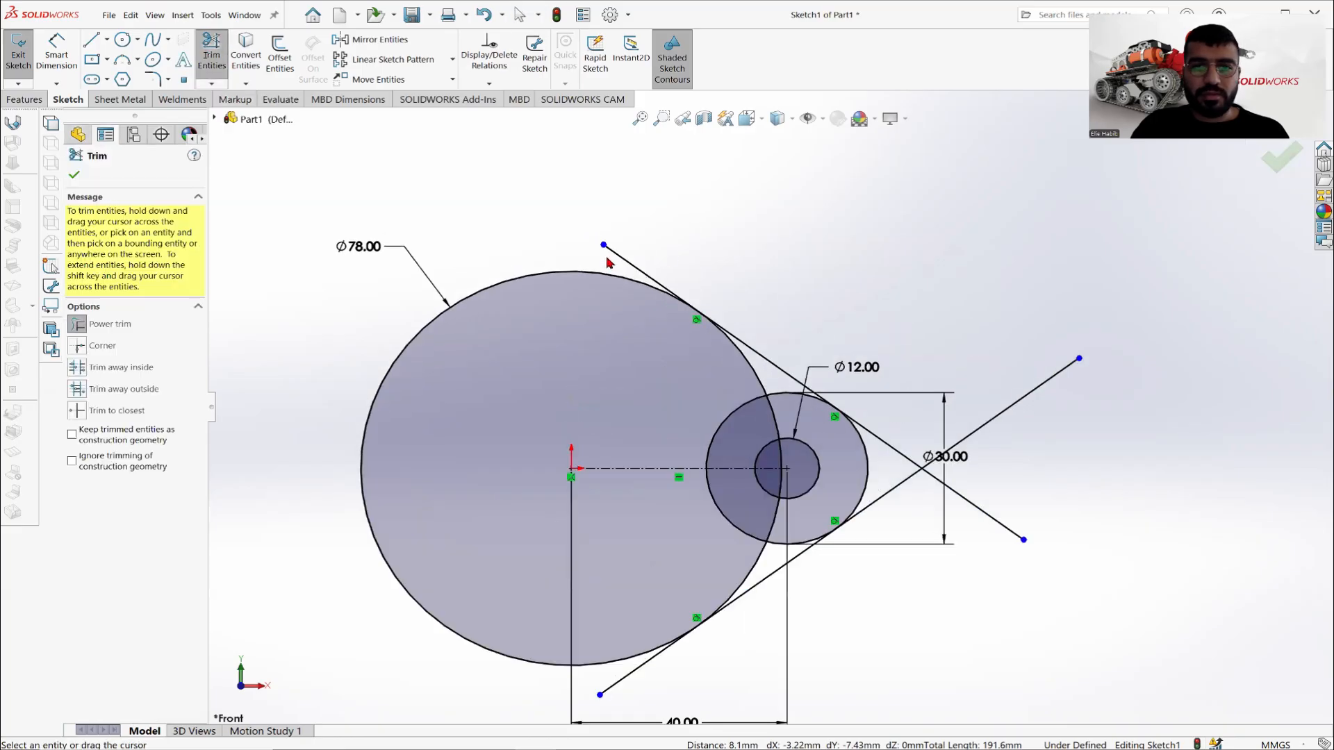
pyautogui.moveTo(615, 254); pyautogui.dragTo(671, 224)
pyautogui.keyDown('ctrl'); pyautogui.moveTo(690, 609); pyautogui.dragTo(728, 512, button='middle'); pyautogui.keyUp('ctrl')
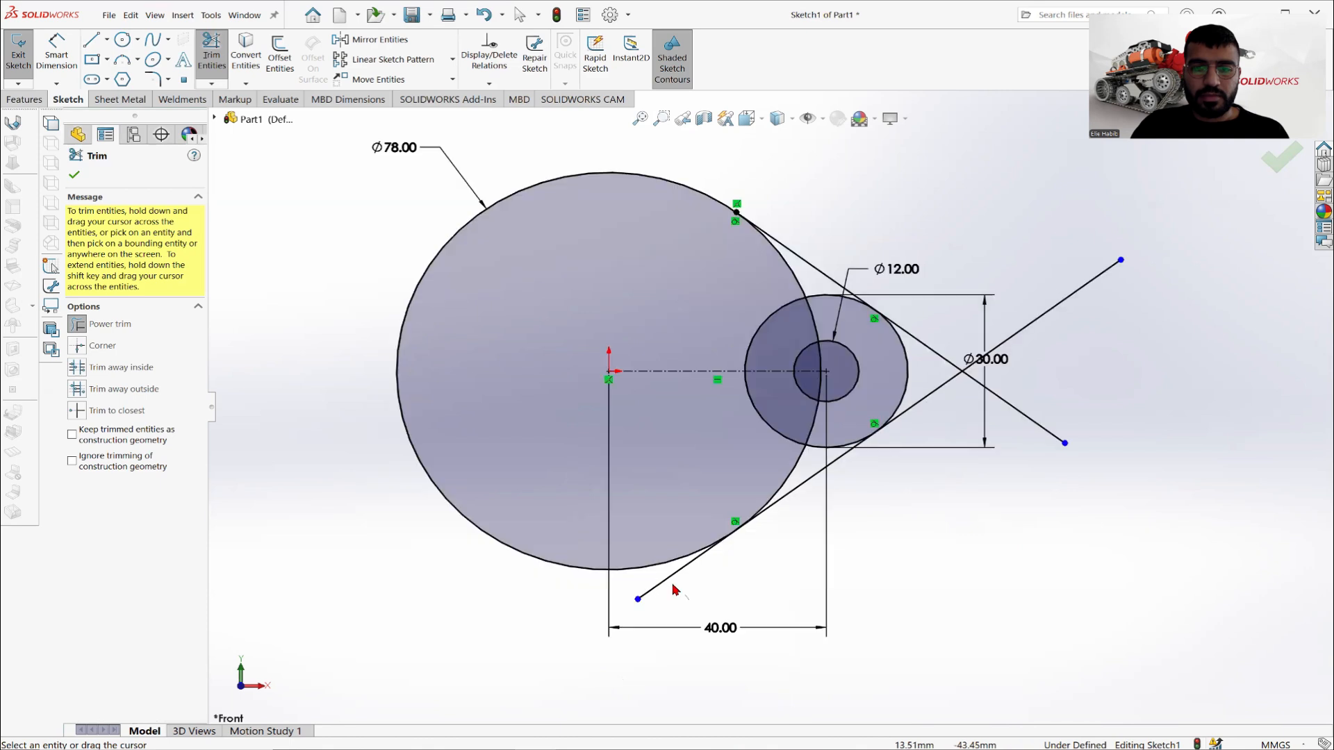
pyautogui.moveTo(670, 594); pyautogui.dragTo(684, 567)
# Trim the inner arcs of the 78 mm and 30 mm circles, including the arc piece inside the 12 mm hole.
pyautogui.moveTo(747, 445)
pyautogui.mouseDown()
pyautogui.moveTo(769, 419)
pyautogui.moveTo(794, 311)
pyautogui.moveTo(827, 308)
pyautogui.moveTo(768, 367)
pyautogui.mouseUp()
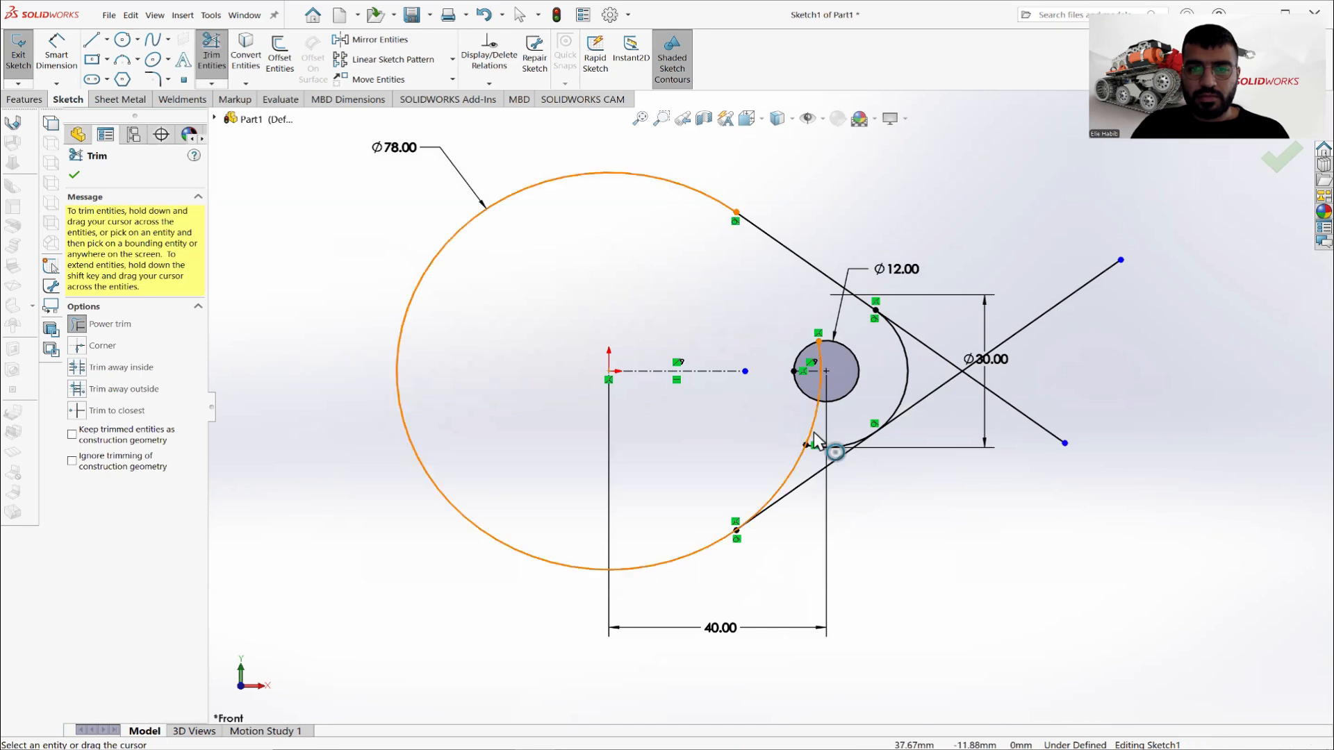
pyautogui.moveTo(770, 464)
pyautogui.mouseDown()
pyautogui.moveTo(799, 466)
pyautogui.moveTo(805, 417)
pyautogui.mouseUp()
pyautogui.scroll(-2, 849, 389)
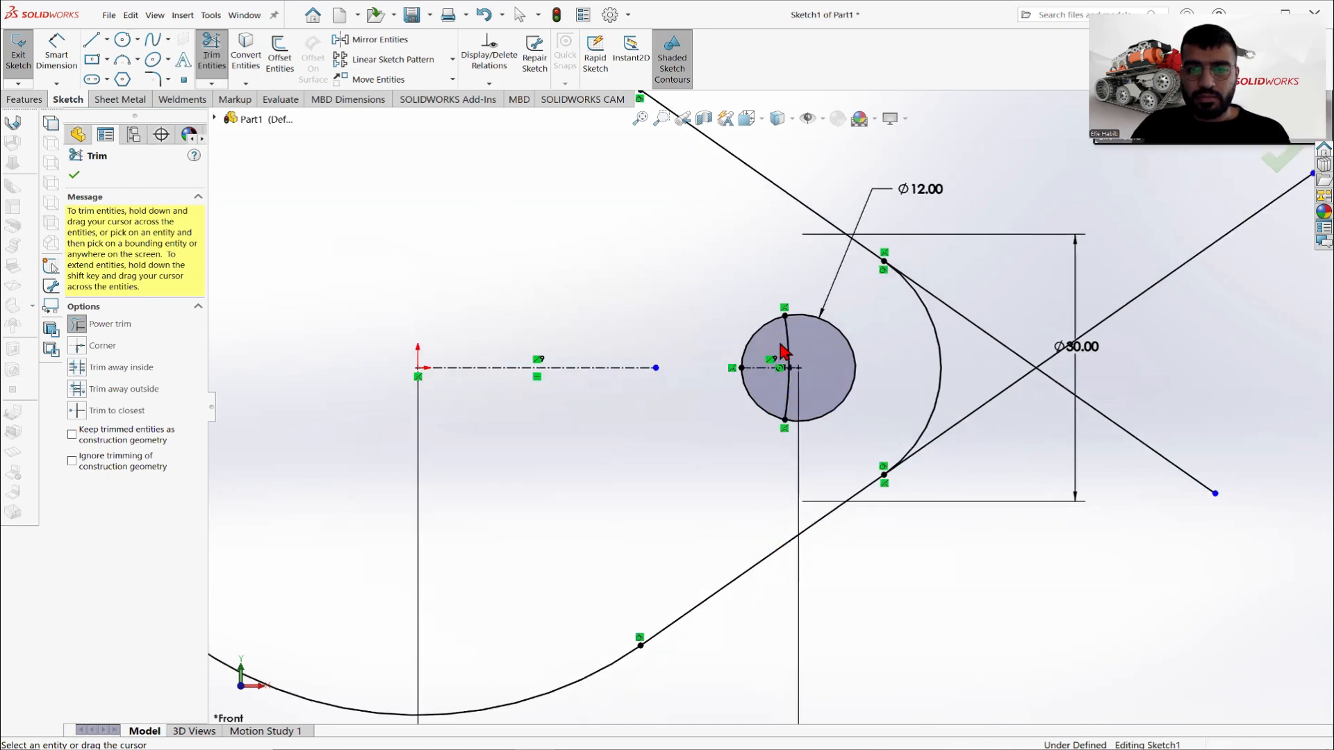
pyautogui.moveTo(815, 353)
pyautogui.mouseDown()
pyautogui.moveTo(820, 375)
pyautogui.moveTo(799, 396)
pyautogui.mouseUp()
pyautogui.scroll(-3, 818, 379)
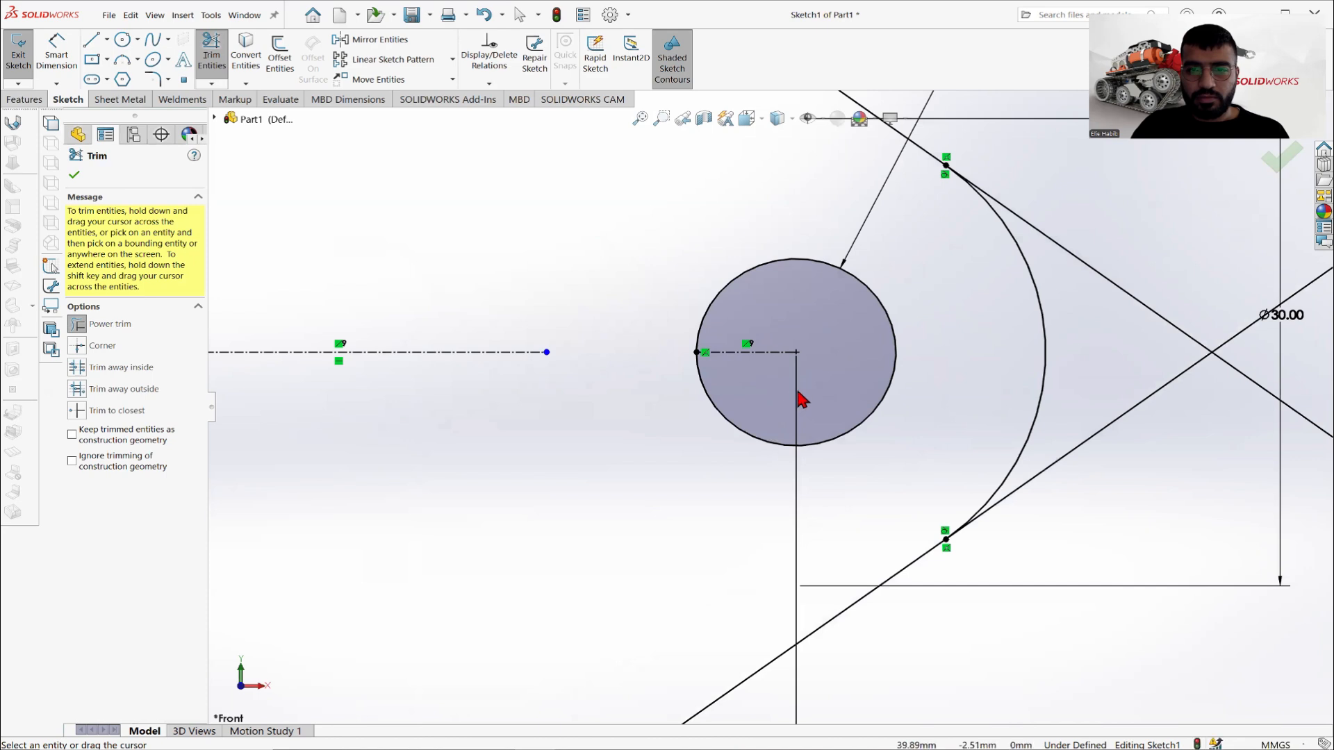
# Trim the crossing line ends beyond the 30 mm arc and extend the cut centerline back to the 12 mm hole.
pyautogui.scroll(5, 865, 389)
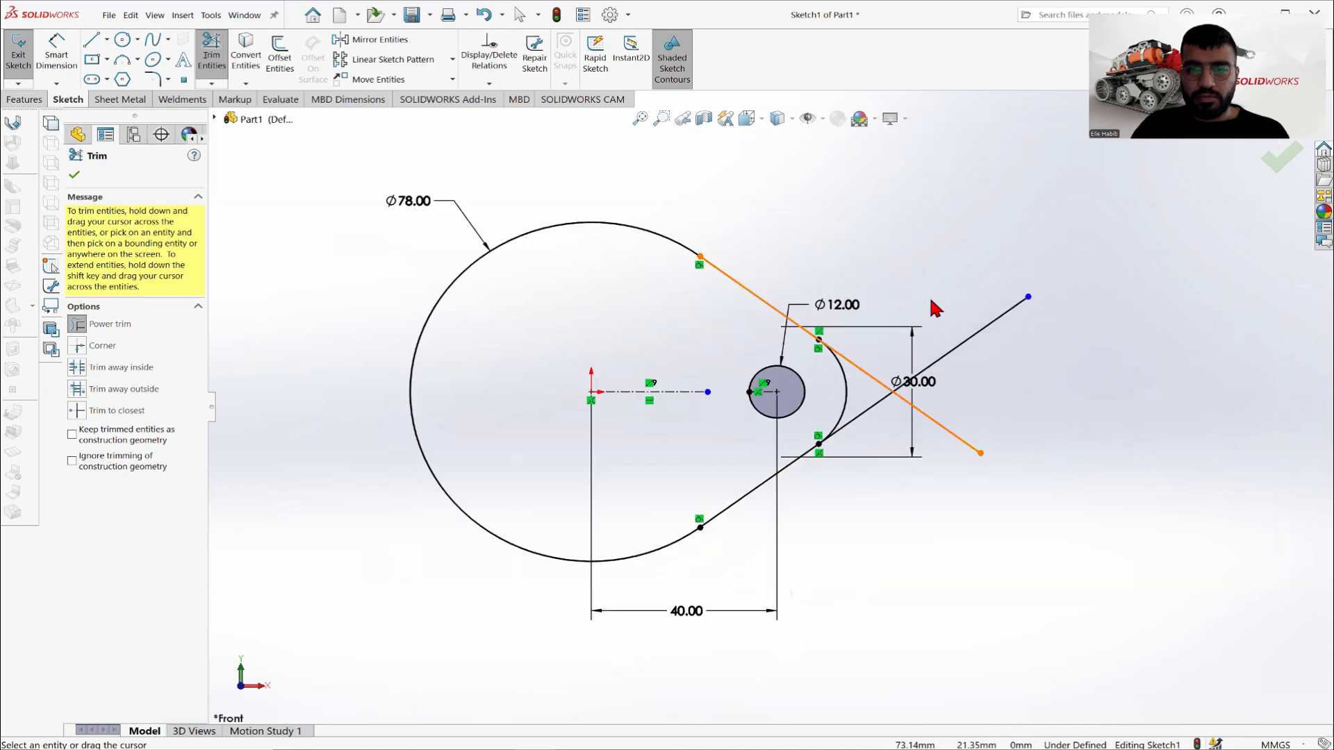
pyautogui.moveTo(936, 309)
pyautogui.mouseDown()
pyautogui.moveTo(976, 382)
pyautogui.moveTo(917, 471)
pyautogui.moveTo(886, 393)
pyautogui.moveTo(887, 349)
pyautogui.mouseUp()
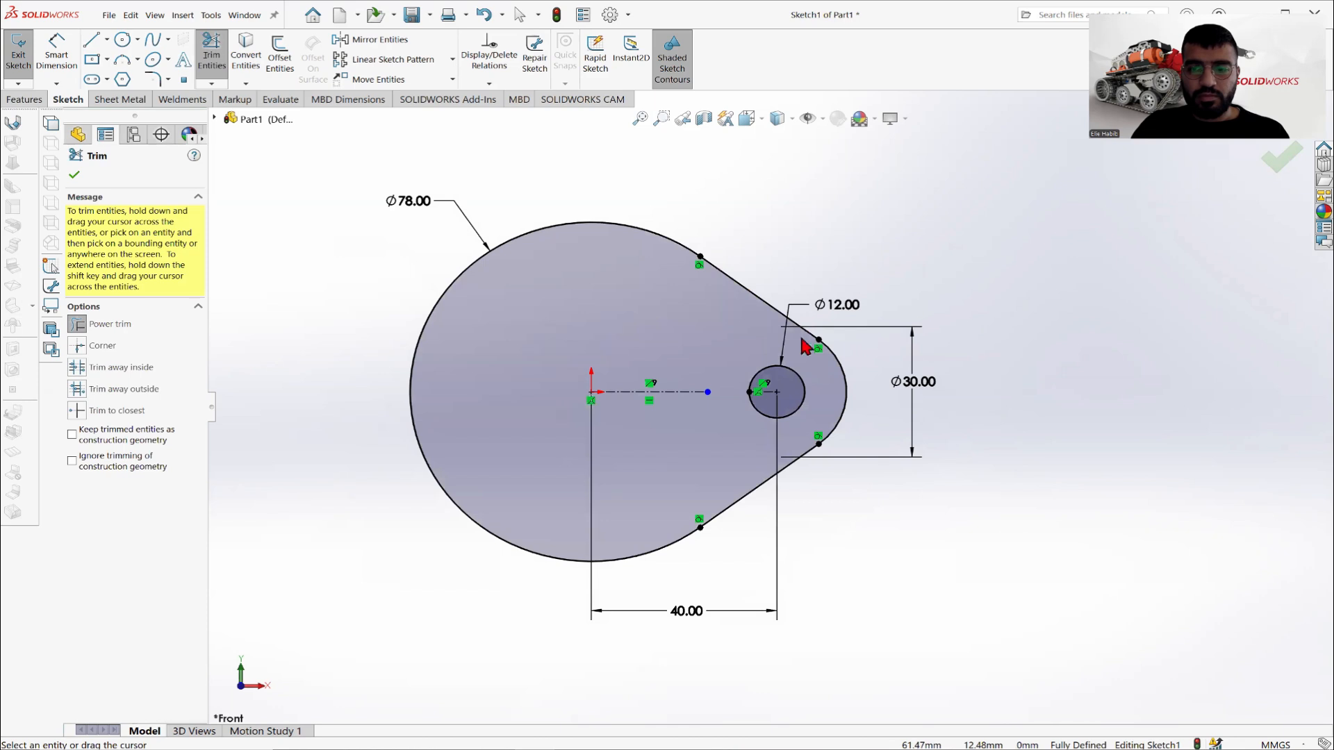
pyautogui.click(75, 177)
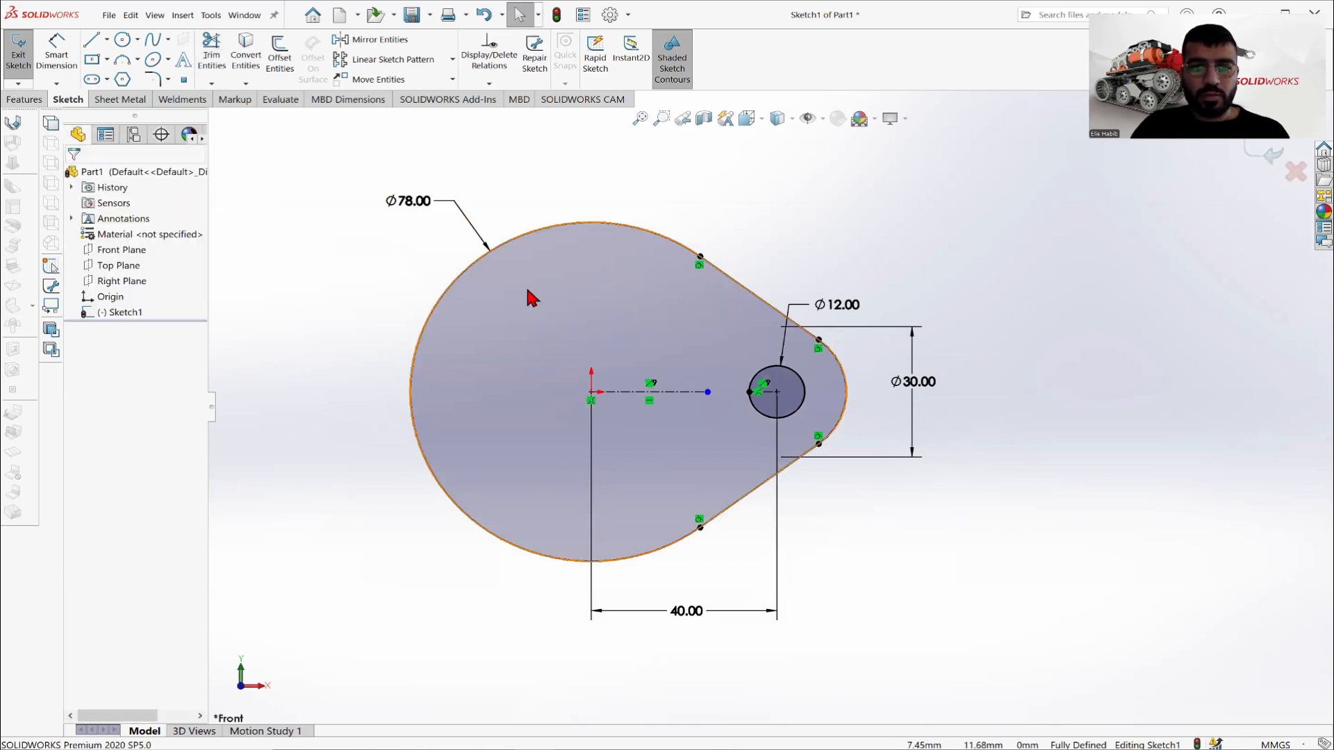
pyautogui.moveTo(708, 392); pyautogui.dragTo(775, 395)
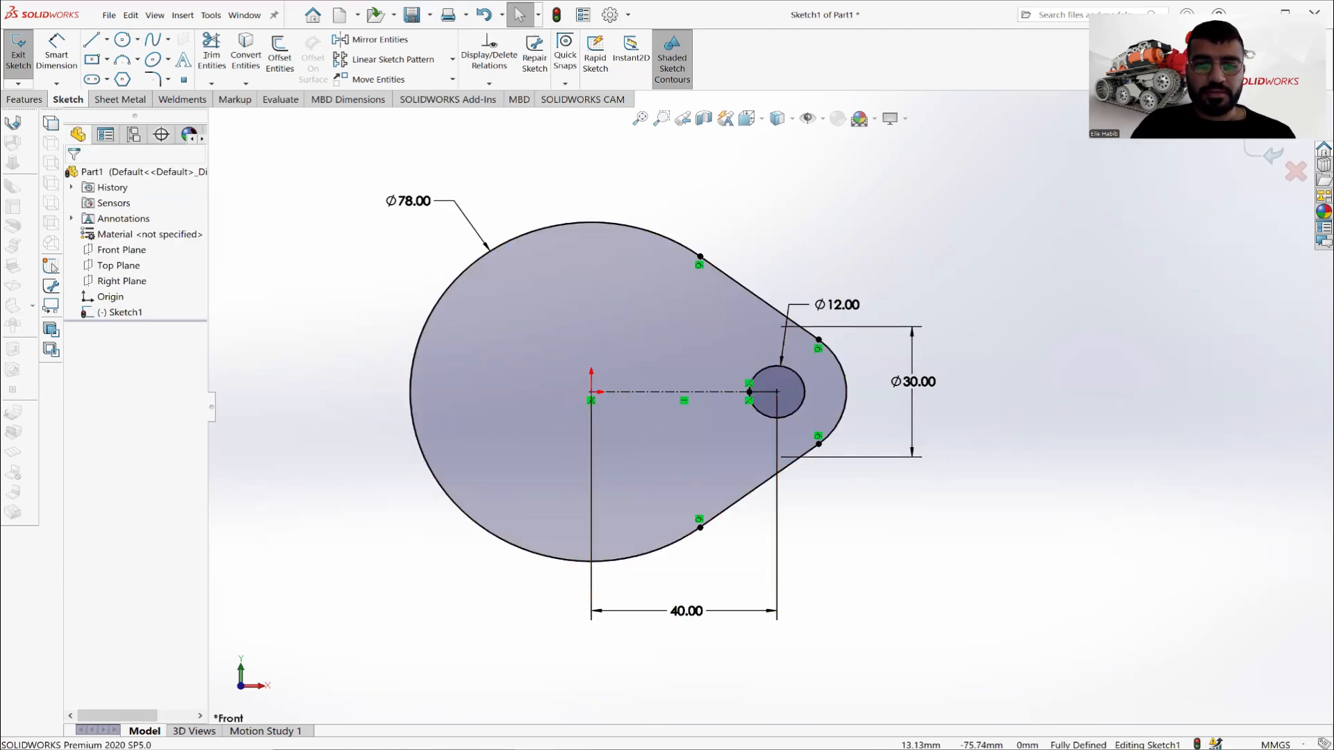
# Check the reference drawing and sketch two circles inside the profile, about 12 mm in diameter above the centerline and about 9 mm below it.
pyautogui.hotkey('alt', 'Tab')
pyautogui.hotkey('alt', 'Tab')
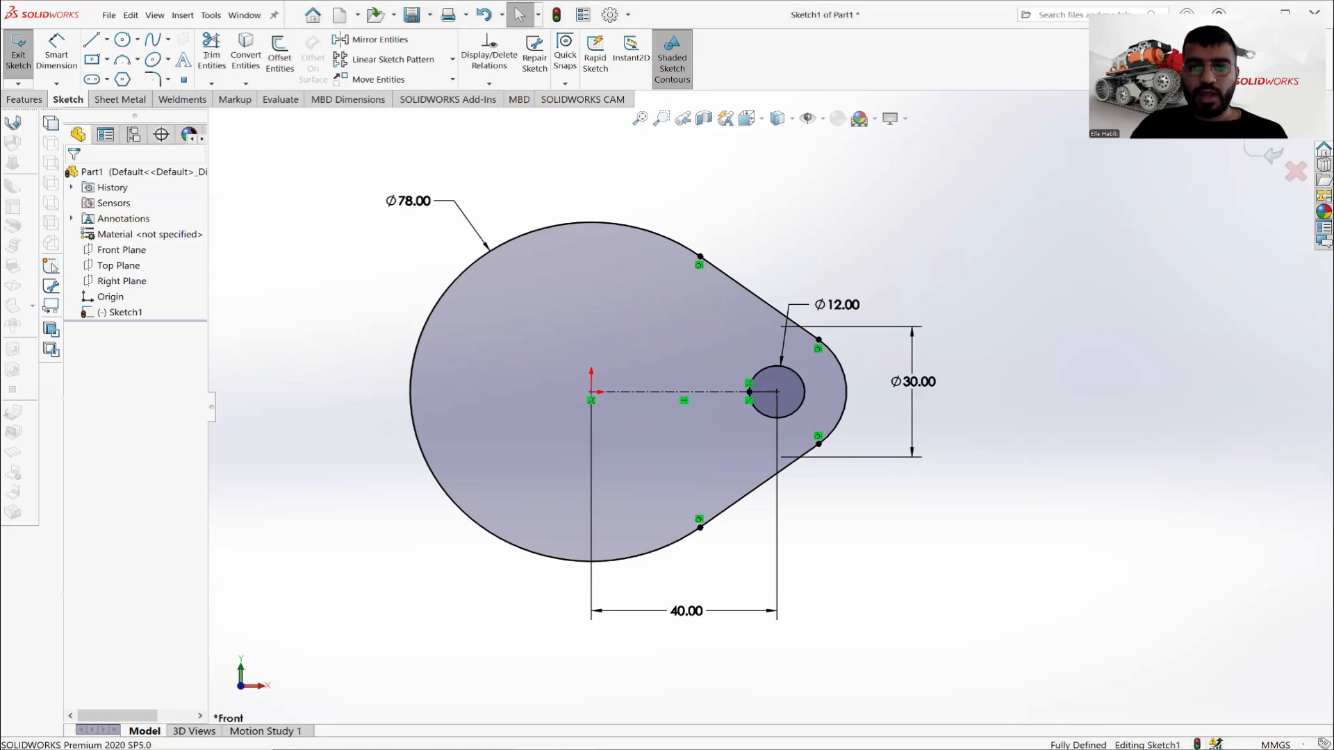
pyautogui.hotkey('alt', 'Tab')
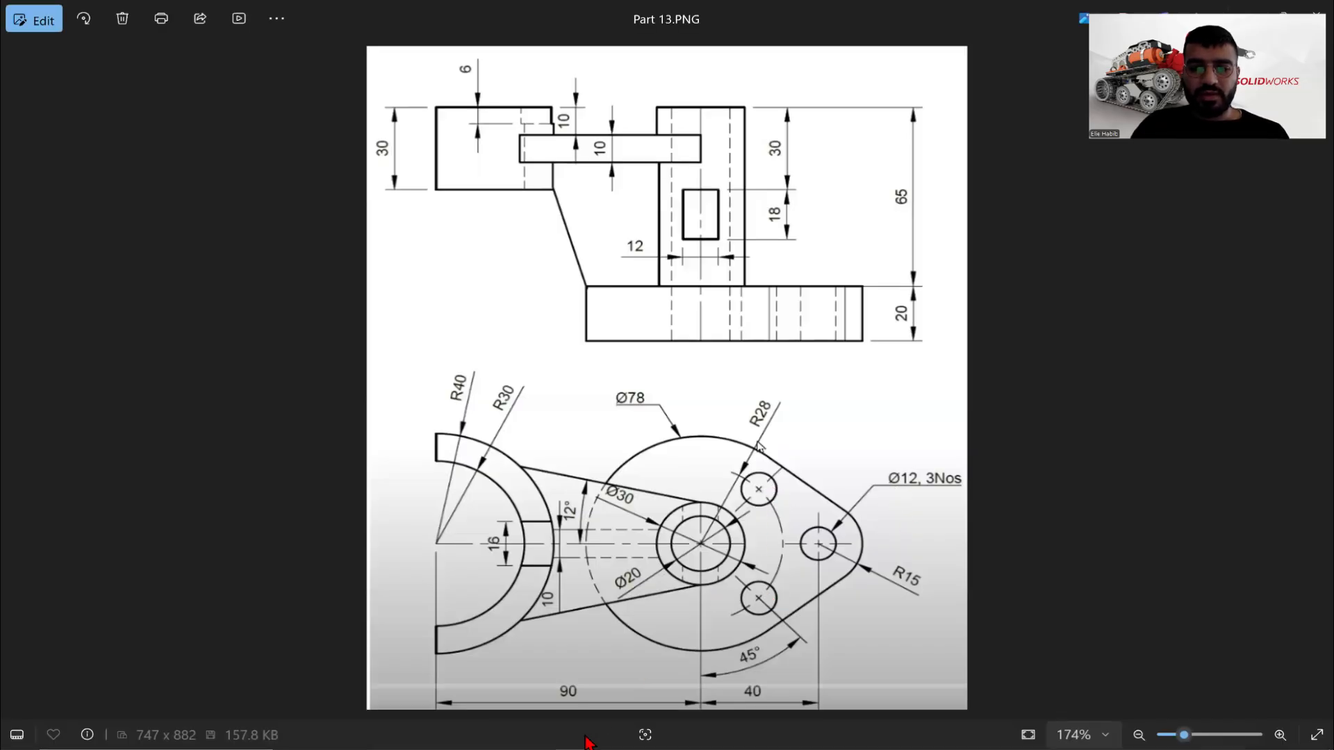
pyautogui.hotkey('alt', 'Tab')
pyautogui.click(137, 40)
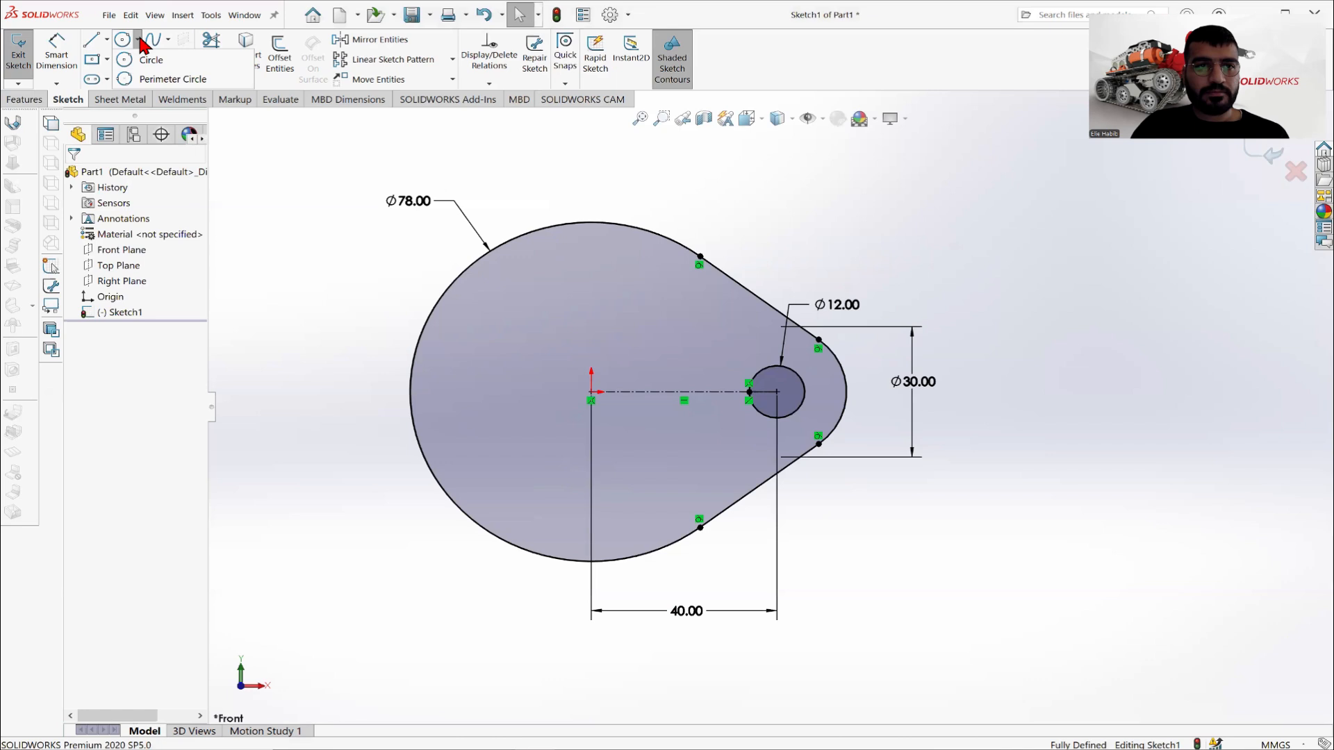
pyautogui.click(167, 61)
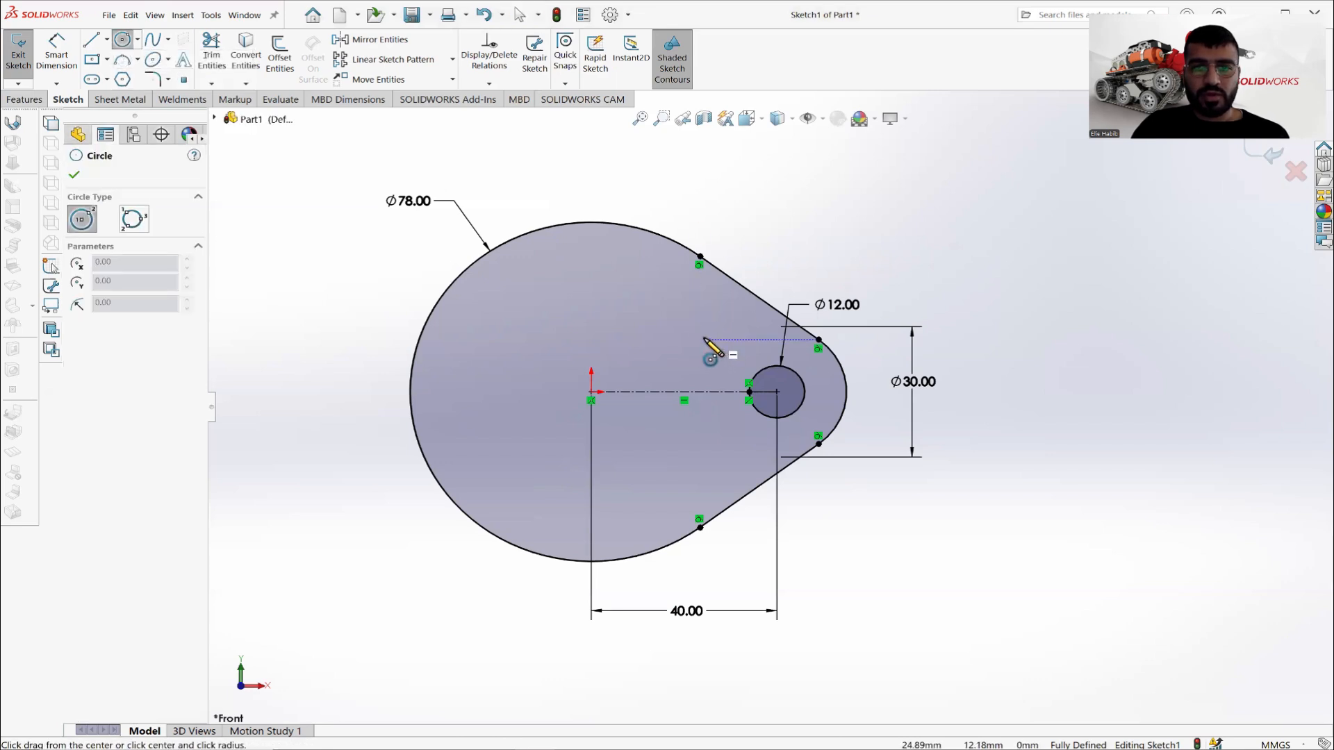
pyautogui.click(682, 342)
pyautogui.click(708, 342)
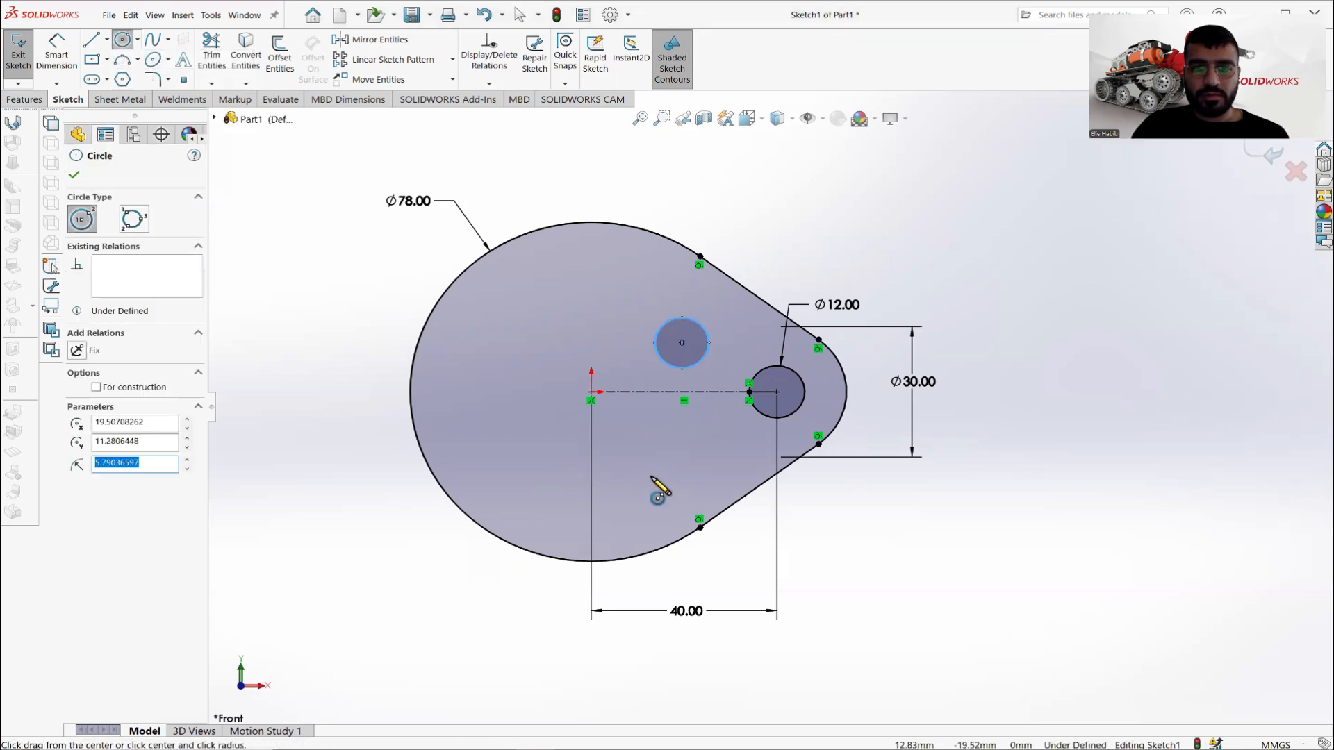
pyautogui.click(651, 477)
pyautogui.click(672, 478)
pyautogui.rightClick(604, 203)
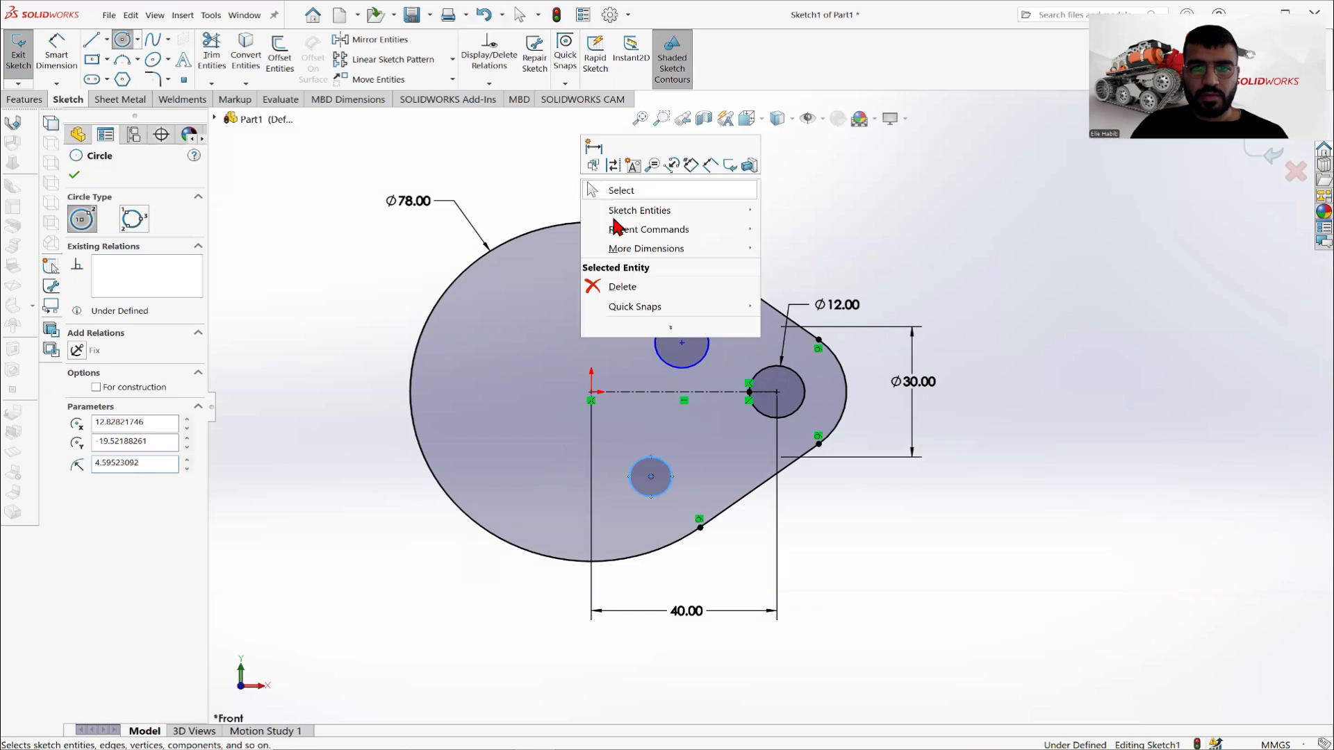
pyautogui.click(621, 191)
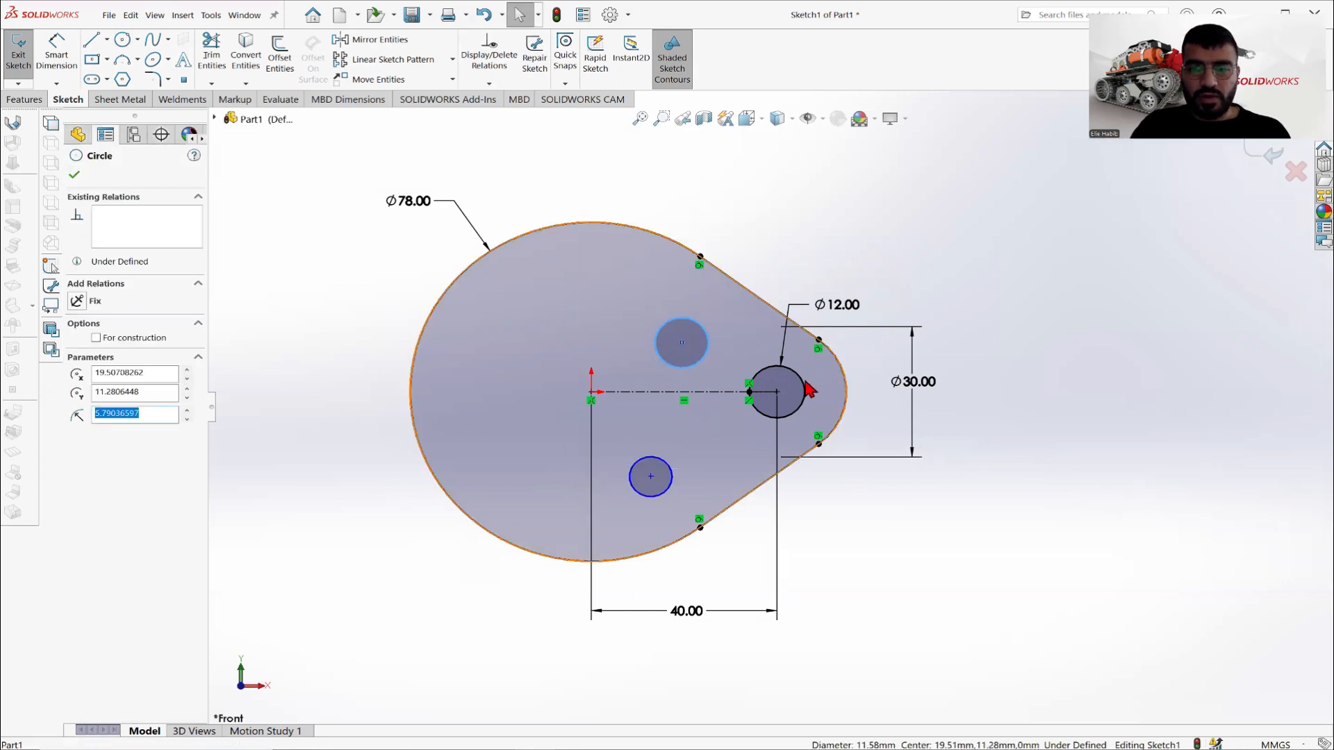
# Make the upper inner circle equal to the 12 mm hole.
pyautogui.keyDown('ctrl'); pyautogui.click(778, 393); pyautogui.keyUp('ctrl')
pyautogui.click(100, 414)
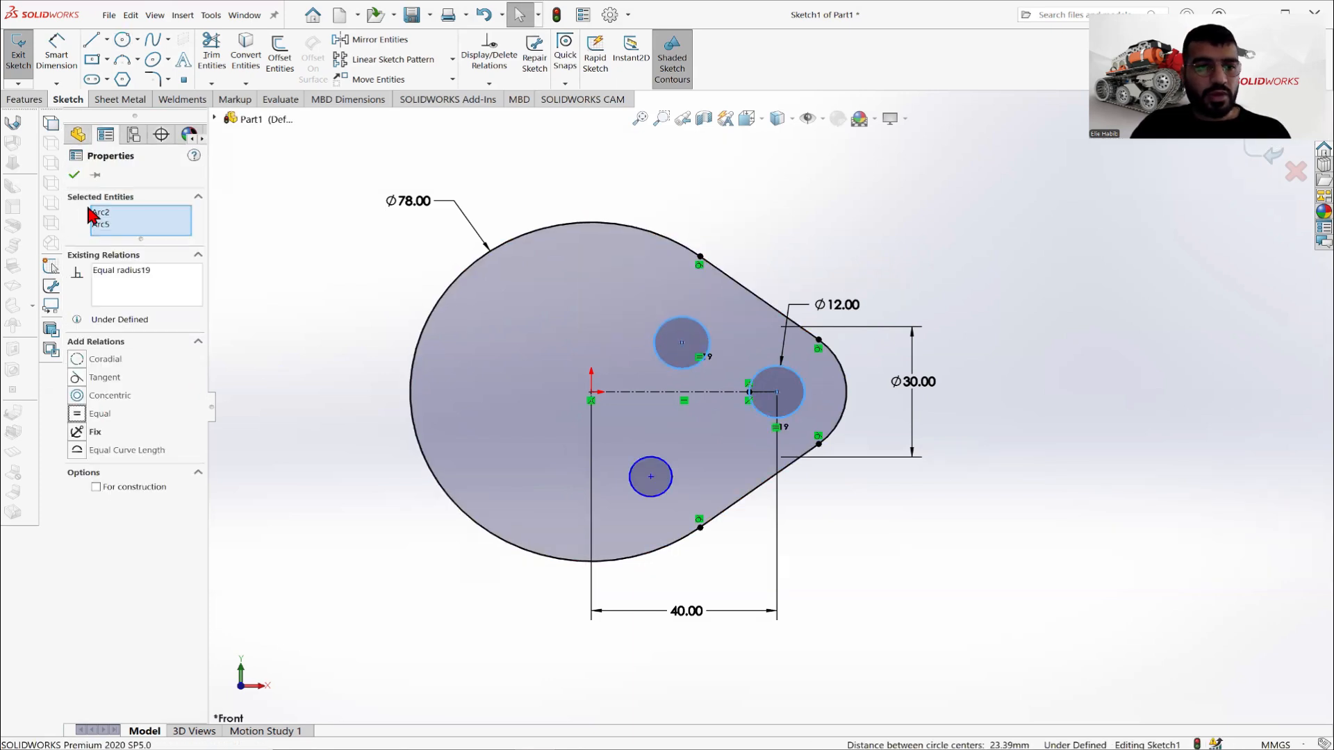
pyautogui.click(75, 177)
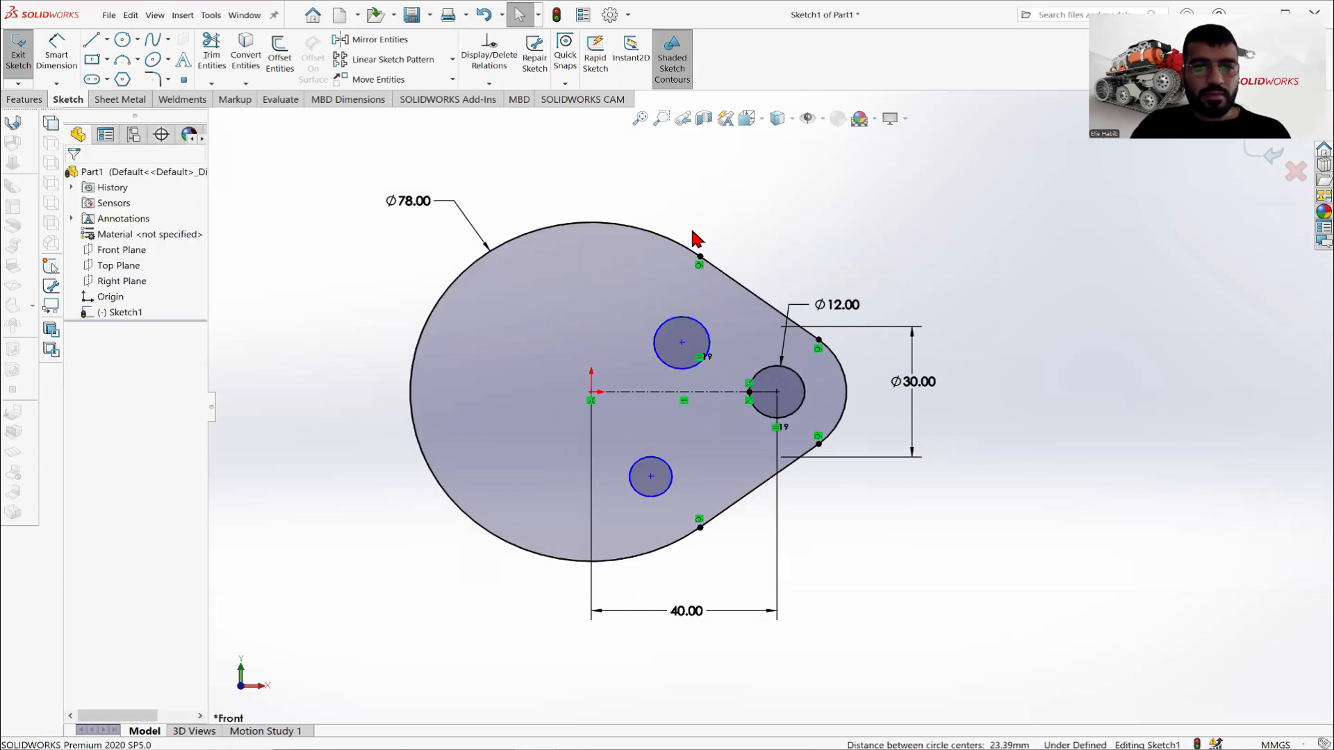
# Make the lower inner circle equal to the upper inner circle.
pyautogui.click(699, 325)
pyautogui.keyDown('ctrl'); pyautogui.click(663, 464); pyautogui.keyUp('ctrl')
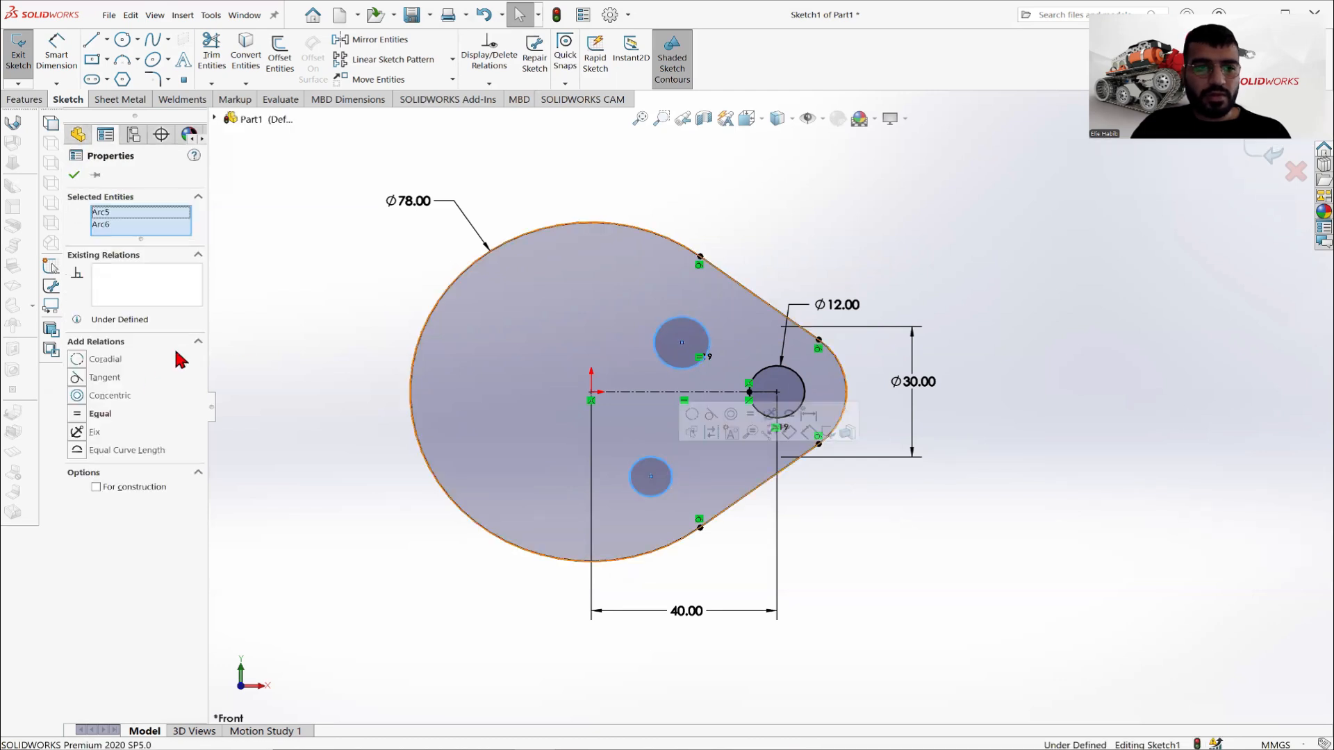
pyautogui.click(87, 415)
pyautogui.click(806, 203)
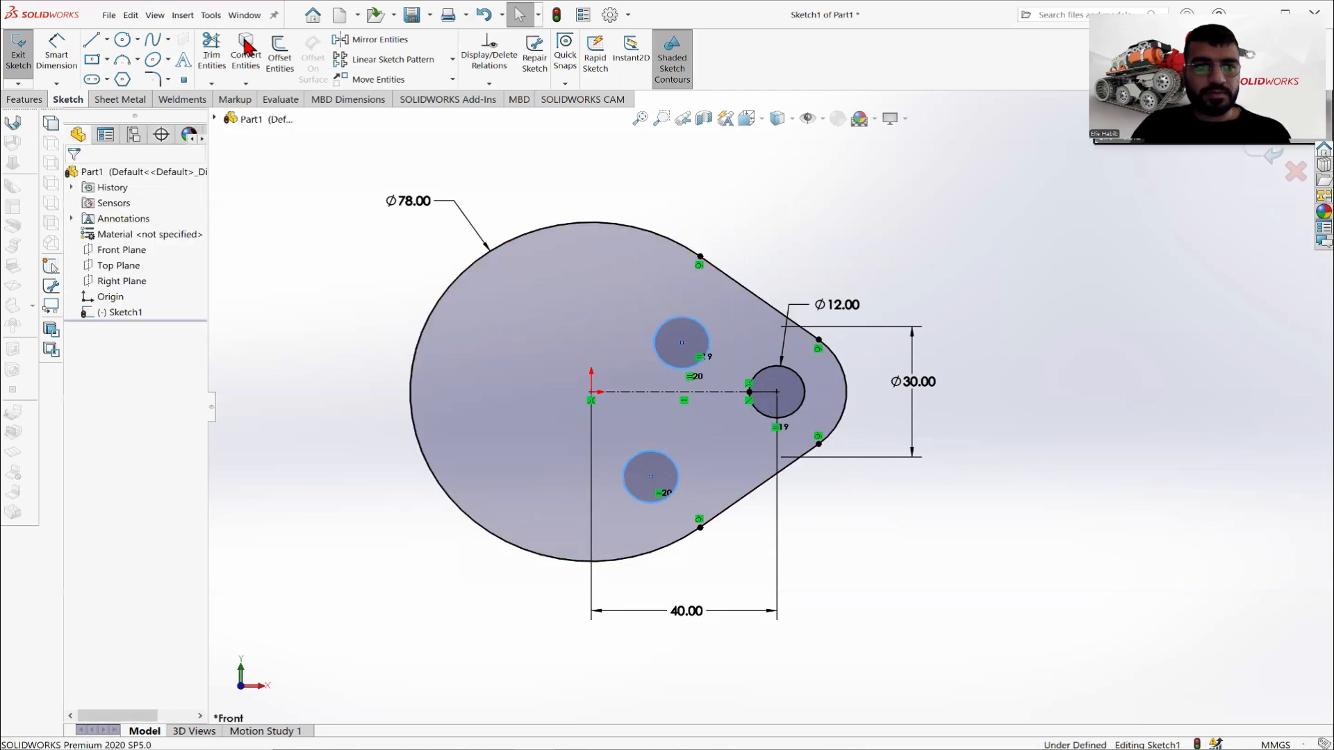
# Check the reference drawing and sketch a circle about 49 mm in diameter centred on the origin.
pyautogui.click(614, 730)
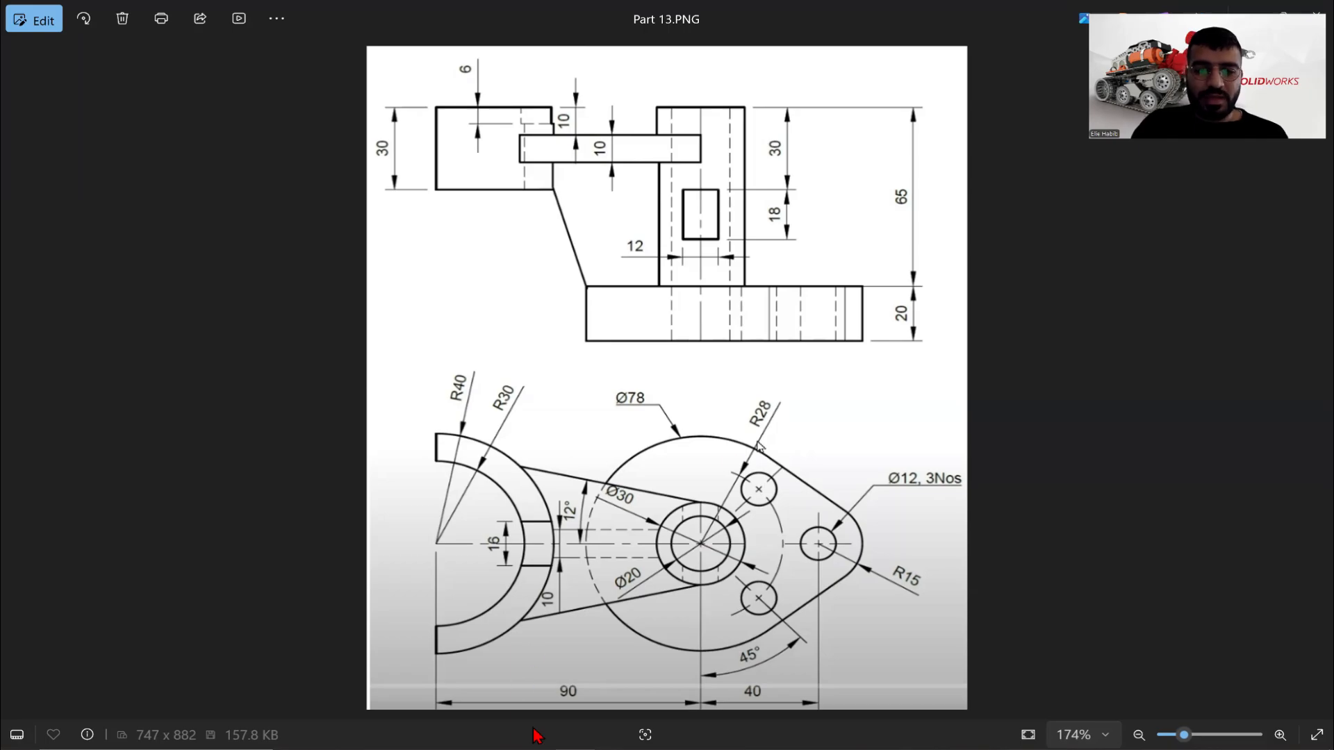
pyautogui.hotkey('alt', 'Tab')
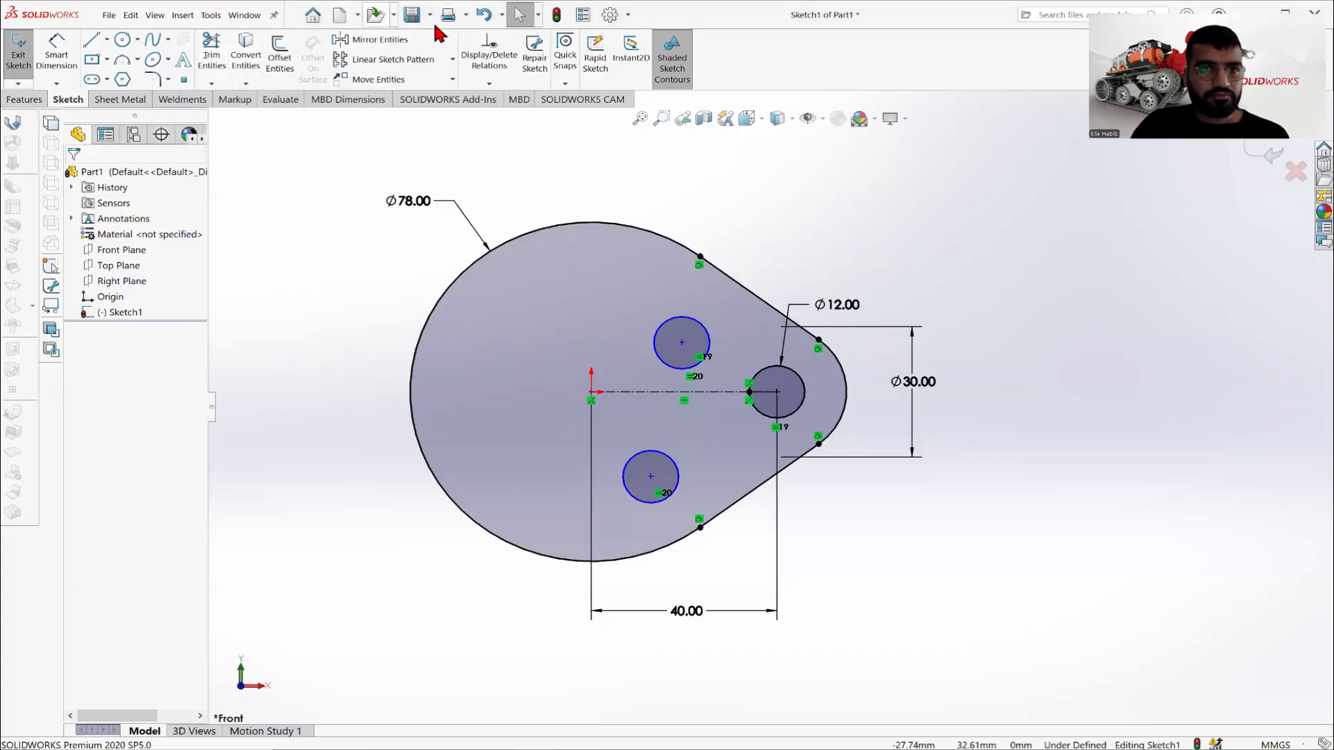
pyautogui.click(123, 40)
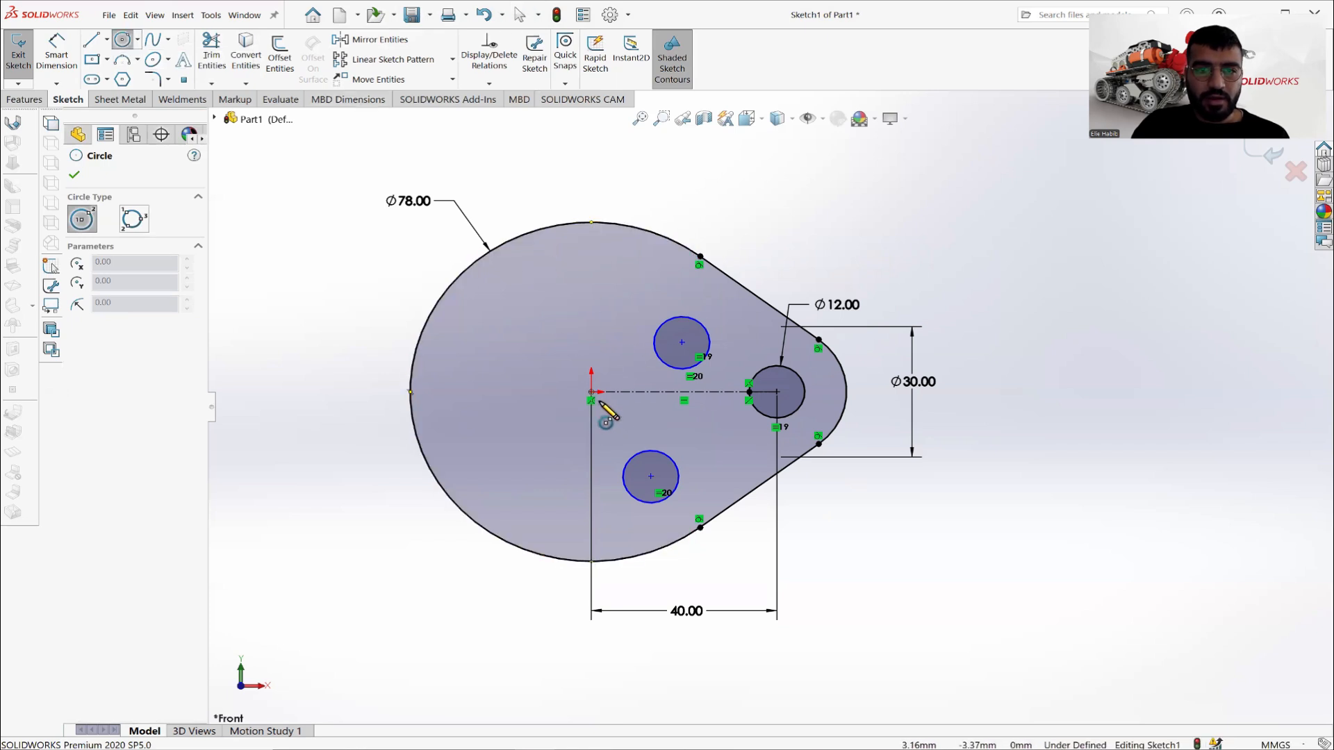
pyautogui.click(591, 393)
pyautogui.click(611, 278)
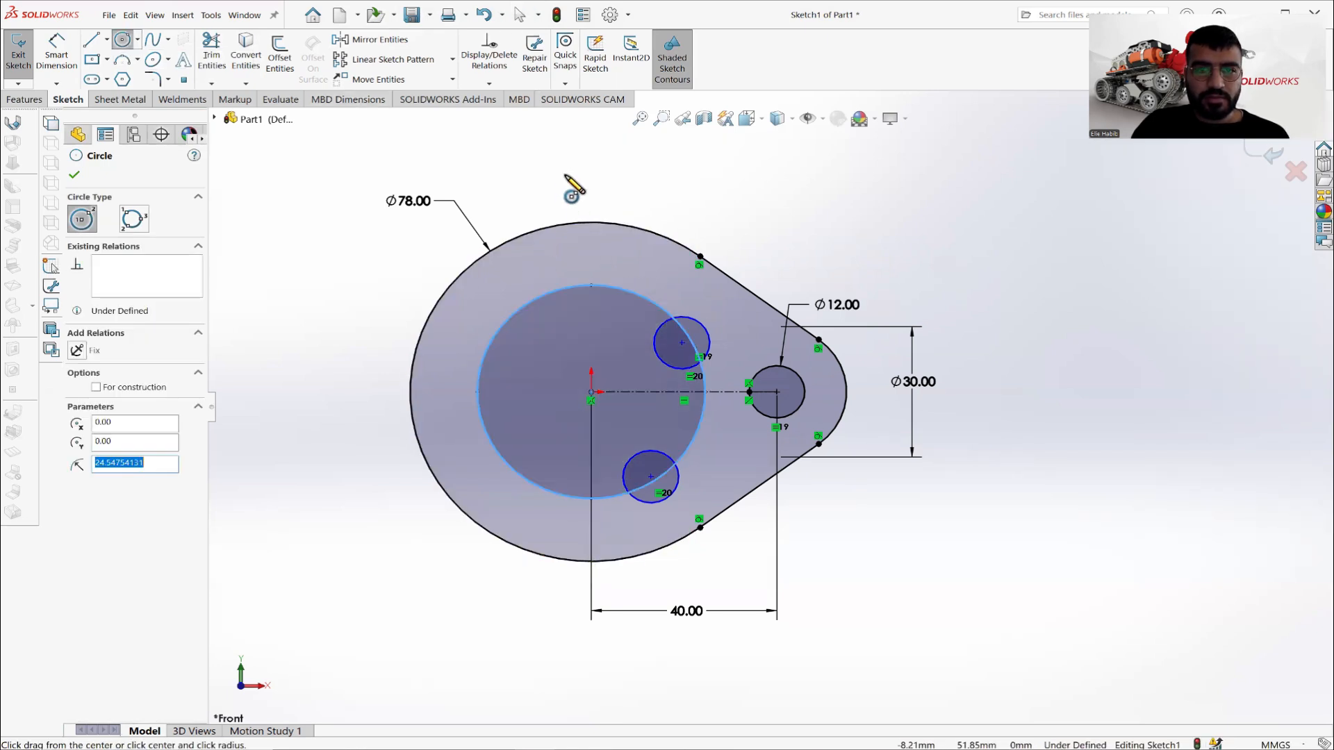
pyautogui.rightClick(560, 182)
# Dimension the new origin-centred circle with a diameter of 28*2, giving 56 mm.
pyautogui.click(56, 48)
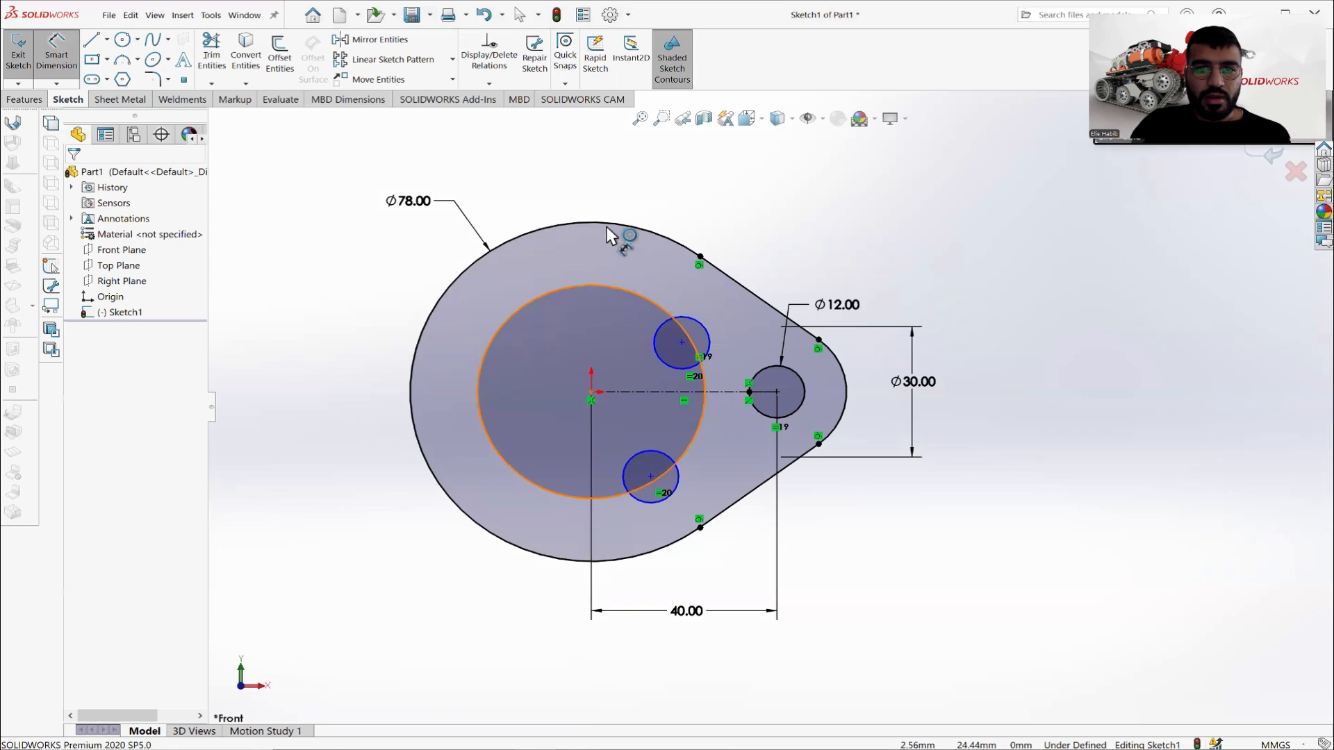
pyautogui.click(610, 201)
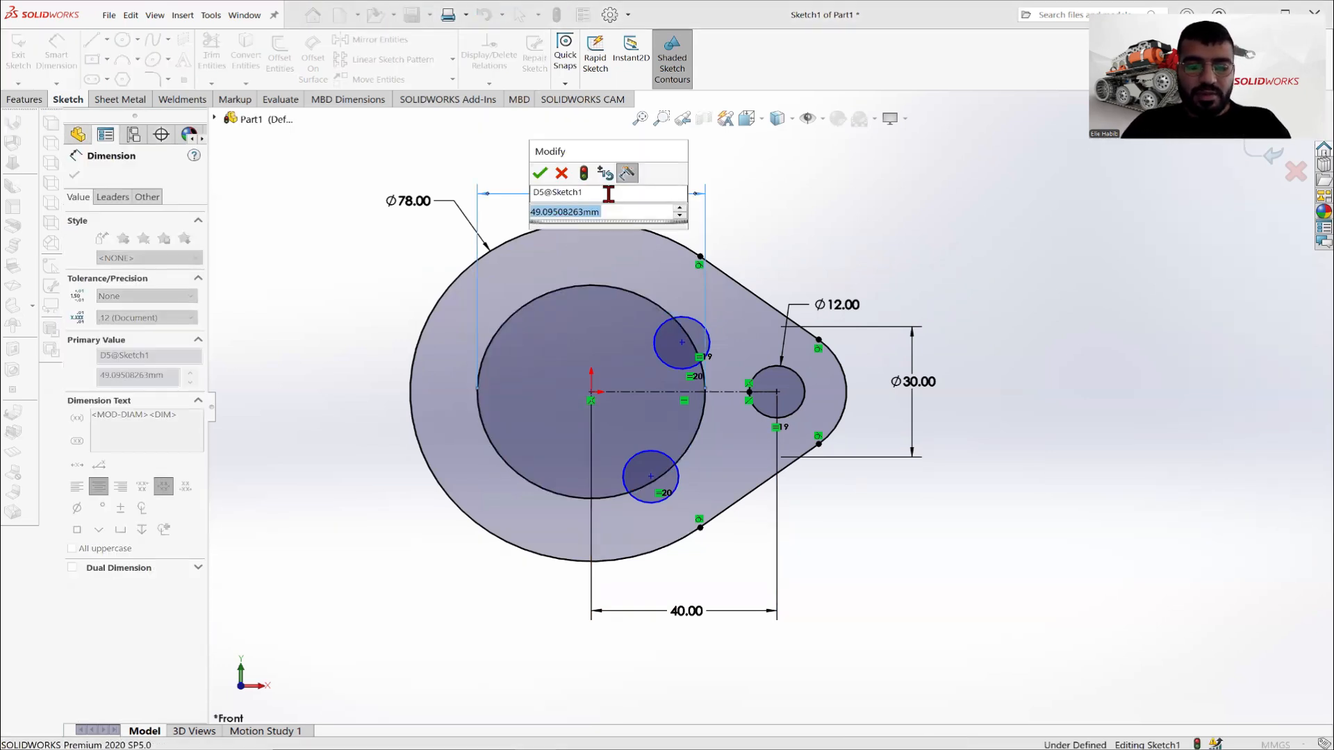
pyautogui.write('28*2')
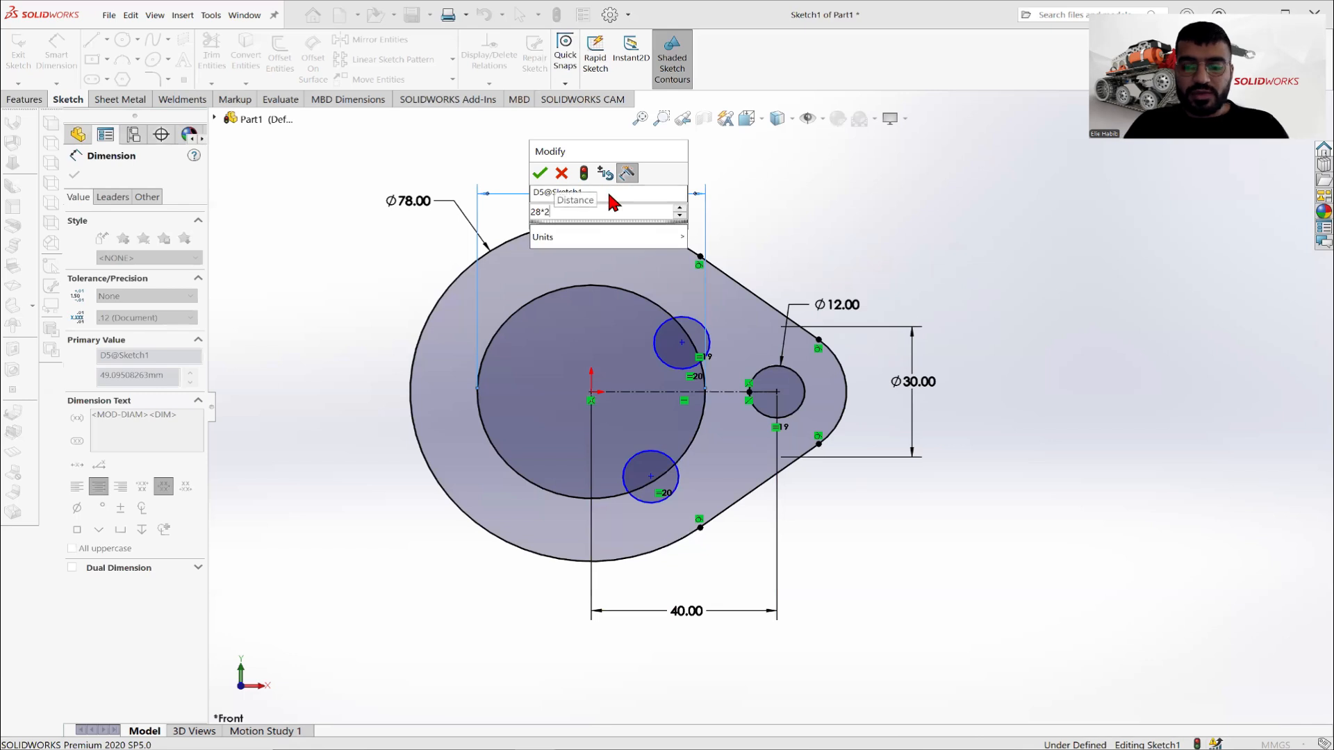
pyautogui.press('Return')
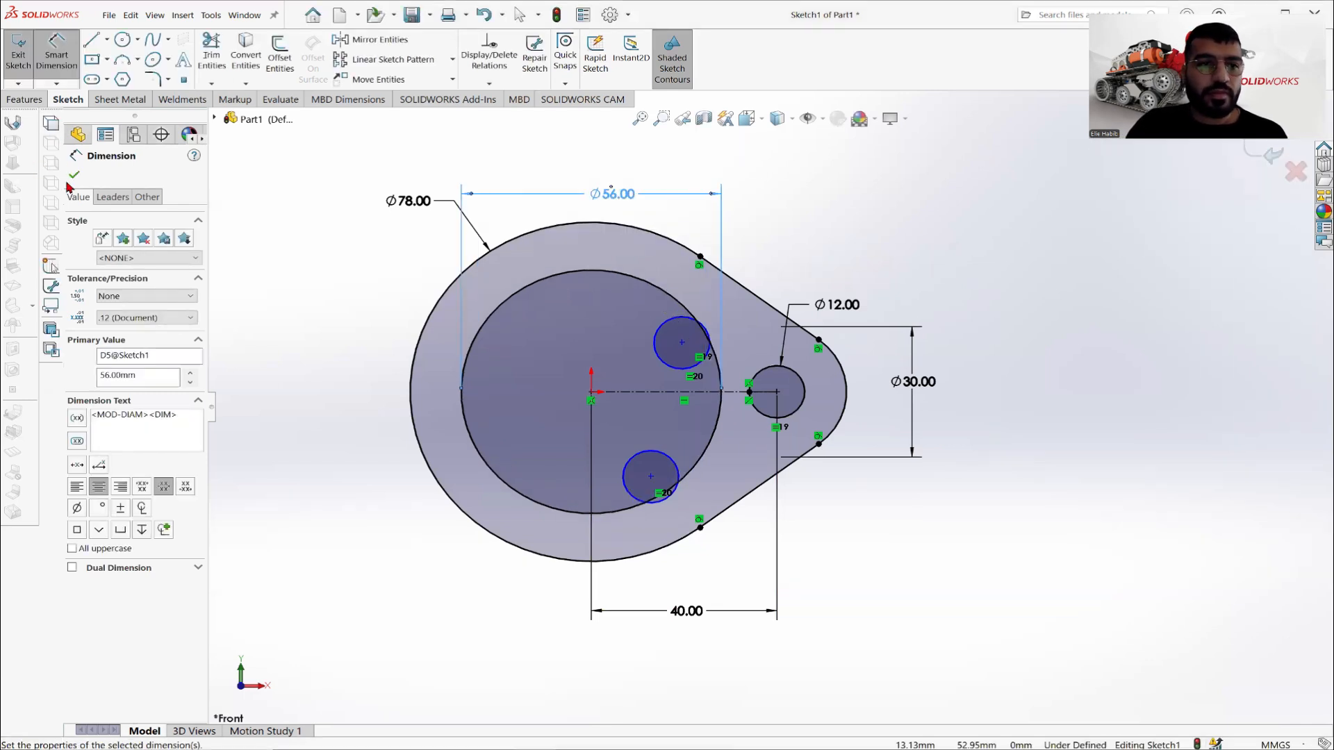
pyautogui.press('Escape')
pyautogui.press('Escape')
# Convert the 56 mm circle to construction geometry.
pyautogui.click(556, 273)
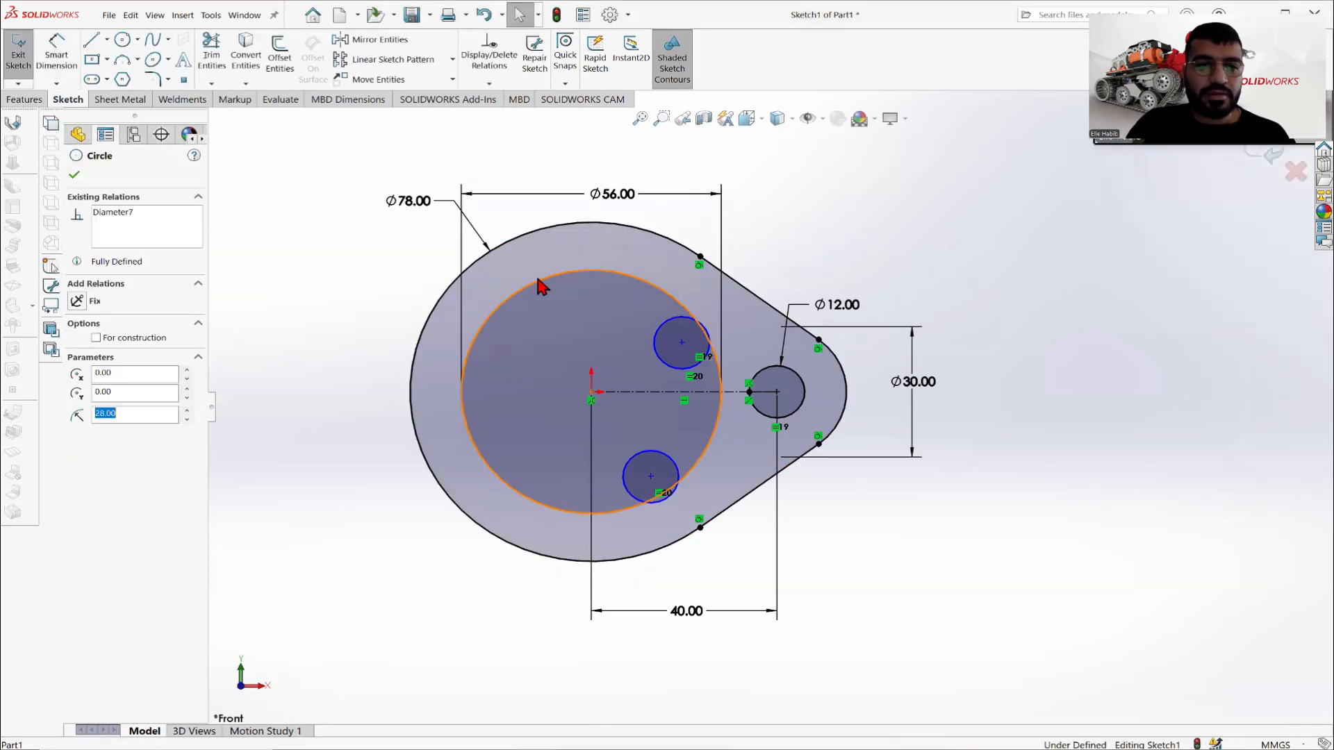
pyautogui.click(95, 338)
pyautogui.click(75, 175)
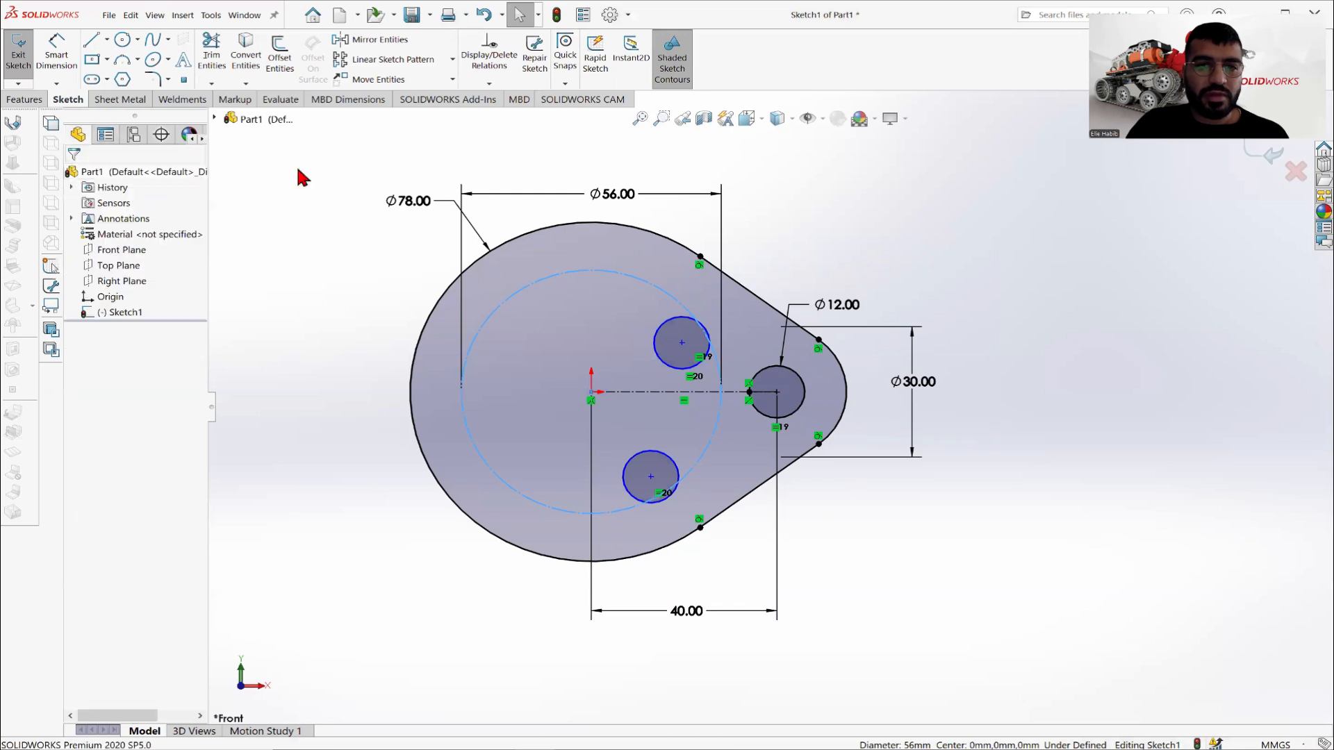
# Move the centres of the upper and lower small circles onto the 56 mm construction circle so they are coincident with it.
pyautogui.moveTo(681, 346); pyautogui.dragTo(686, 312)
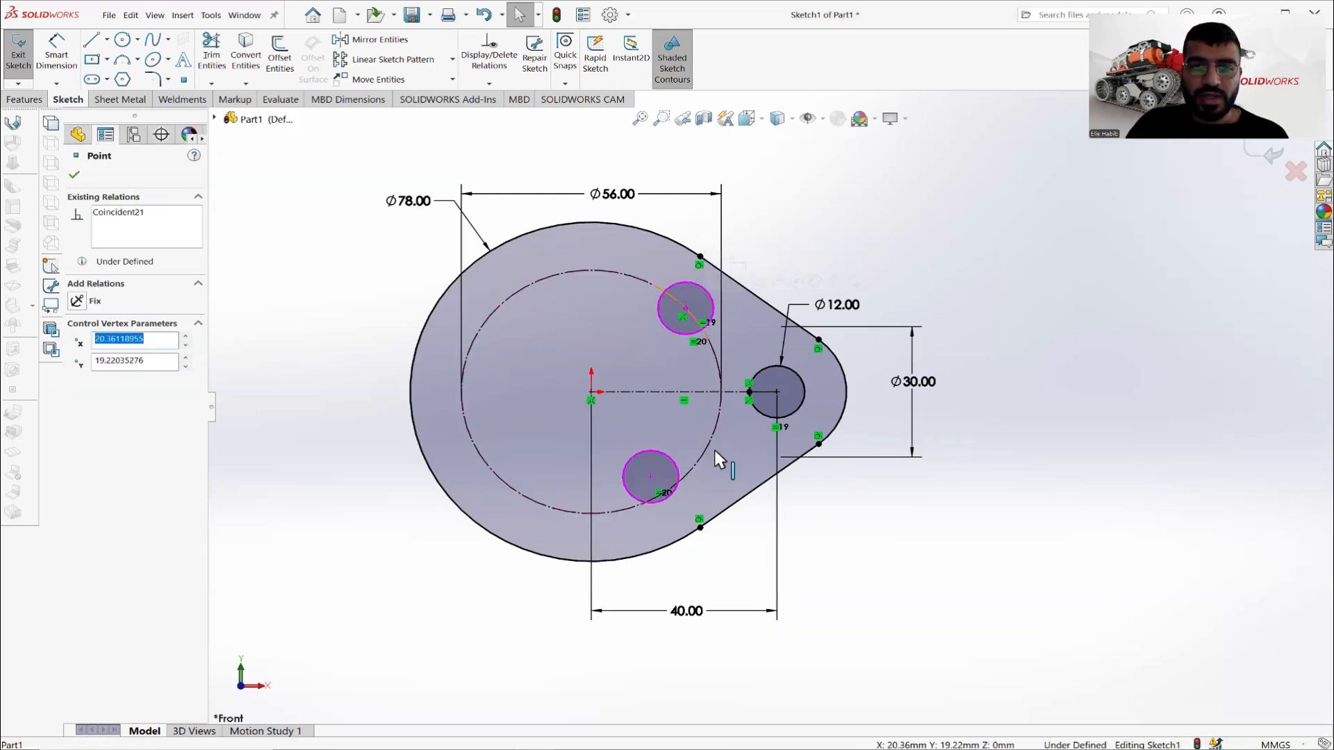
pyautogui.scroll(-3, 638, 477)
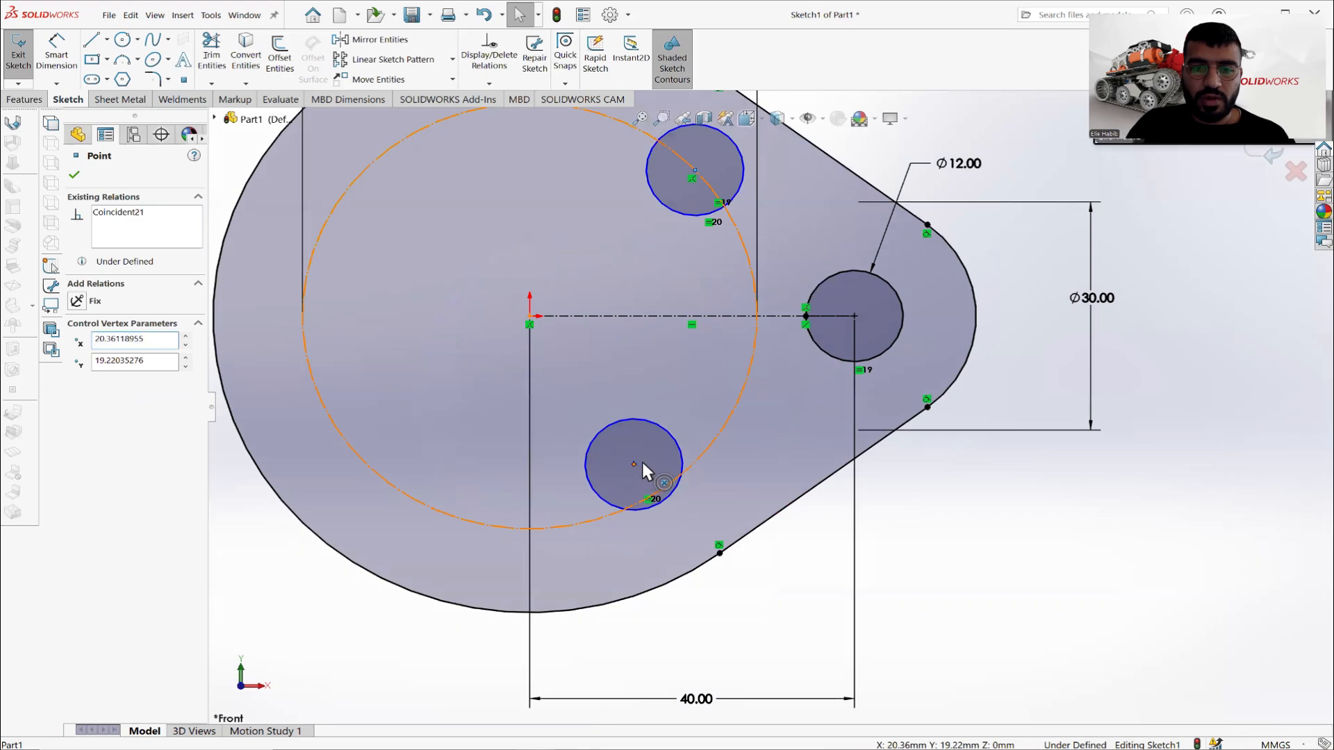
pyautogui.moveTo(642, 462); pyautogui.dragTo(687, 469)
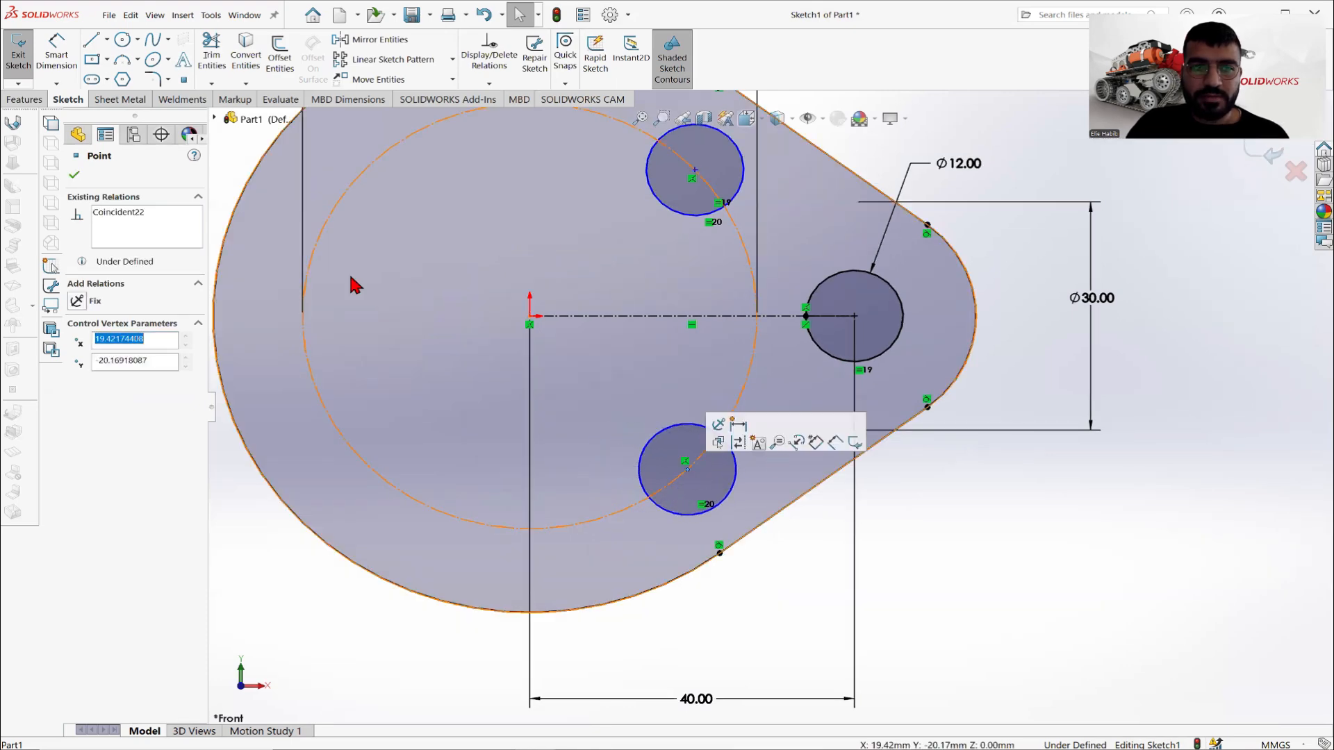
pyautogui.press('z')
pyautogui.click(79, 134)
pyautogui.press('z')
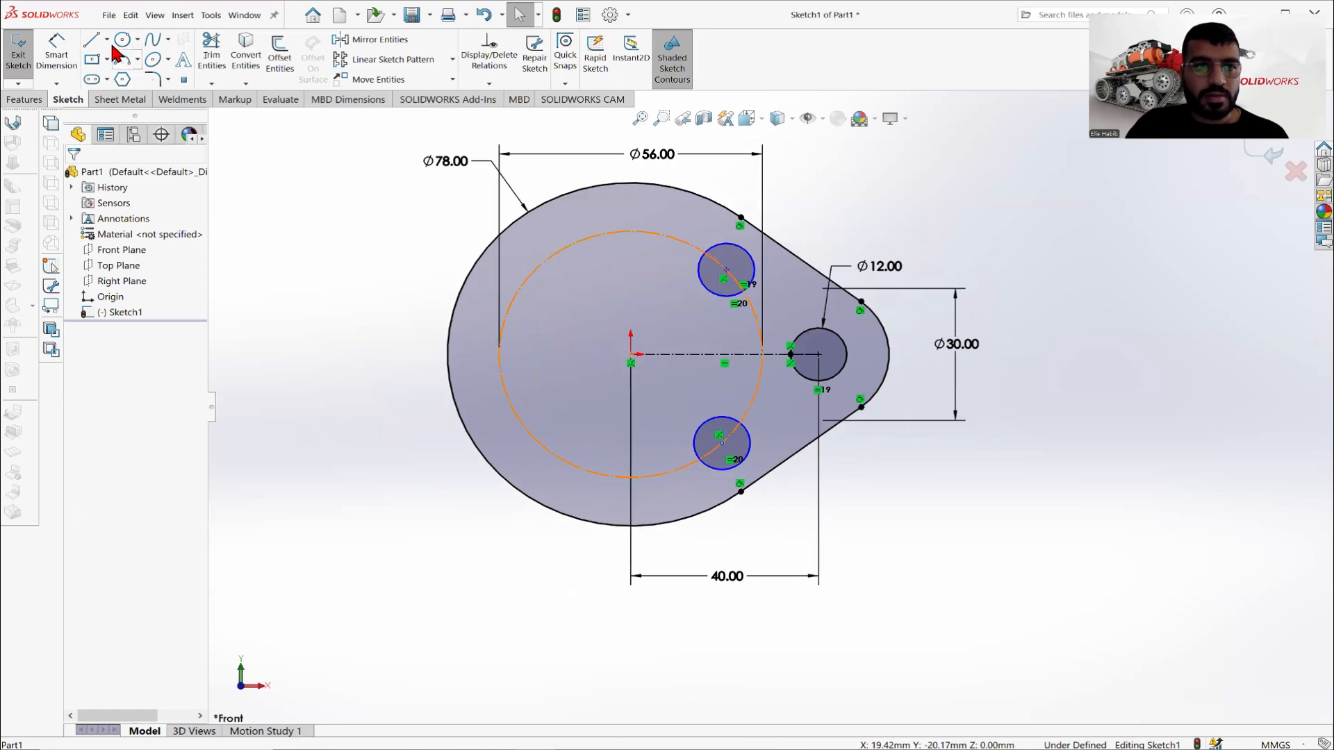
# Draw a centerline from the origin to the centre of the upper small circle.
pyautogui.click(107, 40)
pyautogui.click(115, 77)
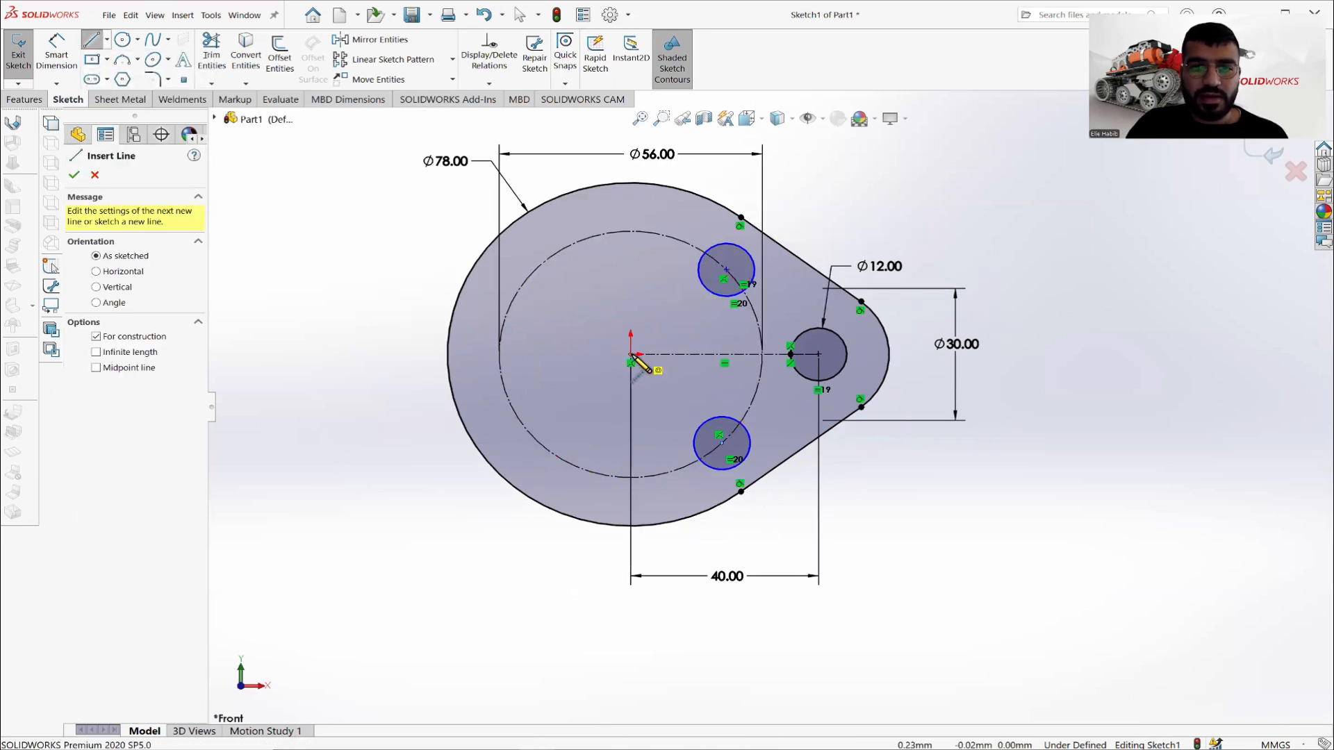
pyautogui.click(630, 355)
pyautogui.click(724, 278)
pyautogui.scroll(-1, 724, 279)
pyautogui.click(739, 275)
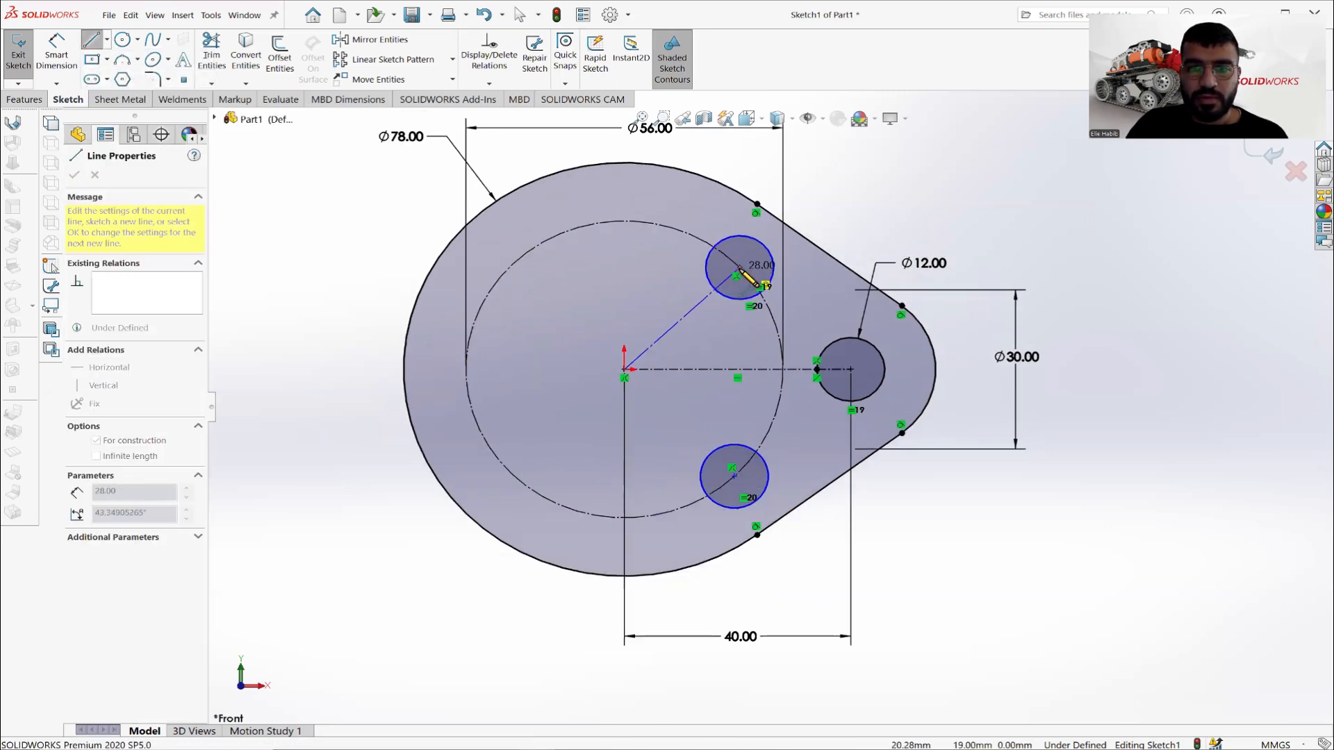
pyautogui.press('Escape')
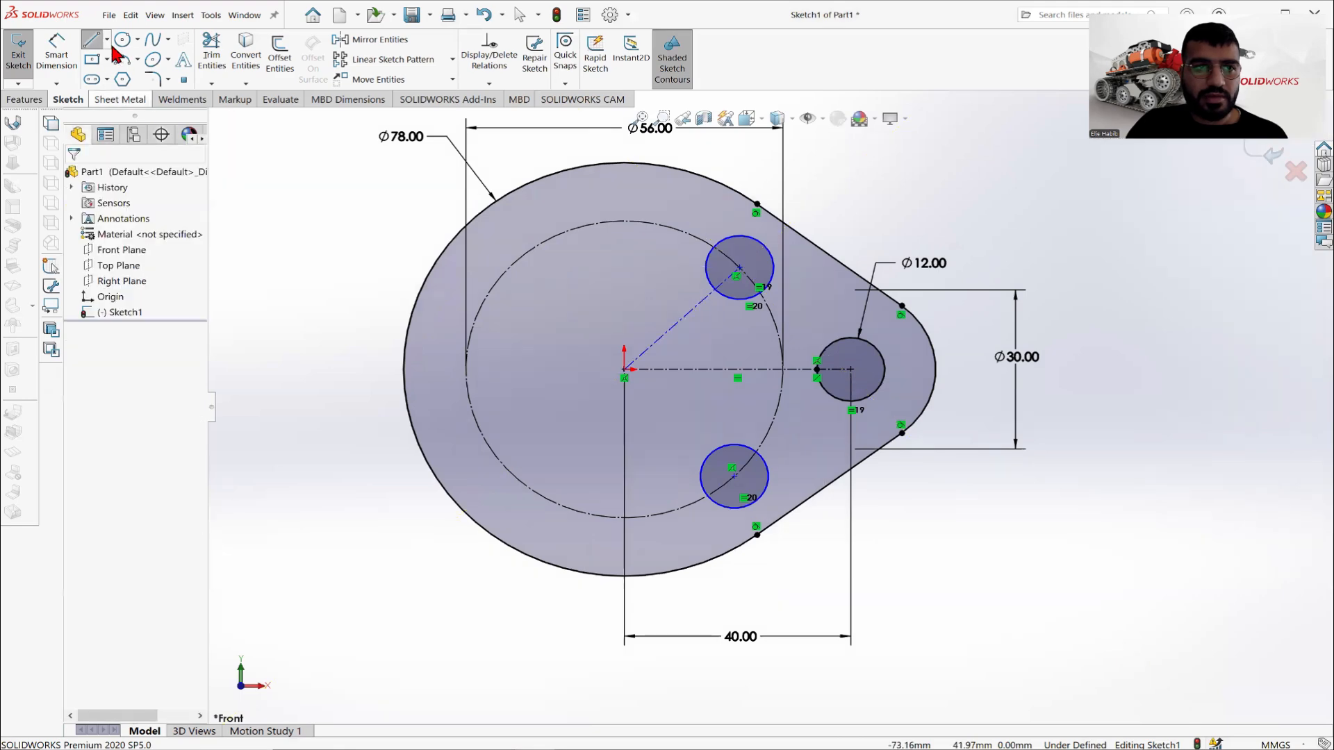
# Draw a centerline from the origin to the centre of the lower small circle.
pyautogui.click(106, 39)
pyautogui.click(136, 71)
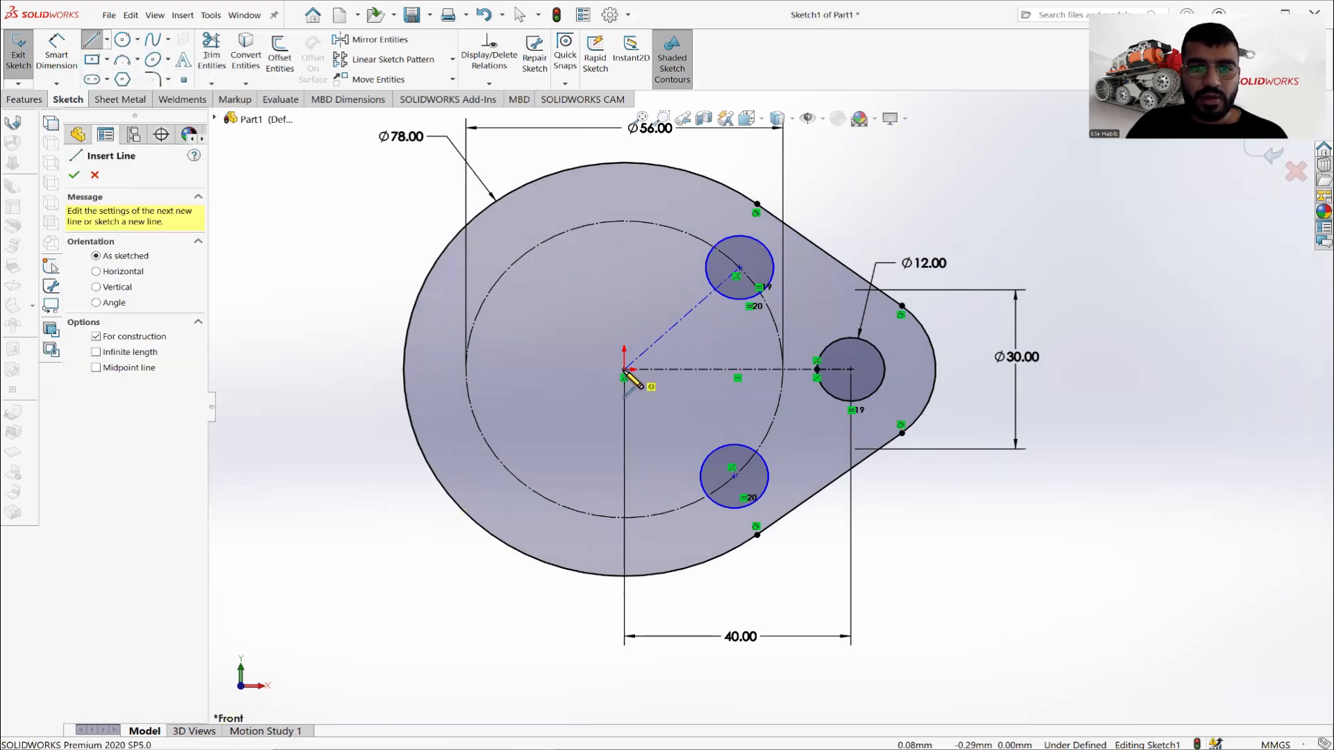
pyautogui.click(734, 476)
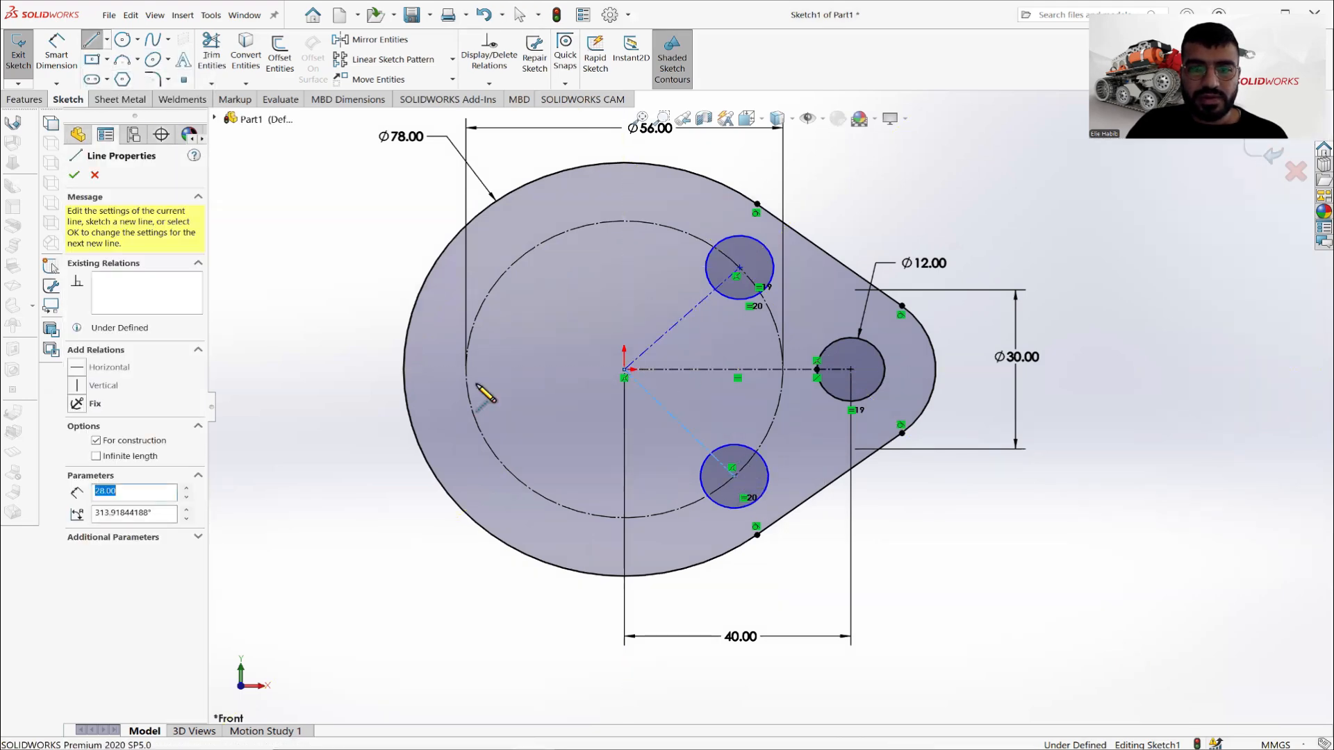
pyautogui.rightClick(361, 341)
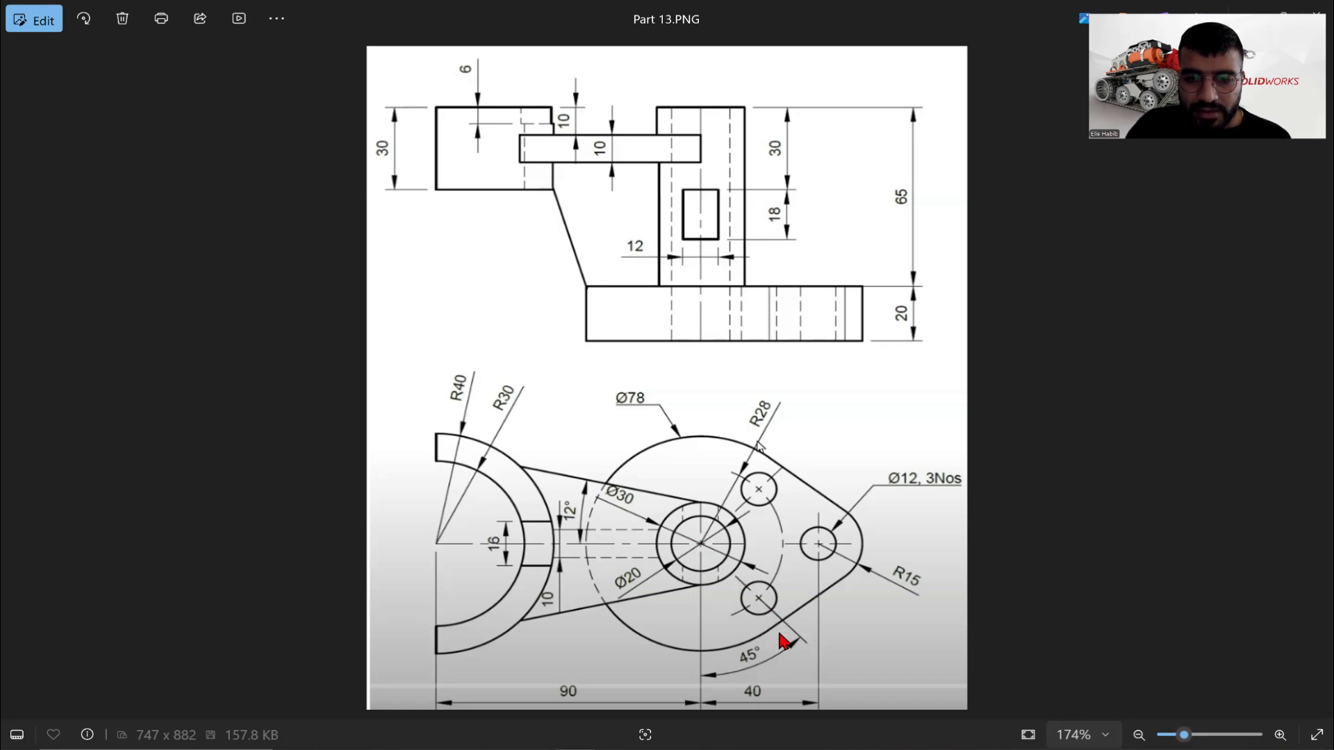
# Check the hole angle in the reference drawing and draw a vertical centerline about 55 mm long downward from the origin.
pyautogui.click(608, 749)
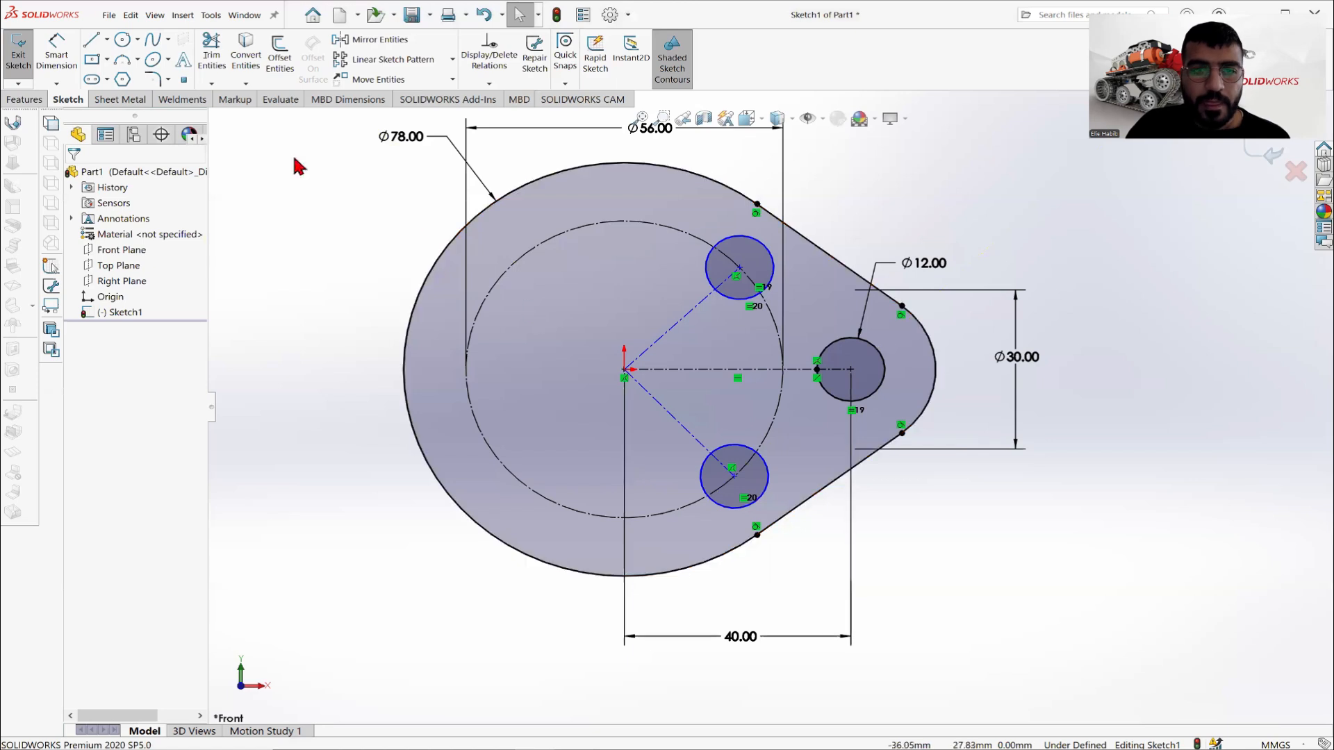
pyautogui.click(106, 39)
pyautogui.click(112, 66)
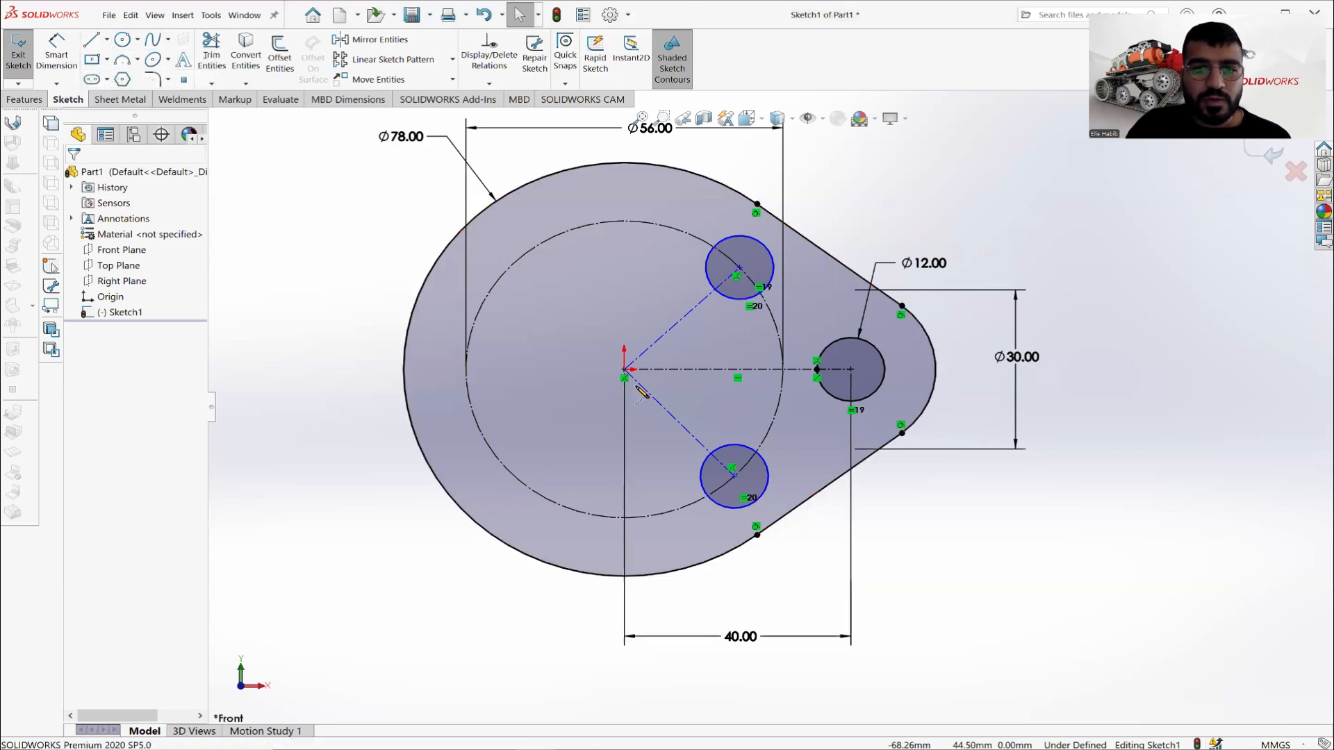
pyautogui.click(624, 369)
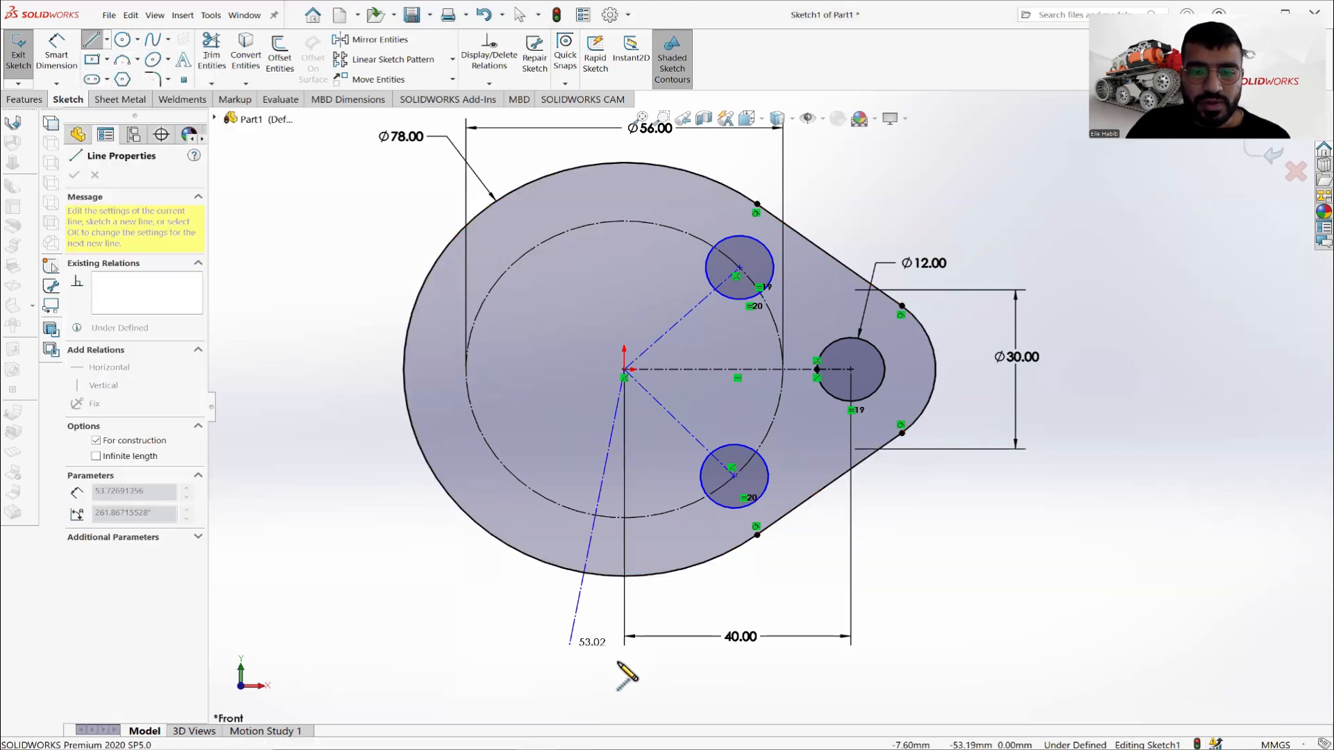
pyautogui.click(624, 662)
pyautogui.rightClick(506, 605)
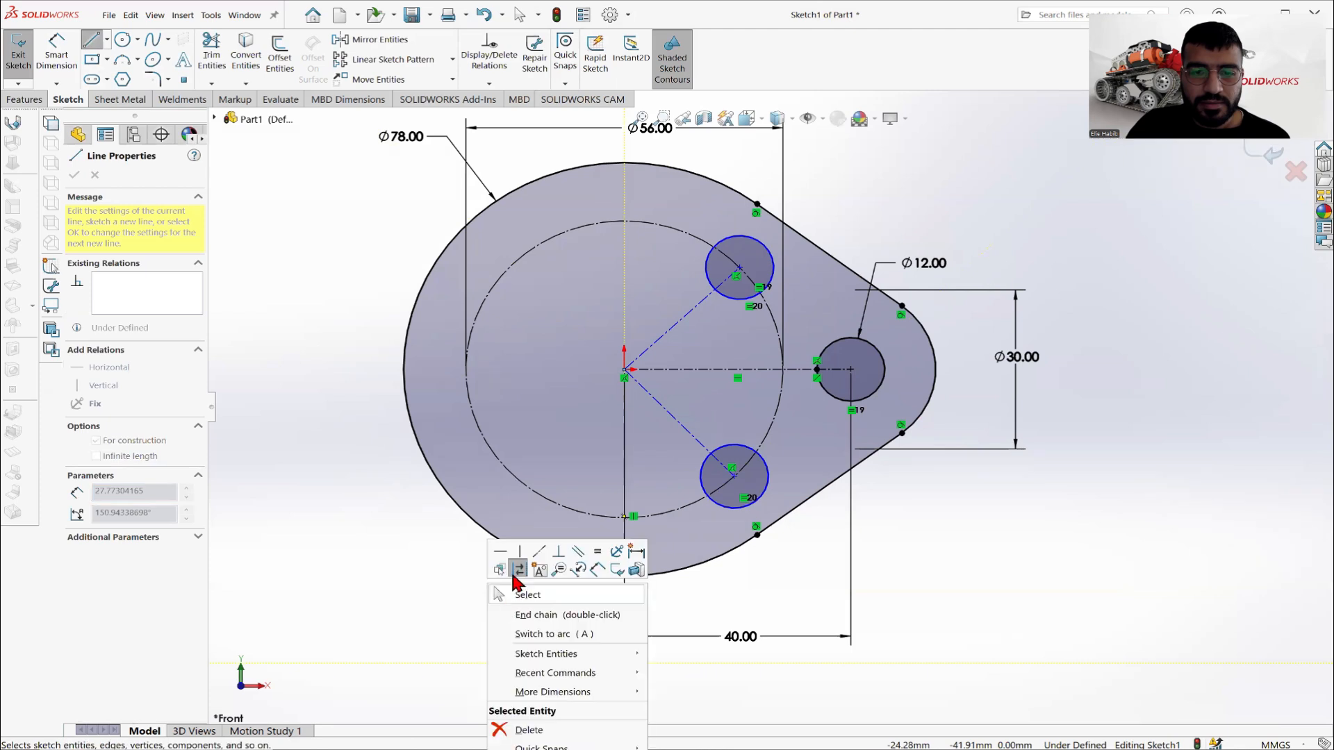
pyautogui.click(520, 603)
# Dimension the angle between the vertical centerline and the lower hole's centerline as 45°.
pyautogui.click(56, 52)
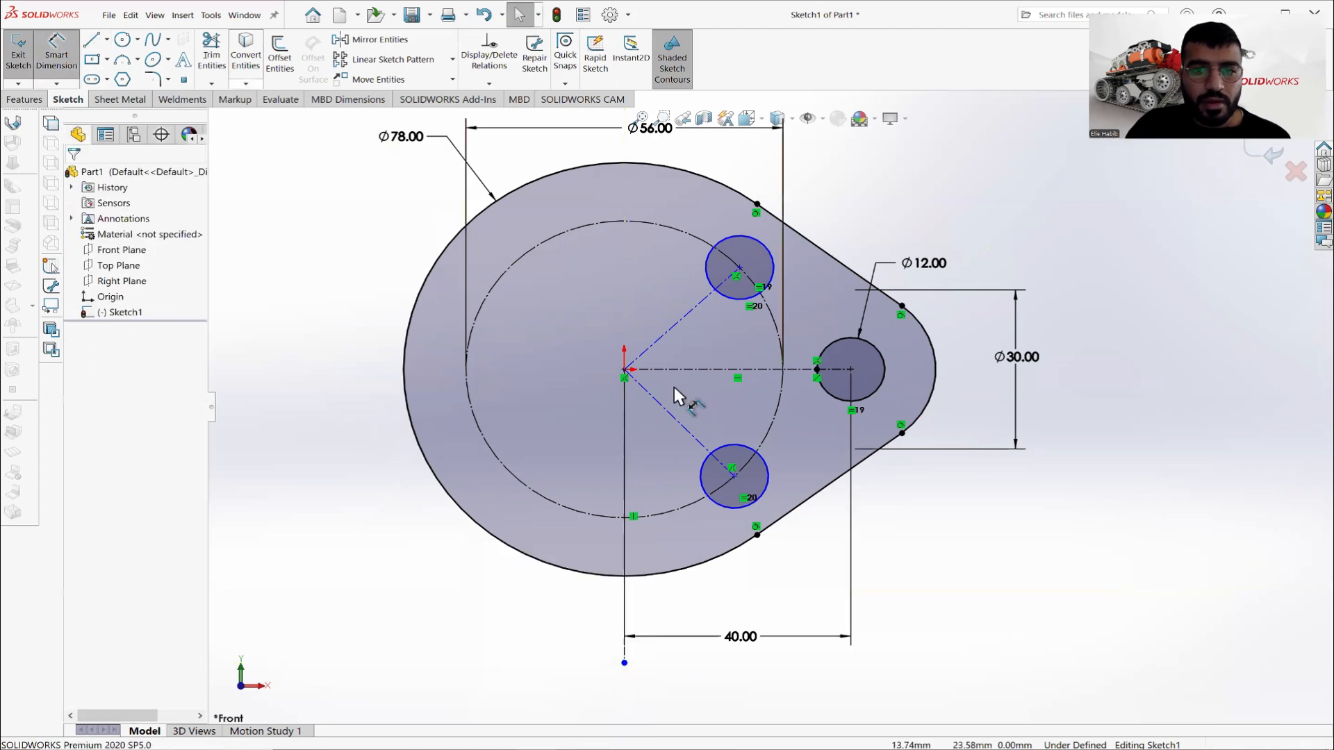
pyautogui.click(625, 450)
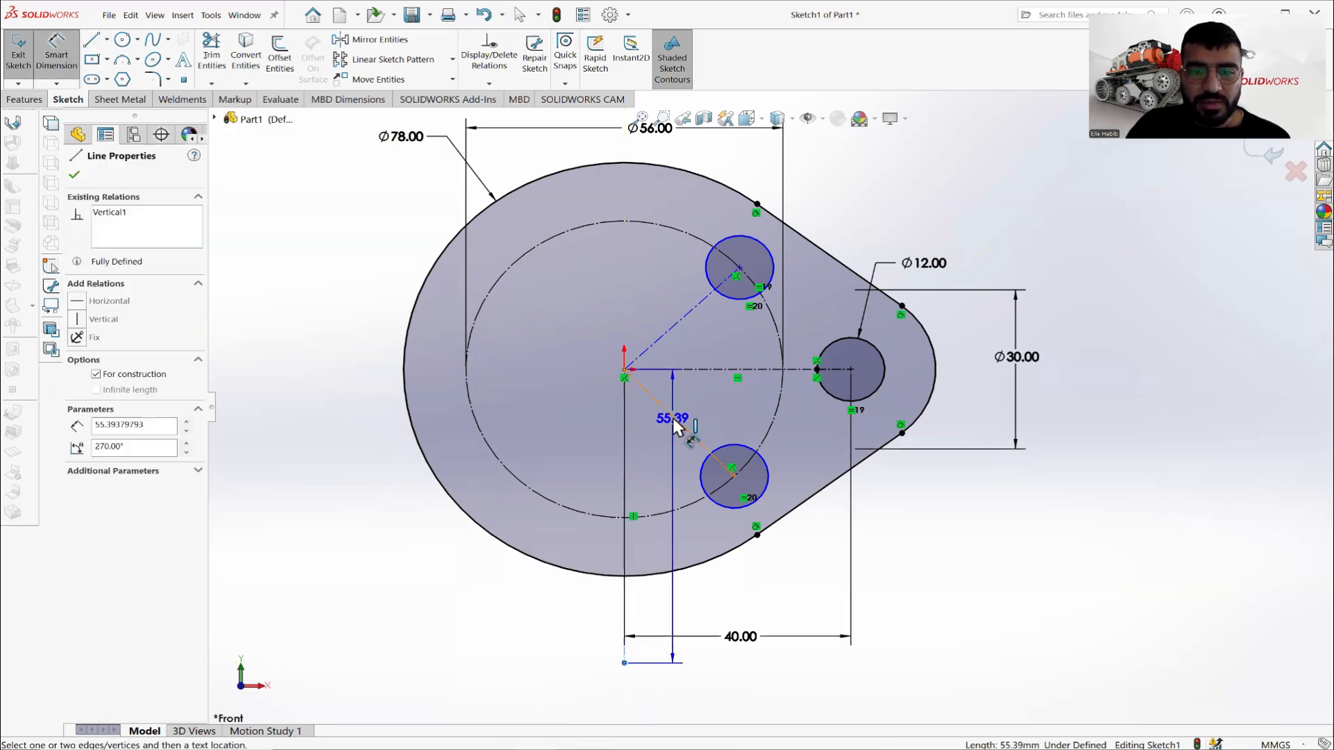
pyautogui.click(671, 423)
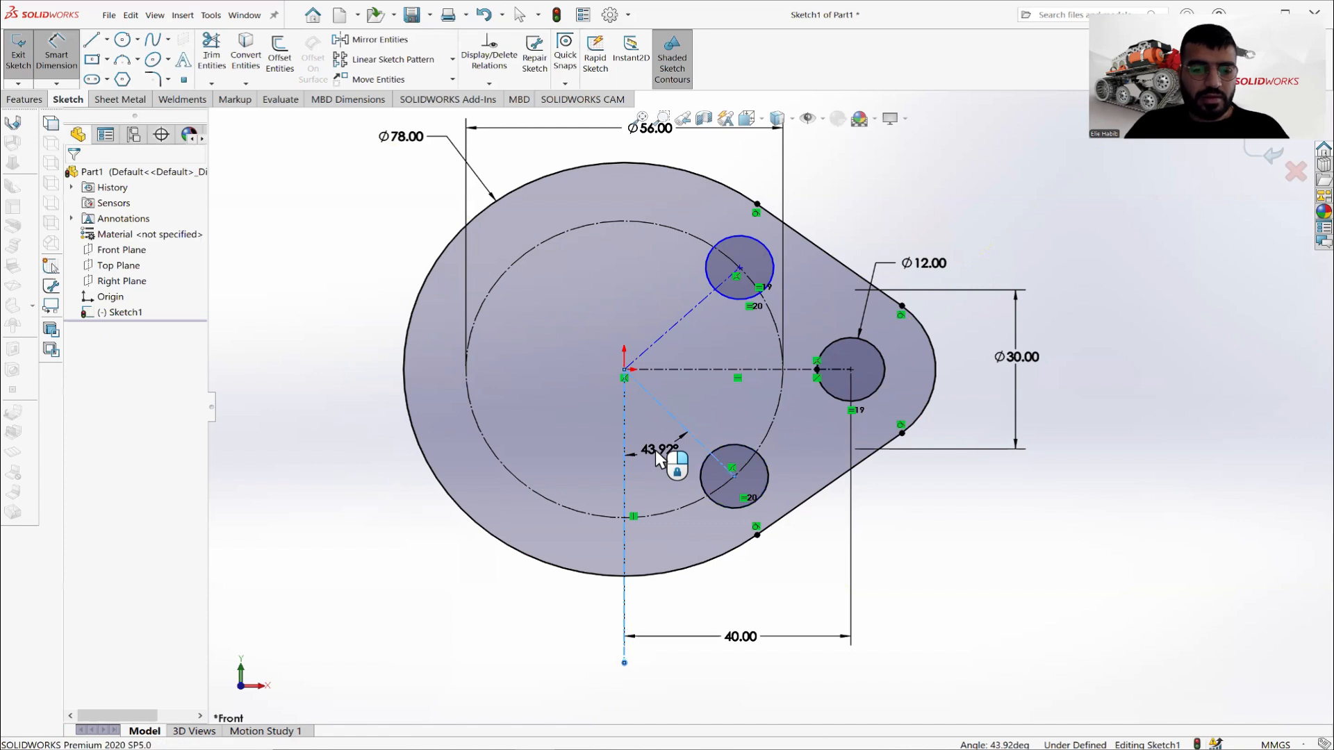
pyautogui.click(656, 450)
pyautogui.write('45')
pyautogui.press('Return')
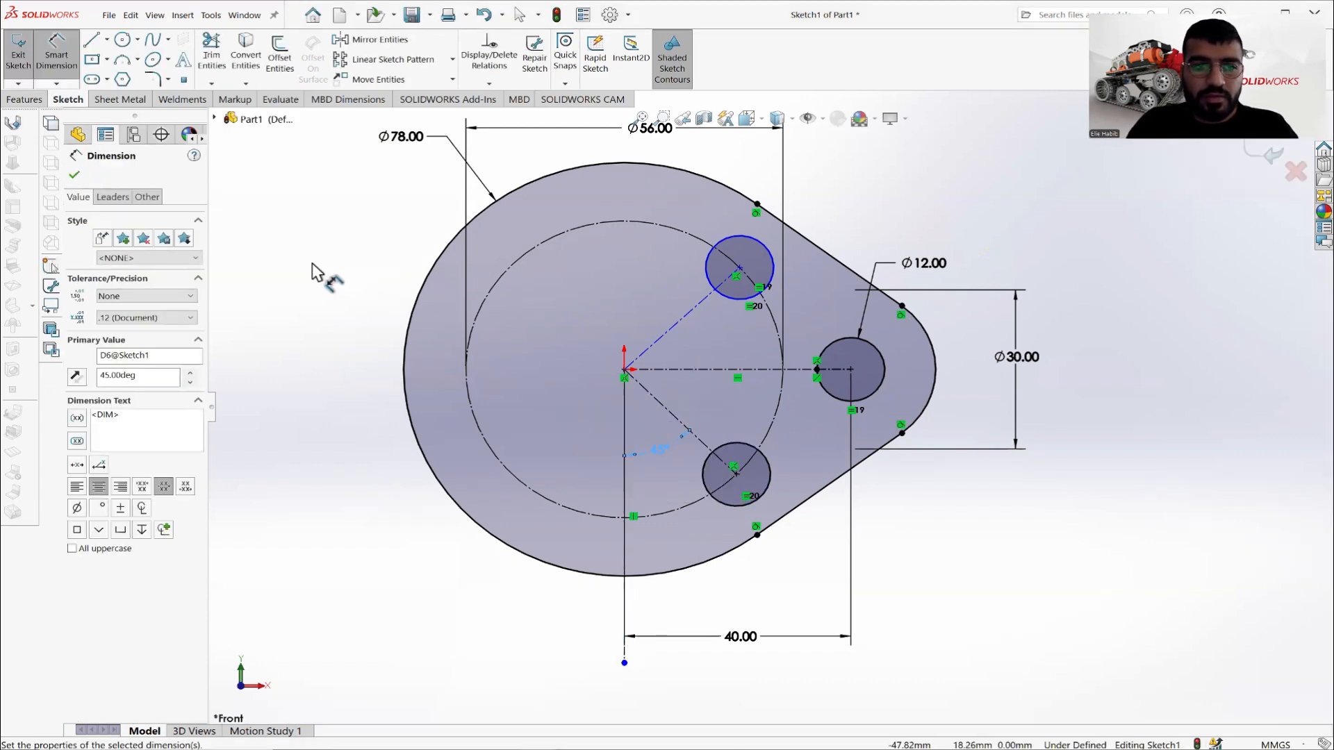
pyautogui.rightClick(334, 277)
pyautogui.click(347, 316)
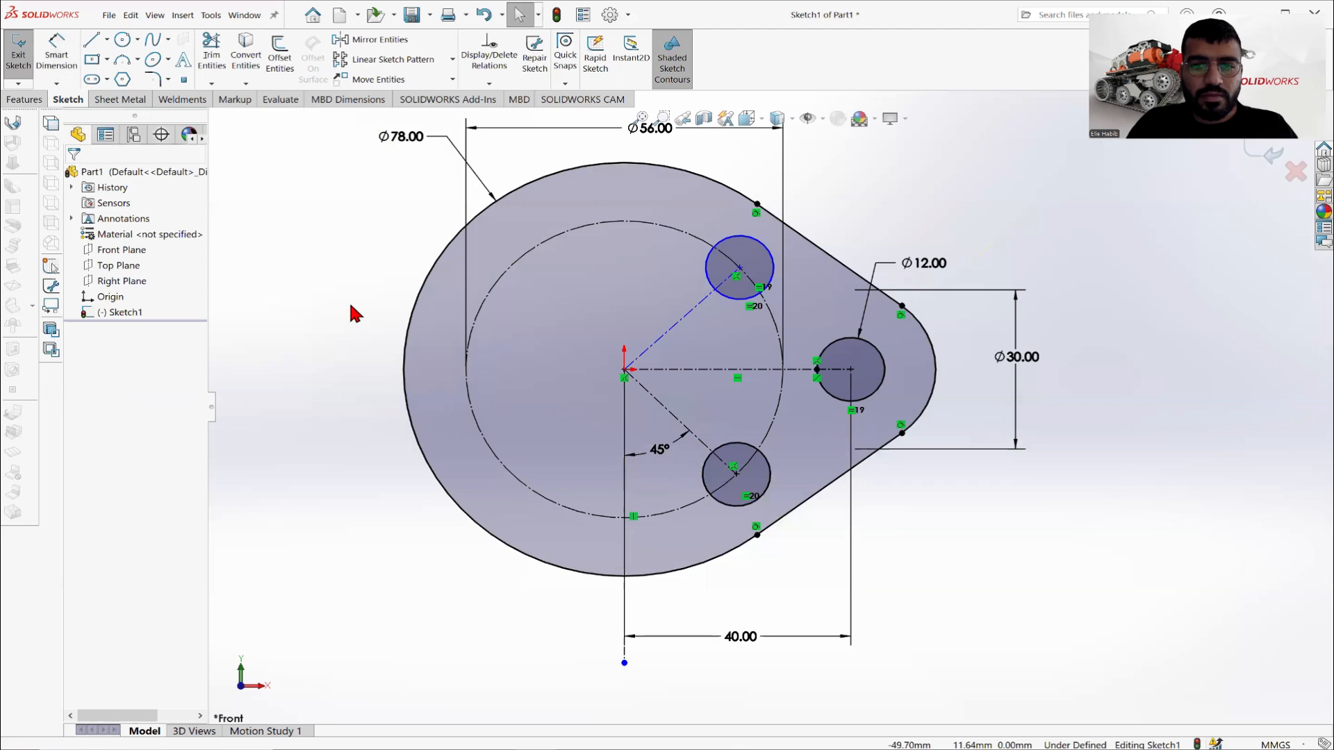
pyautogui.click(55, 47)
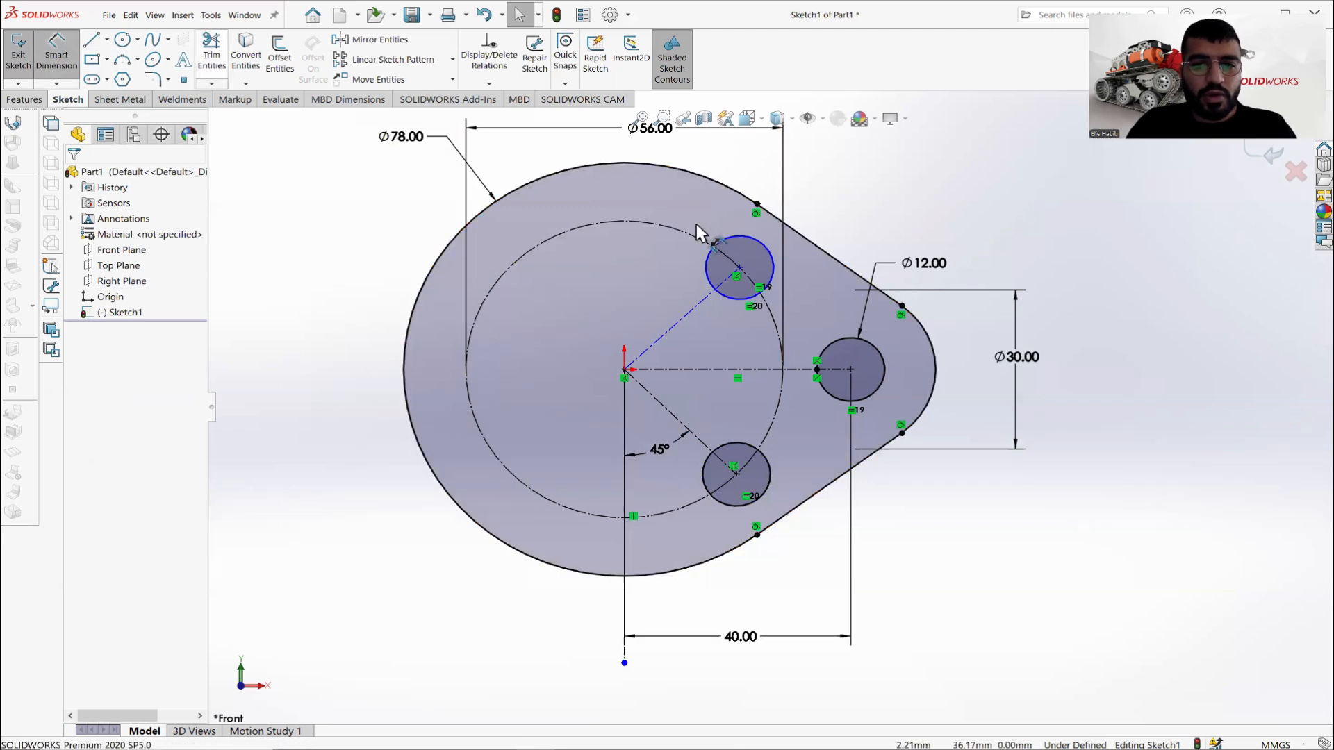
pyautogui.scroll(-5, 653, 372)
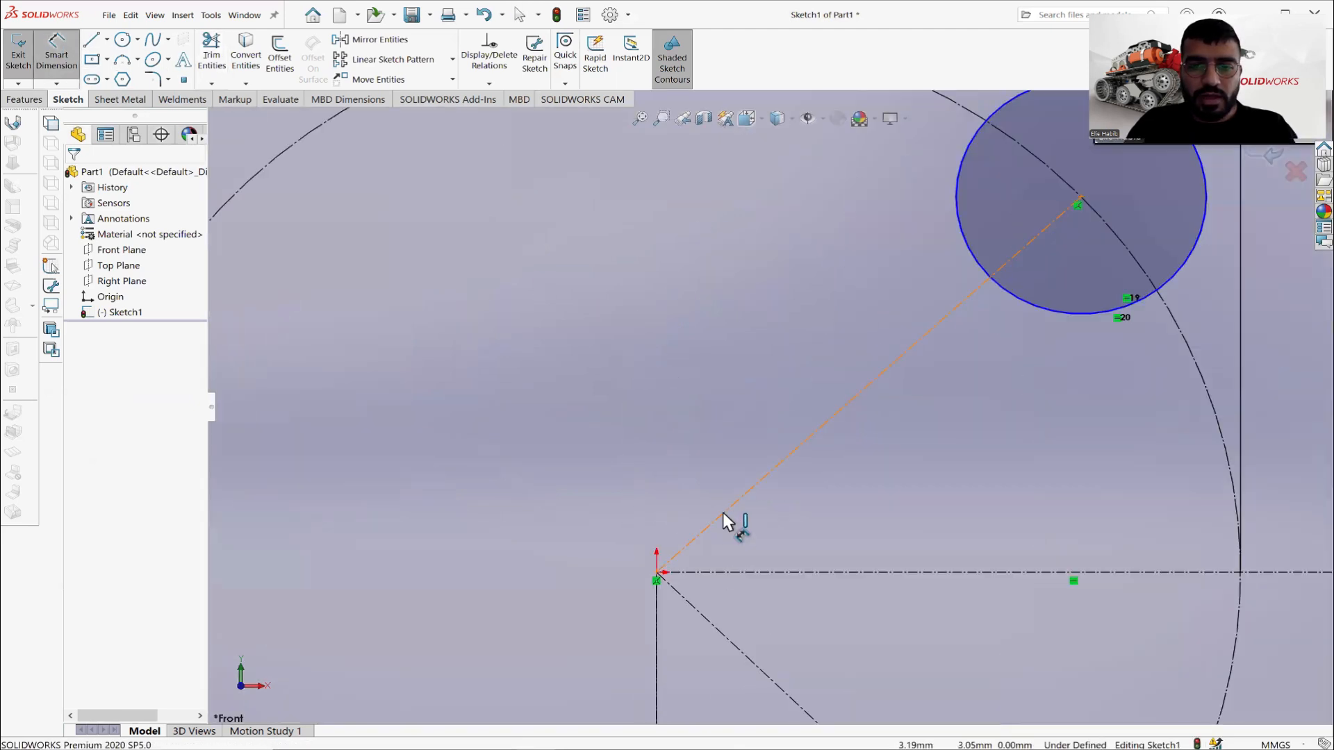
pyautogui.click(723, 513)
pyautogui.scroll(-3, 649, 594)
pyautogui.scroll(-2, 652, 586)
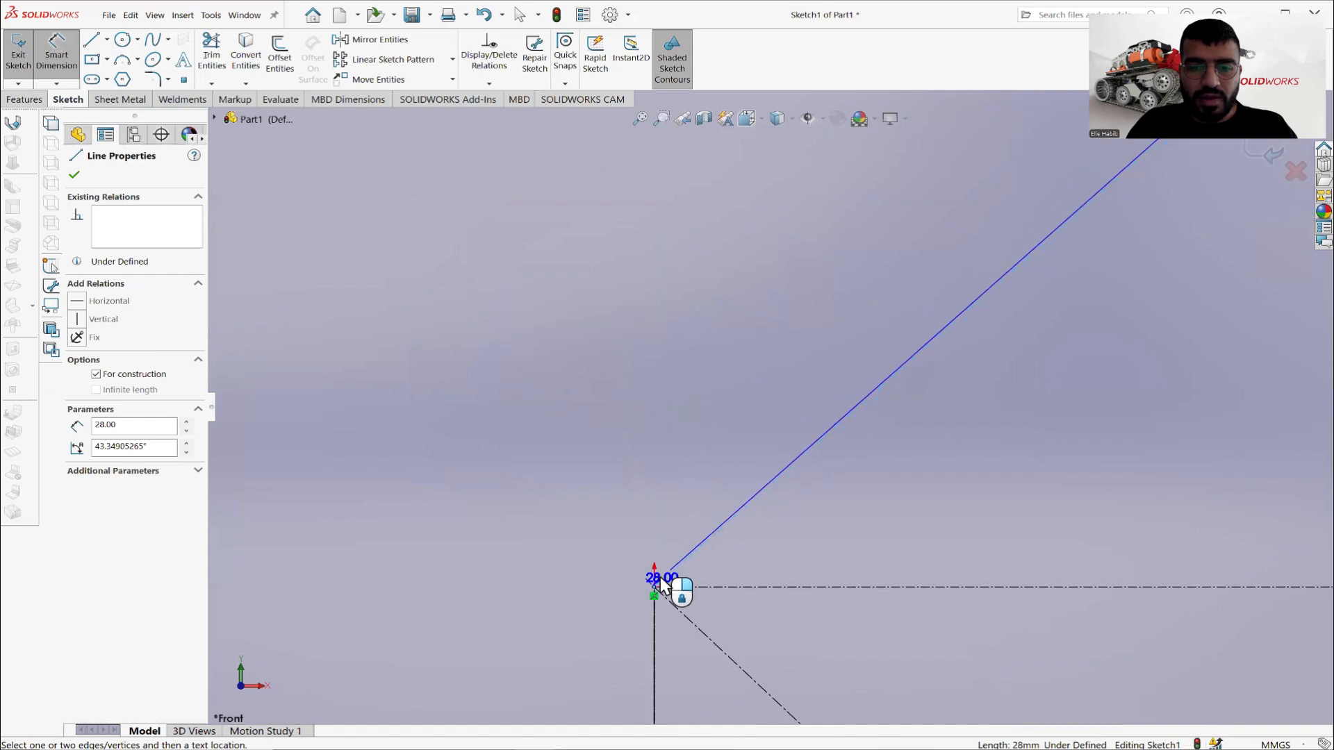
pyautogui.scroll(-2, 663, 571)
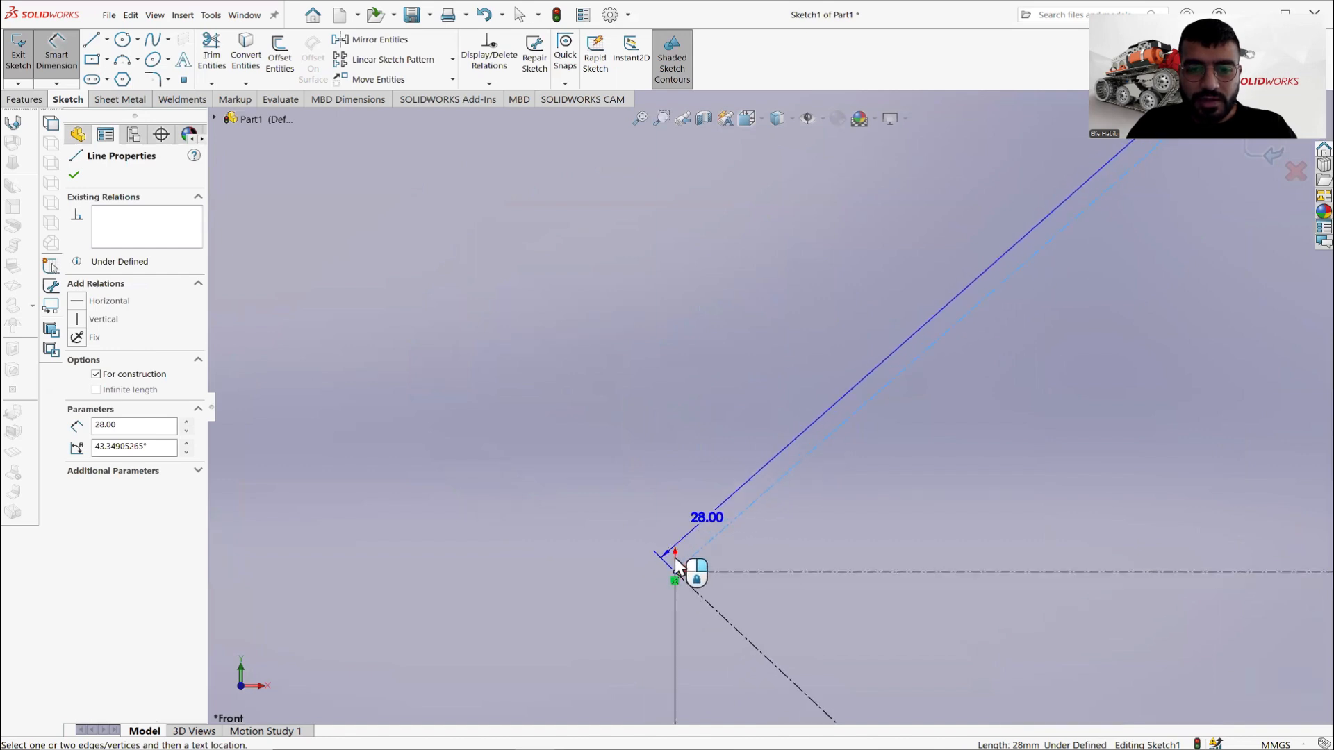
pyautogui.click(675, 554)
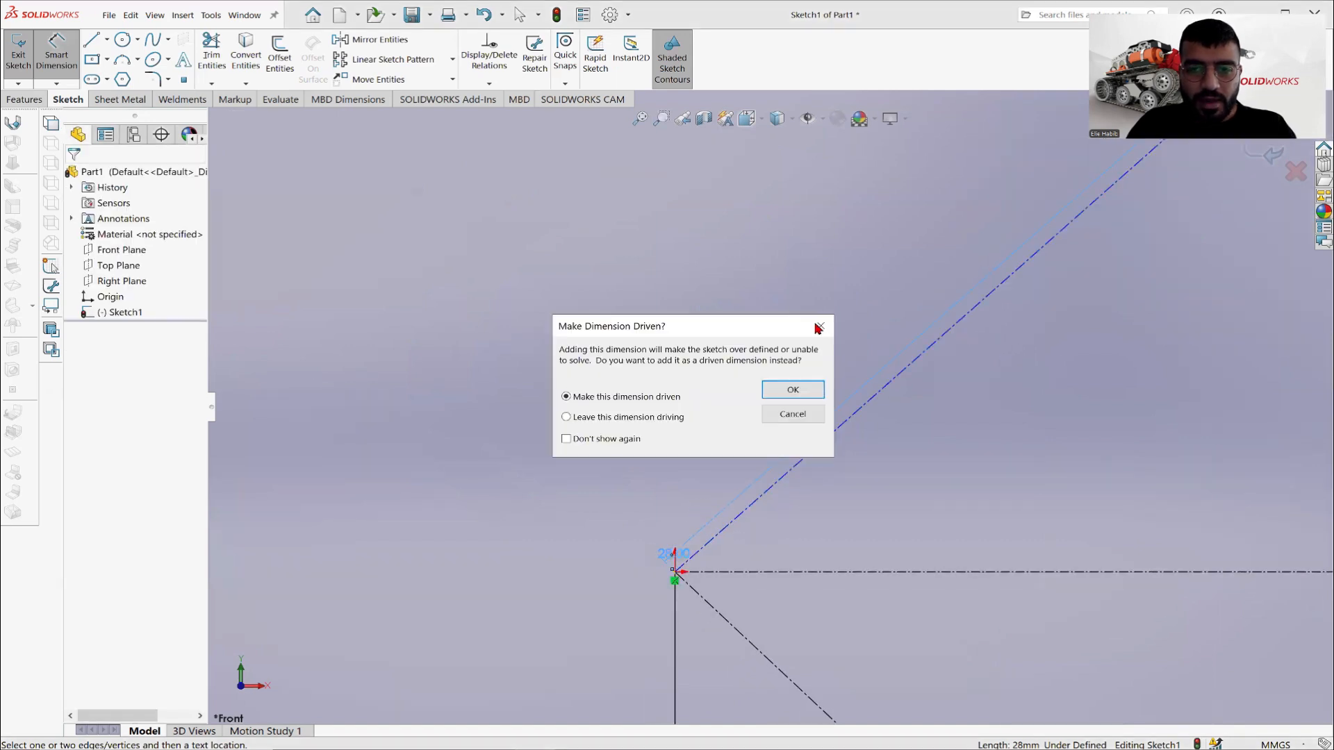
pyautogui.click(824, 324)
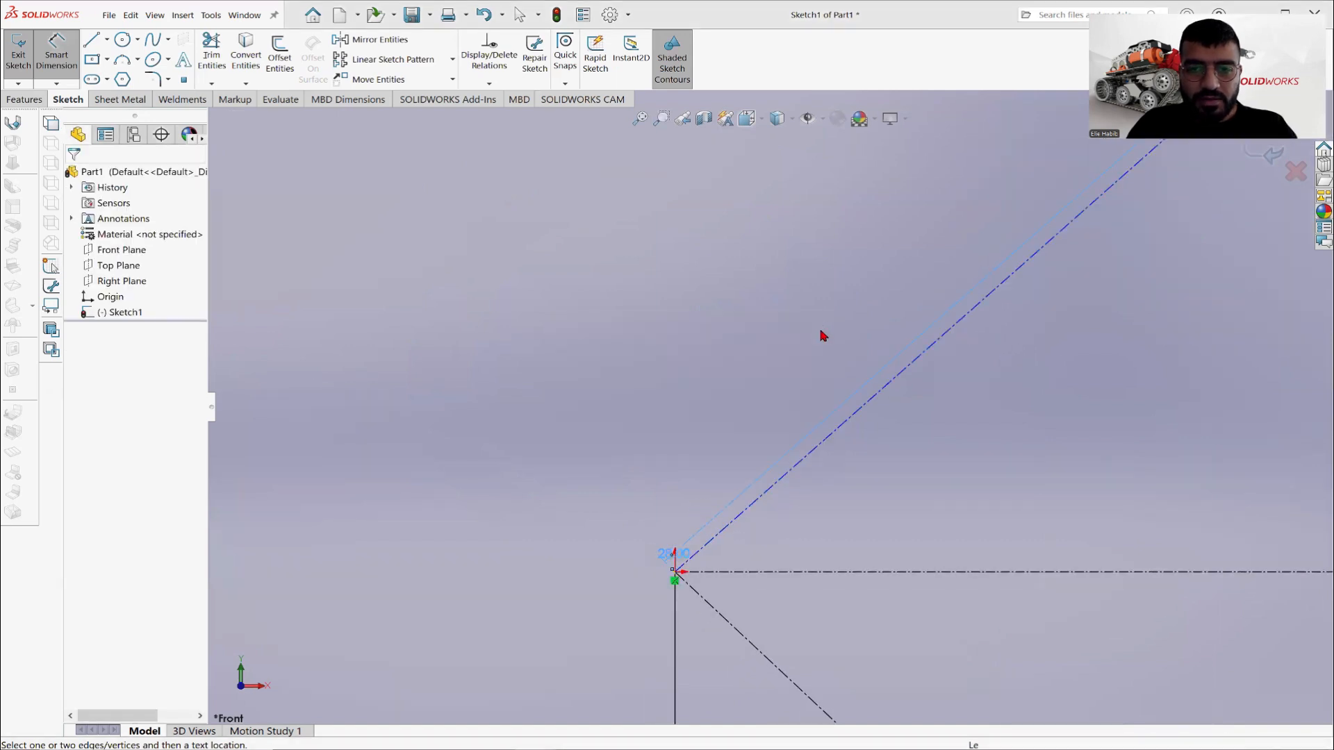
# Draw a short vertical centerline upward from the origin.
pyautogui.click(106, 40)
pyautogui.click(117, 78)
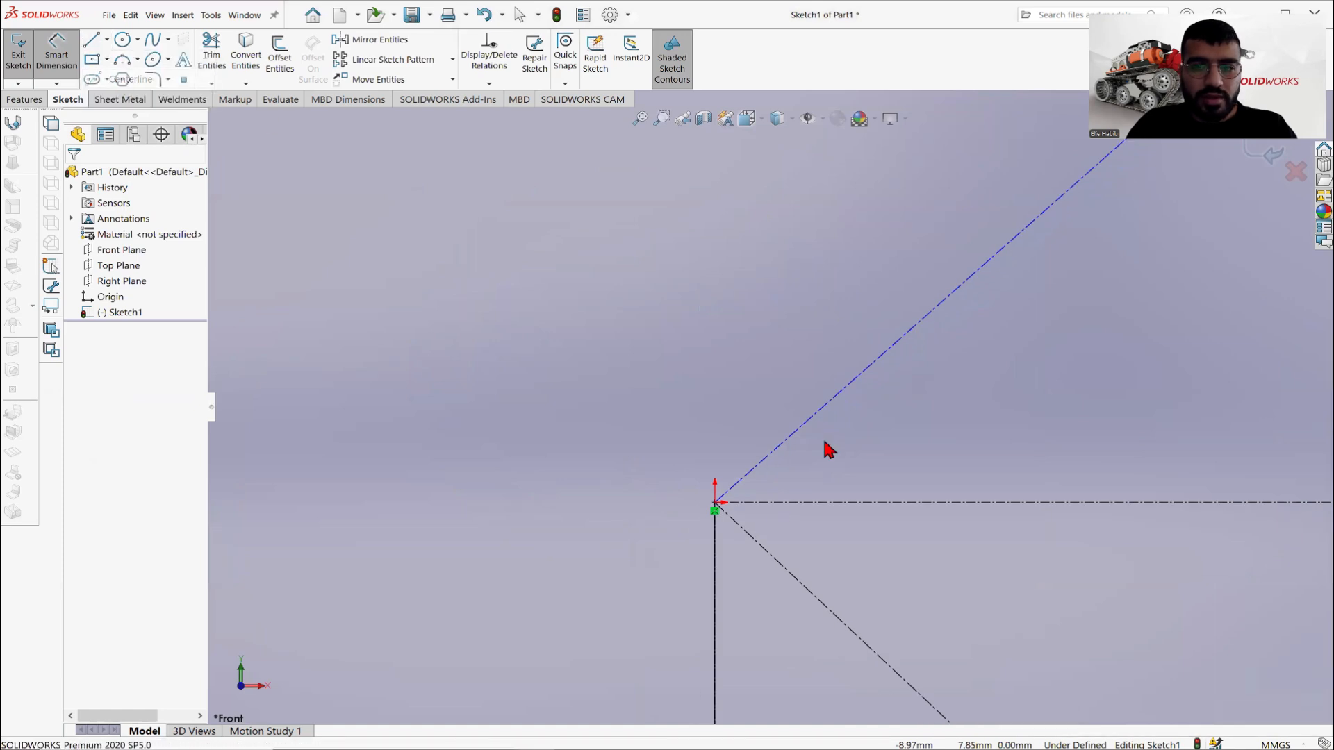
pyautogui.click(715, 503)
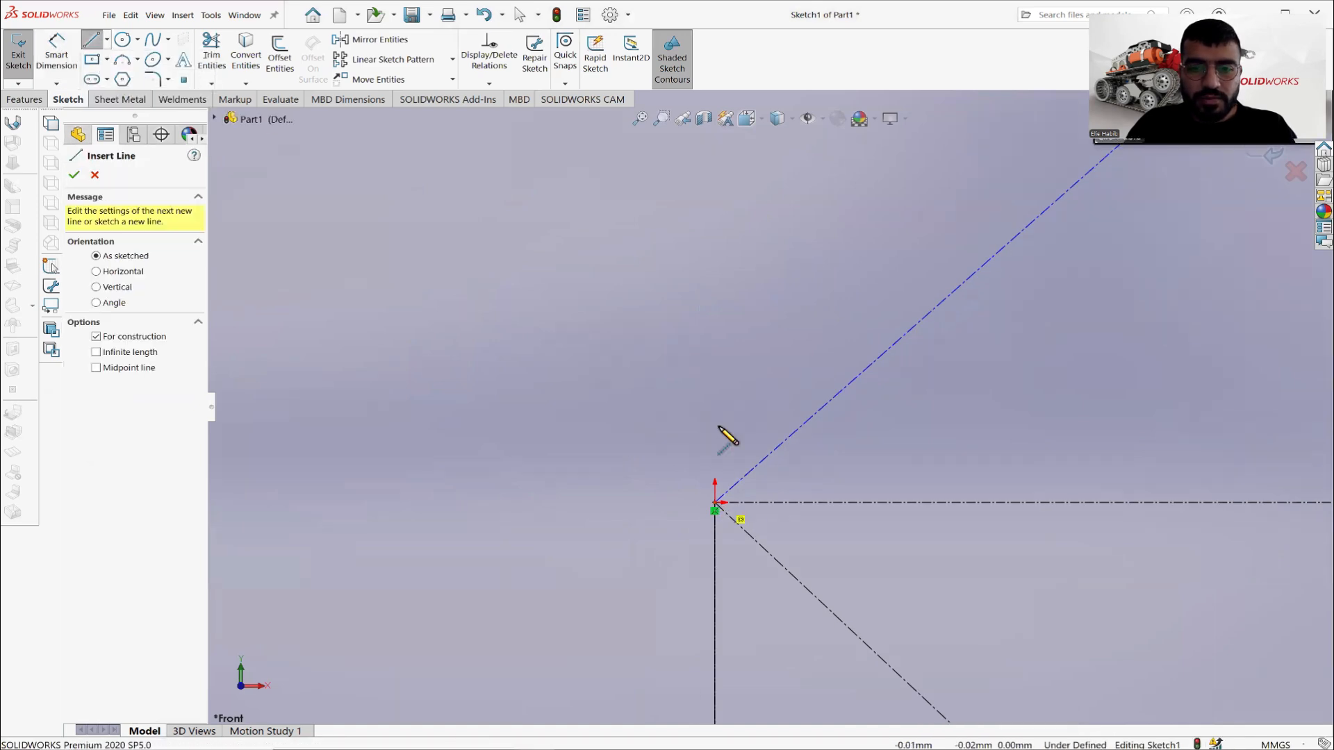
pyautogui.click(716, 266)
pyautogui.rightClick(637, 224)
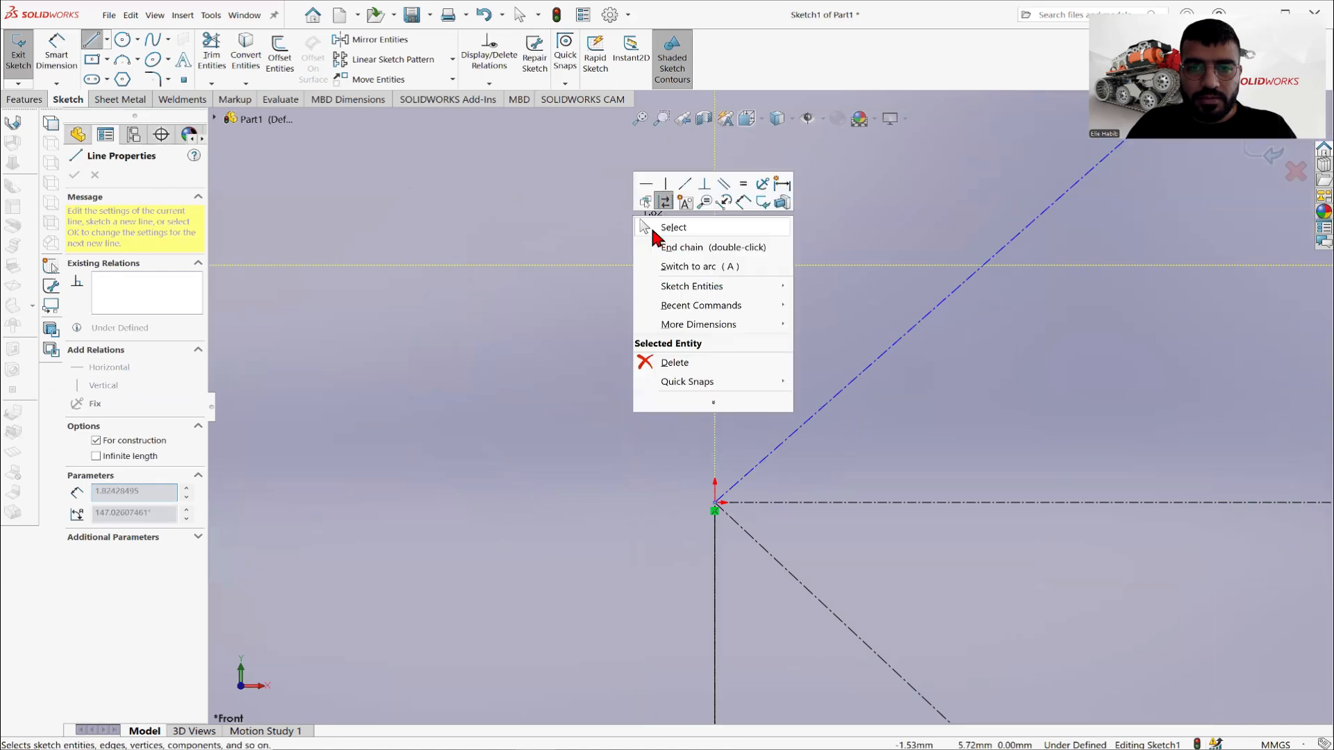
pyautogui.click(641, 222)
pyautogui.scroll(4, 741, 268)
# Dimension the angle between the upper vertical centerline and the upper hole's centerline as 45°.
pyautogui.click(57, 50)
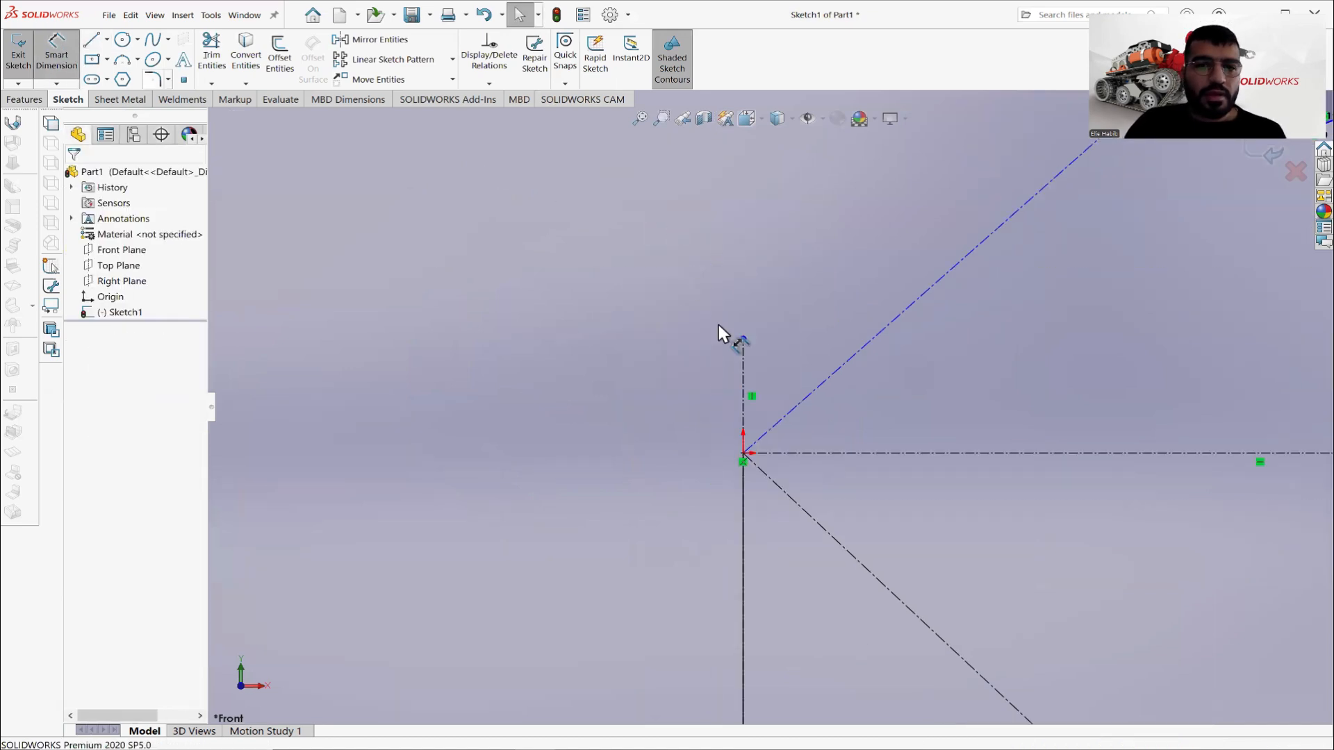
pyautogui.click(813, 389)
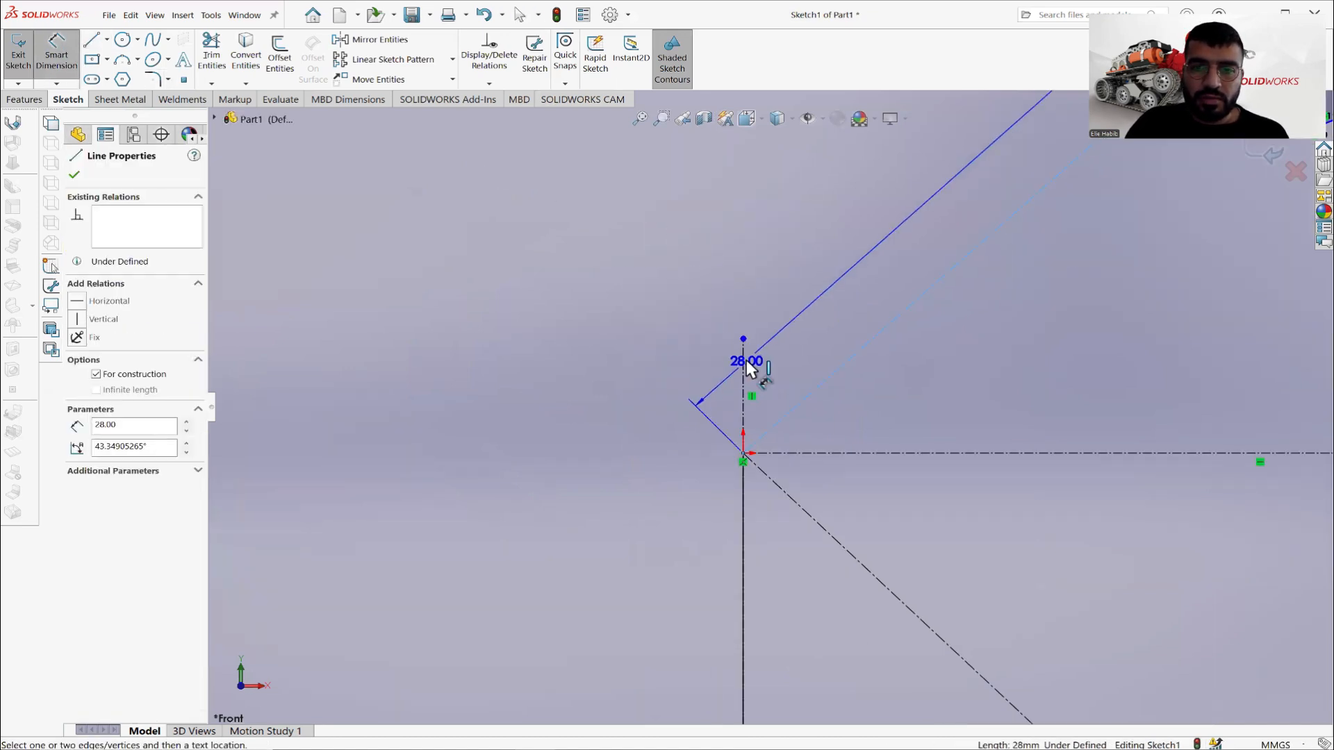
pyautogui.click(744, 364)
pyautogui.click(783, 328)
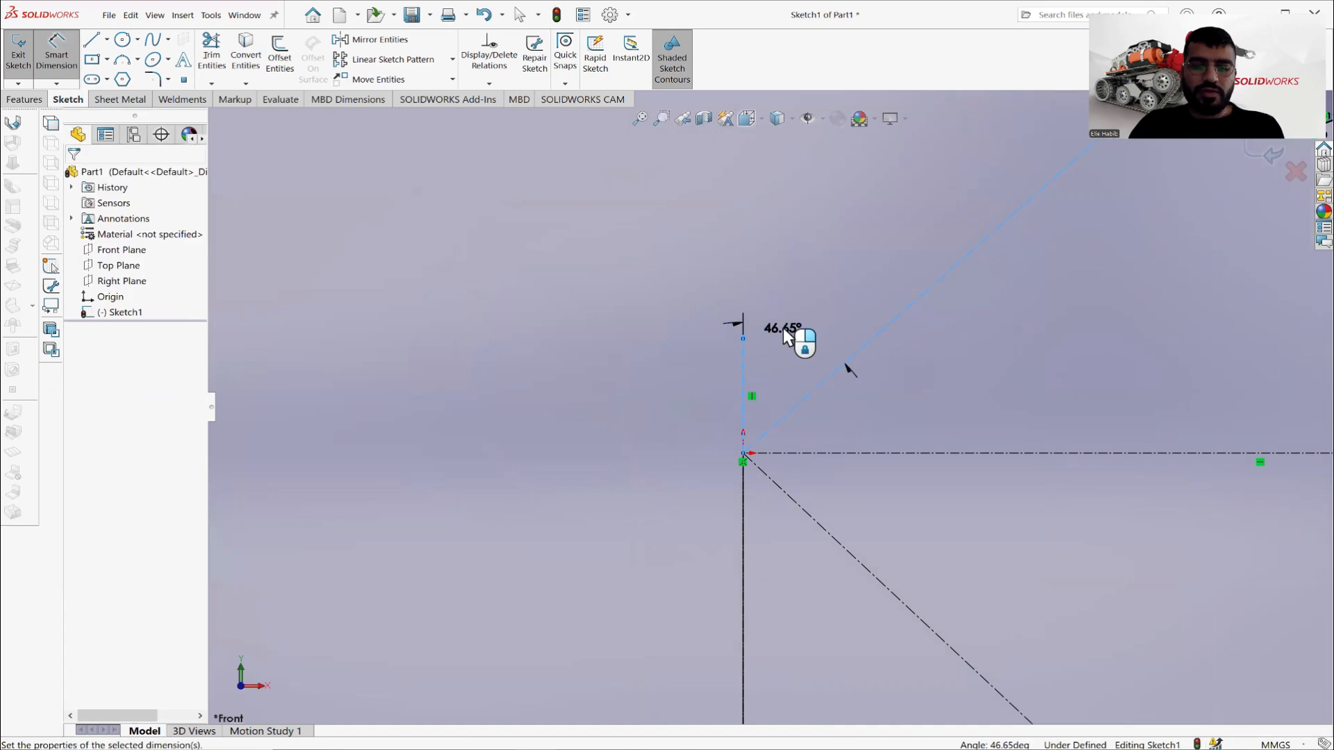
pyautogui.write('45')
pyautogui.press('Return')
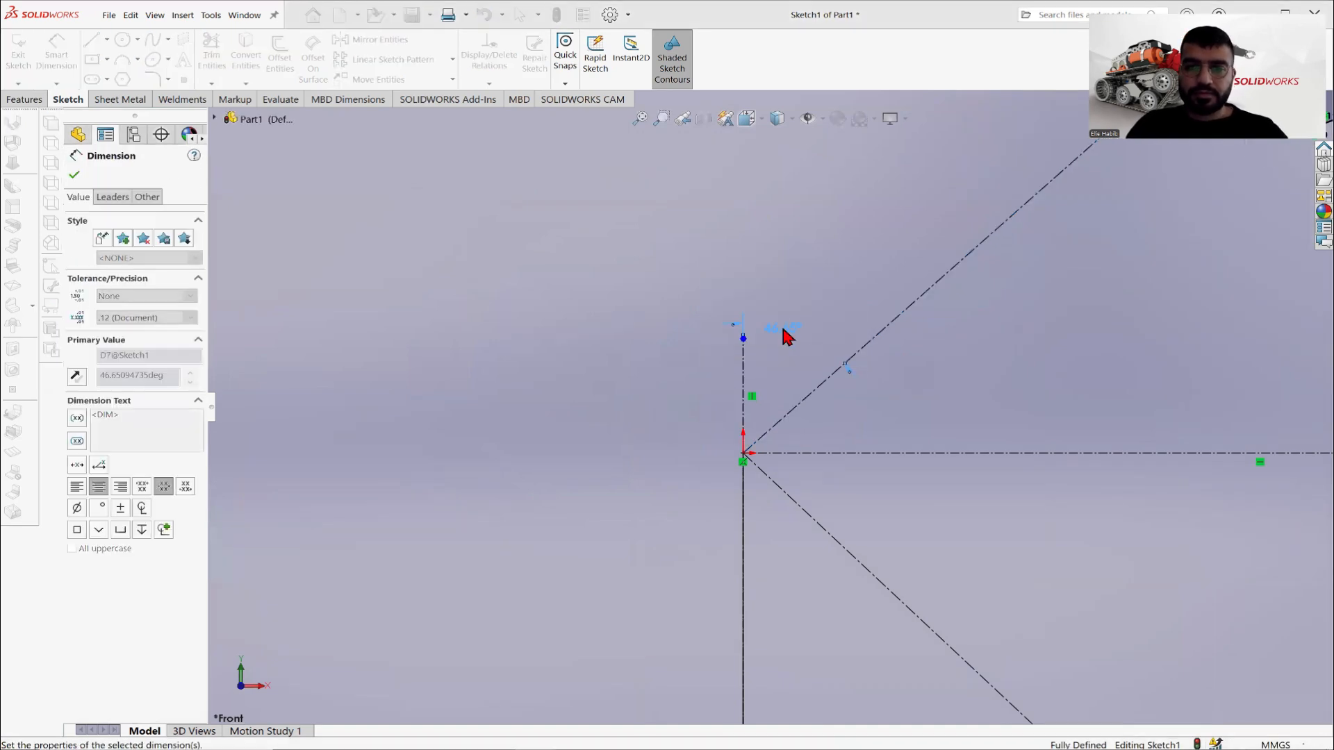
pyautogui.press('f')
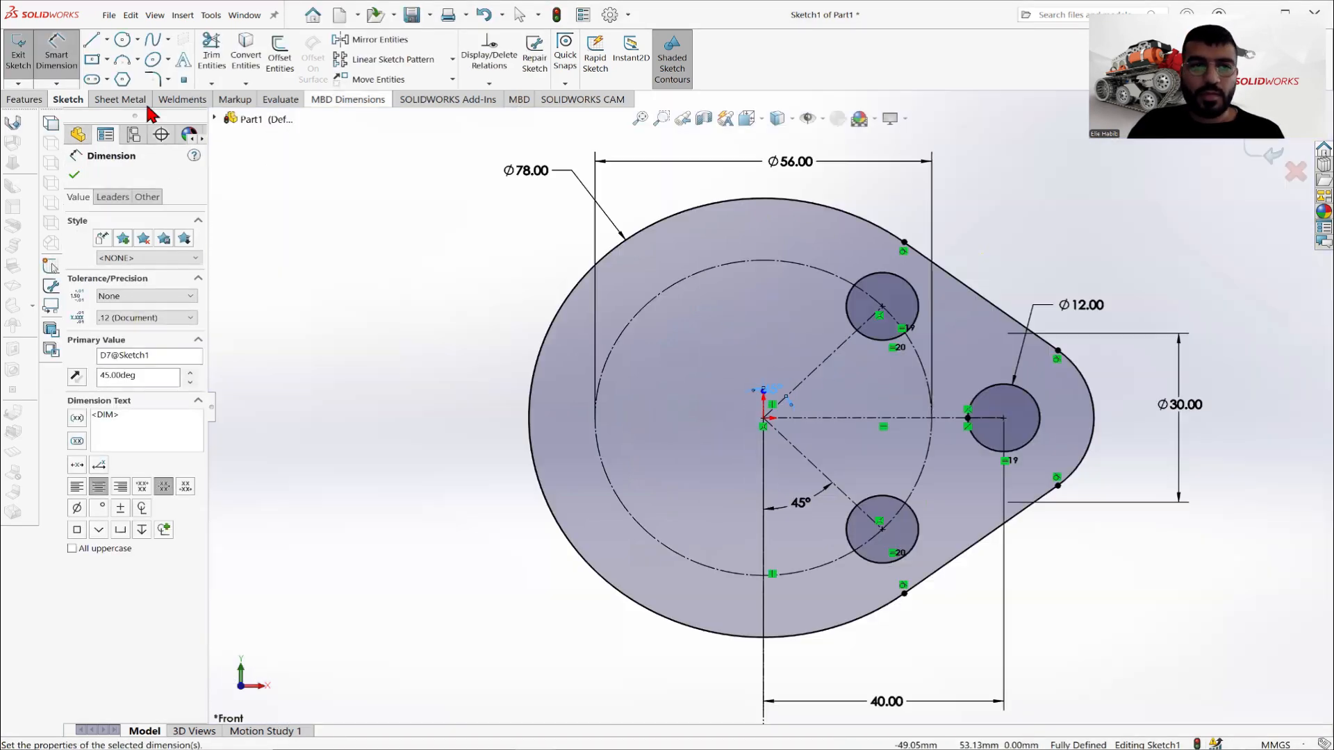
pyautogui.click(73, 175)
pyautogui.scroll(3, 945, 415)
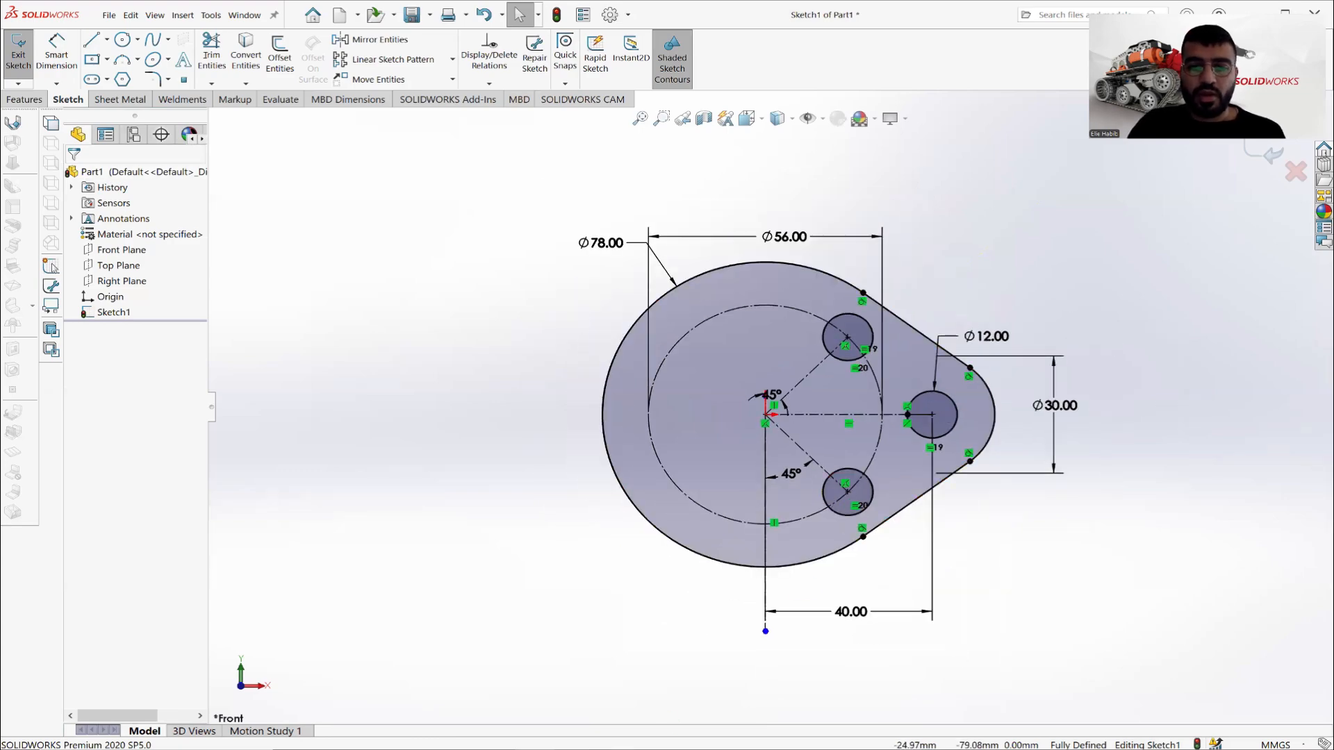
# Check the base plate in the reference drawing and extrude the base sketch as a 20 mm blind boss.
pyautogui.hotkey('alt', 'Tab')
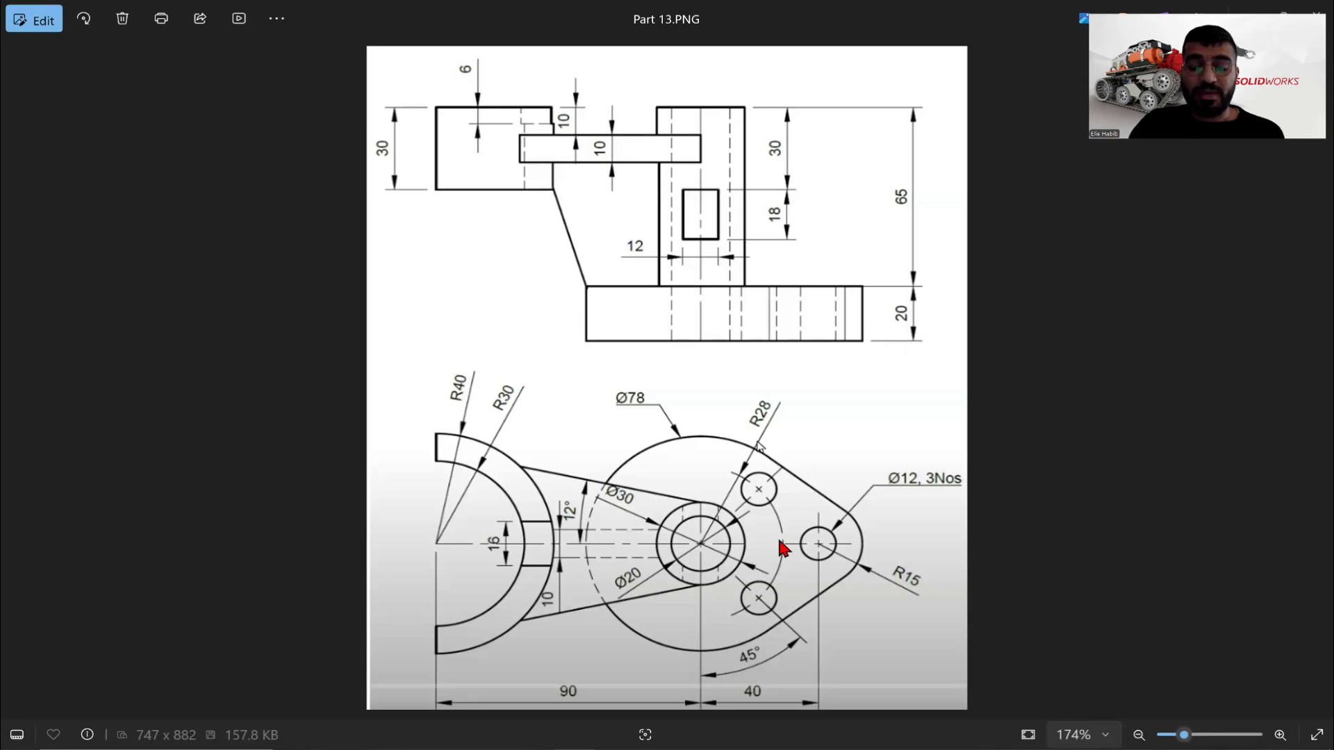
pyautogui.hotkey('alt', 'Tab')
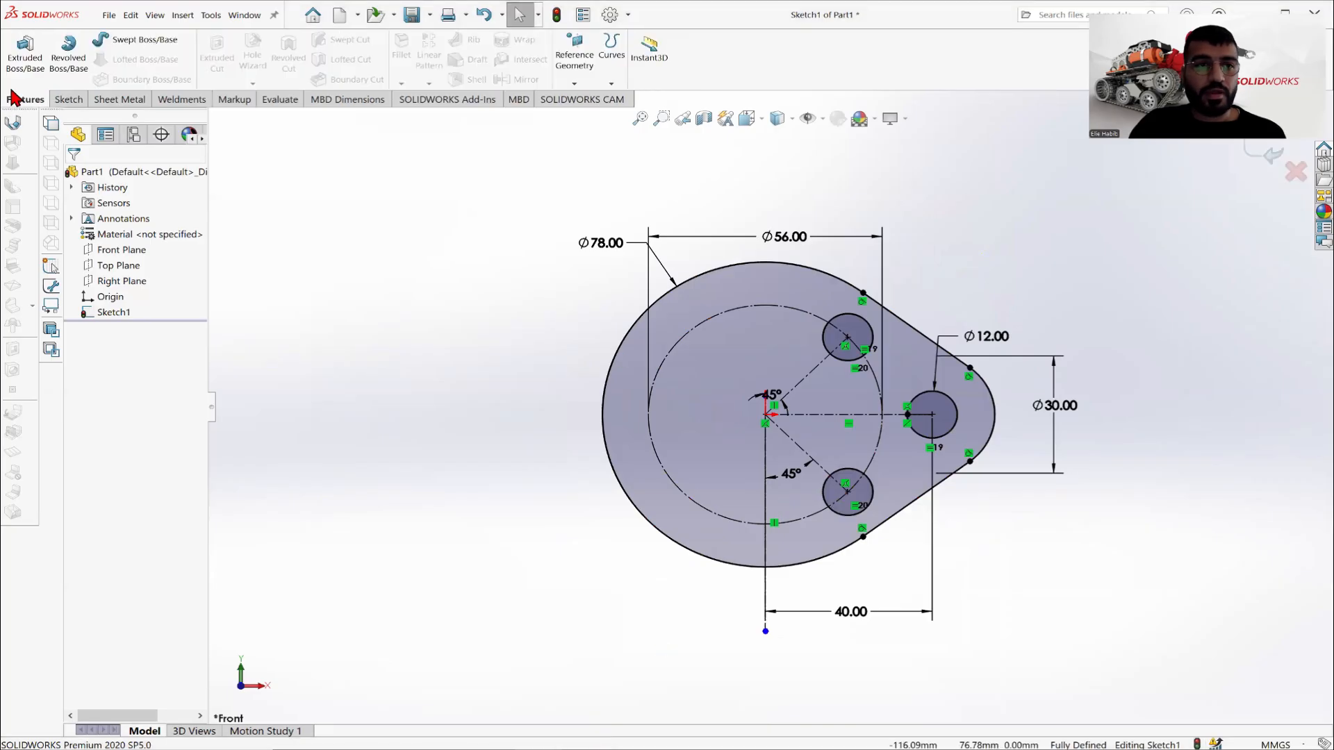
pyautogui.click(24, 63)
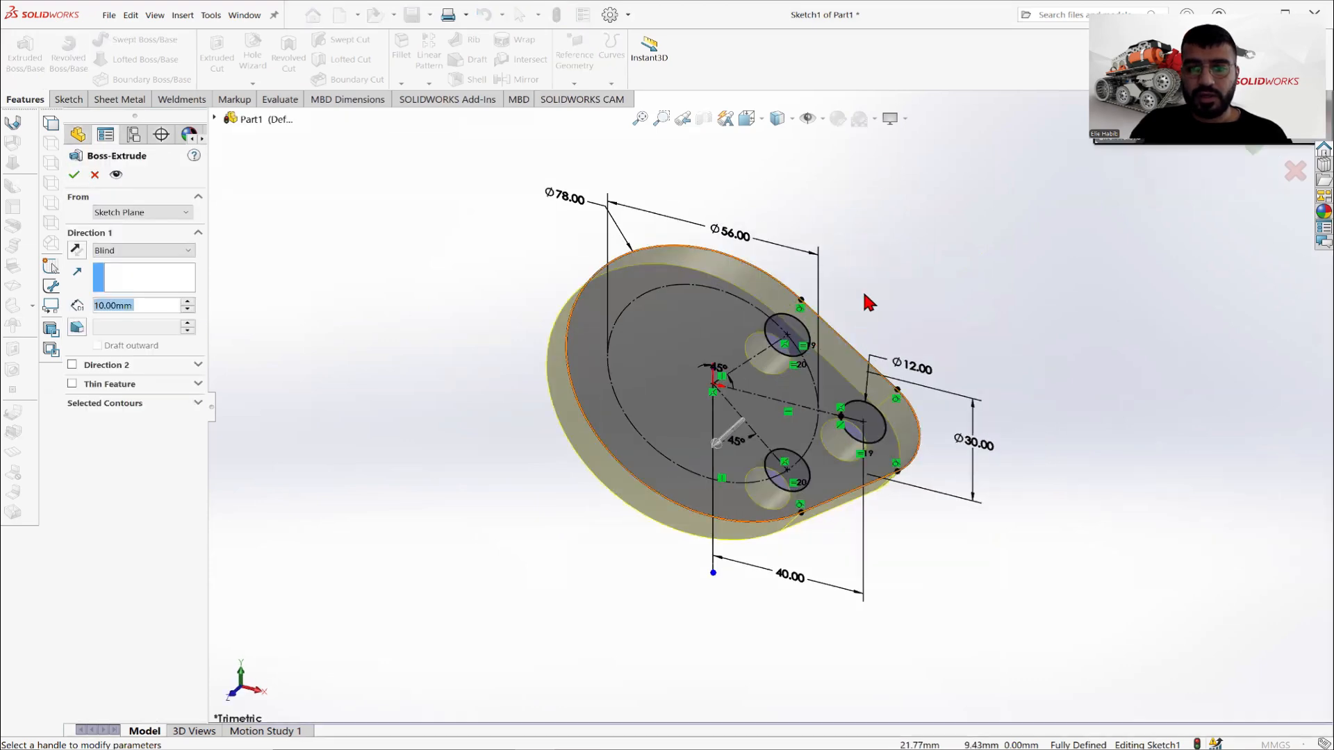
pyautogui.moveTo(869, 302); pyautogui.dragTo(851, 328, button='middle')
pyautogui.moveTo(808, 448); pyautogui.dragTo(758, 386, button='middle')
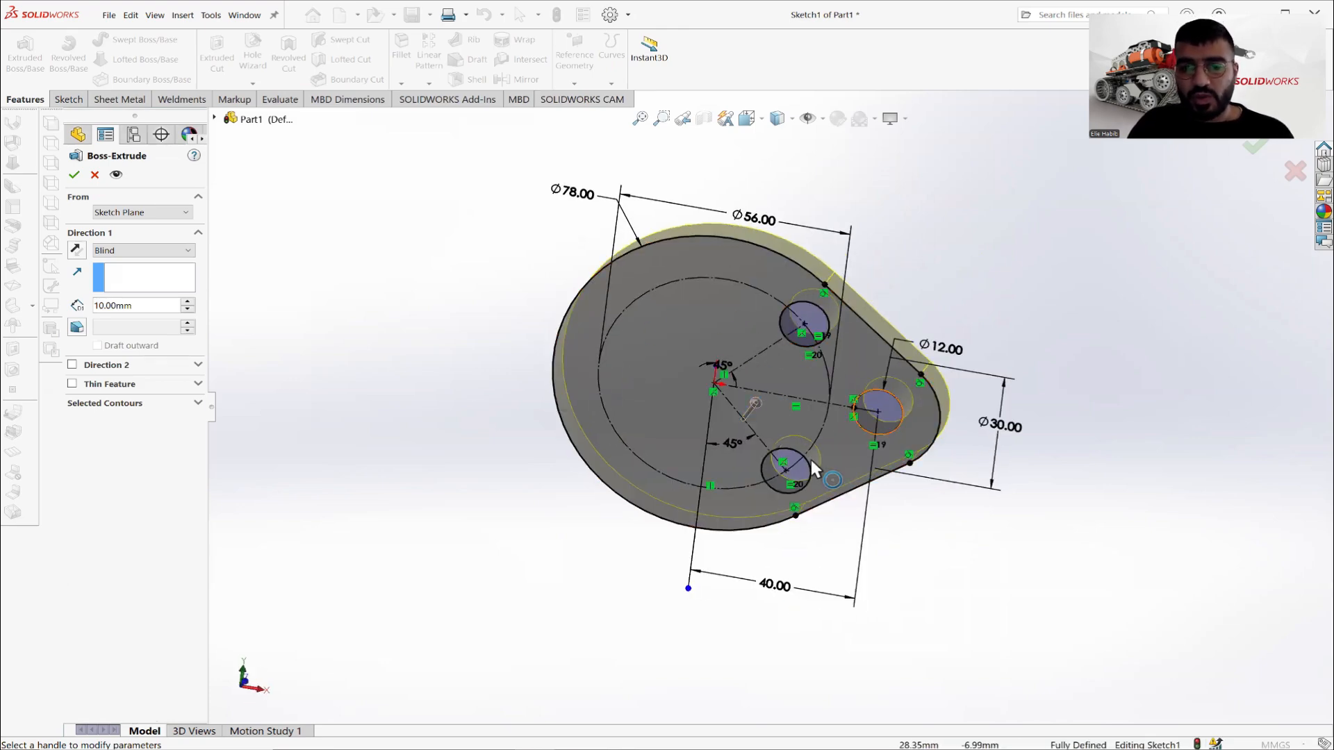
pyautogui.moveTo(872, 376); pyautogui.dragTo(832, 411, button='middle')
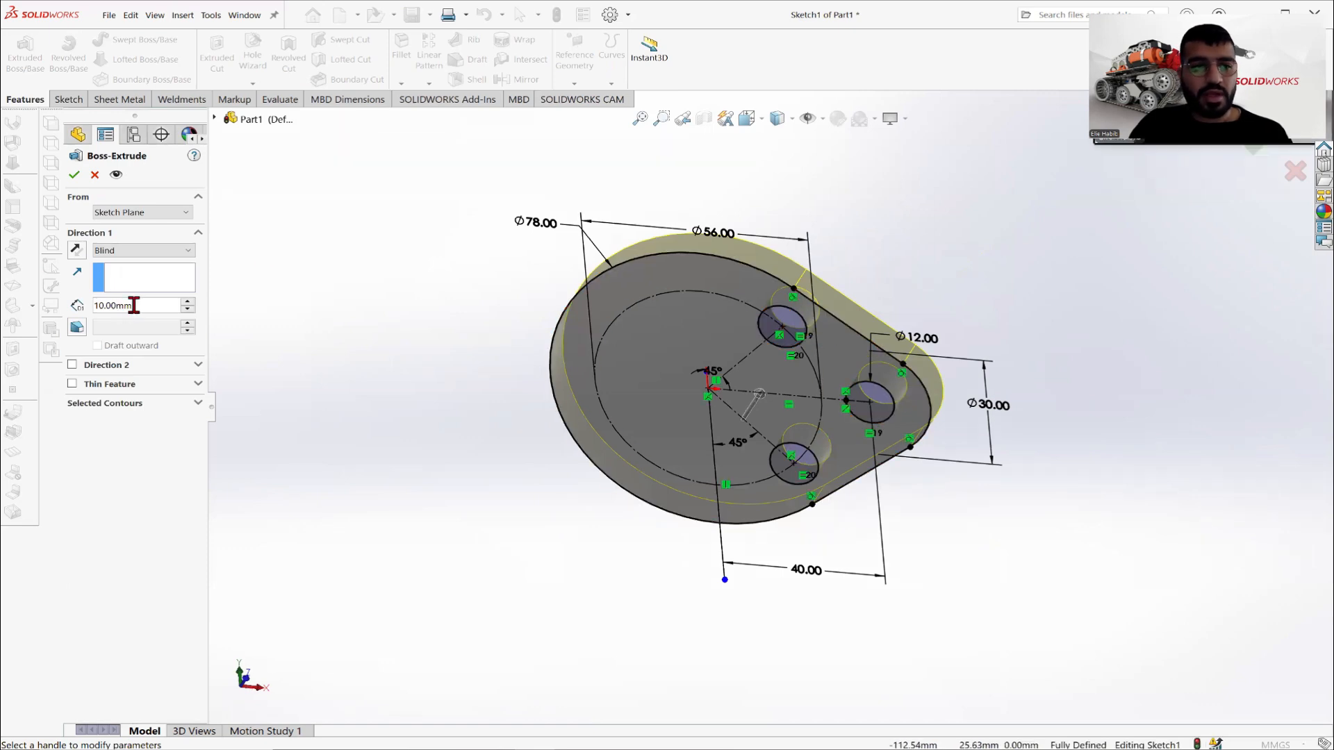
pyautogui.moveTo(133, 305); pyautogui.dragTo(58, 310)
pyautogui.write('20')
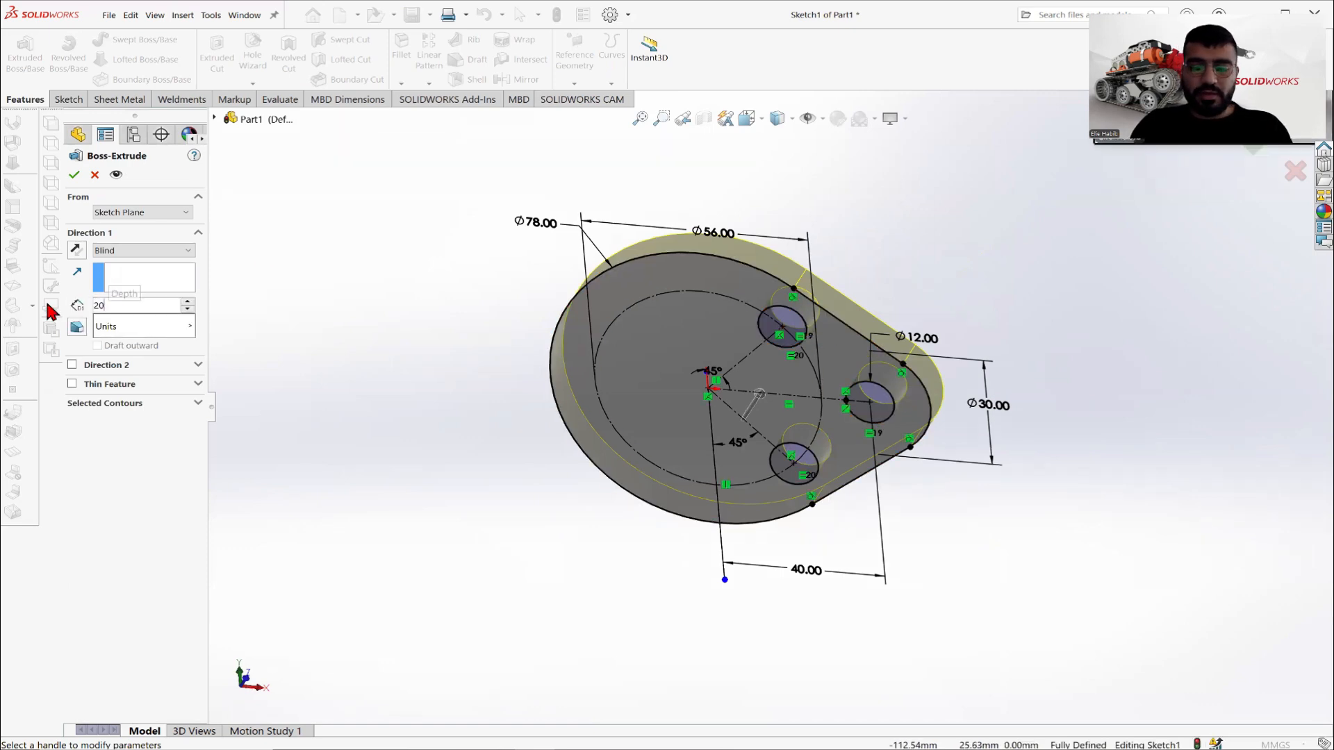
pyautogui.press('Return')
pyautogui.moveTo(743, 385); pyautogui.dragTo(749, 388, button='middle')
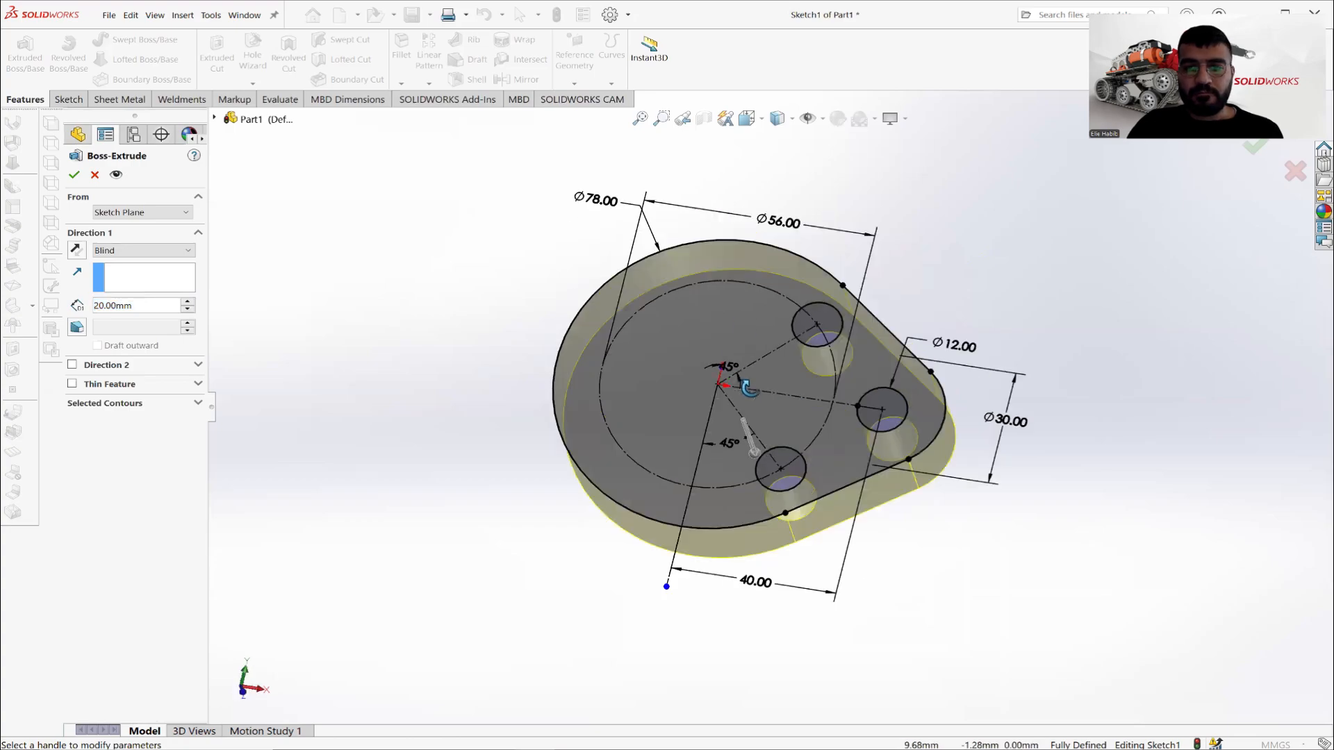
pyautogui.moveTo(789, 269); pyautogui.dragTo(791, 239, button='middle')
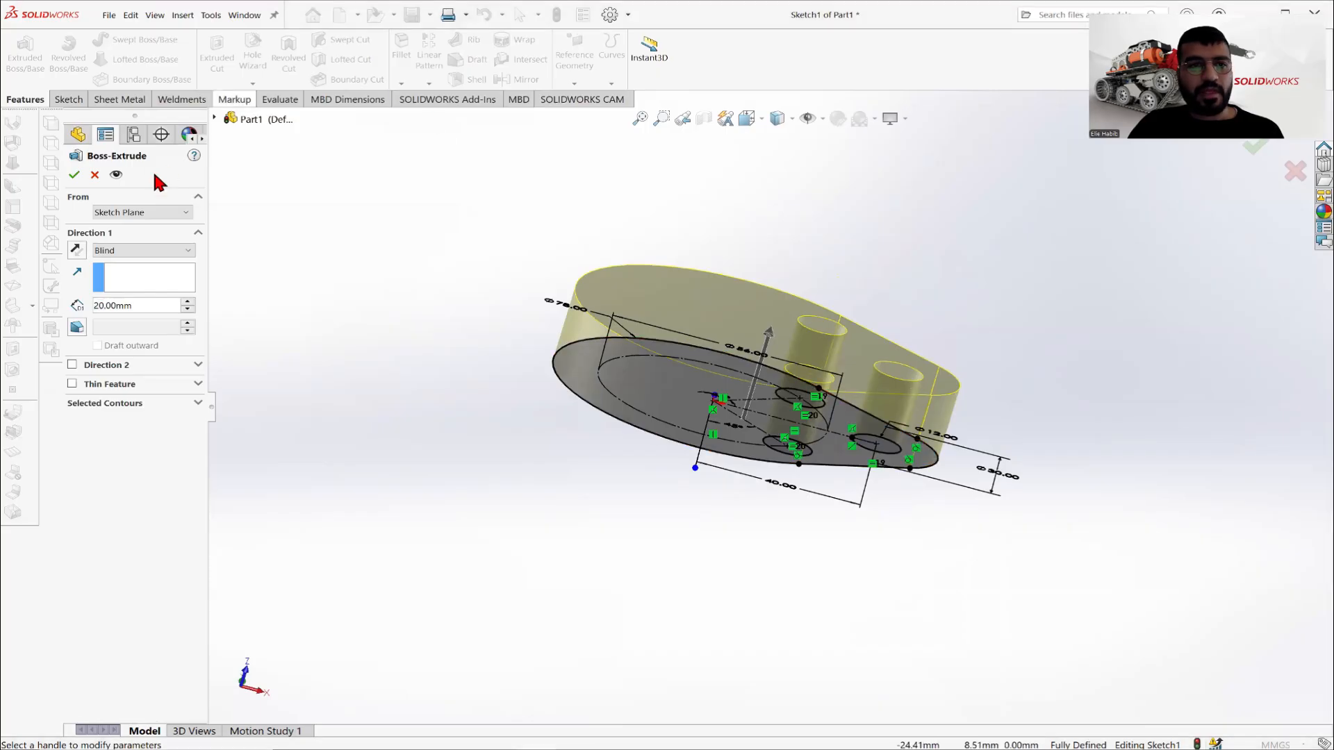
pyautogui.click(73, 174)
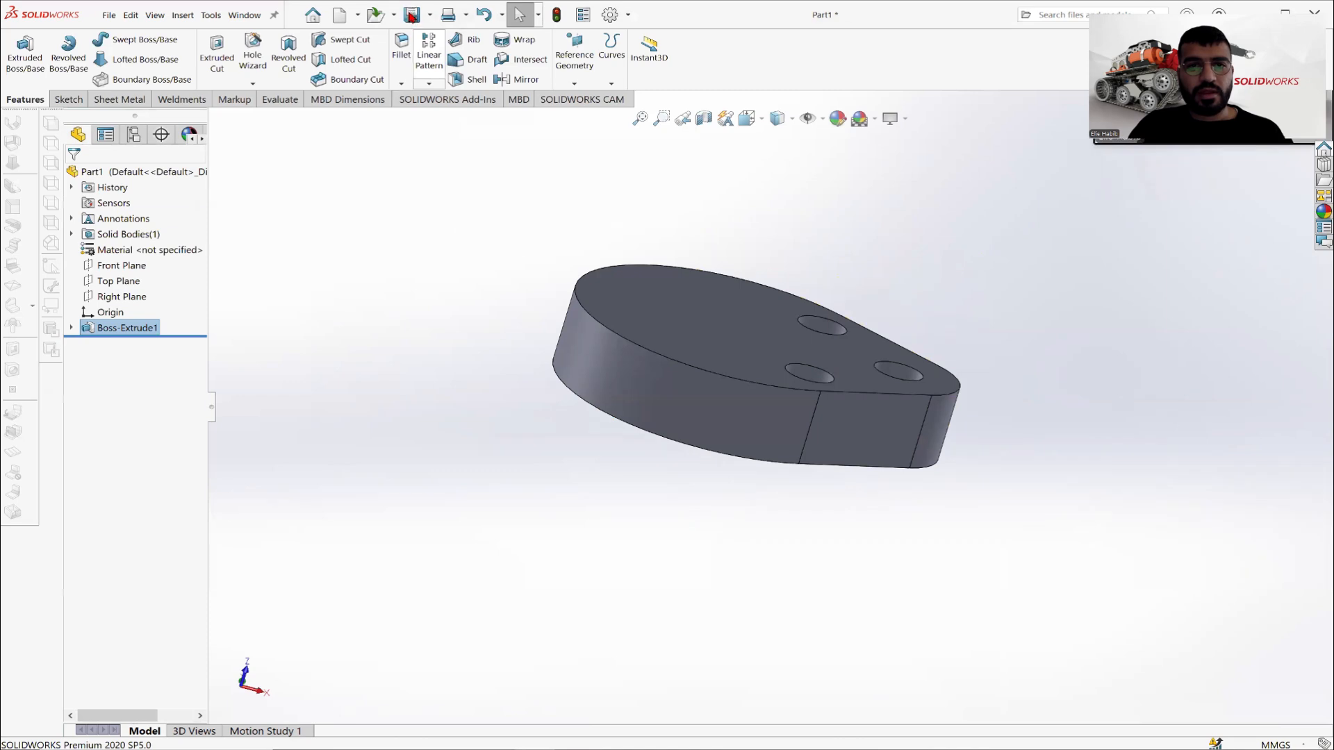
# Save the part as Part 13 in the SolidWorks training folder.
pyautogui.click(412, 15)
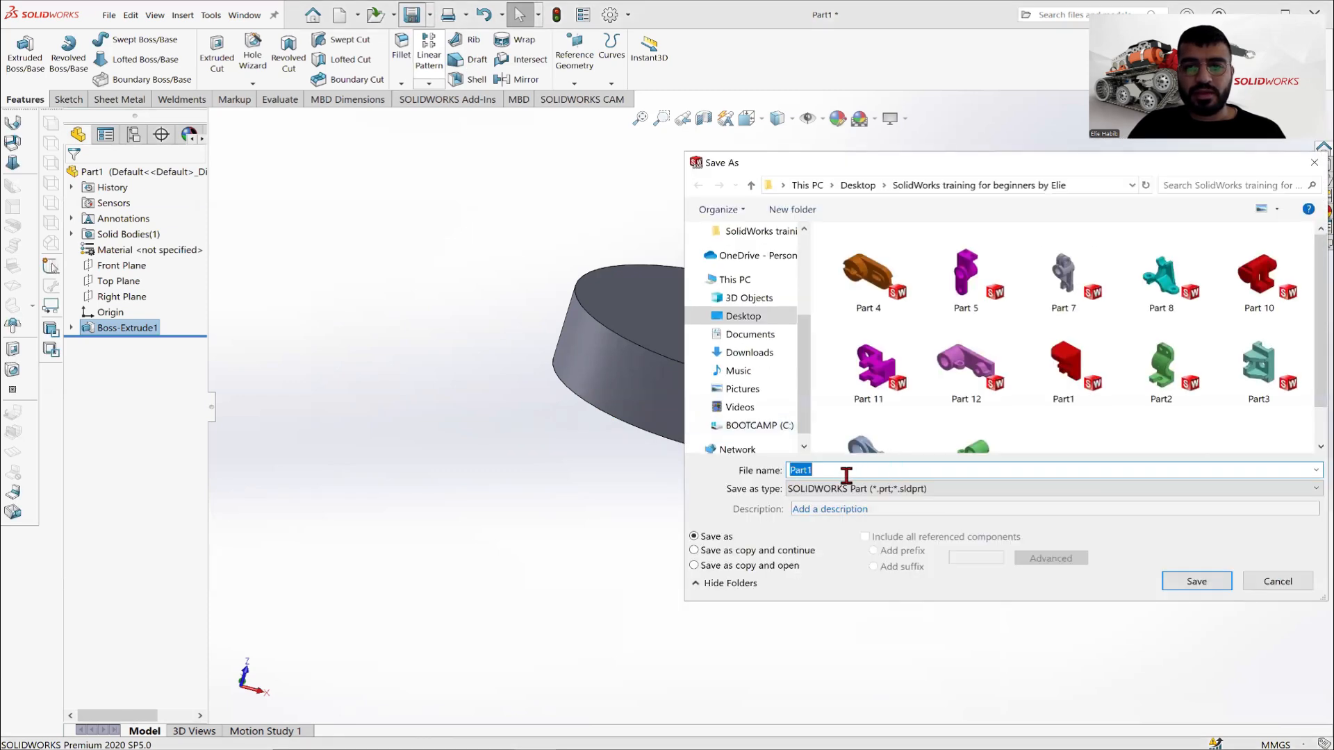
pyautogui.click(835, 471)
pyautogui.press('BackSpace')
pyautogui.write('13')
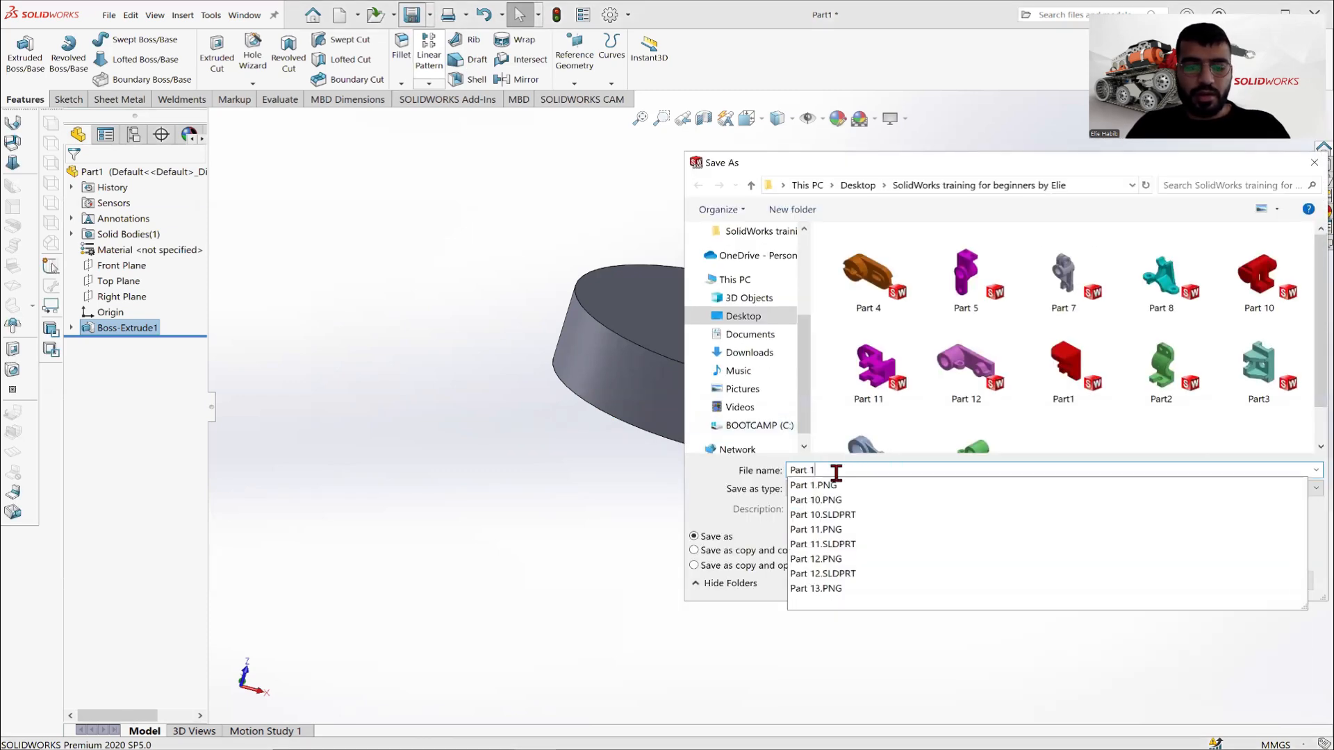
pyautogui.press('Return')
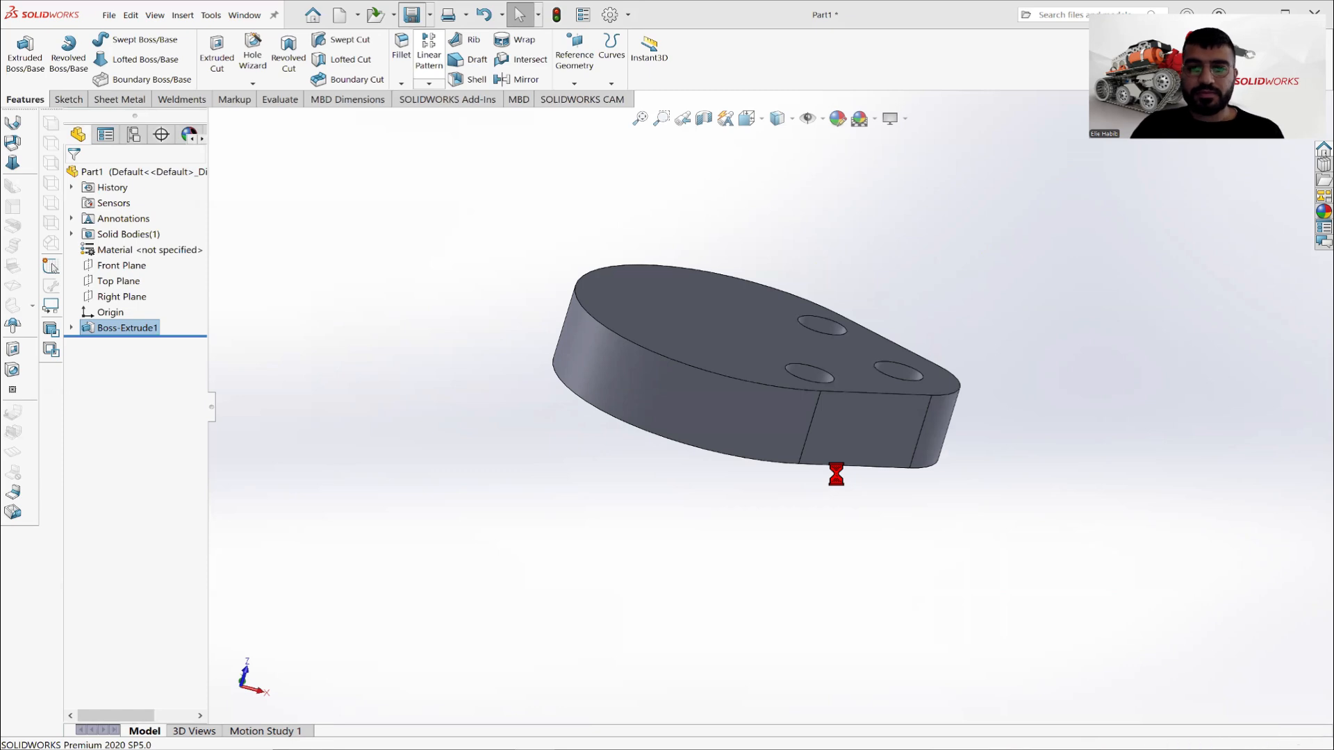
# Check the central cylinder in the reference drawing and open a new sketch on the plate's upper face, viewed normal to it.
pyautogui.scroll(-2, 785, 330)
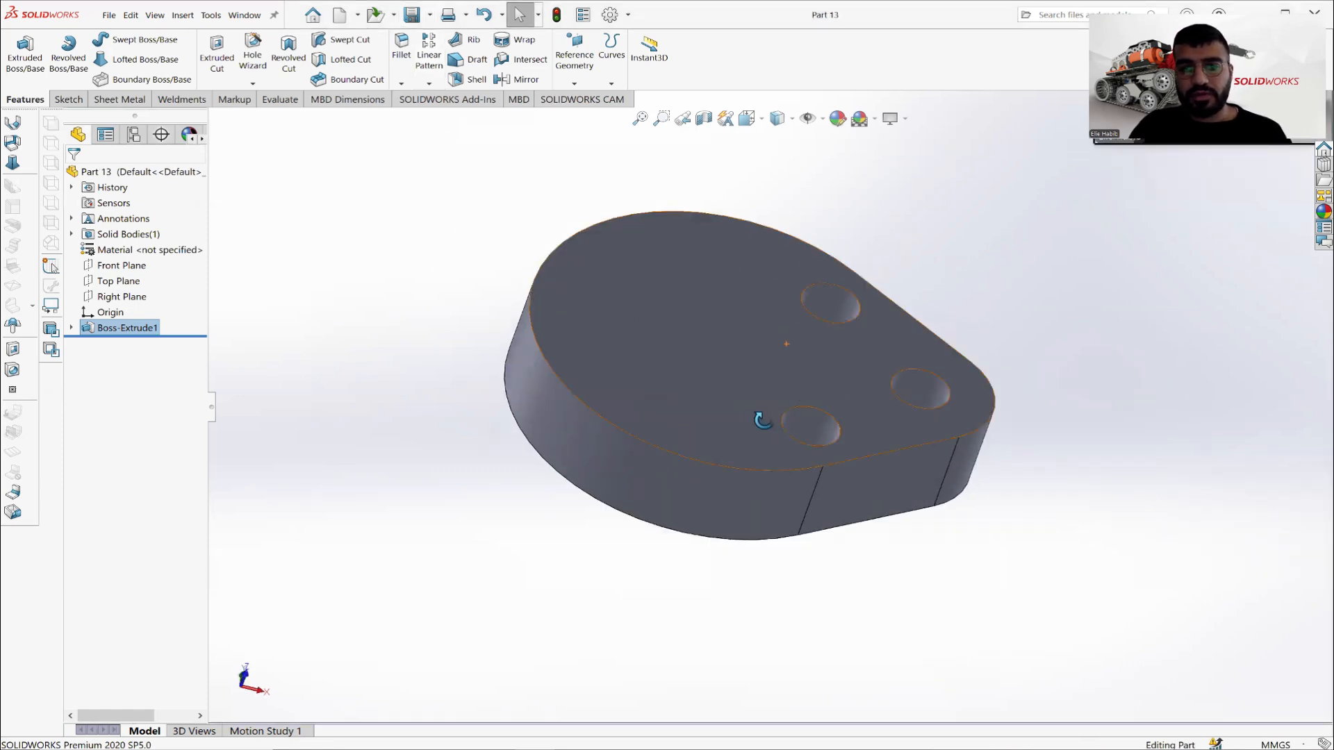
pyautogui.scroll(3, 767, 424)
pyautogui.hotkey('alt', 'Tab')
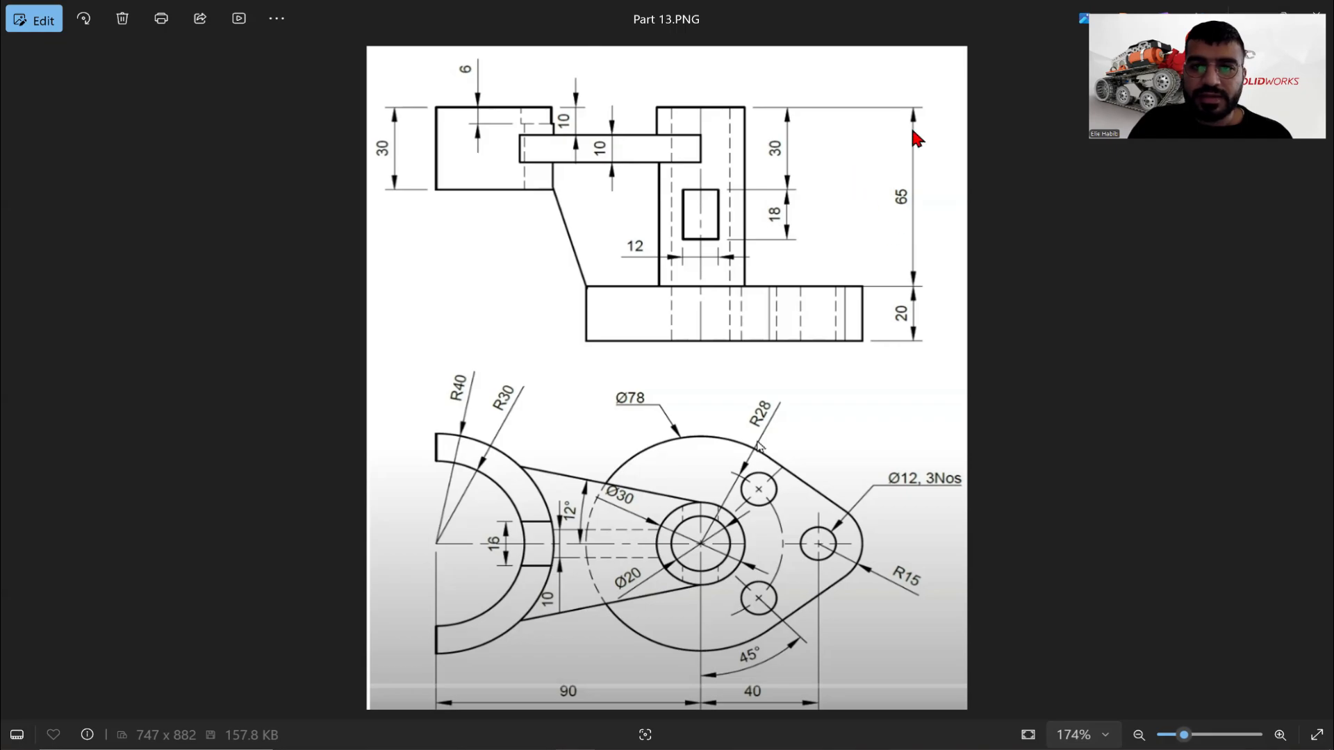
pyautogui.hotkey('alt', 'Tab')
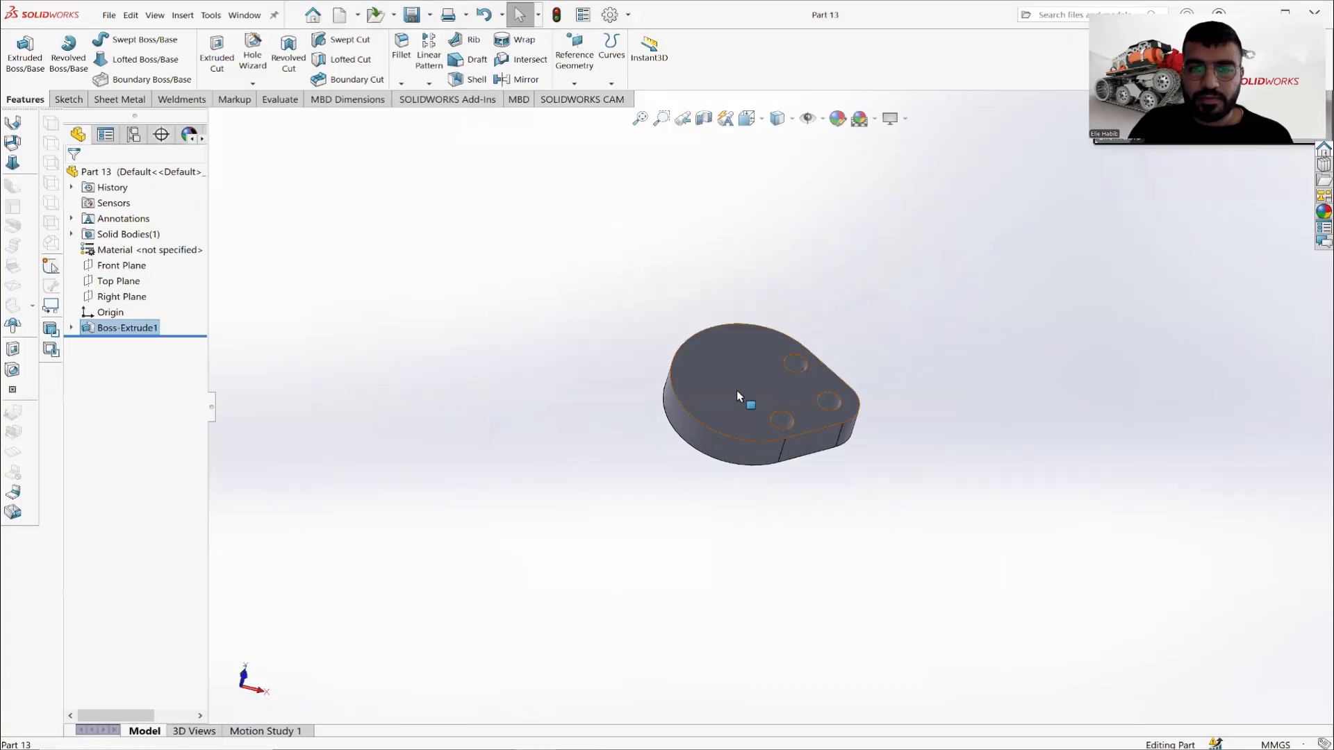
pyautogui.rightClick(737, 390)
pyautogui.click(826, 379)
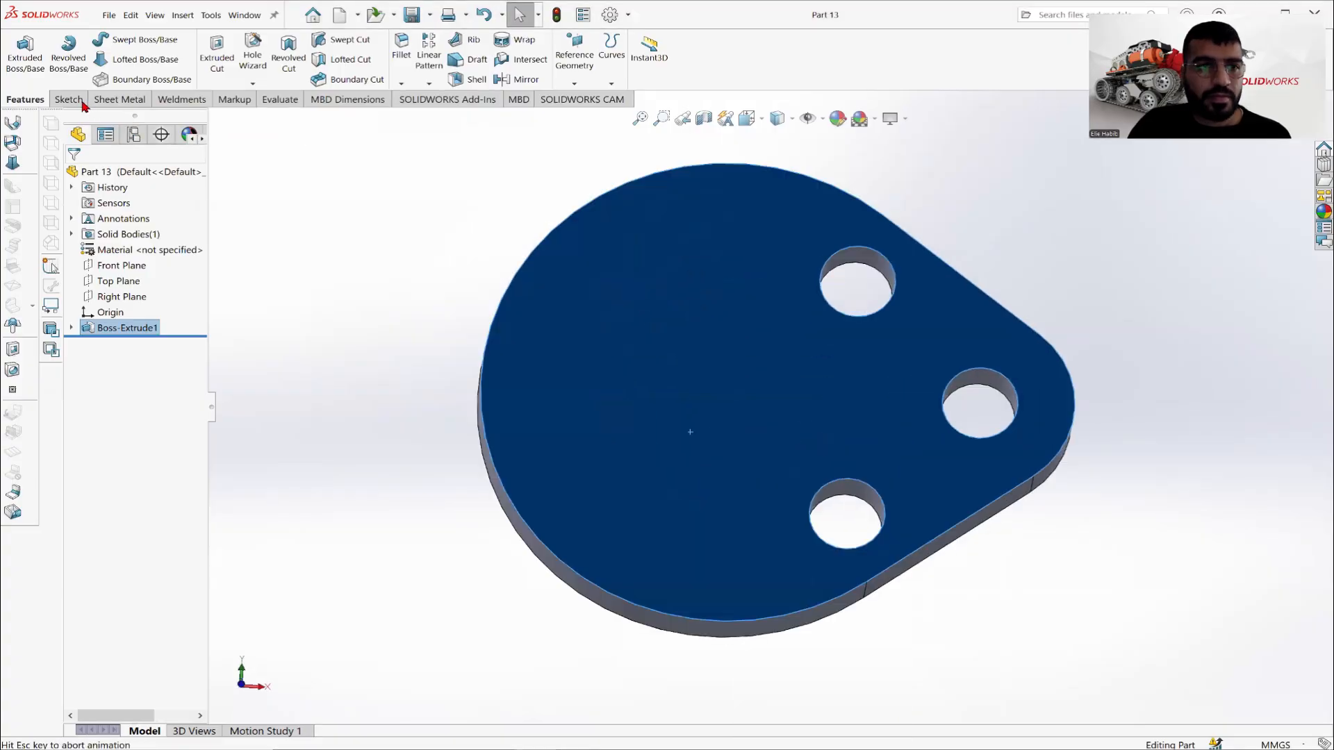
pyautogui.click(68, 98)
pyautogui.click(31, 46)
# Draw a circle about 24 mm in diameter centred on the origin.
pyautogui.click(123, 40)
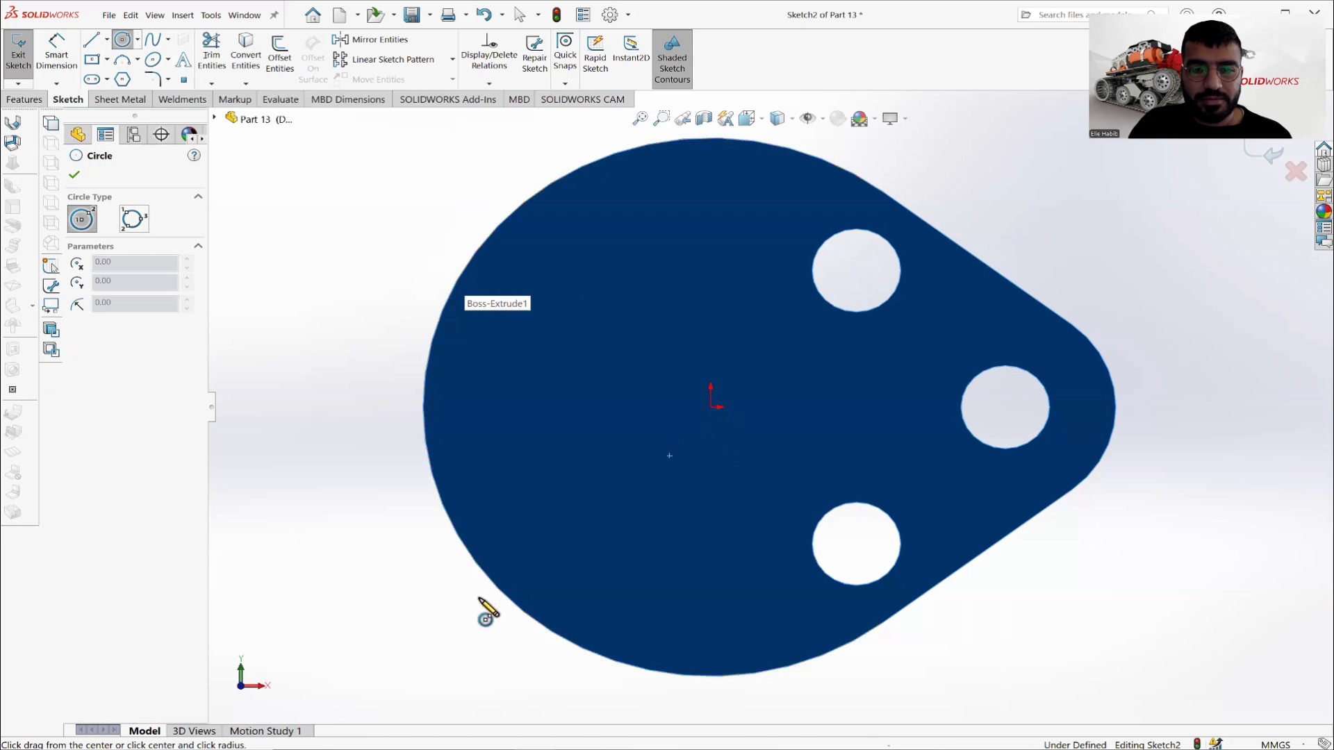
pyautogui.click(710, 407)
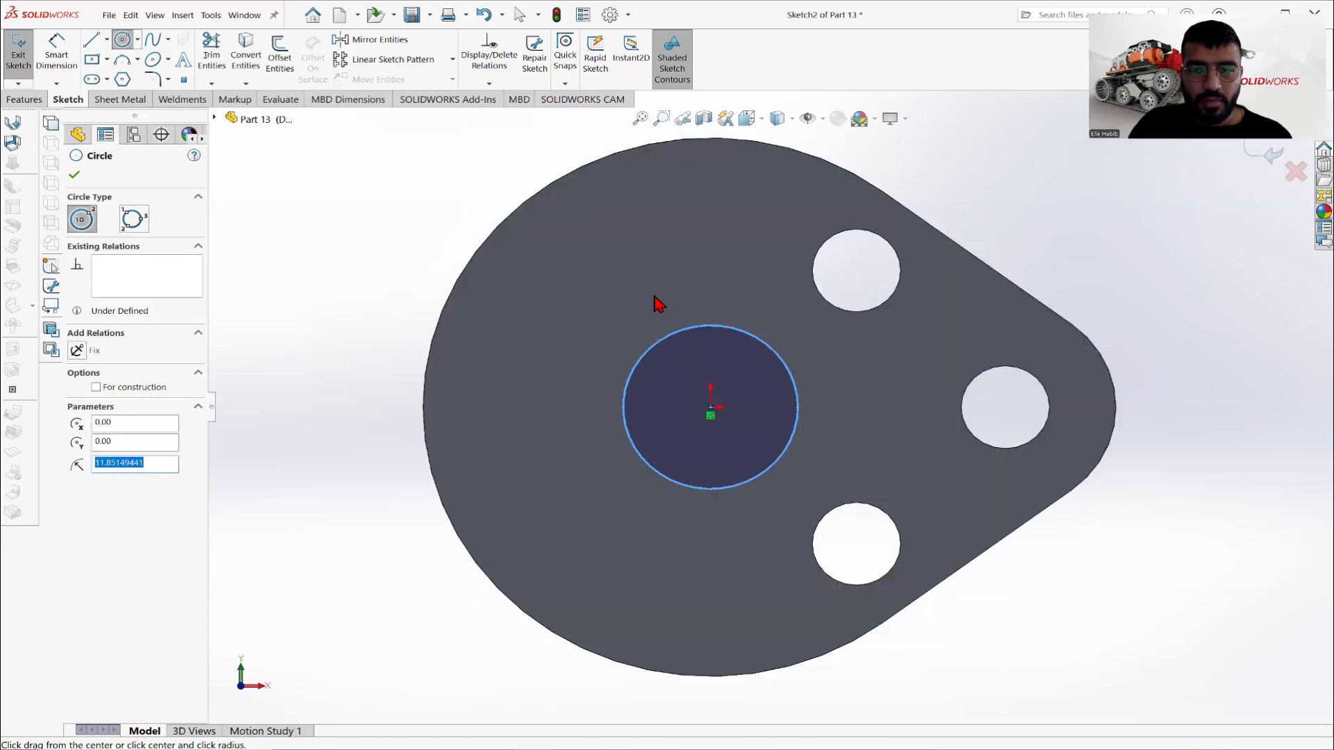
pyautogui.press('Escape')
# Check the cylinder's outer diameter in the reference drawing and dimension the central circle to 30 mm in diameter.
pyautogui.hotkey('alt', 'Tab')
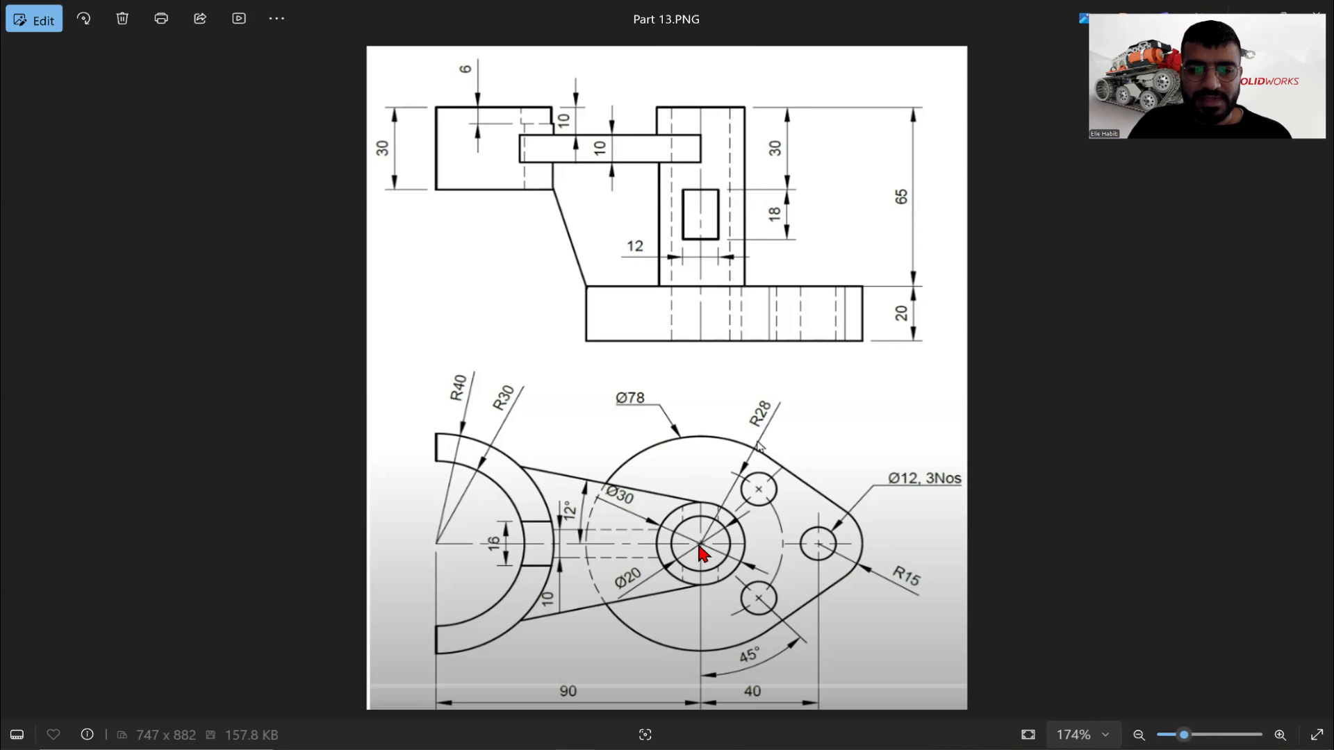
pyautogui.moveTo(575, 747)
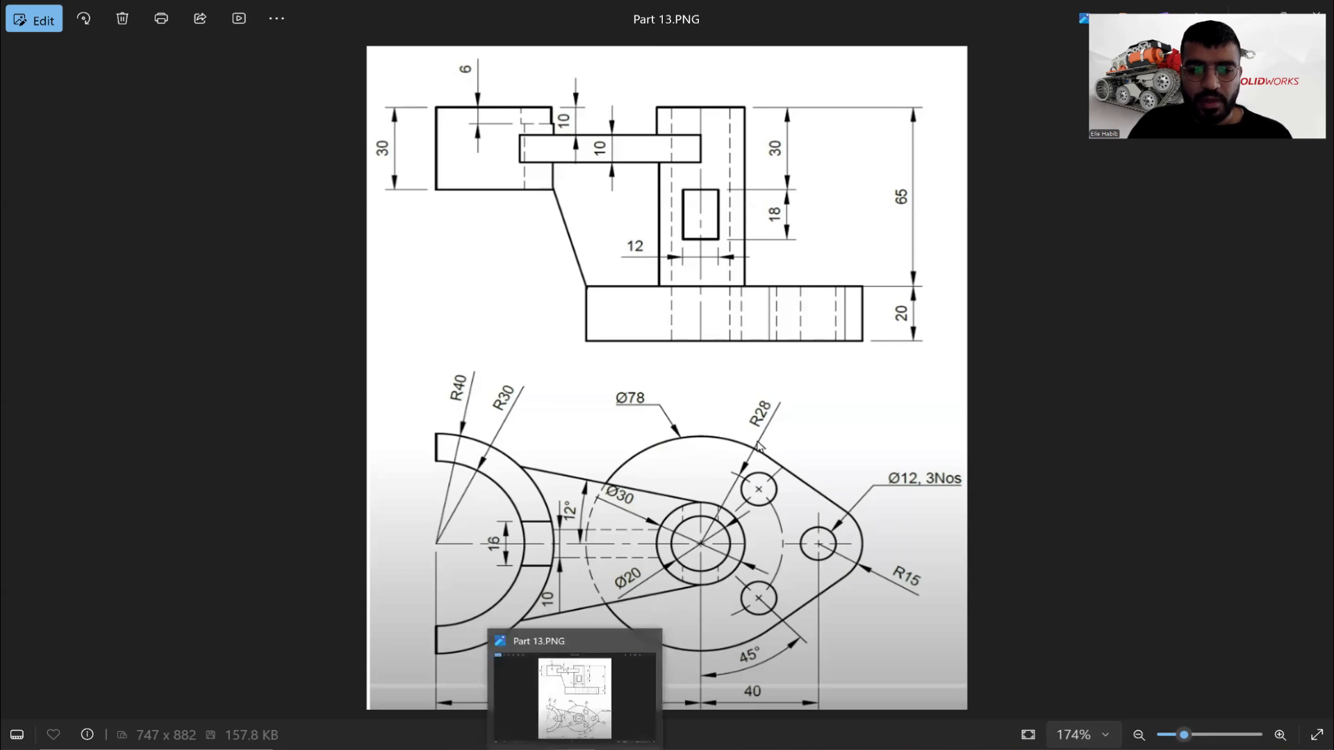
pyautogui.click(574, 748)
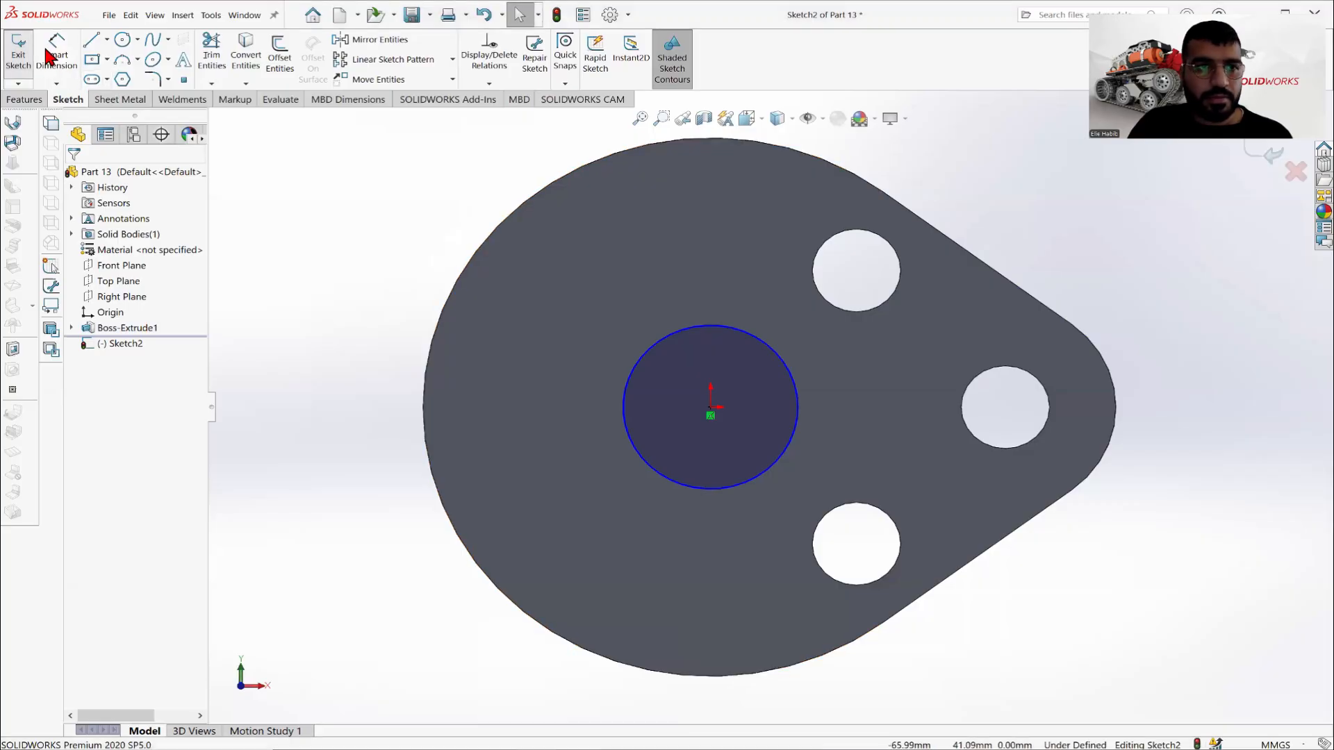
pyautogui.click(648, 346)
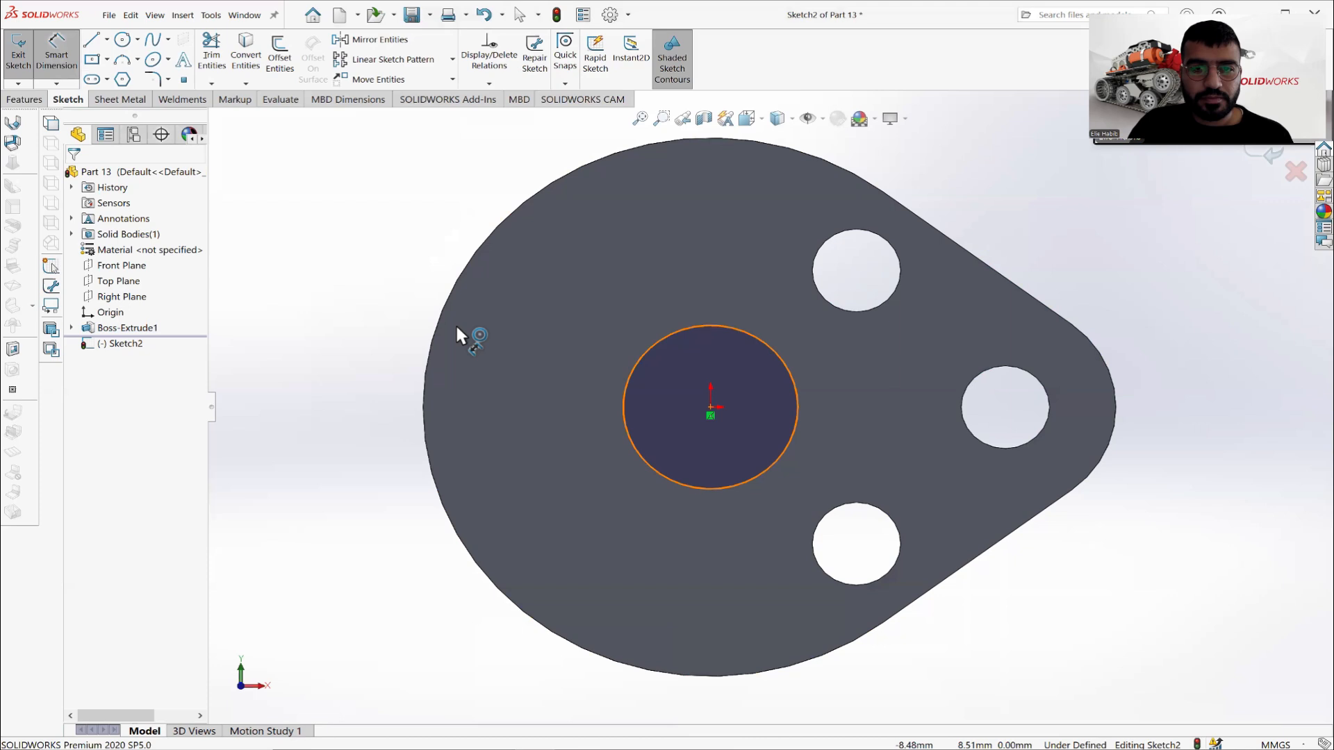
pyautogui.click(395, 316)
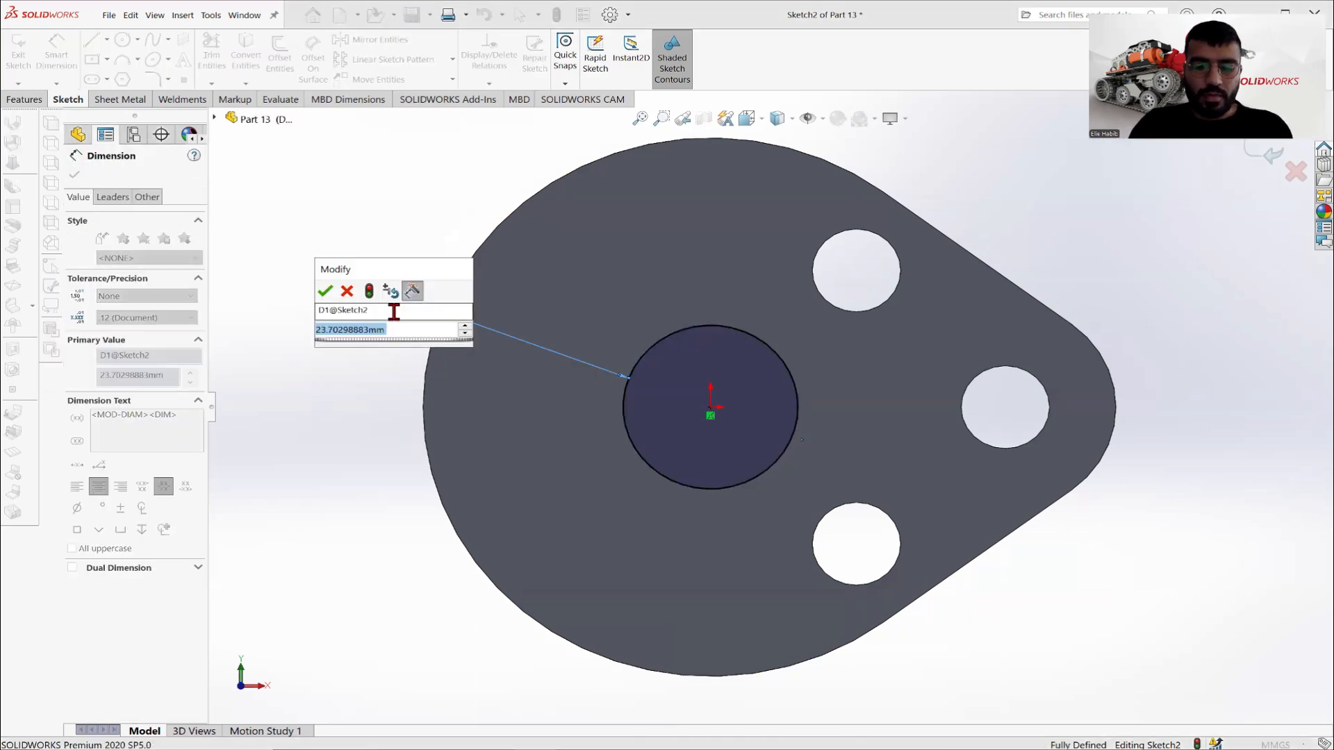
pyautogui.press('Return')
pyautogui.write('30')
pyautogui.press('Return')
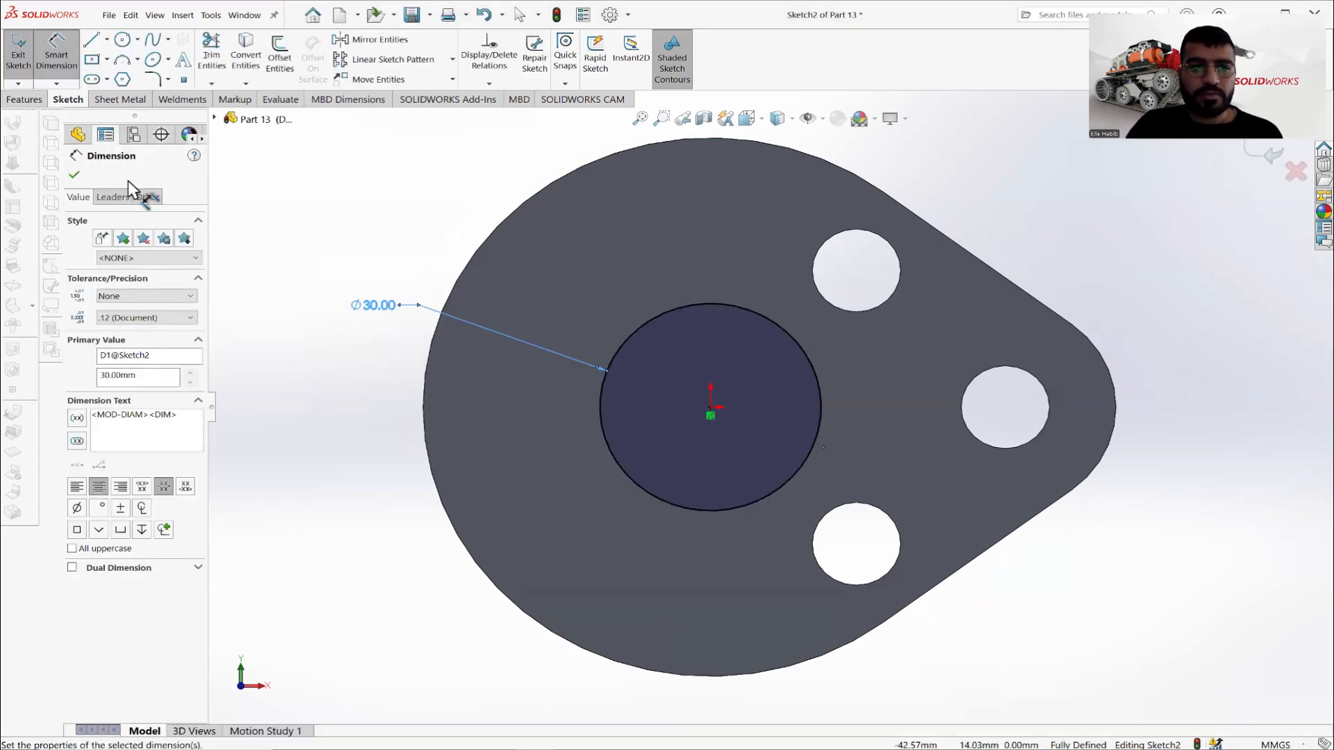
pyautogui.press('Escape')
# Extrude the 30 mm circle 65 mm upward from the plate and save the part.
pyautogui.click(29, 101)
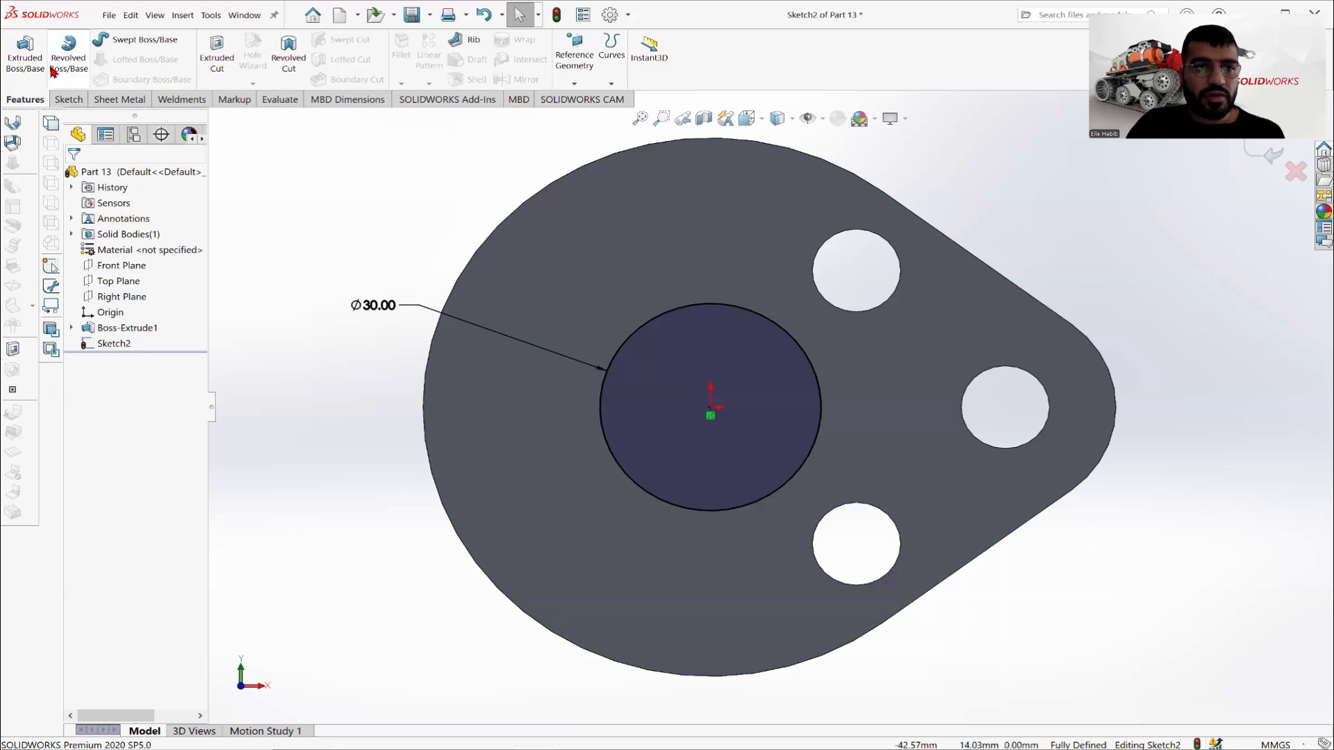
pyautogui.click(22, 58)
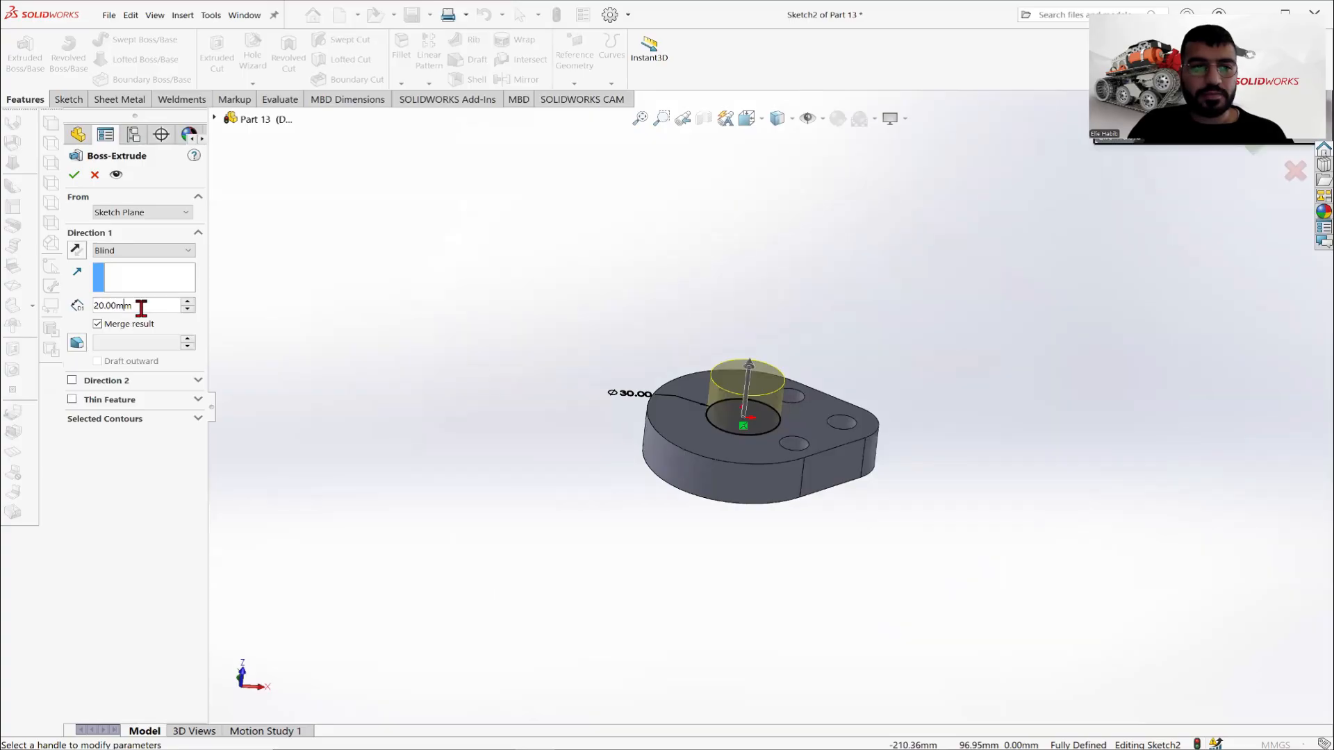
pyautogui.moveTo(137, 306); pyautogui.dragTo(42, 309)
pyautogui.write('65')
pyautogui.press('Return')
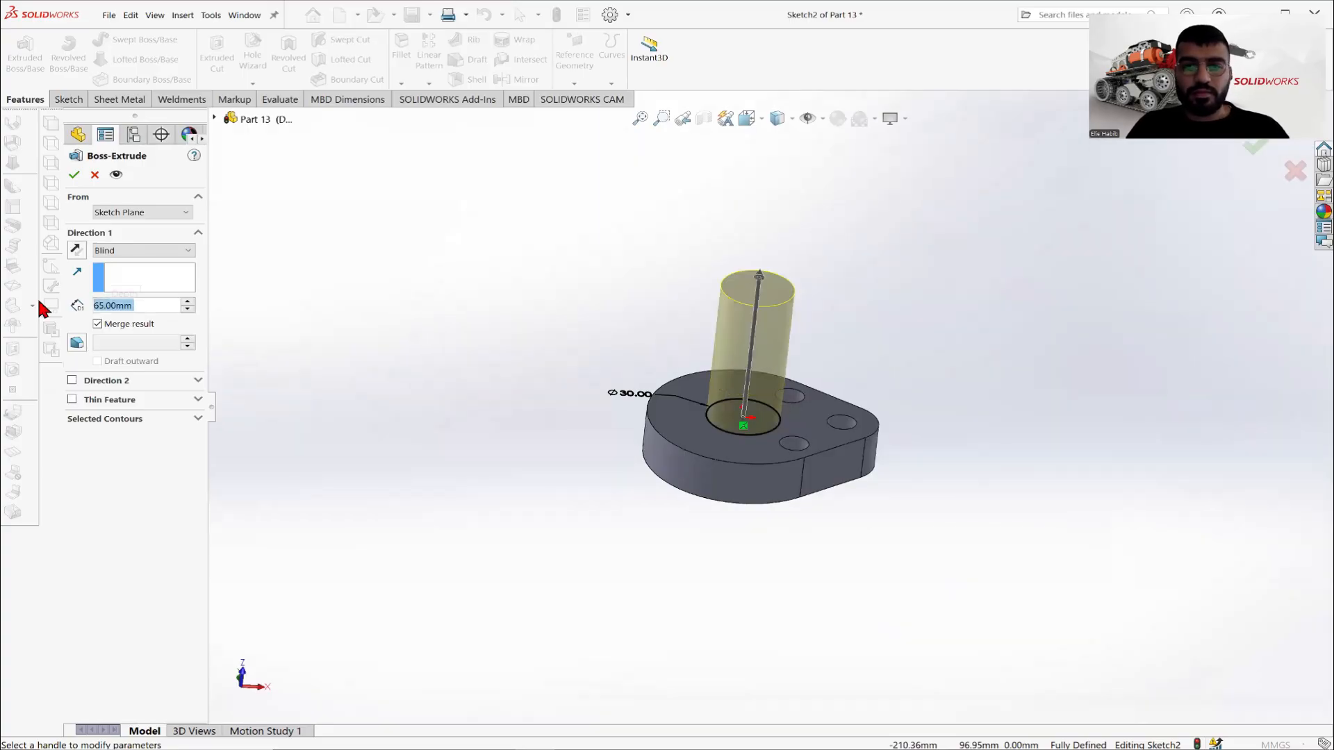
pyautogui.click(75, 174)
pyautogui.click(412, 15)
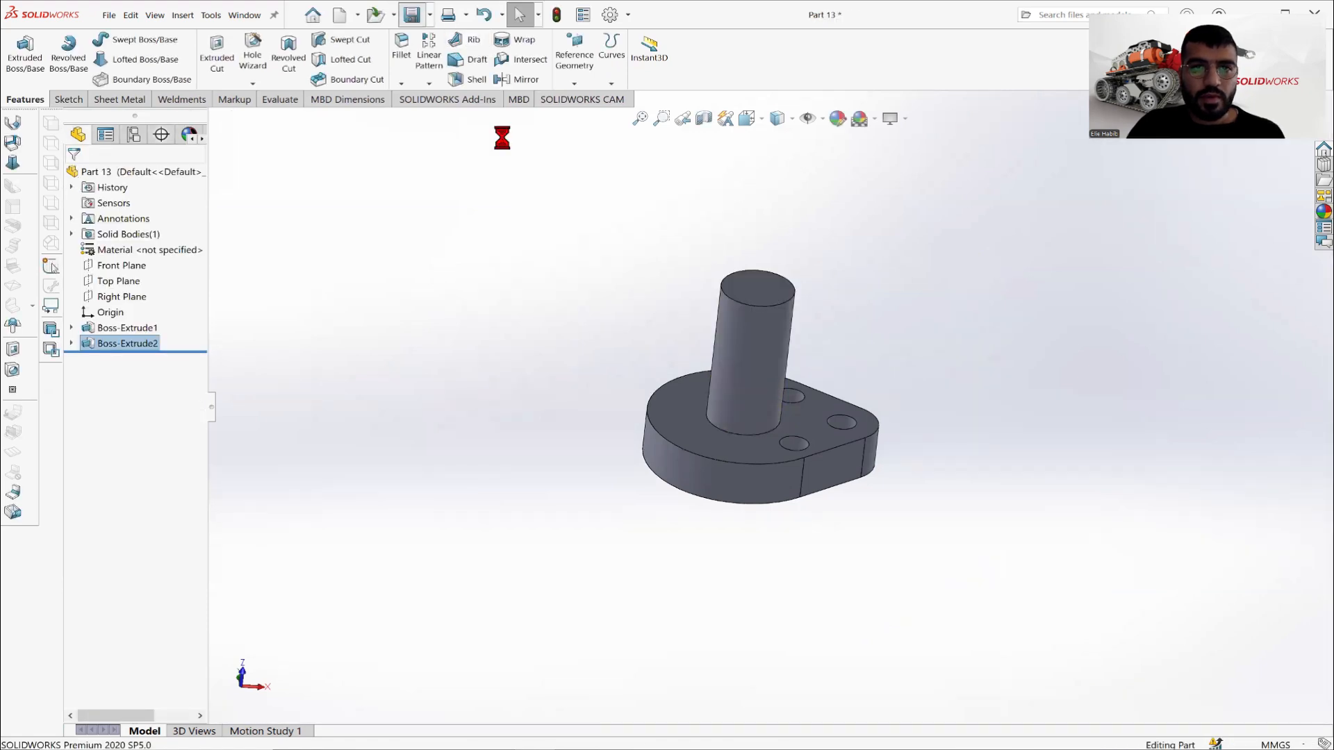
# Check the cylinder's bore in the reference drawing and open a new sketch on the cylinder's upper end face, viewed normal to it.
pyautogui.click(496, 328)
pyautogui.click(768, 290)
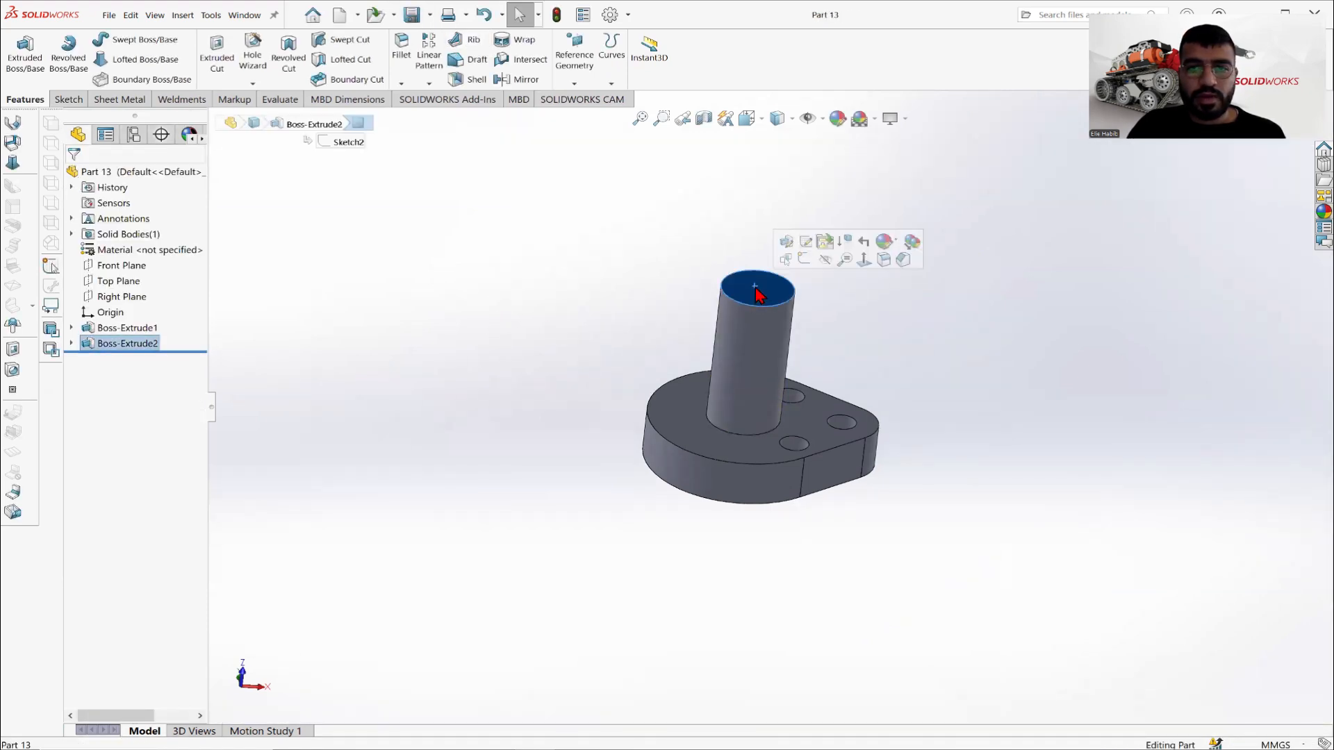
pyautogui.rightClick(757, 287)
pyautogui.click(845, 272)
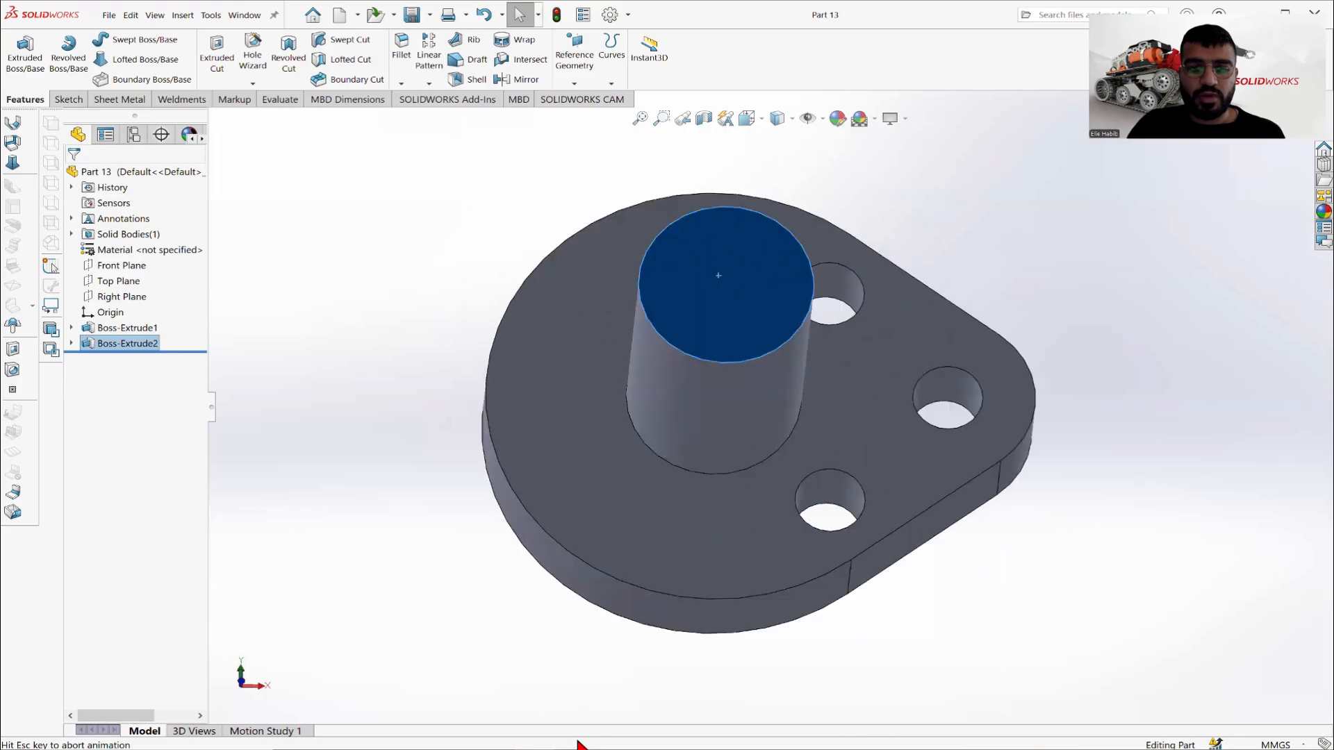
pyautogui.hotkey('alt', 'Tab')
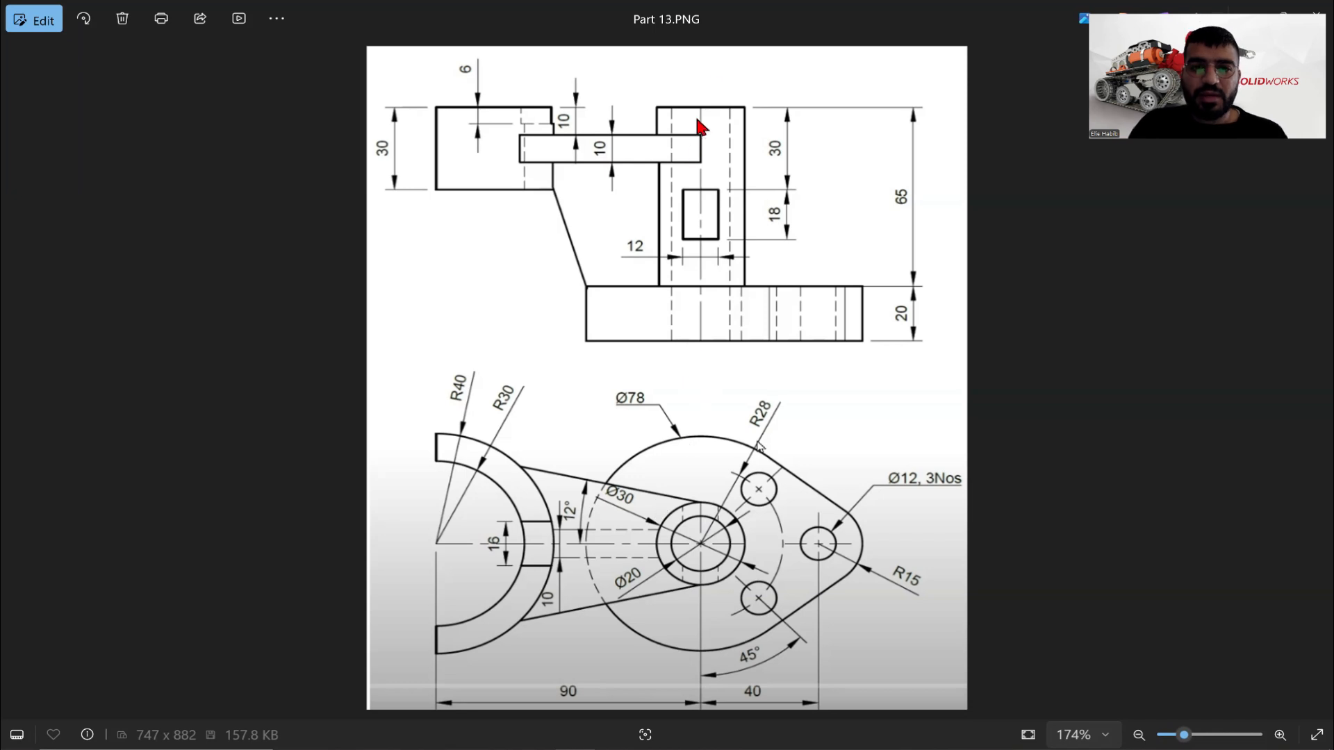
pyautogui.moveTo(591, 641)
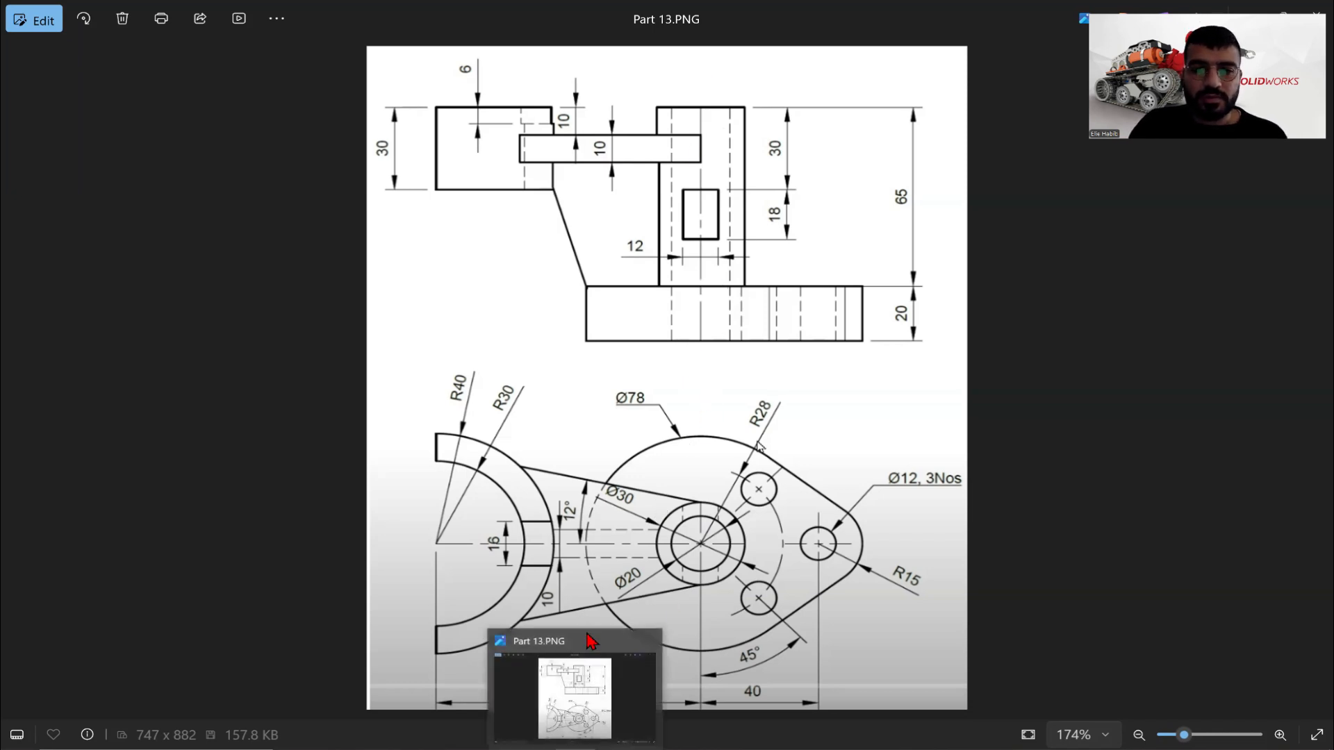
pyautogui.click(575, 746)
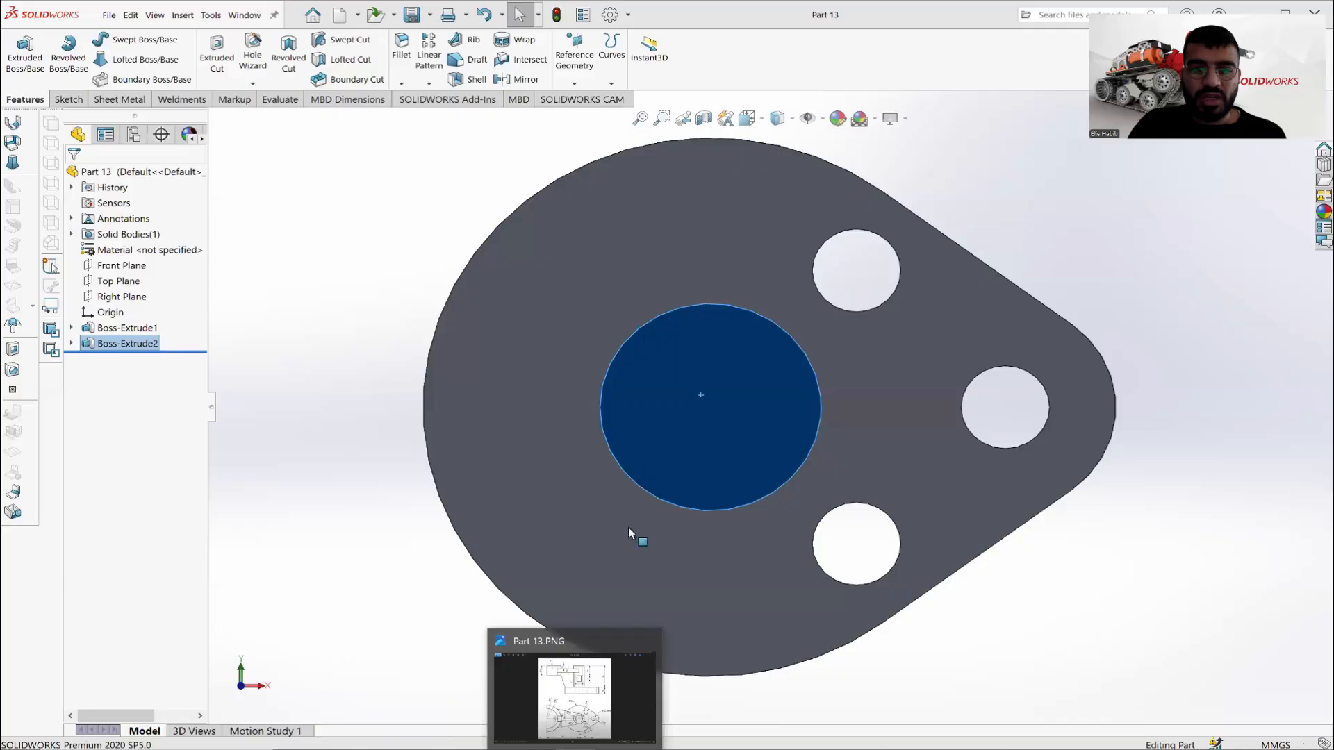
pyautogui.click(68, 99)
pyautogui.click(18, 55)
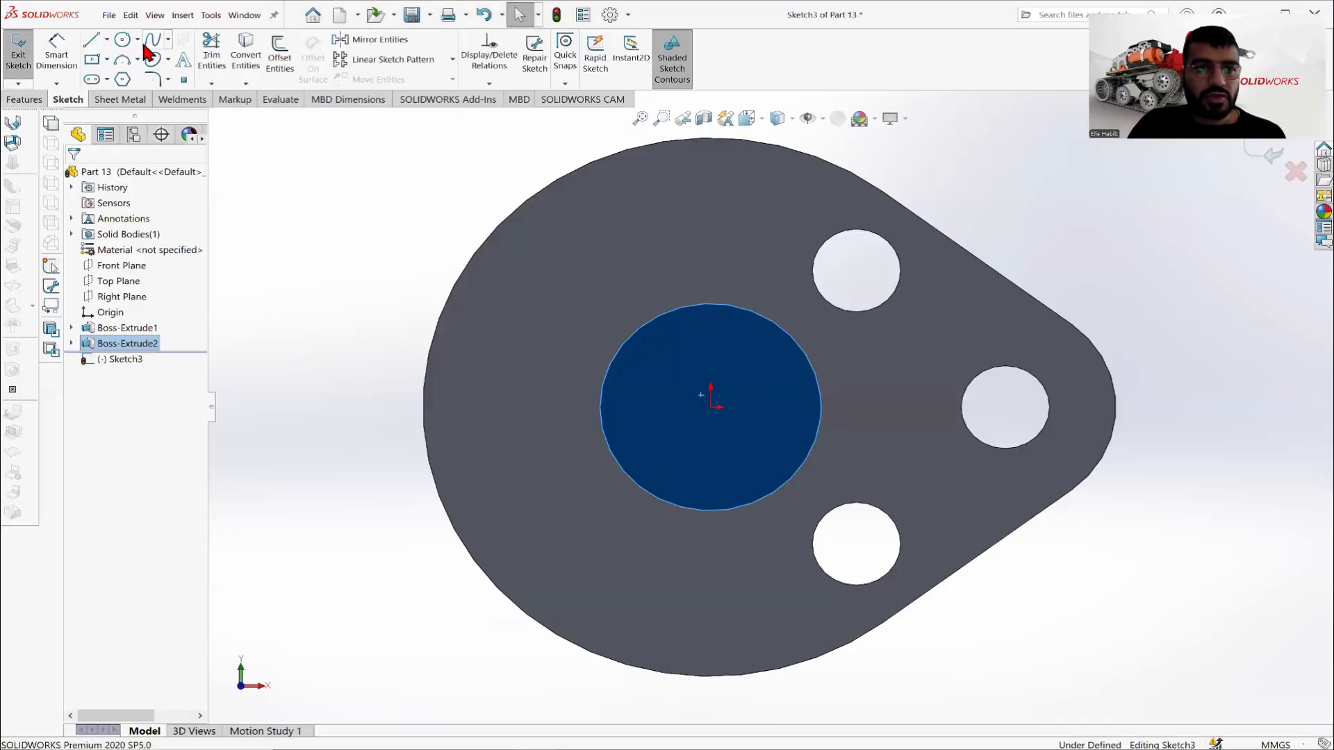
# Draw a circle about 16 mm in diameter centred on the origin on the cylinder's end face.
pyautogui.click(137, 39)
pyautogui.click(150, 59)
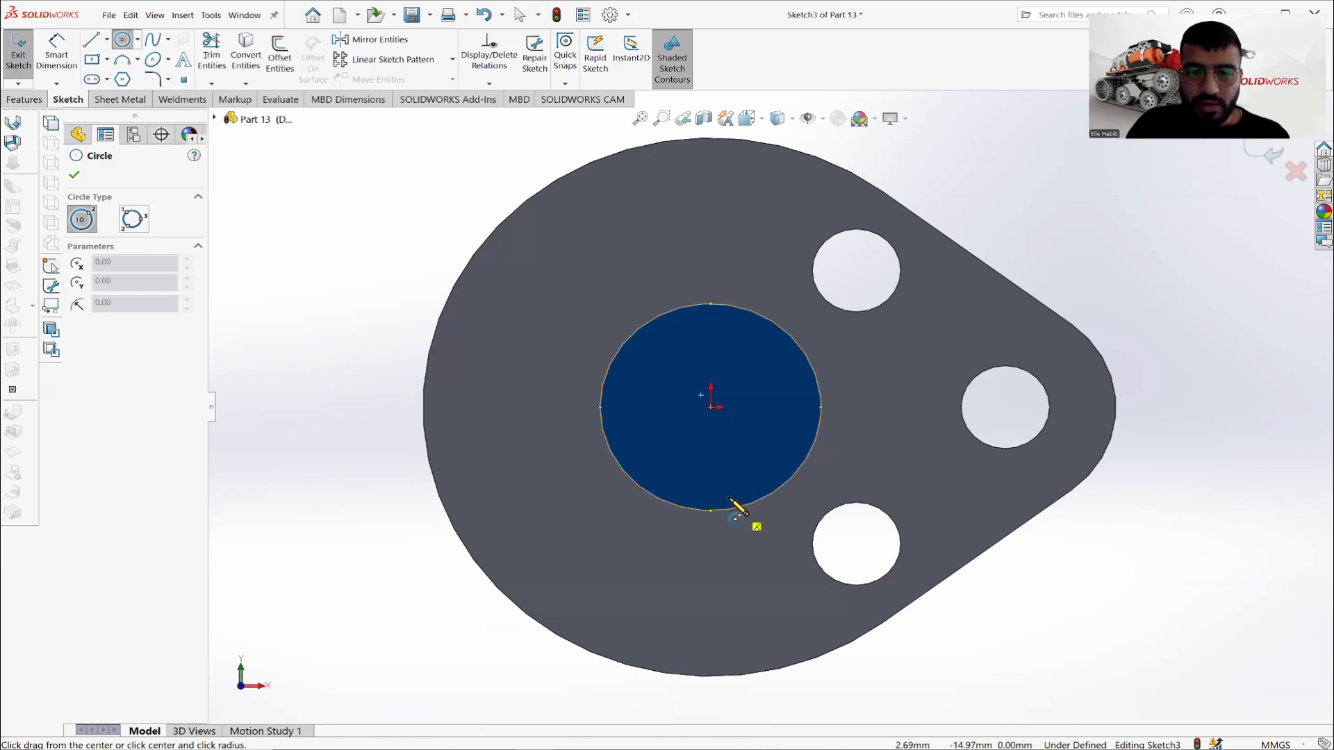
pyautogui.click(710, 406)
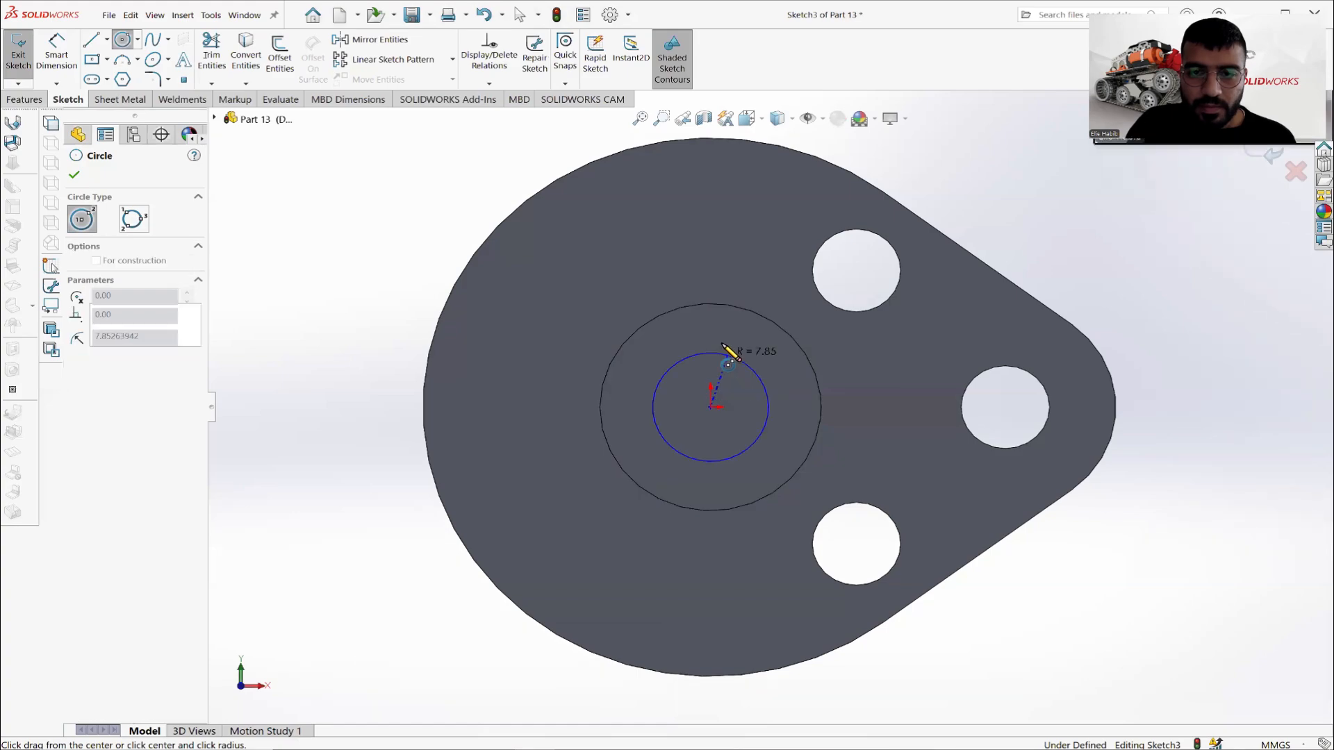
pyautogui.click(729, 355)
# Check the bore diameter in the reference drawing and dimension the inner circle to 20 mm in diameter.
pyautogui.rightClick(716, 331)
pyautogui.click(736, 342)
pyautogui.hotkey('alt', 'Tab')
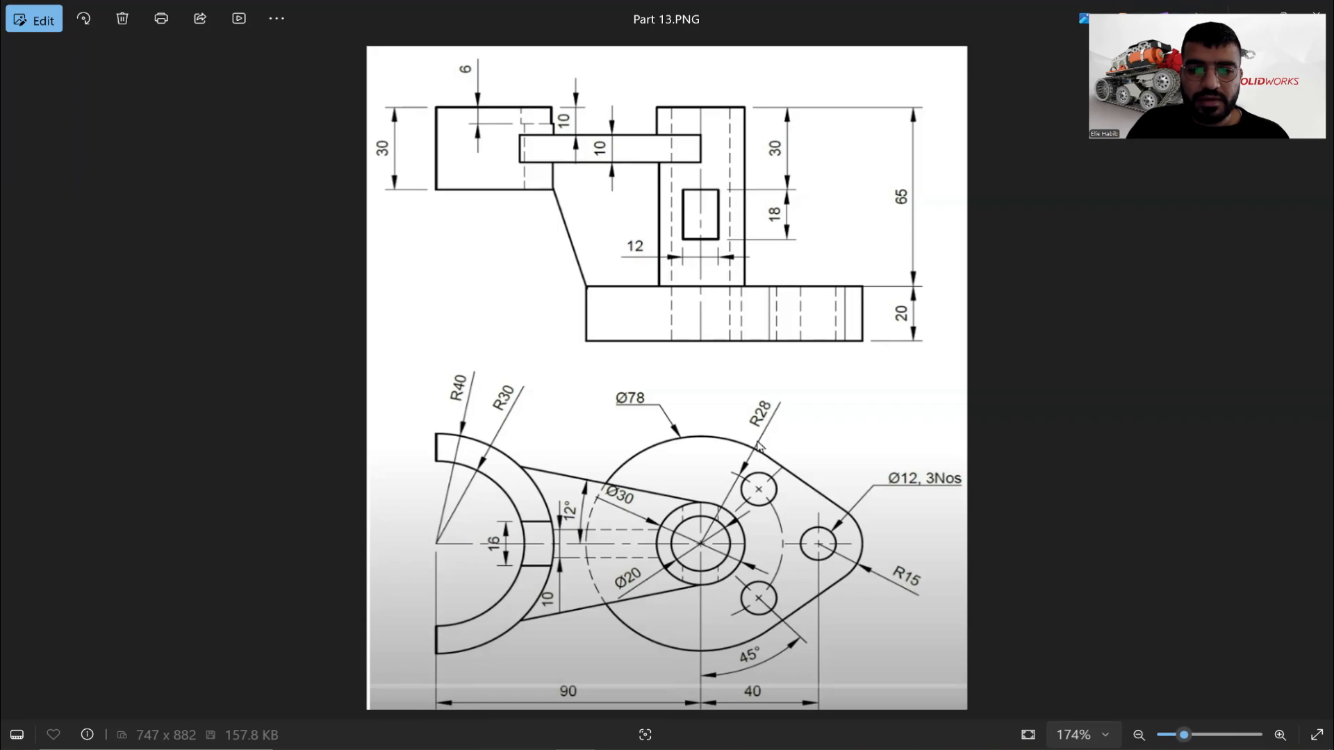
pyautogui.hotkey('alt', 'Tab')
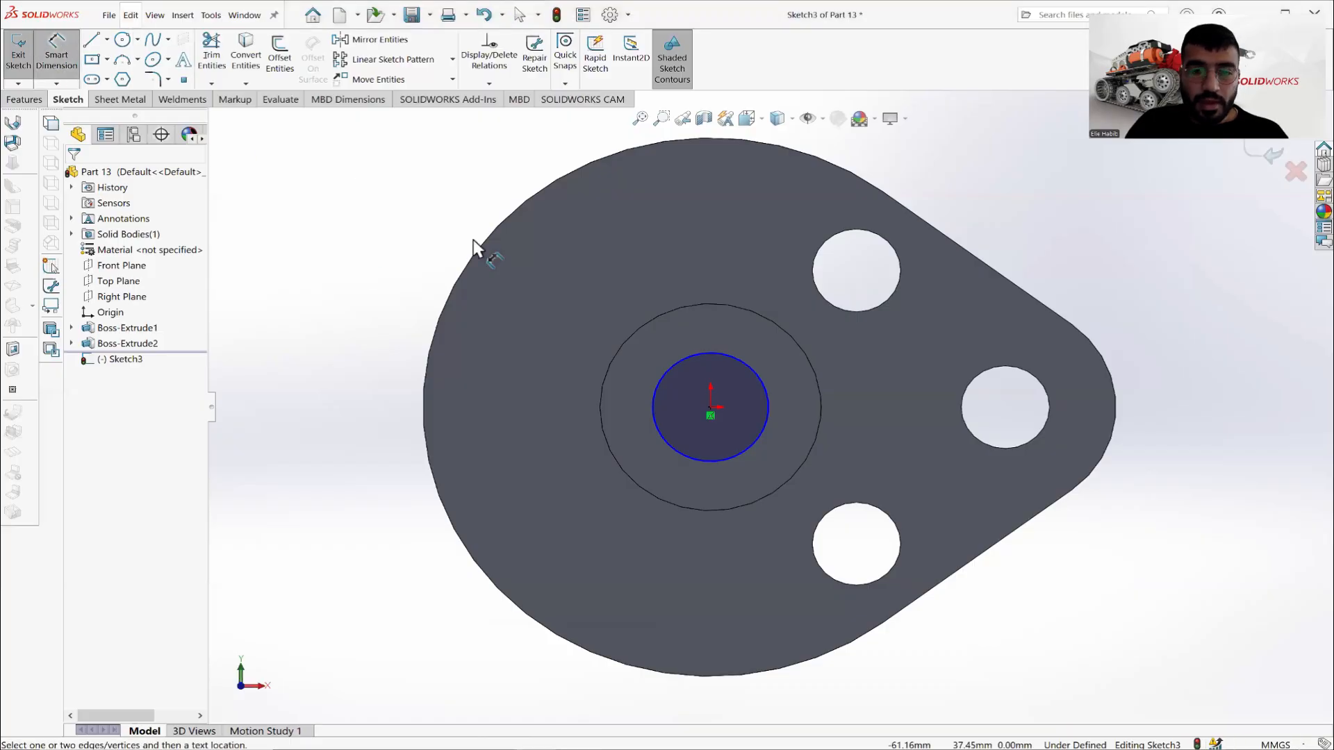
pyautogui.click(664, 377)
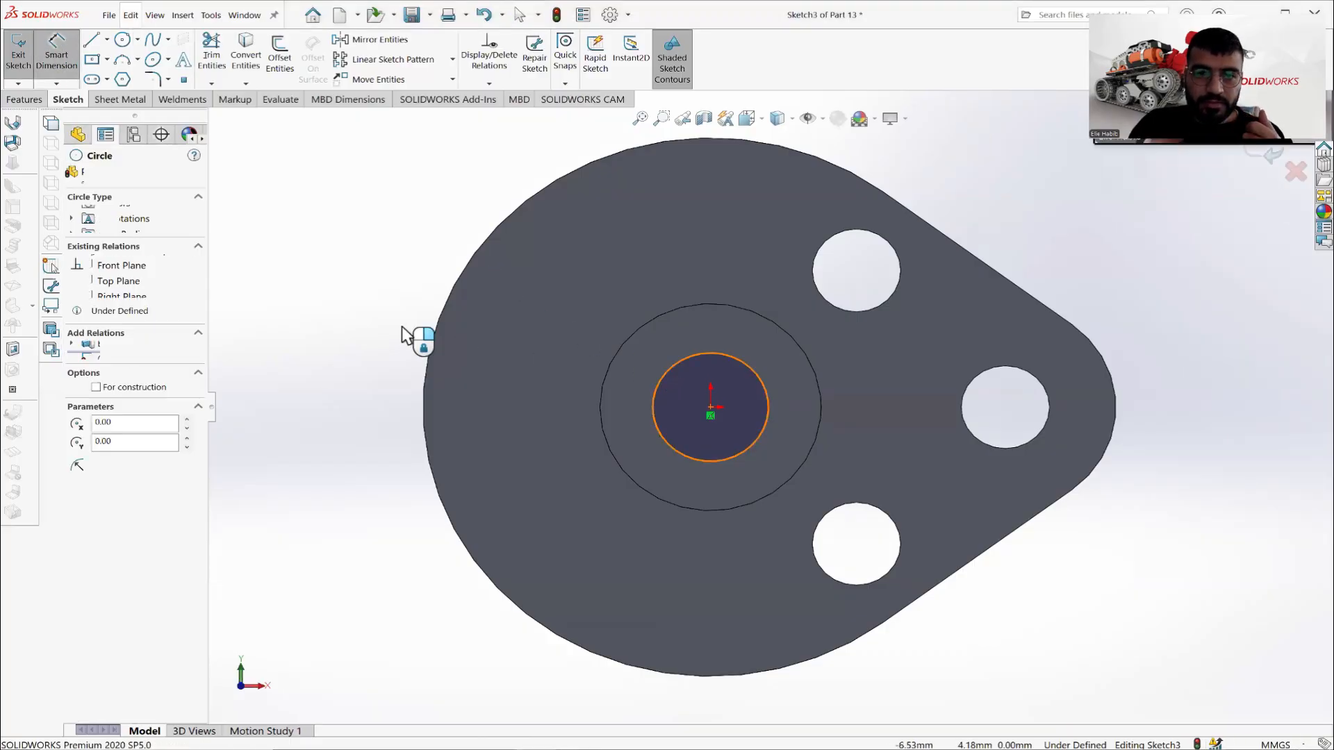
pyautogui.click(401, 332)
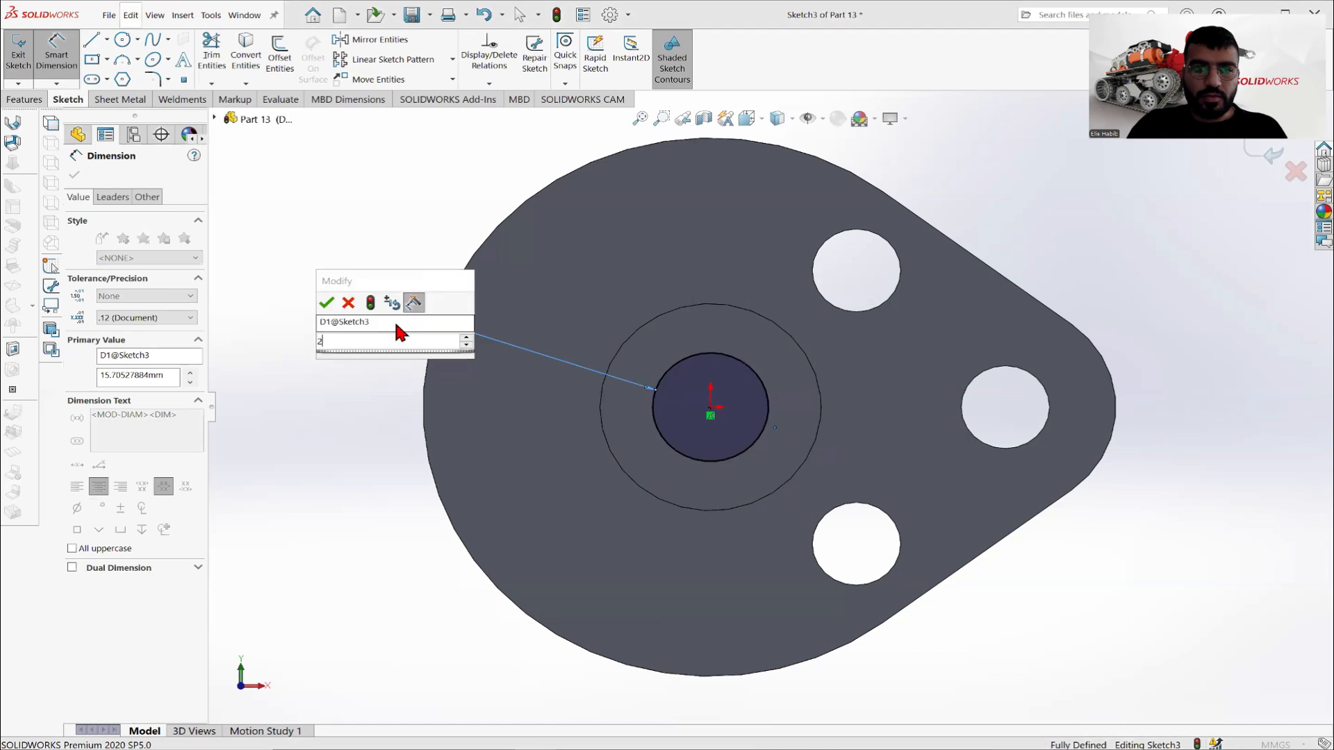
pyautogui.write('20')
pyautogui.press('Return')
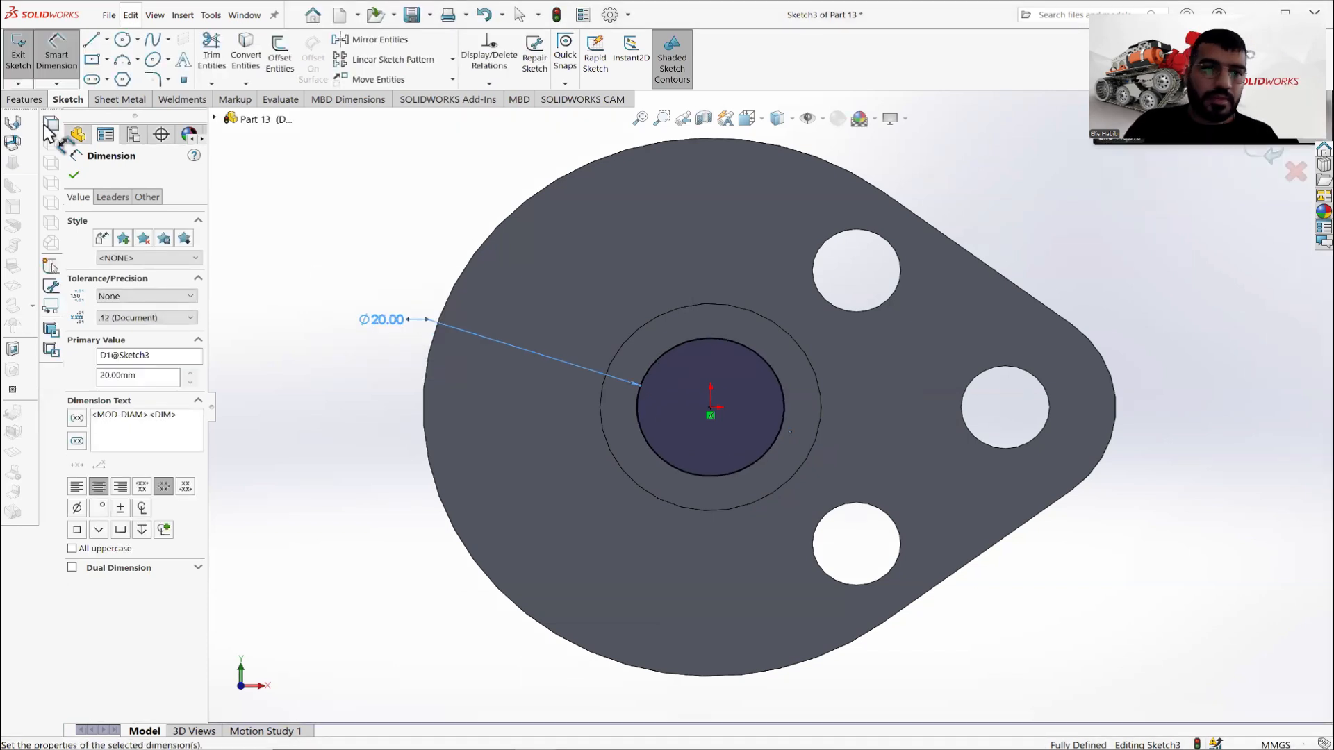
pyautogui.click(75, 175)
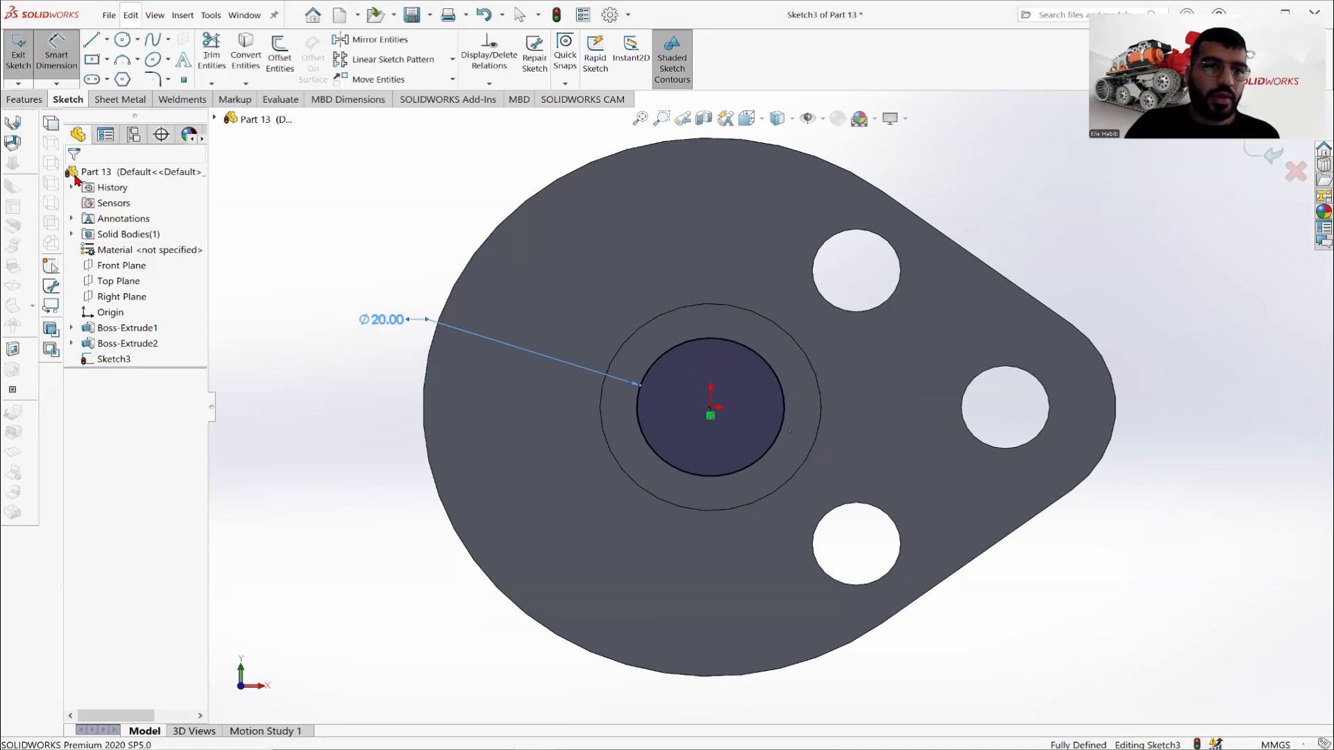
# Cut the 20 mm circle Through All down the cylinder and base plate, and save the part.
pyautogui.click(27, 100)
pyautogui.click(217, 56)
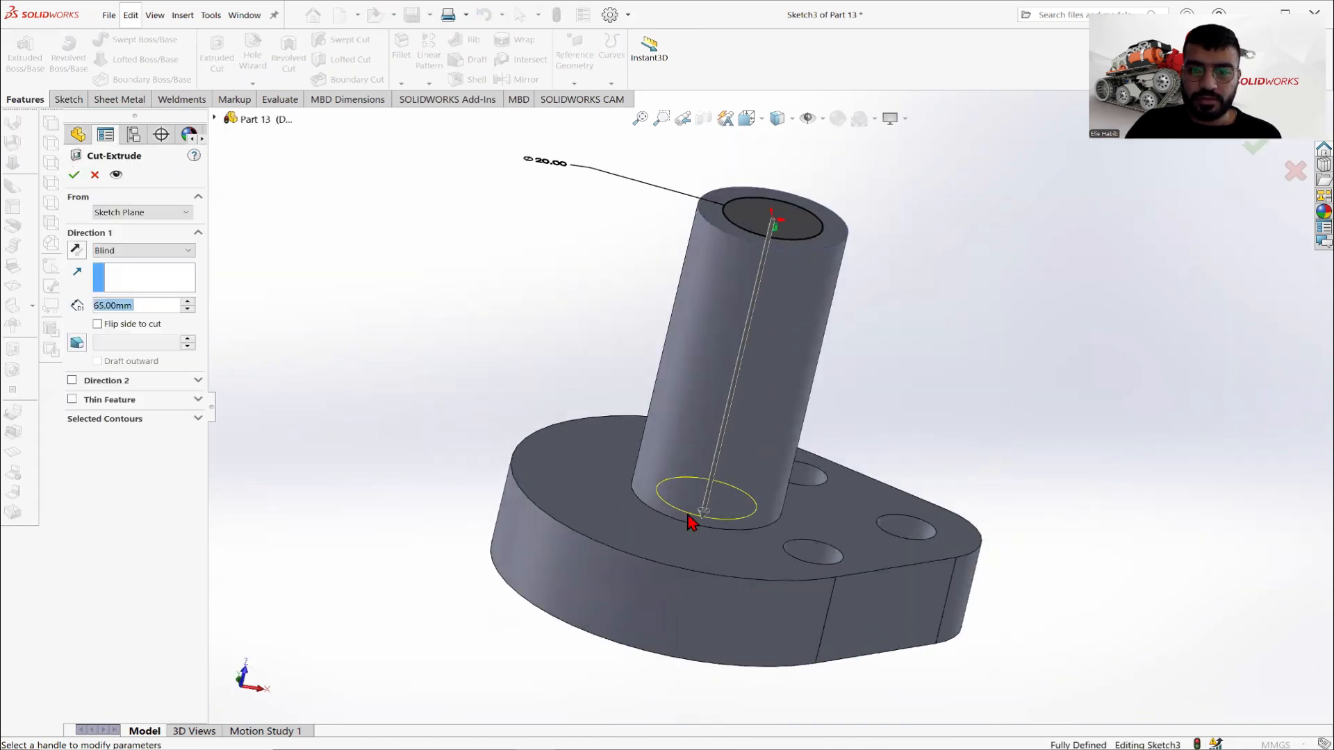
pyautogui.moveTo(735, 475); pyautogui.dragTo(701, 617)
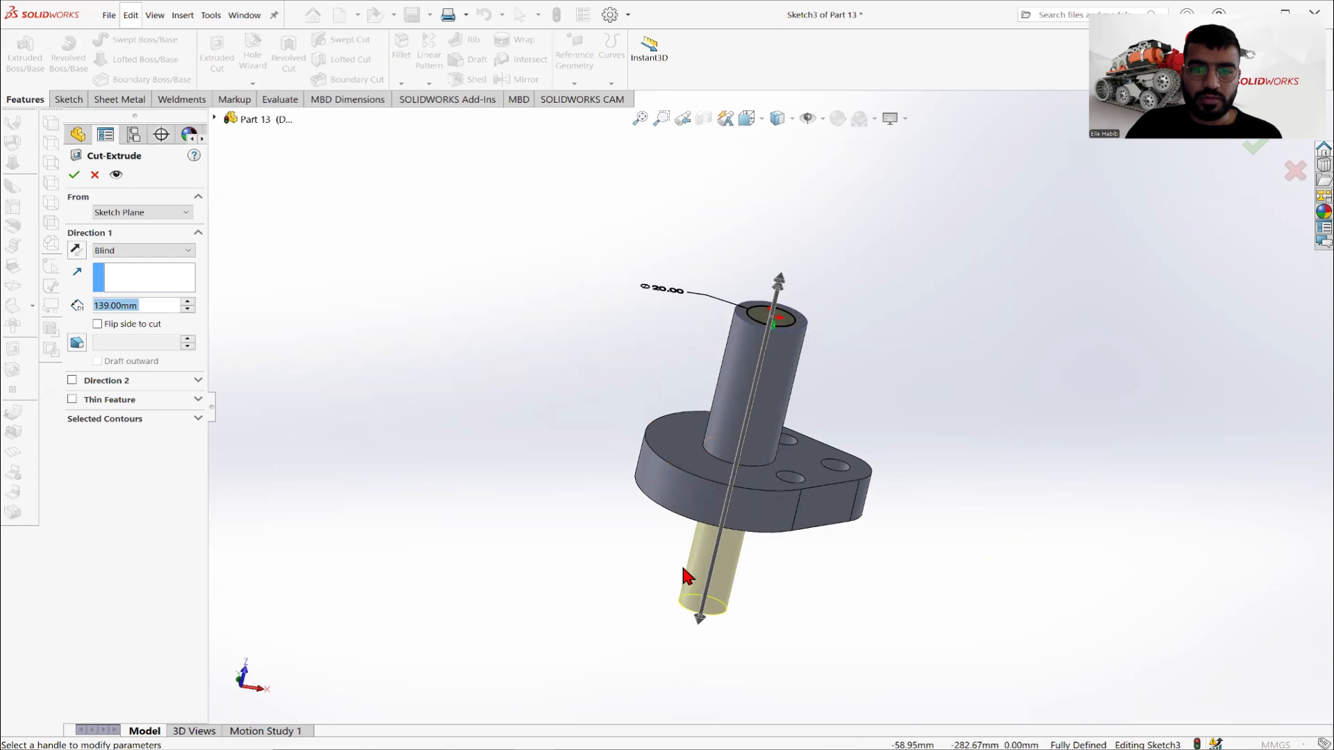
pyautogui.moveTo(700, 625); pyautogui.dragTo(715, 605)
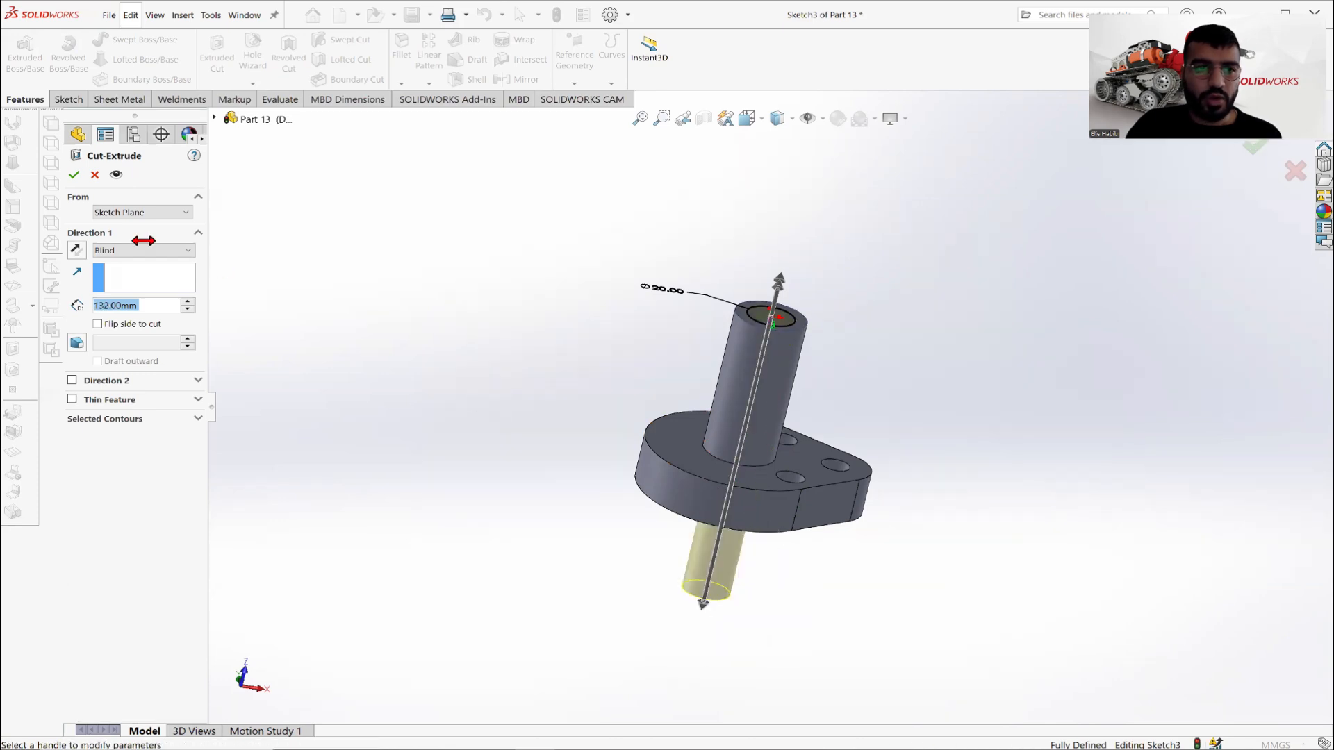
pyautogui.click(125, 252)
pyautogui.click(132, 273)
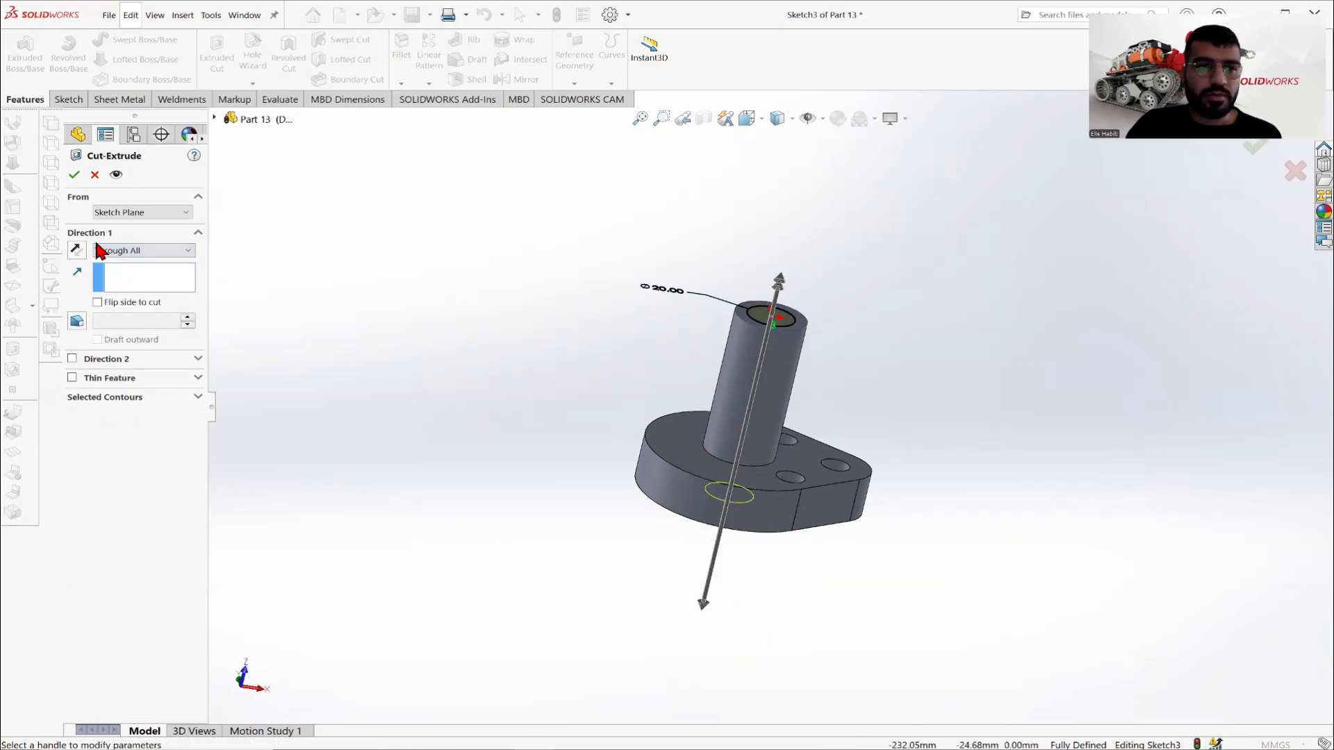
pyautogui.click(72, 176)
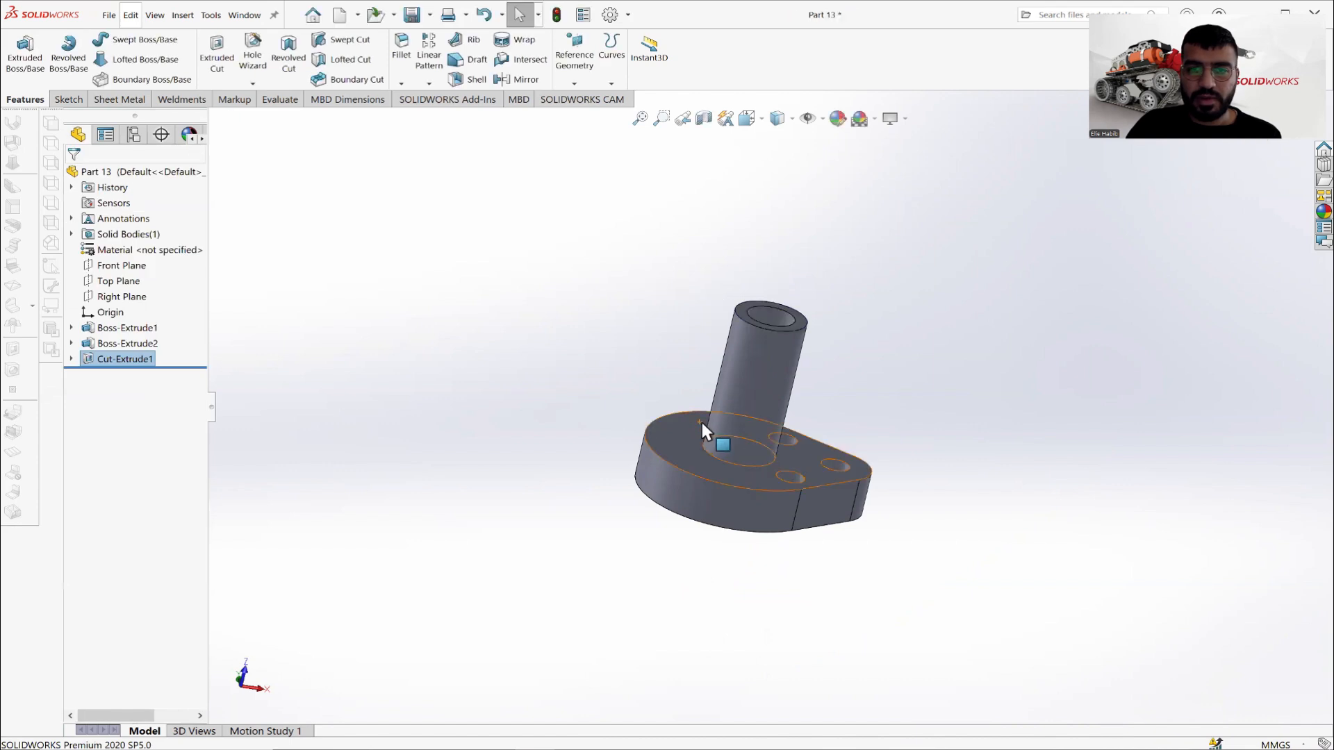
pyautogui.moveTo(767, 415); pyautogui.dragTo(786, 326, button='middle')
pyautogui.moveTo(747, 476); pyautogui.dragTo(748, 314, button='middle')
pyautogui.scroll(2, 747, 320)
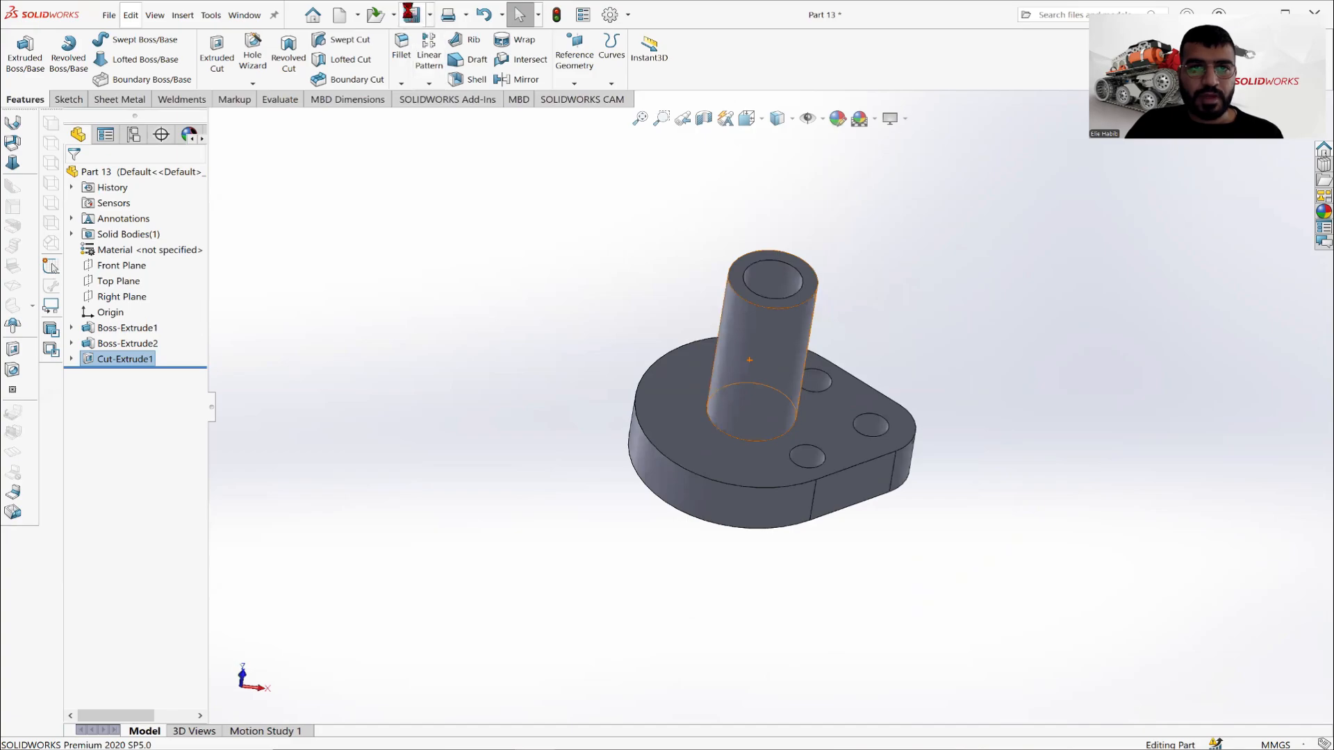
pyautogui.click(411, 14)
# Check the cylinder's rectangular window in the reference drawing and open a new sketch on the Top Plane, viewed normal with the cylinder upright.
pyautogui.click(531, 742)
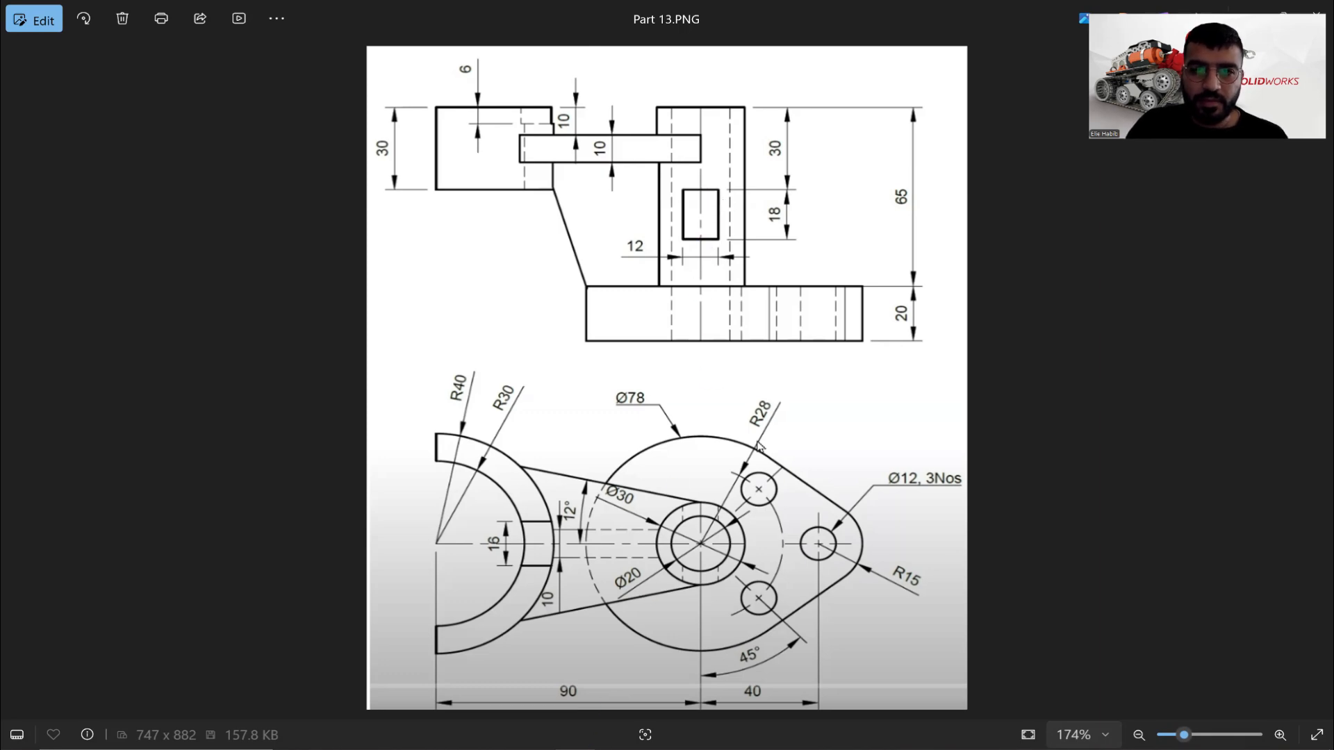
pyautogui.click(575, 744)
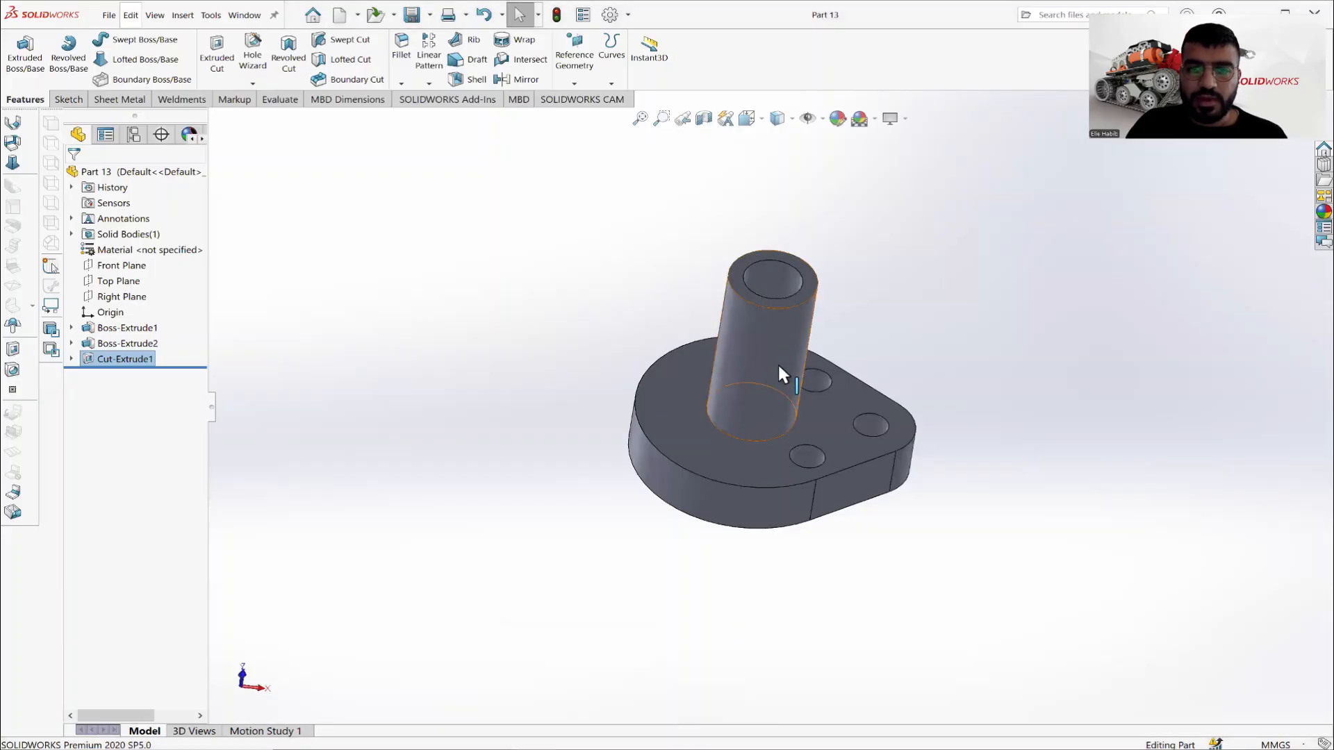
pyautogui.moveTo(778, 362); pyautogui.dragTo(739, 332, button='middle')
pyautogui.click(575, 745)
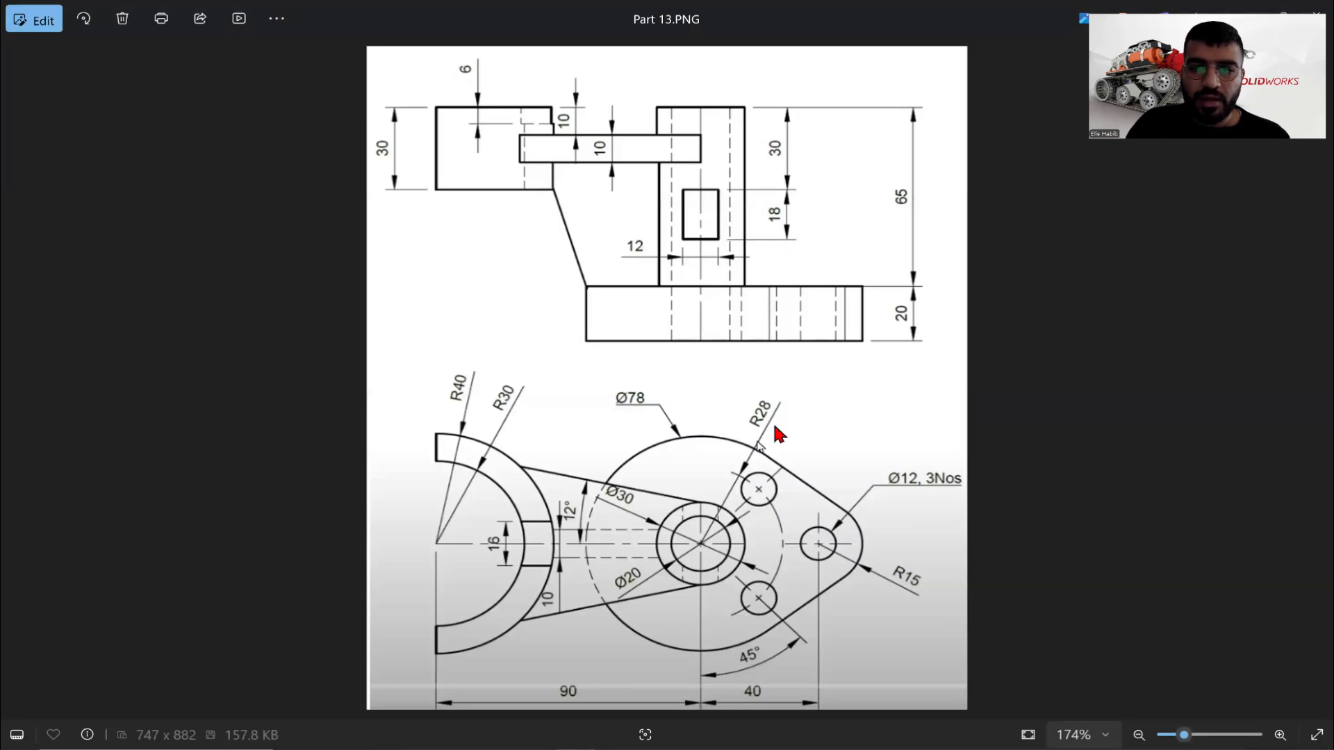
pyautogui.hotkey('alt', 'Tab')
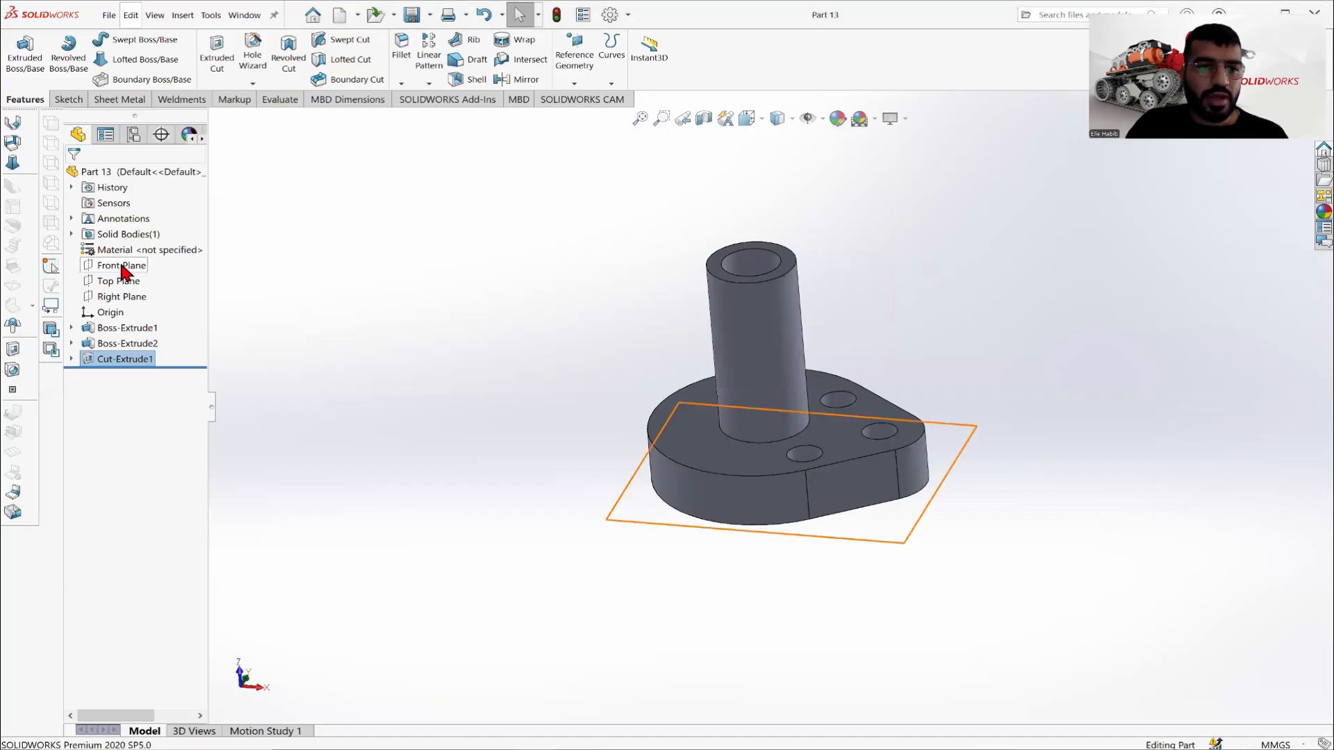
pyautogui.click(114, 280)
pyautogui.moveTo(740, 329)
pyautogui.mouseDown(button='middle')
pyautogui.moveTo(762, 439)
pyautogui.moveTo(765, 361)
pyautogui.moveTo(747, 311)
pyautogui.mouseUp(button='middle')
pyautogui.rightClick(134, 281)
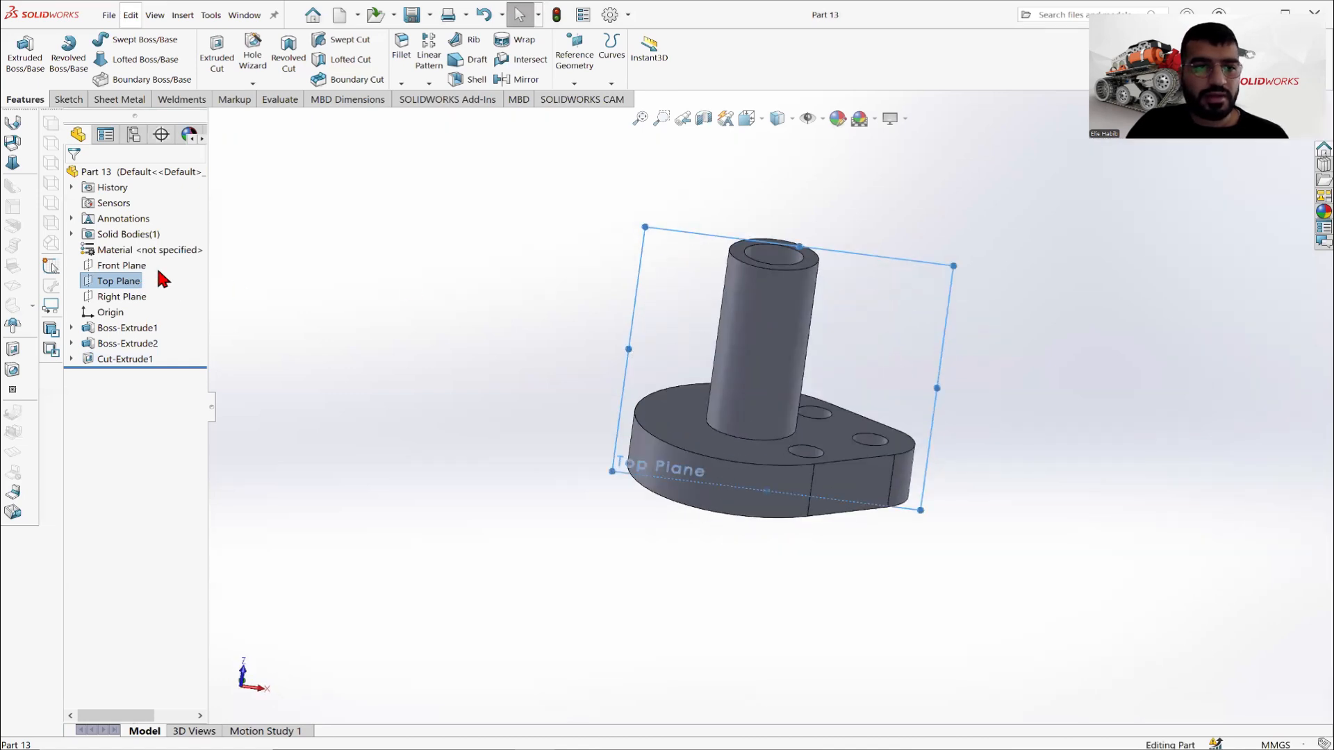
pyautogui.click(169, 266)
pyautogui.rightClick(727, 257)
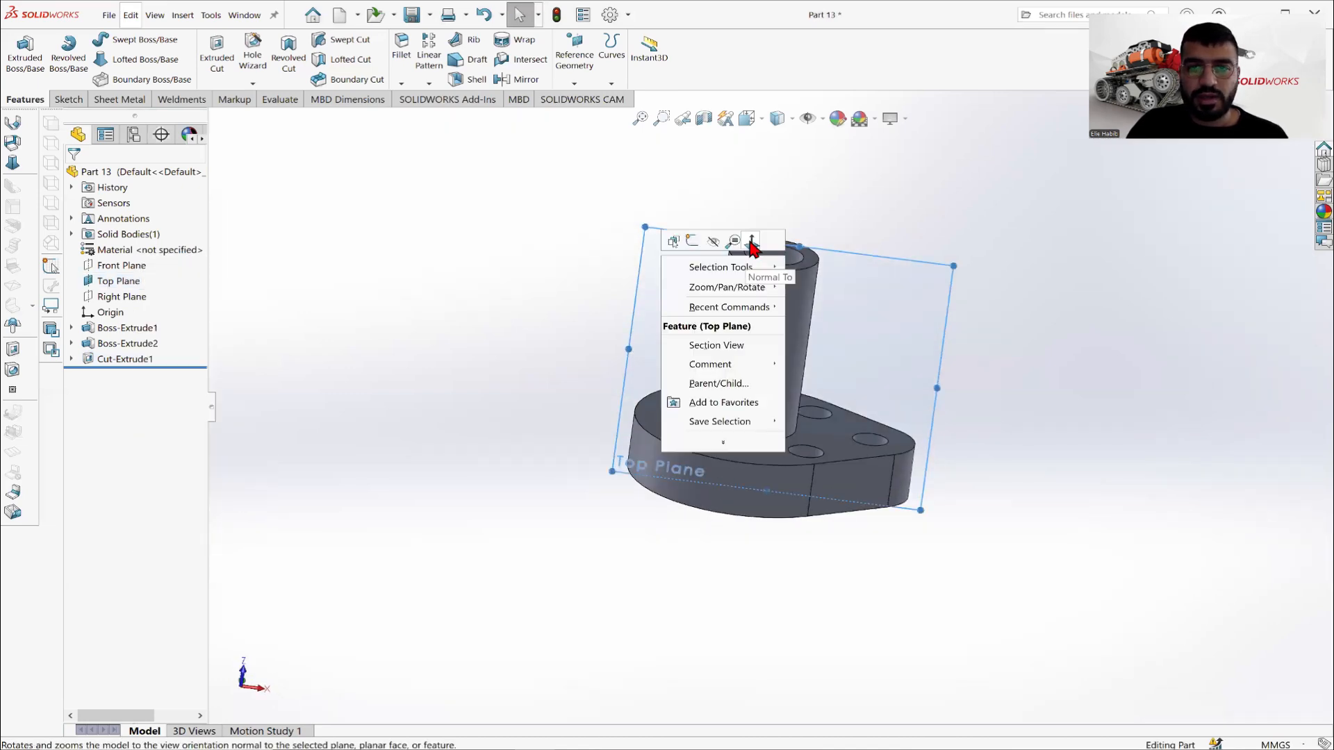
pyautogui.click(749, 242)
pyautogui.rightClick(556, 386)
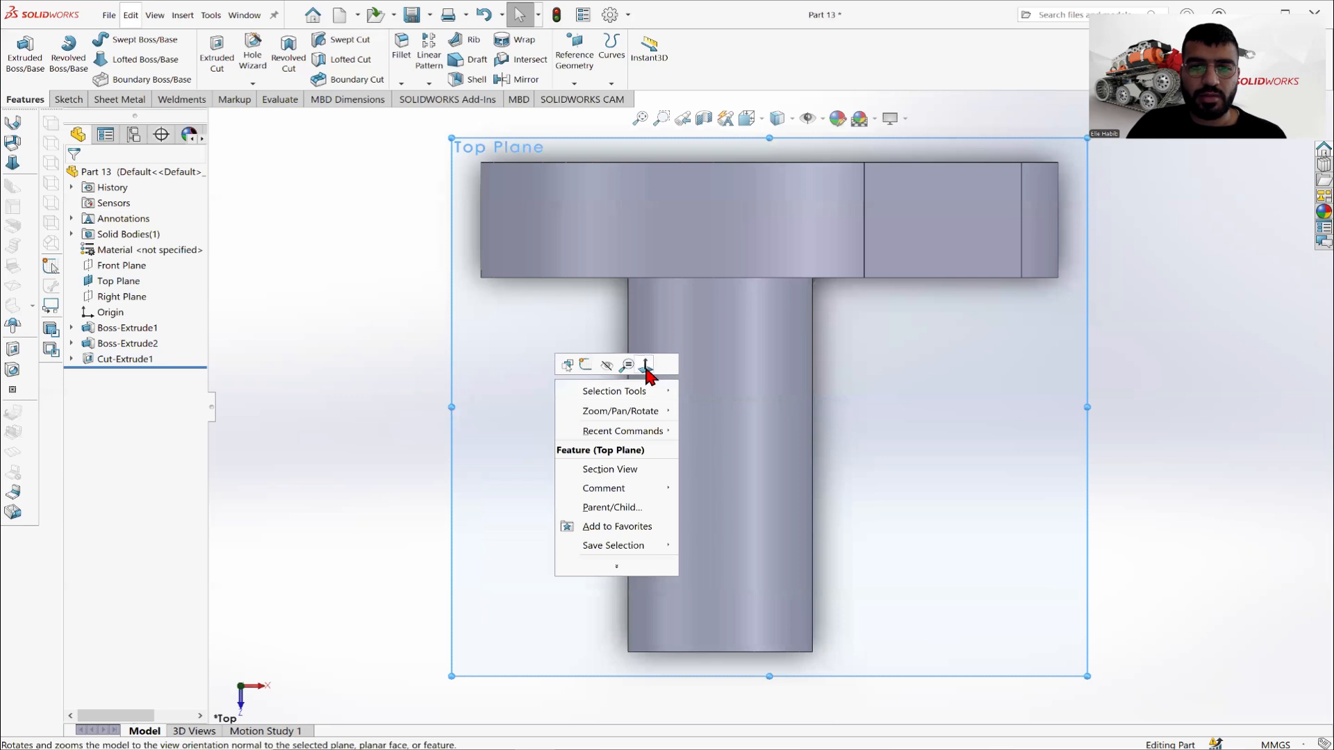
pyautogui.click(667, 367)
pyautogui.click(68, 99)
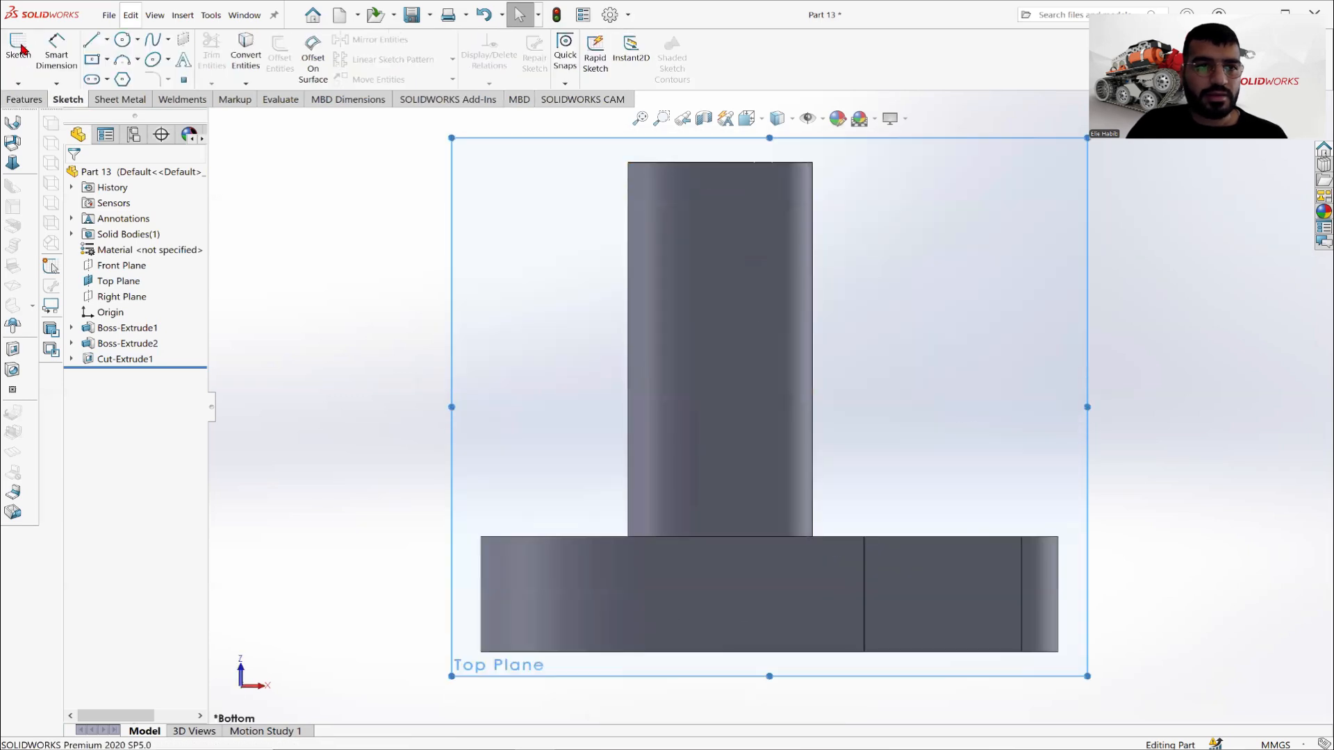
pyautogui.click(18, 59)
# Draw a center rectangle about 16 mm wide and 23 mm high on the cylinder, centred above the origin.
pyautogui.click(108, 60)
pyautogui.click(129, 94)
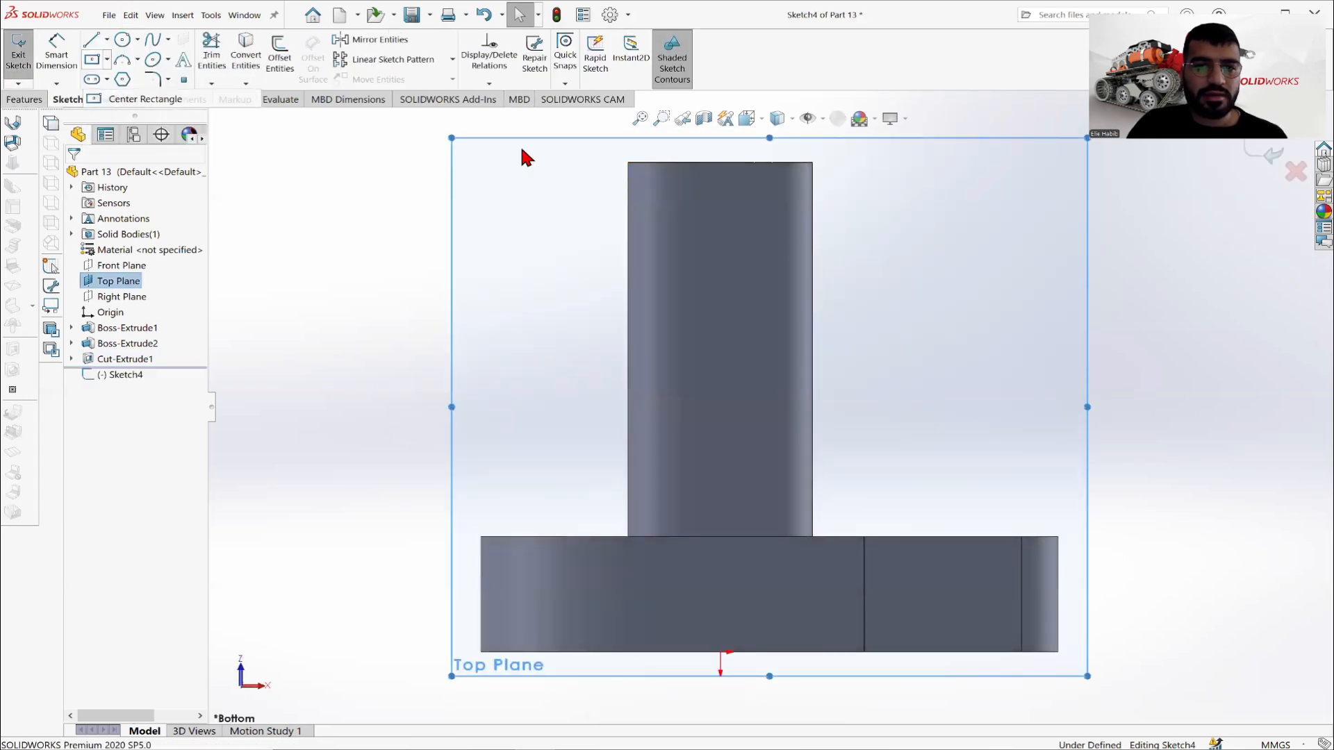
pyautogui.click(720, 384)
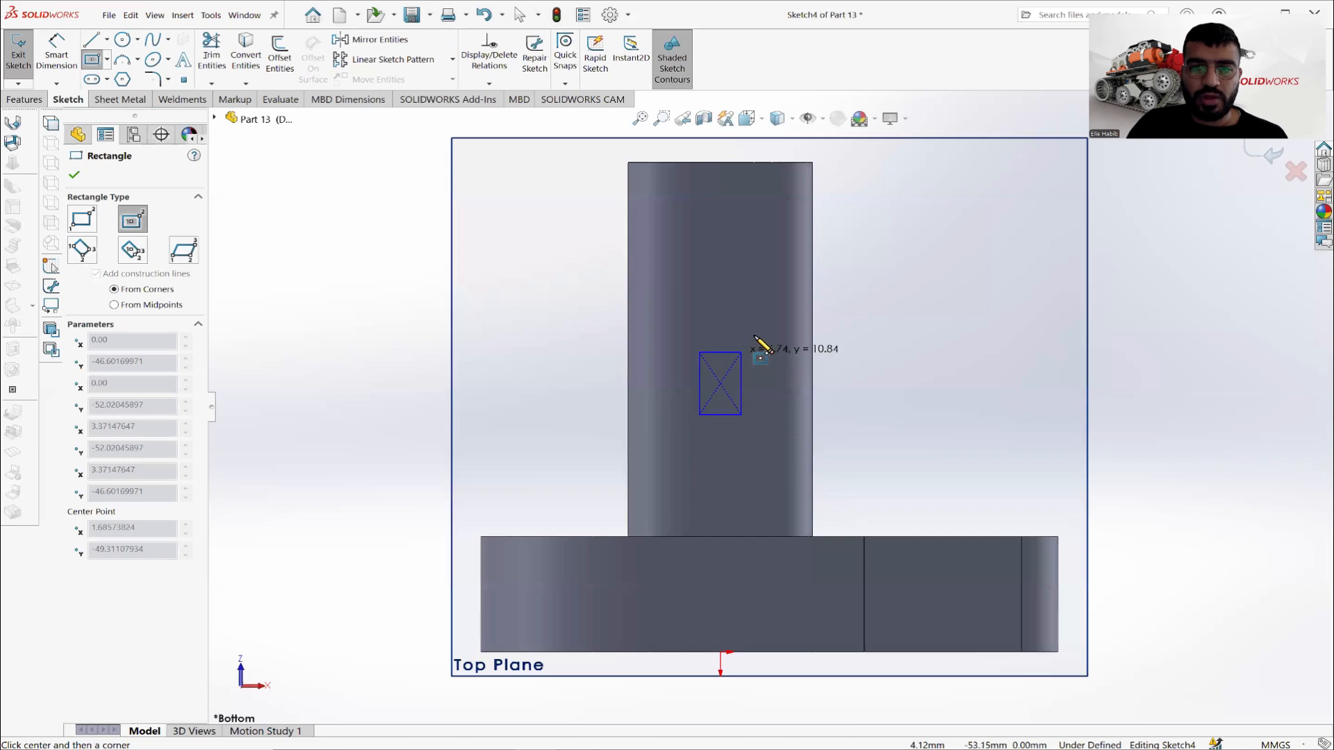
pyautogui.click(769, 320)
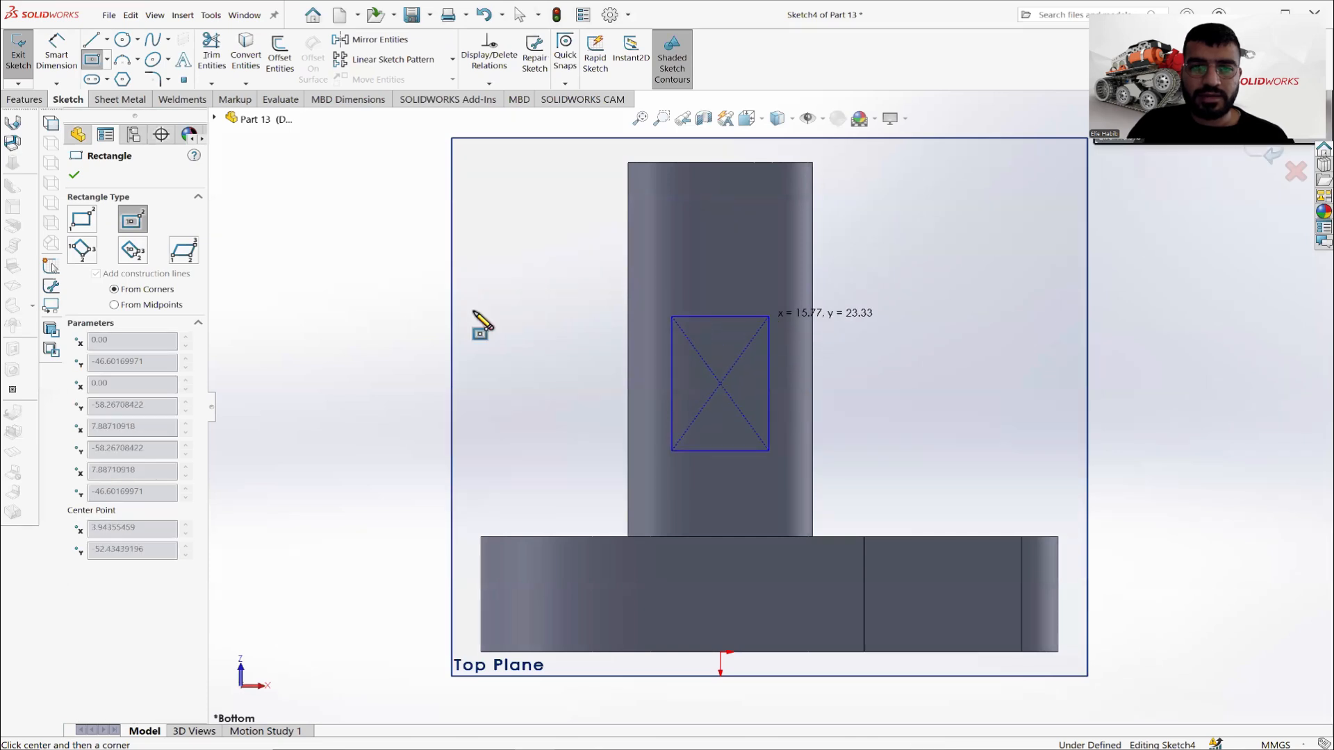
# Finish the rectangle and check the cylinder window's width and height in the reference drawing.
pyautogui.rightClick(340, 306)
pyautogui.click(372, 311)
pyautogui.rightClick(121, 282)
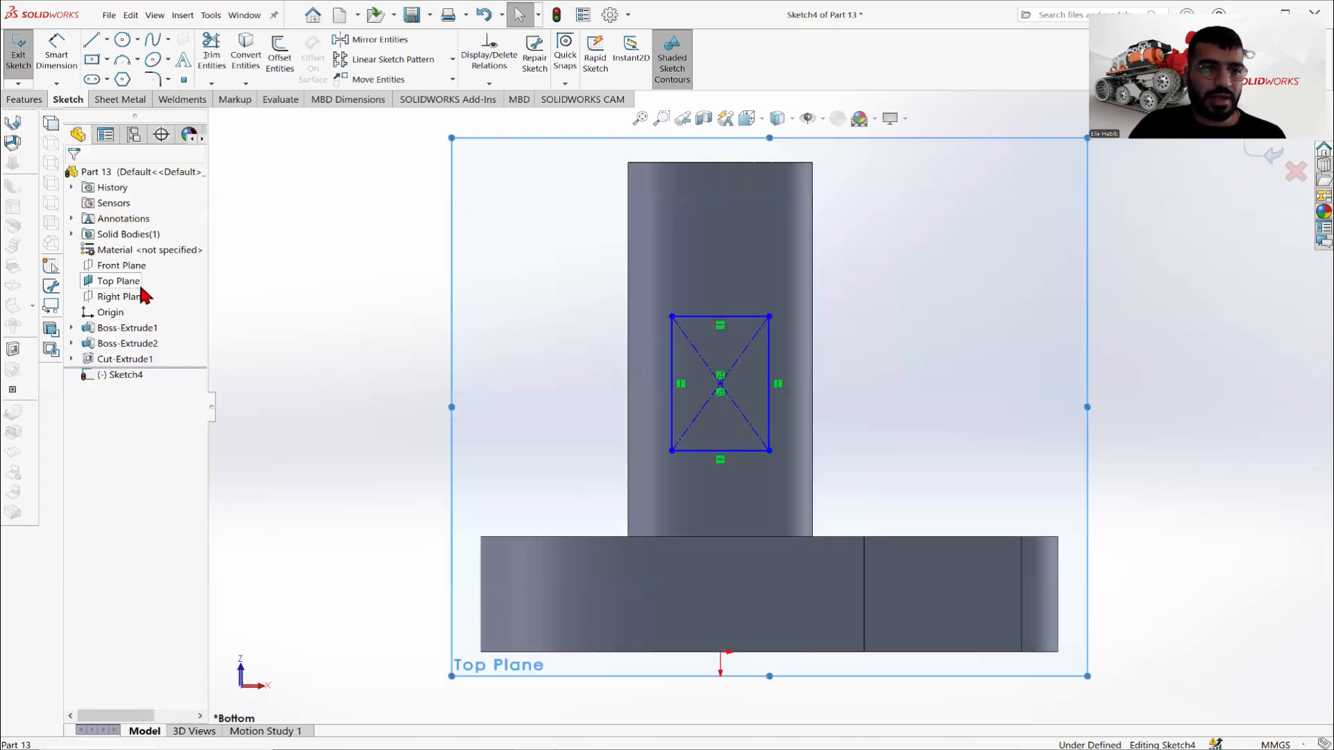
pyautogui.click(151, 267)
pyautogui.hotkey('alt', 'Tab')
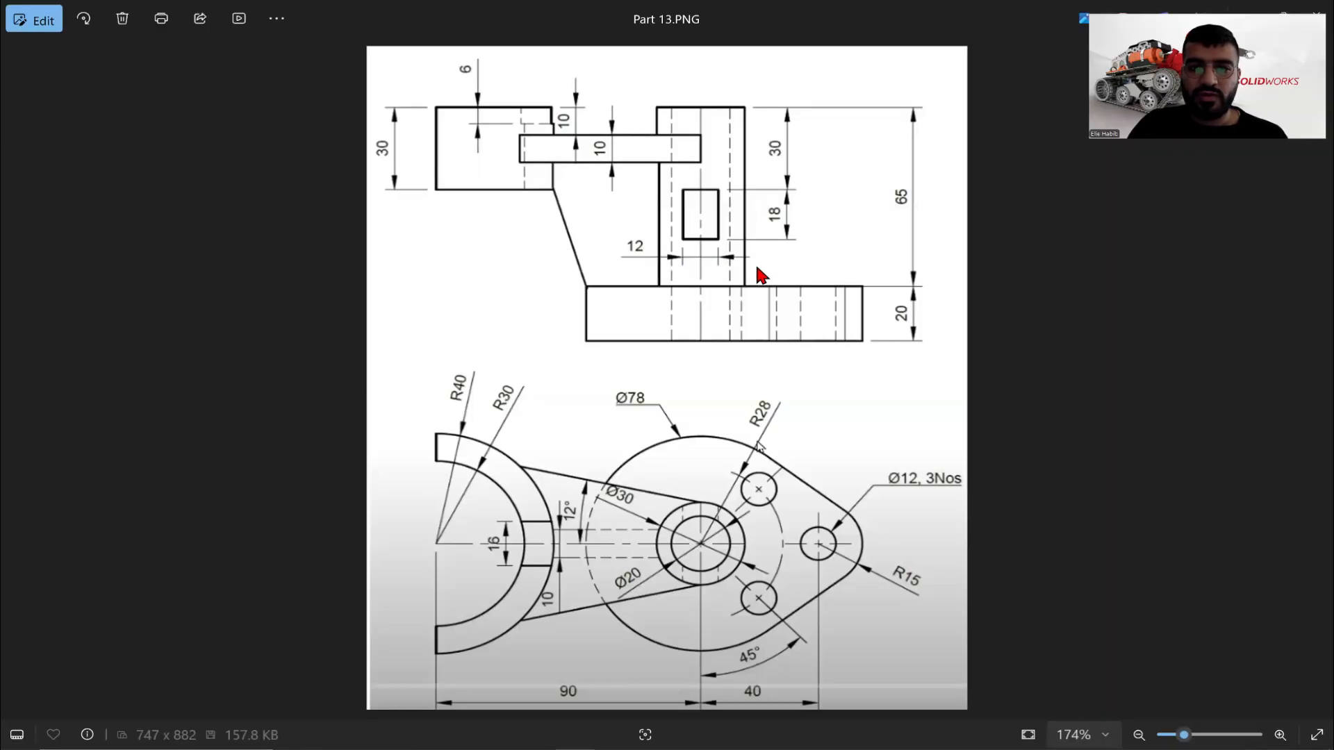
pyautogui.hotkey('alt', 'Tab')
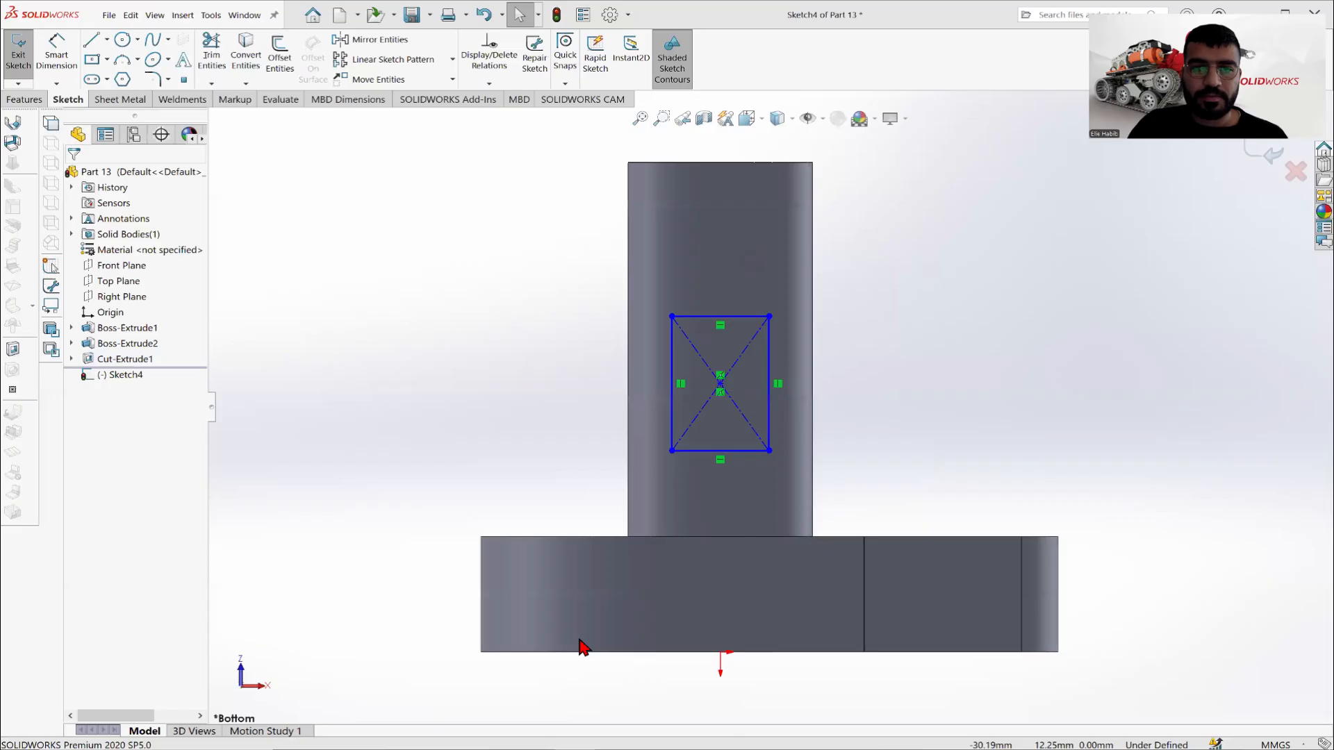
# Dimension the window rectangle to 12 mm wide and 18 mm high.
pyautogui.click(57, 54)
pyautogui.click(737, 452)
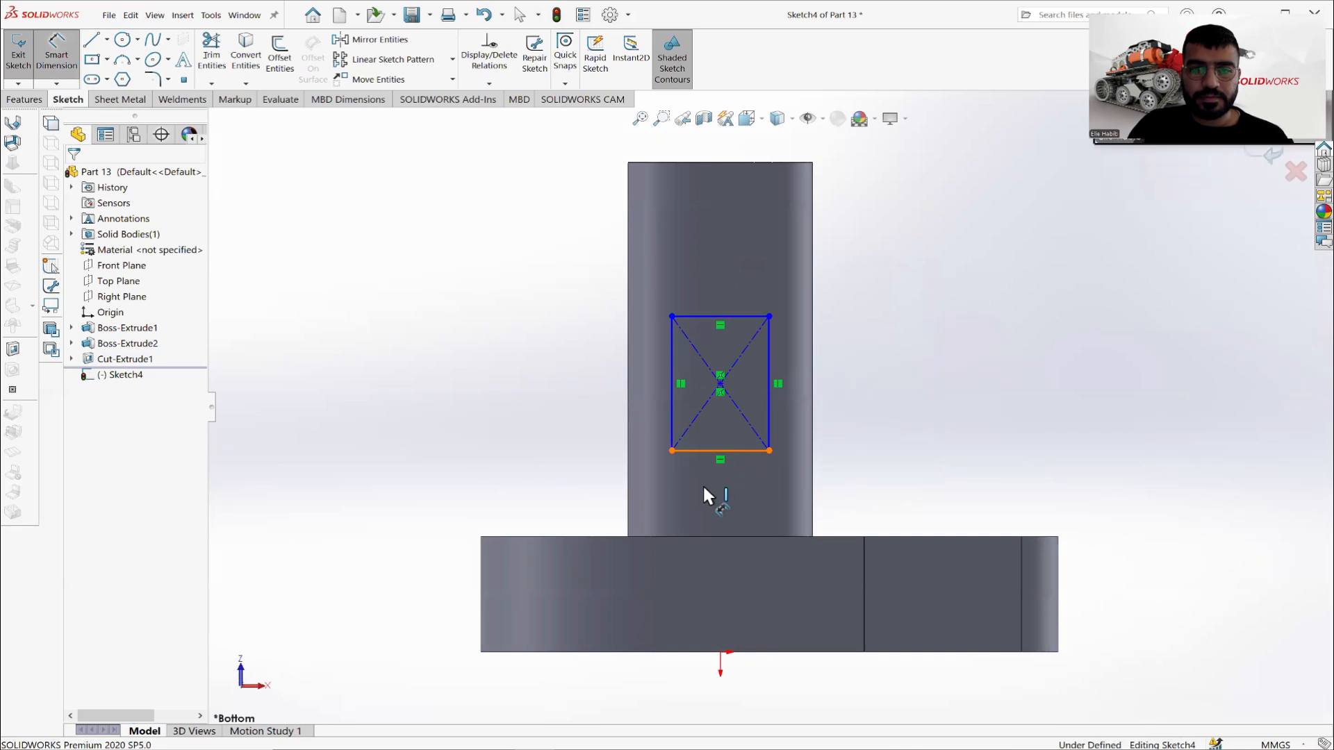
pyautogui.click(567, 490)
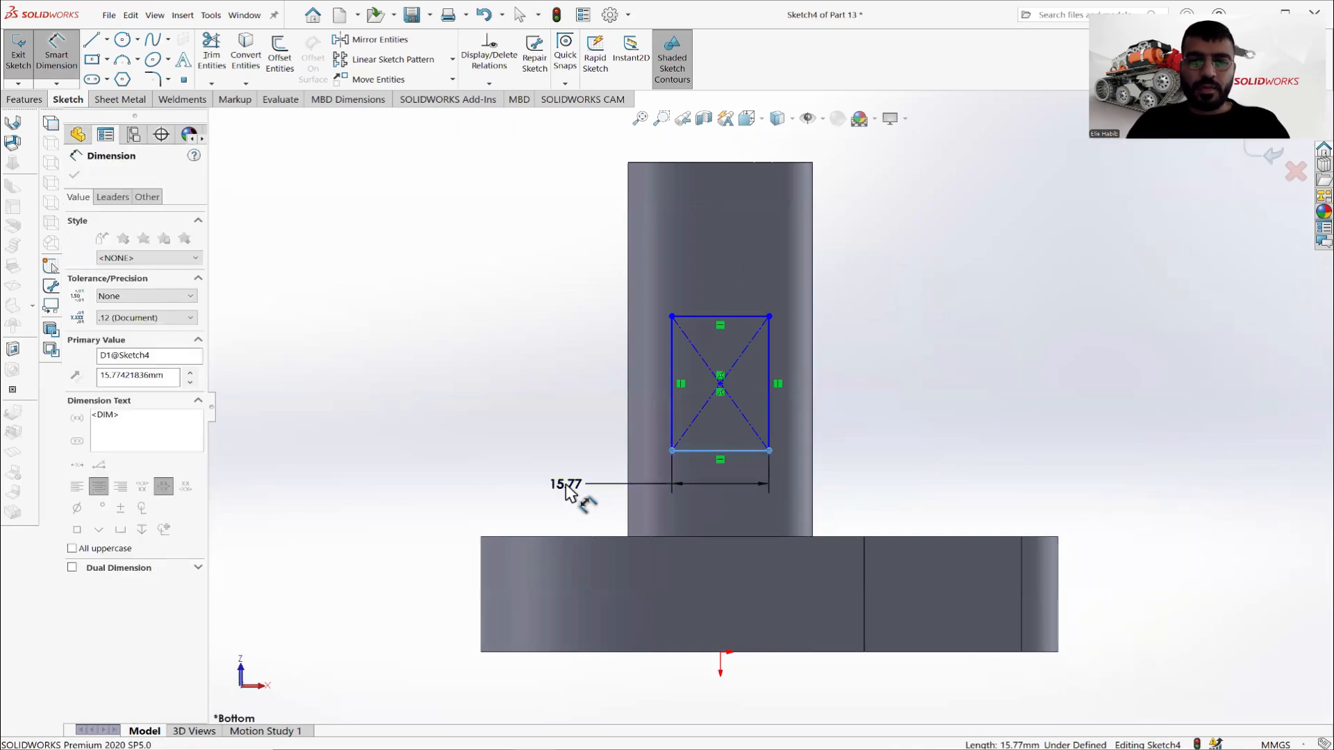
pyautogui.press('Return')
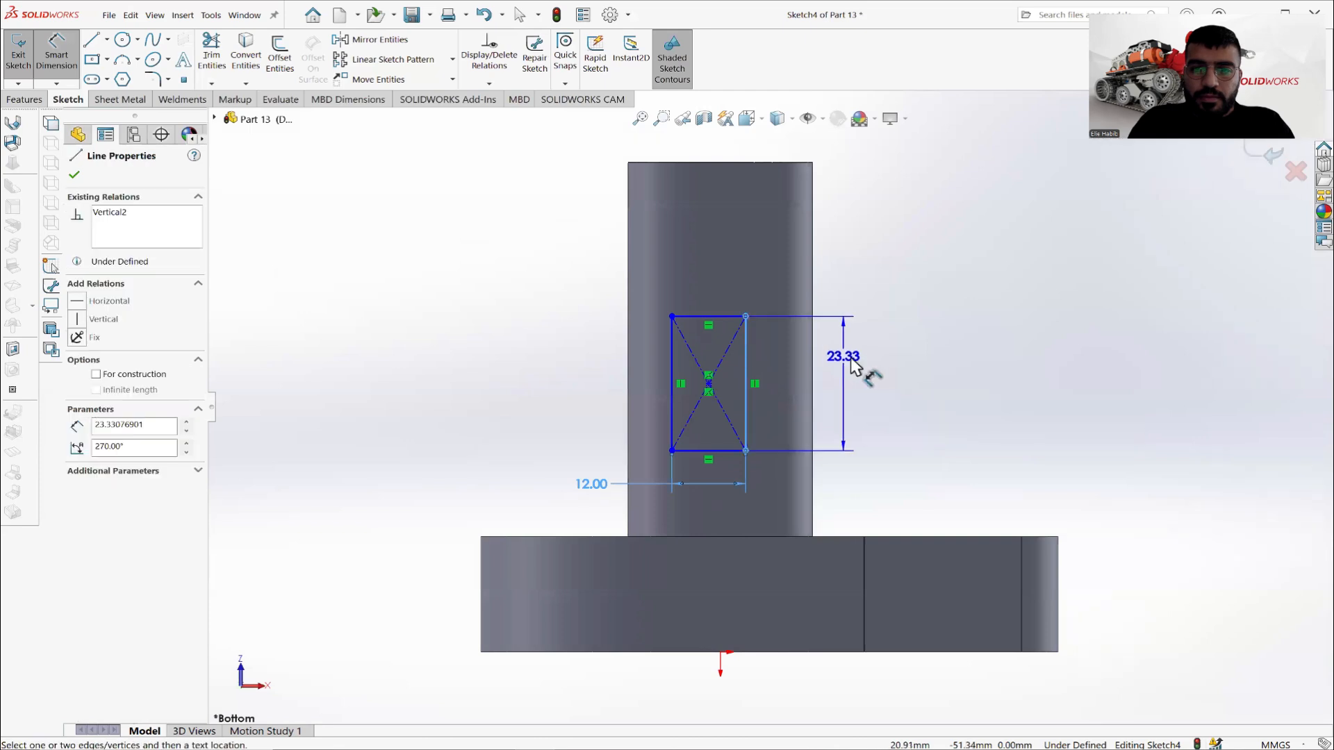
pyautogui.click(854, 362)
pyautogui.click(856, 366)
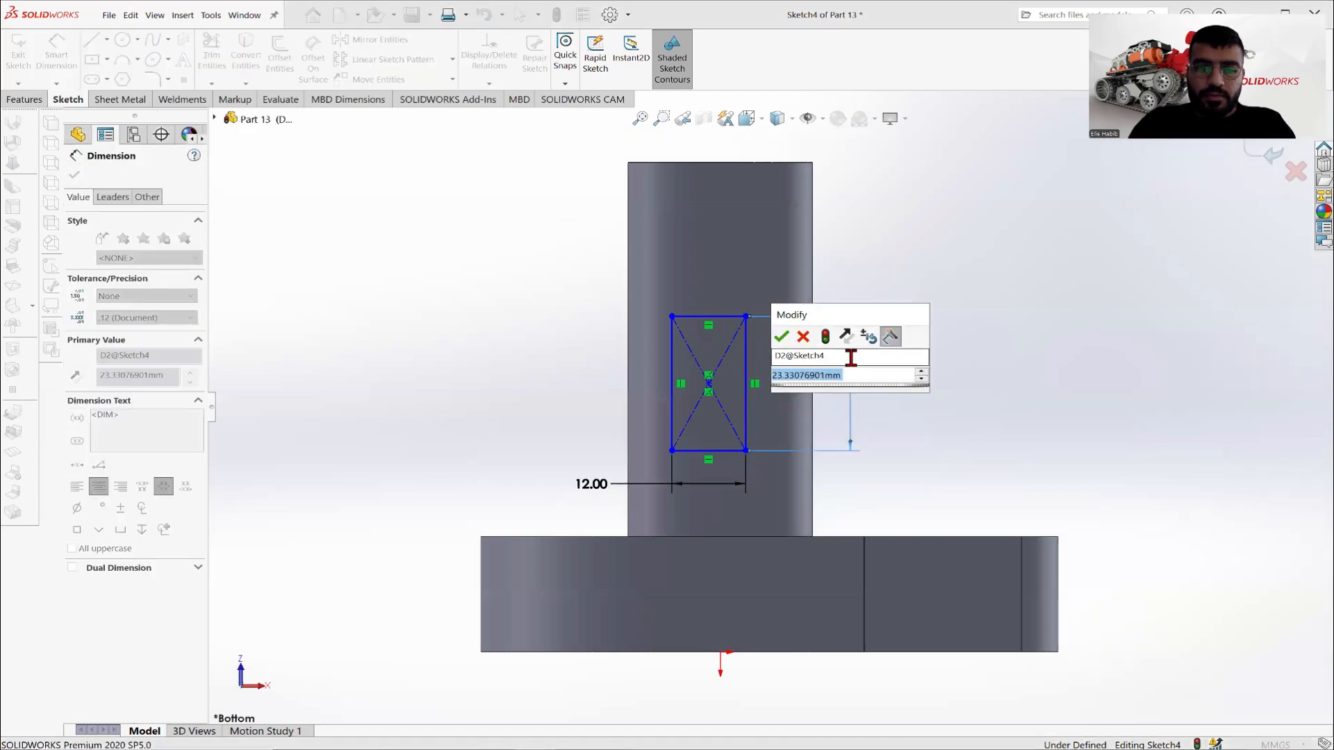
pyautogui.write('18')
pyautogui.press('Return')
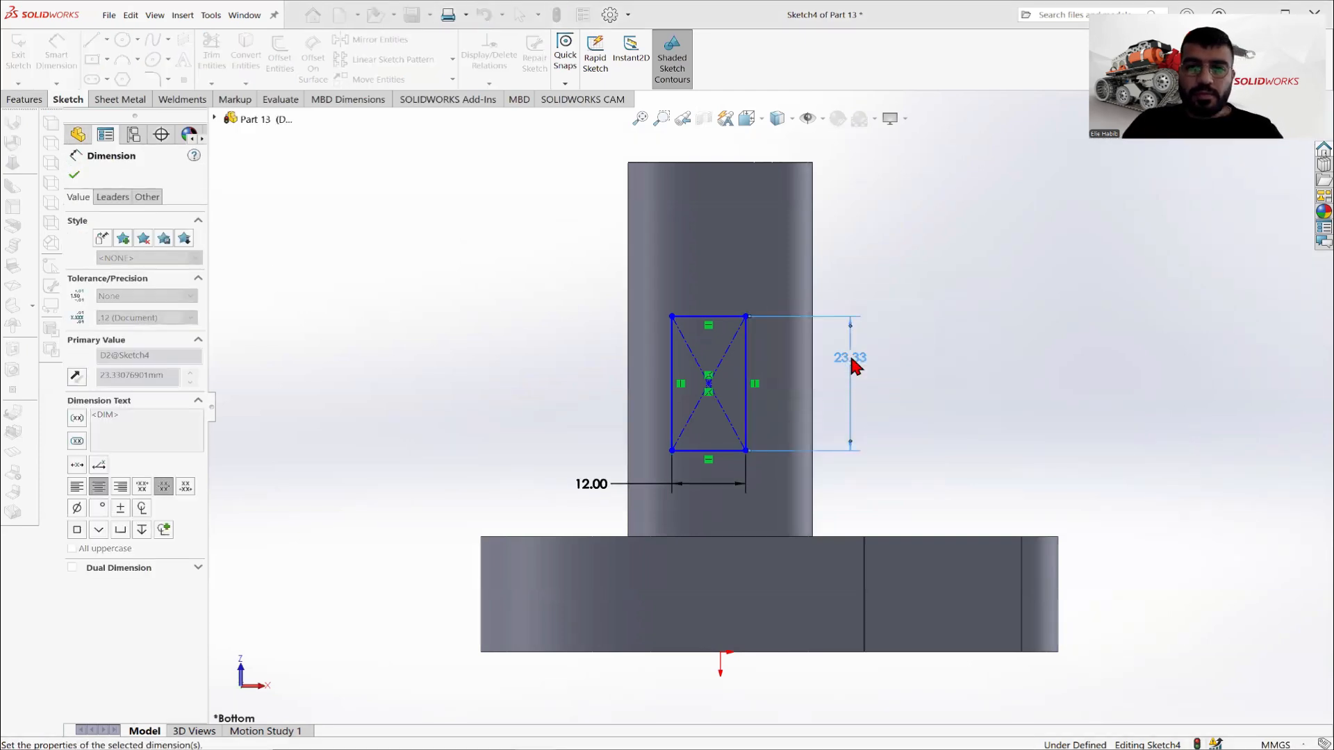
pyautogui.click(74, 175)
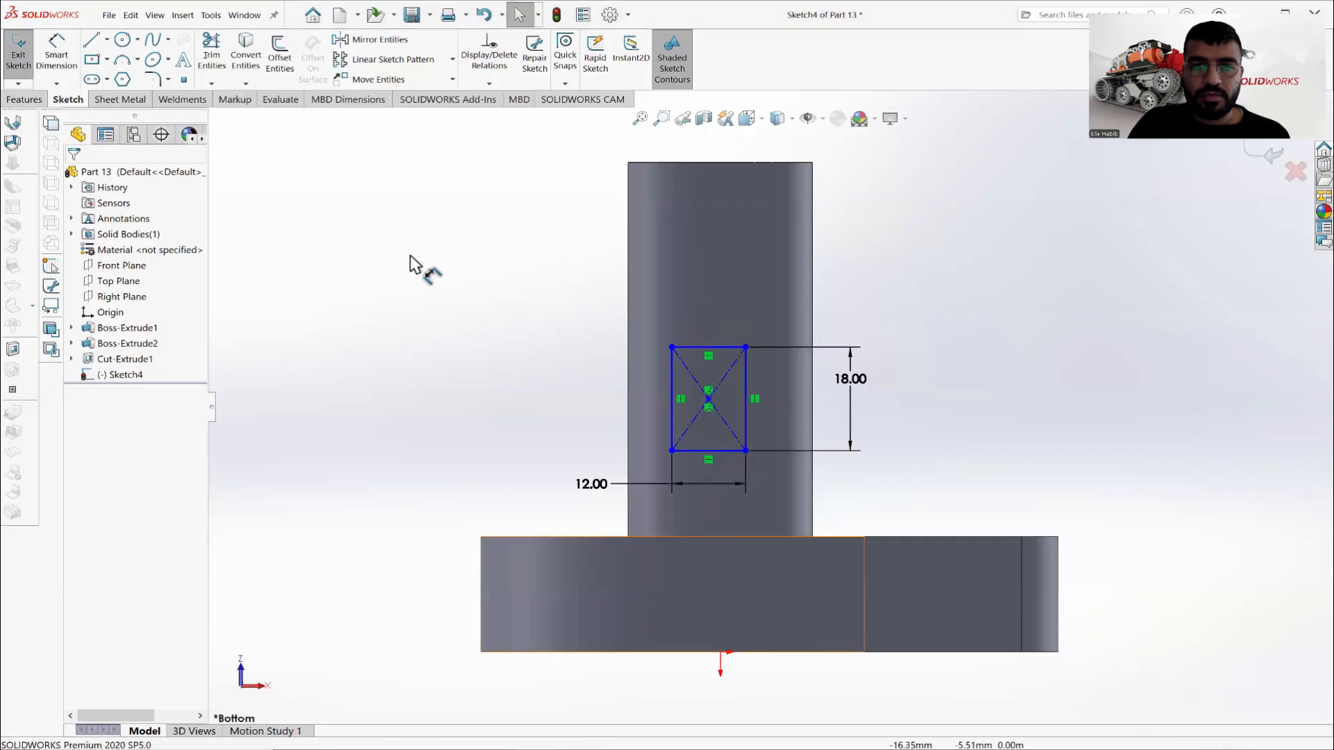
# Draw a construction line from the centre of the cylinder's top edge to the rectangle's centre and make it vertical.
pyautogui.click(107, 39)
pyautogui.click(125, 79)
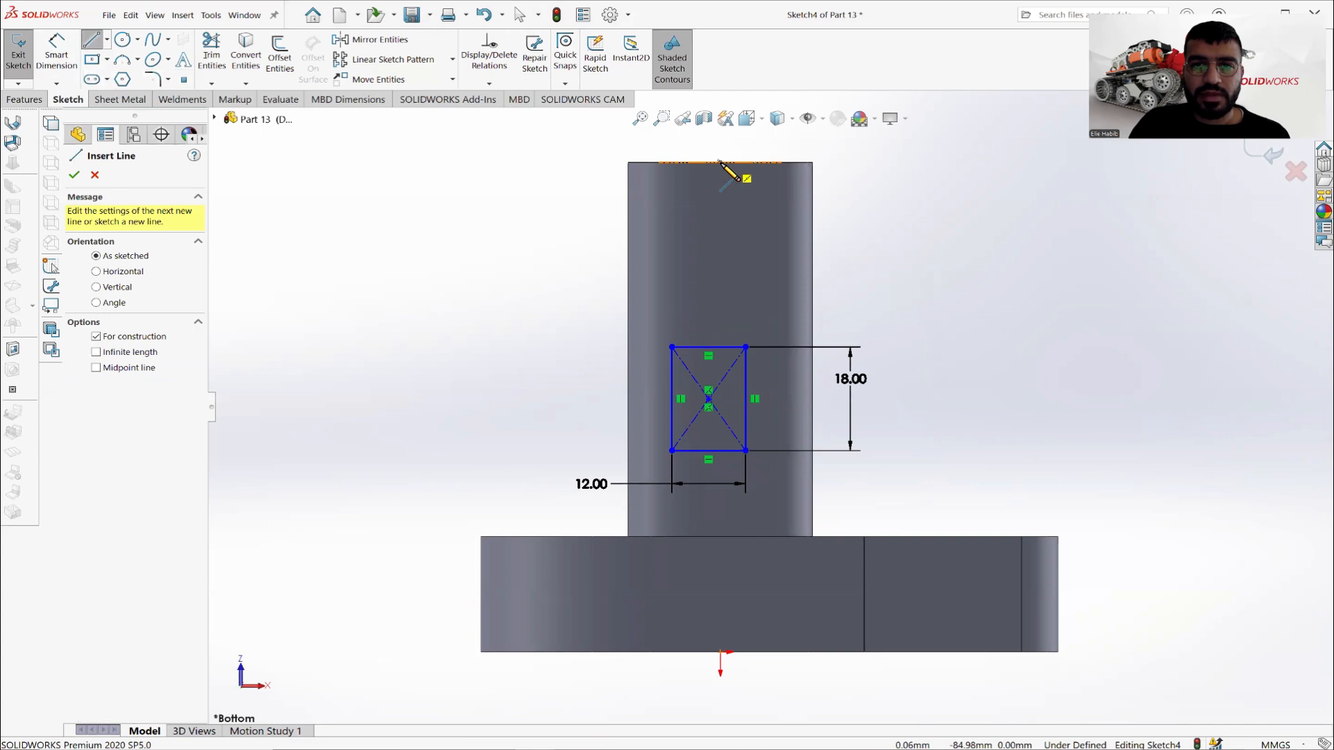
pyautogui.click(720, 162)
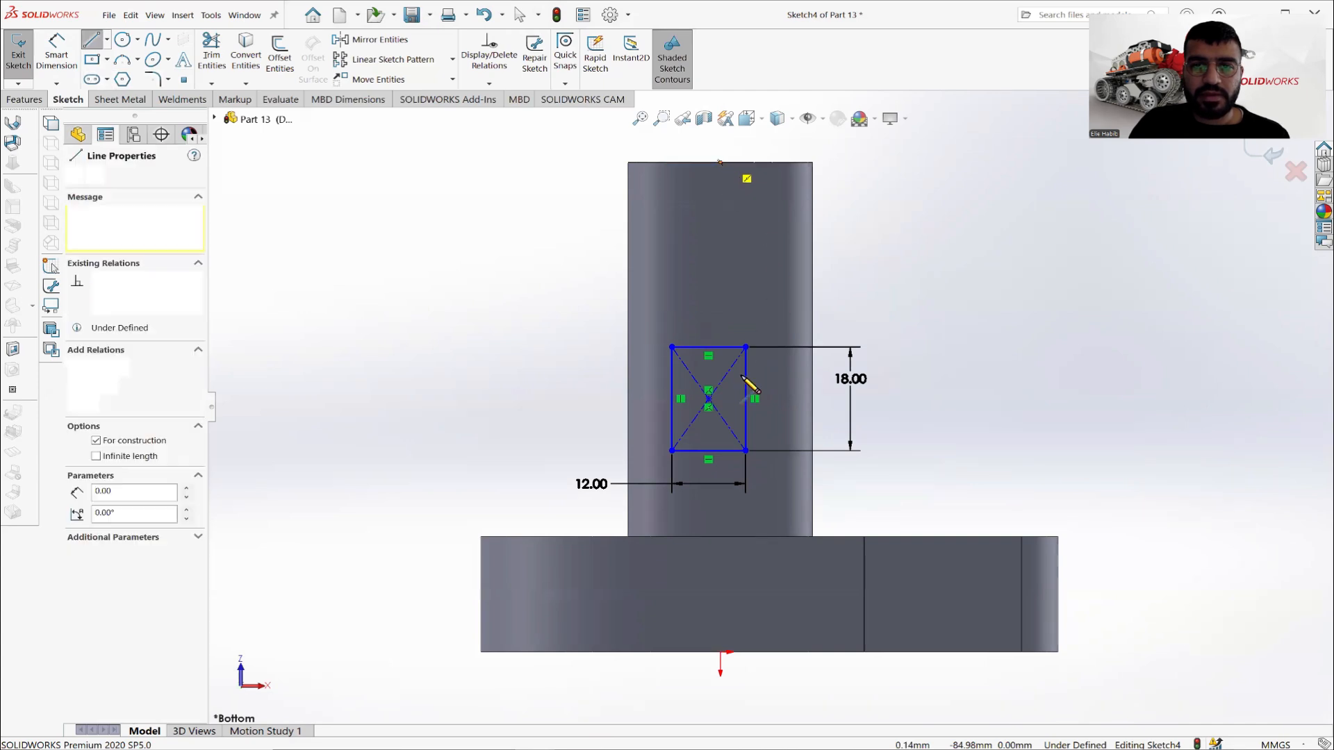
pyautogui.click(709, 400)
pyautogui.press('Escape')
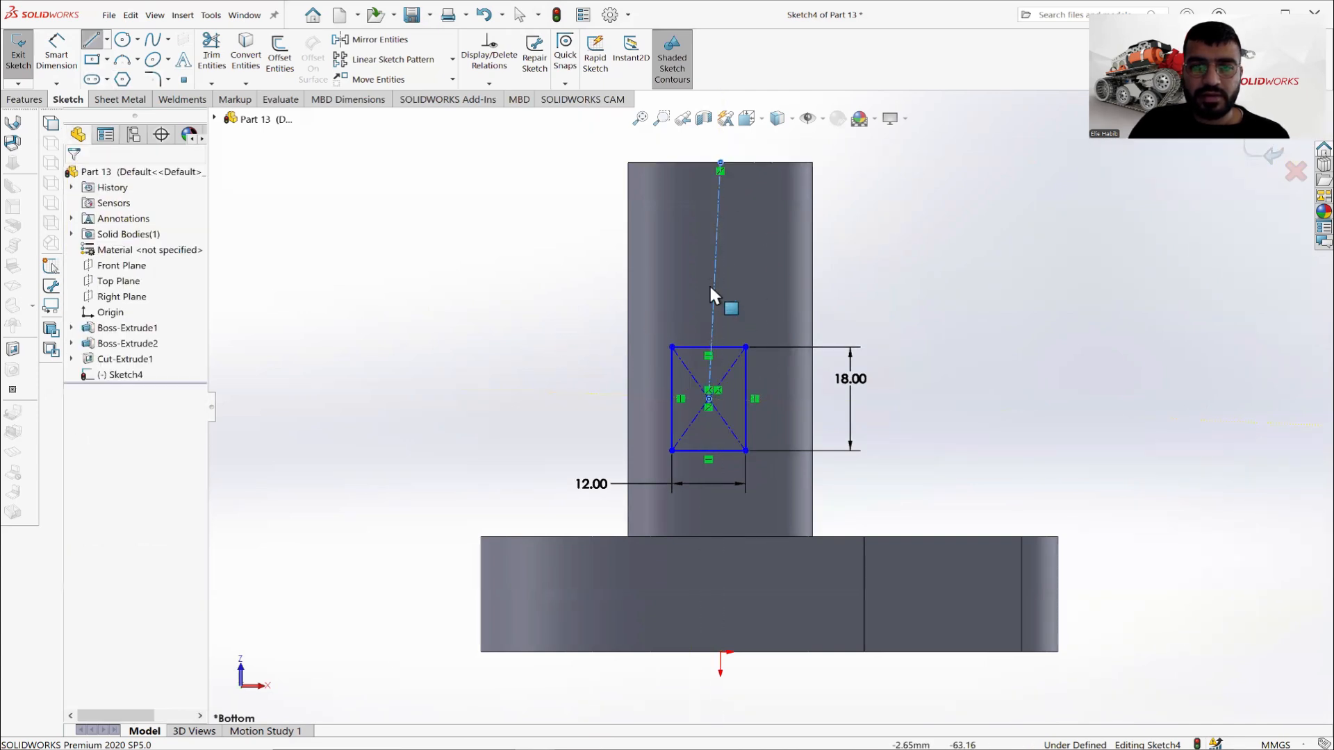
pyautogui.click(715, 282)
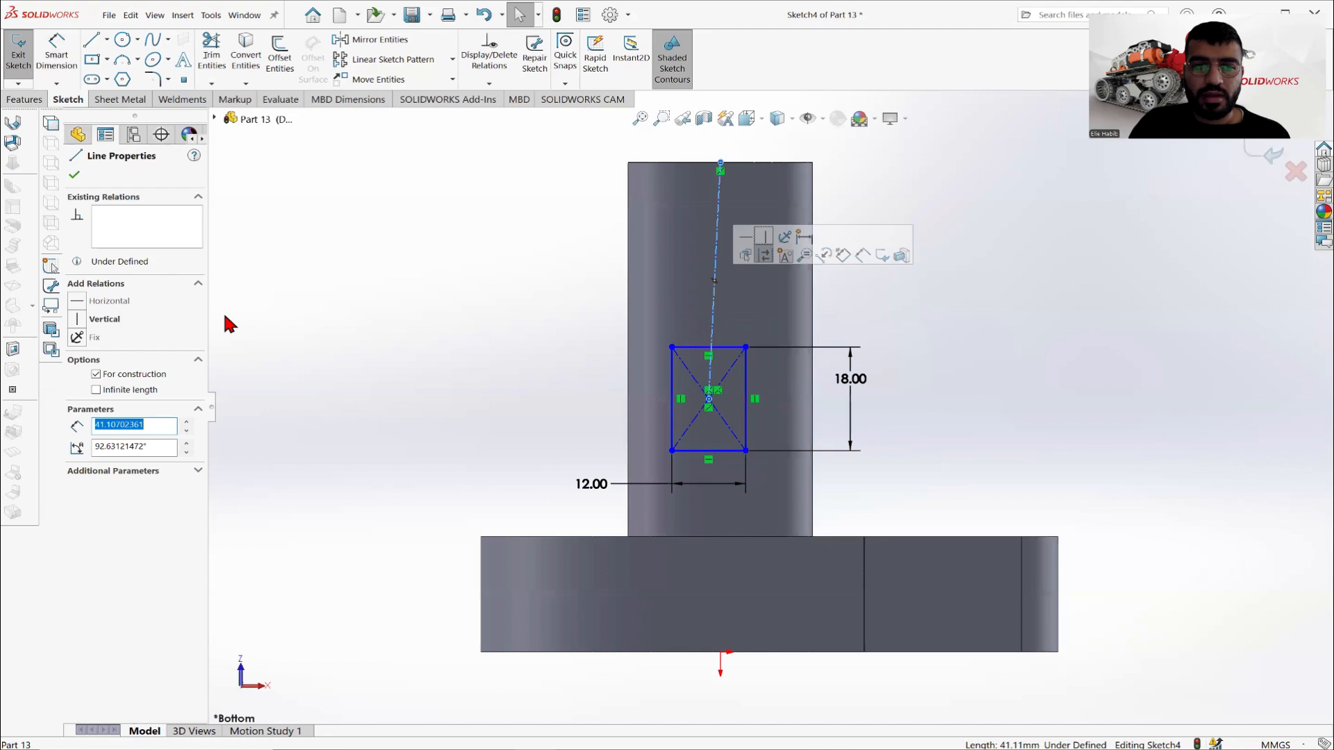
pyautogui.click(105, 319)
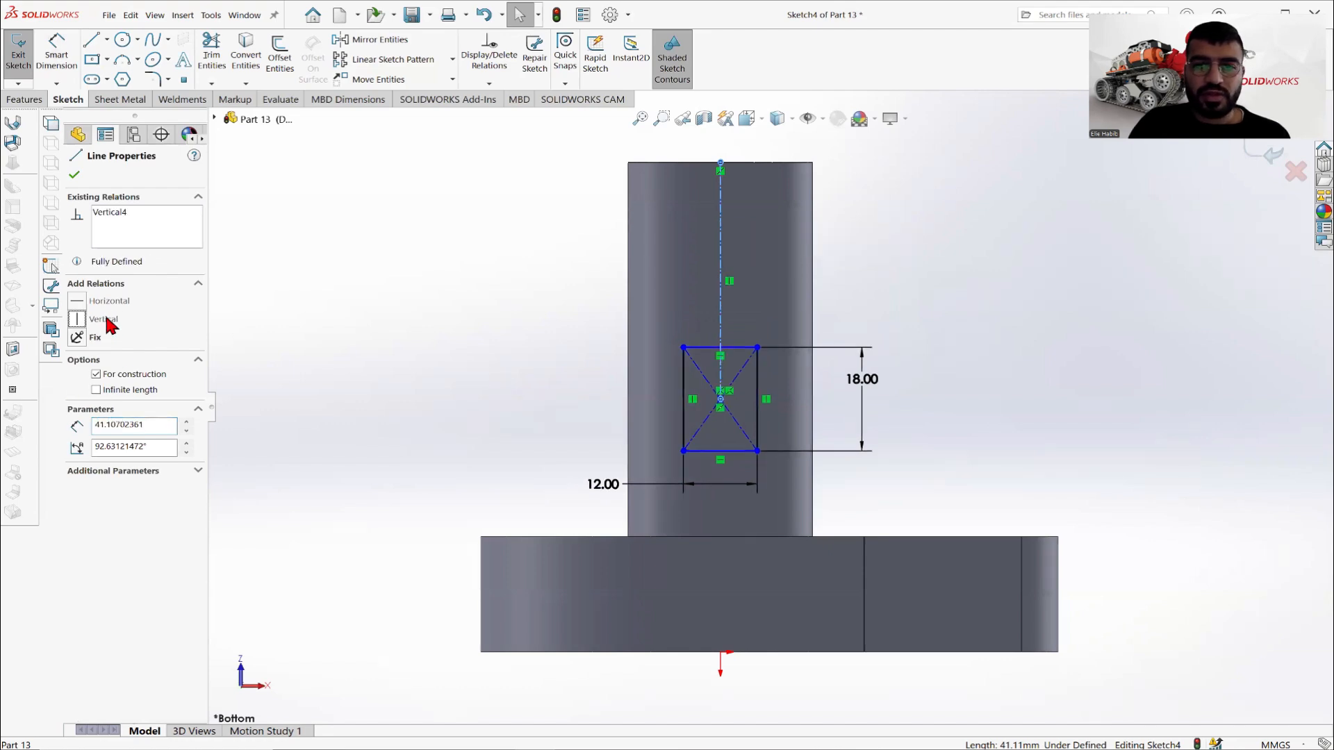
pyautogui.click(408, 307)
# Check the window's height position in the reference drawing and dimension its upper edge 30 mm below the cylinder's top.
pyautogui.click(601, 748)
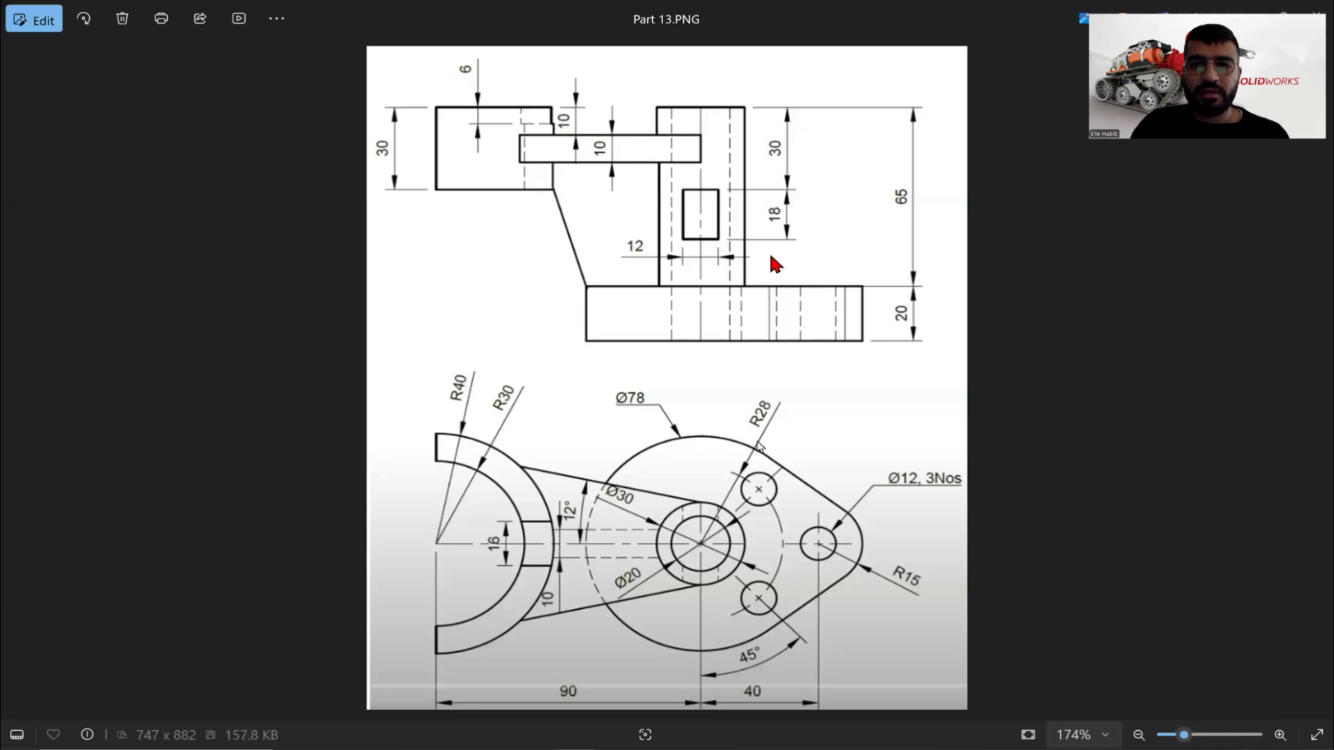
pyautogui.hotkey('alt', 'Tab')
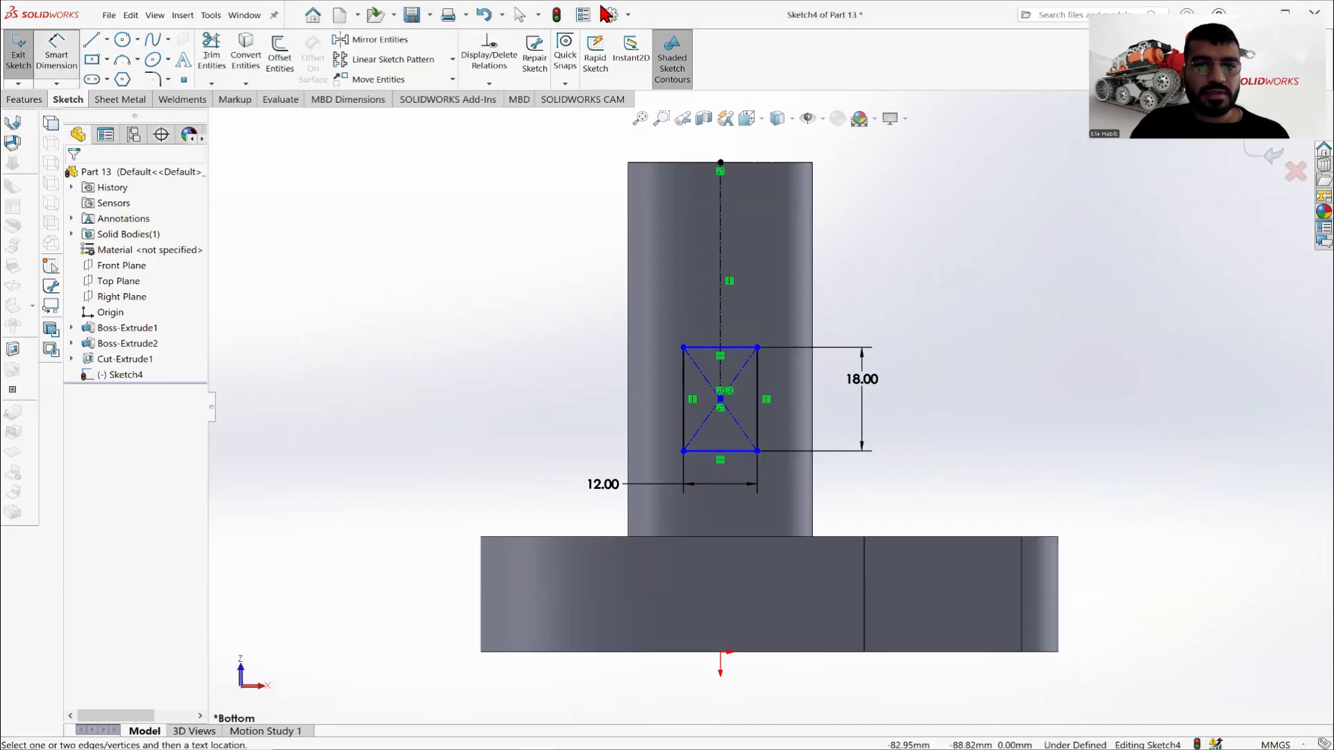
pyautogui.click(759, 162)
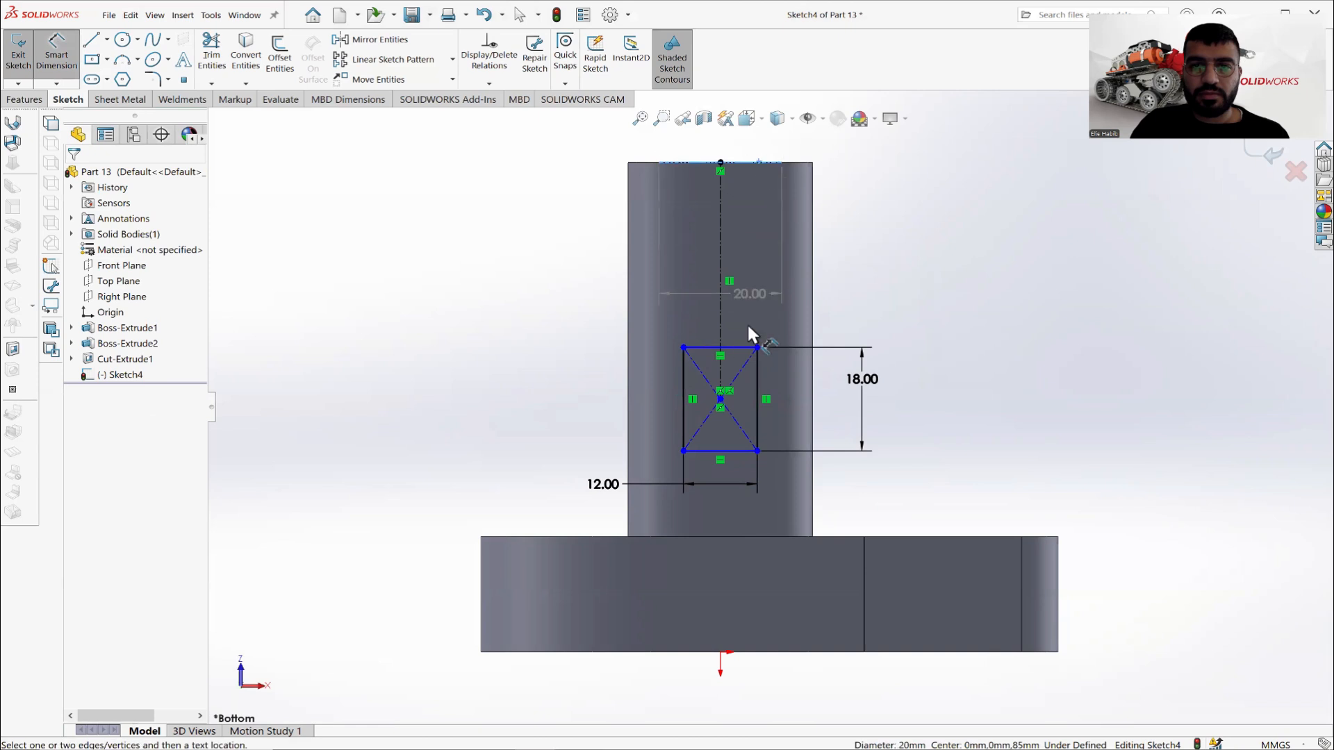
pyautogui.click(736, 347)
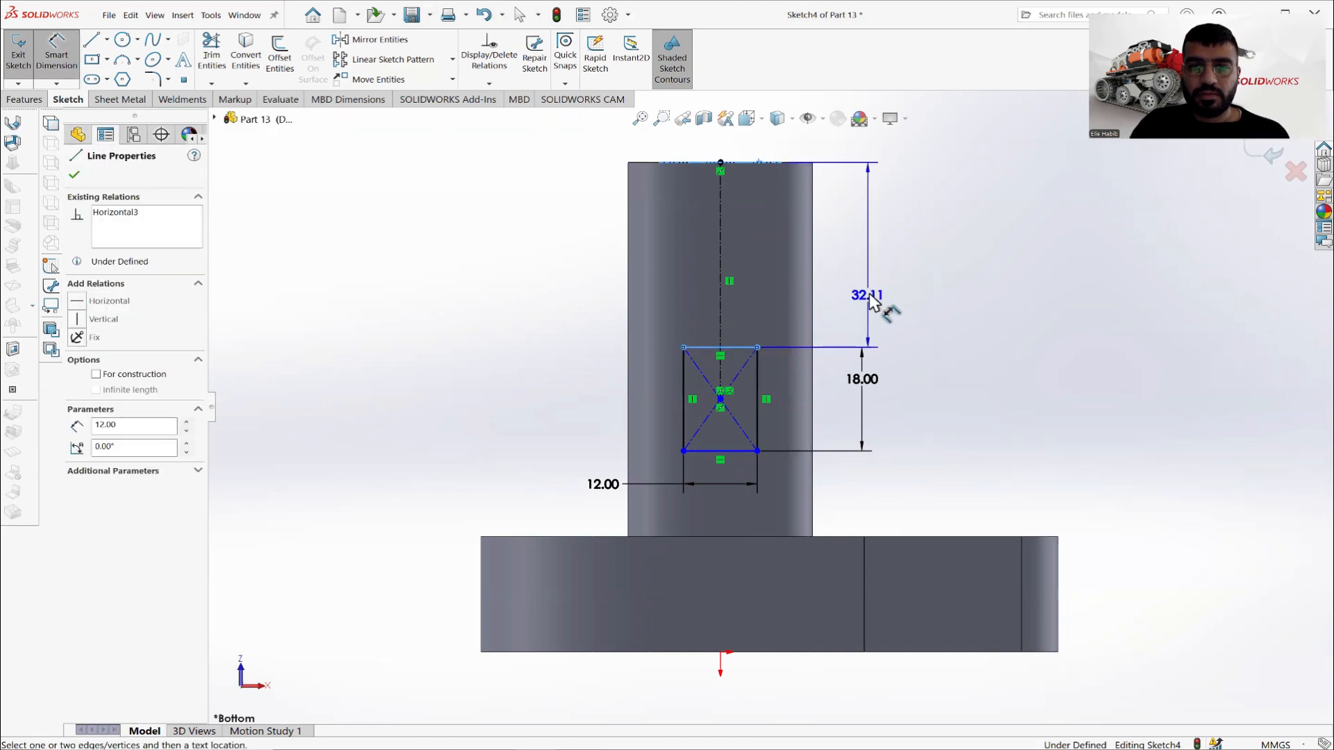
pyautogui.click(856, 308)
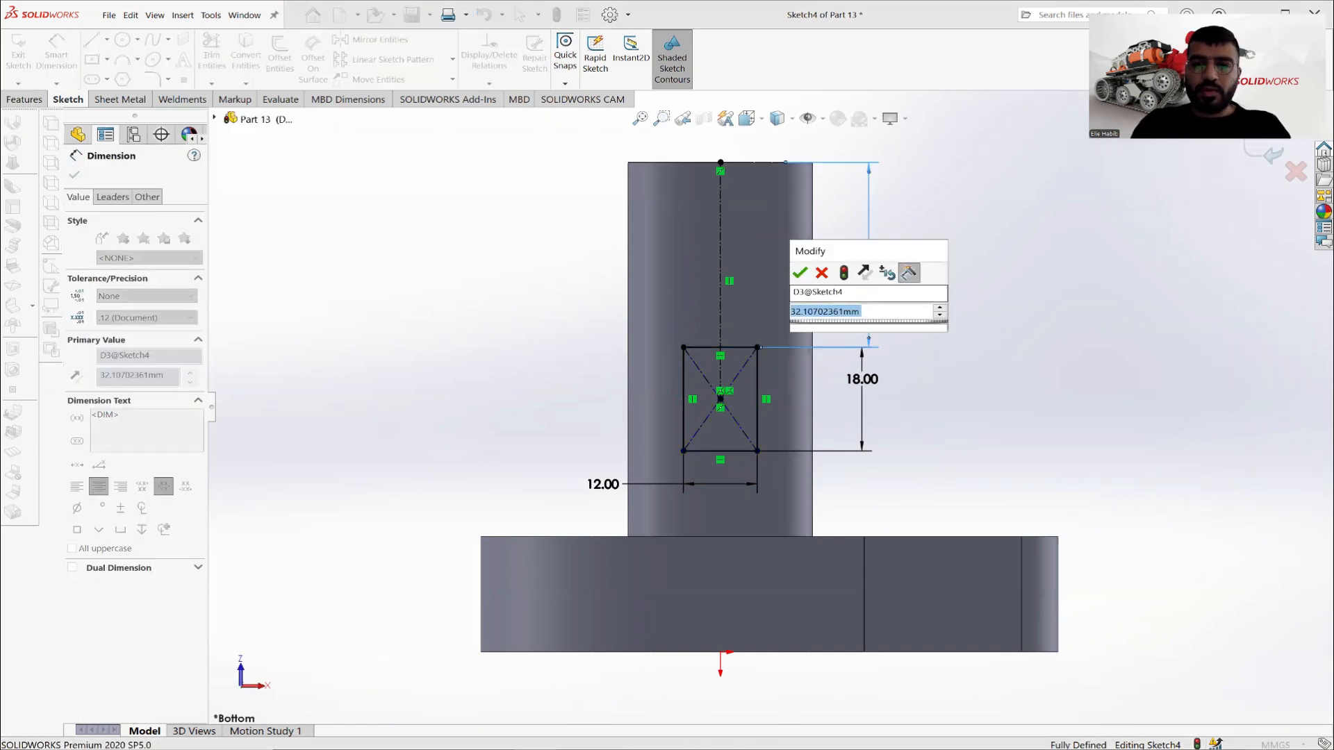
pyautogui.write('30')
pyautogui.press('Return')
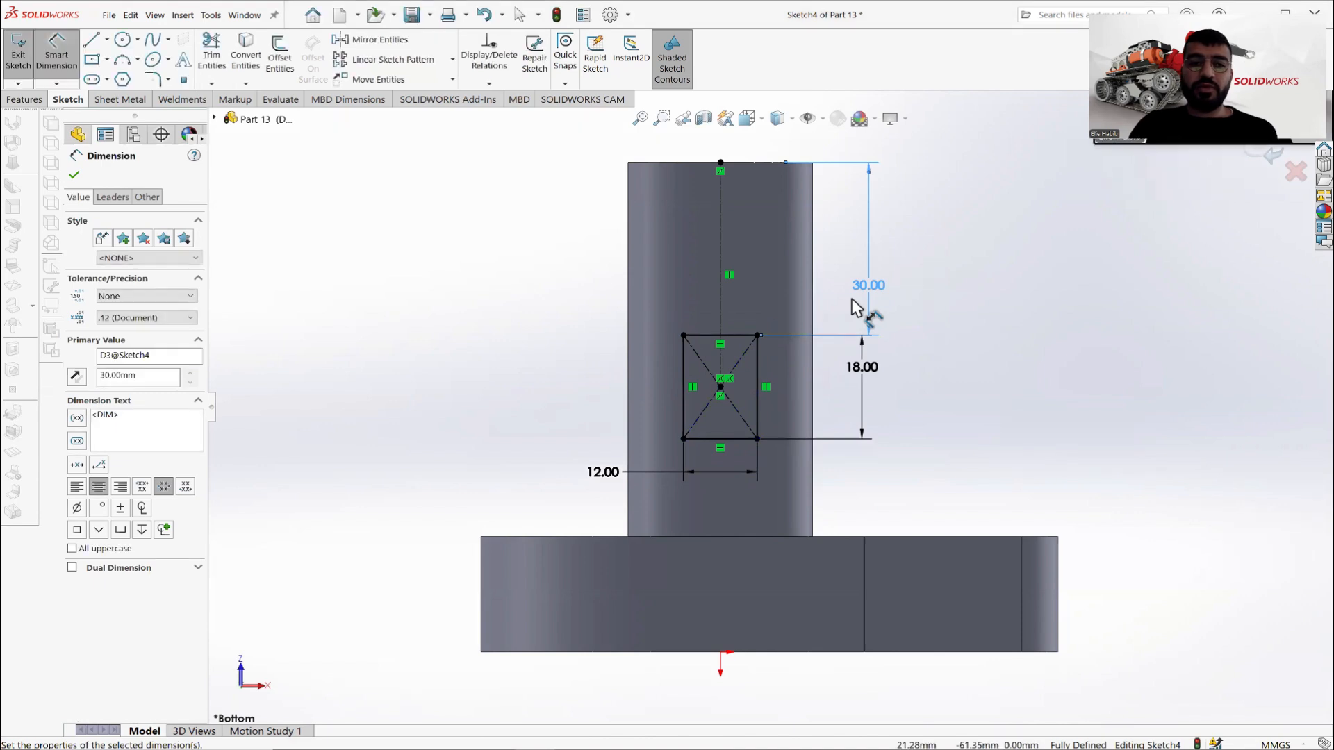
pyautogui.click(75, 175)
# Cut the window rectangle through the cylinder with a Mid Plane extruded cut of 132 mm, and save the part.
pyautogui.moveTo(729, 311)
pyautogui.mouseDown(button='middle')
pyautogui.moveTo(625, 322)
pyautogui.moveTo(652, 373)
pyautogui.moveTo(761, 386)
pyautogui.mouseUp(button='middle')
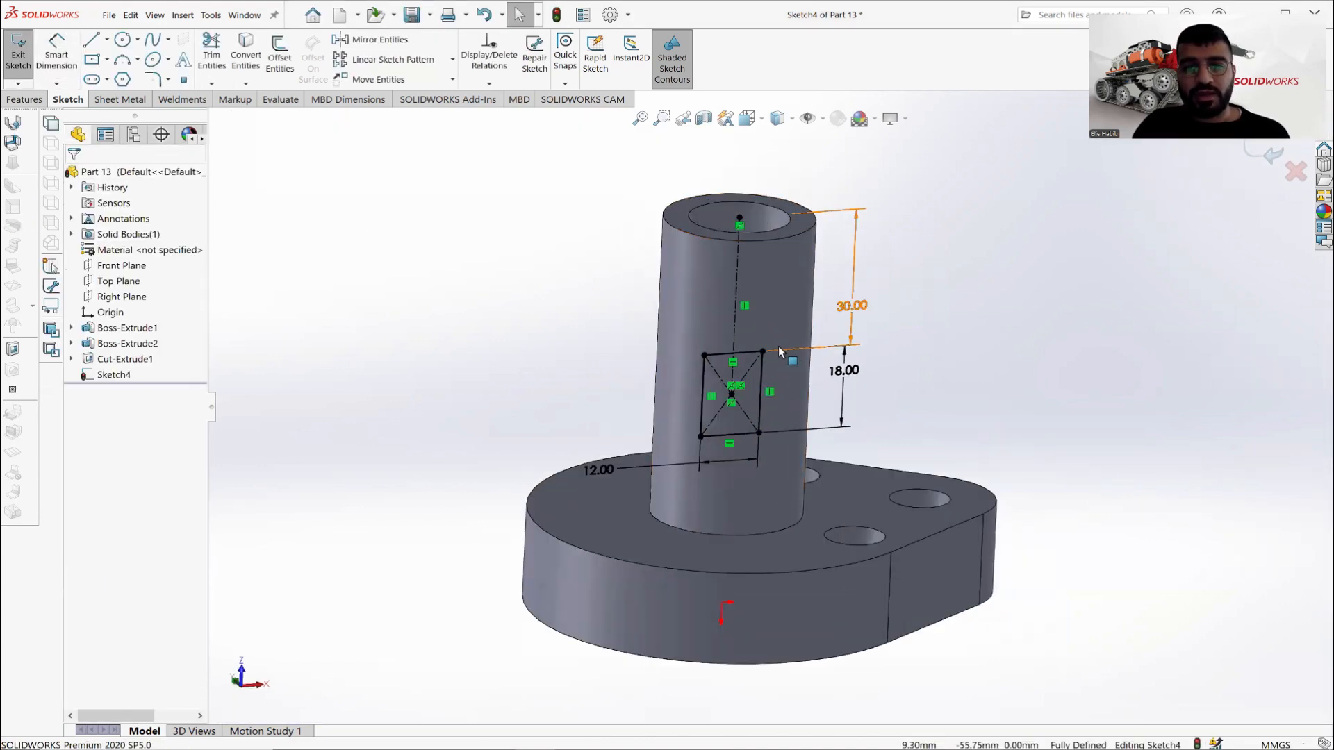
pyautogui.click(35, 104)
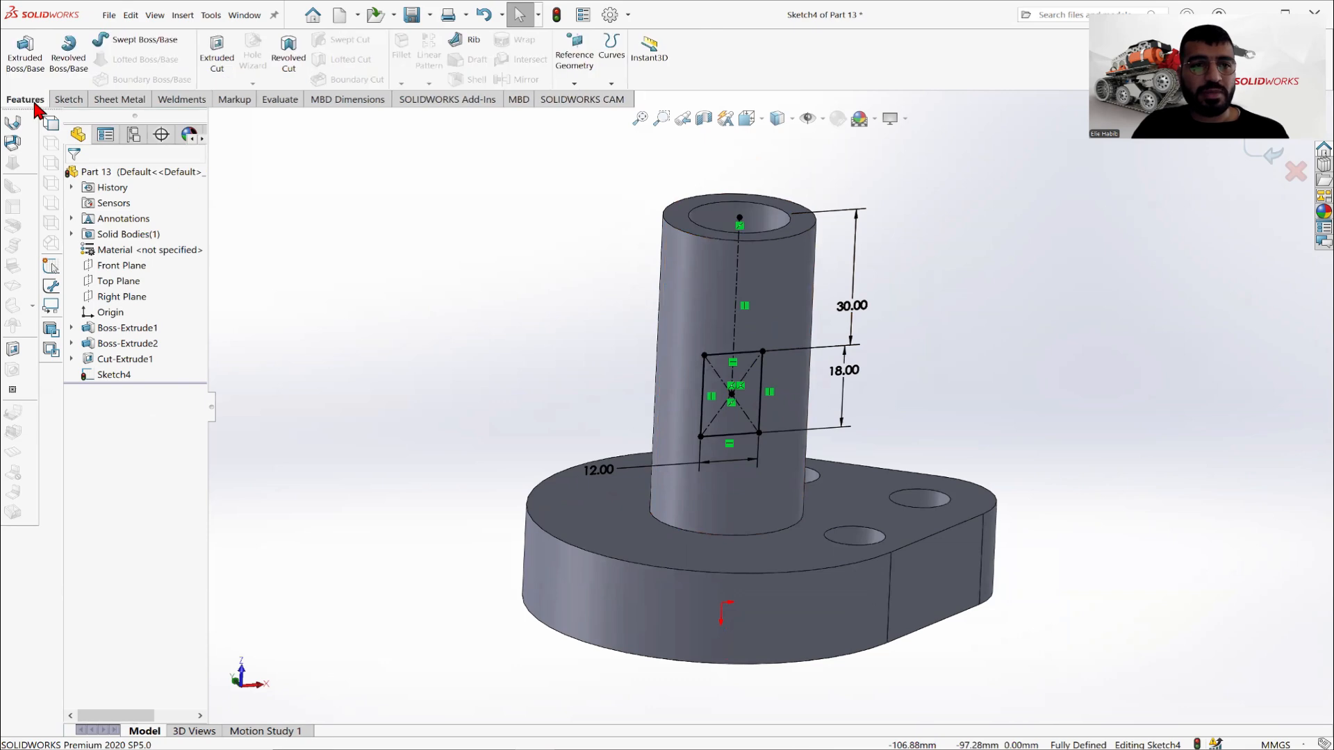
pyautogui.click(213, 54)
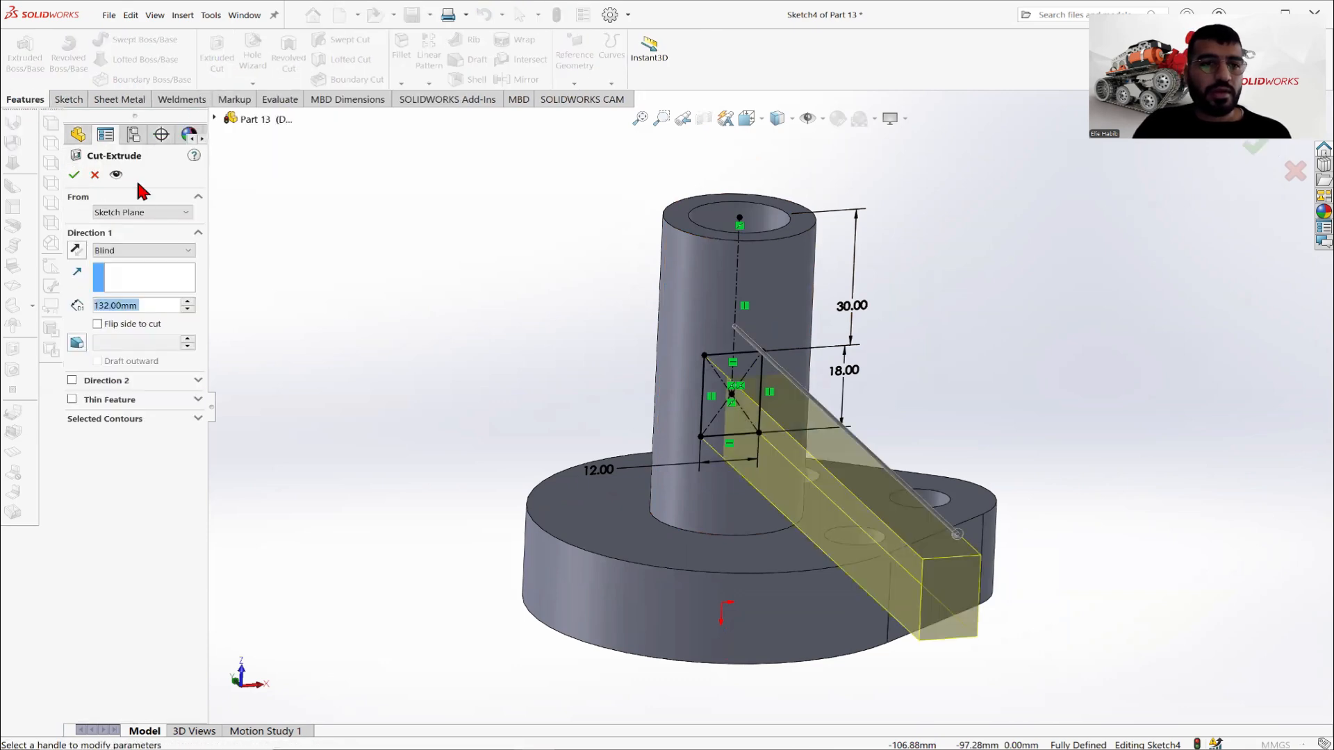
pyautogui.click(124, 252)
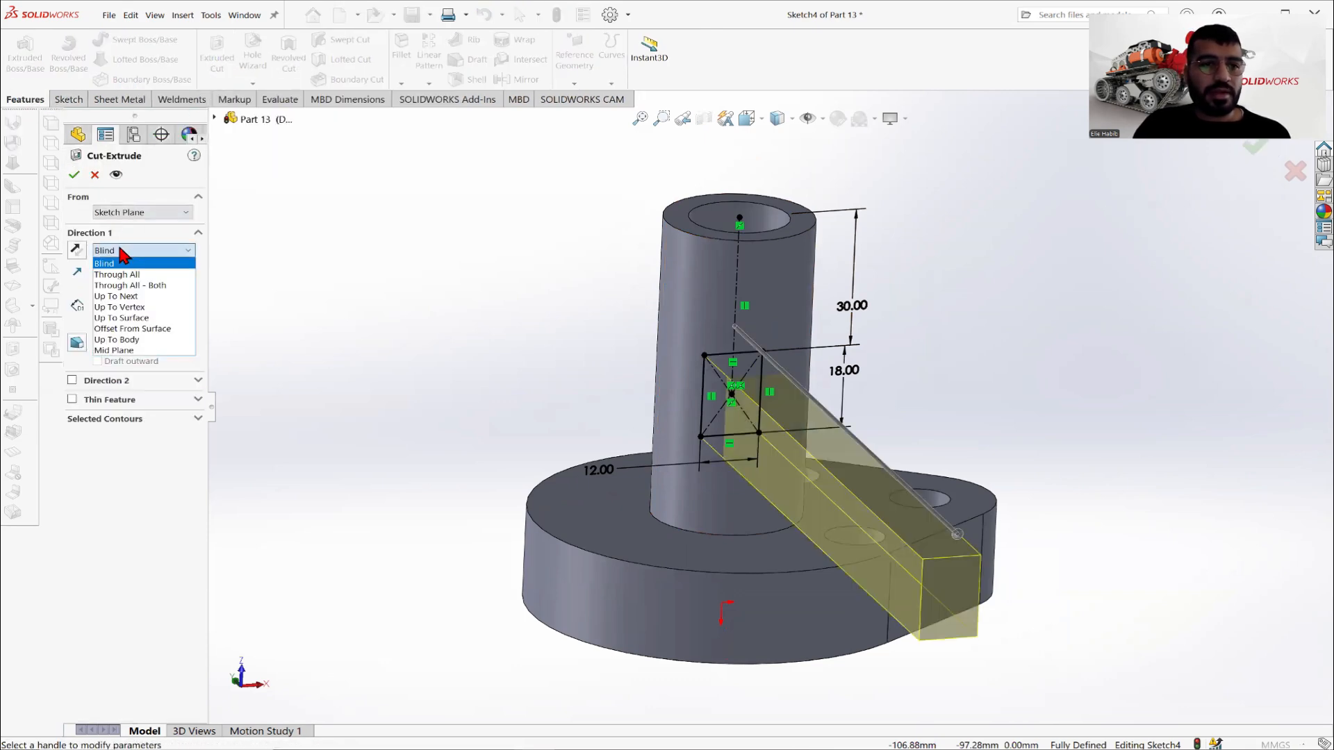
pyautogui.click(132, 350)
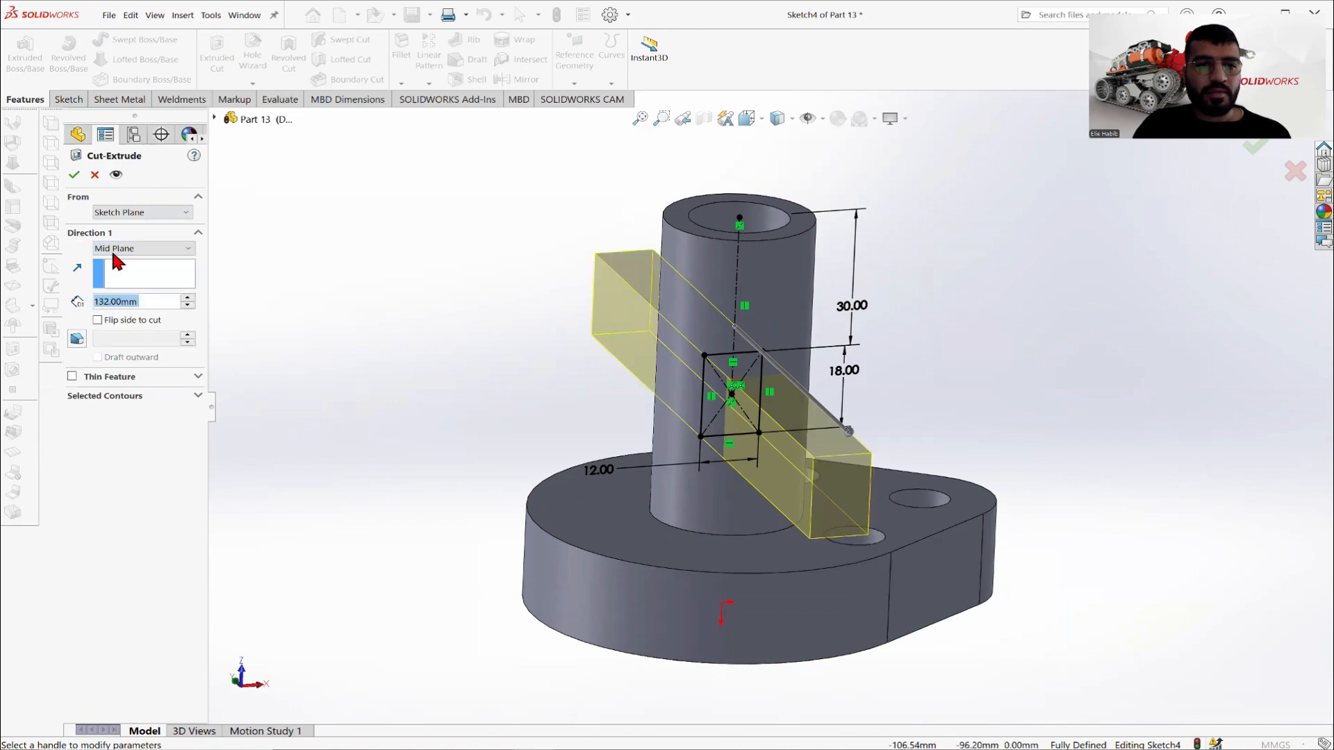
pyautogui.moveTo(612, 338); pyautogui.dragTo(497, 260, button='middle')
pyautogui.click(71, 175)
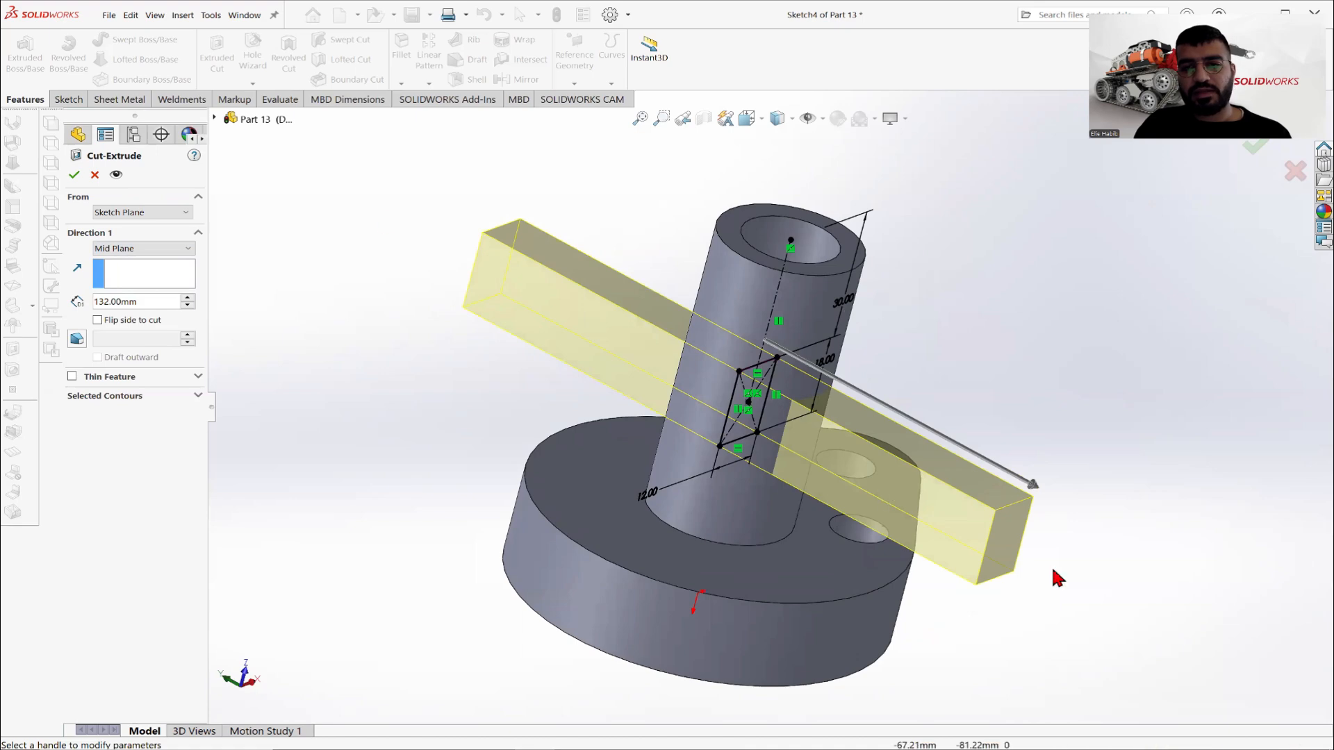
pyautogui.moveTo(658, 375); pyautogui.dragTo(608, 363, button='middle')
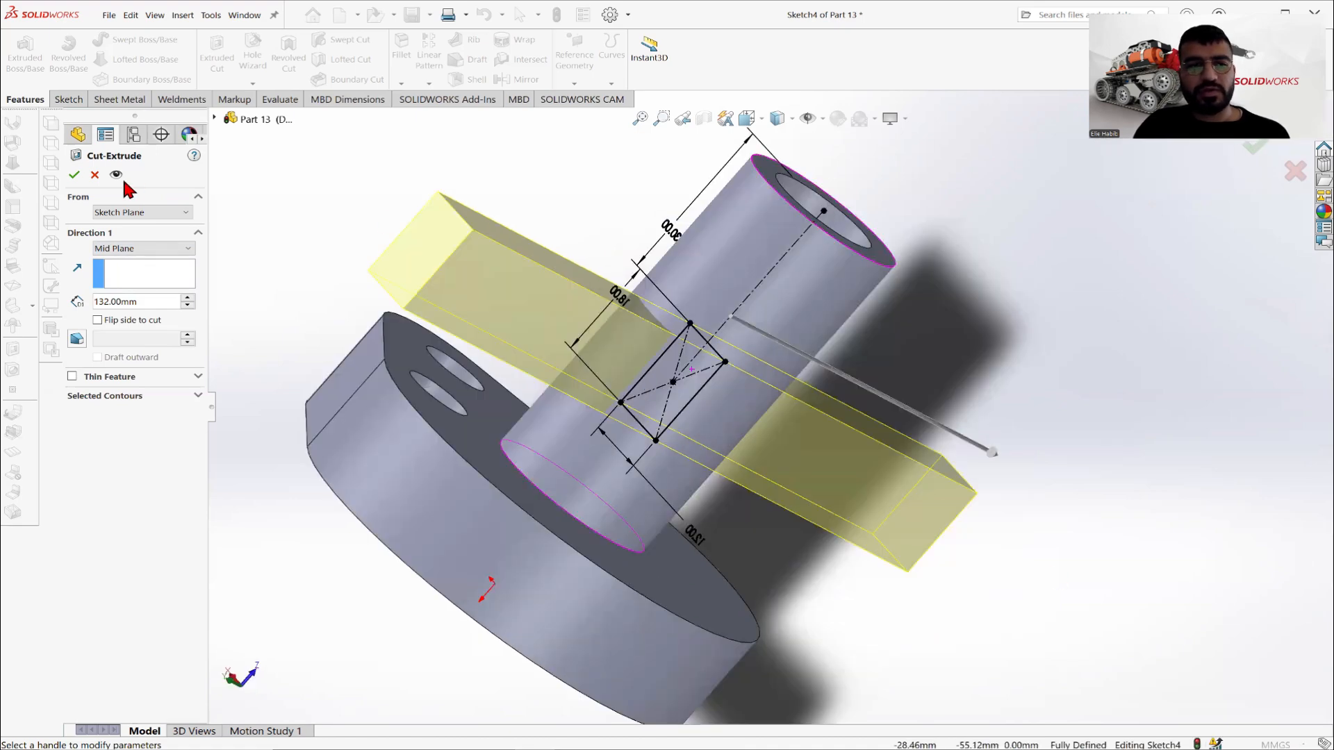
pyautogui.click(74, 175)
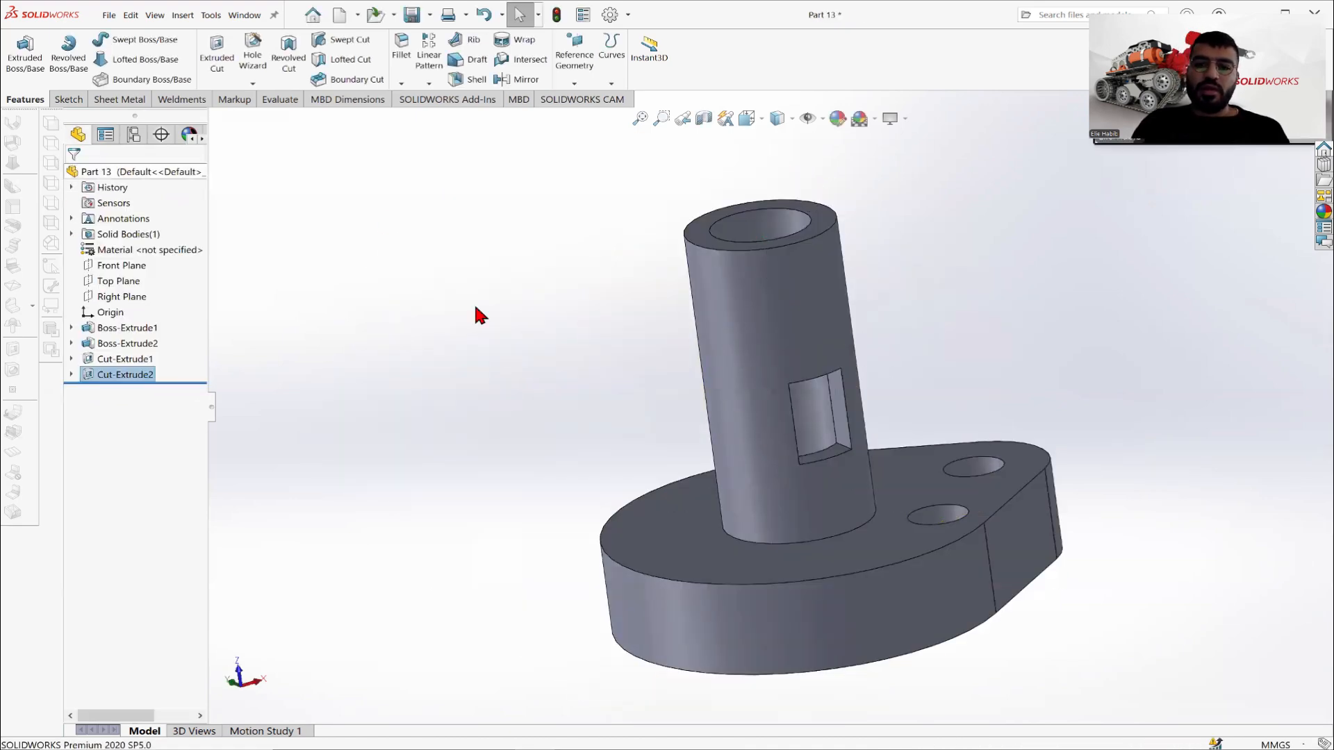
pyautogui.hotkey('ctrl', 's')
# Check the arm's height in the reference drawing and create a reference plane offset 10 mm below the cylinder's top face.
pyautogui.moveTo(873, 443); pyautogui.dragTo(849, 408, button='middle')
pyautogui.moveTo(738, 428); pyautogui.dragTo(778, 549, button='middle')
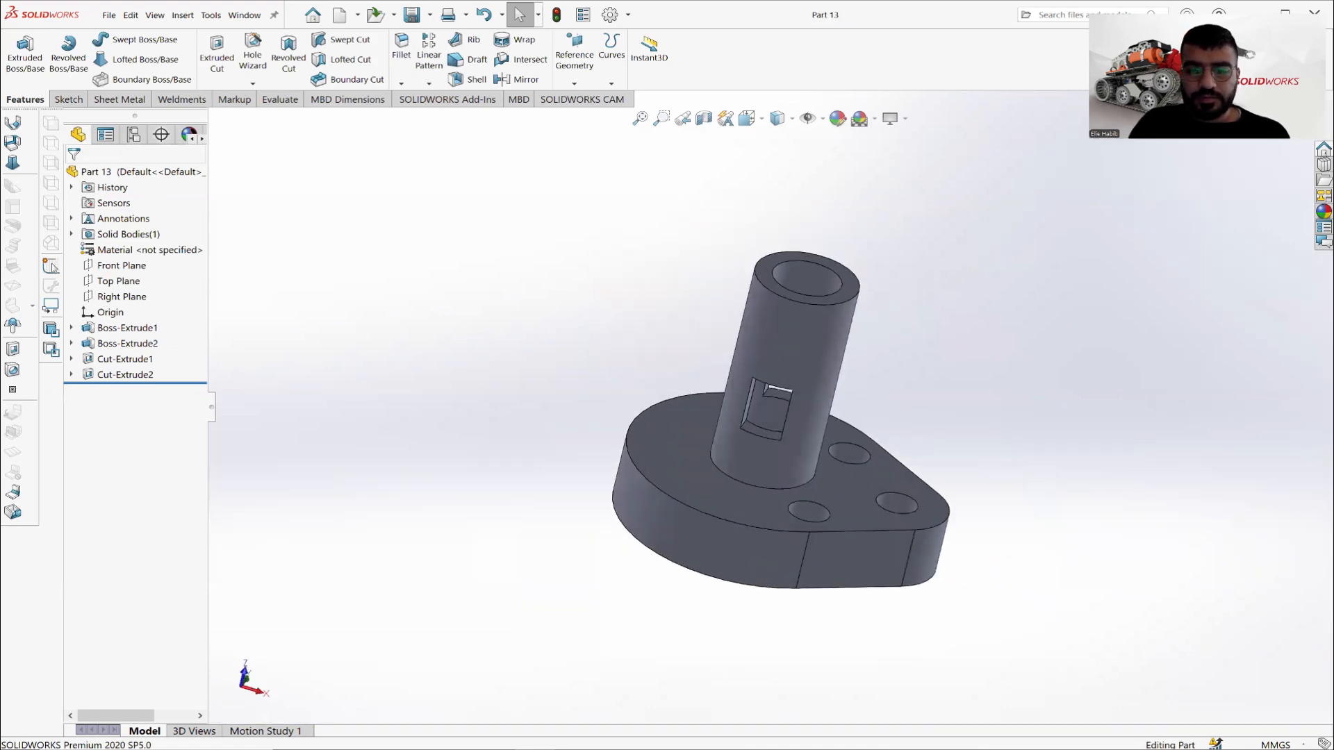
pyautogui.hotkey('alt', 'Tab')
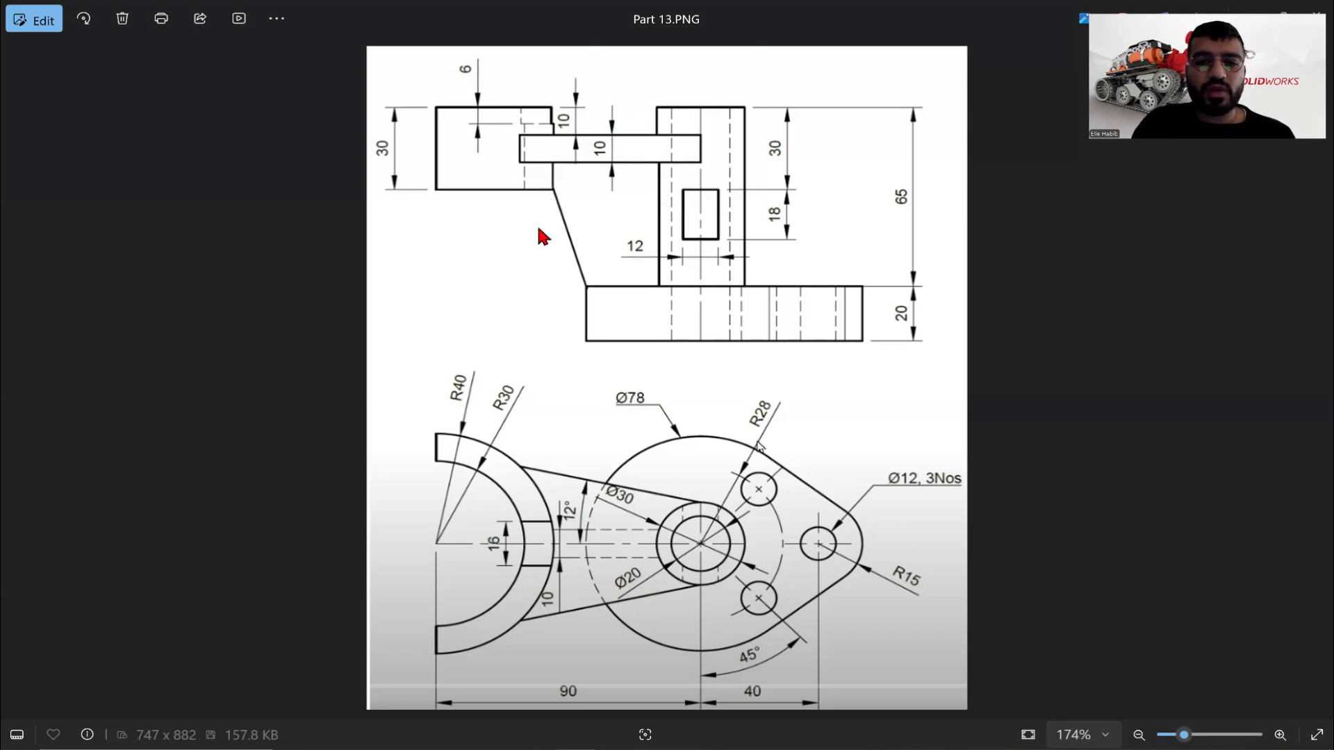
pyautogui.hotkey('alt', 'Tab')
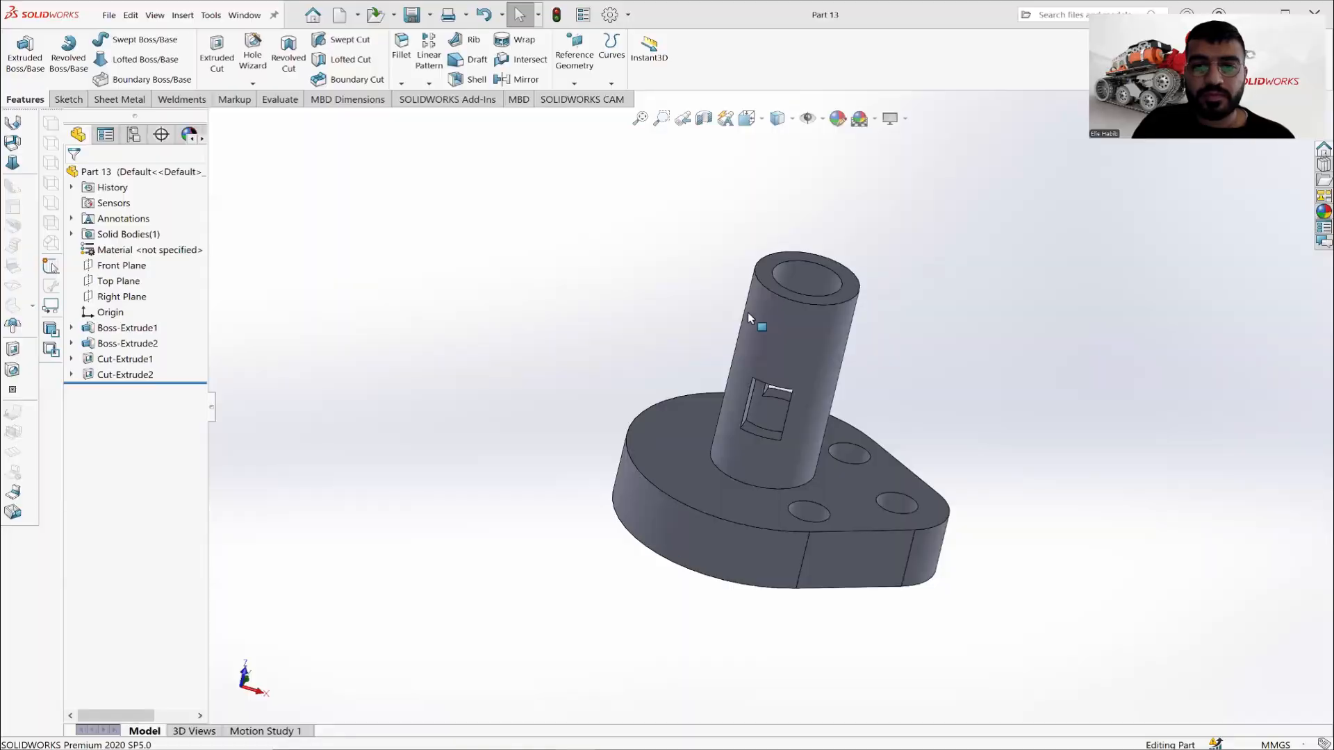
pyautogui.scroll(-3, 761, 277)
pyautogui.click(771, 299)
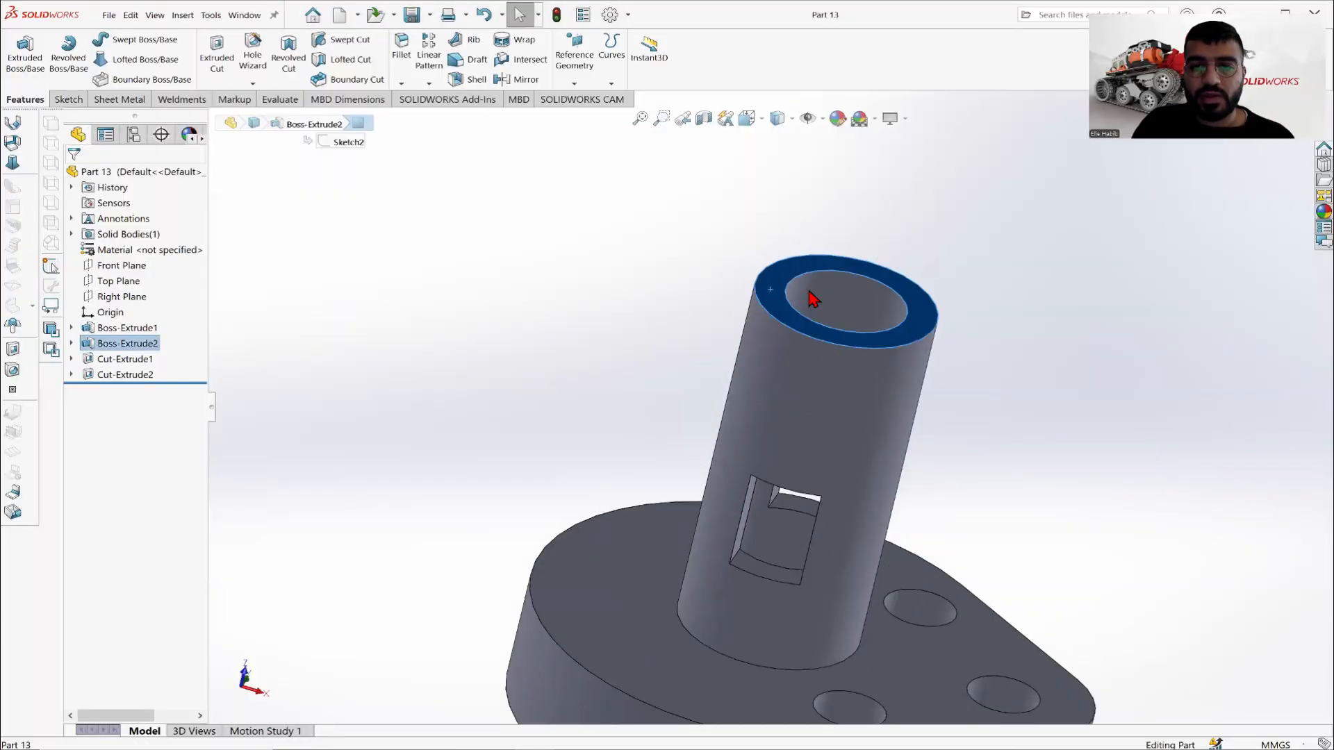
pyautogui.rightClick(774, 299)
pyautogui.click(861, 288)
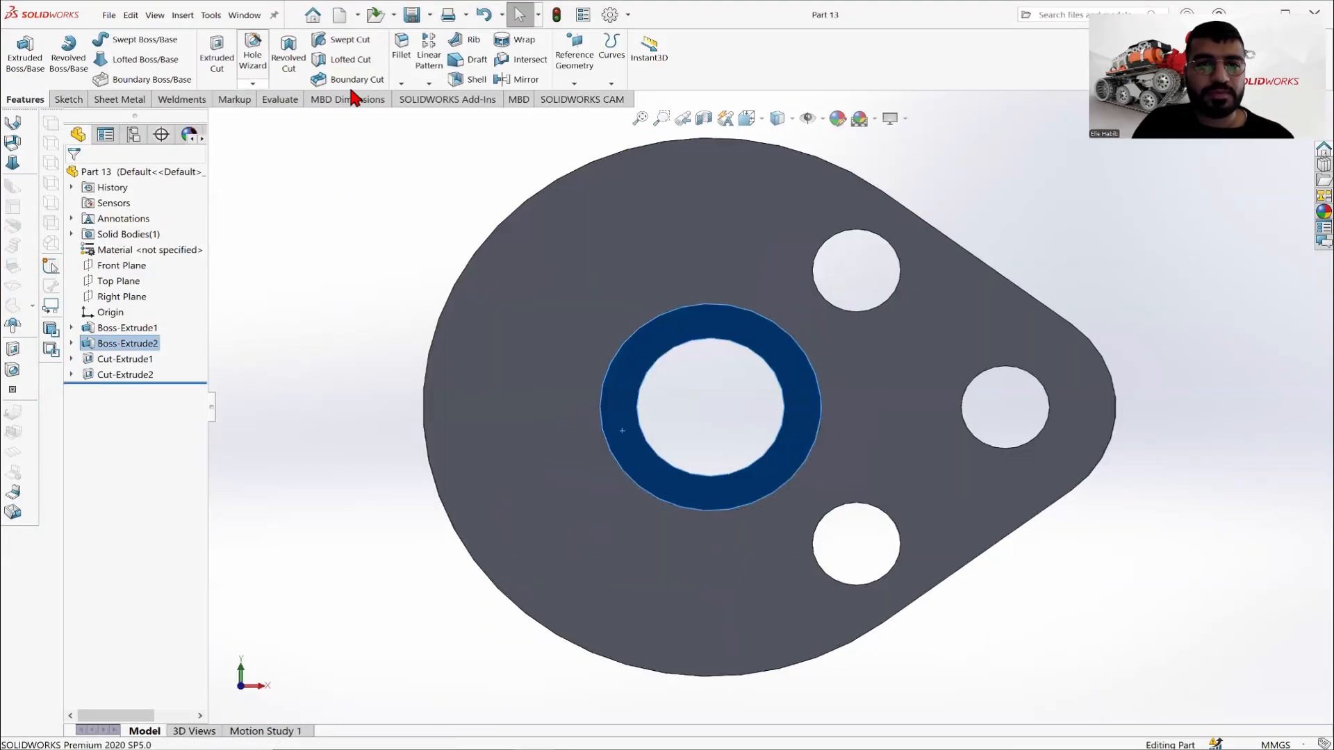
pyautogui.click(574, 83)
pyautogui.click(584, 104)
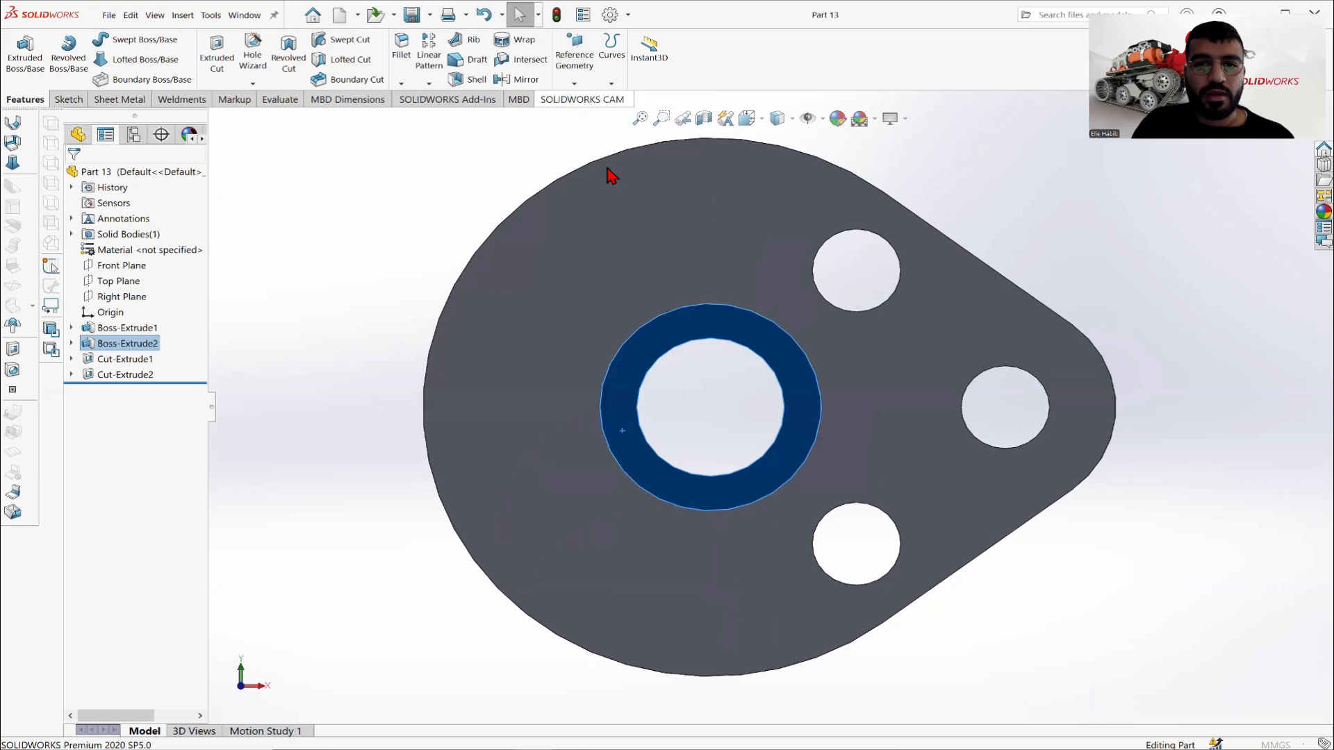
pyautogui.scroll(3, 613, 174)
pyautogui.moveTo(697, 137); pyautogui.dragTo(700, 217, button='middle')
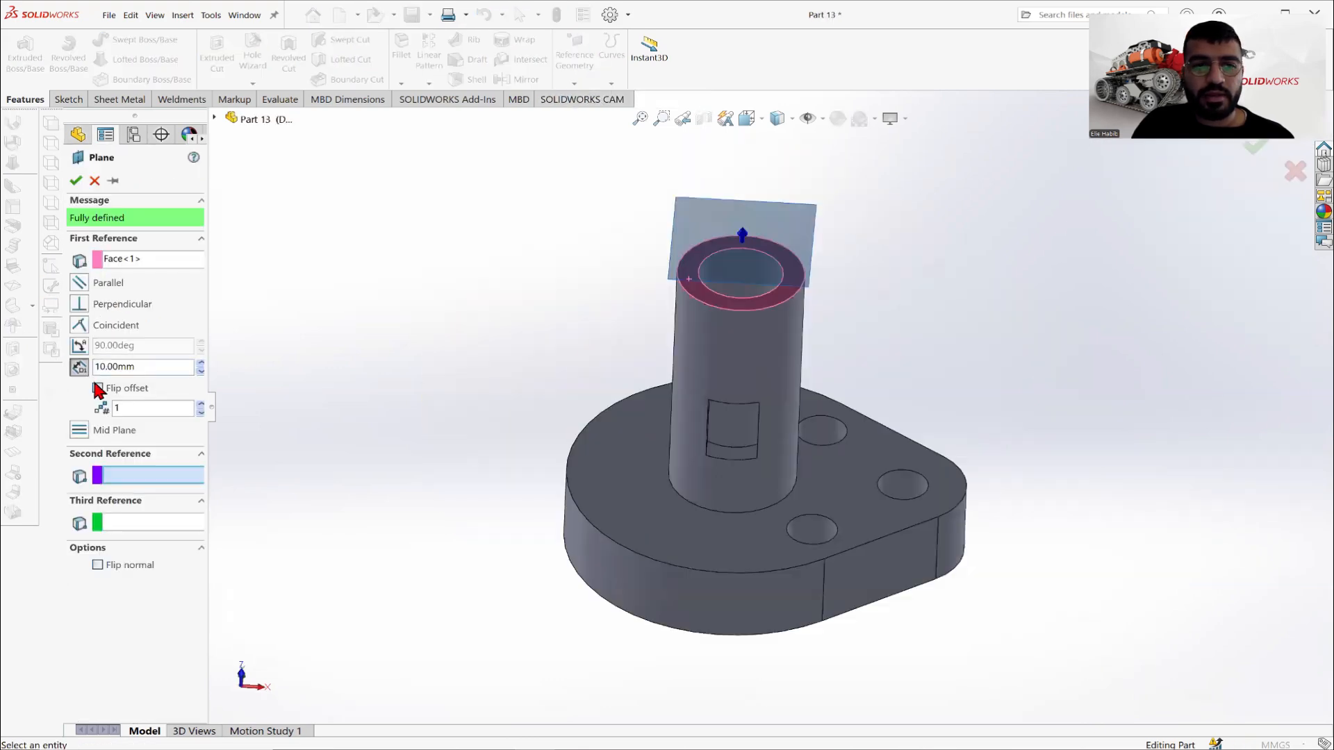
pyautogui.click(98, 388)
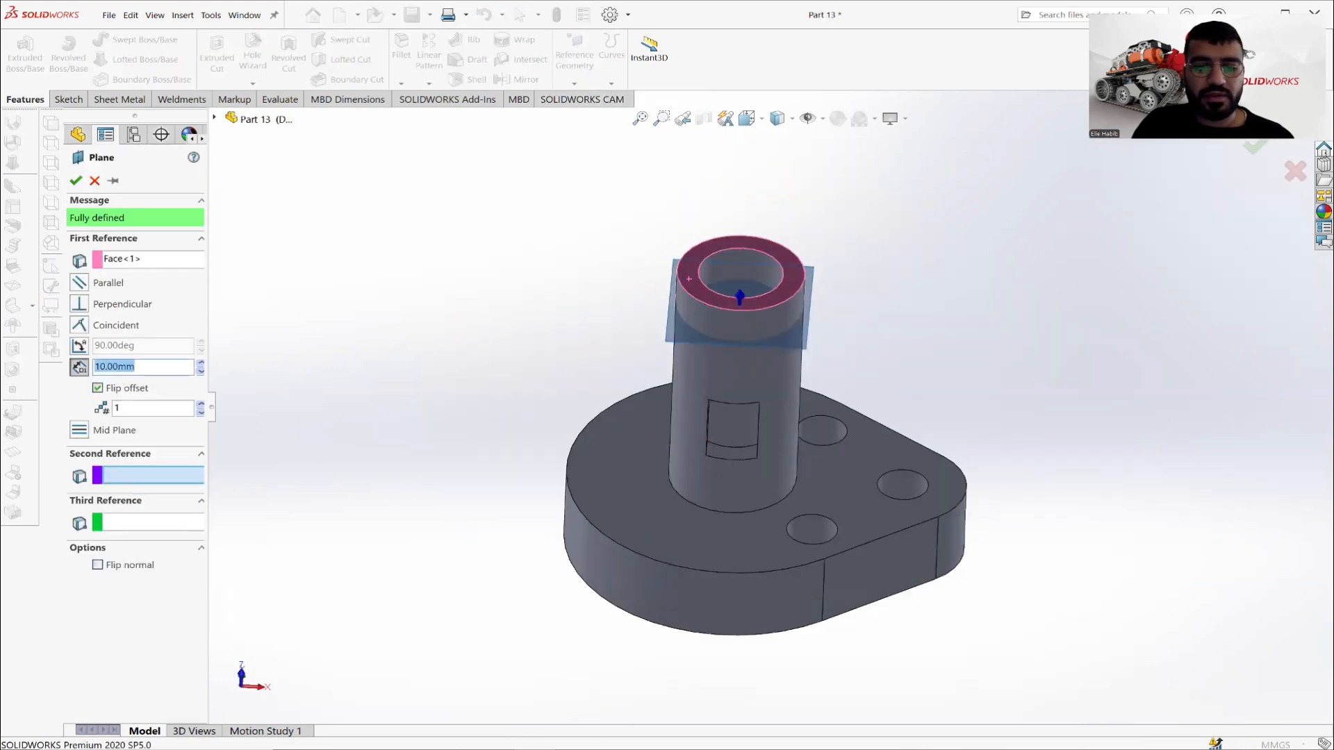
pyautogui.hotkey('alt', 'Tab')
pyautogui.hotkey('alt', 'Tab')
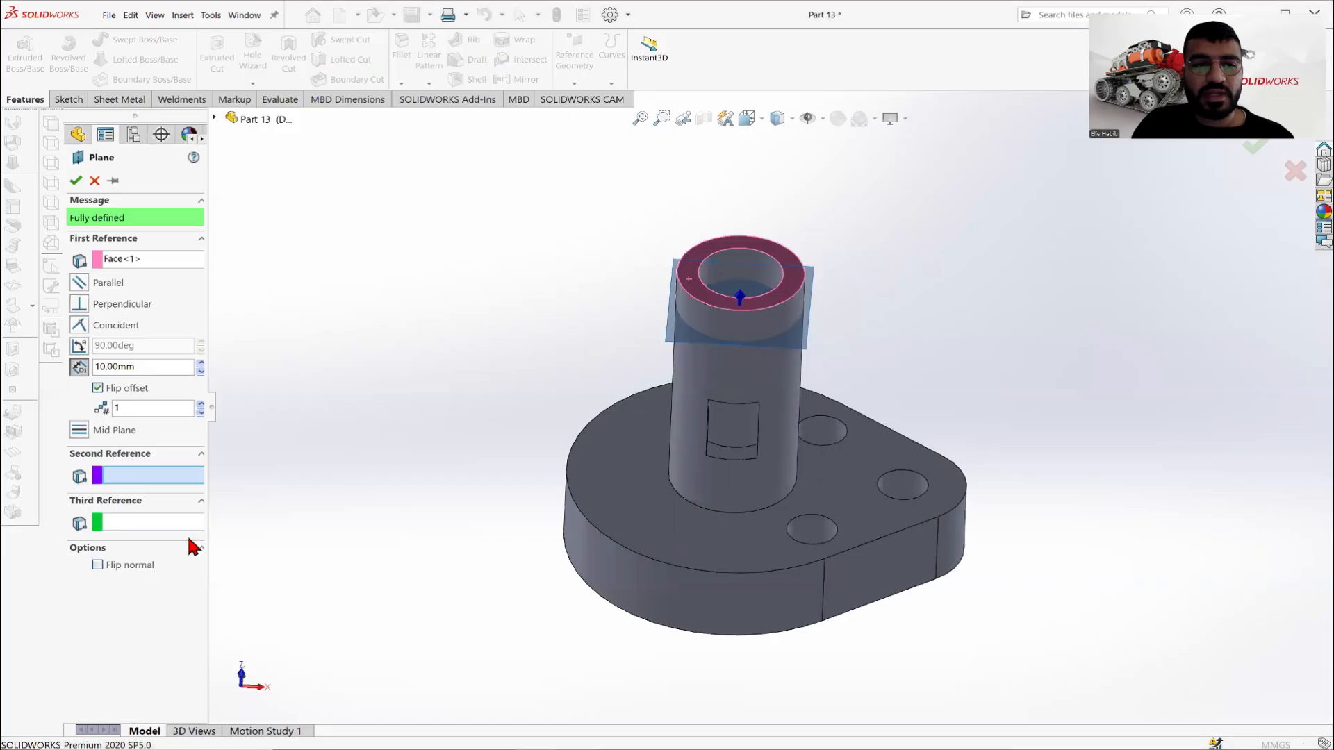
pyautogui.moveTo(761, 303); pyautogui.dragTo(762, 257, button='middle')
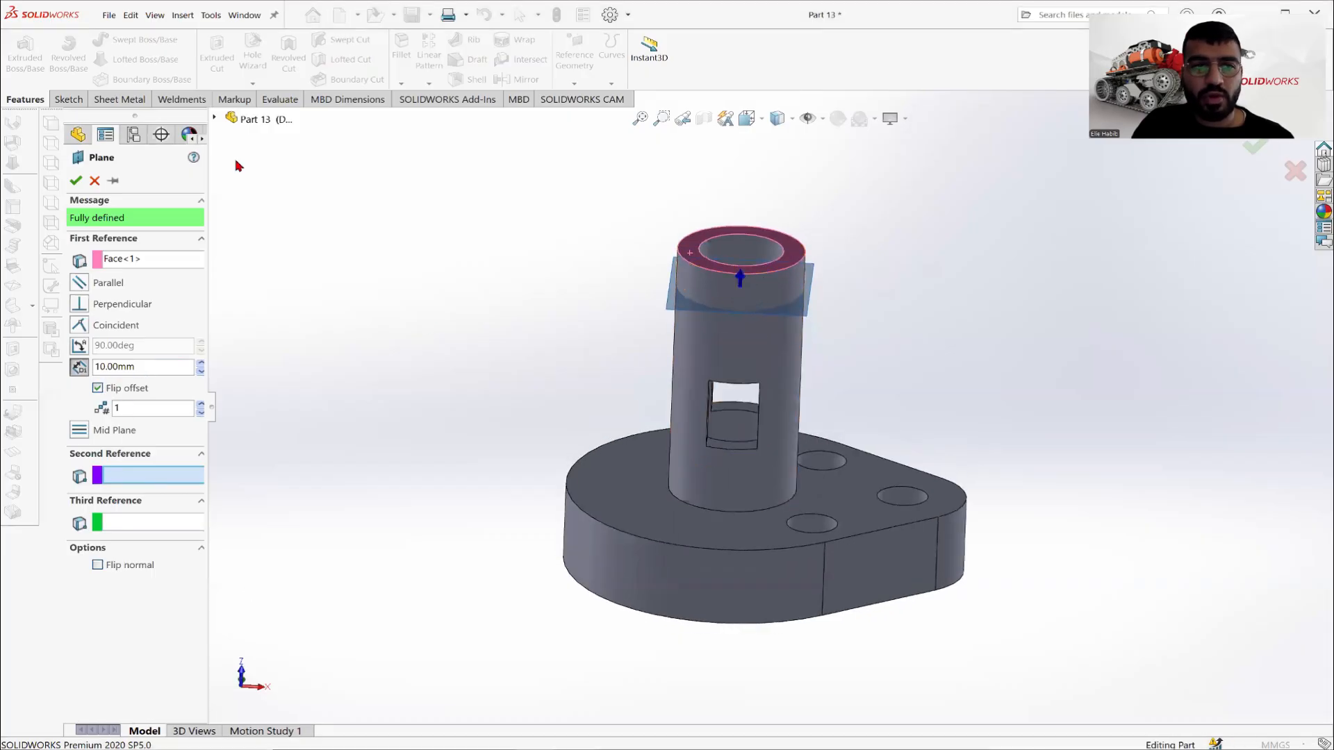
pyautogui.click(75, 181)
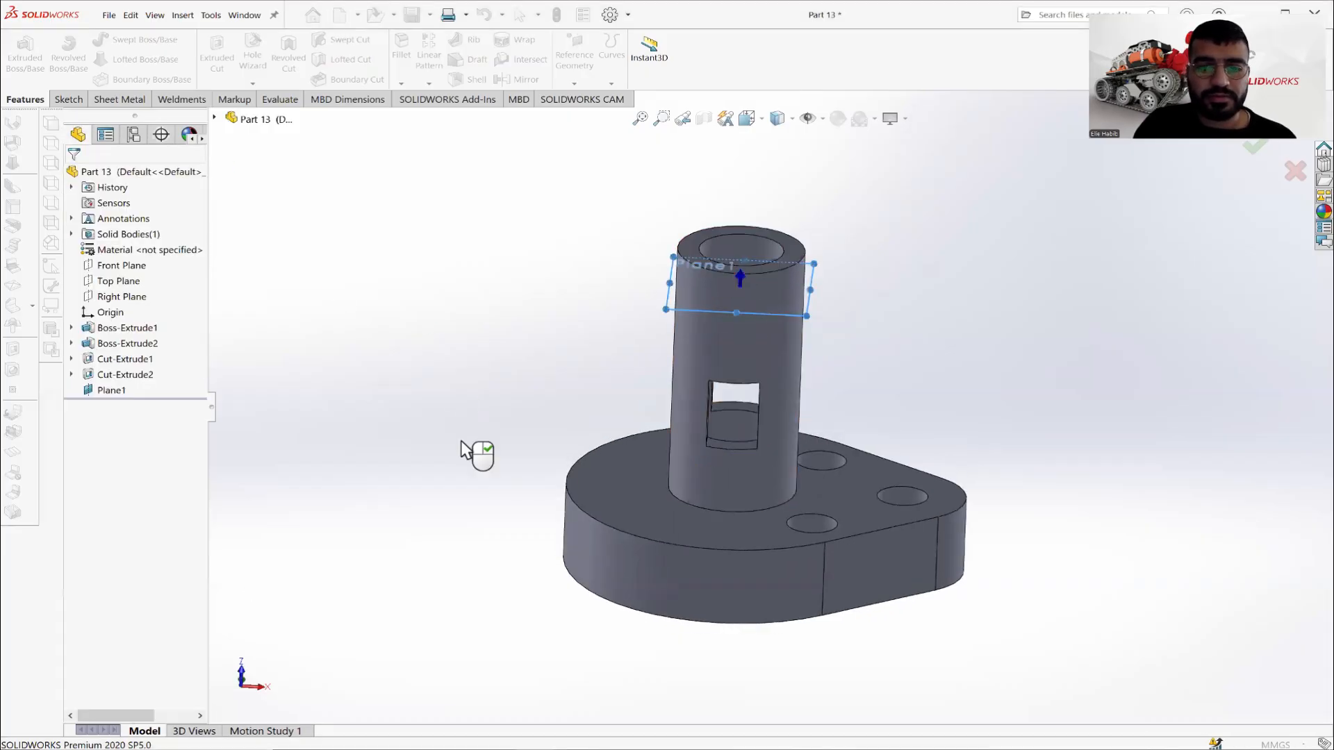
# Compare with the reference drawing and enlarge the new plane well past the cylinder on the side away from the three holes.
pyautogui.hotkey('alt', 'Tab')
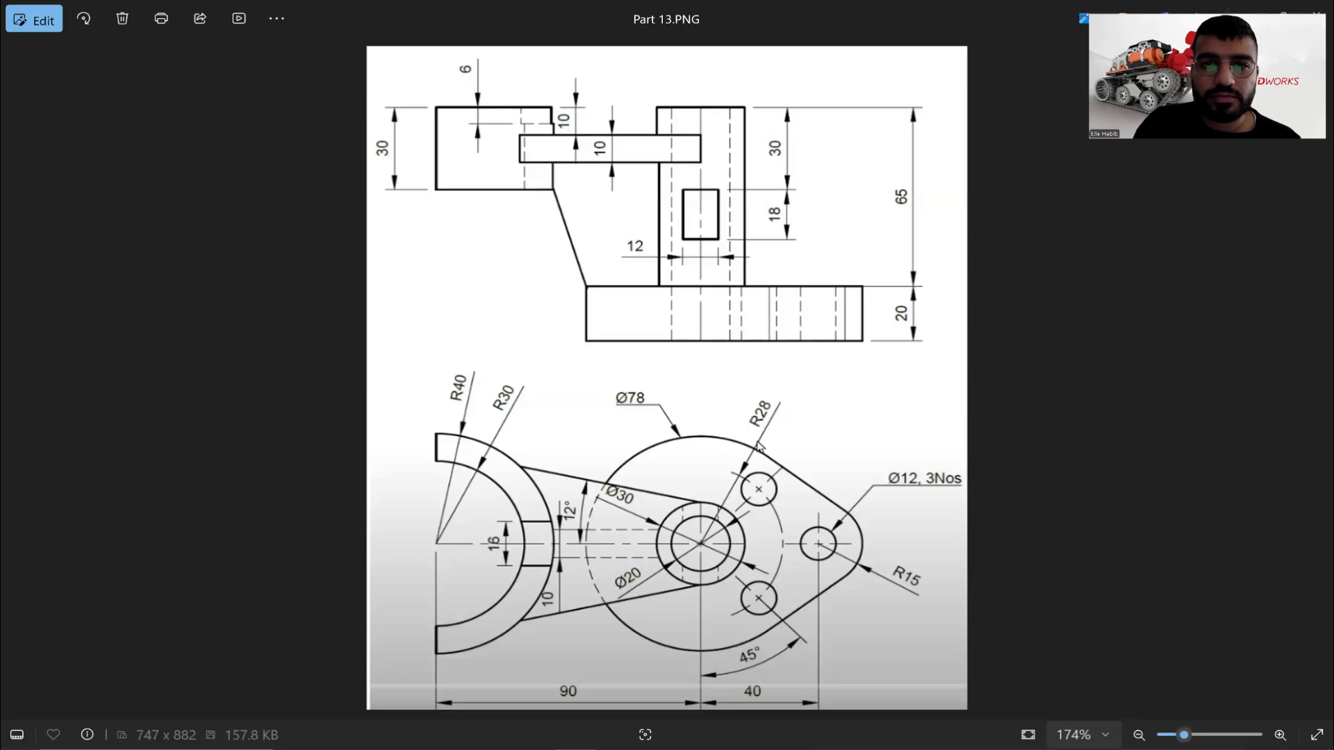
pyautogui.hotkey('alt', 'Tab')
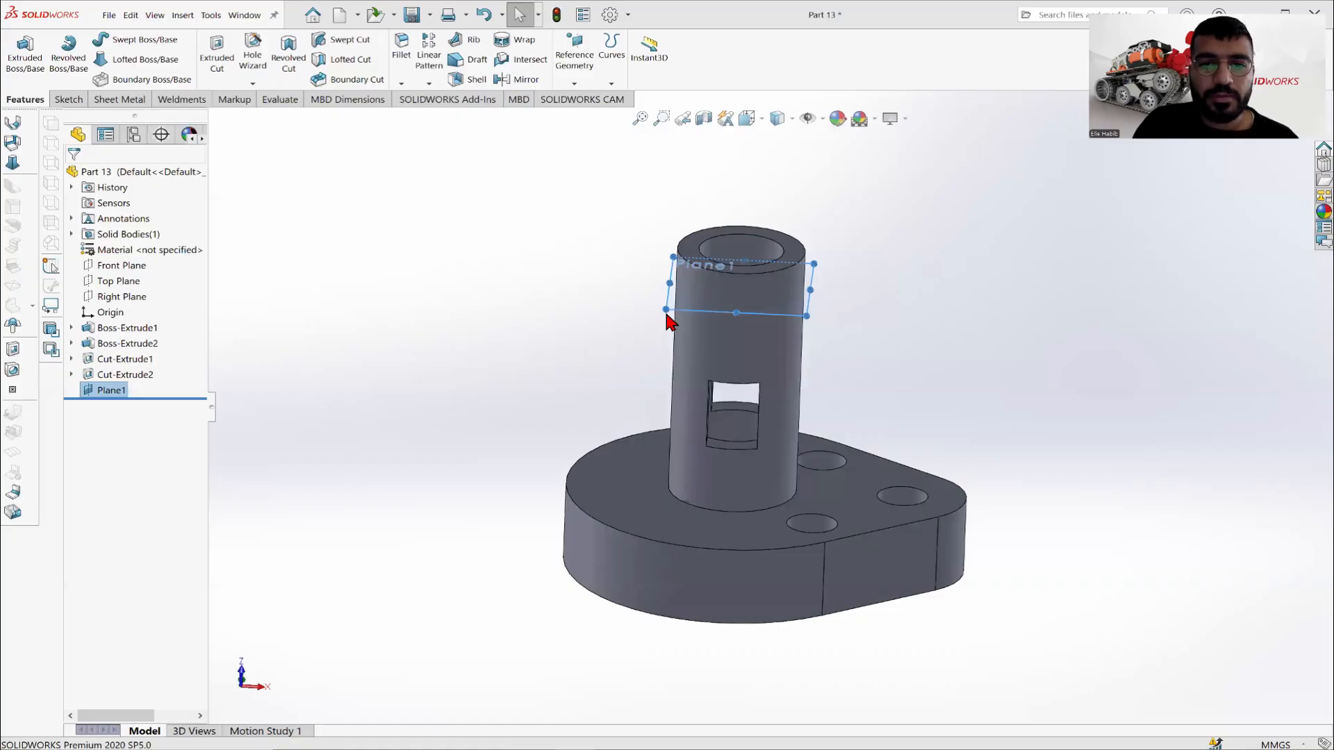
pyautogui.moveTo(666, 311); pyautogui.dragTo(421, 422)
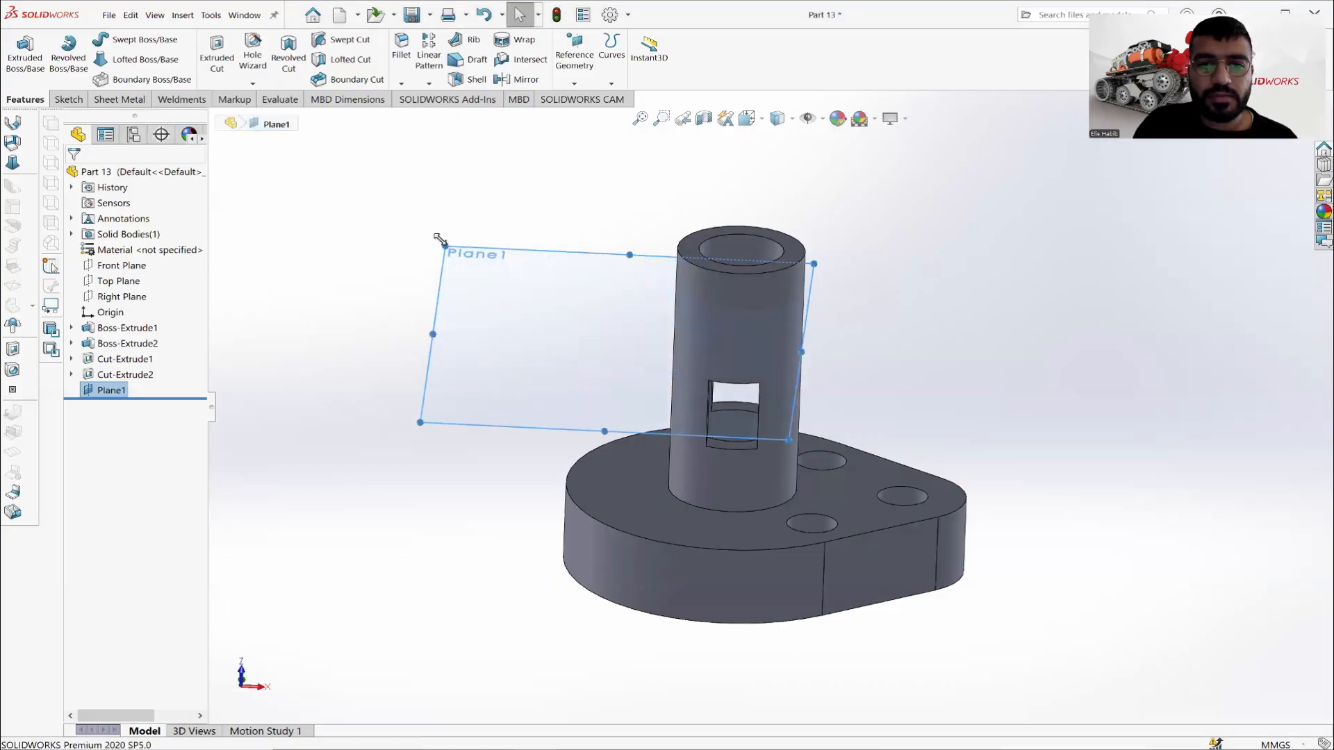
pyautogui.moveTo(440, 239); pyautogui.dragTo(342, 120)
# Start a sketch on the offset plane, viewed normal to it, and draw a slanted line to the upper side of the cylinder's outer circle.
pyautogui.rightClick(626, 261)
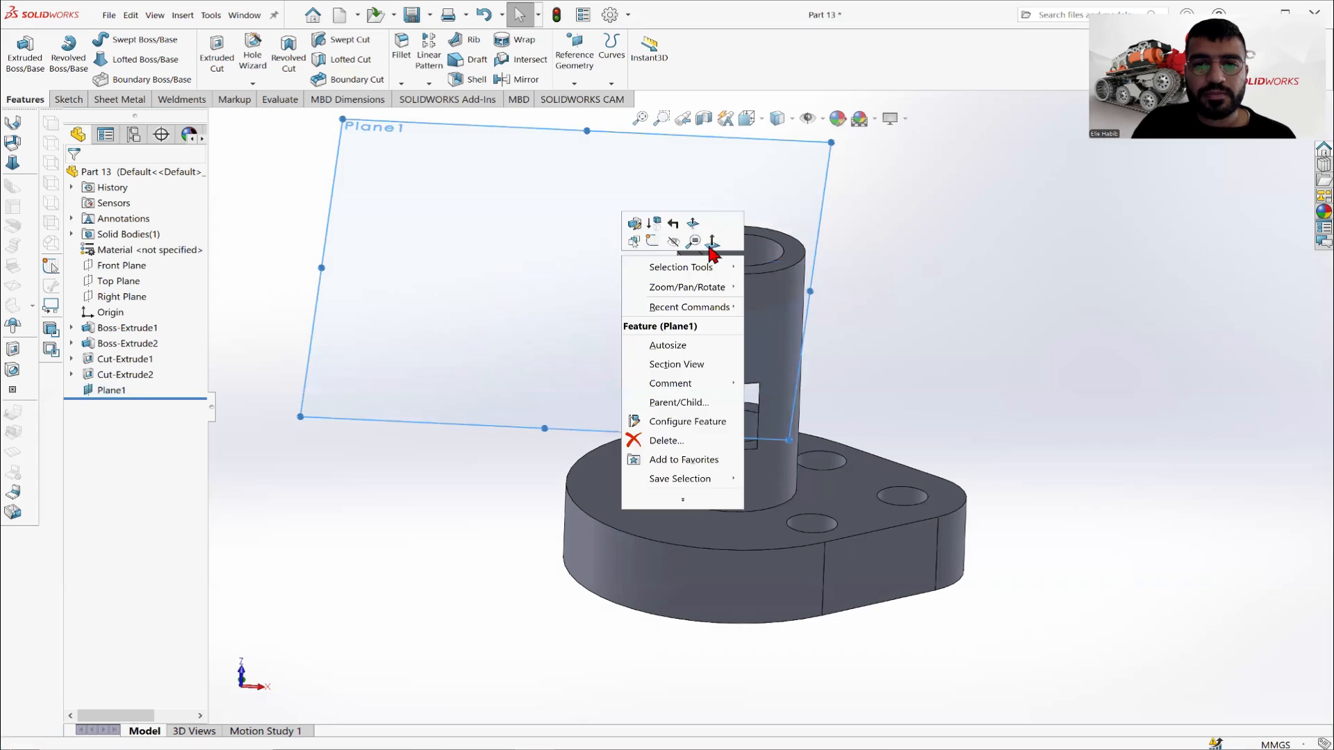
pyautogui.click(711, 243)
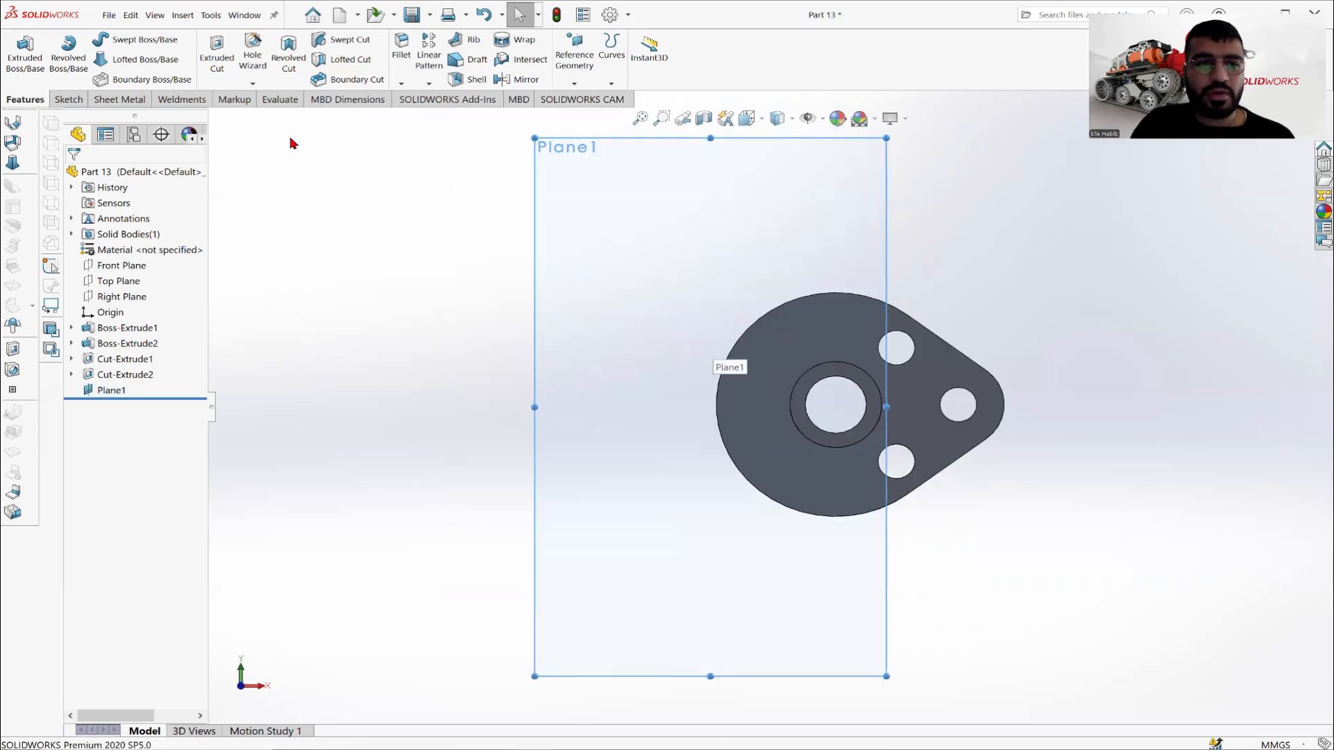
pyautogui.click(68, 100)
pyautogui.click(18, 56)
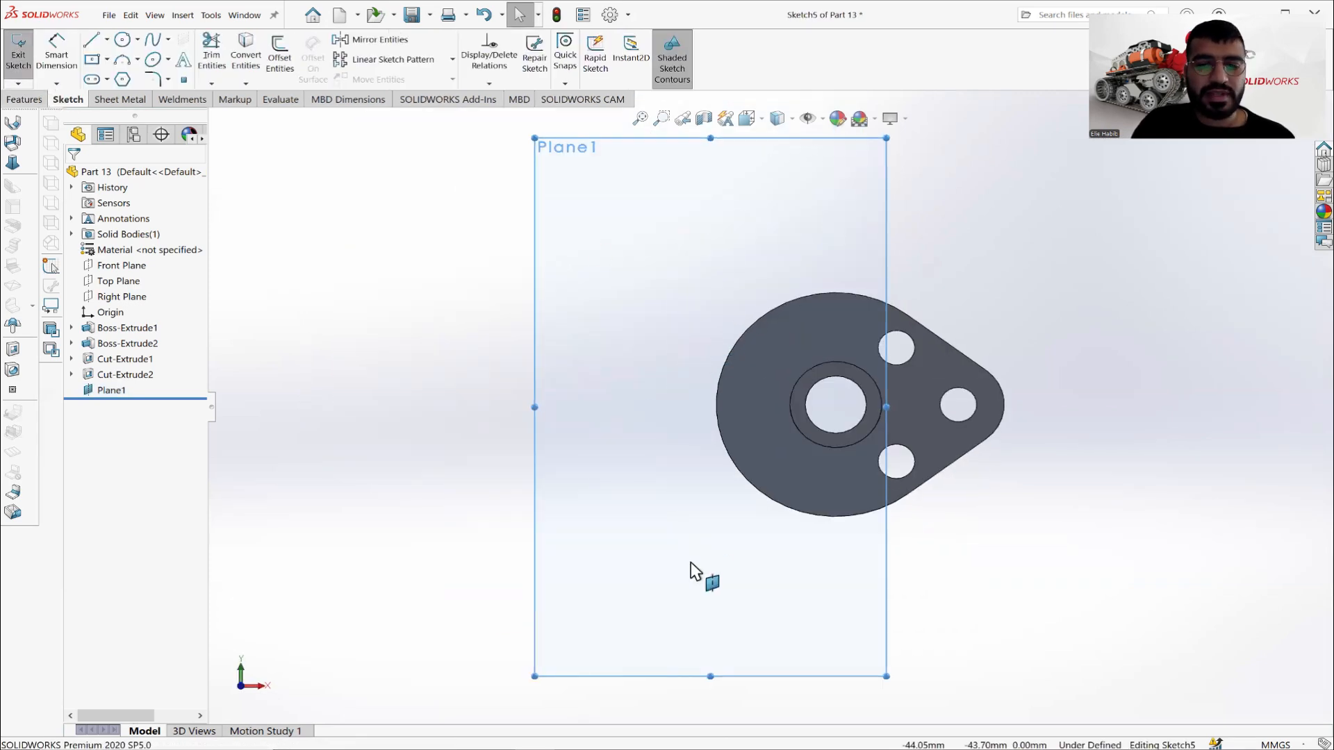
pyautogui.hotkey('alt', 'Tab')
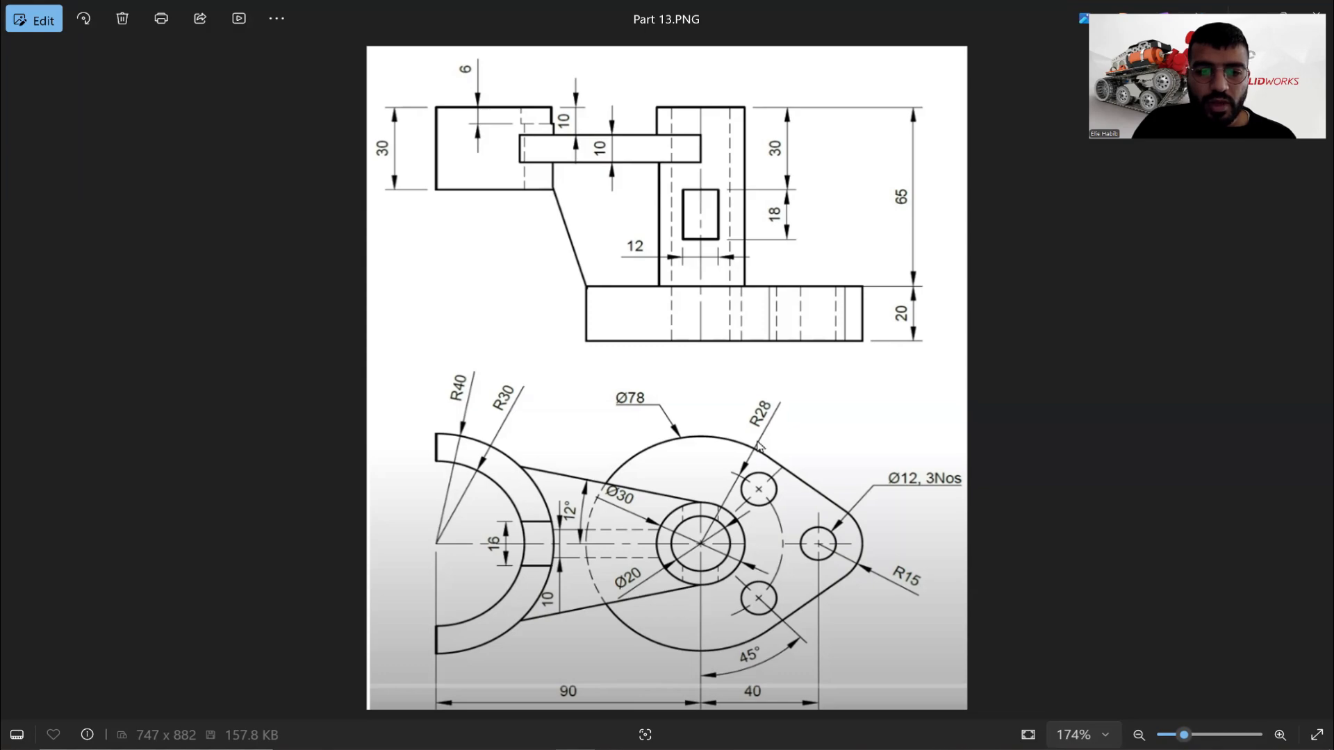
pyautogui.hotkey('alt', 'Tab')
pyautogui.click(95, 35)
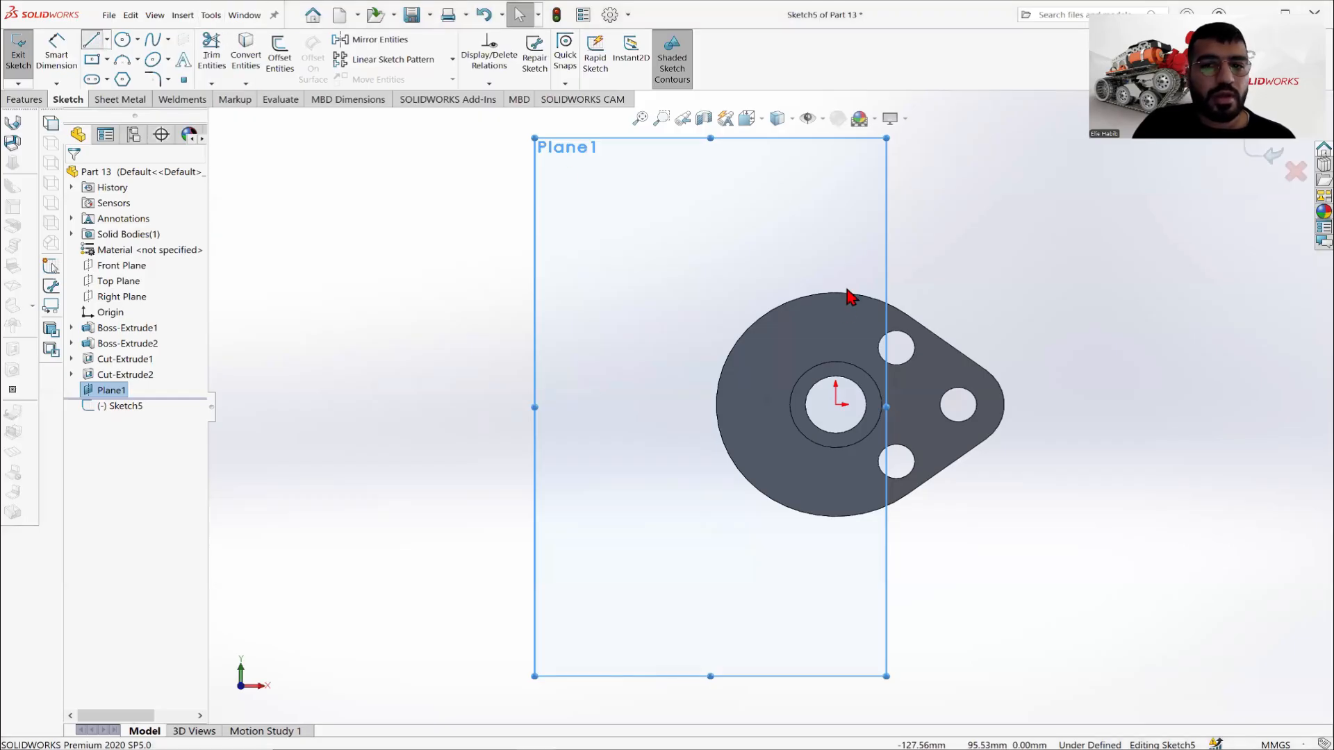
pyautogui.scroll(-2, 847, 290)
pyautogui.click(553, 326)
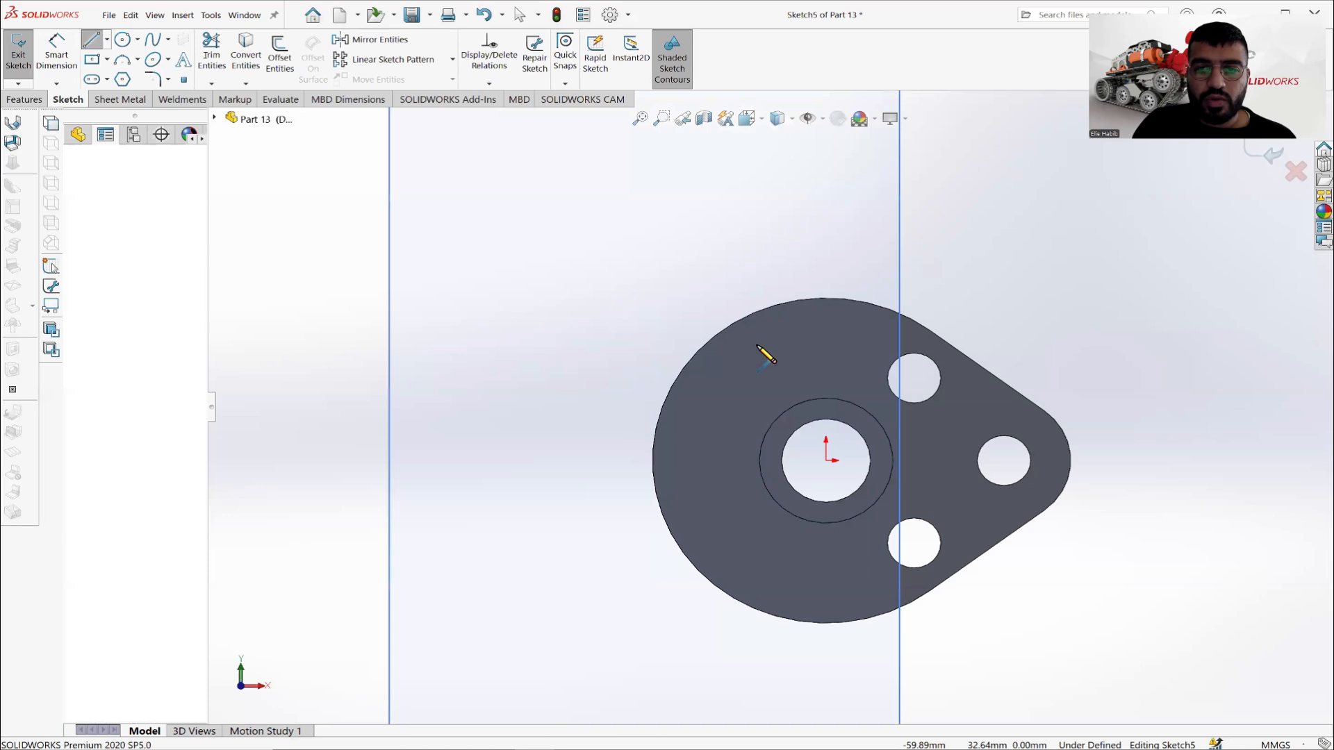
pyautogui.click(808, 403)
pyautogui.rightClick(654, 275)
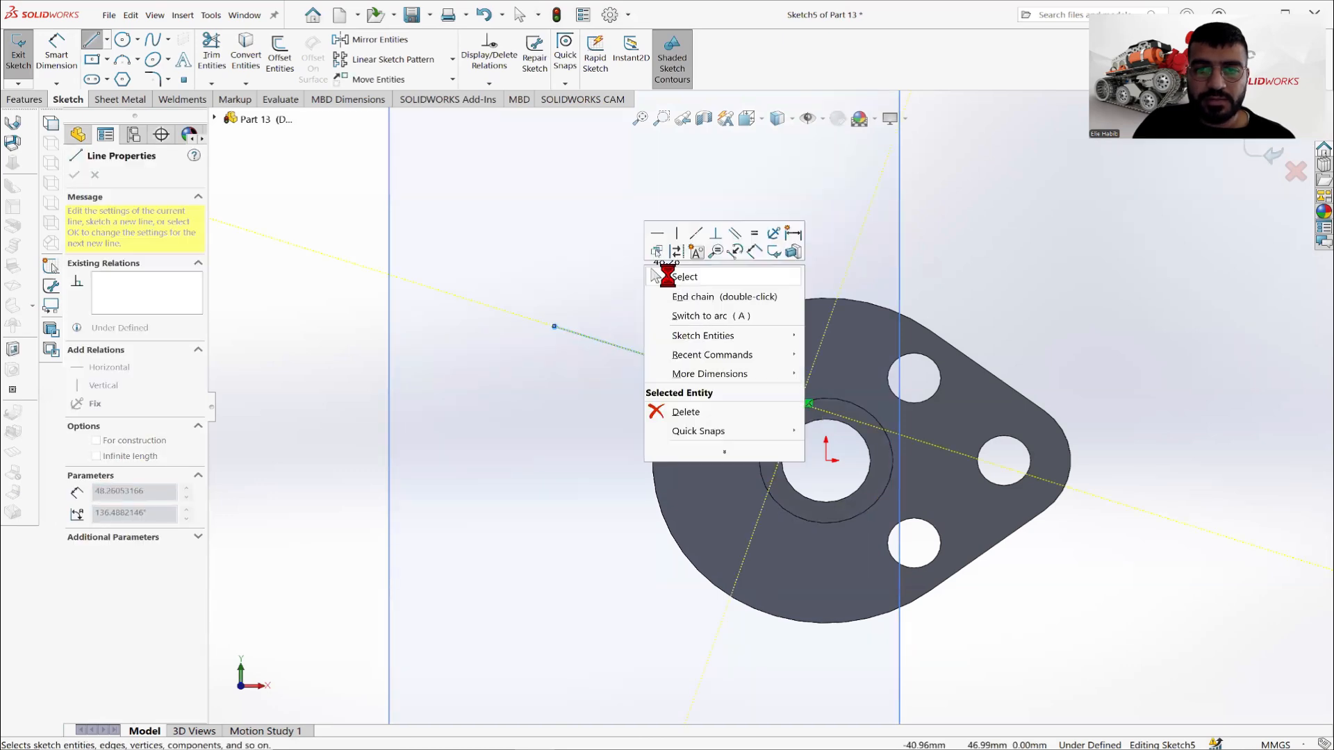
pyautogui.click(685, 276)
# Draw a second slanted line from outside the base to the lower side of the cylinder's outer circle.
pyautogui.press('l')
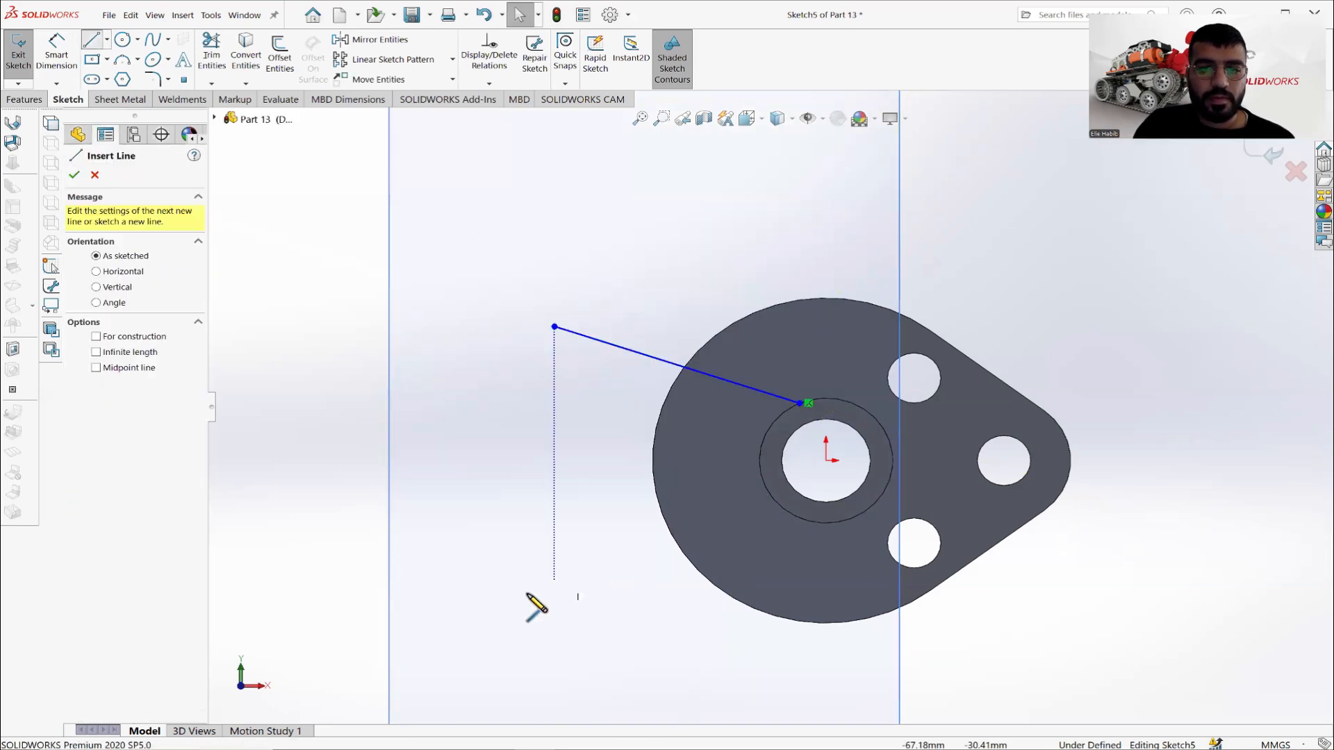
pyautogui.click(523, 598)
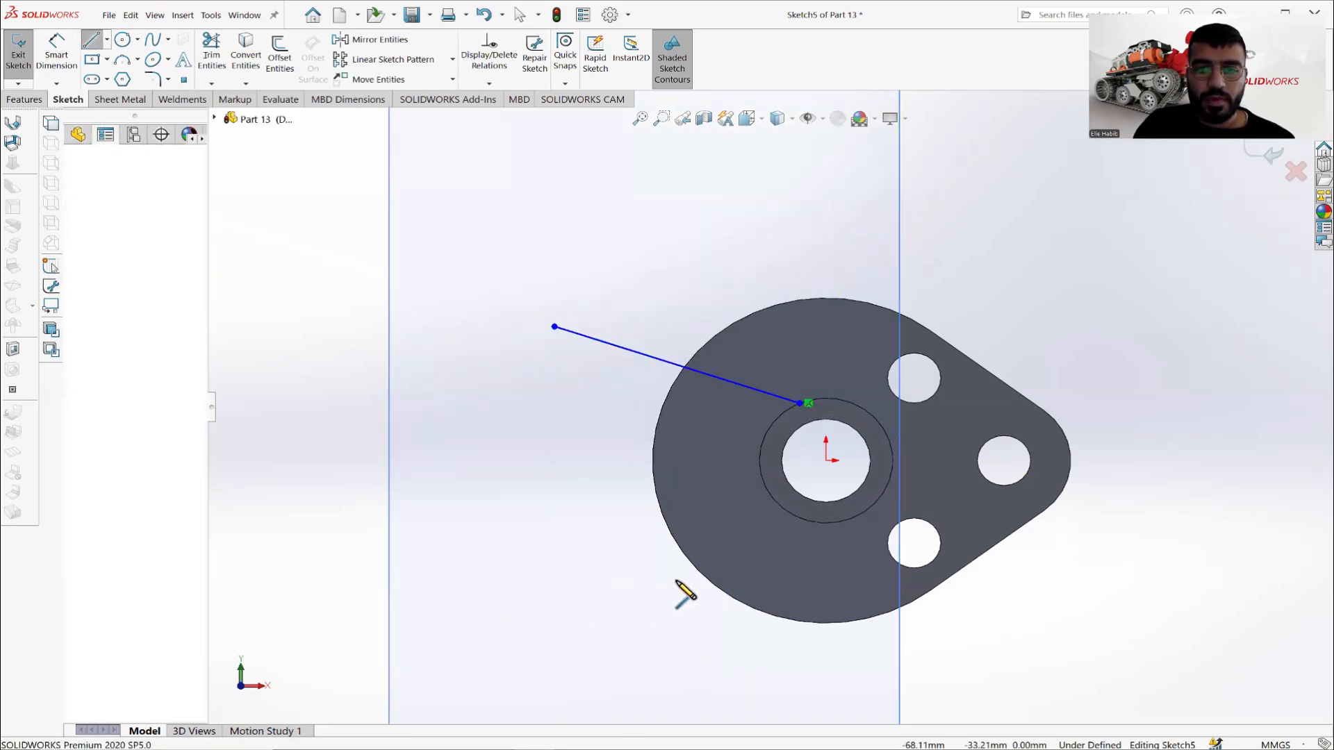
pyautogui.click(810, 522)
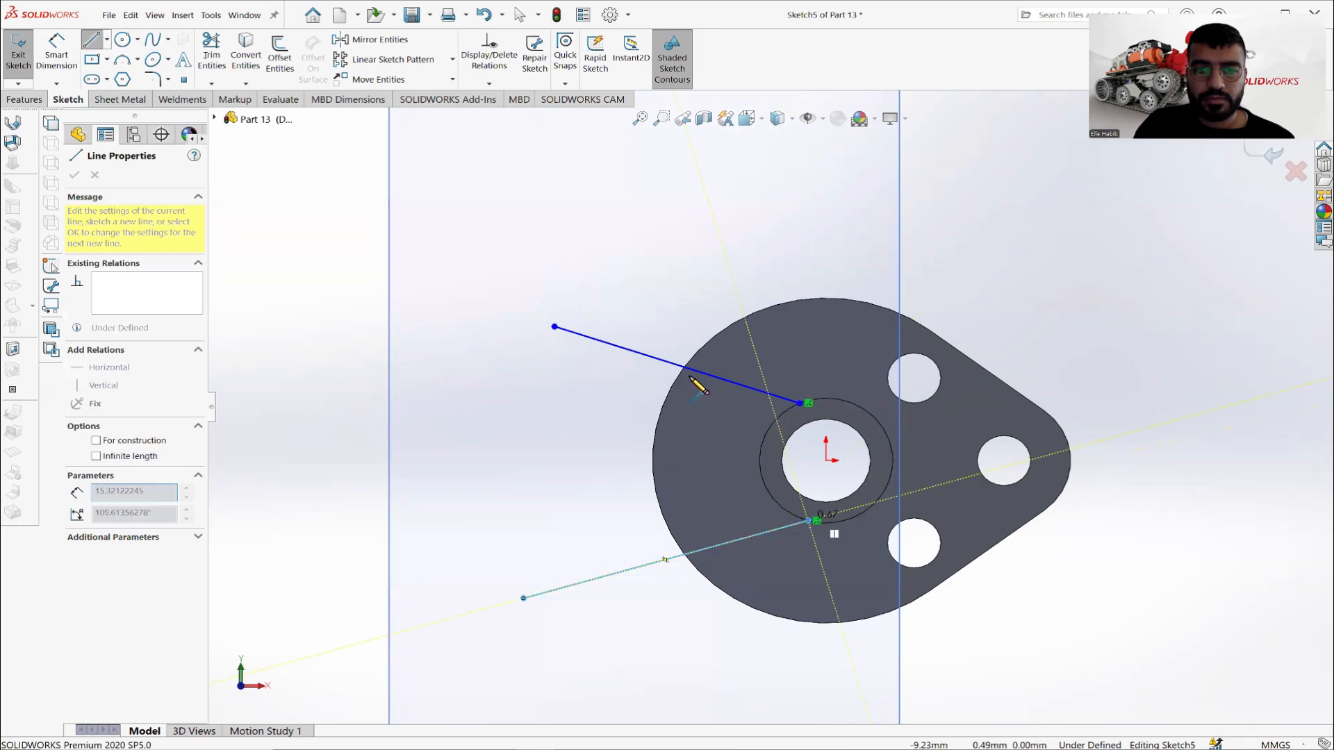
pyautogui.press('Escape')
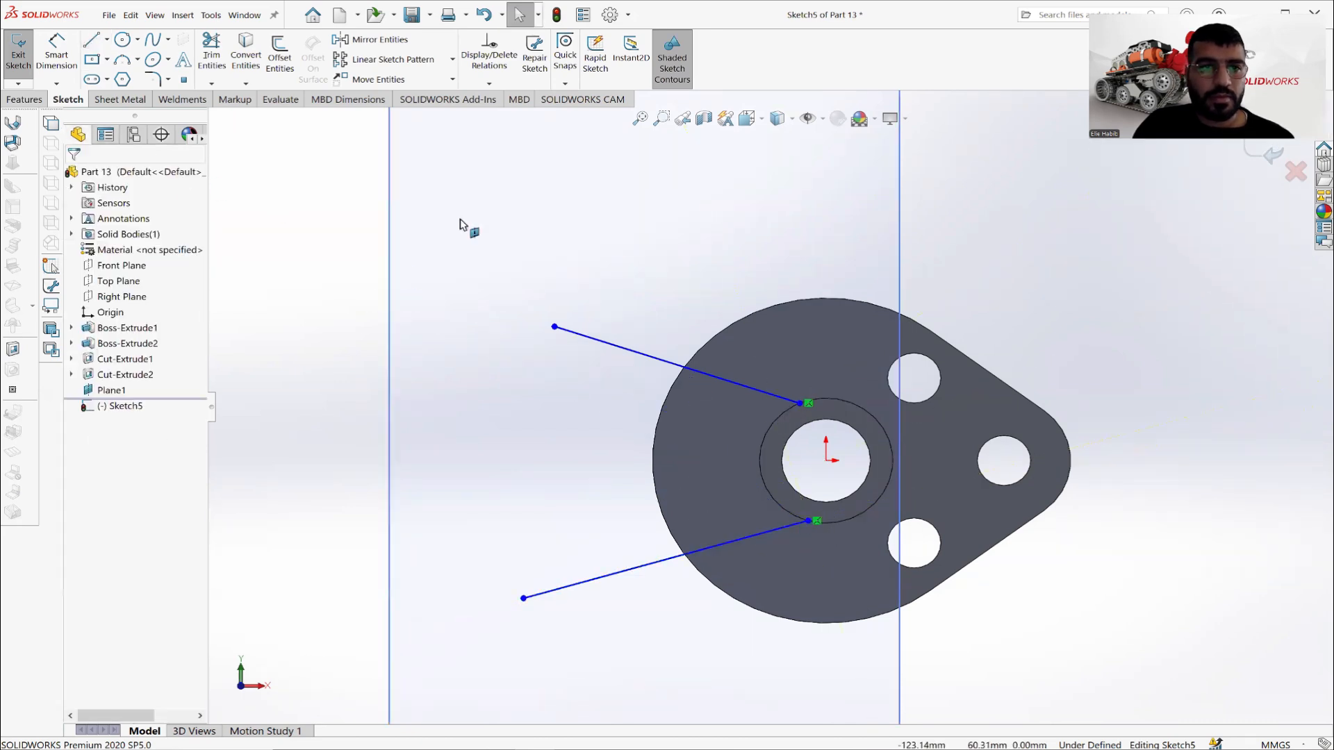
# Hide the offset reference plane while keeping its arm sketch open.
pyautogui.scroll(3, 799, 306)
pyautogui.press('super+d')
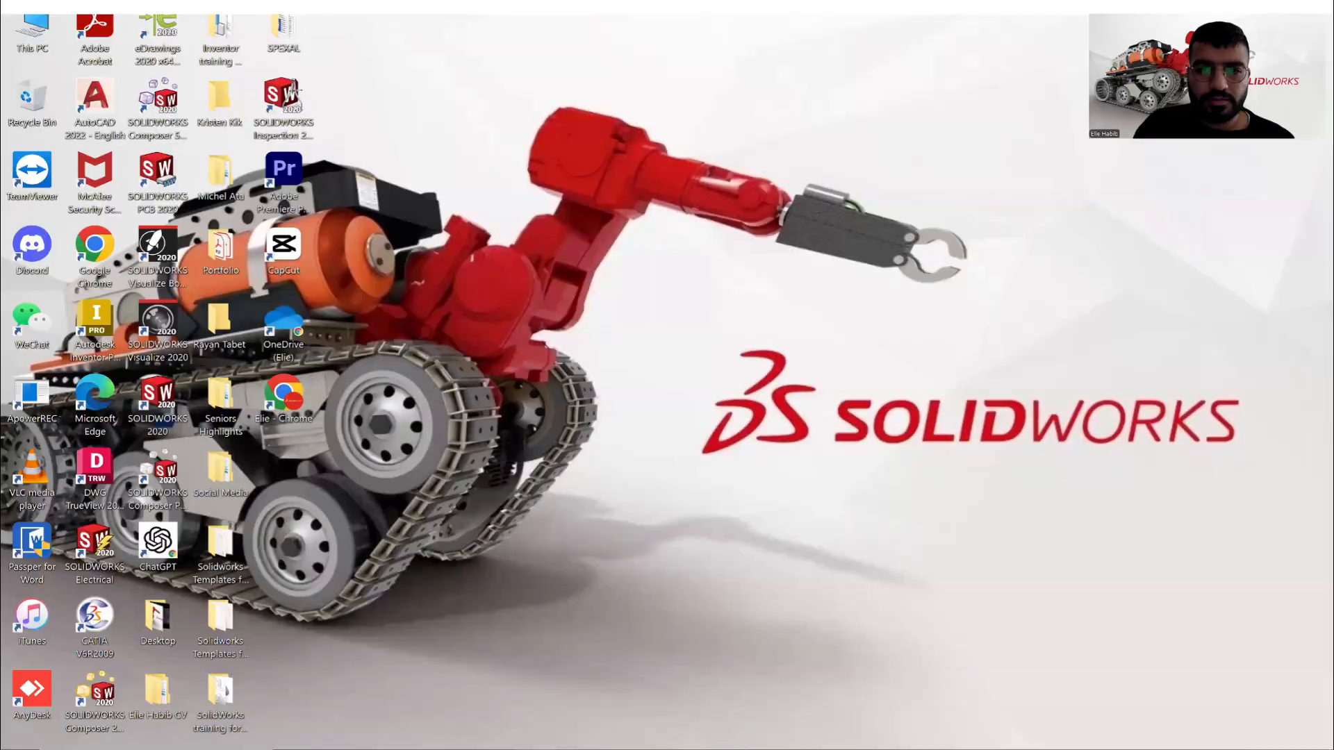
pyautogui.press('super+d')
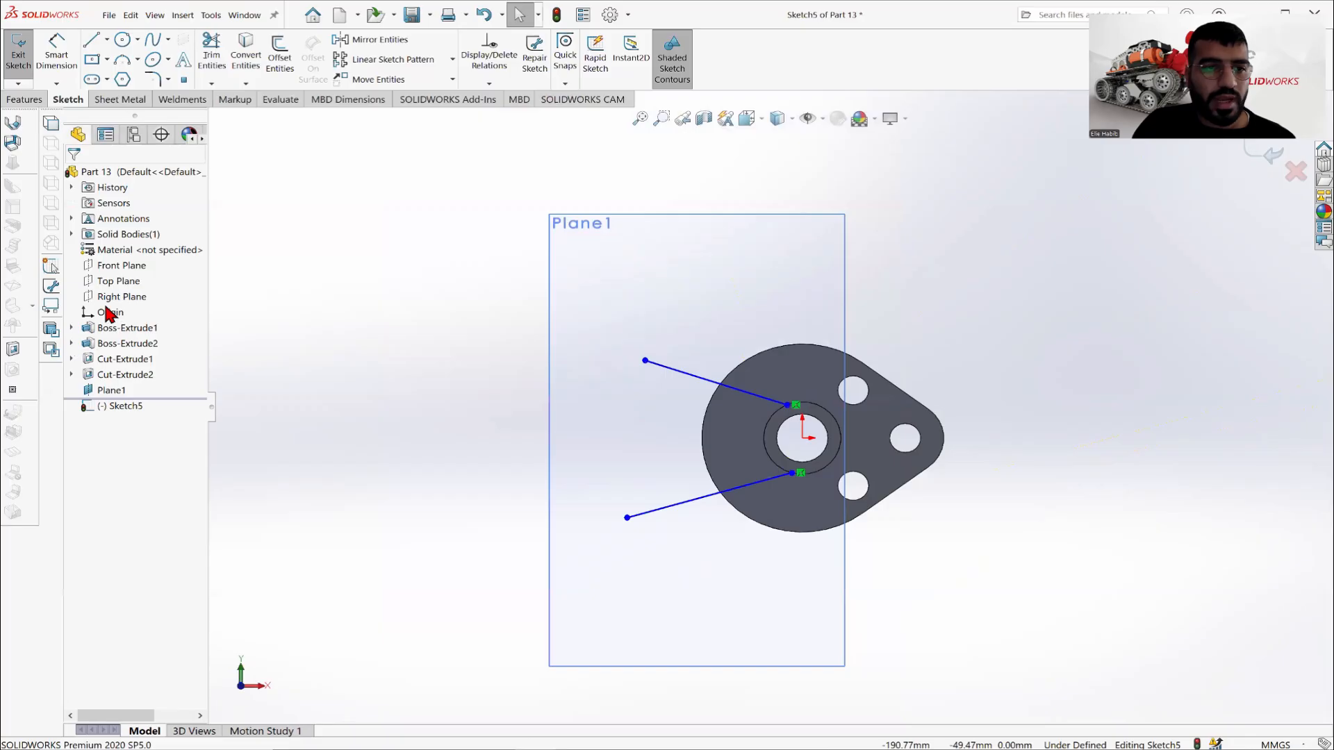
pyautogui.rightClick(111, 389)
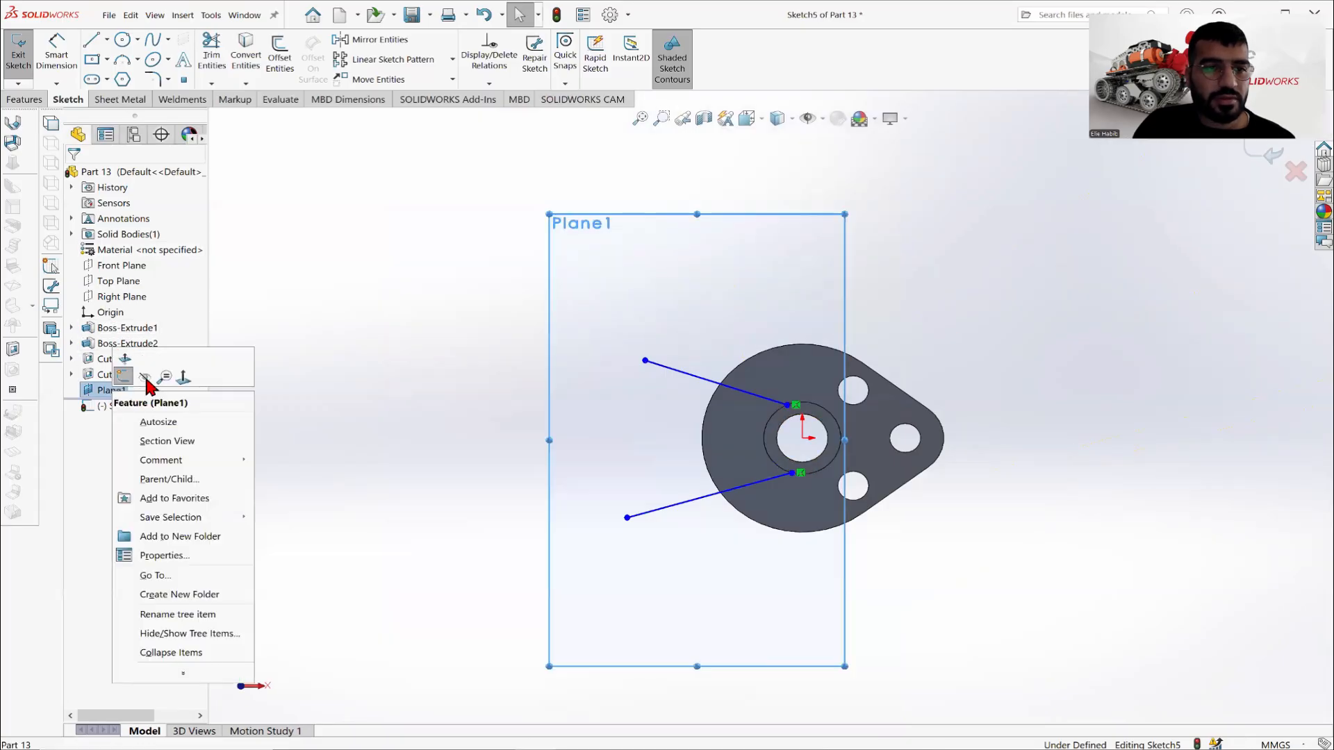
pyautogui.click(148, 378)
pyautogui.scroll(-4, 788, 402)
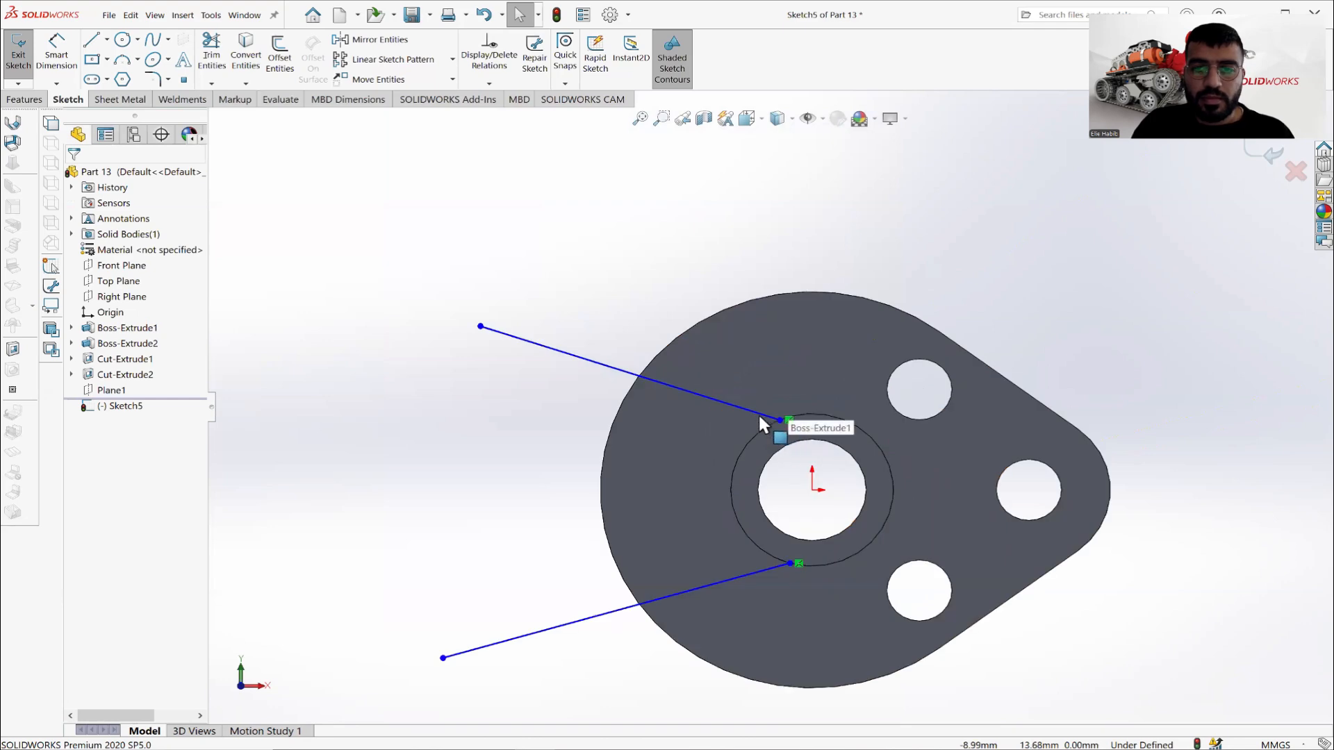
# Make the upper sloped line tangent to the outer circular edge of the central boss.
pyautogui.click(760, 416)
pyautogui.keyDown('ctrl'); pyautogui.click(808, 411); pyautogui.keyUp('ctrl')
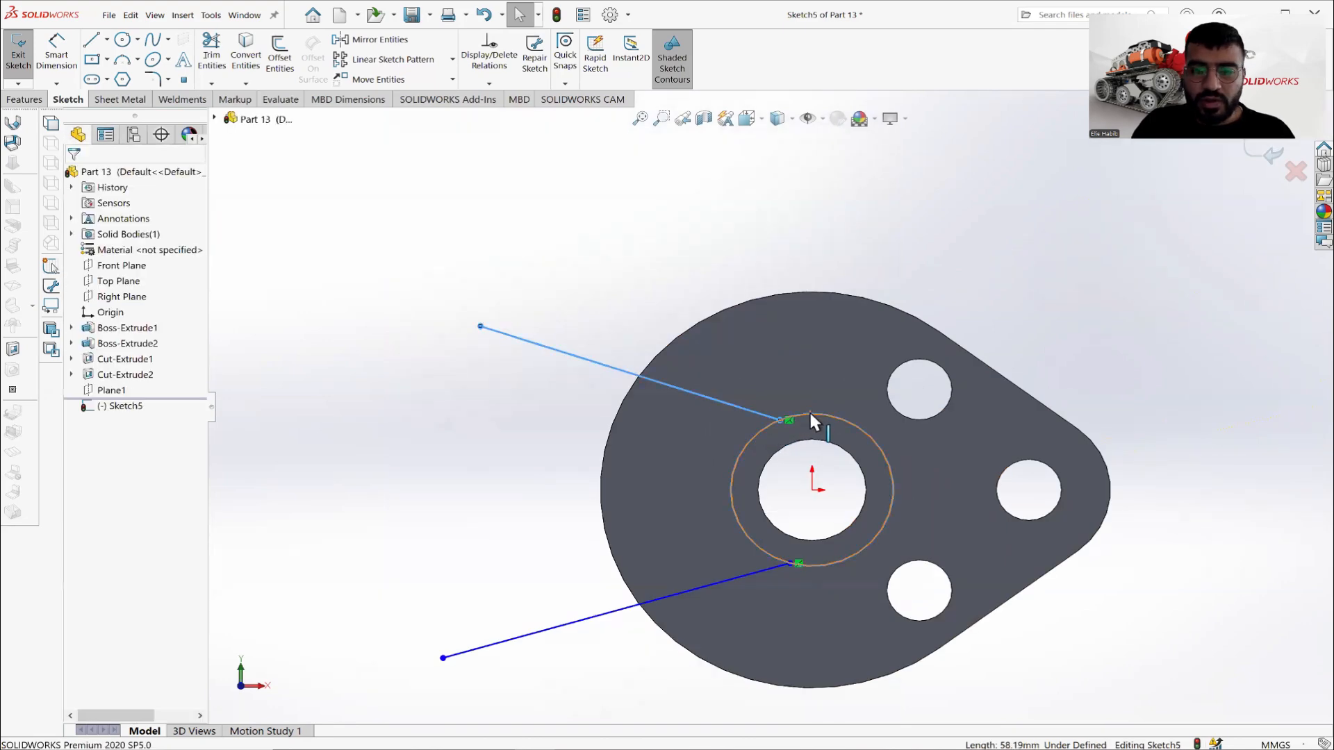
pyautogui.click(78, 359)
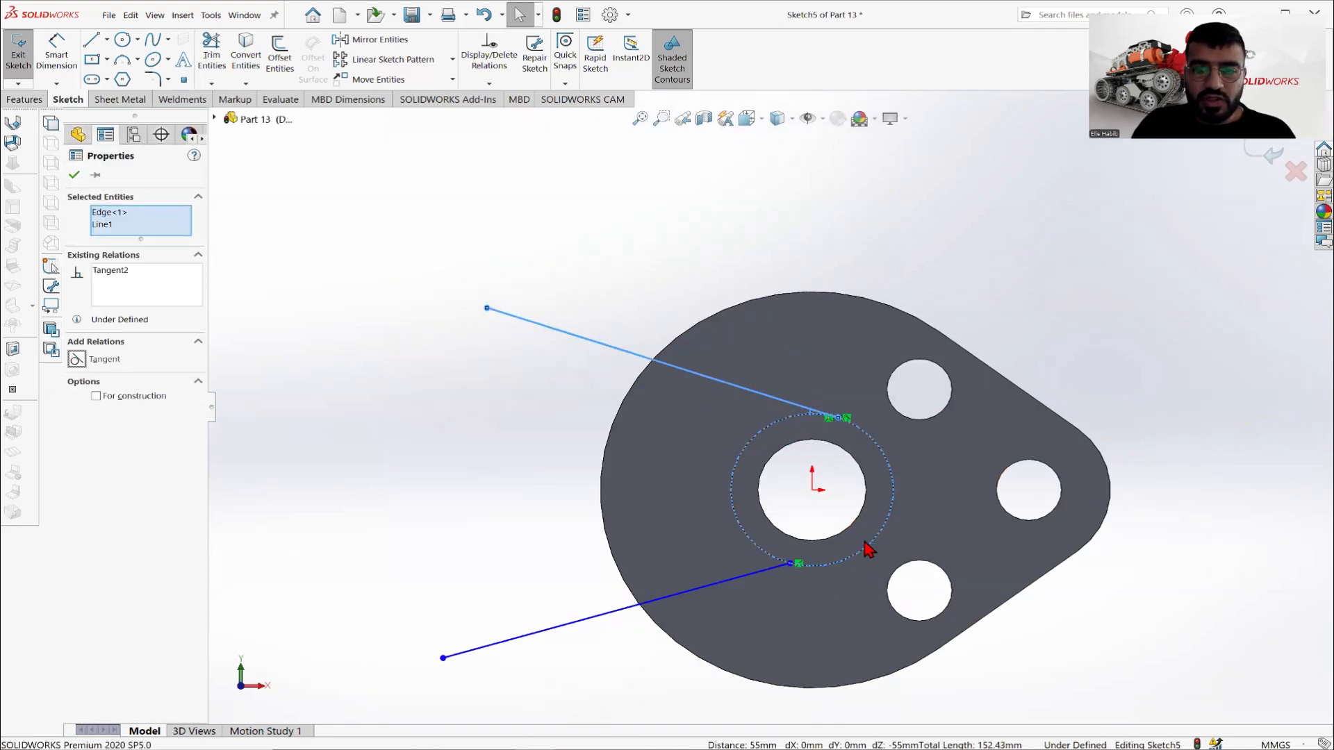
pyautogui.press('Escape')
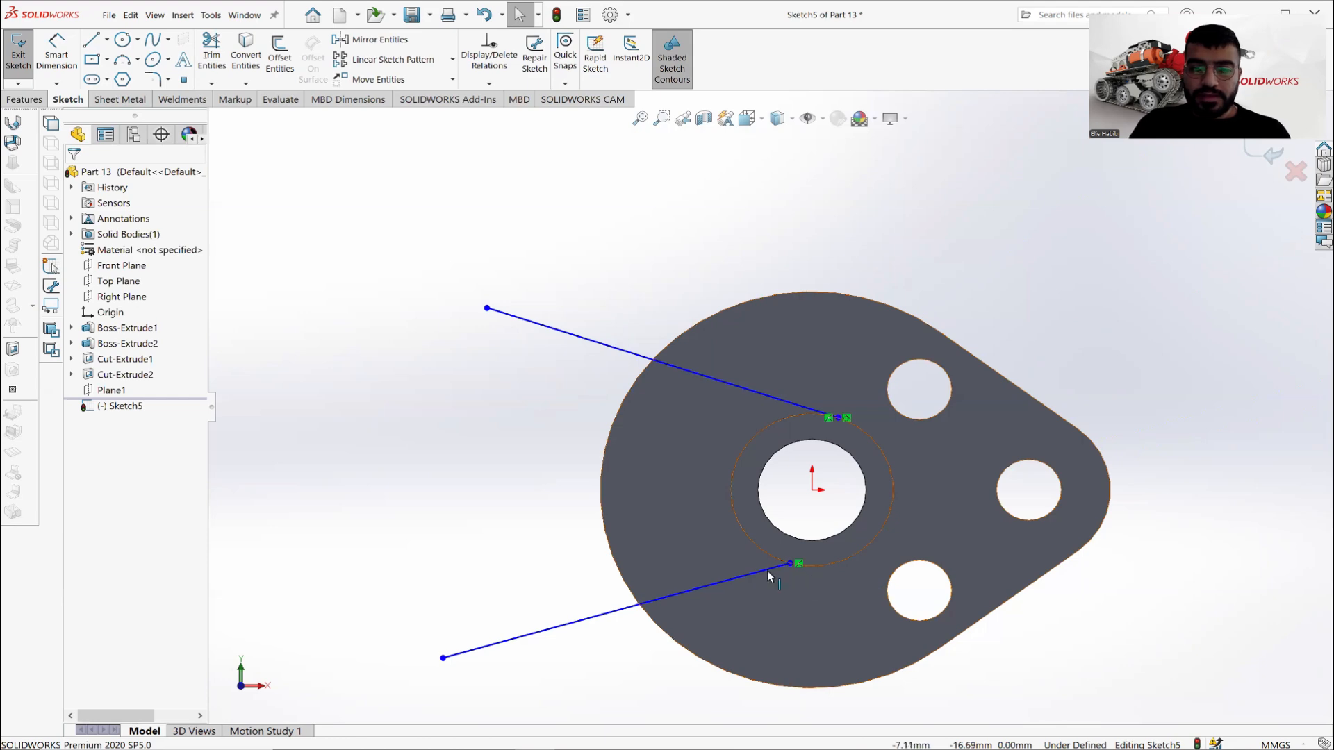
# Make the lower sloped line tangent to the outer circular edge of the central boss.
pyautogui.click(767, 571)
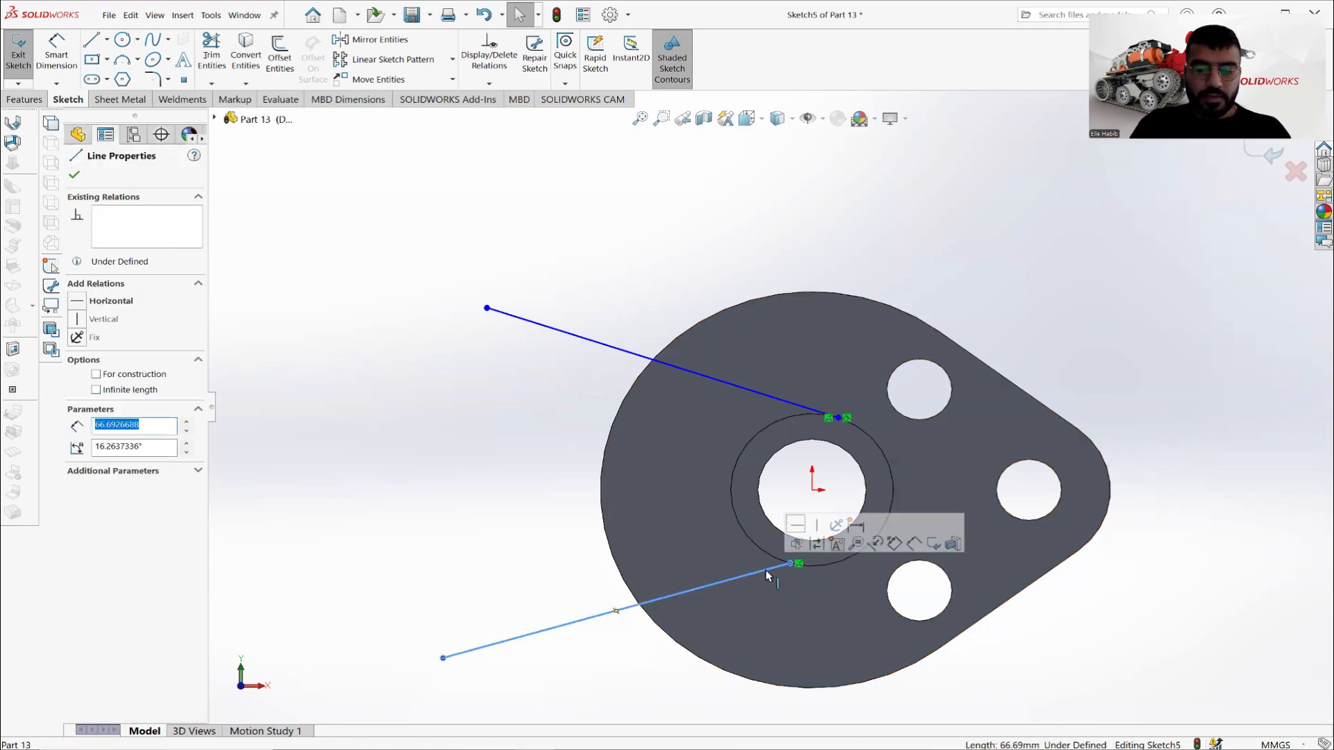
pyautogui.keyDown('ctrl'); pyautogui.click(852, 557); pyautogui.keyUp('ctrl')
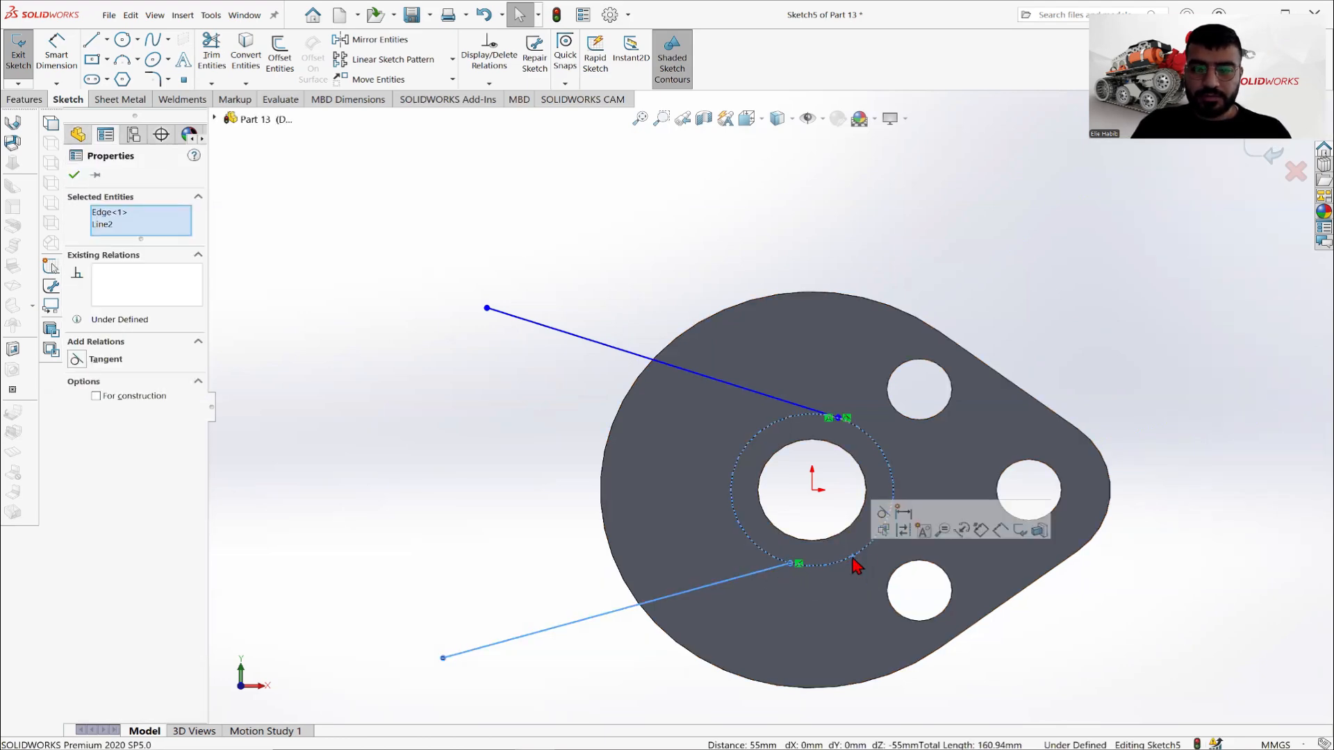
pyautogui.click(106, 365)
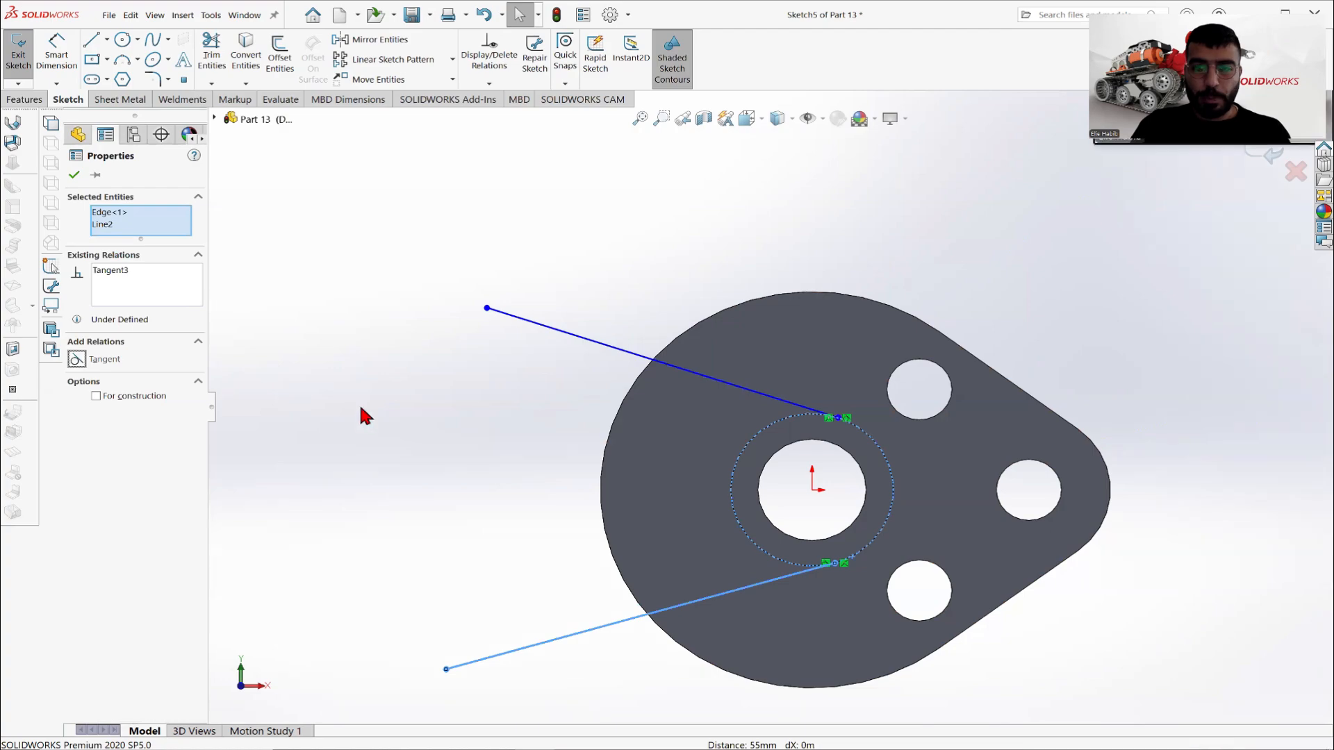
pyautogui.click(389, 421)
# Check the Part 13 drawing and sketch a horizontal centerline about 80 mm long from the origin, running between the two tangent lines.
pyautogui.click(566, 742)
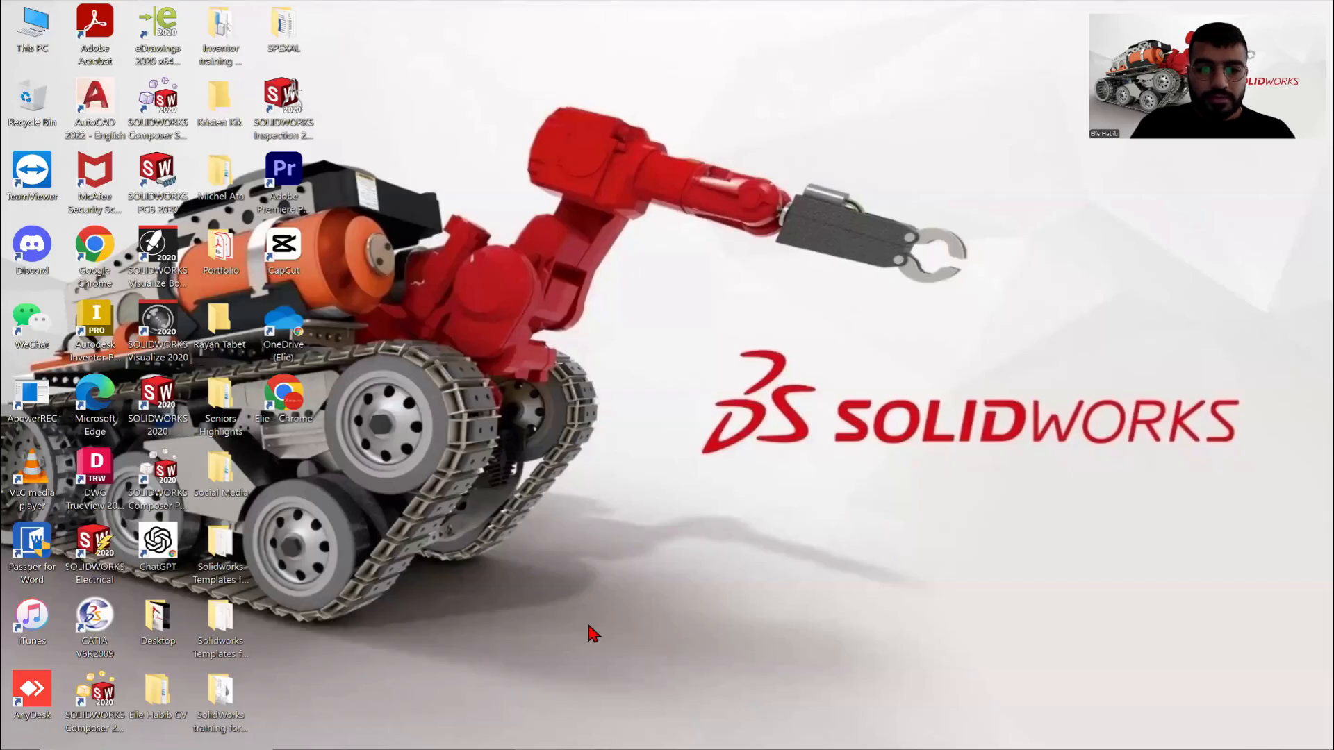
pyautogui.click(588, 626)
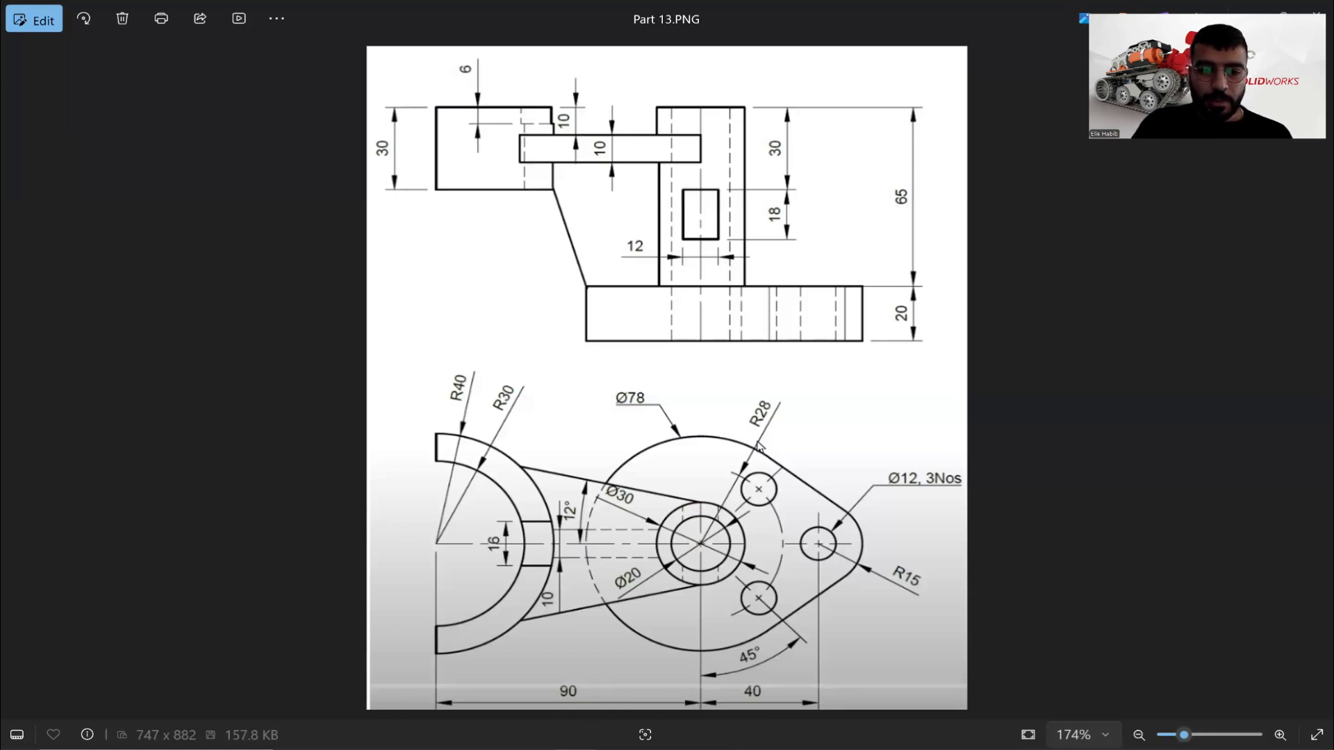
pyautogui.hotkey('alt', 'Tab')
pyautogui.click(106, 40)
pyautogui.click(129, 79)
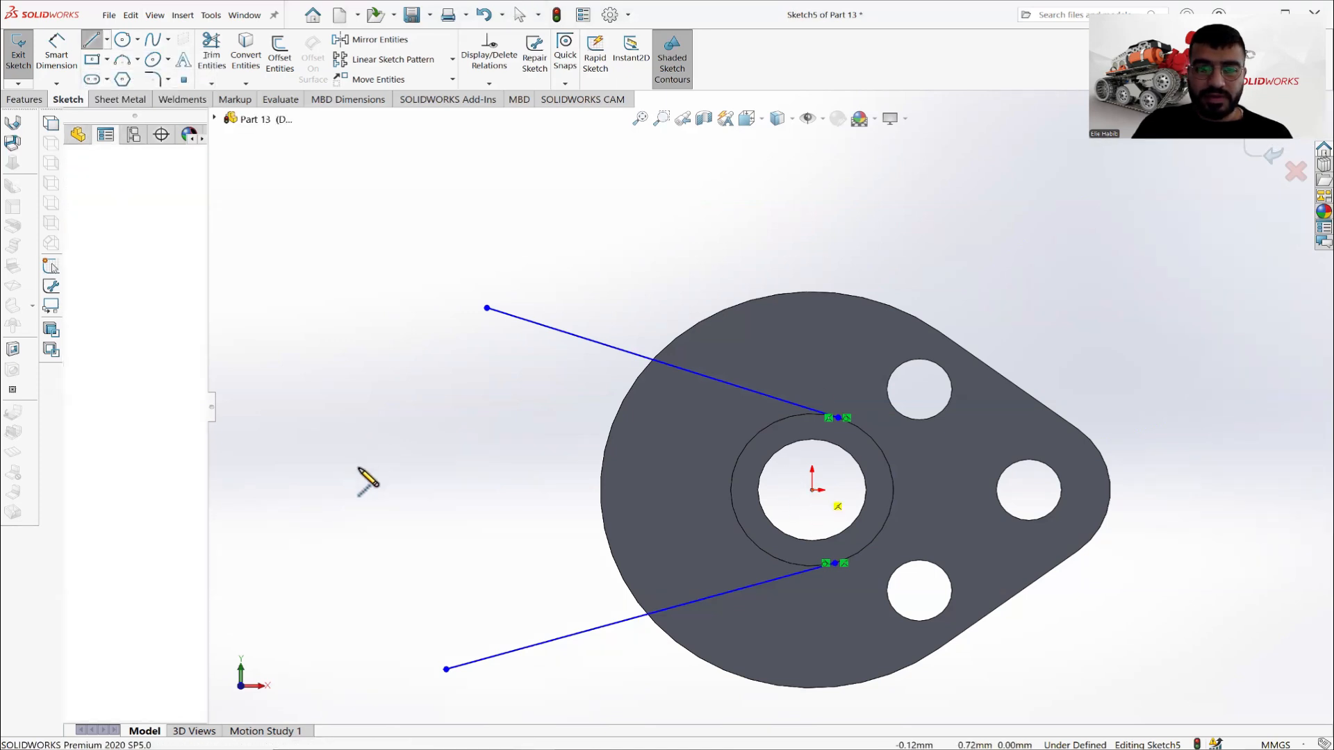
pyautogui.click(378, 490)
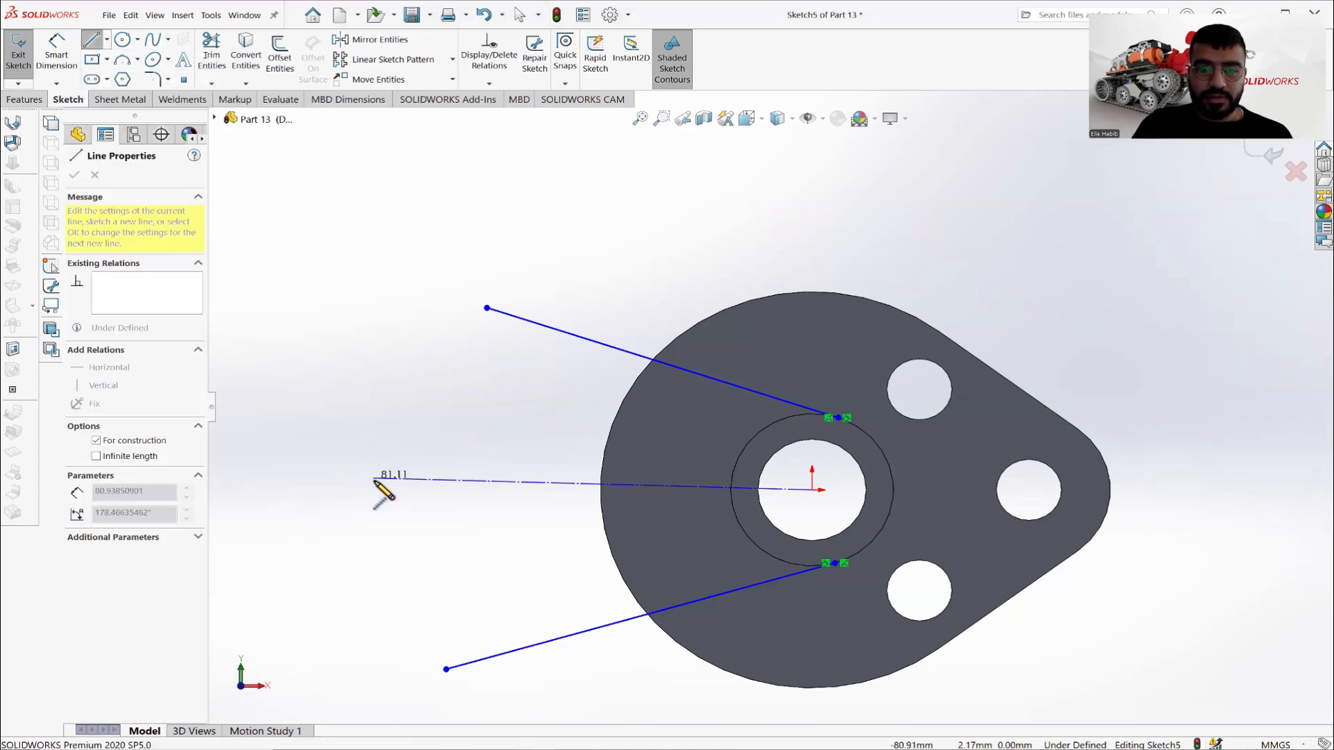
pyautogui.rightClick(420, 422)
pyautogui.click(434, 421)
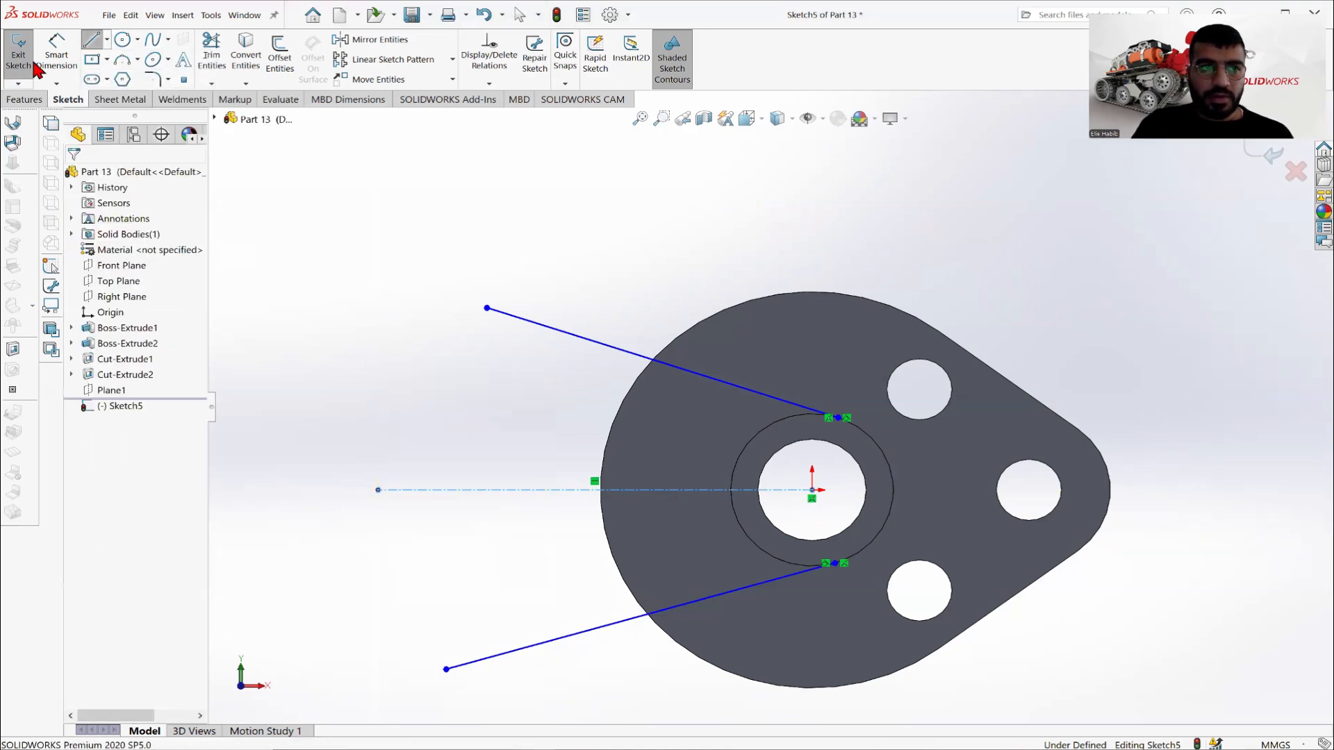
# Dimension the angle between the upper tangent line and the centerline as 12°.
pyautogui.click(569, 340)
pyautogui.click(539, 491)
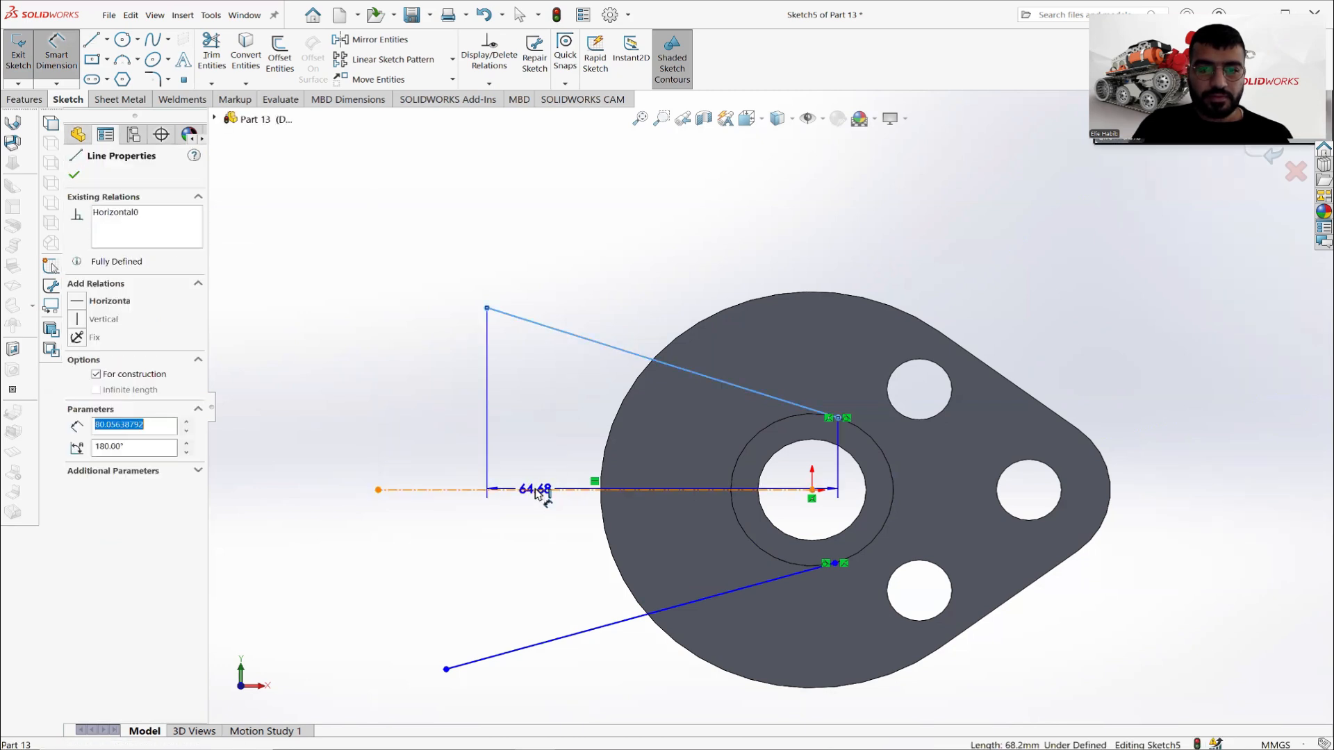
pyautogui.click(546, 440)
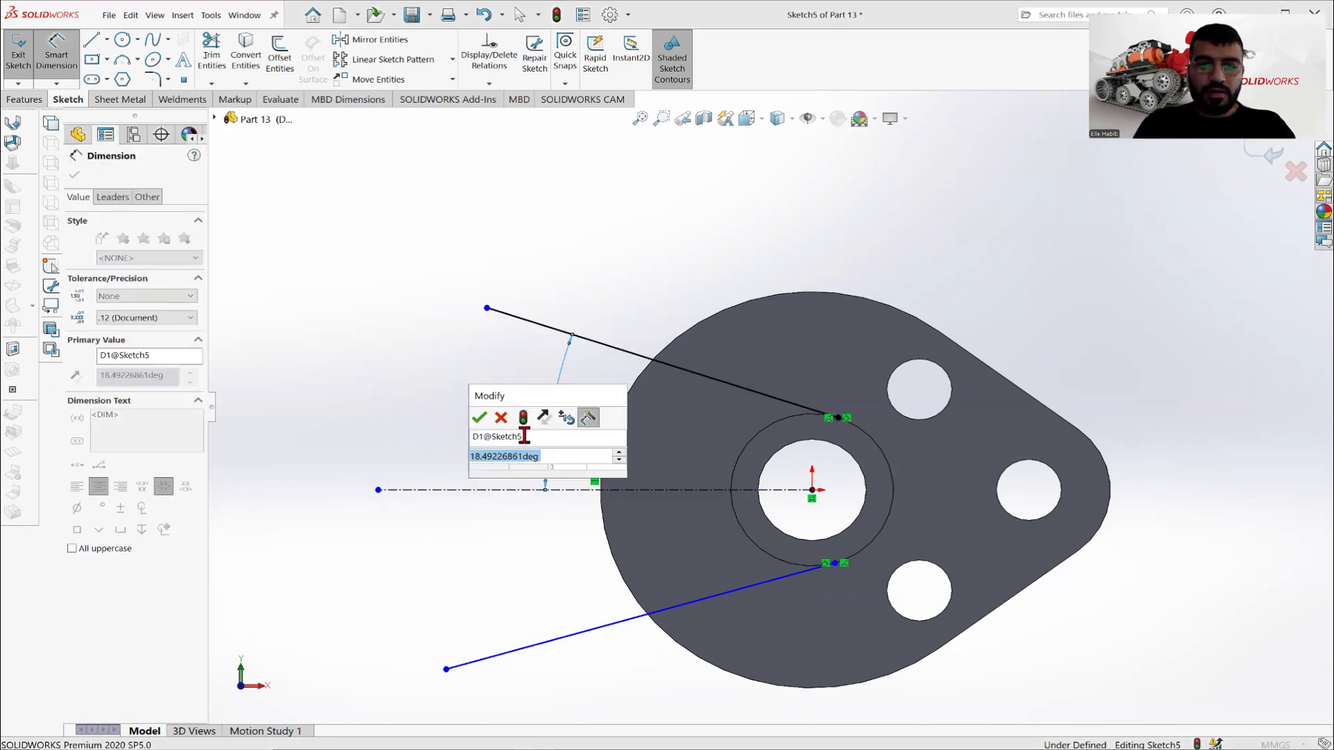
pyautogui.write('12')
pyautogui.click(479, 417)
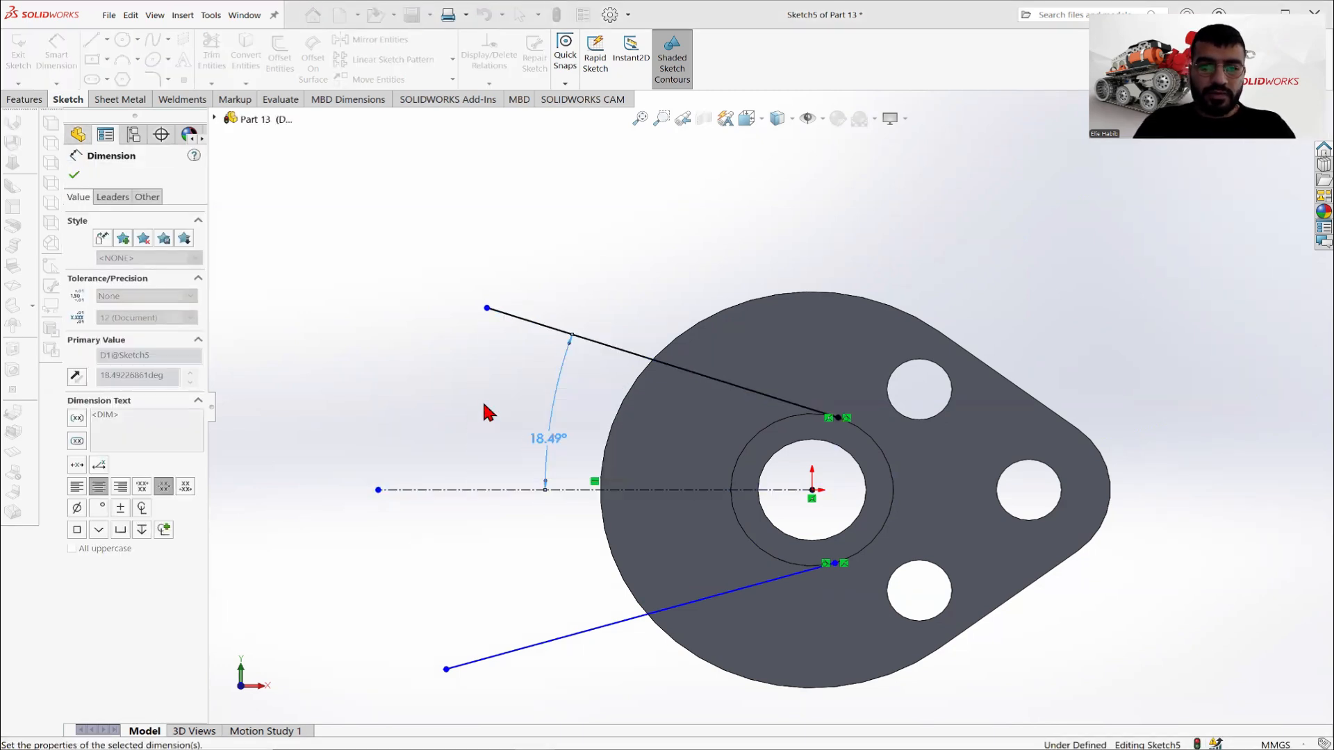
# Dimension the angle between the centerline and the lower tangent line as 12°.
pyautogui.click(528, 490)
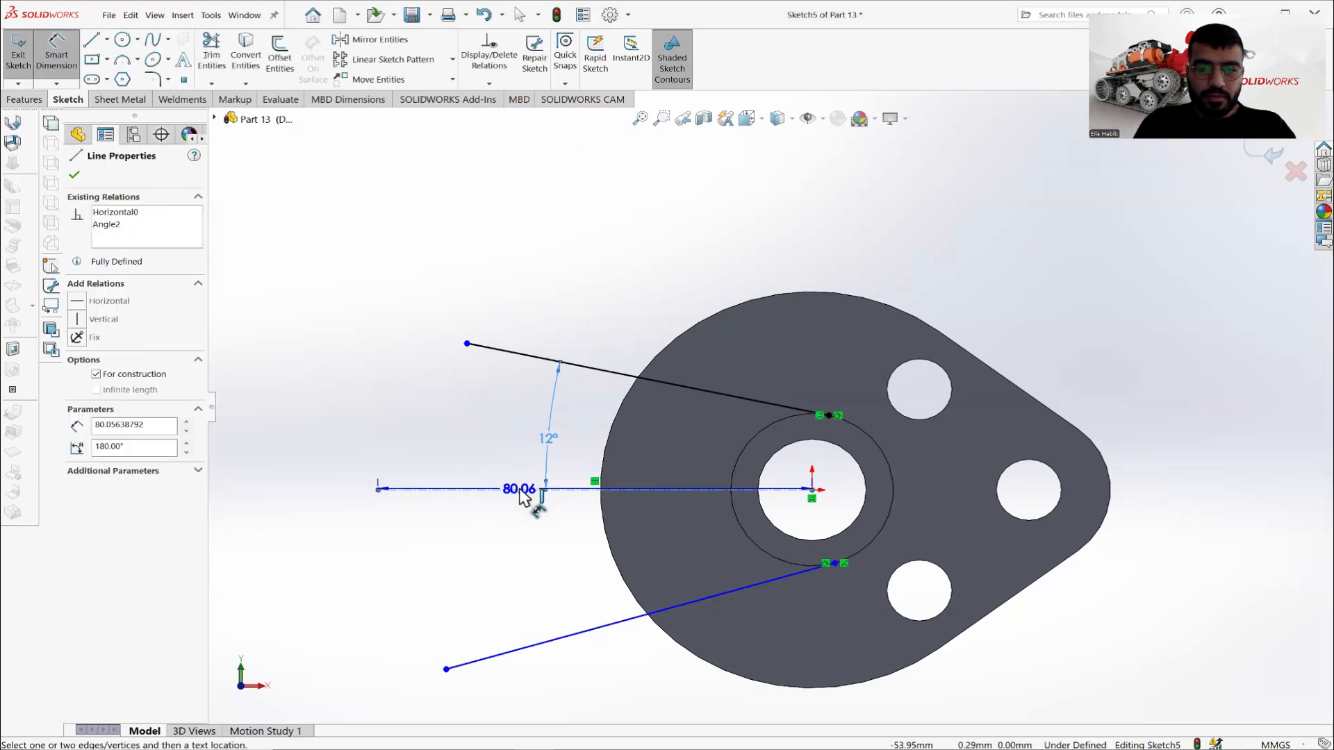
pyautogui.click(596, 630)
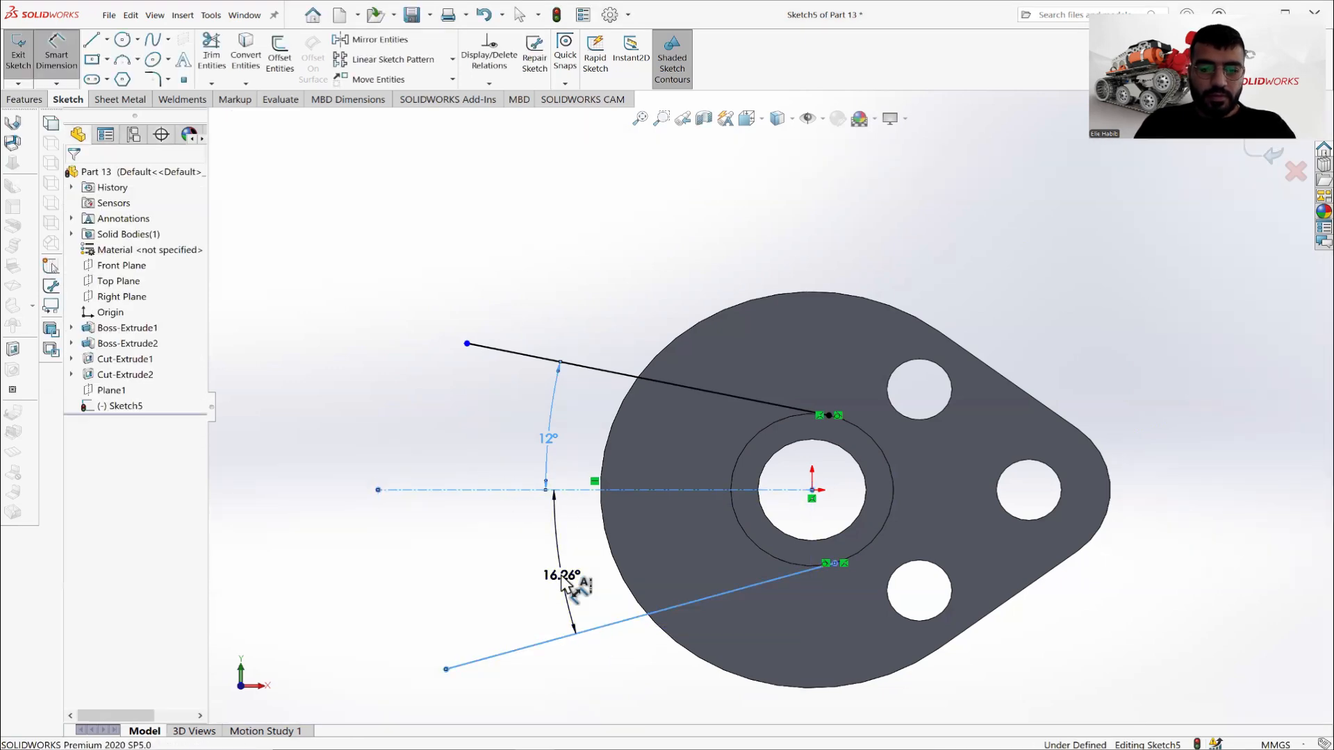
pyautogui.click(563, 582)
pyautogui.write('12')
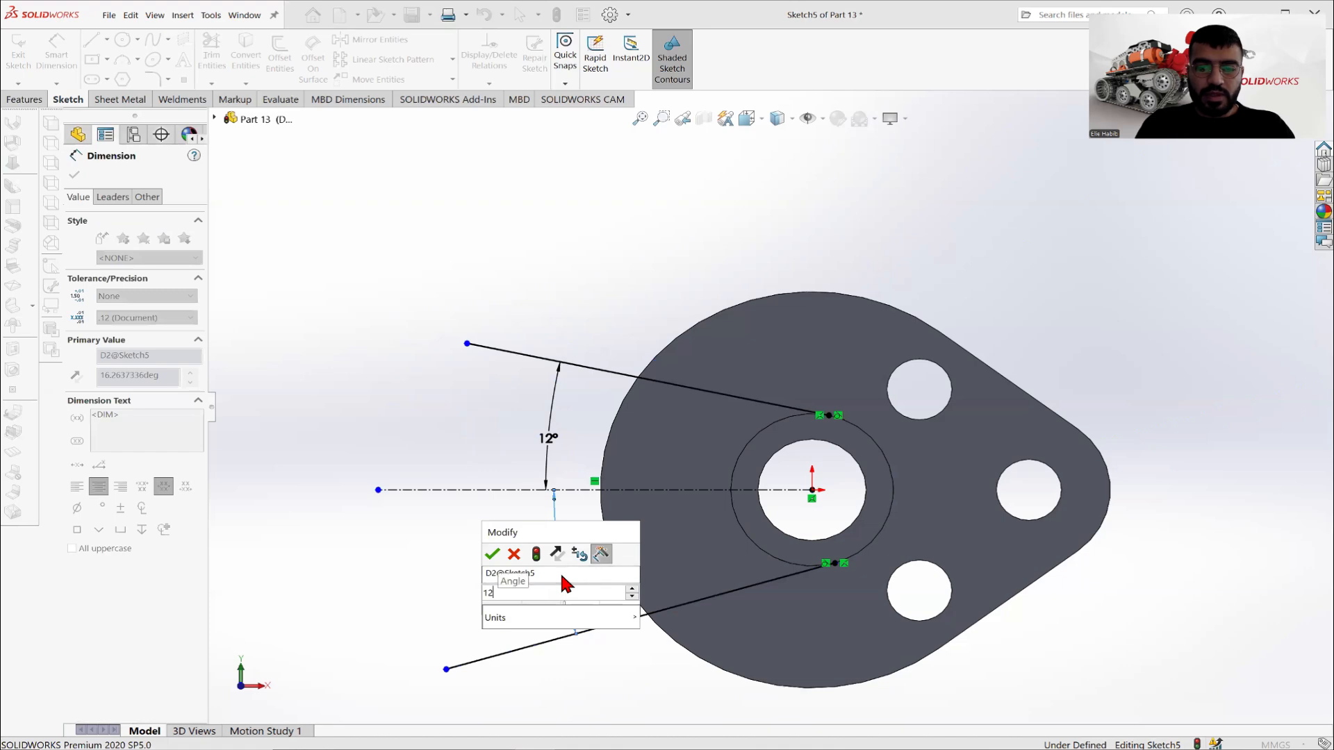
pyautogui.press('Return')
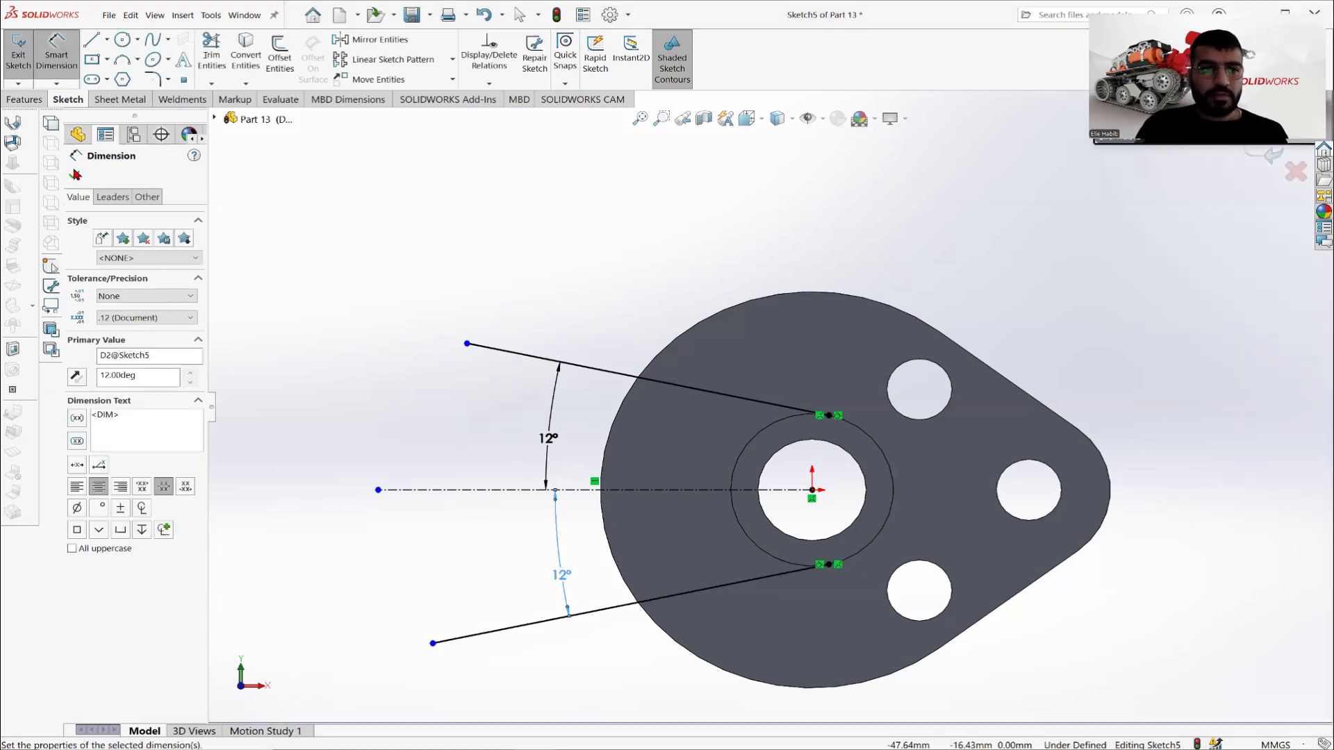
pyautogui.click(77, 175)
# Look up the center distance in the Part 13 drawing and dimension the horizontal centerline's length as 90 mm.
pyautogui.hotkey('alt', 'Tab')
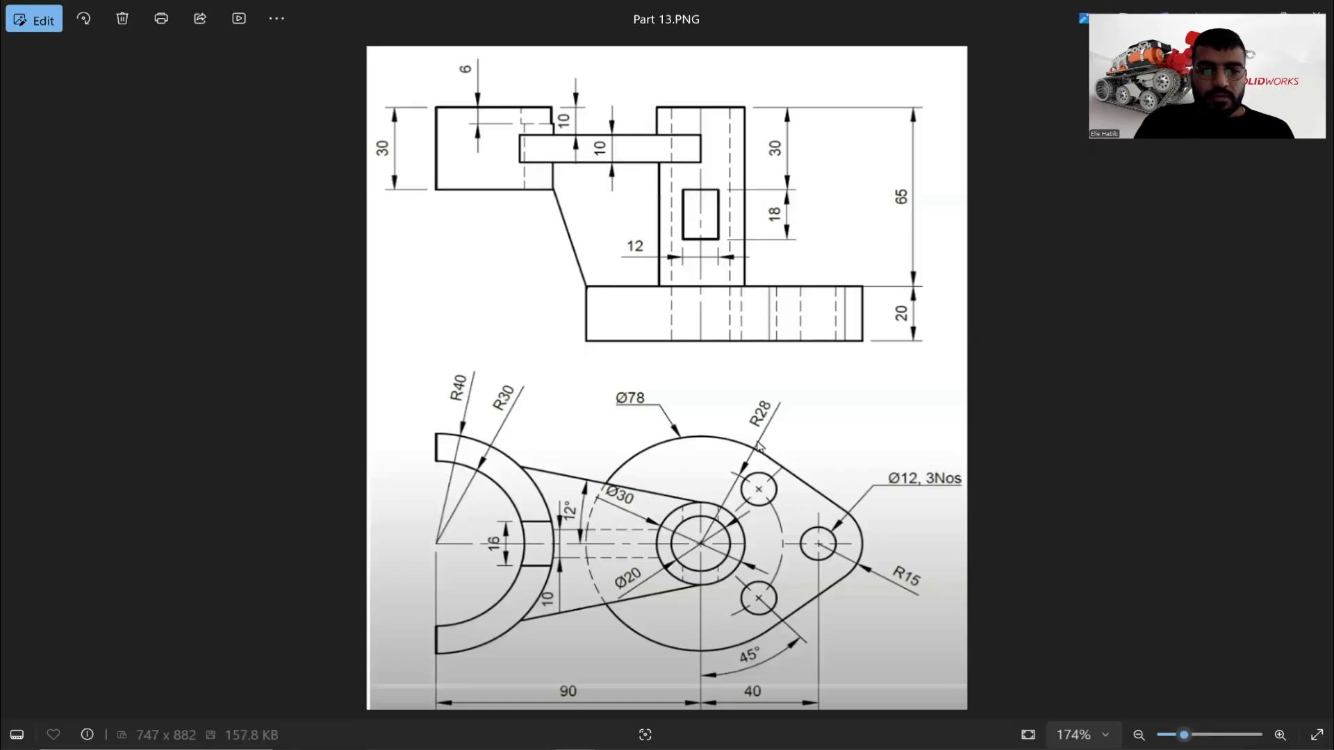
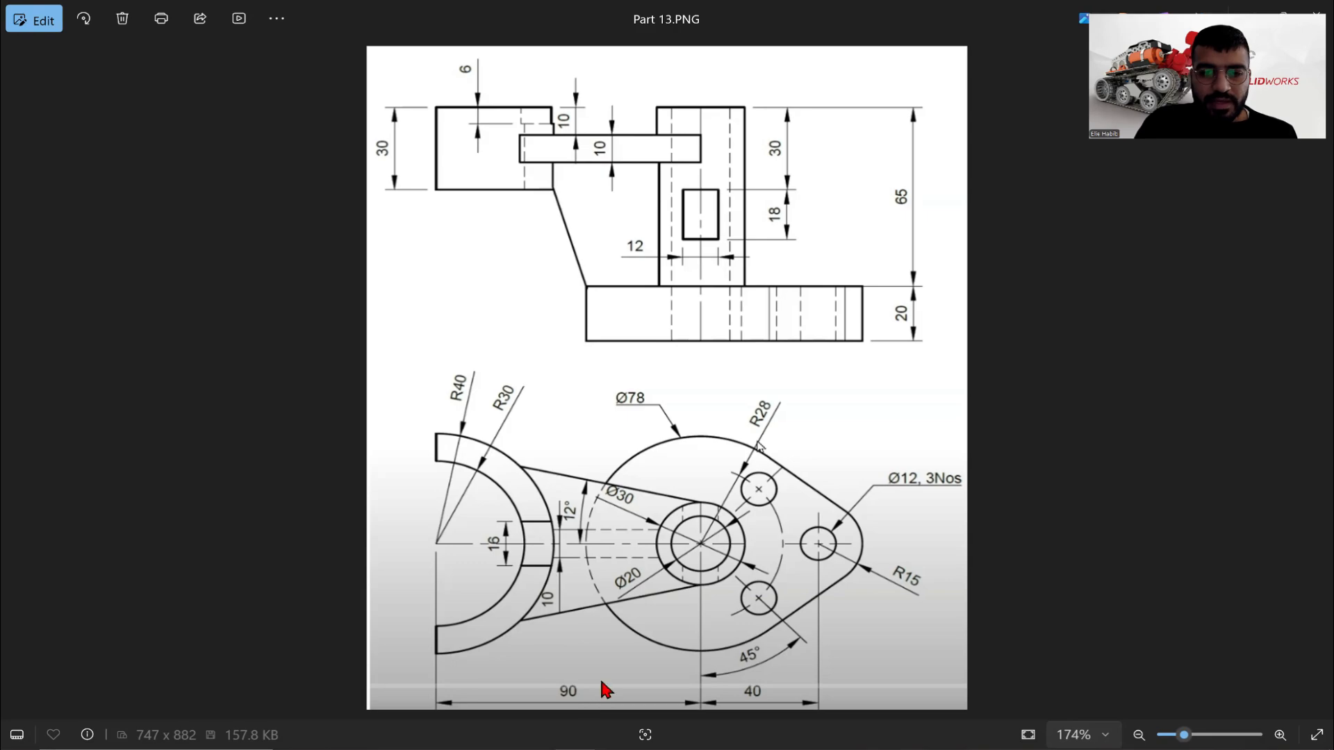
pyautogui.hotkey('alt', 'Tab')
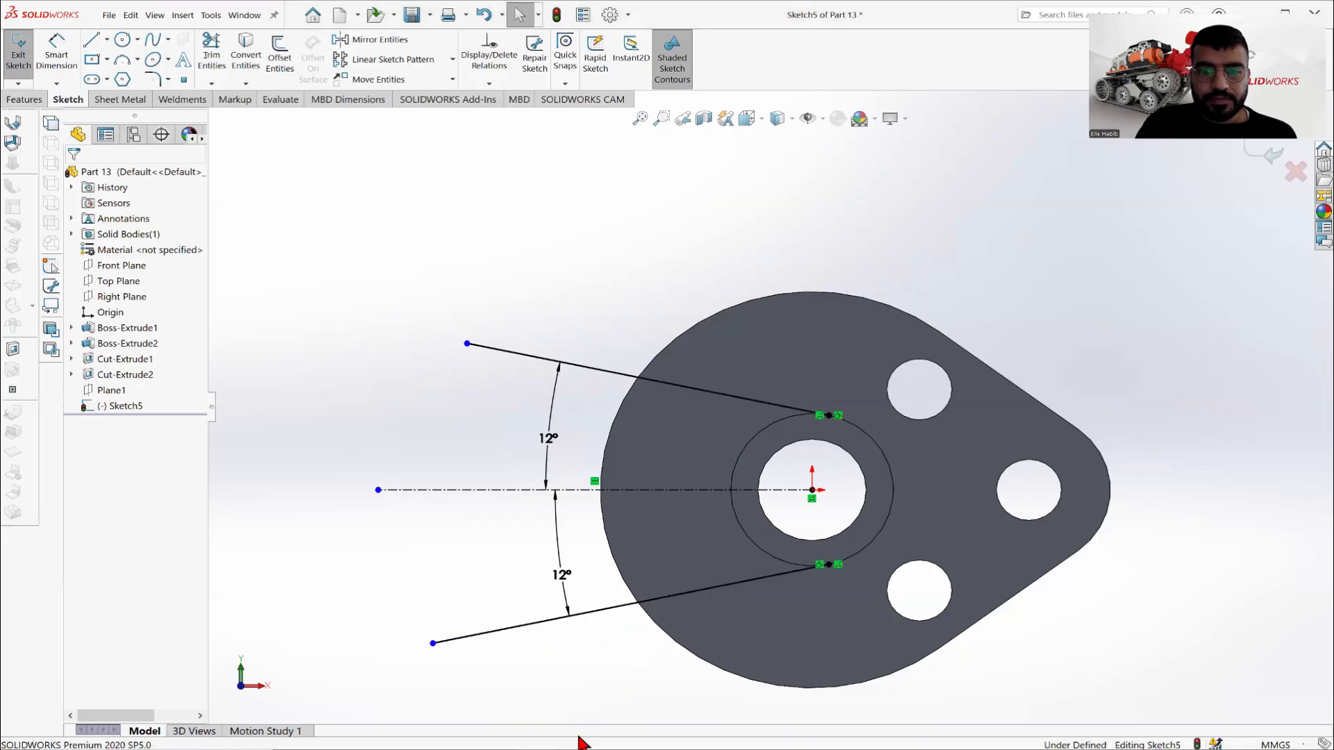
pyautogui.click(56, 56)
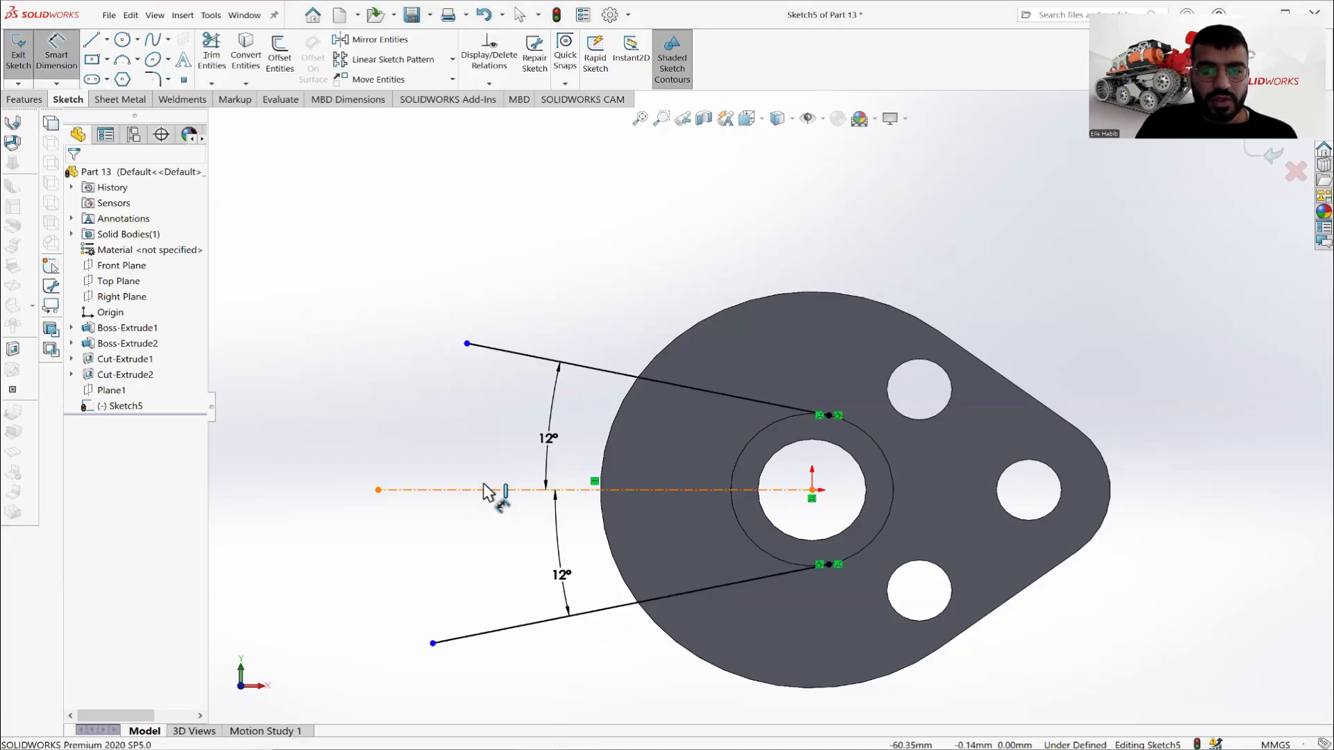
pyautogui.click(496, 490)
pyautogui.click(485, 445)
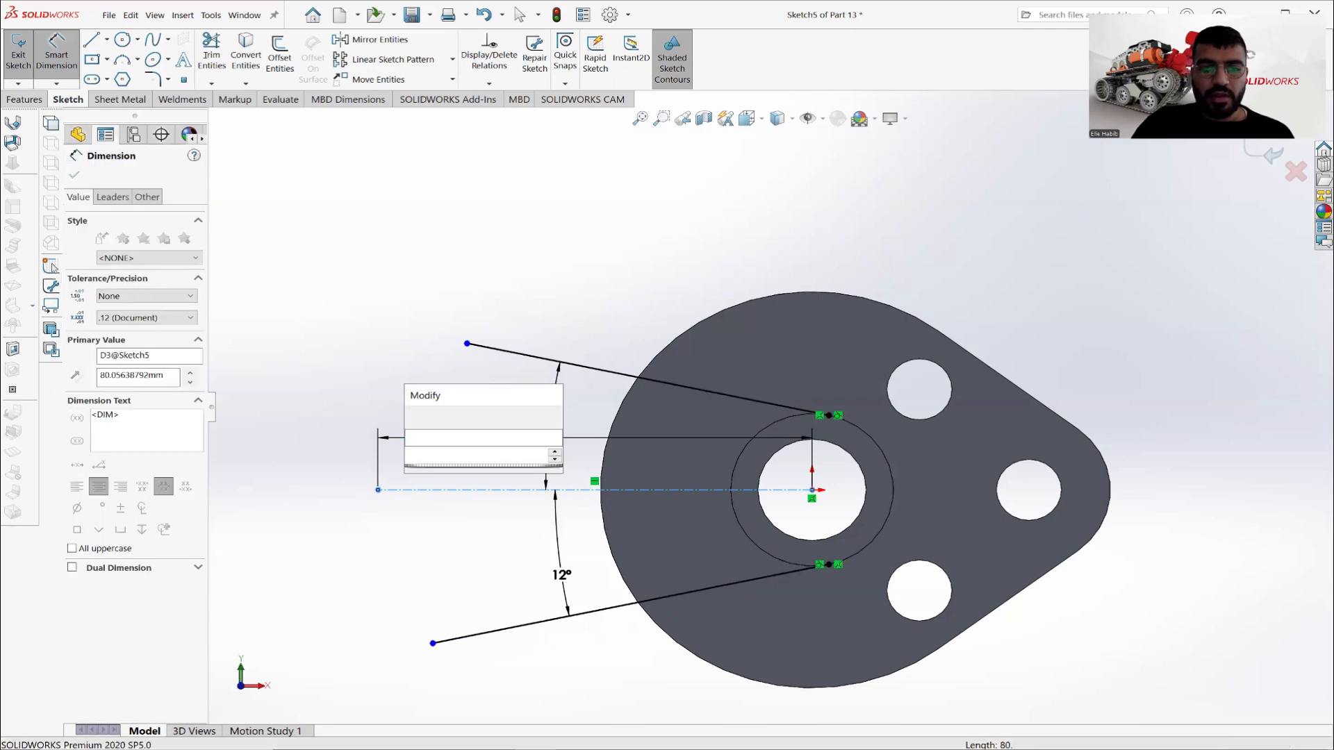
pyautogui.press('Return')
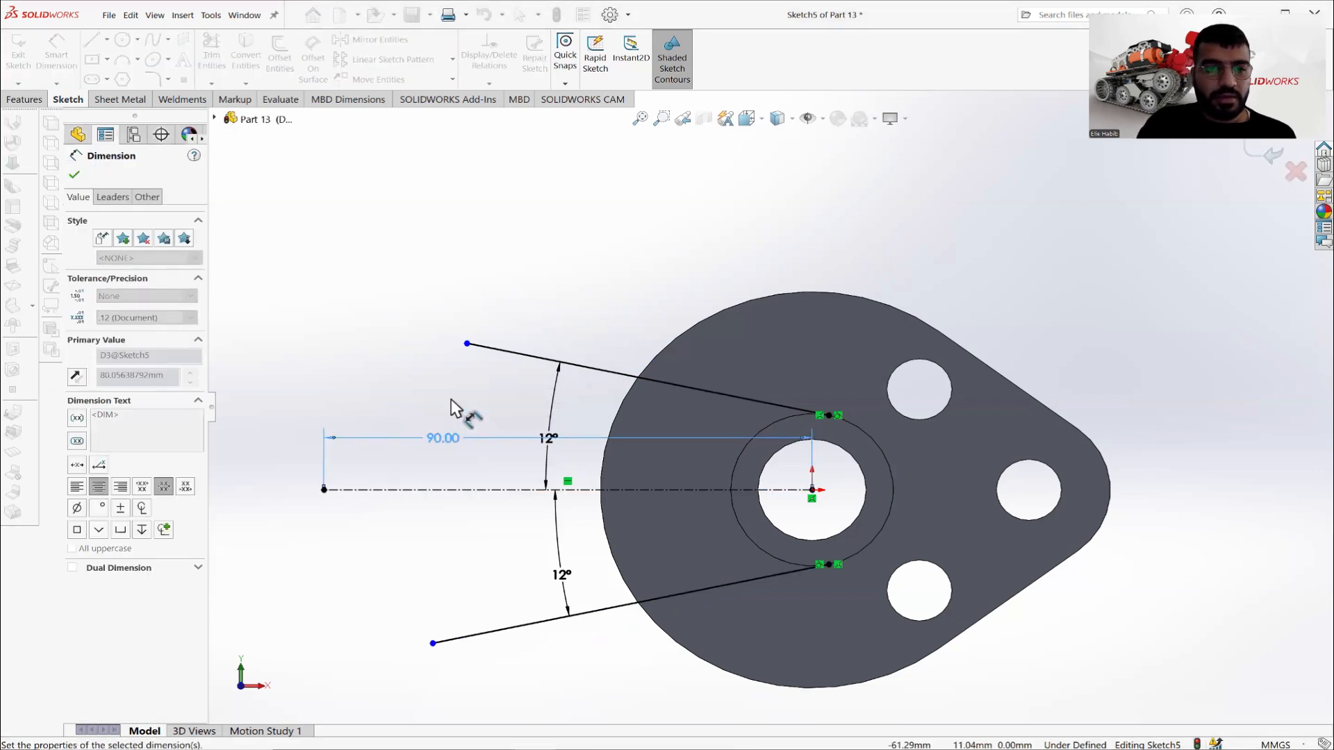
pyautogui.press('Escape')
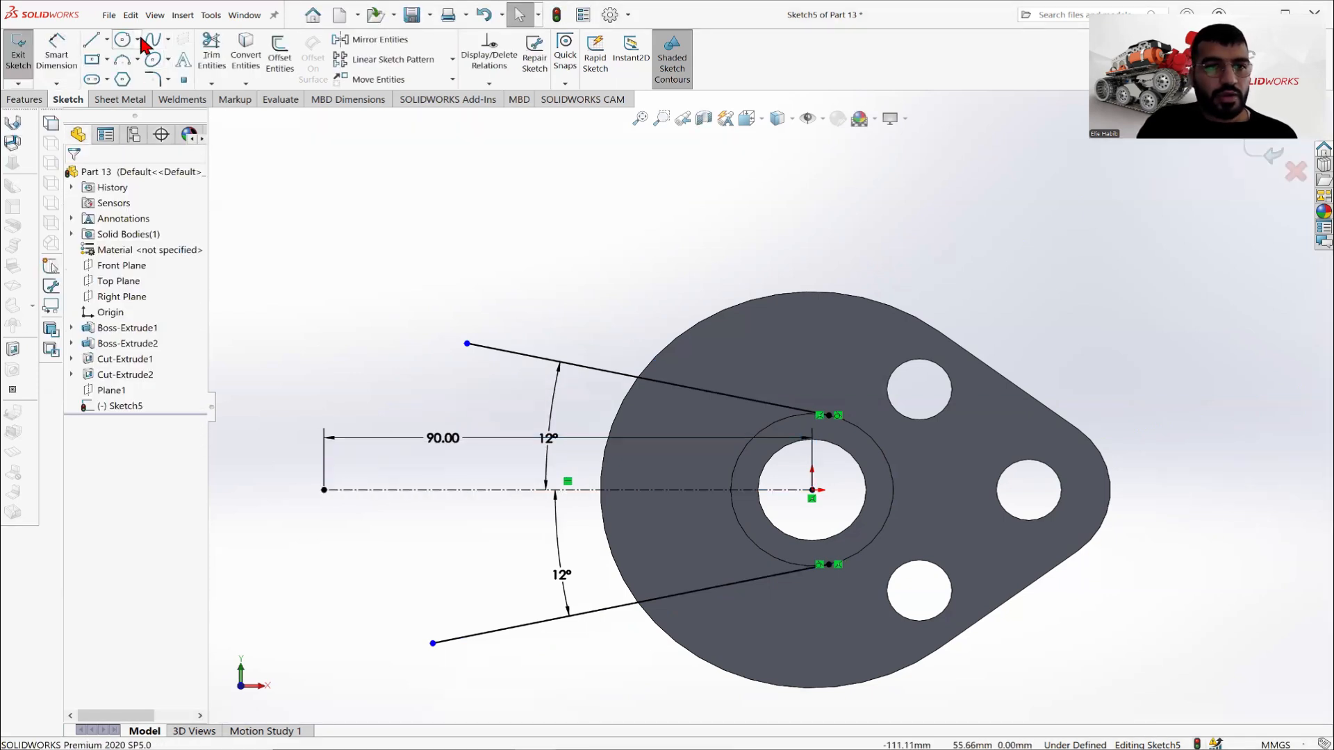
# Sketch a circle with a radius of about 26 mm centered on the outer end of the centerline.
pyautogui.click(153, 59)
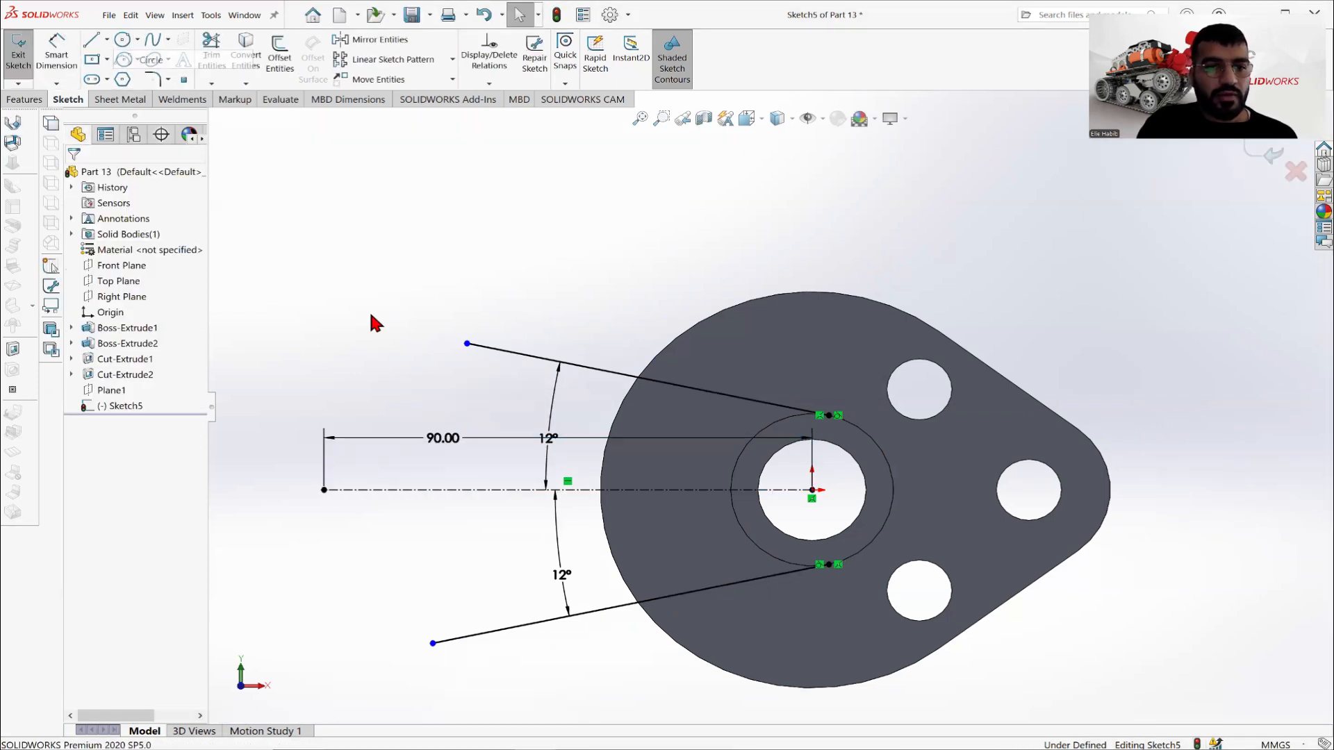
pyautogui.click(324, 490)
pyautogui.click(373, 367)
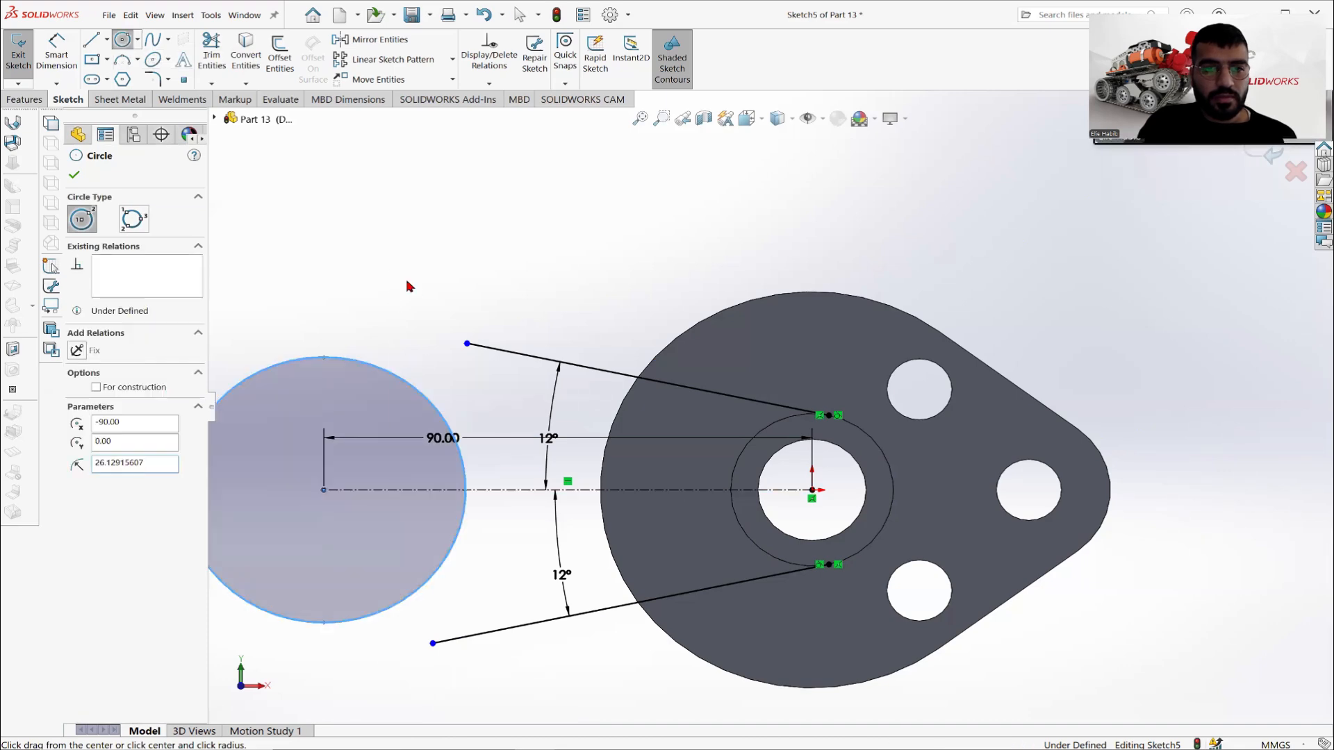
pyautogui.rightClick(408, 283)
pyautogui.click(424, 280)
# Check the outer radius in the Part 13 drawing and dimension the new circle's diameter as 80 mm.
pyautogui.hotkey('alt', 'Tab')
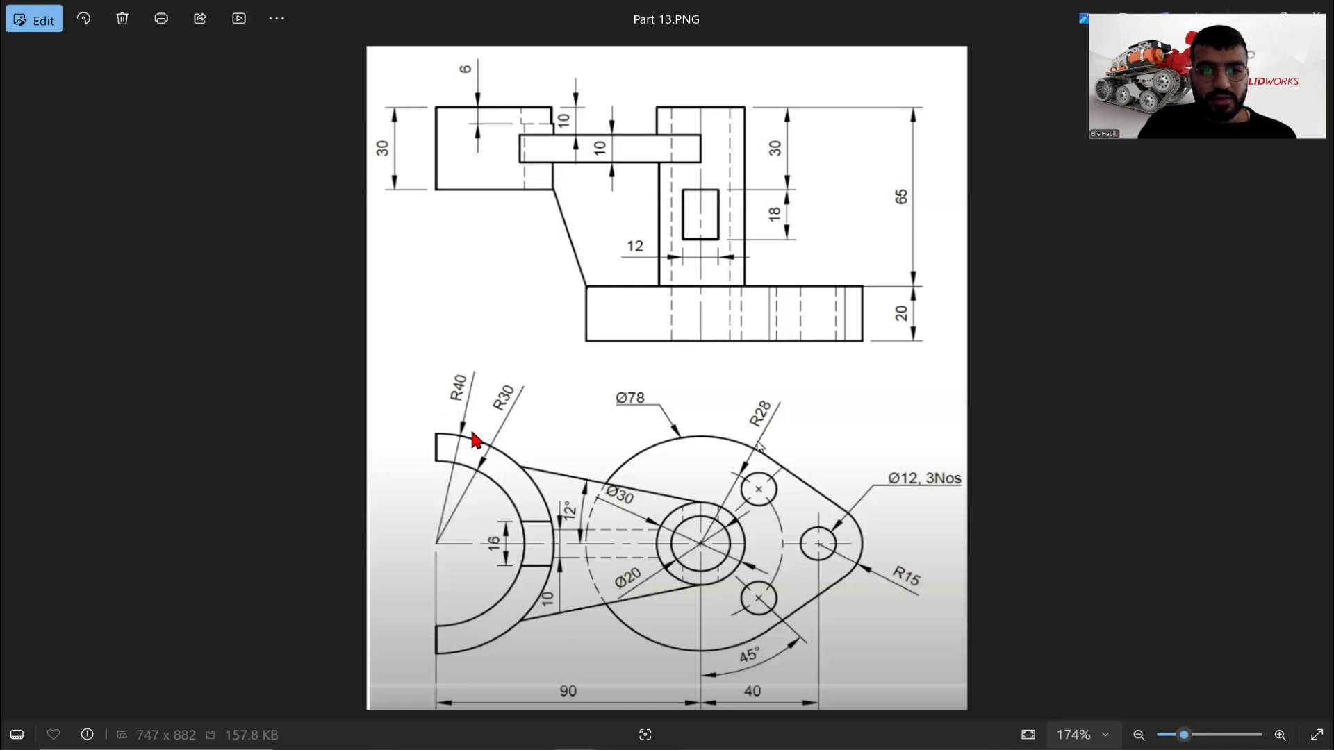
pyautogui.hotkey('alt', 'Tab')
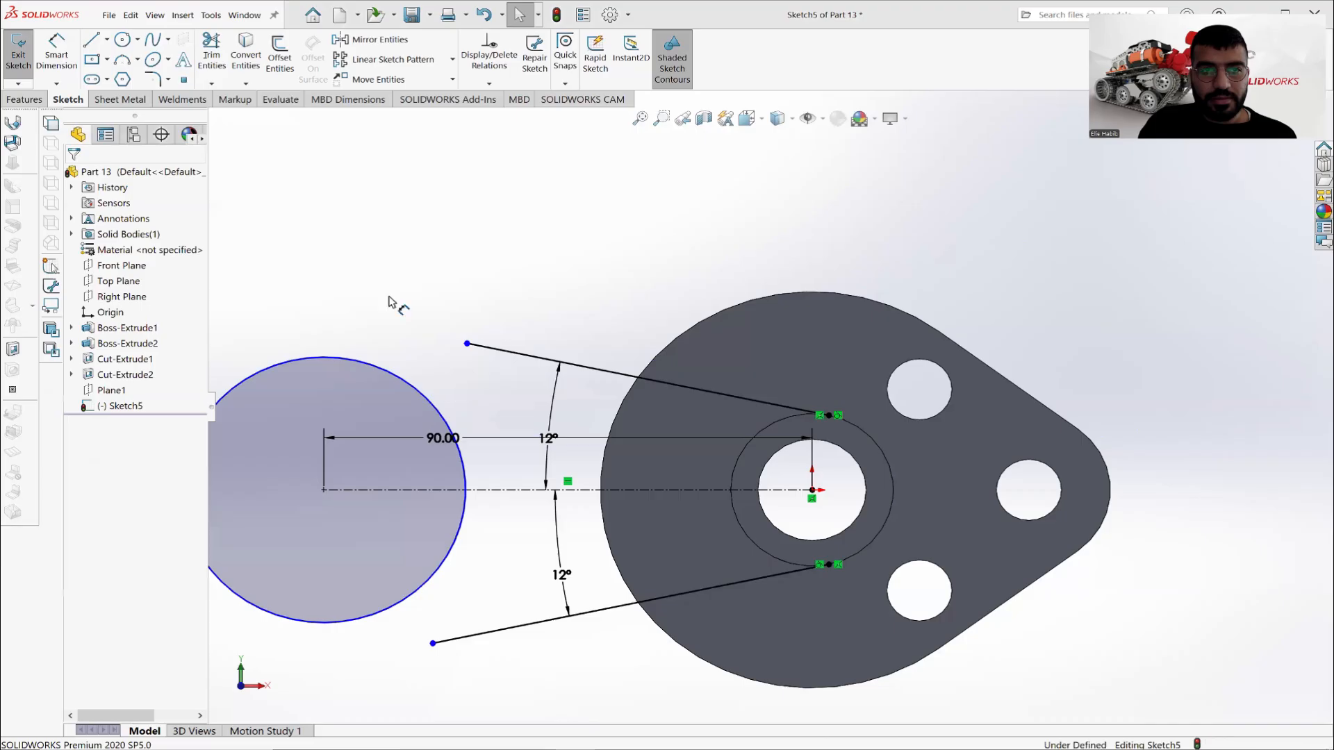
pyautogui.press('d')
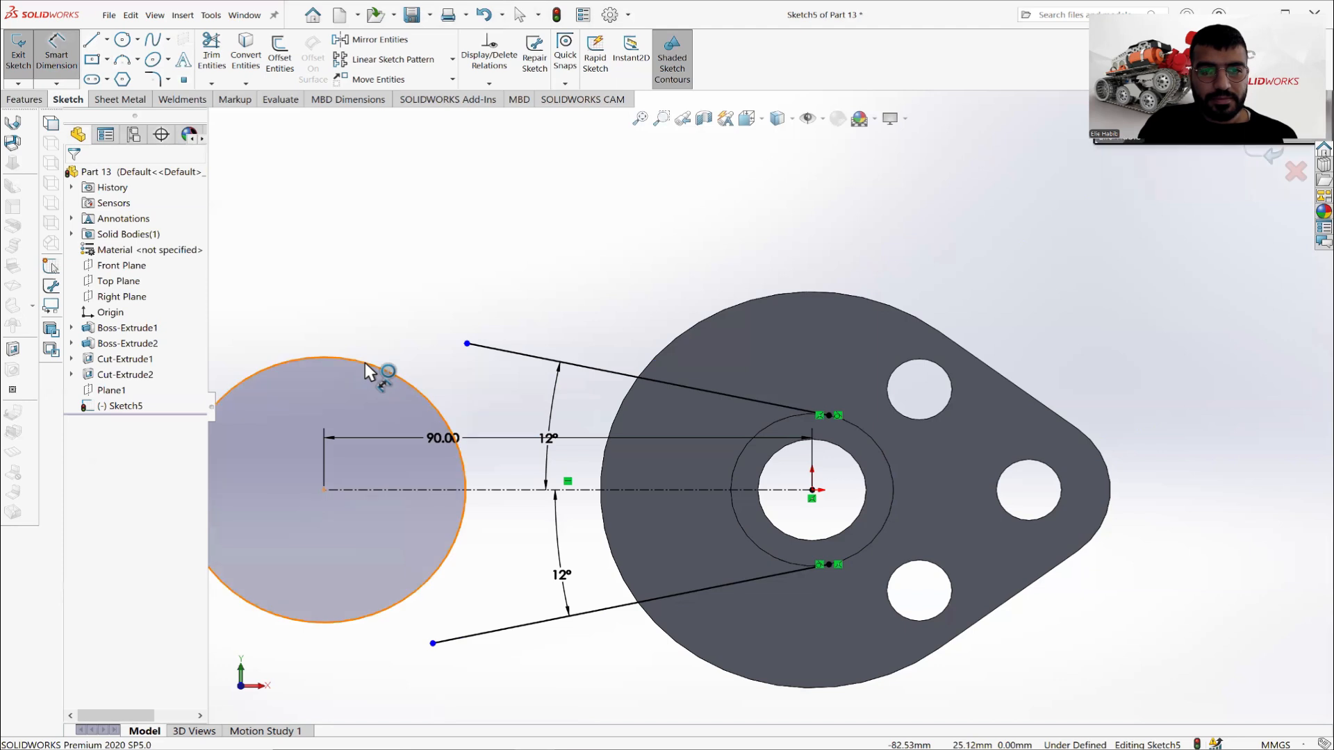
pyautogui.click(377, 373)
pyautogui.click(388, 286)
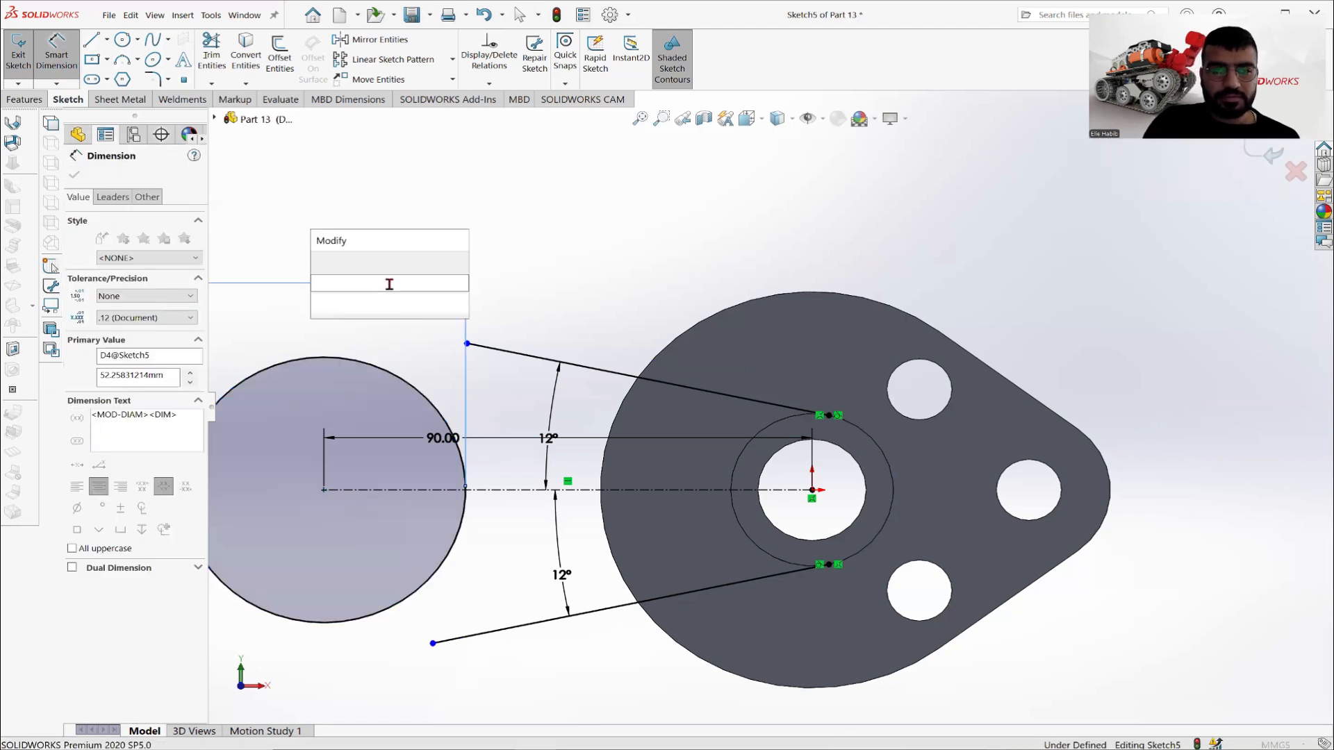
pyautogui.press('Return')
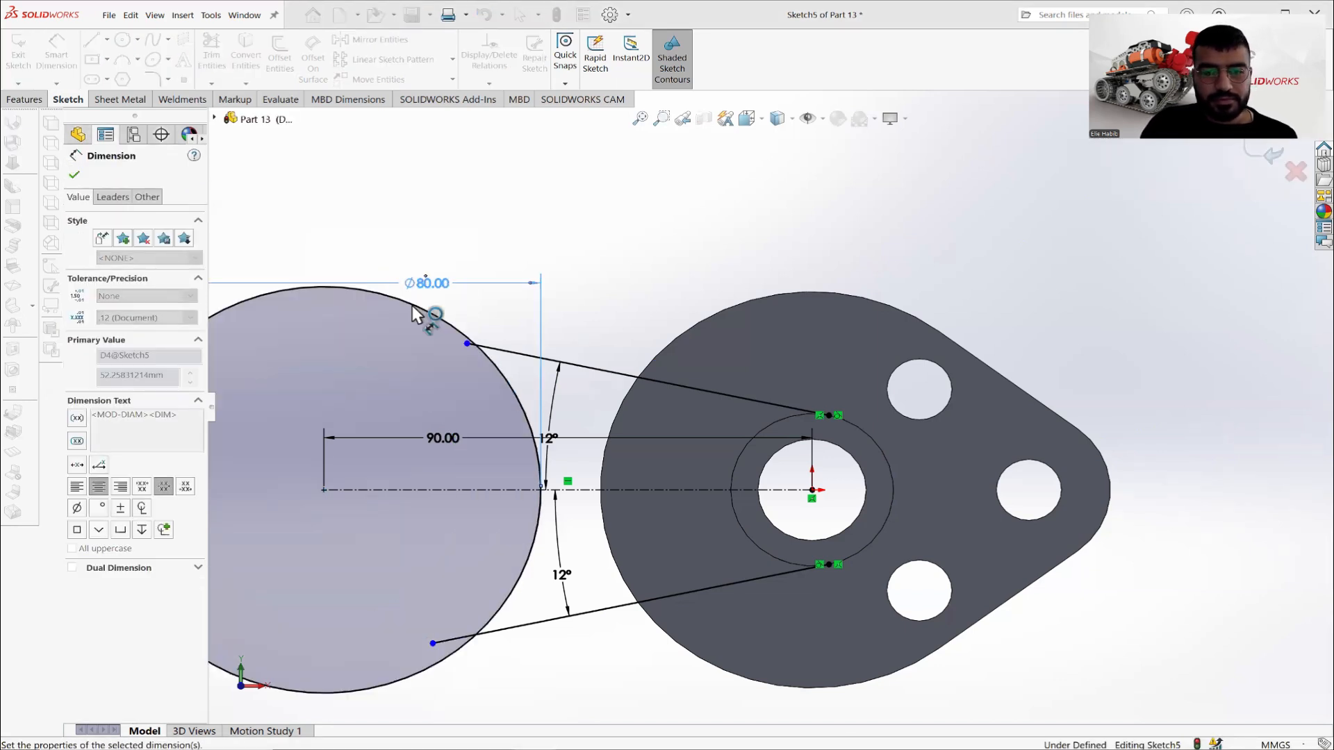
pyautogui.press('Escape')
pyautogui.scroll(-3, 749, 328)
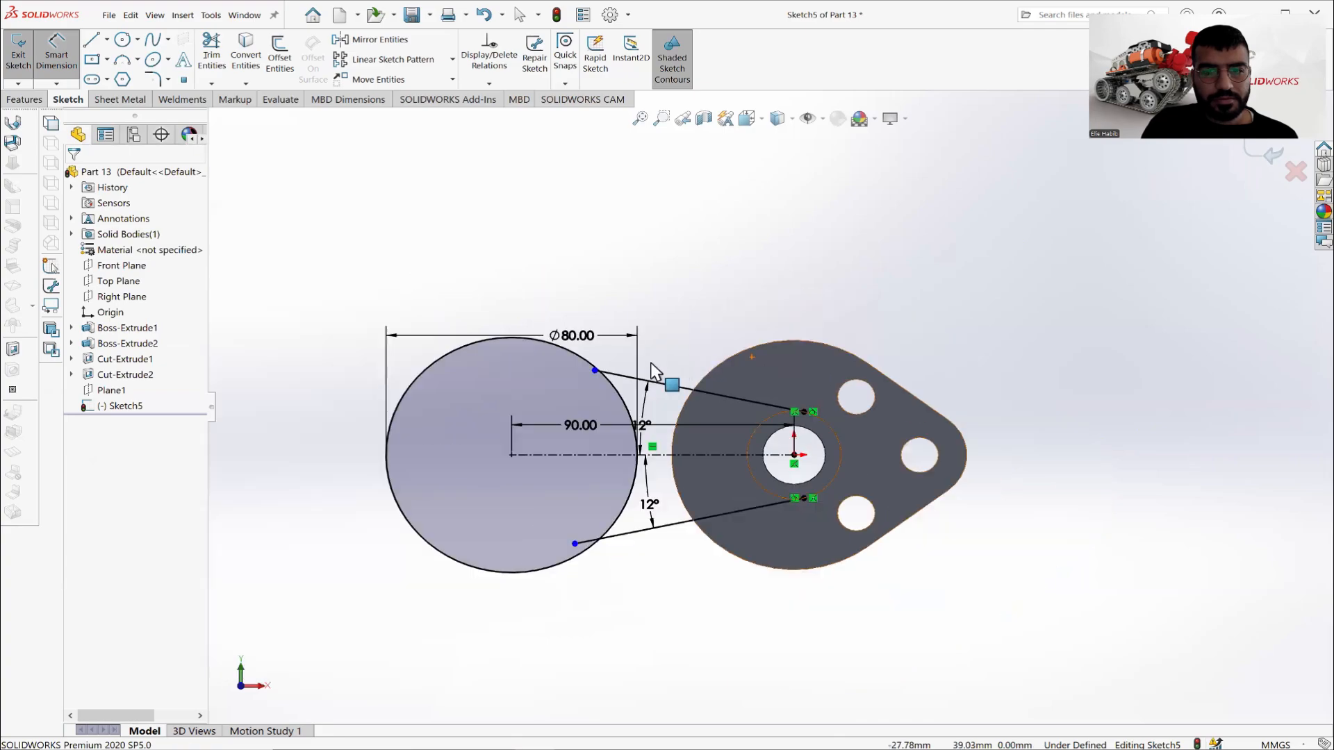
# Check the arm outline in the Part 13 drawing and extend the upper tangent line's outer end into the 80 mm circle.
pyautogui.hotkey('alt', 'Tab')
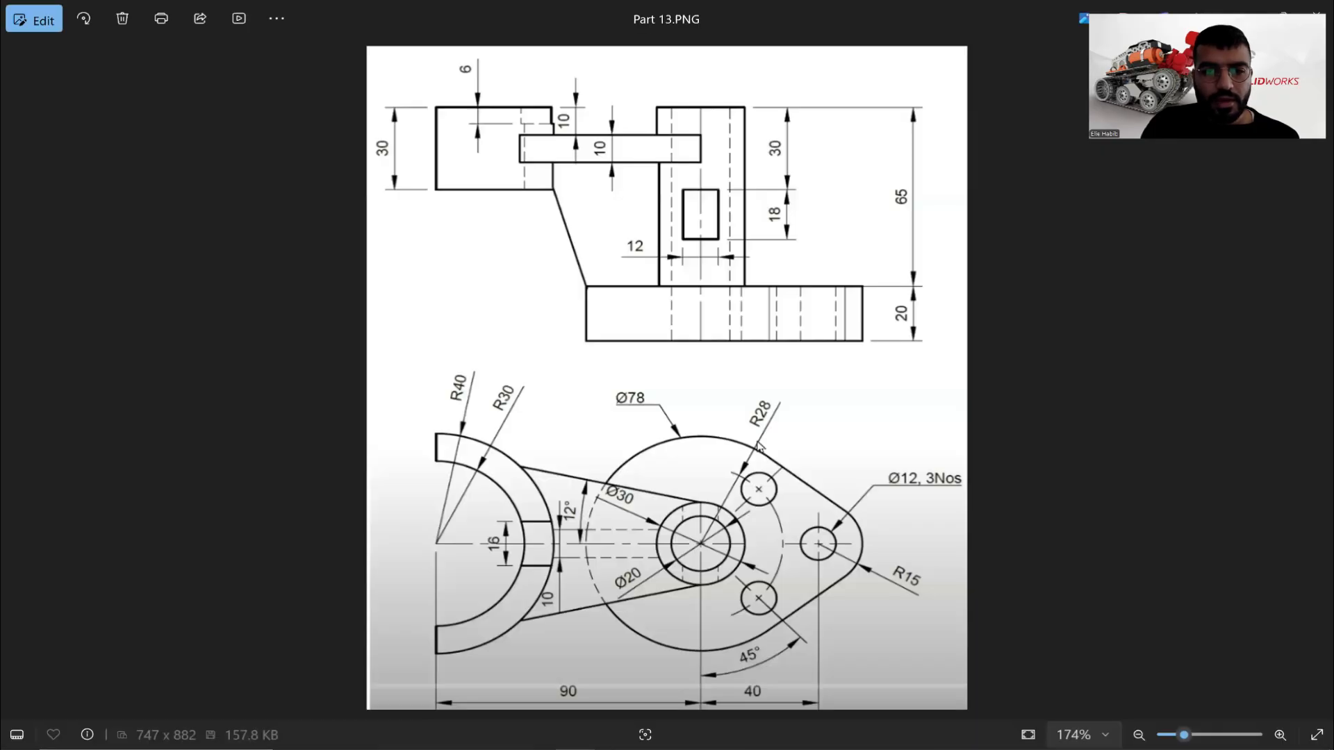
pyautogui.hotkey('alt', 'Tab')
pyautogui.press('super+d')
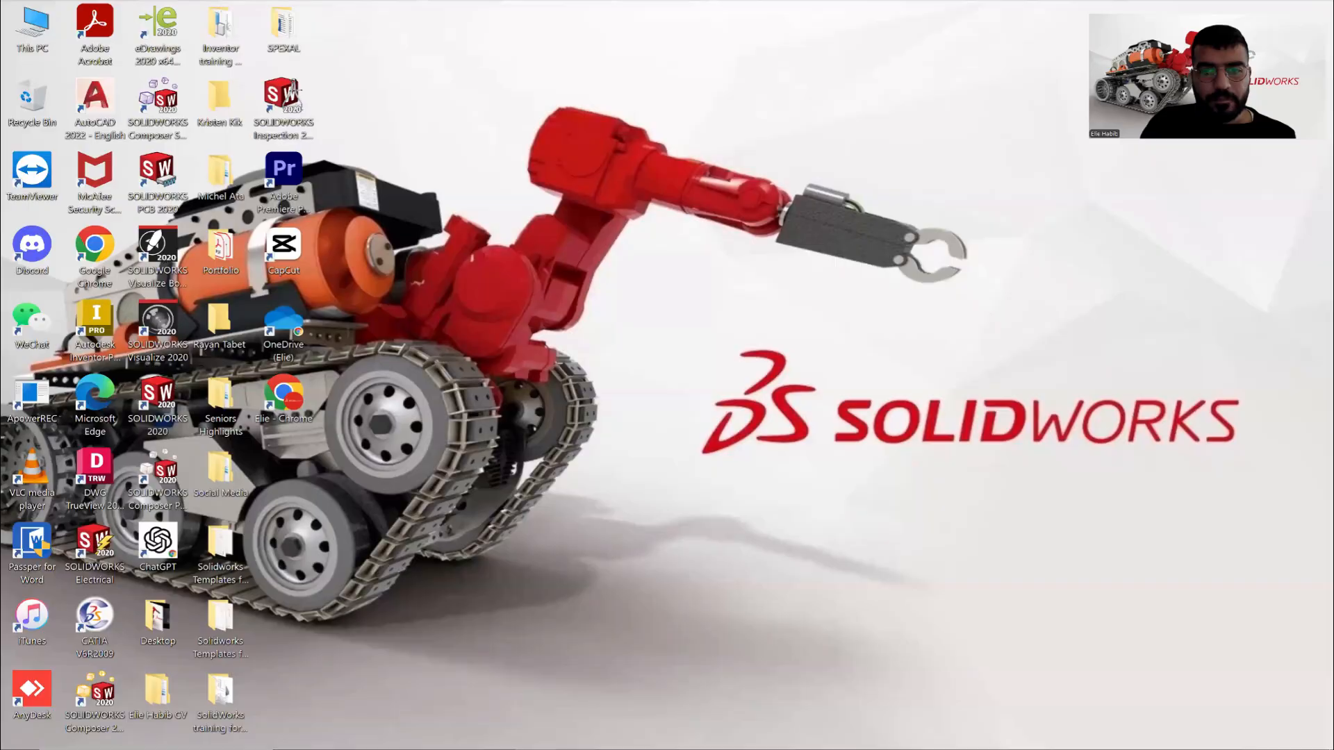
pyautogui.press('super+d')
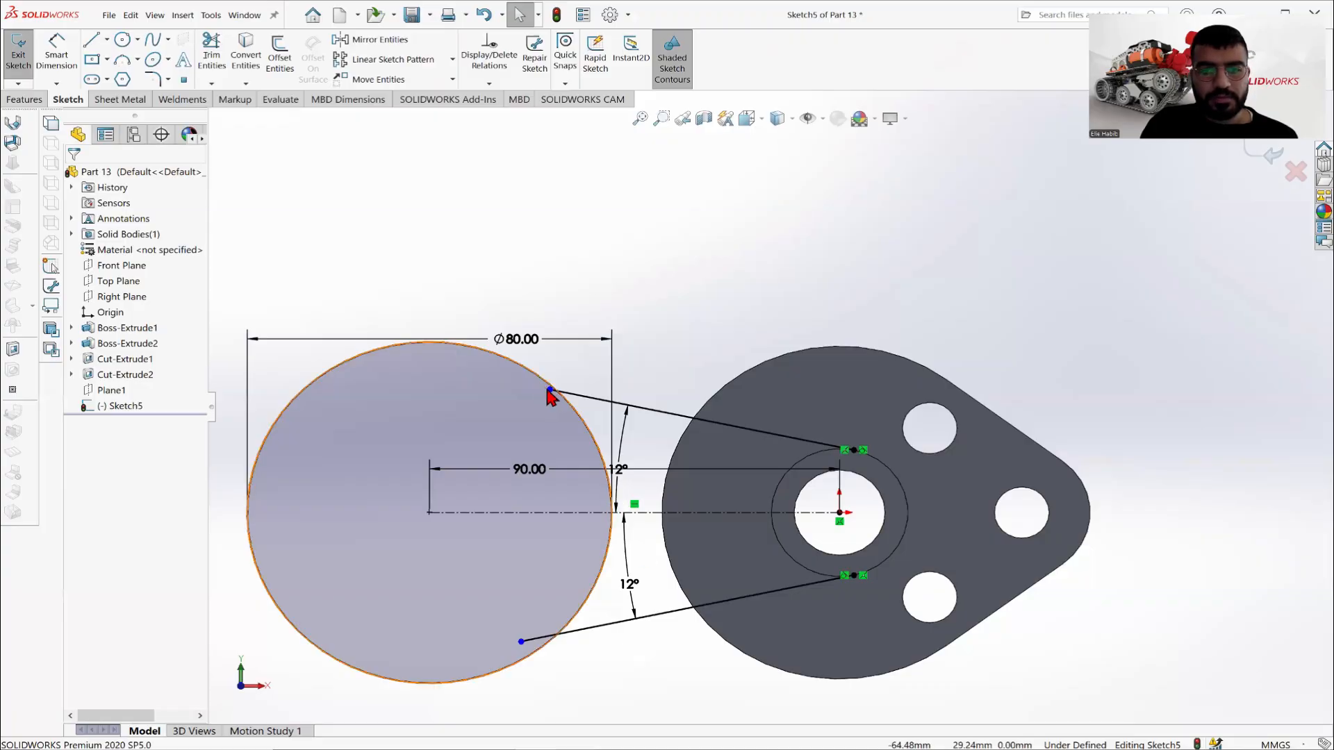
pyautogui.moveTo(550, 389); pyautogui.dragTo(494, 378)
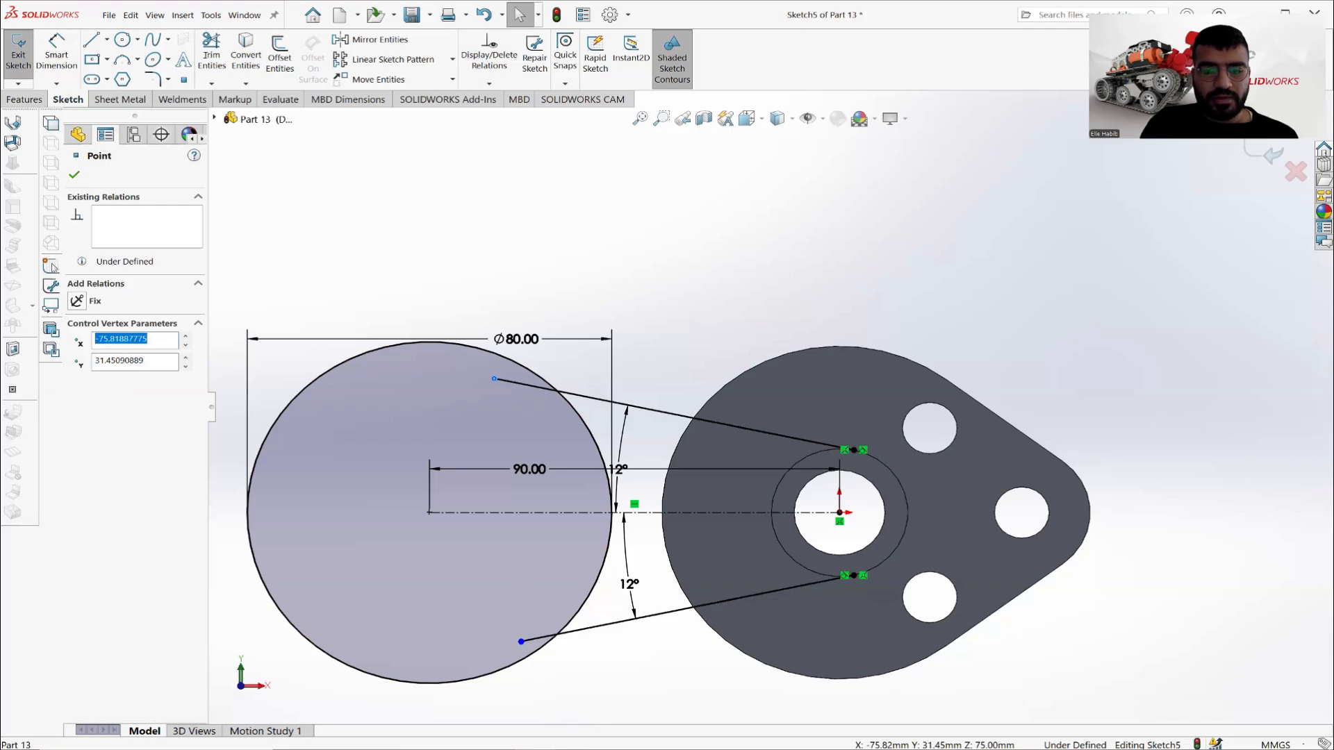
# Look up the ring's inner radius in the Part 13 drawing and sketch a concentric circle of about 27 mm radius inside the 80 mm circle.
pyautogui.click(536, 748)
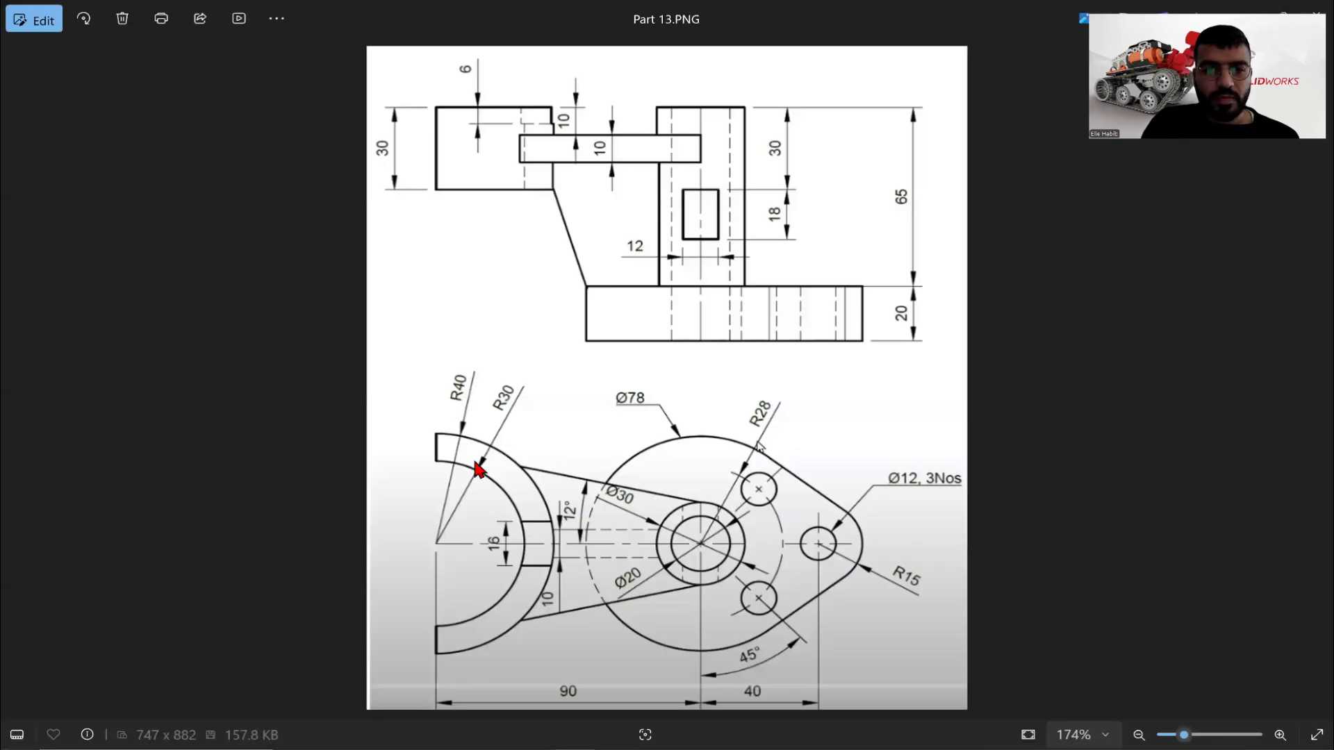
pyautogui.click(572, 747)
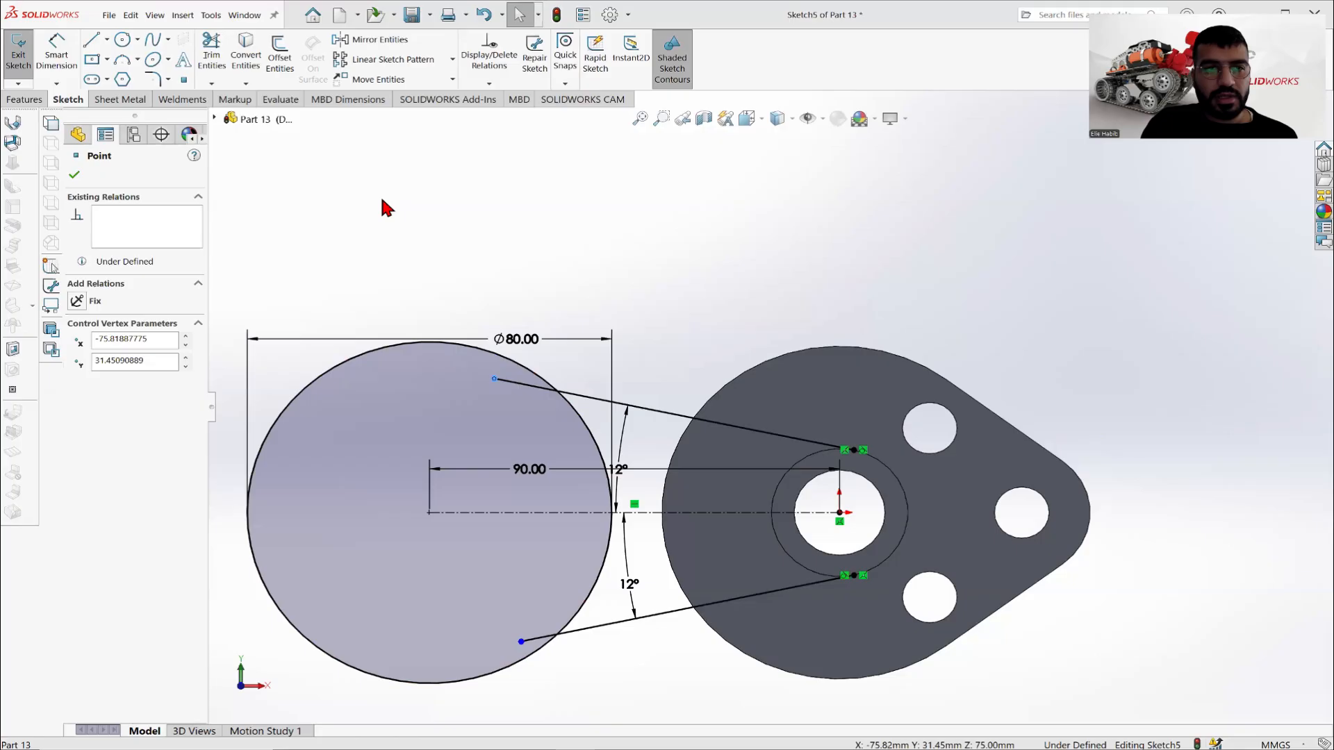
pyautogui.press('c')
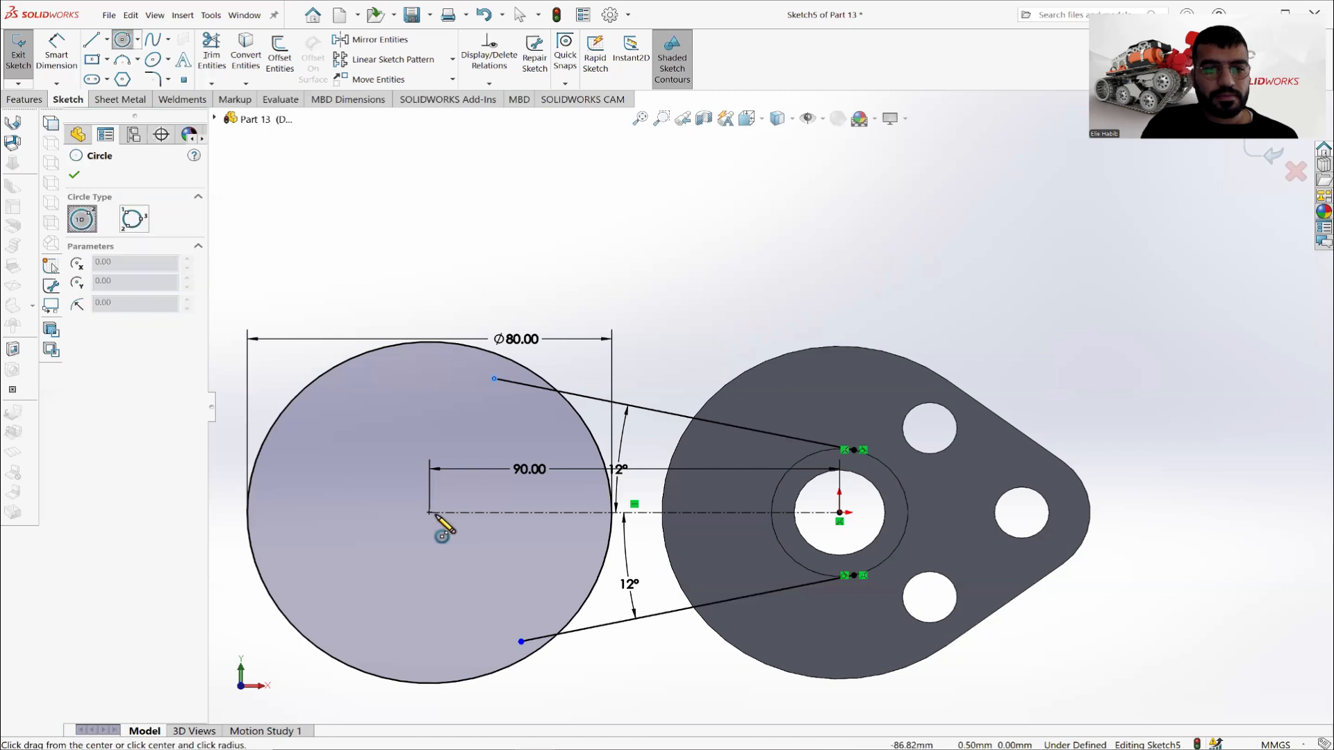
pyautogui.click(430, 513)
pyautogui.click(446, 268)
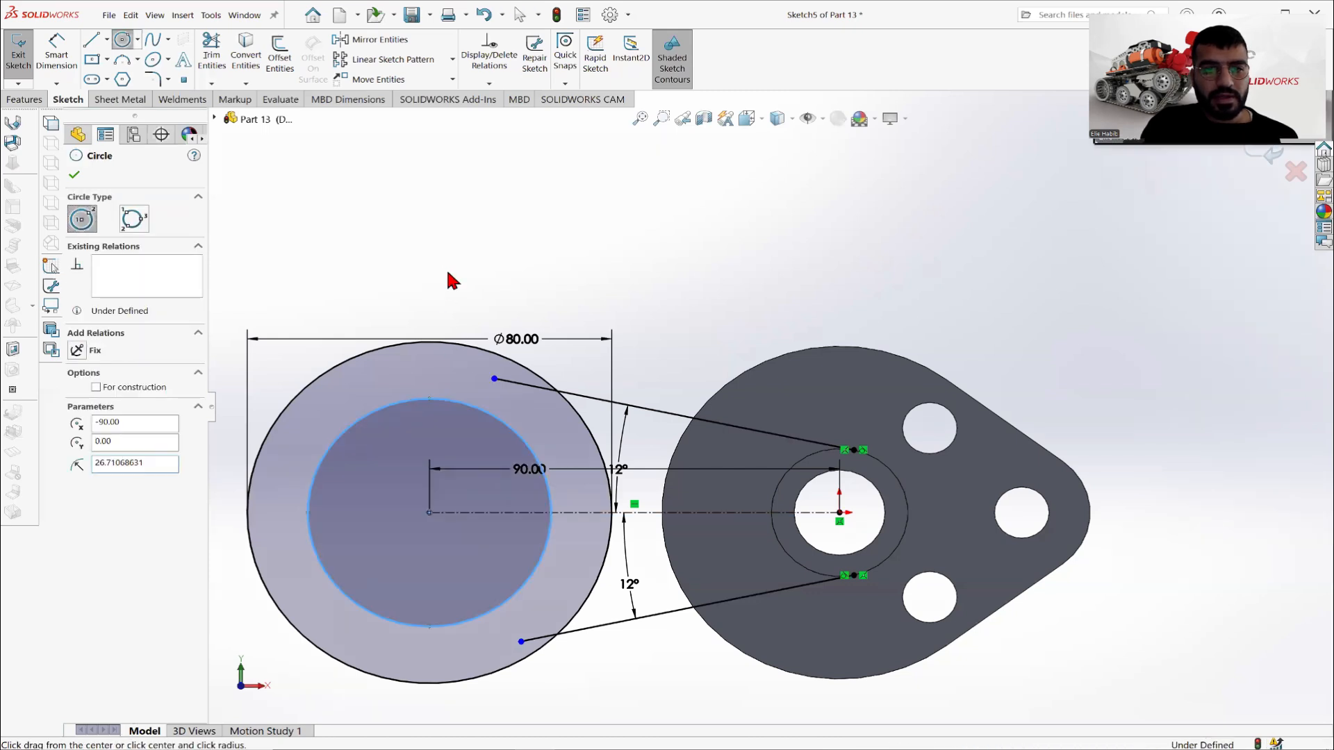
pyautogui.press('Escape')
# Dimension the inner circle's diameter as 60 mm.
pyautogui.press('d')
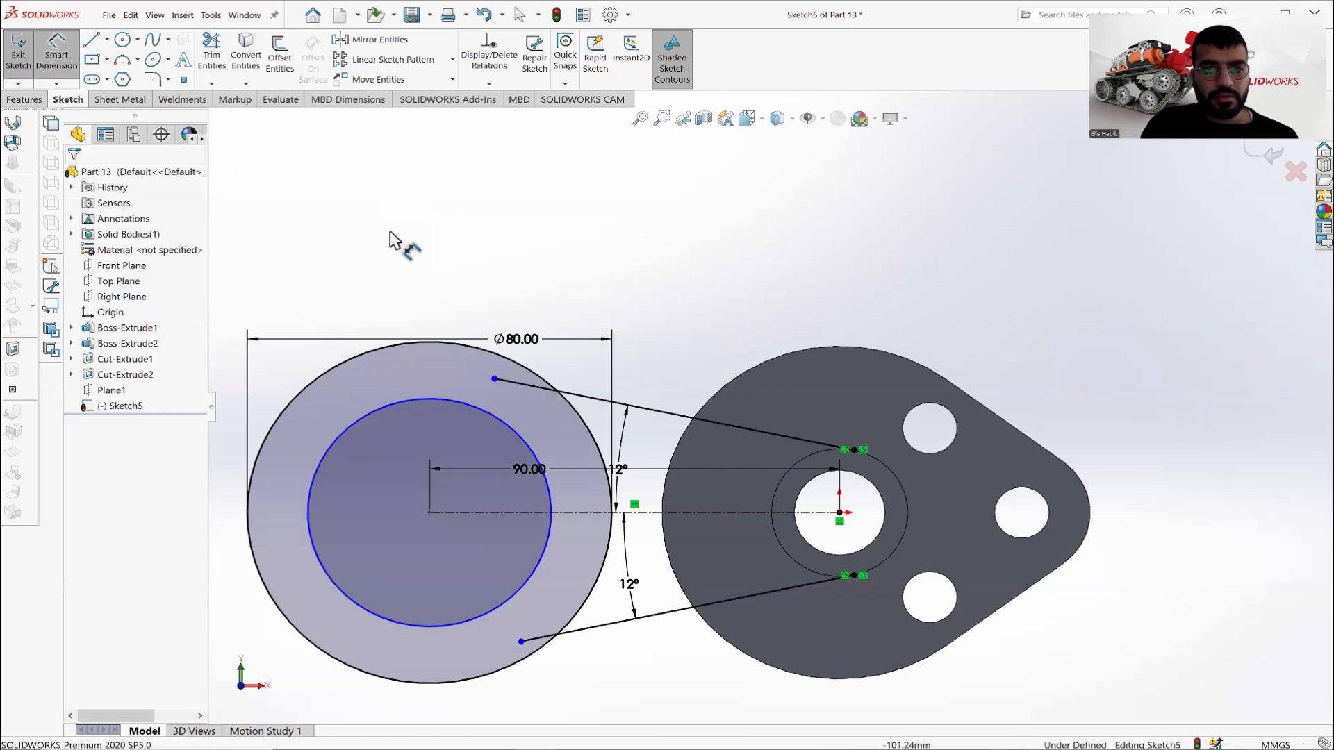
pyautogui.click(439, 399)
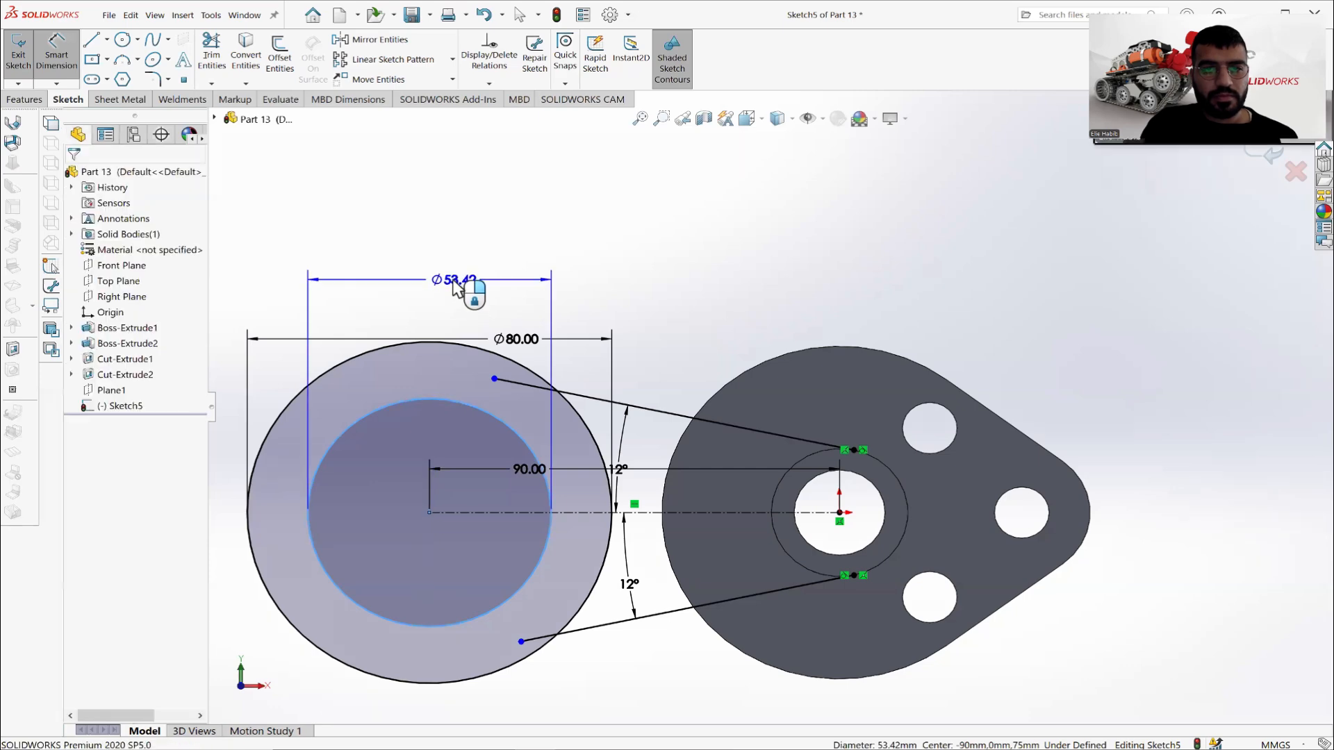
pyautogui.click(452, 278)
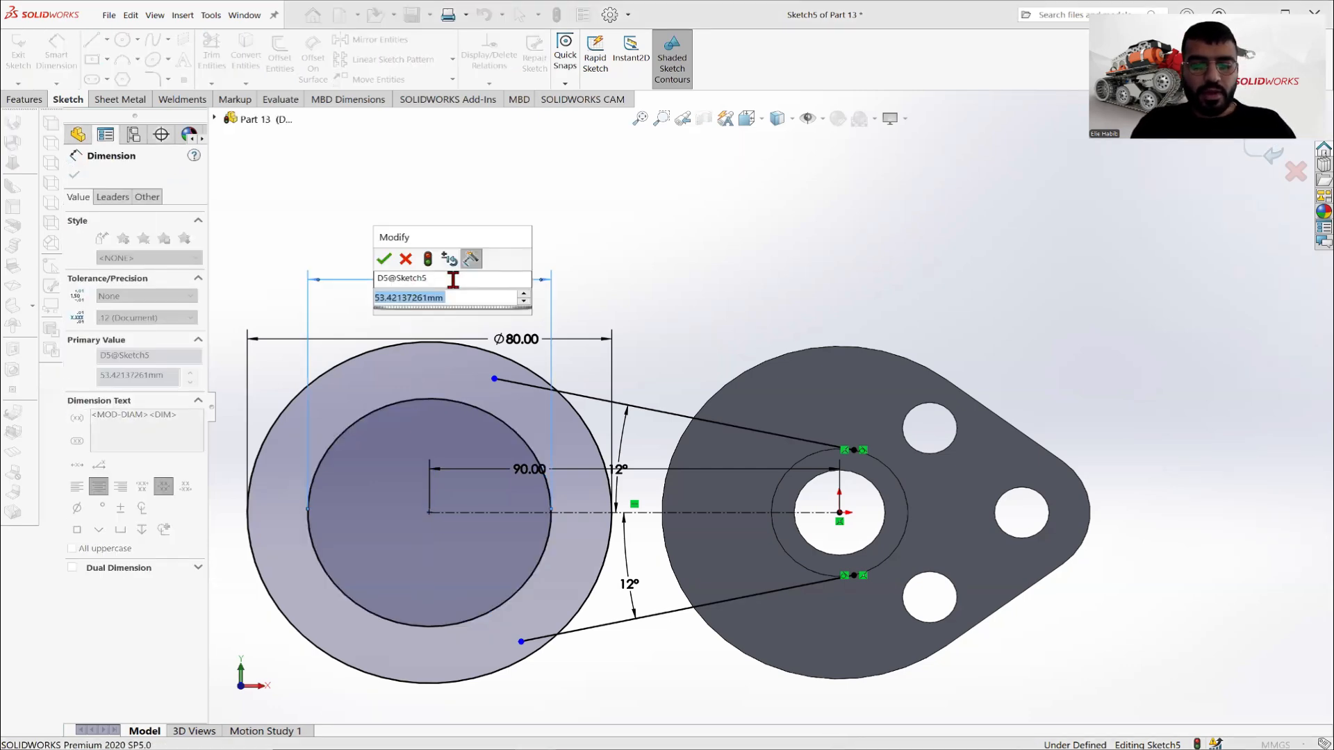
pyautogui.write('60')
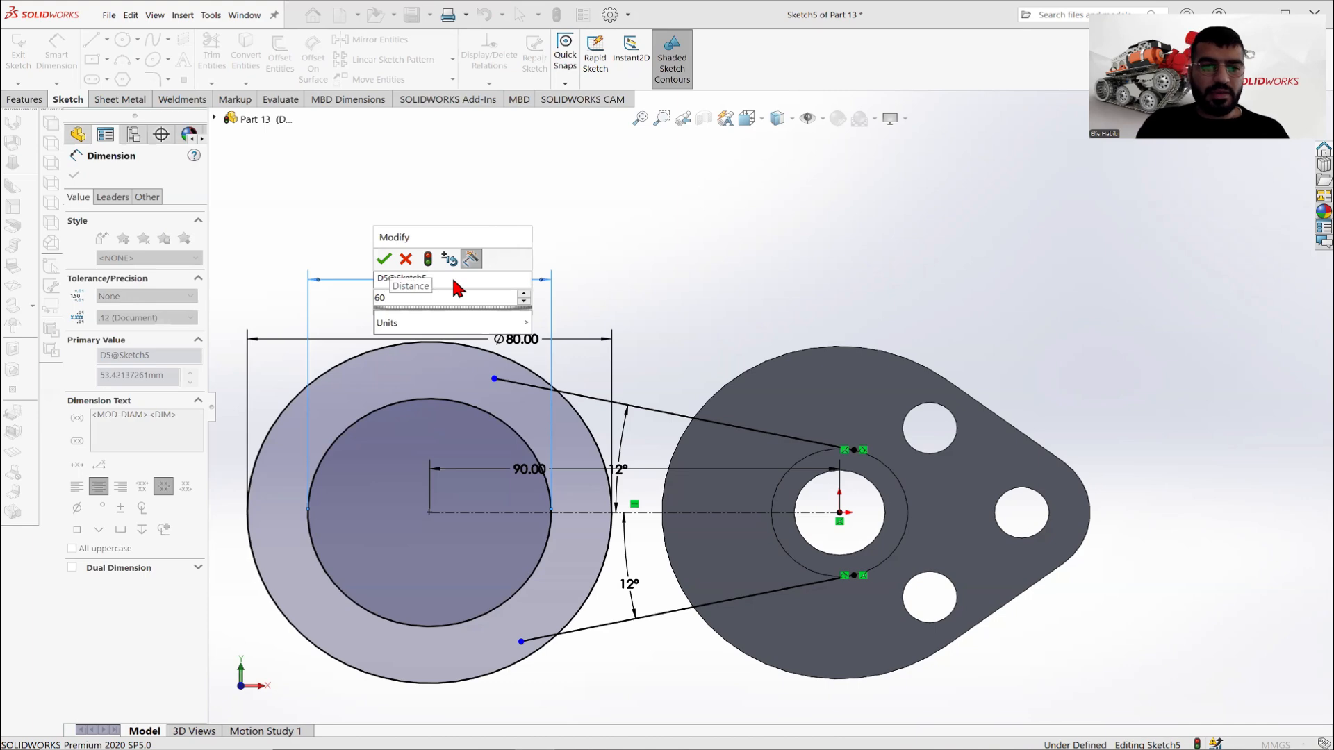
pyautogui.press('Return')
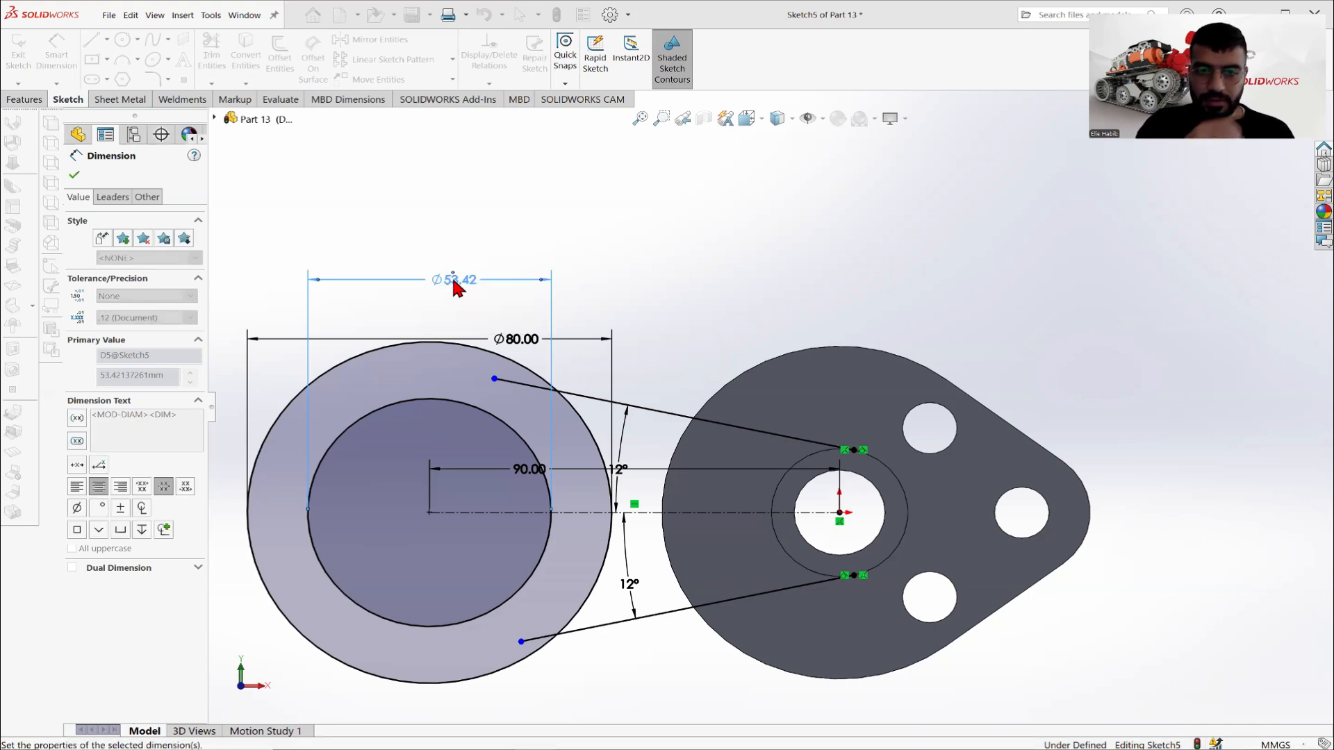
pyautogui.click(73, 178)
# Trim the 80 mm circle to the arc between the two tangent lines and remove the line ends protruding past it.
pyautogui.click(211, 52)
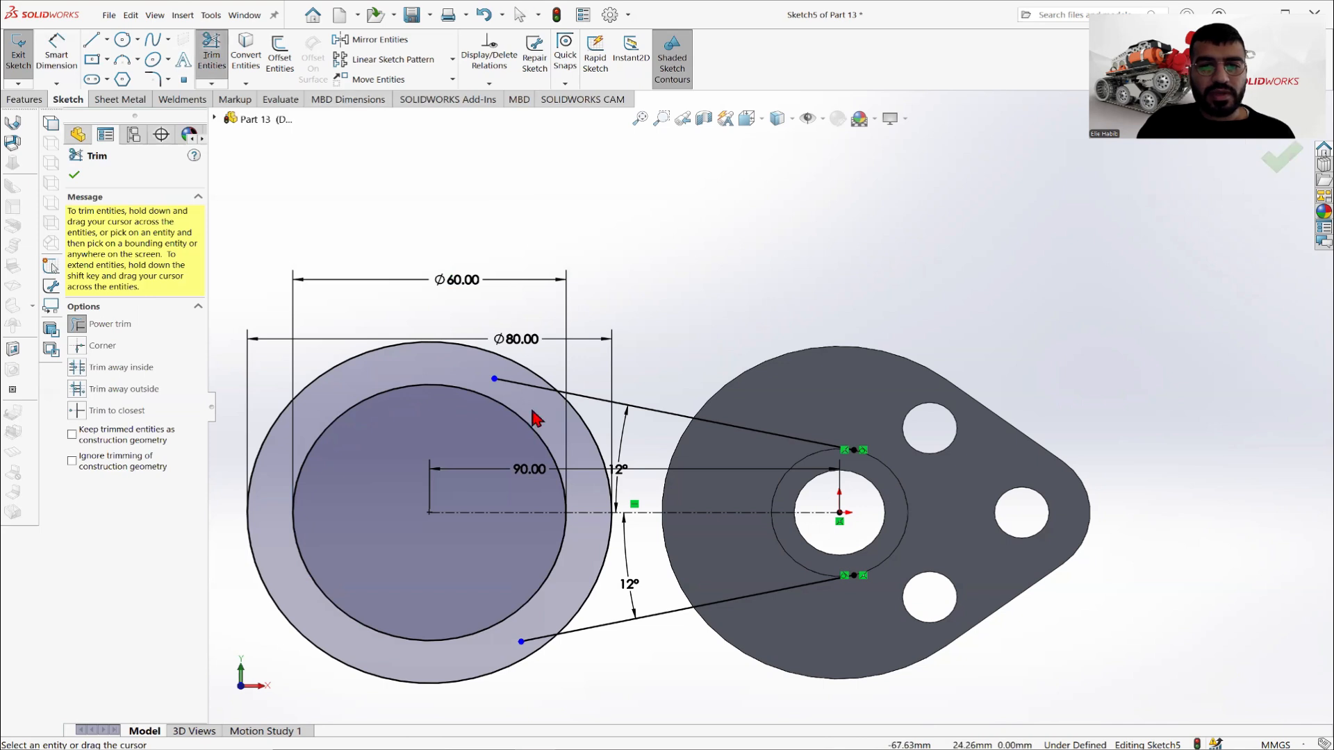
pyautogui.moveTo(529, 401)
pyautogui.mouseDown()
pyautogui.moveTo(542, 358)
pyautogui.moveTo(552, 445)
pyautogui.mouseUp()
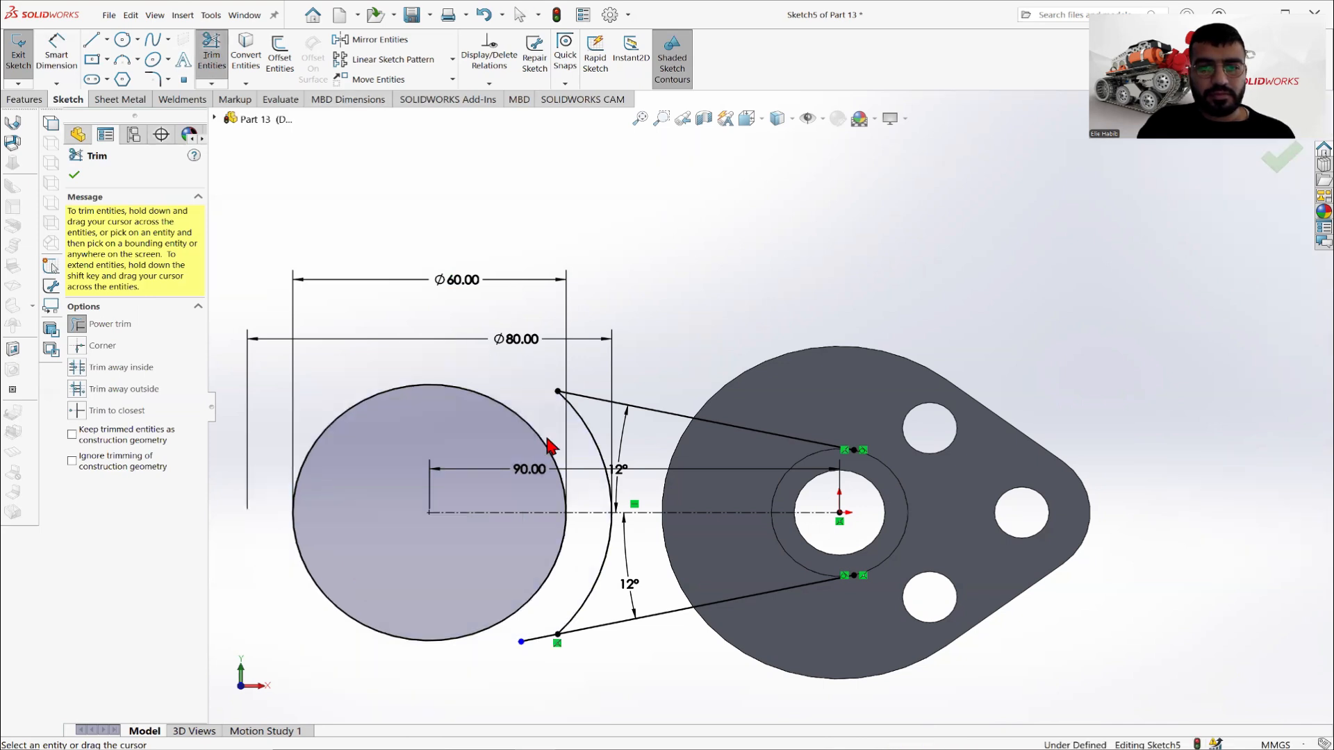
pyautogui.moveTo(552, 645); pyautogui.dragTo(556, 625)
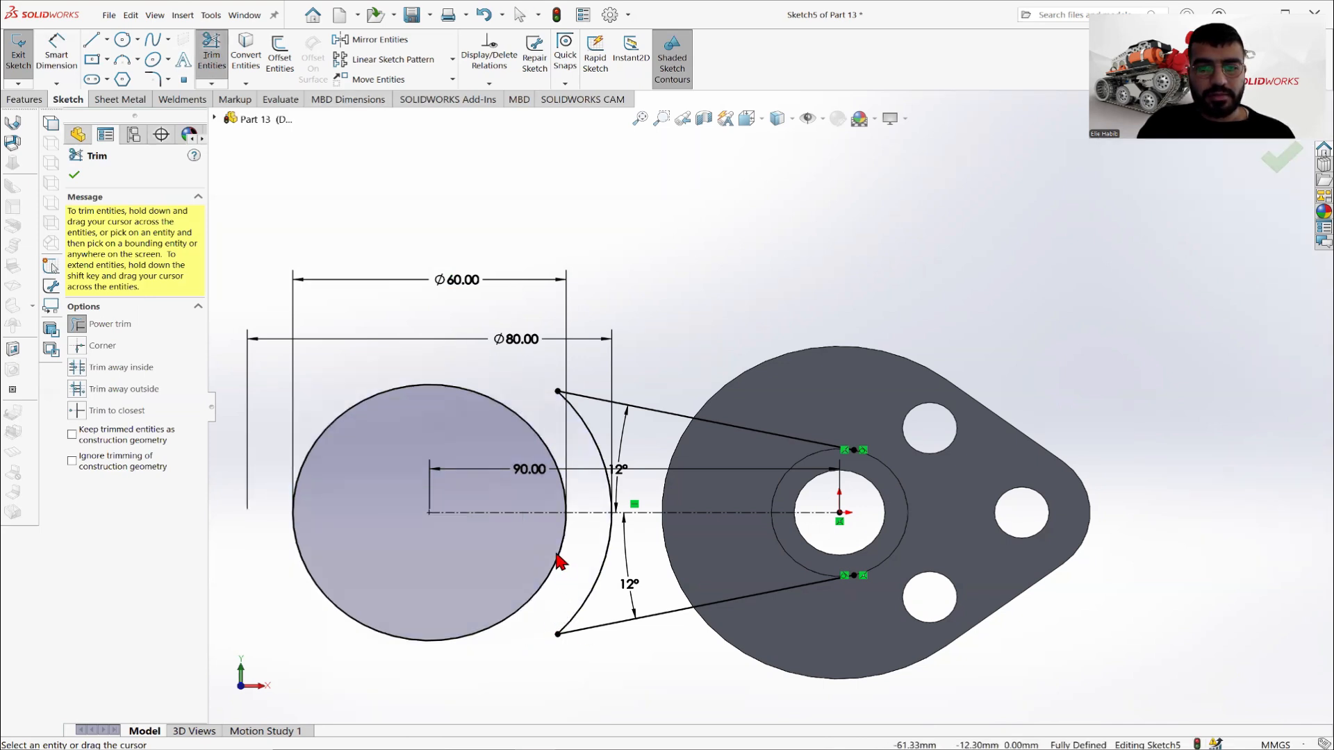
pyautogui.moveTo(747, 413); pyautogui.dragTo(742, 479, button='middle')
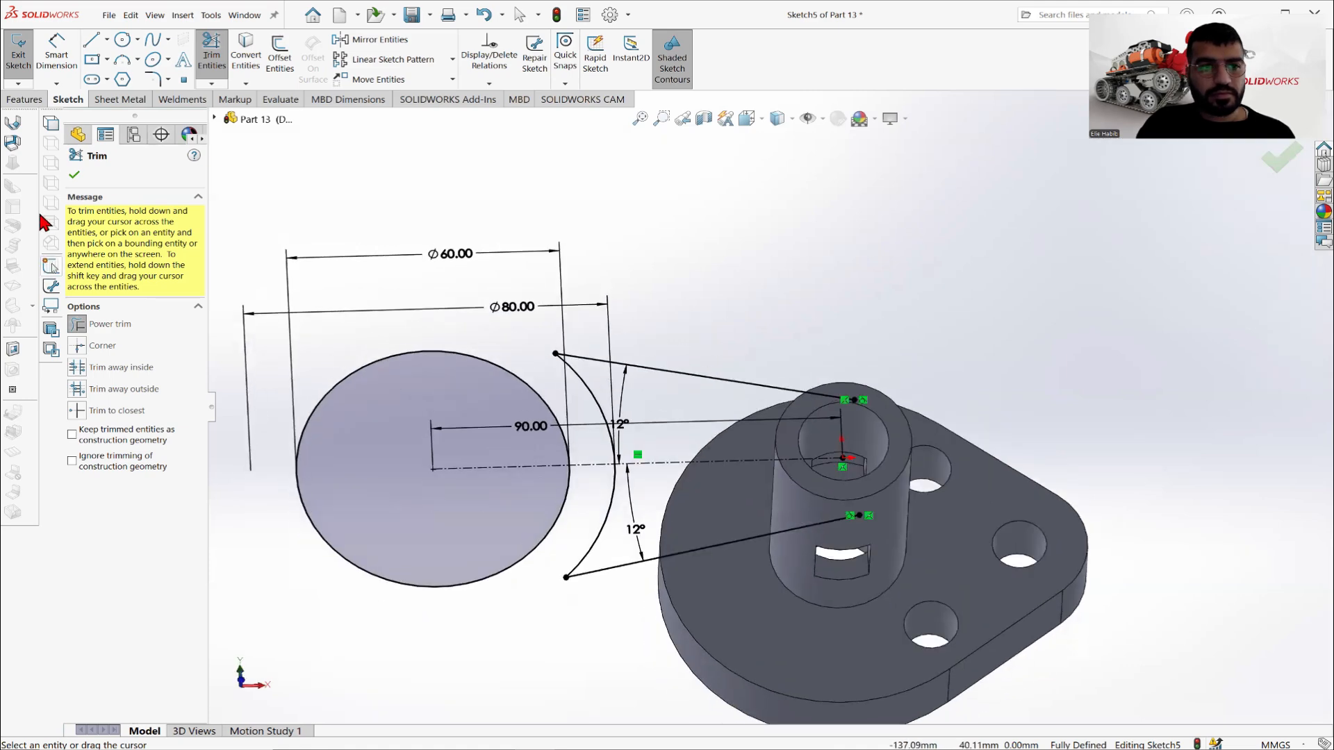
pyautogui.click(75, 178)
# View the sketch face-on and convert the central boss's outer circular edge into a sketch entity.
pyautogui.click(116, 408)
pyautogui.rightClick(116, 407)
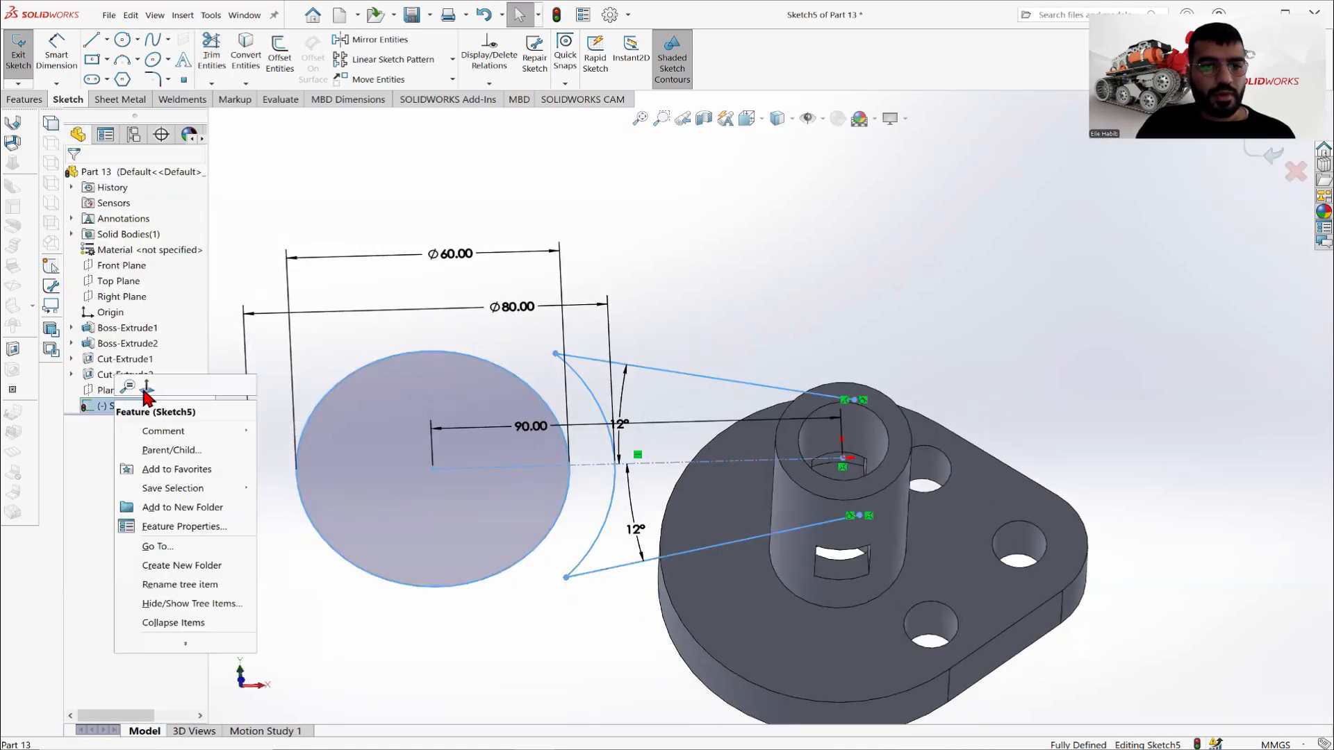
pyautogui.click(145, 388)
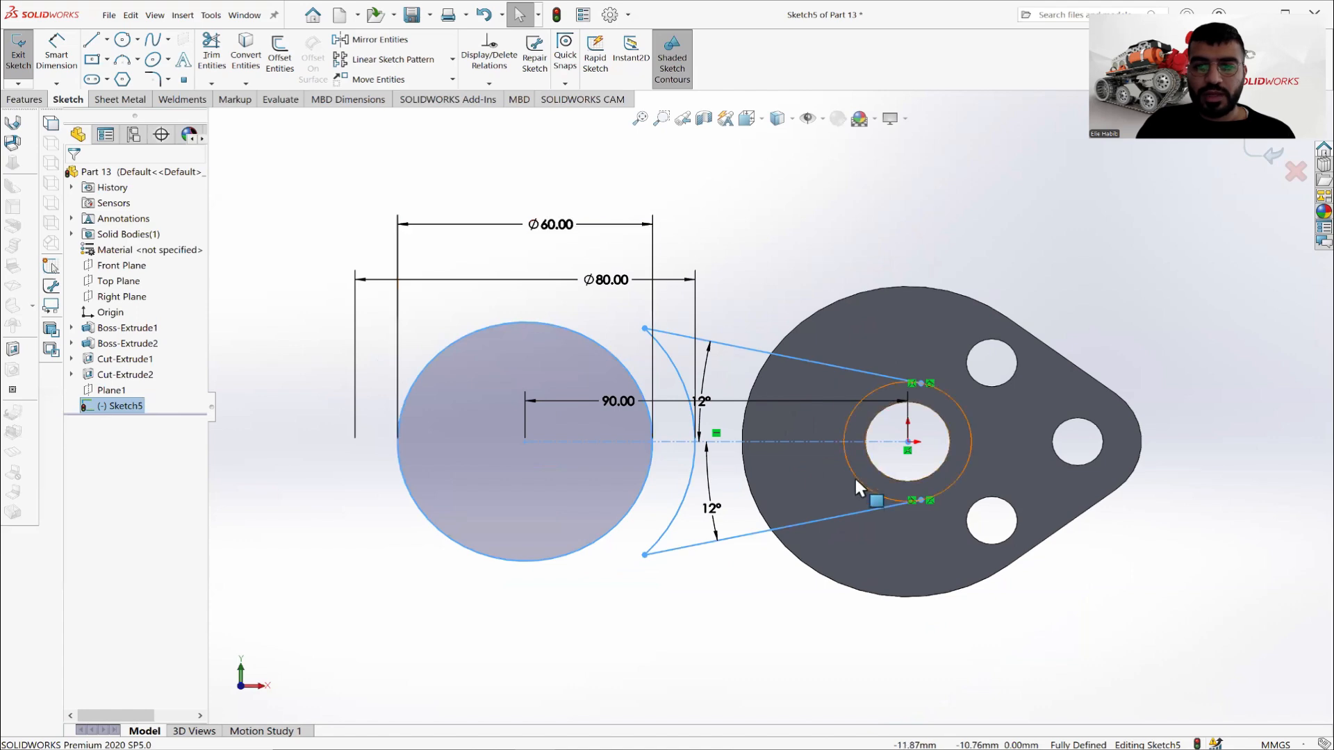
pyautogui.click(856, 473)
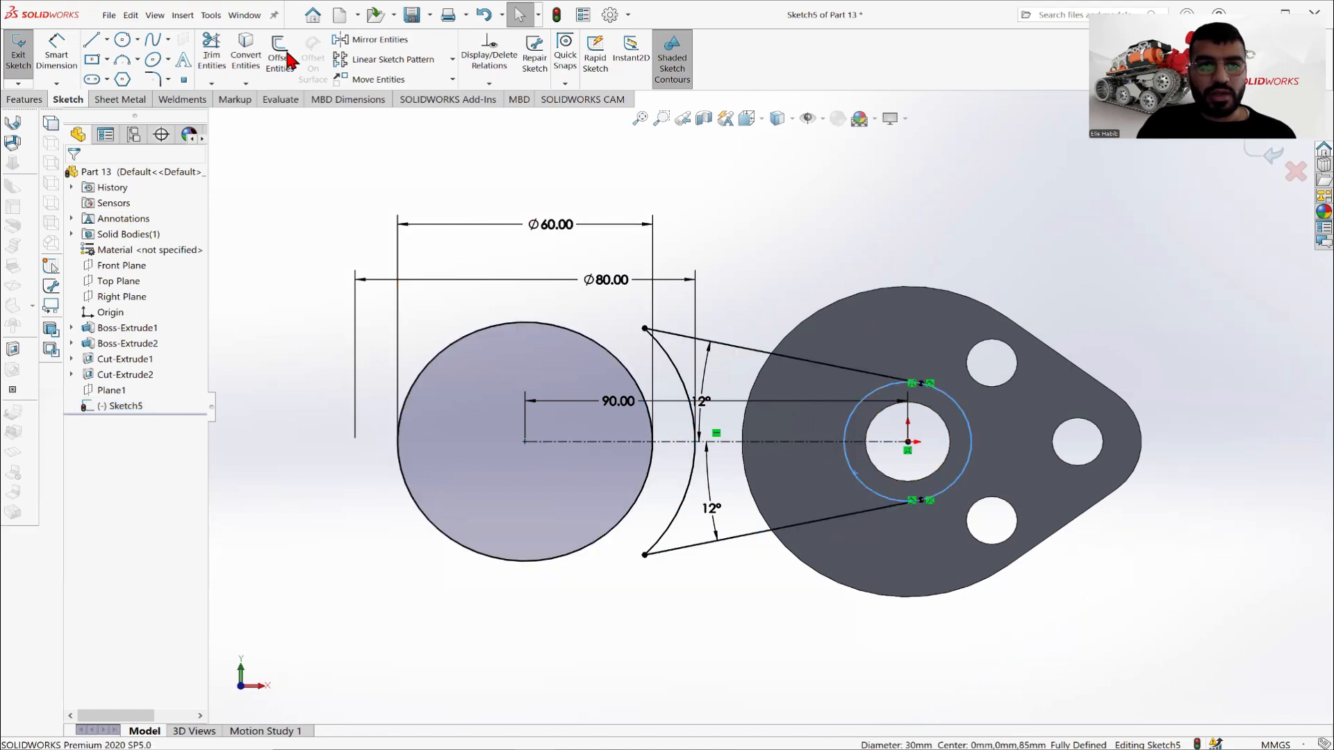
pyautogui.click(249, 43)
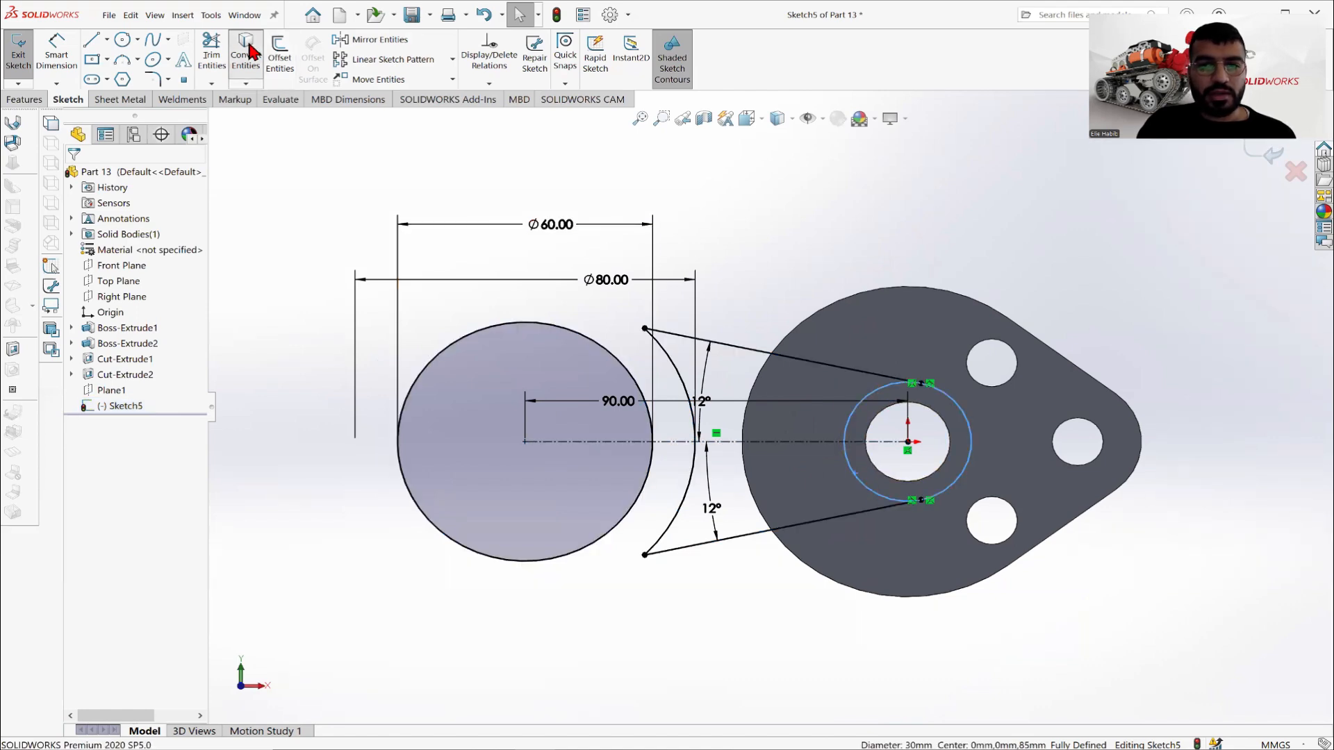
# Trim the converted boss circle to the arc on the arm's side between the tangent points, closing the arm profile.
pyautogui.click(211, 49)
pyautogui.scroll(-2, 1022, 394)
pyautogui.scroll(-1, 958, 455)
pyautogui.click(927, 451)
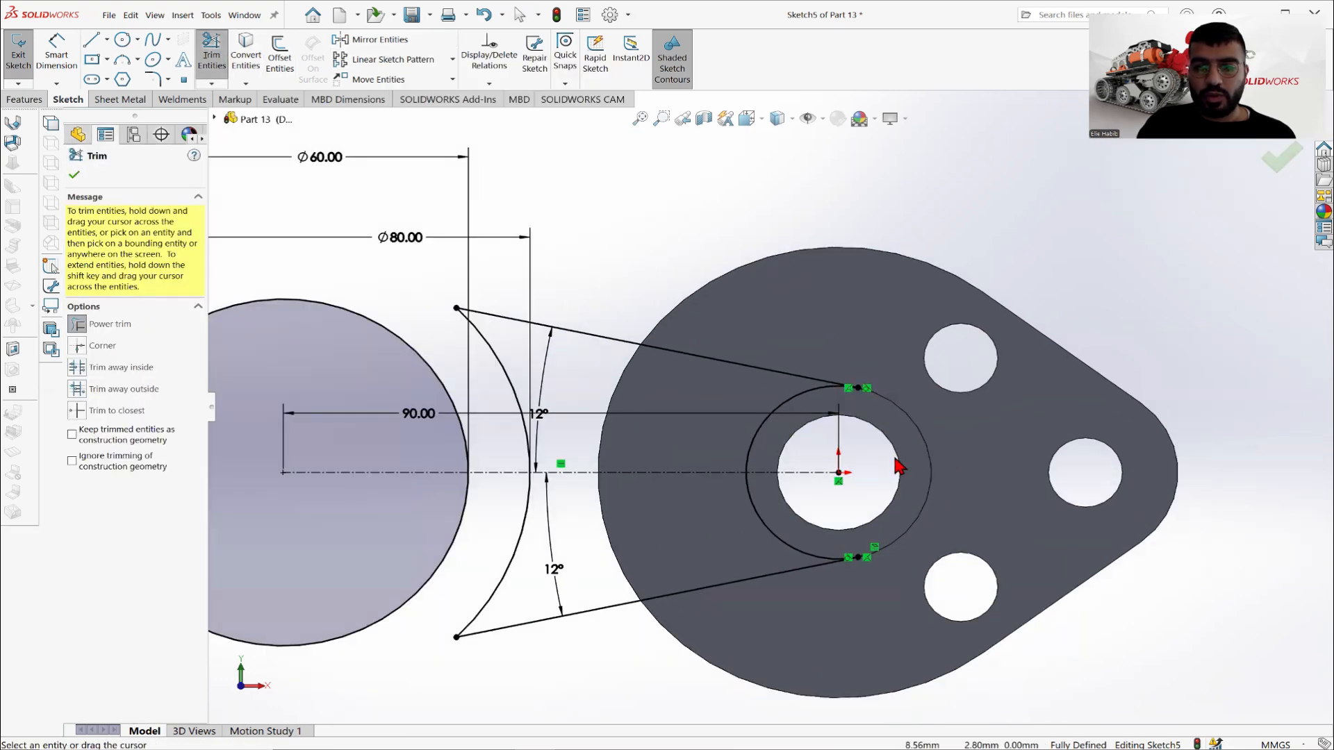
pyautogui.scroll(1, 853, 480)
pyautogui.moveTo(854, 479); pyautogui.dragTo(632, 618, button='middle')
# Compare the sketch with the Part 13 drawing and trim away the 60 mm circle.
pyautogui.hotkey('alt', 'Tab')
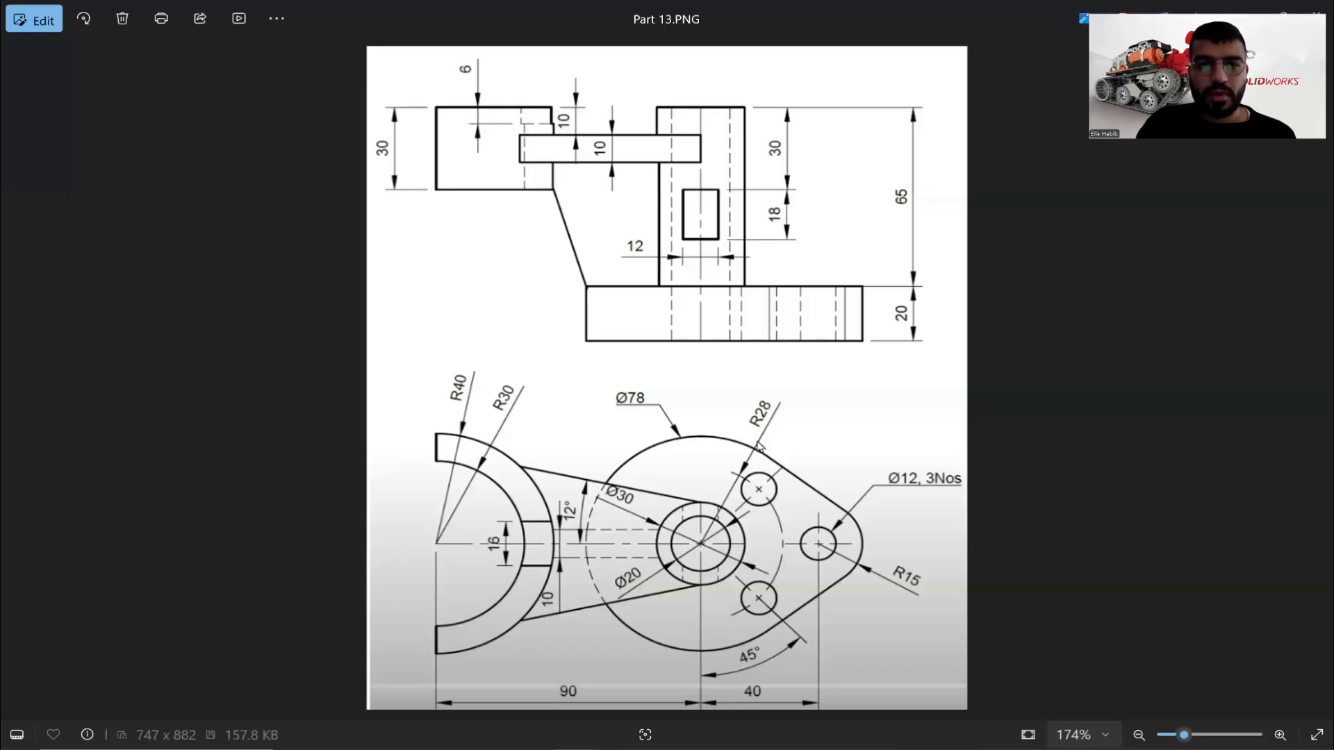
pyautogui.hotkey('alt', 'Tab')
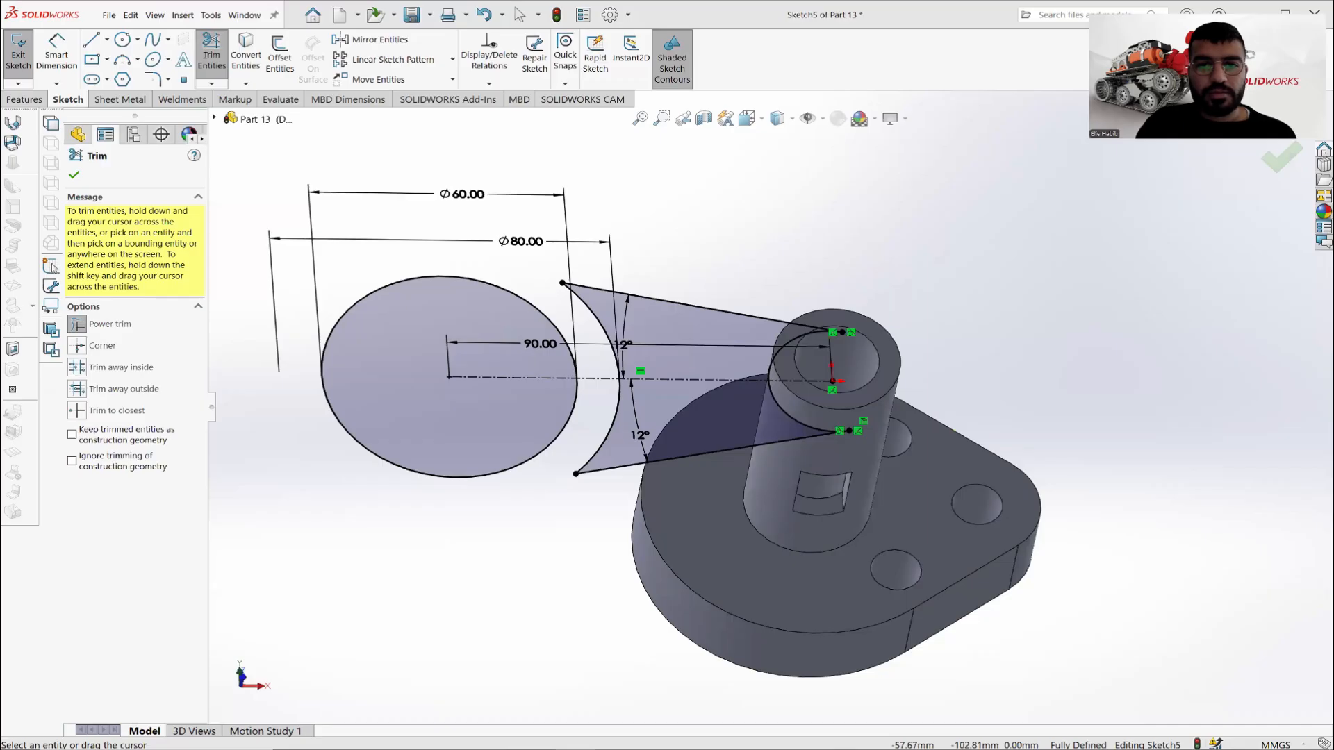
pyautogui.hotkey('alt', 'Tab')
pyautogui.hotkey('alt', 'Tab')
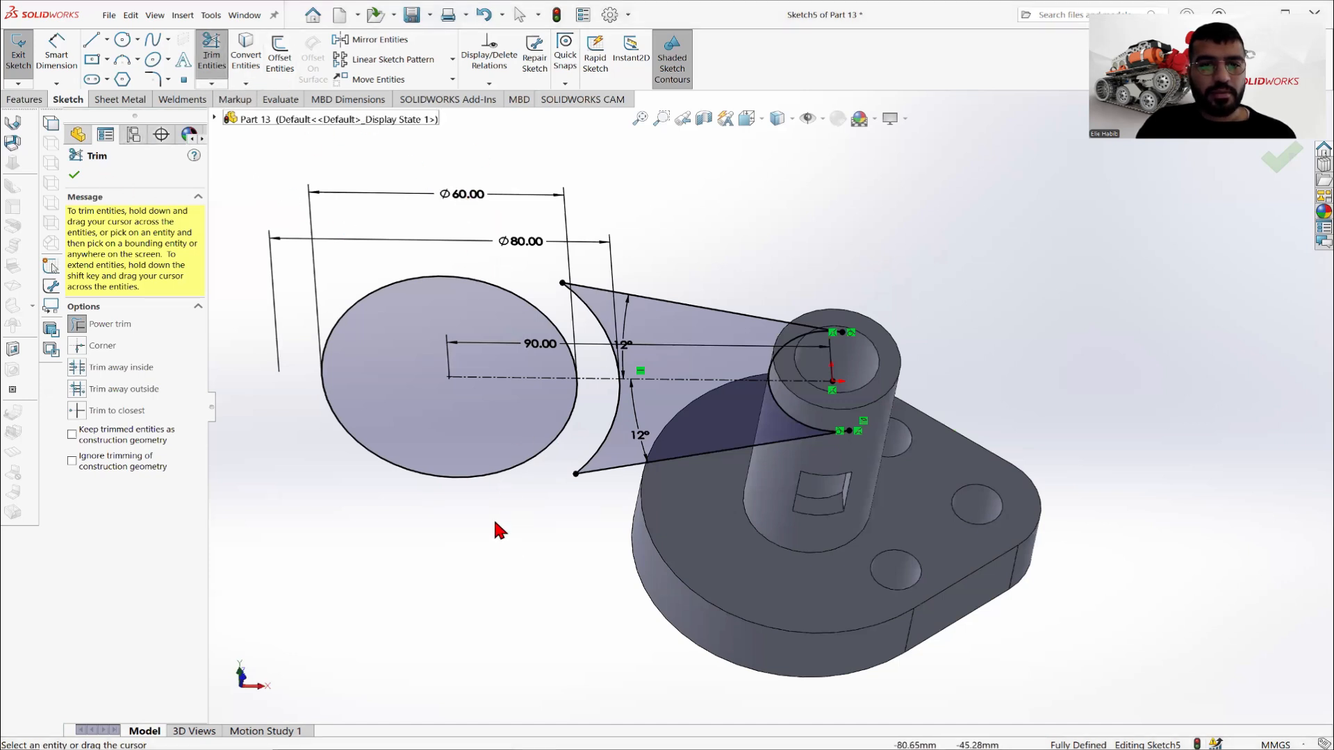
pyautogui.moveTo(495, 524); pyautogui.dragTo(454, 432)
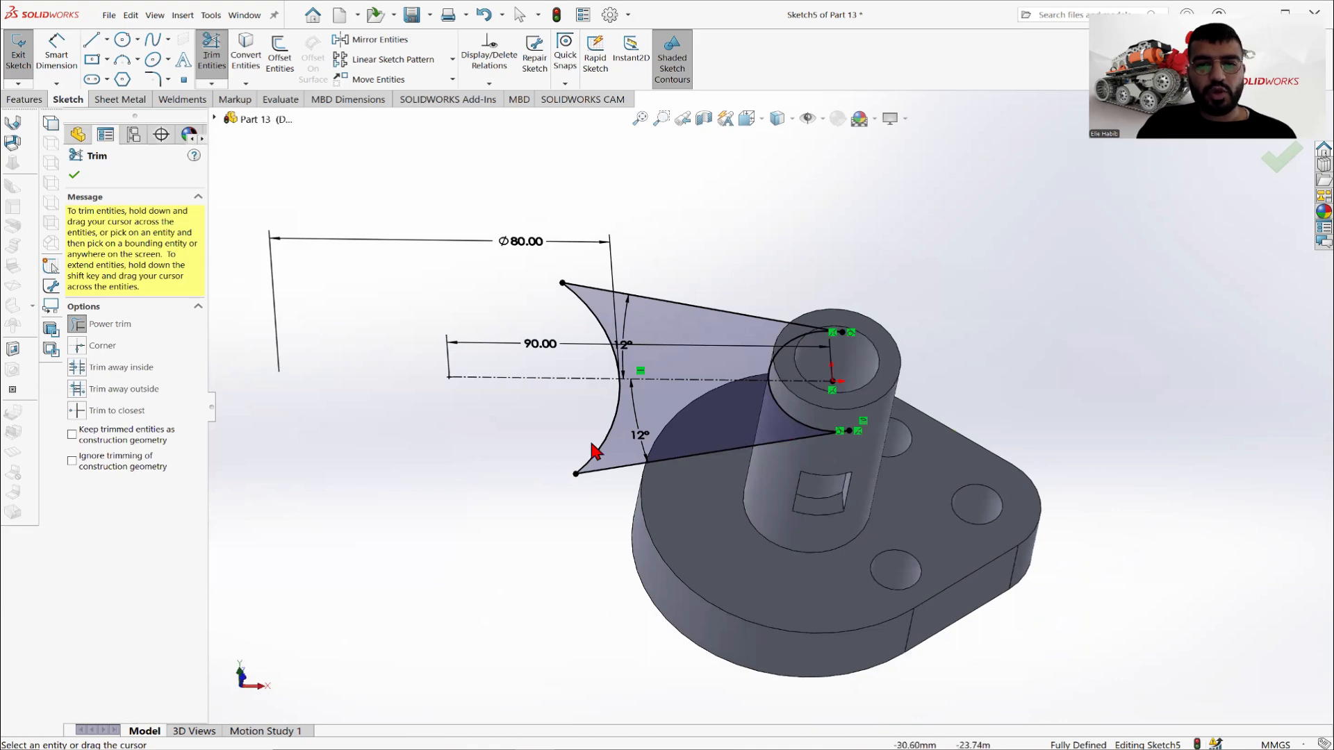
pyautogui.click(75, 175)
pyautogui.click(520, 15)
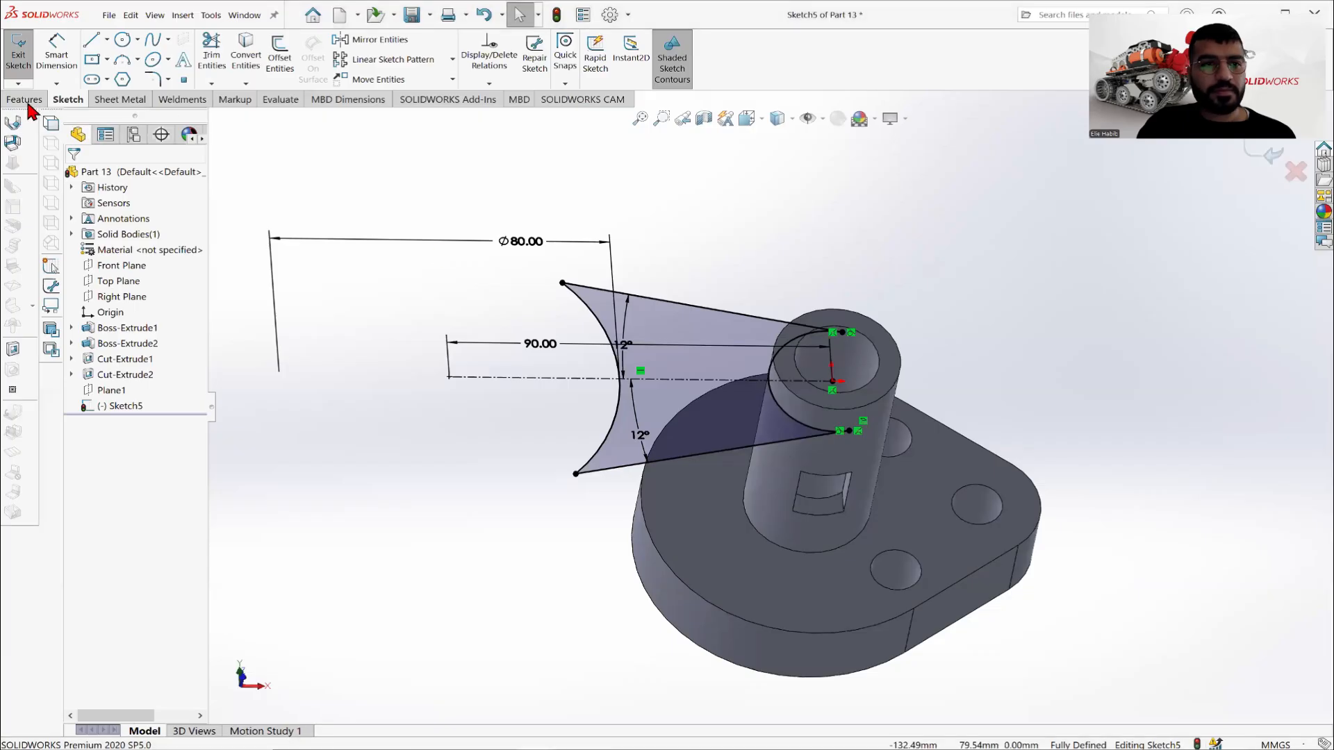
# Extrude the closed arm profile 10 mm blind in the reversed direction, down toward the base, merged with the body.
pyautogui.click(25, 100)
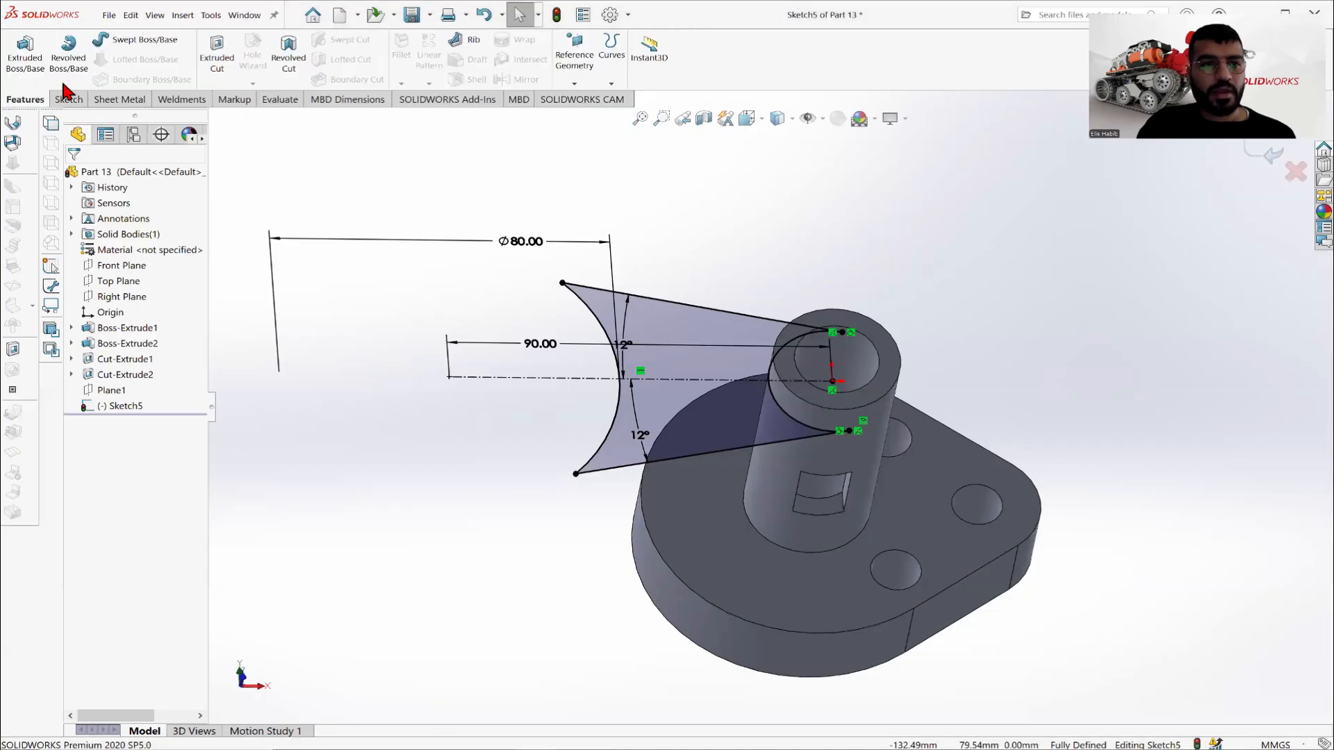
pyautogui.click(25, 55)
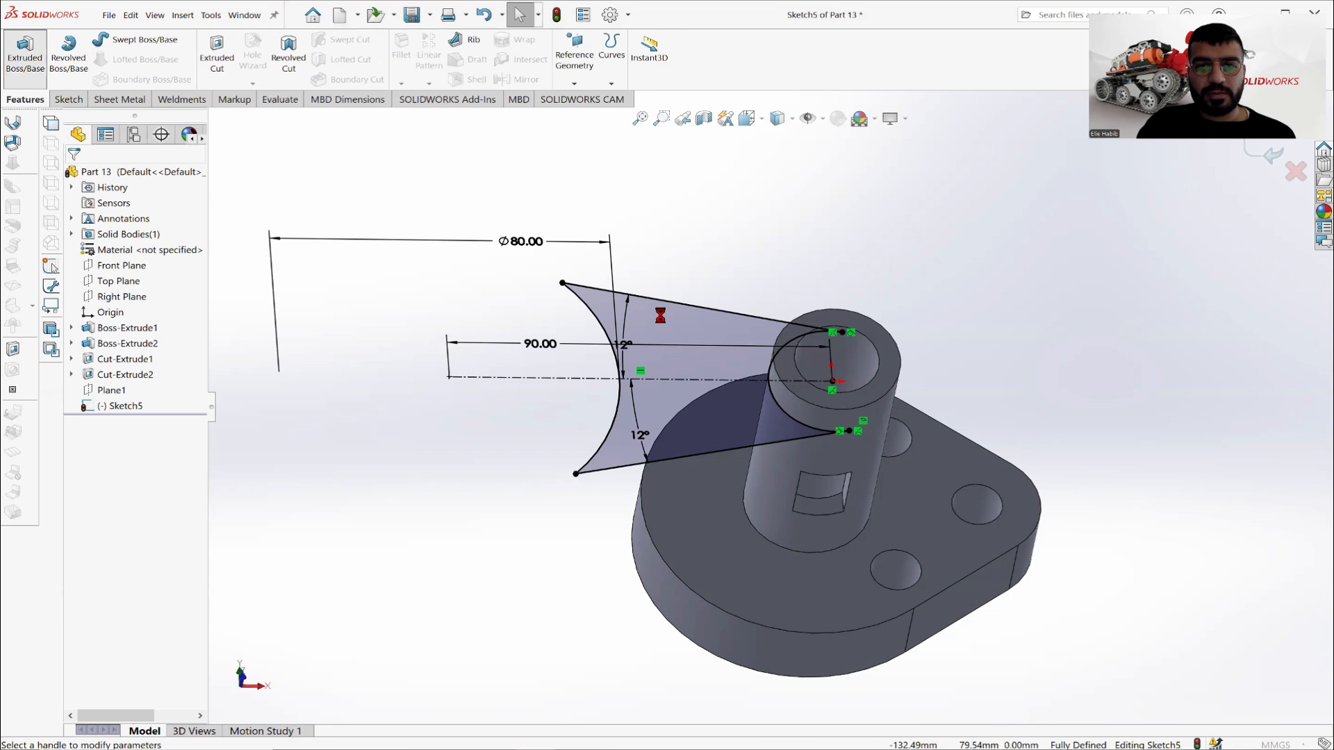
pyautogui.click(77, 249)
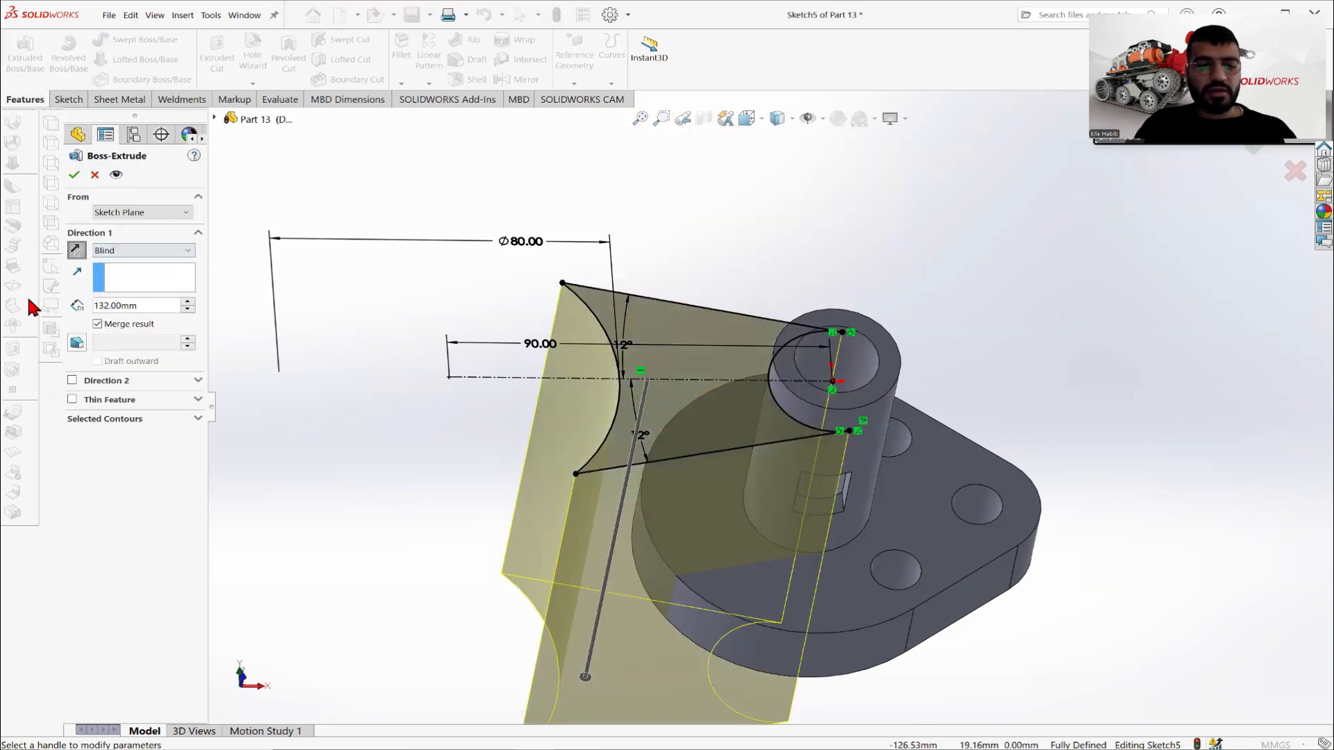
pyautogui.write('10')
pyautogui.press('Return')
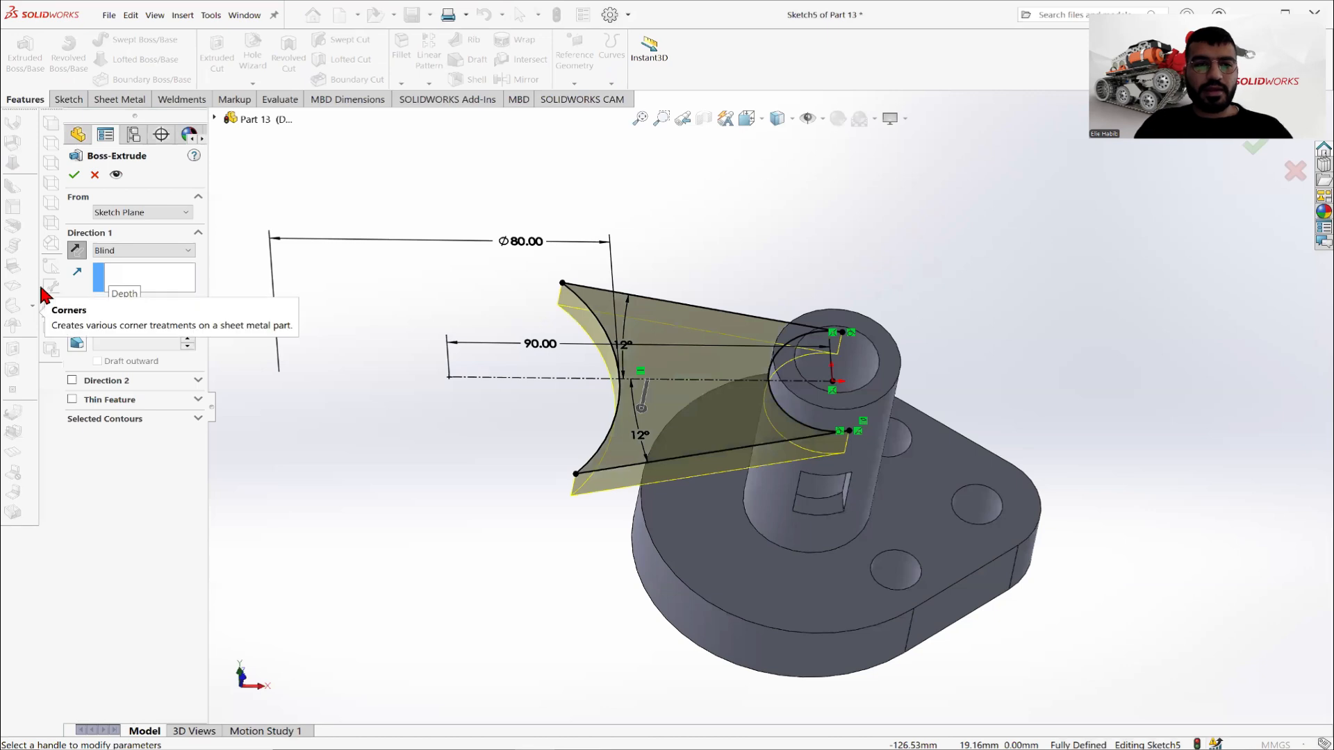
pyautogui.click(74, 174)
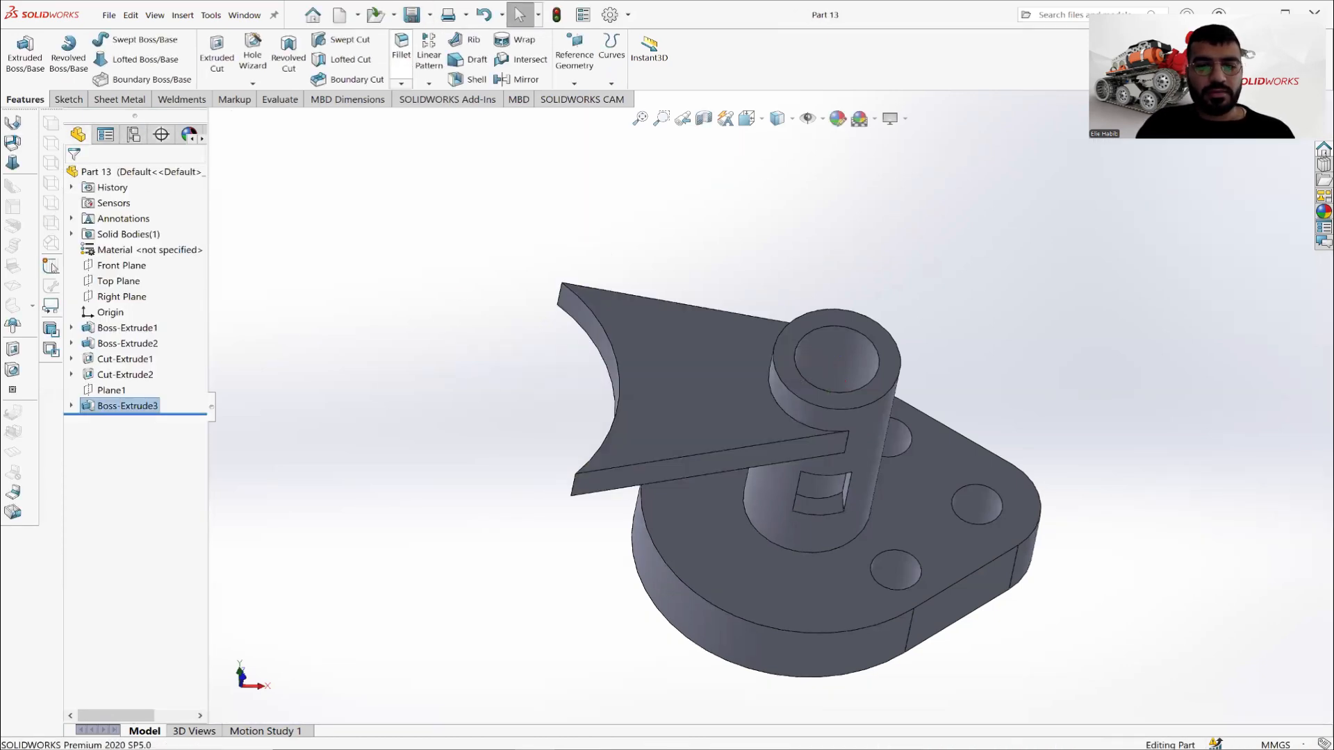
# Check the arm against the Part 13 drawing and measure the distance between the boss's top face and the arm's top face.
pyautogui.click(615, 734)
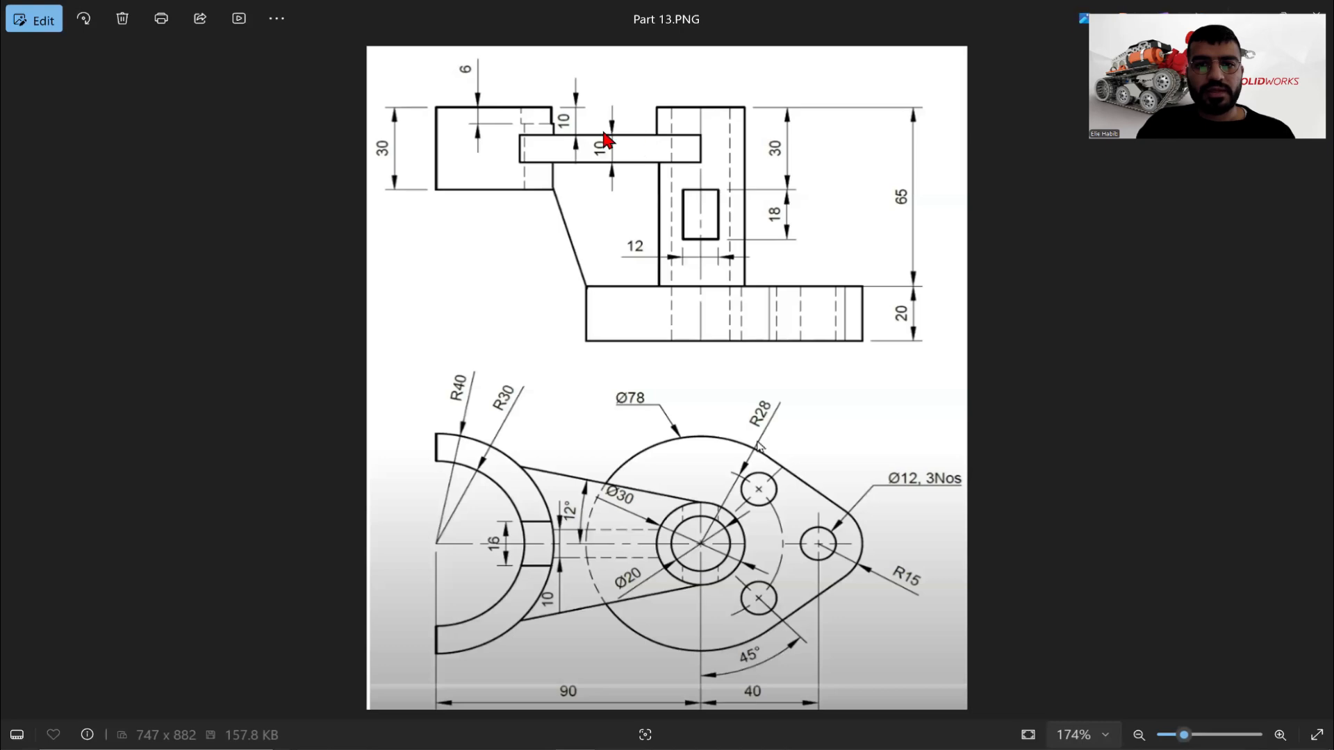
pyautogui.click(571, 735)
pyautogui.click(278, 100)
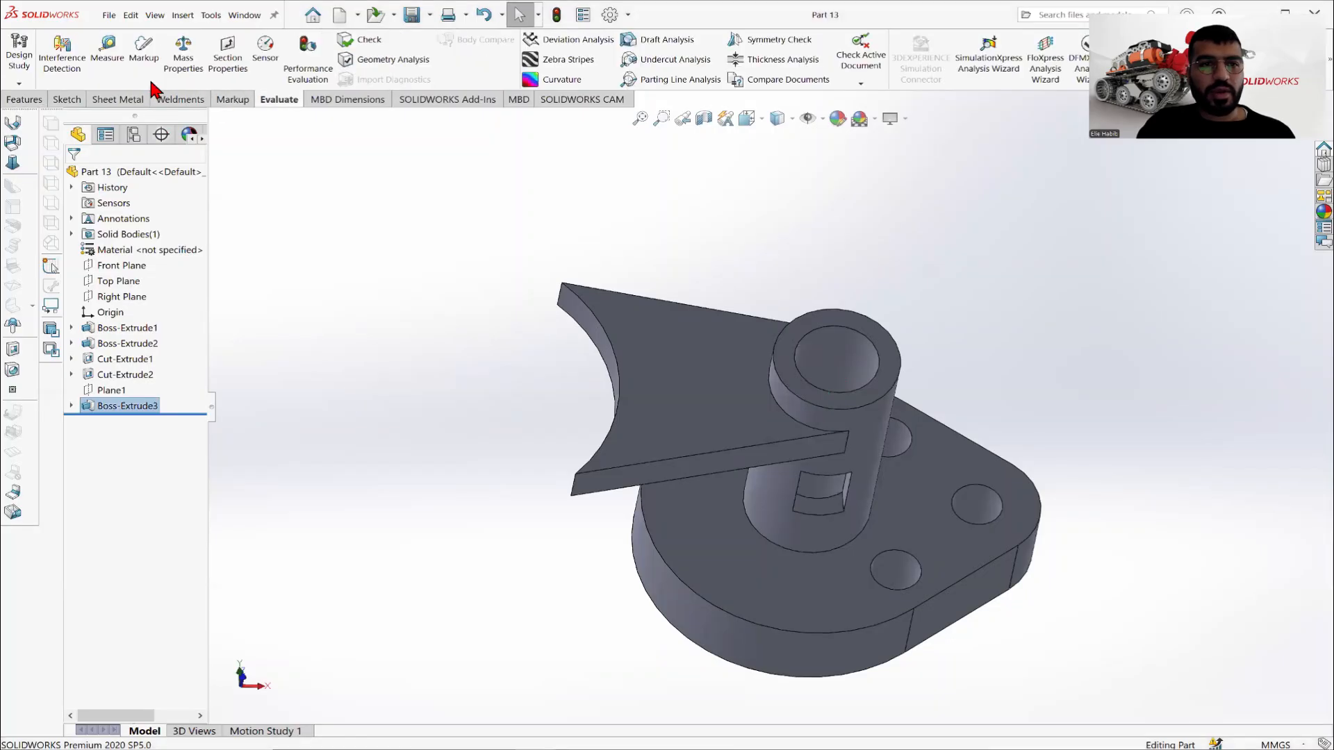
pyautogui.click(106, 49)
pyautogui.scroll(-5, 780, 393)
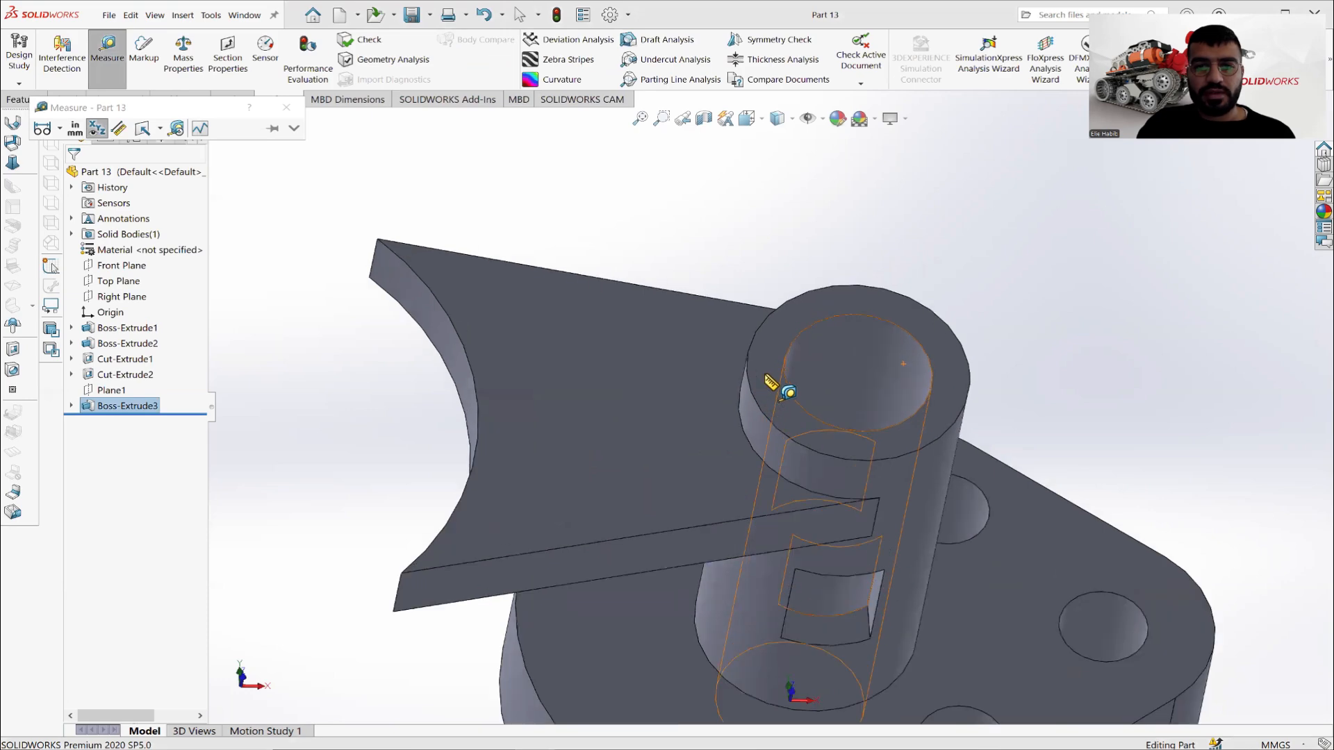
pyautogui.click(764, 375)
pyautogui.click(709, 420)
pyautogui.moveTo(758, 480); pyautogui.dragTo(754, 400, button='middle')
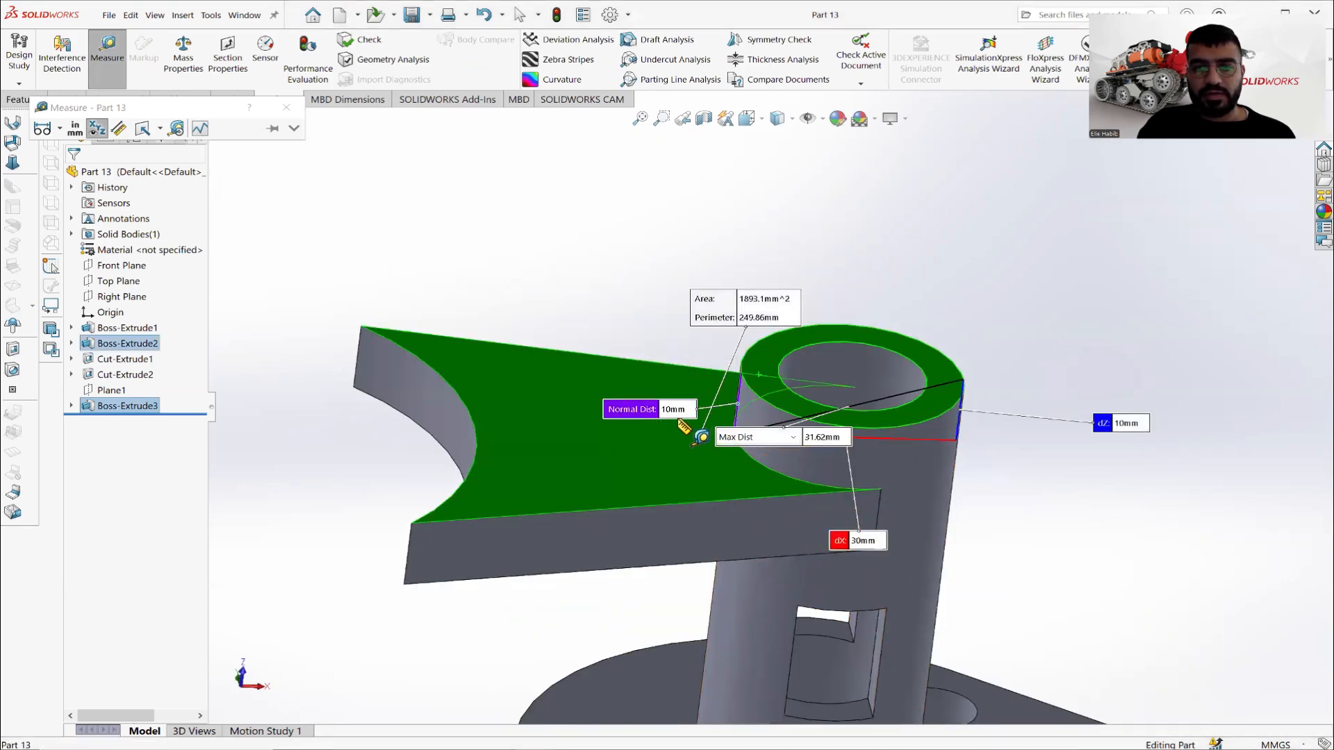
pyautogui.scroll(-2, 703, 426)
pyautogui.scroll(-2, 697, 424)
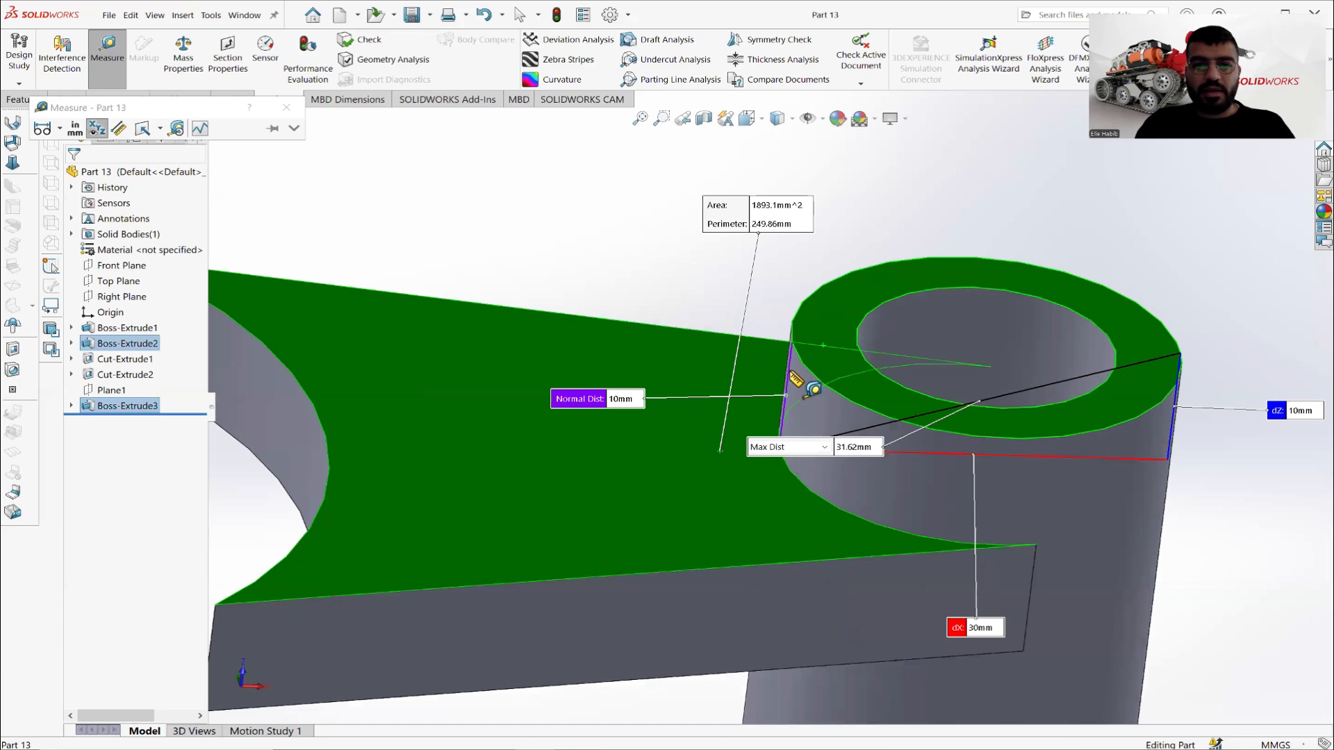
pyautogui.press('Escape')
pyautogui.scroll(4, 723, 427)
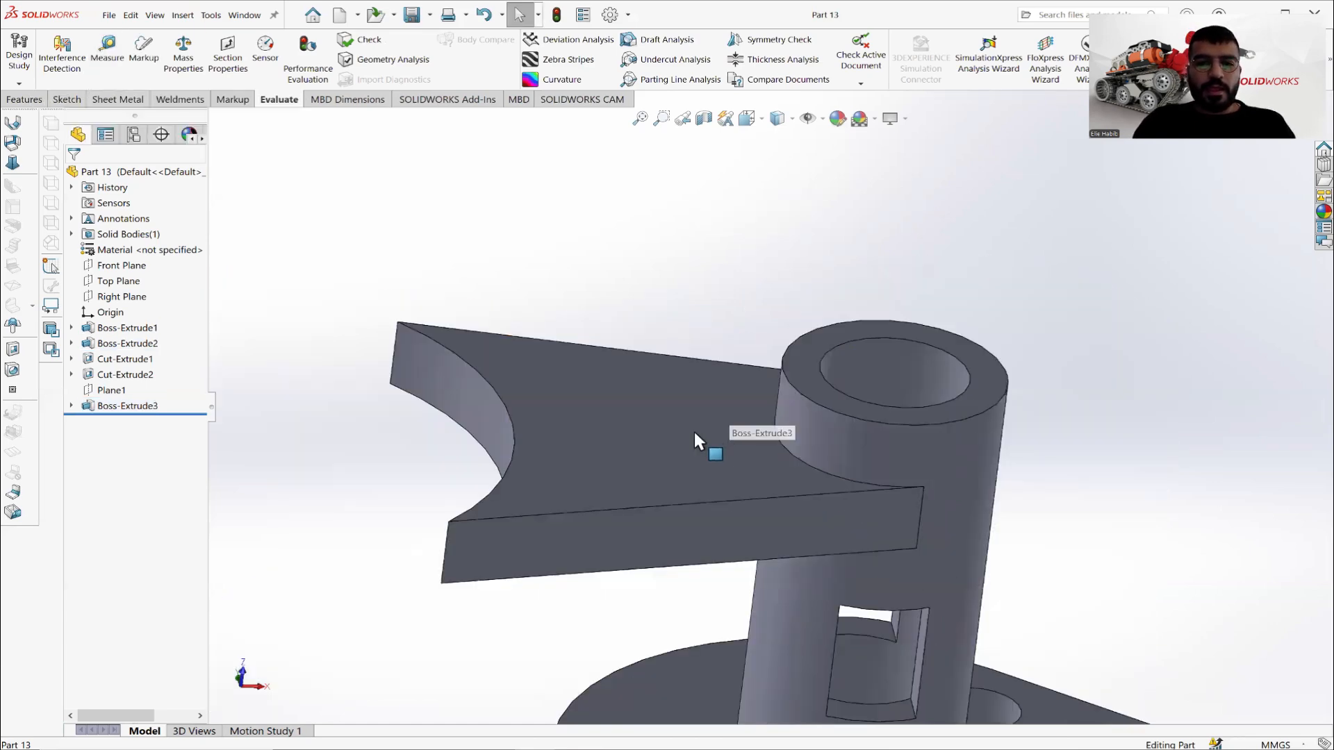
pyautogui.scroll(2, 712, 389)
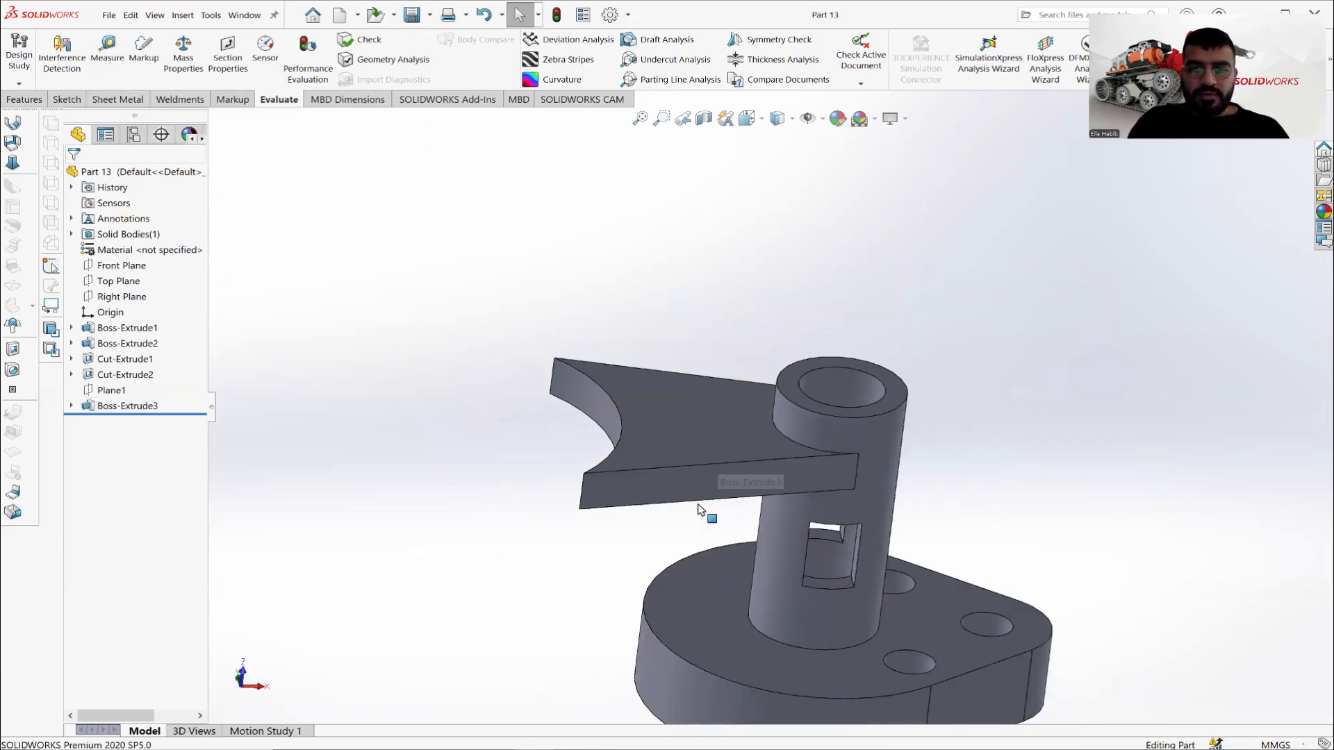
# View the arm's top face square-on and study the half ring in the Part 13 drawing.
pyautogui.hotkey('alt', 'Tab')
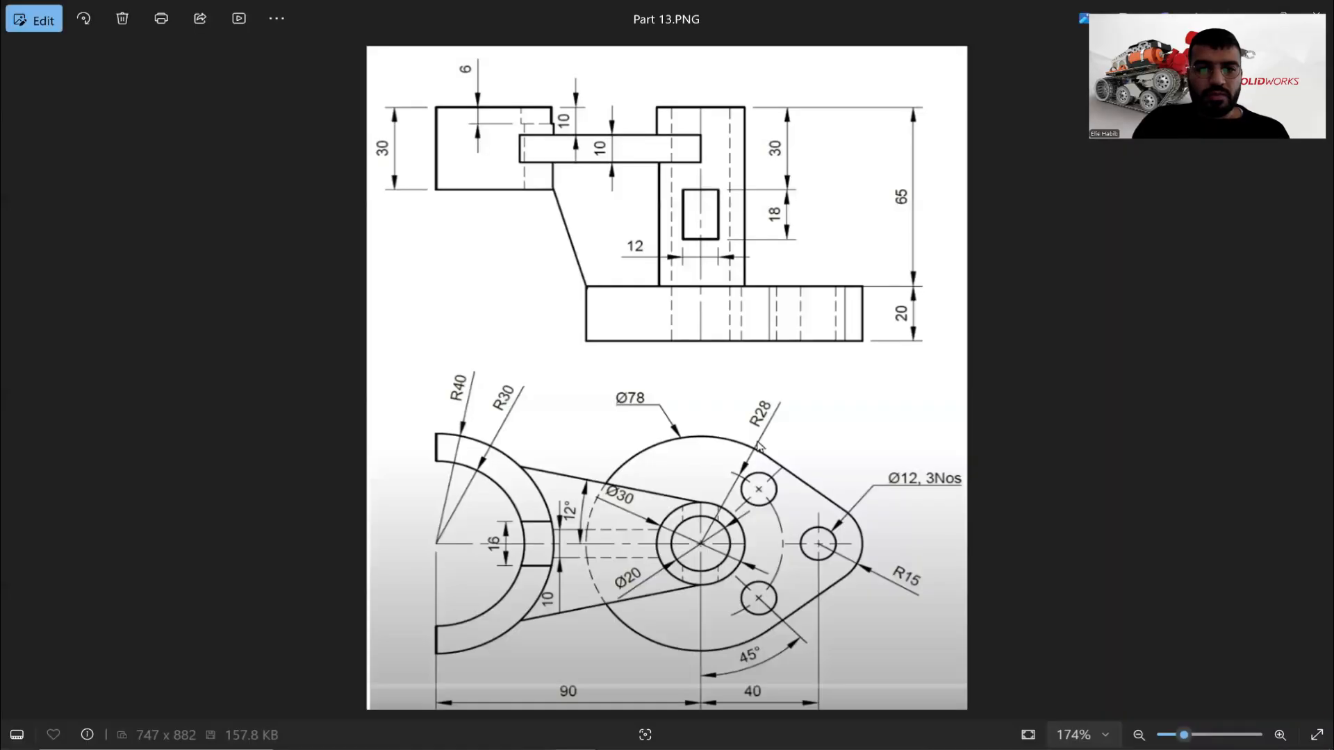
pyautogui.hotkey('alt', 'Tab')
pyautogui.click(667, 406)
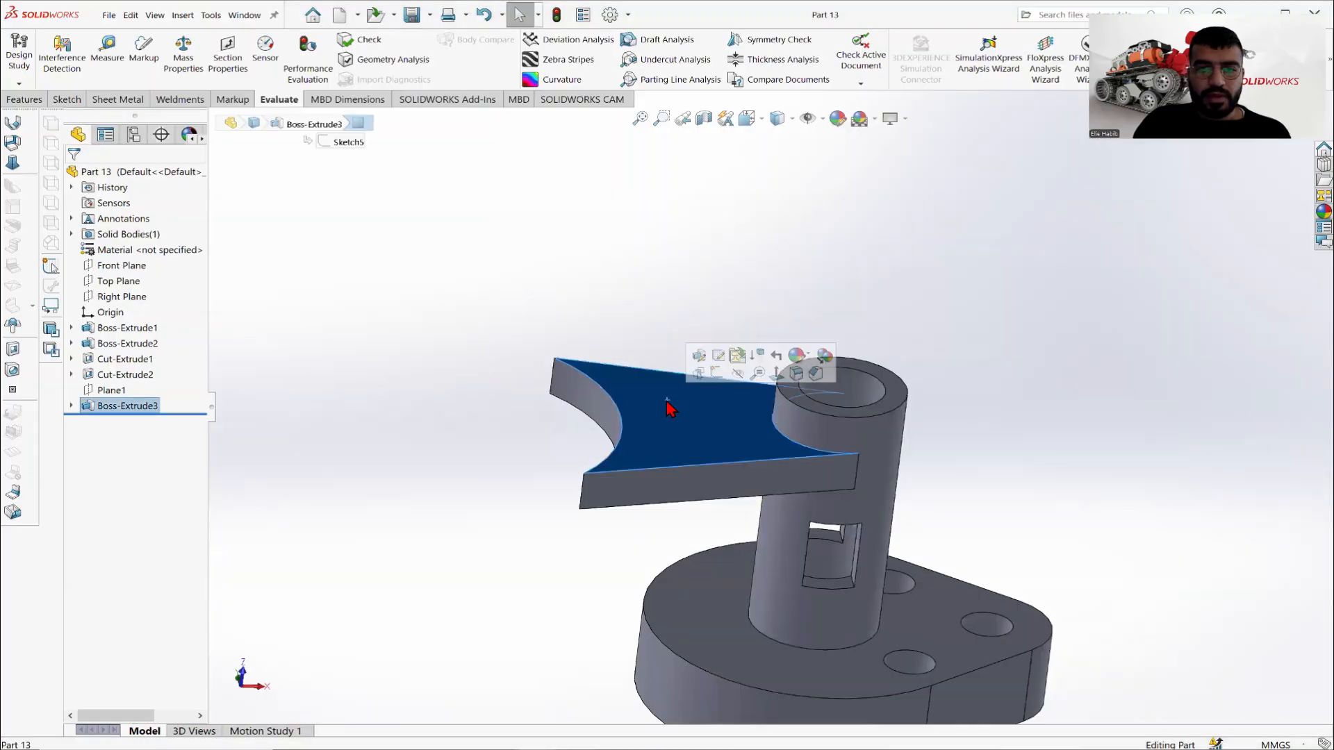
pyautogui.rightClick(692, 425)
pyautogui.press('Escape')
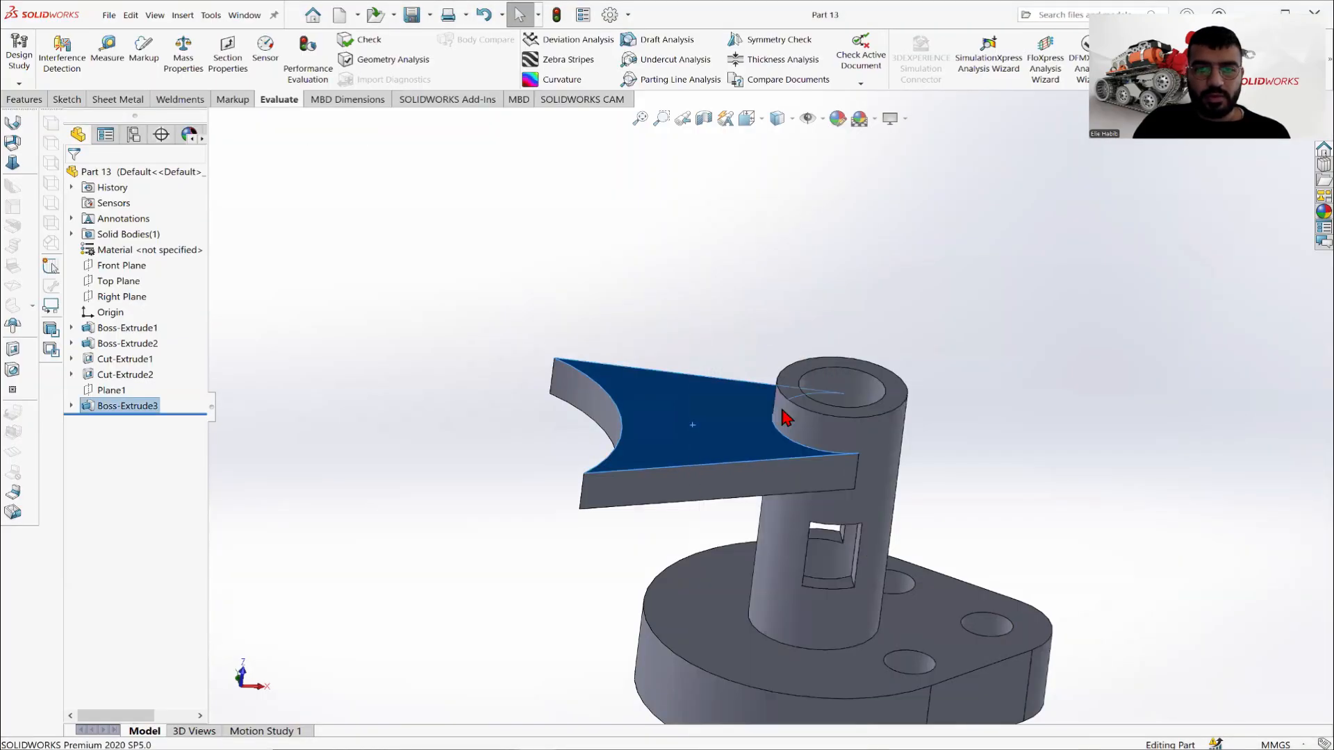
pyautogui.click(407, 382)
pyautogui.scroll(2, 636, 583)
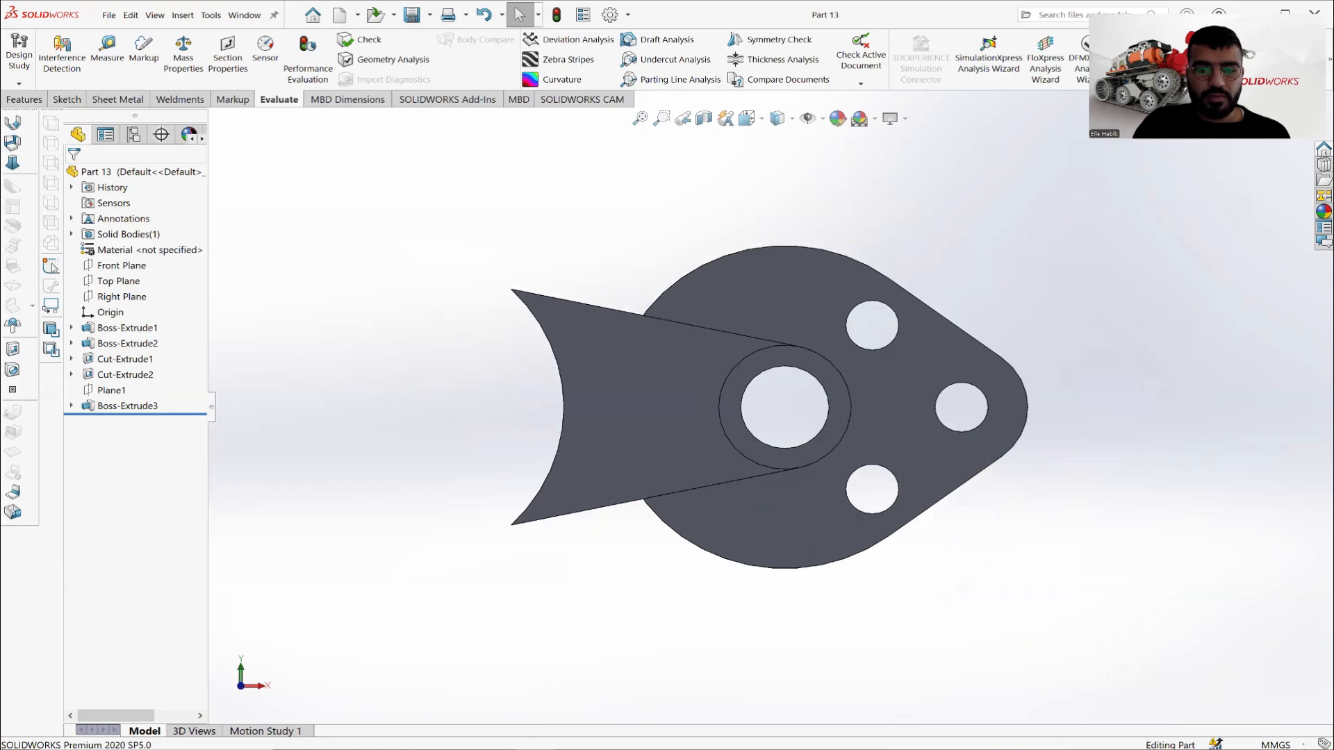
pyautogui.hotkey('alt', 'Tab')
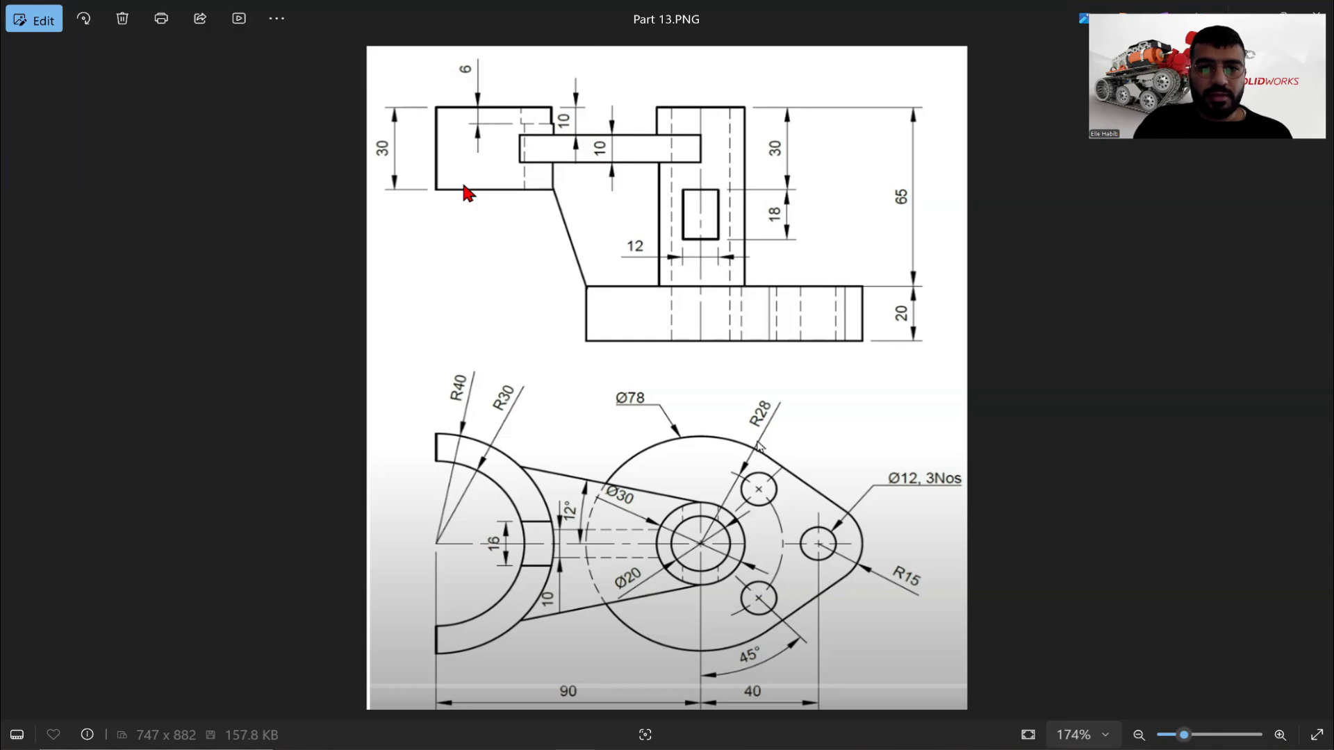
pyautogui.hotkey('alt', 'Tab')
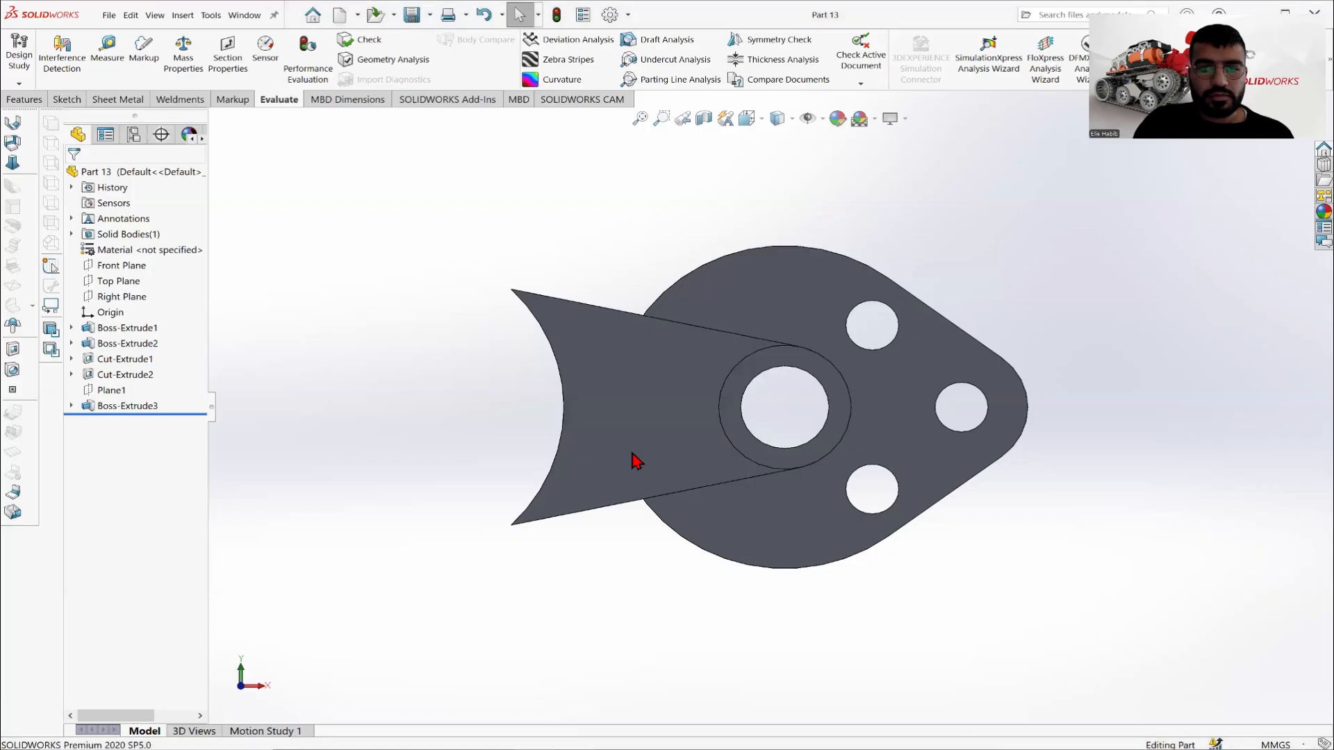
# Start a sketch on the arm's top face and draw a 40 mm radius circle centred on and coinciding with the arm's end arc.
pyautogui.click(608, 389)
pyautogui.click(67, 99)
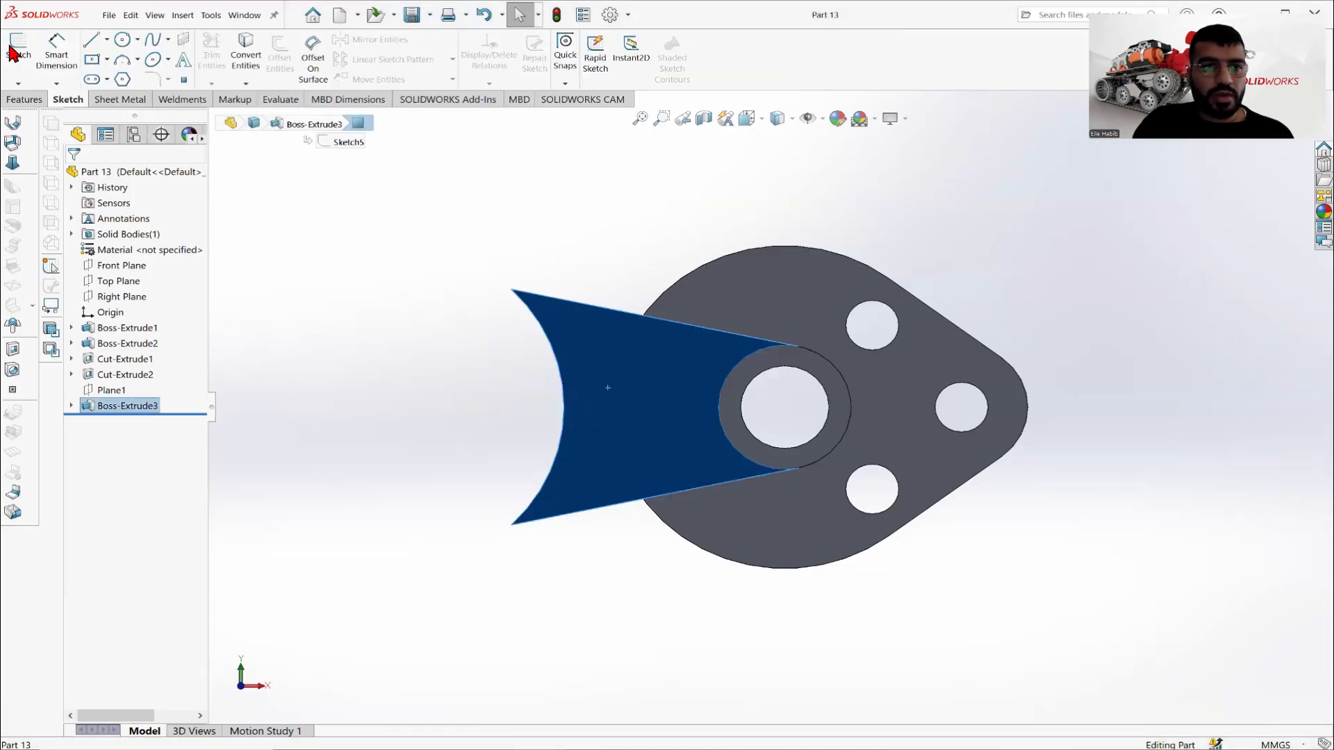
pyautogui.click(18, 47)
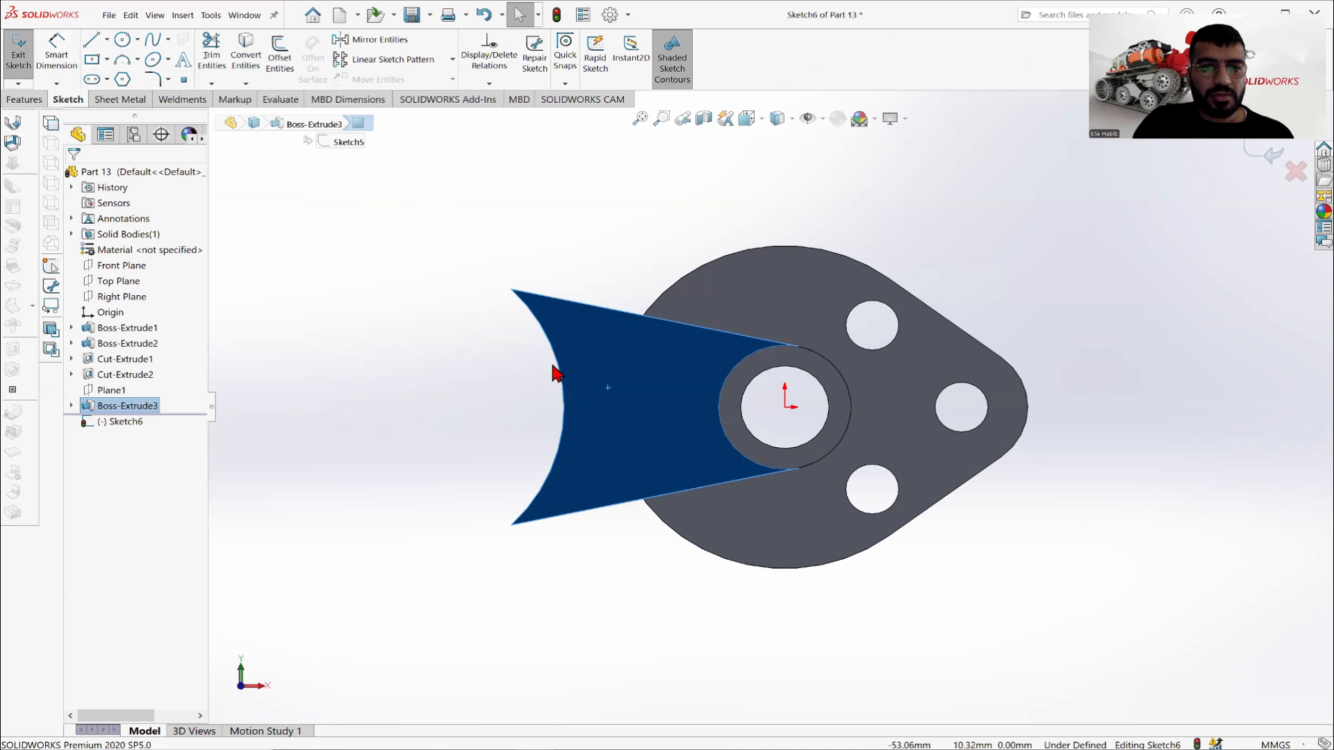
pyautogui.click(122, 39)
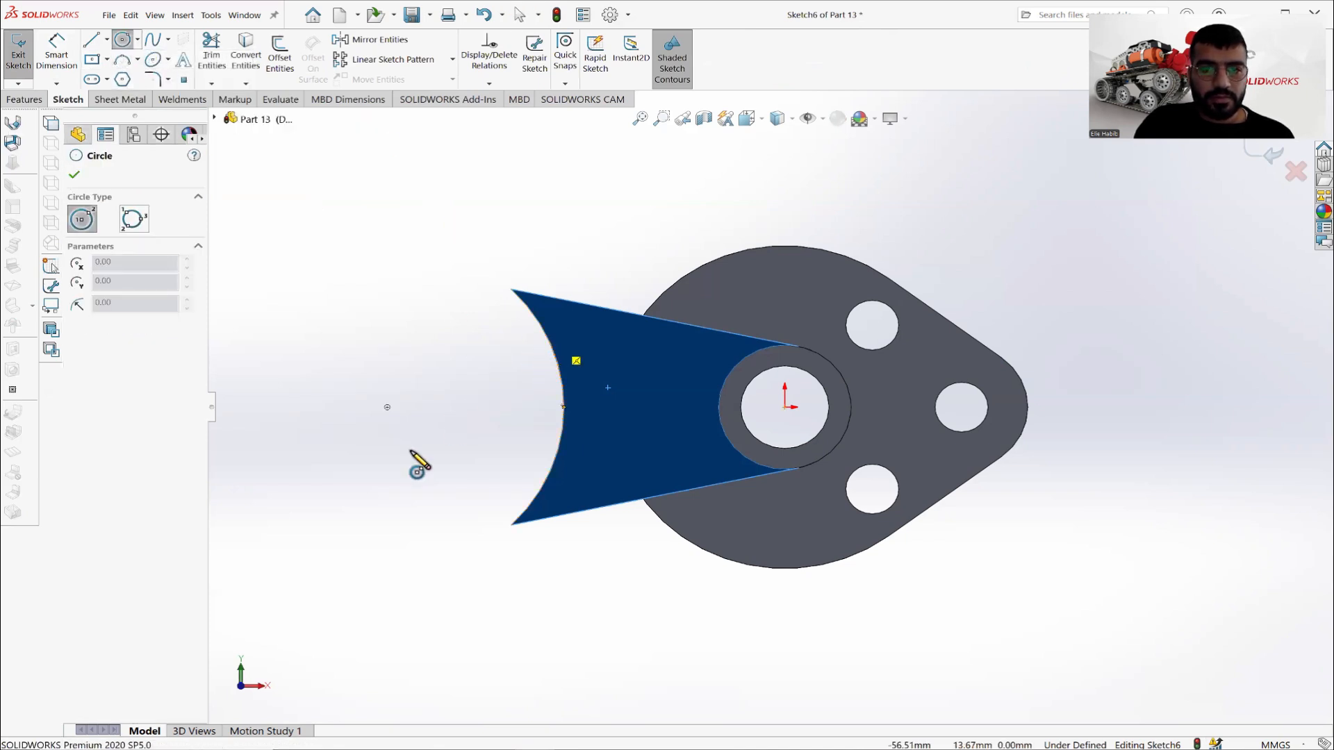
pyautogui.click(387, 407)
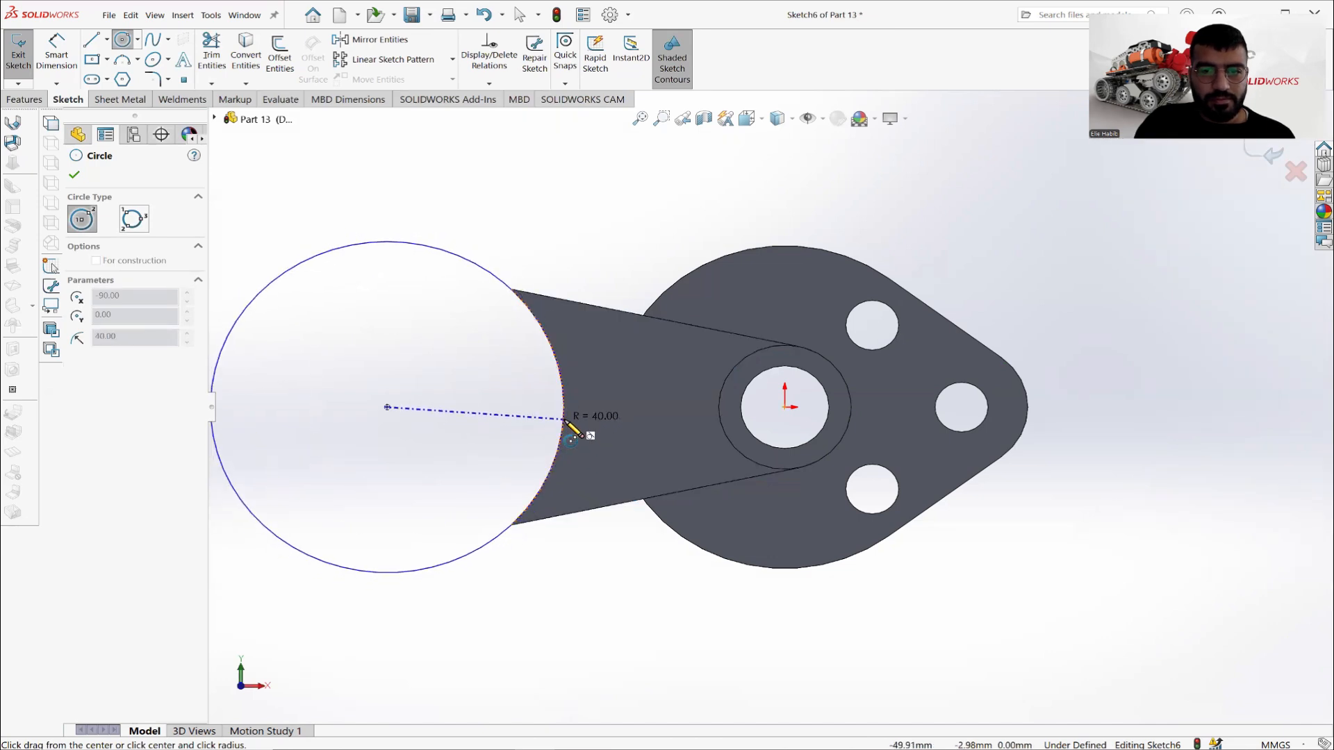
pyautogui.click(565, 422)
# Add an 80 mm diameter dimension to the circle at the arm's end.
pyautogui.rightClick(467, 235)
pyautogui.click(490, 219)
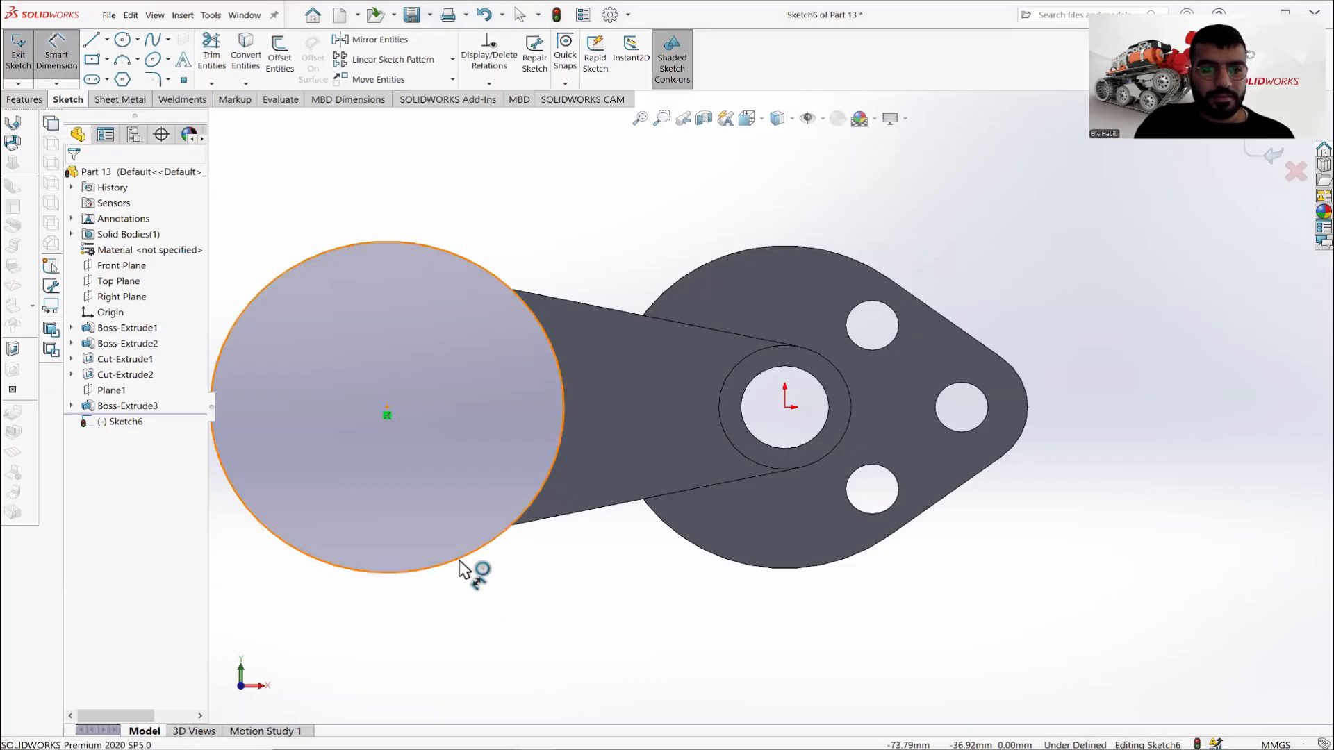
pyautogui.click(460, 569)
pyautogui.click(486, 589)
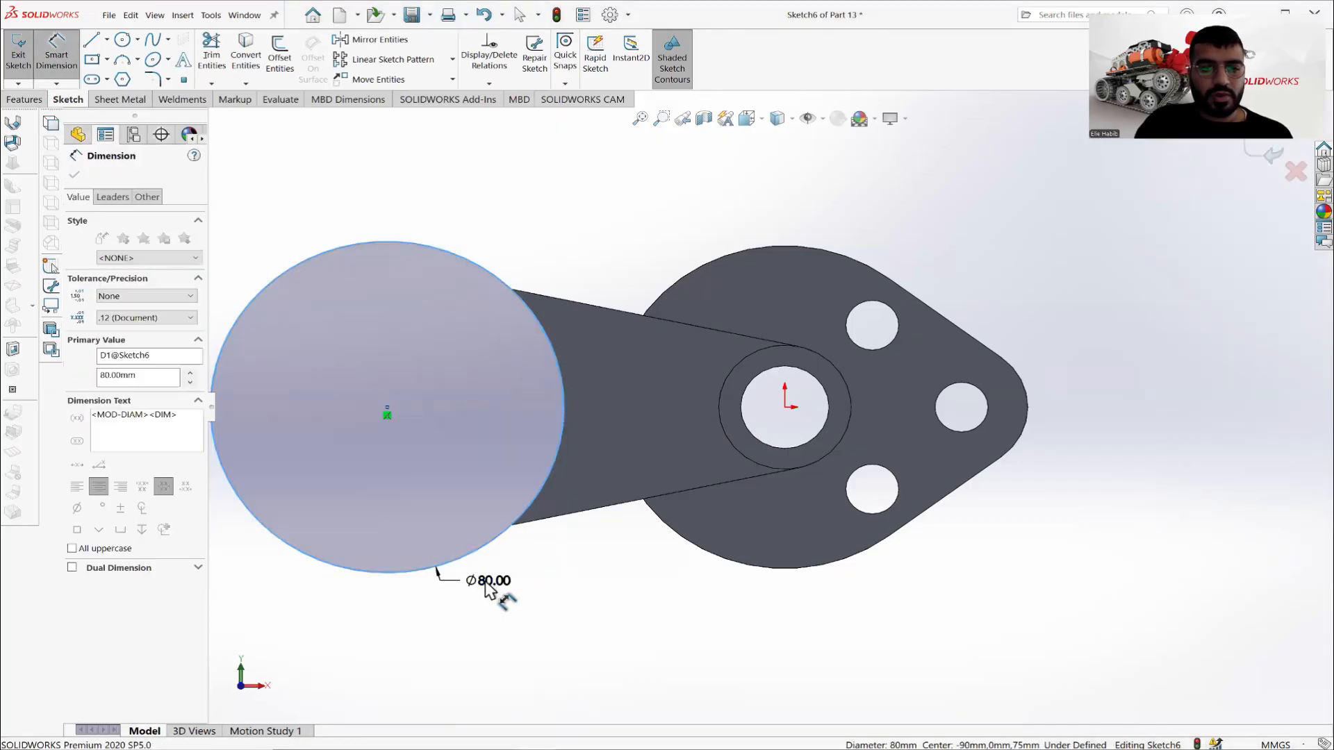
pyautogui.click(420, 562)
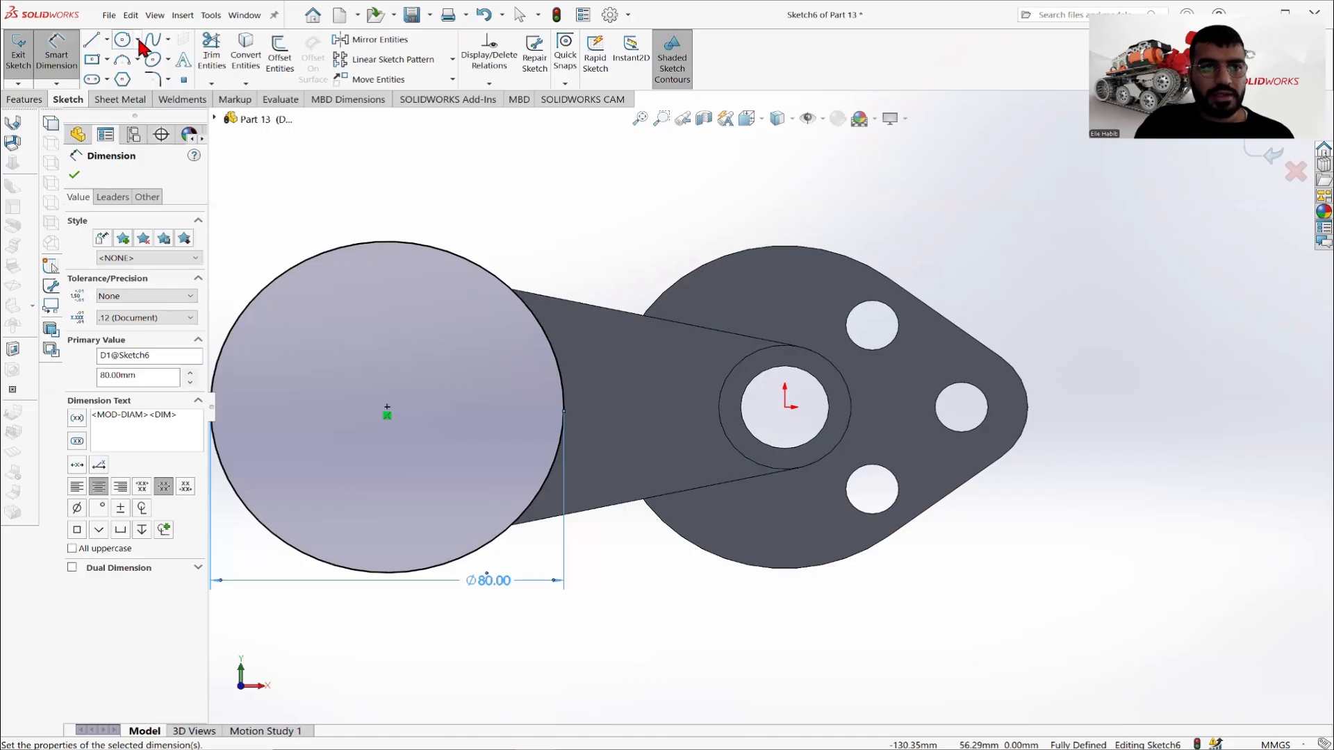
# Draw a smaller concentric circle inside the 80 mm circle and set its diameter to 60 mm.
pyautogui.click(124, 40)
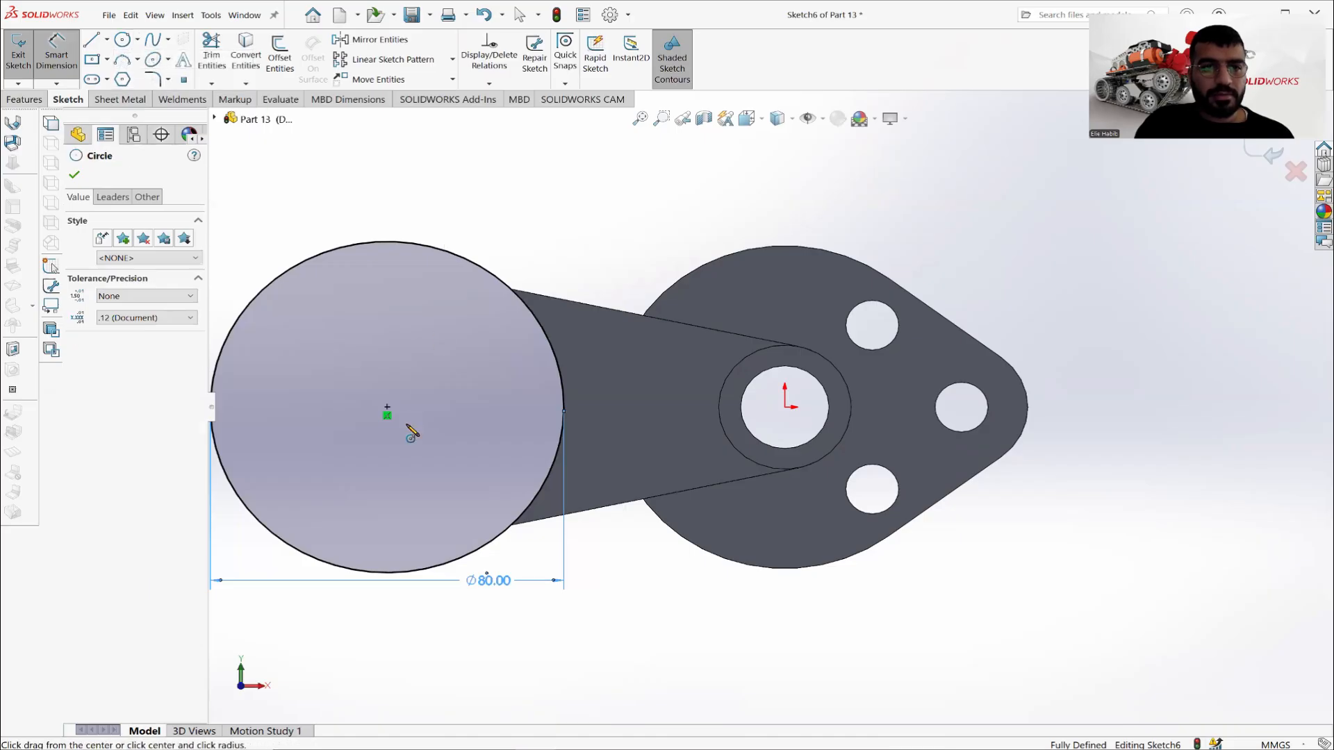
pyautogui.click(387, 415)
pyautogui.click(478, 349)
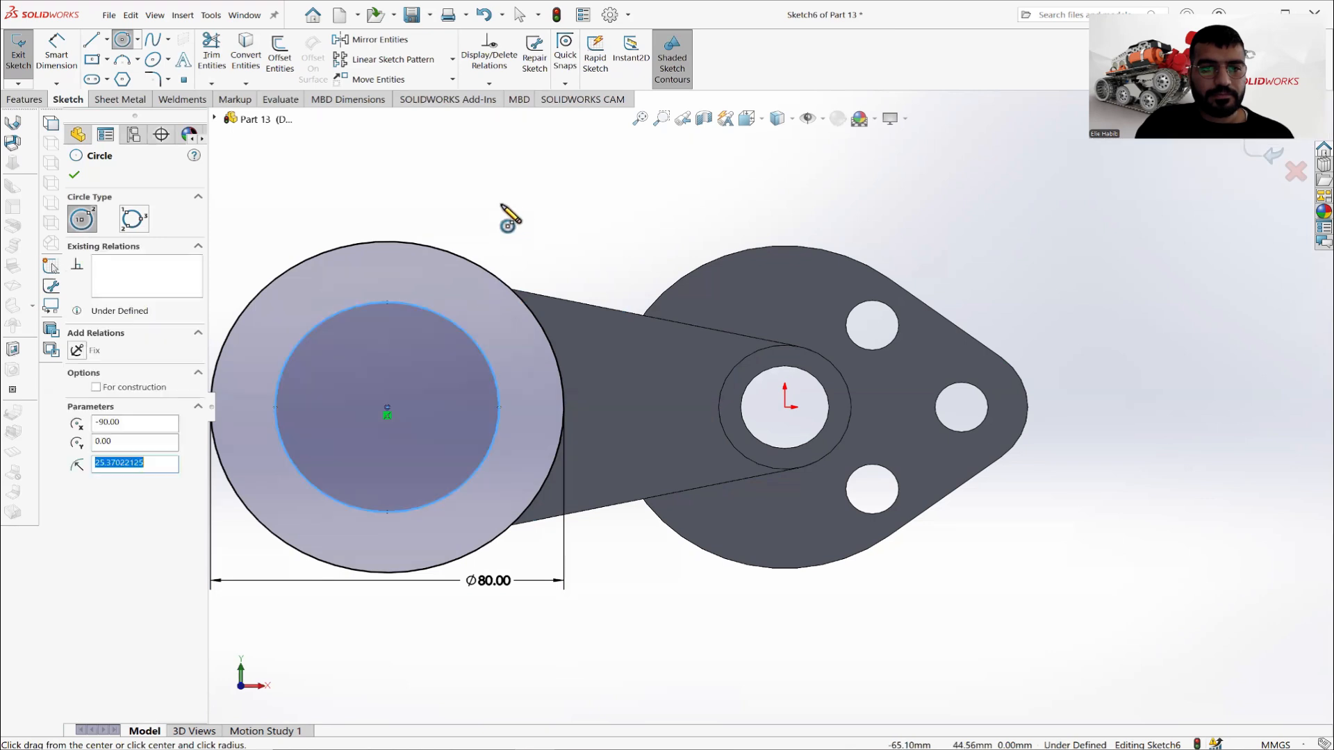
pyautogui.rightClick(530, 220)
pyautogui.press('Escape')
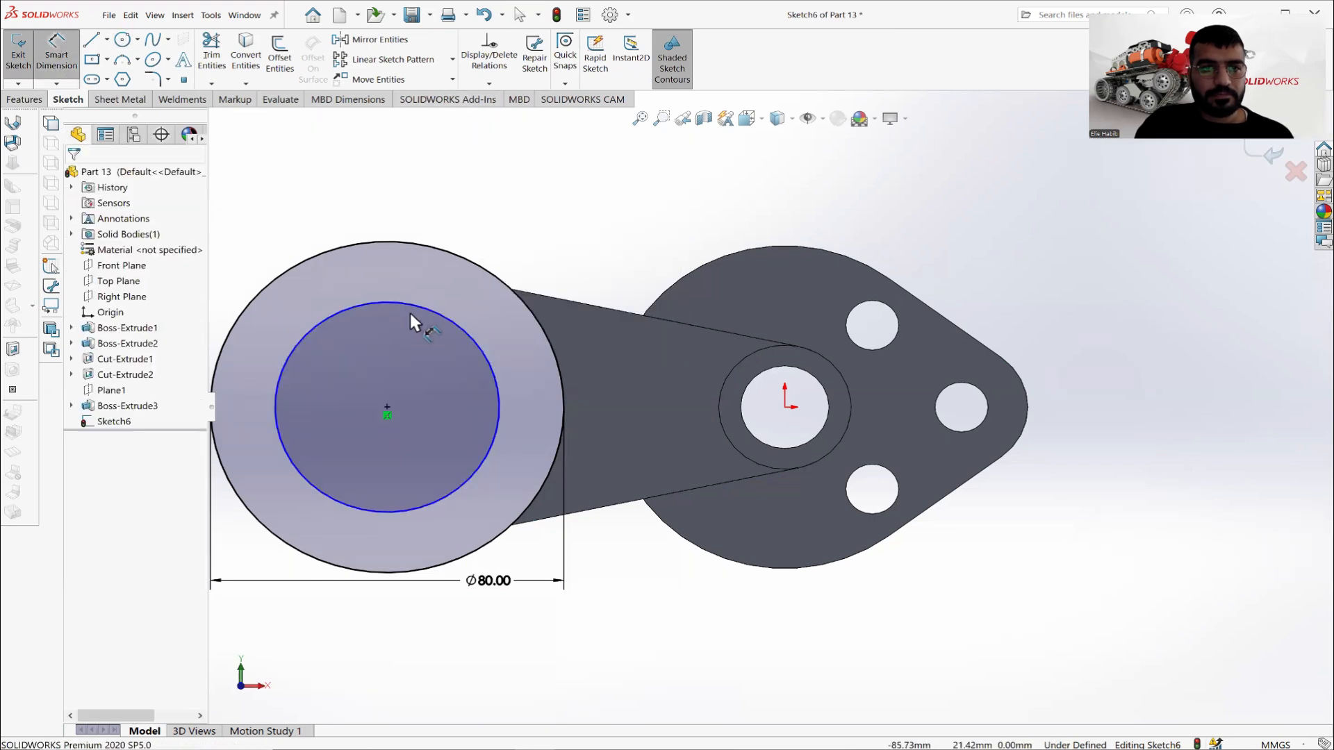
pyautogui.click(412, 305)
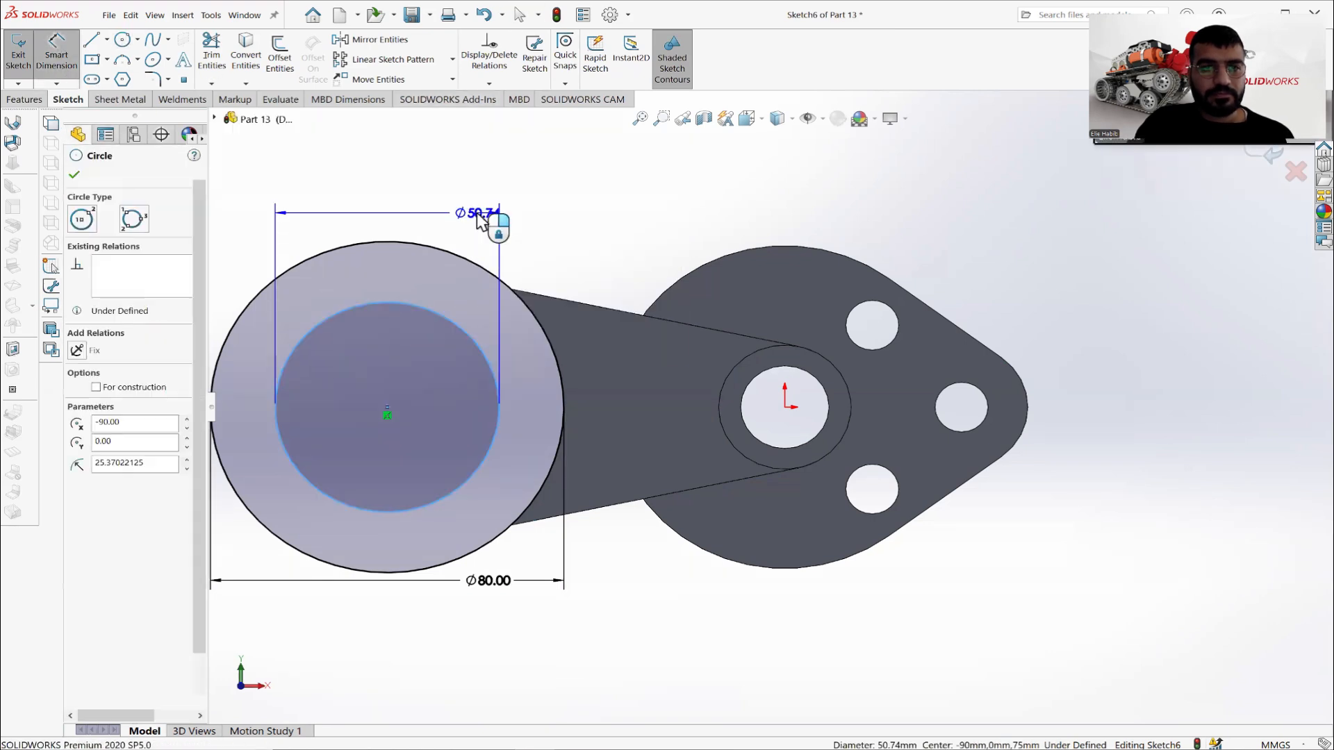
pyautogui.click(478, 214)
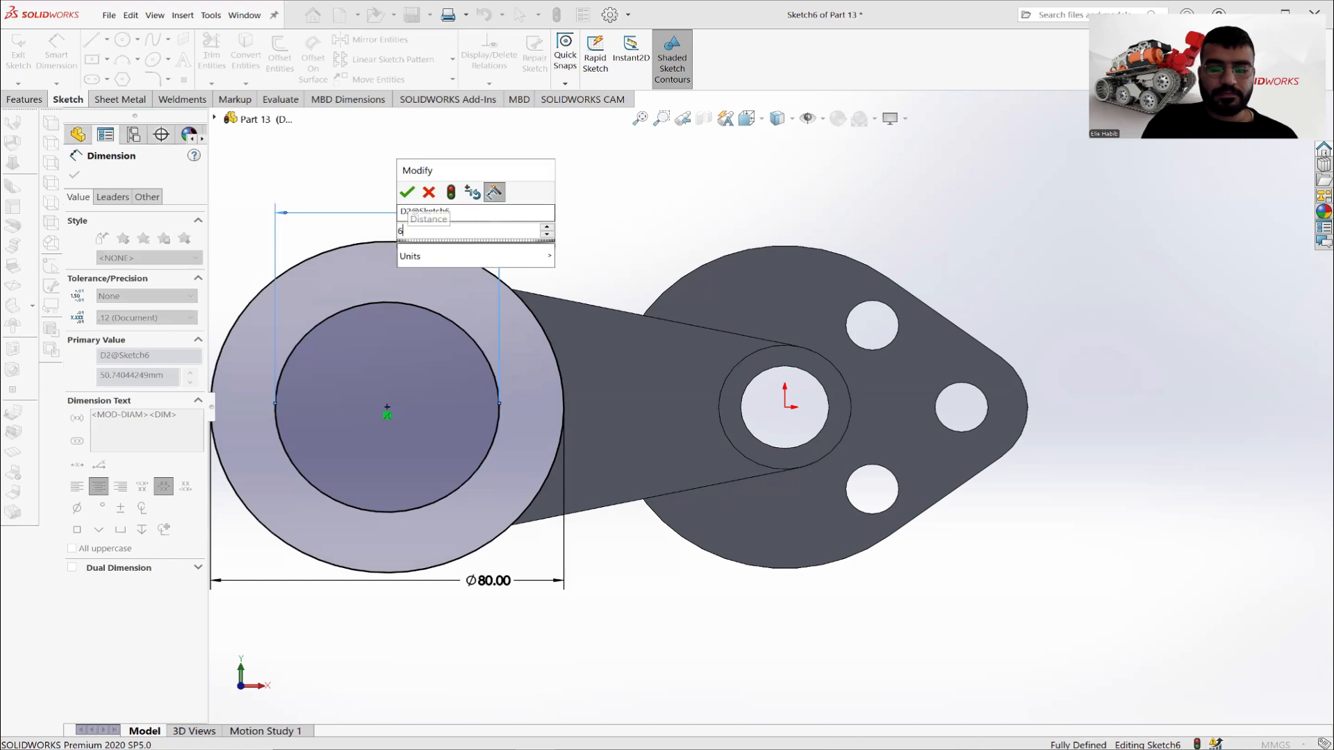
pyautogui.press('Return')
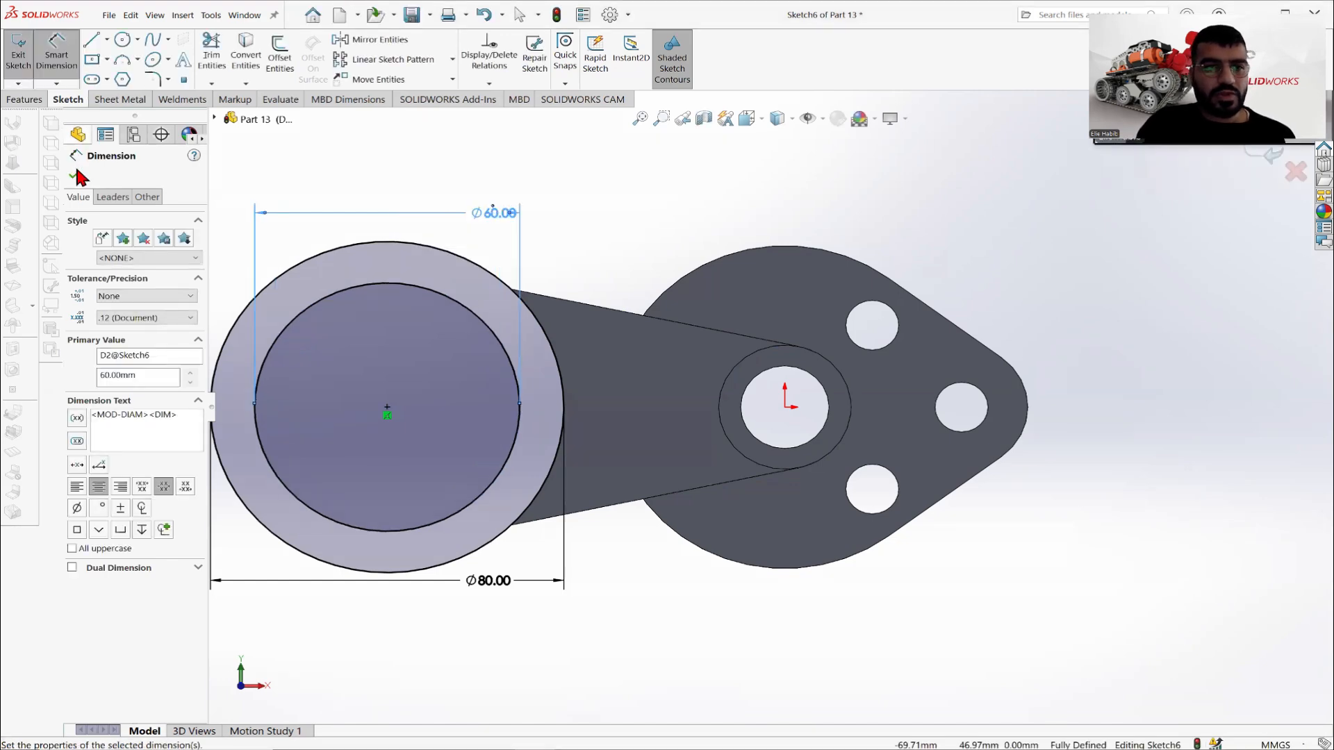
pyautogui.press('Escape')
# Check the half ring in the drawing and sketch a vertical midpoint line about 105 mm long through the common centre of the two circles.
pyautogui.hotkey('alt', 'Tab')
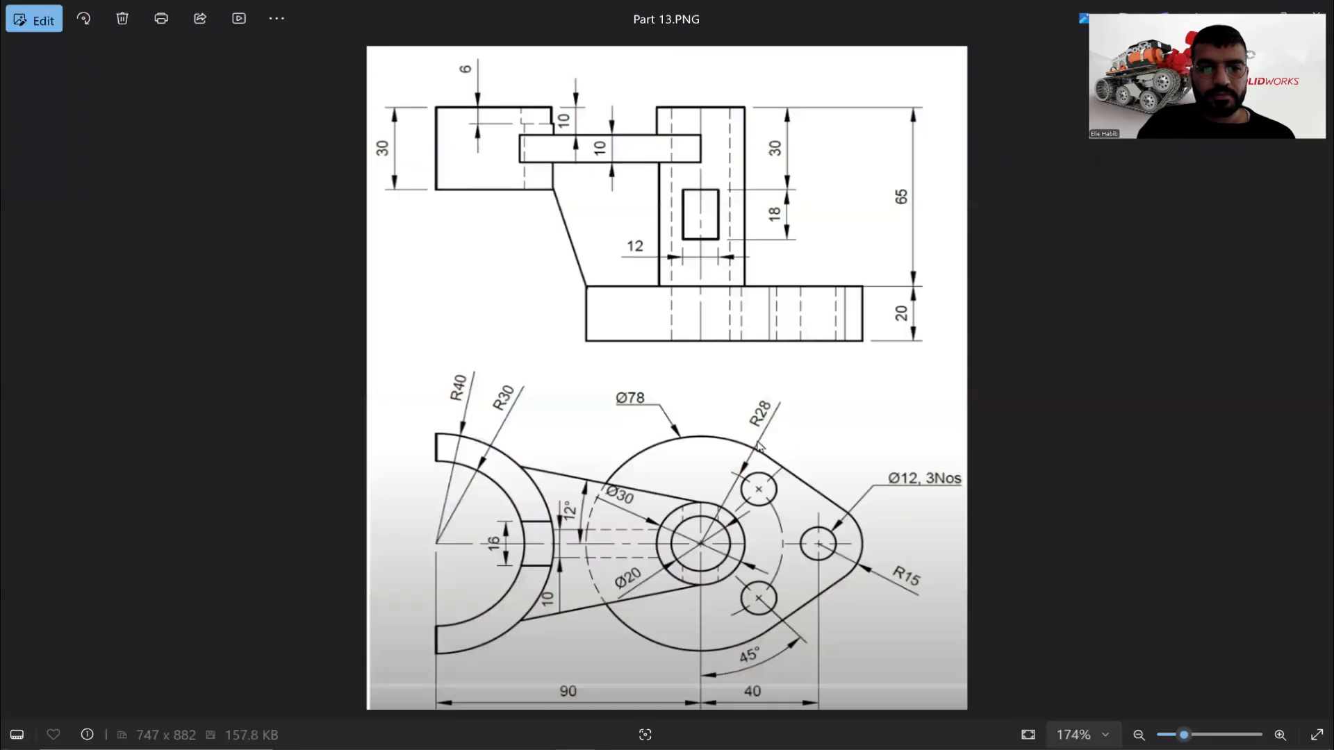
pyautogui.hotkey('alt', 'Tab')
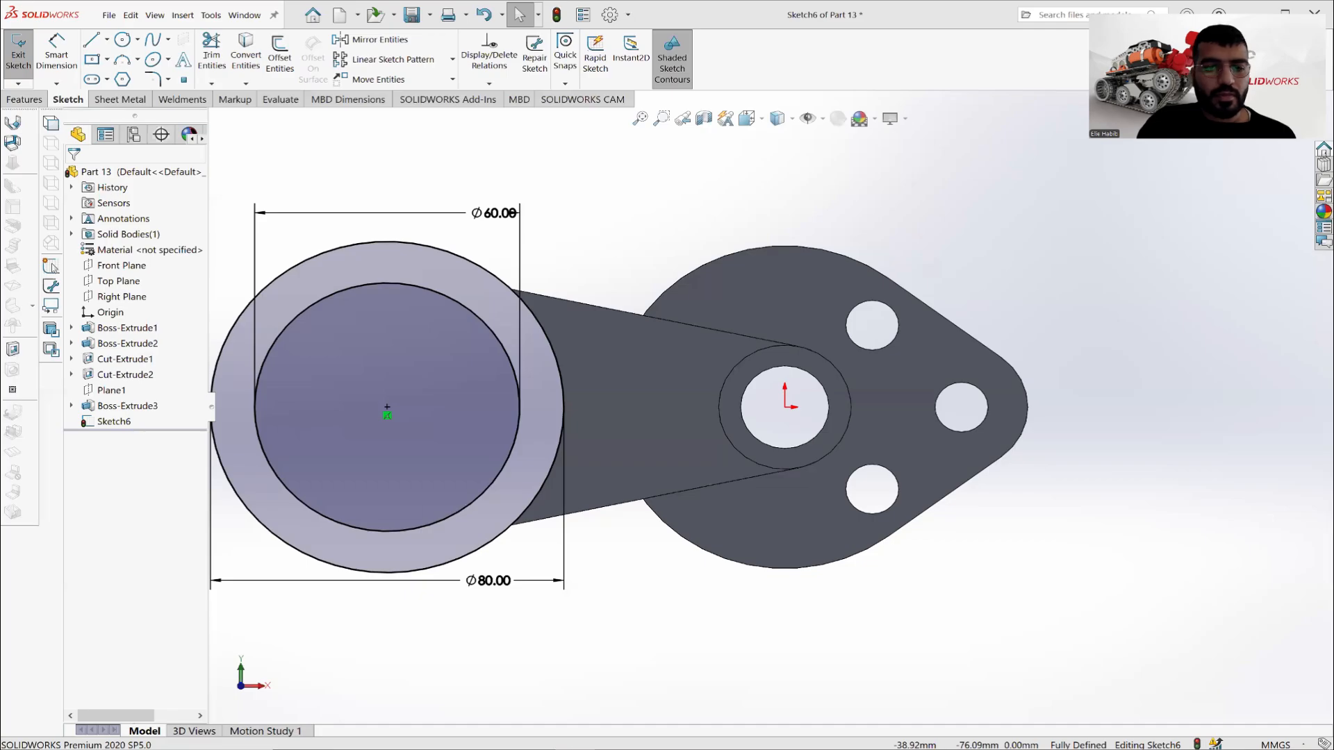
pyautogui.hotkey('alt', 'Tab')
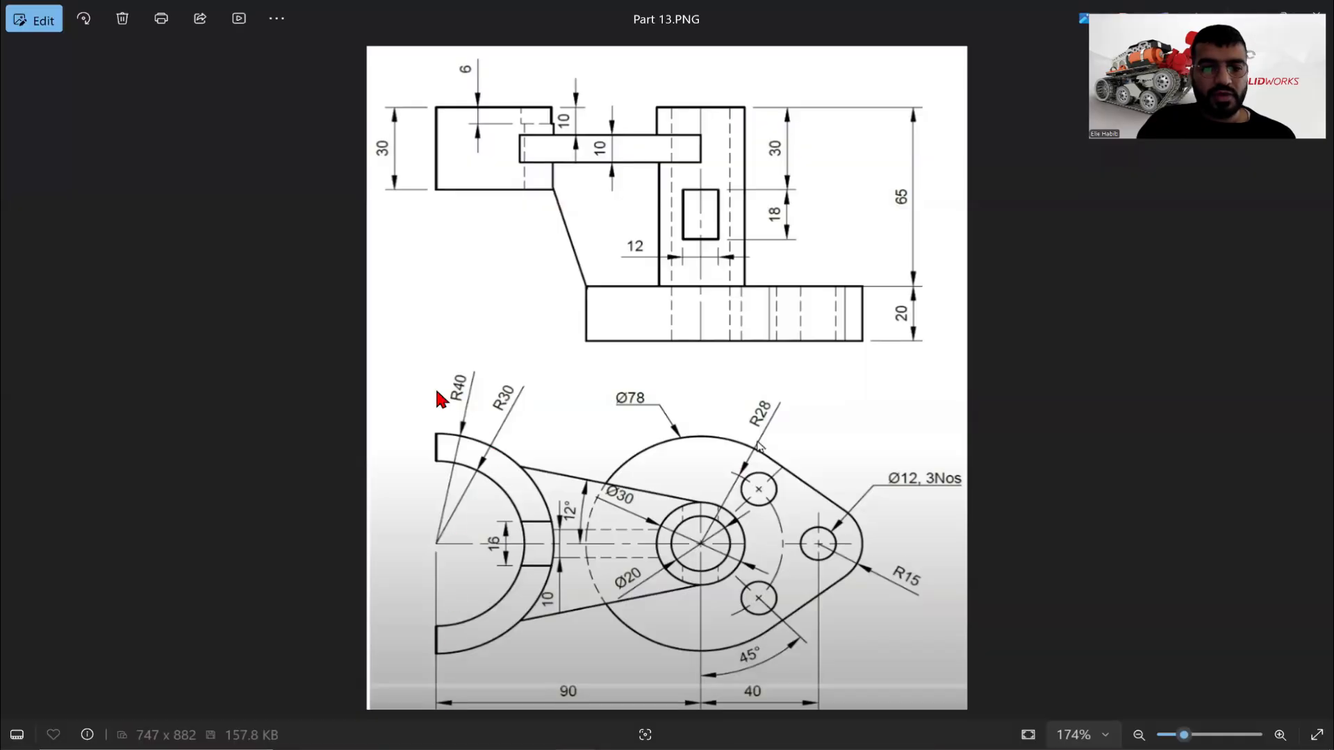
pyautogui.hotkey('alt', 'Tab')
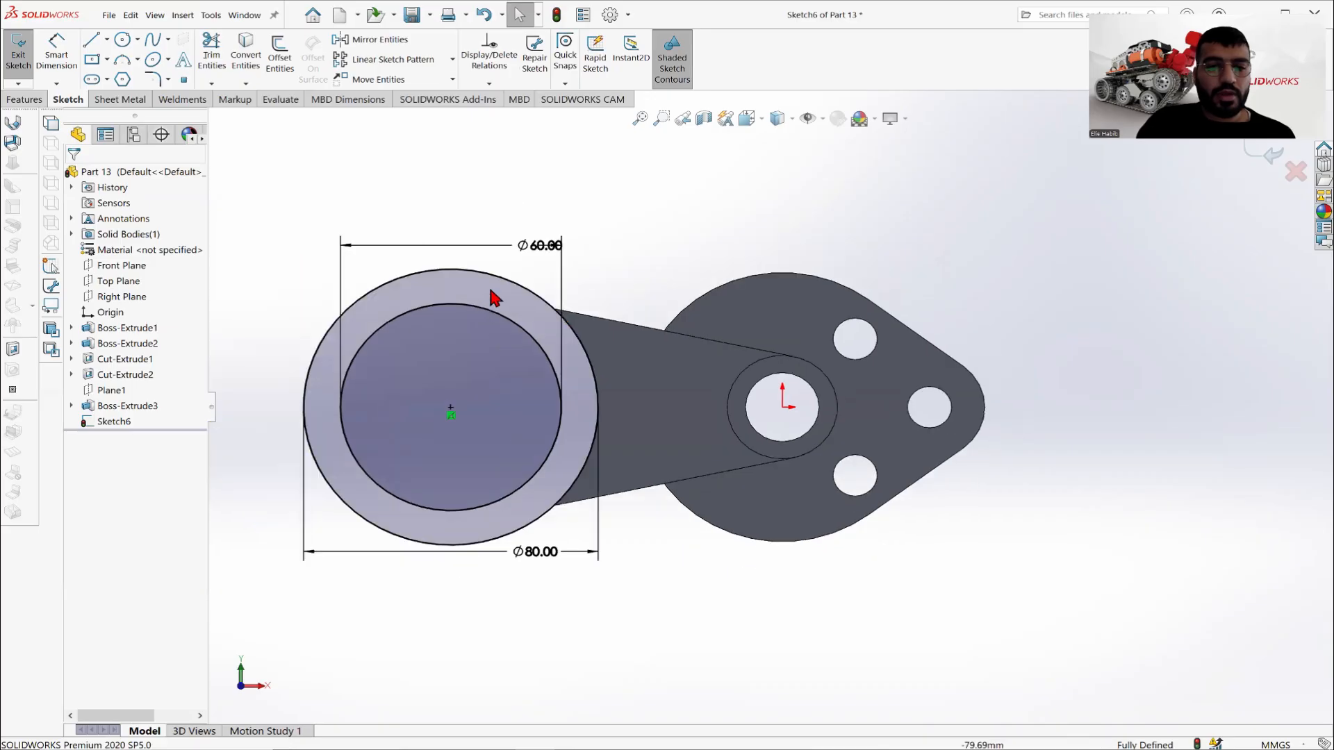
pyautogui.click(107, 40)
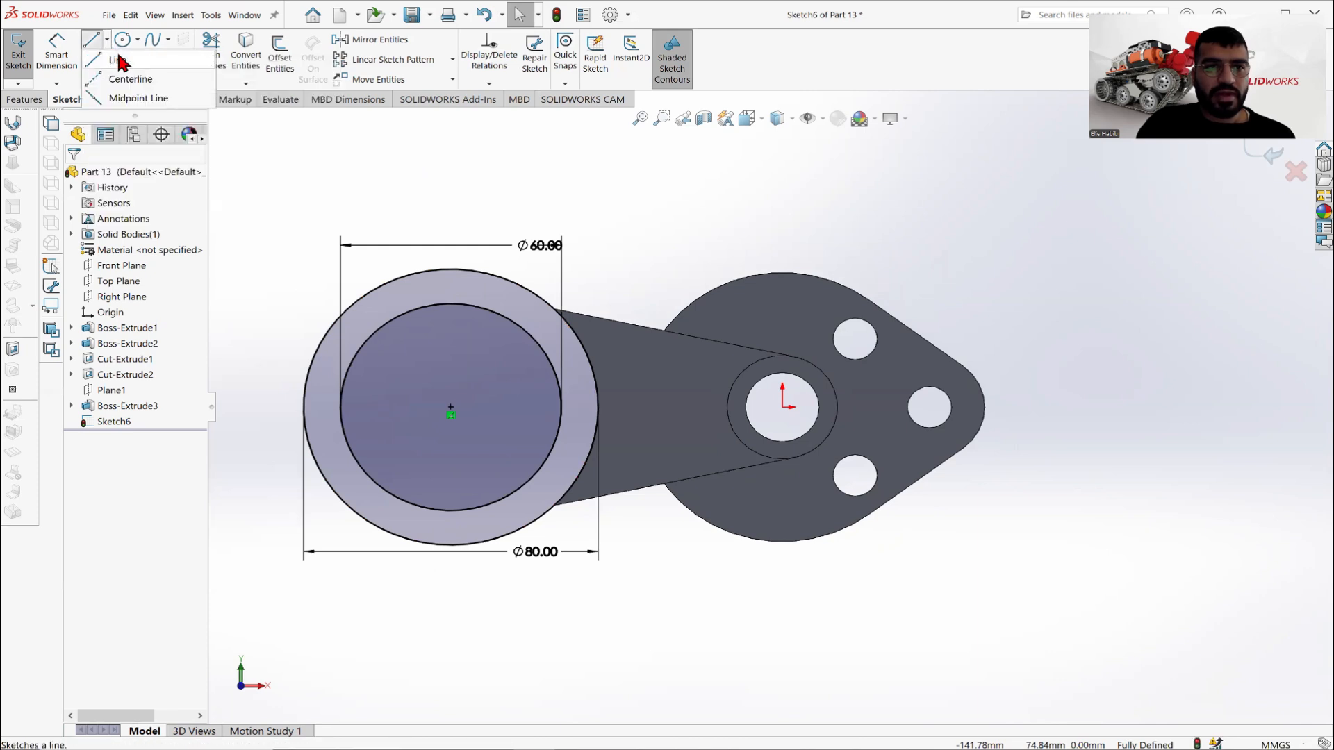
pyautogui.click(137, 41)
pyautogui.click(107, 40)
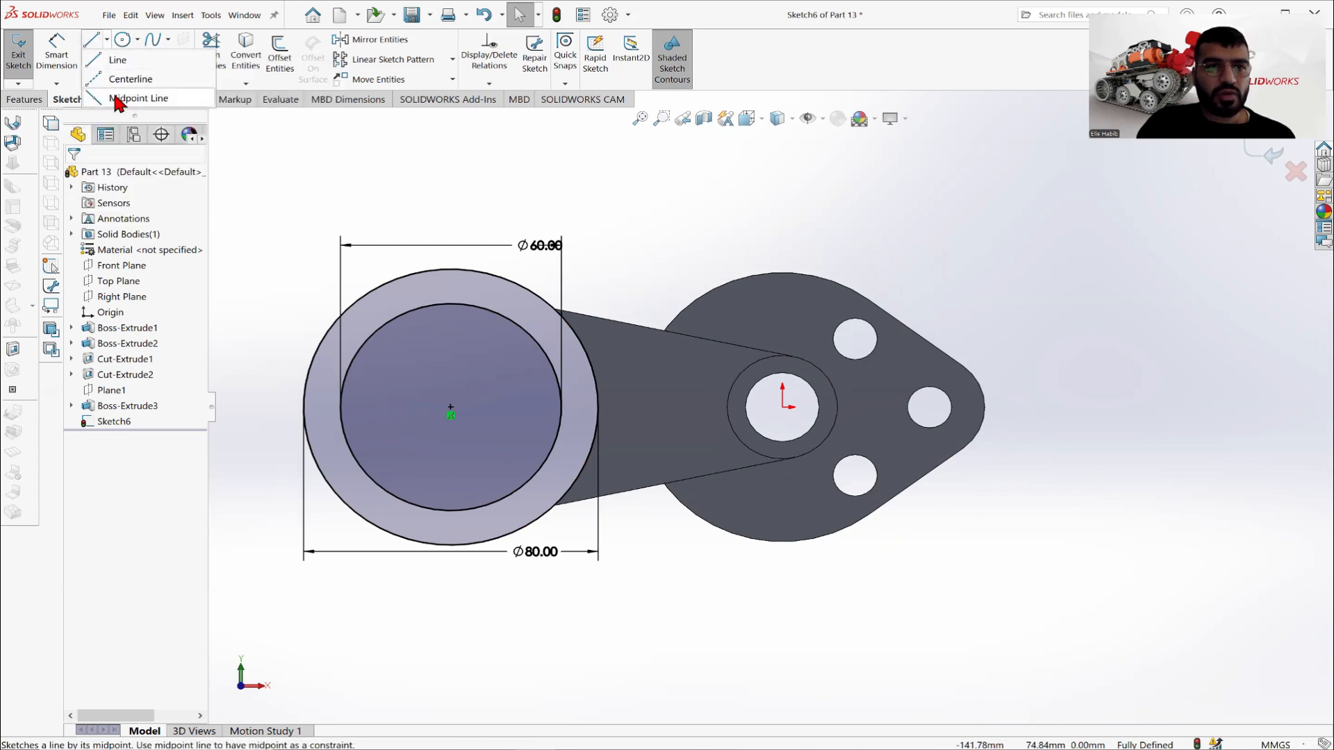
pyautogui.click(116, 98)
pyautogui.click(451, 414)
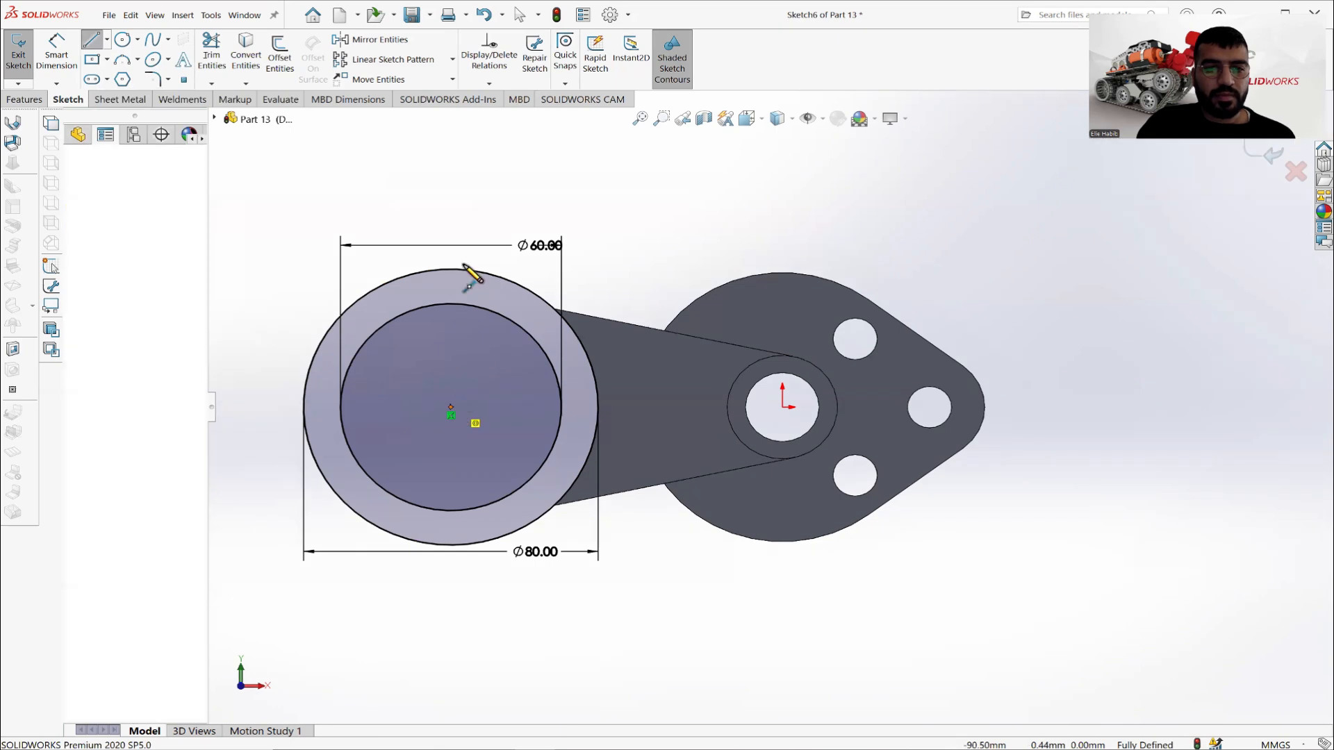
pyautogui.click(450, 225)
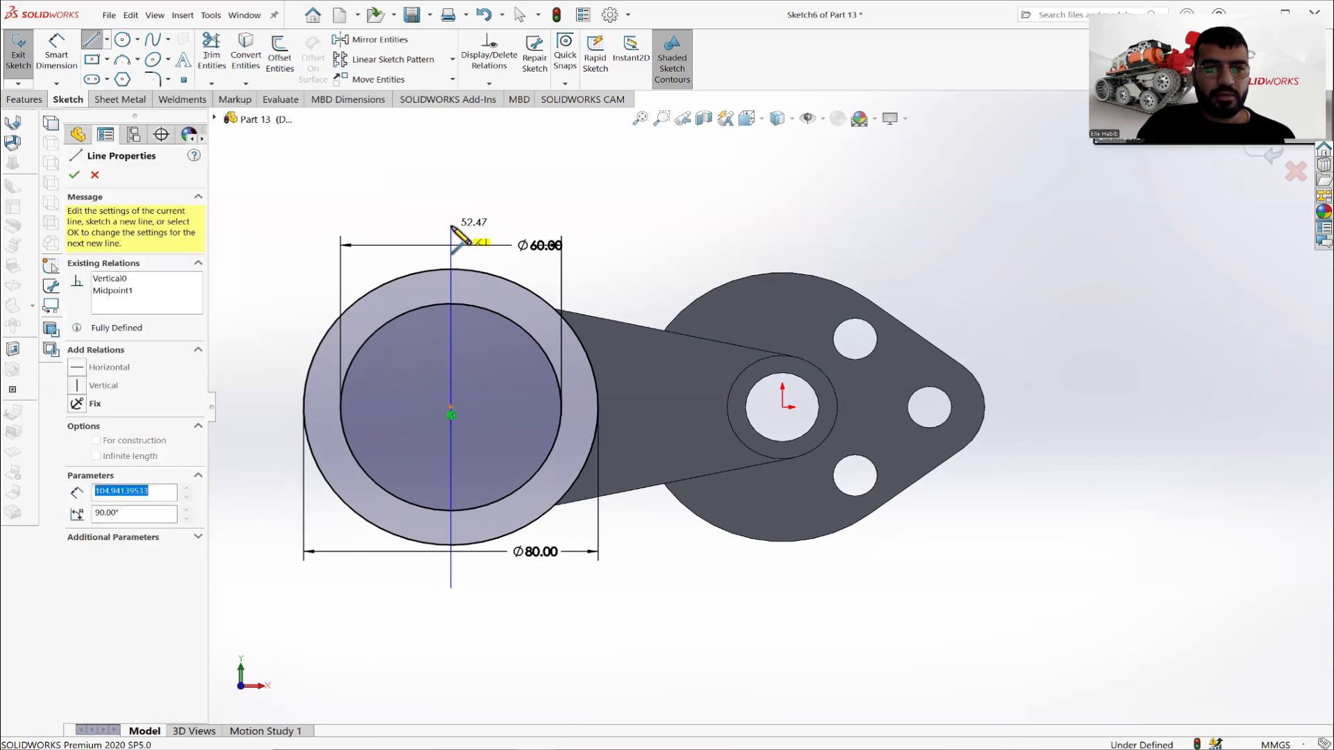
pyautogui.rightClick(444, 182)
pyautogui.click(486, 209)
pyautogui.press('Escape')
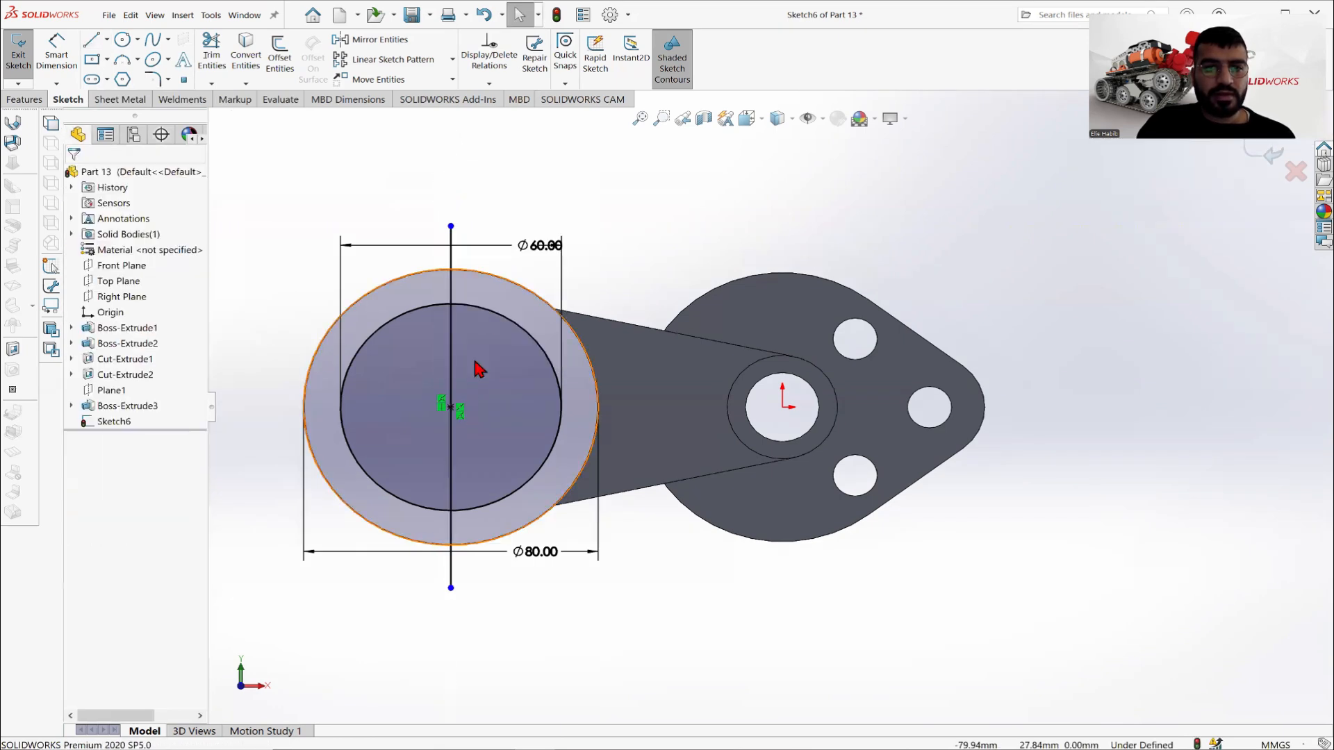
# Trim the left halves of both circles and the excess vertical line, leaving a closed half-ring profile on the arm side.
pyautogui.click(212, 50)
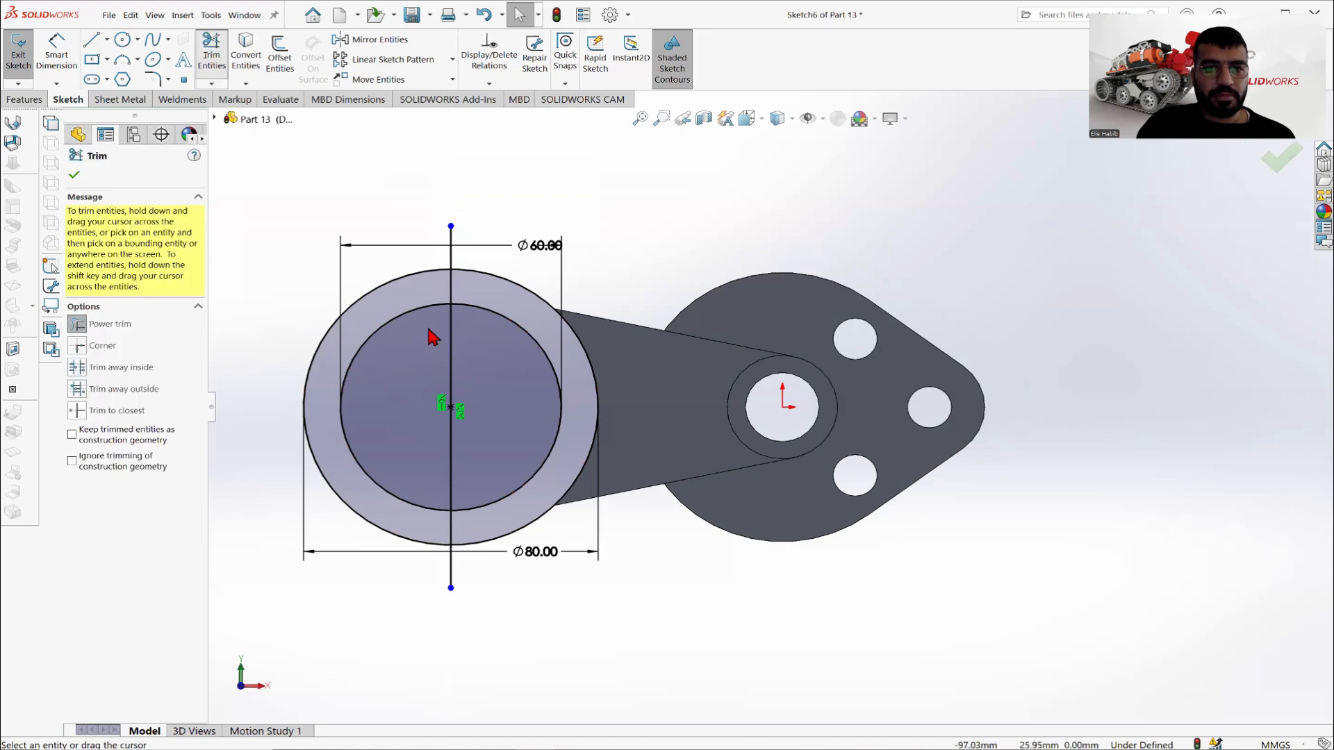
pyautogui.scroll(-3, 424, 330)
pyautogui.moveTo(521, 232); pyautogui.dragTo(459, 242)
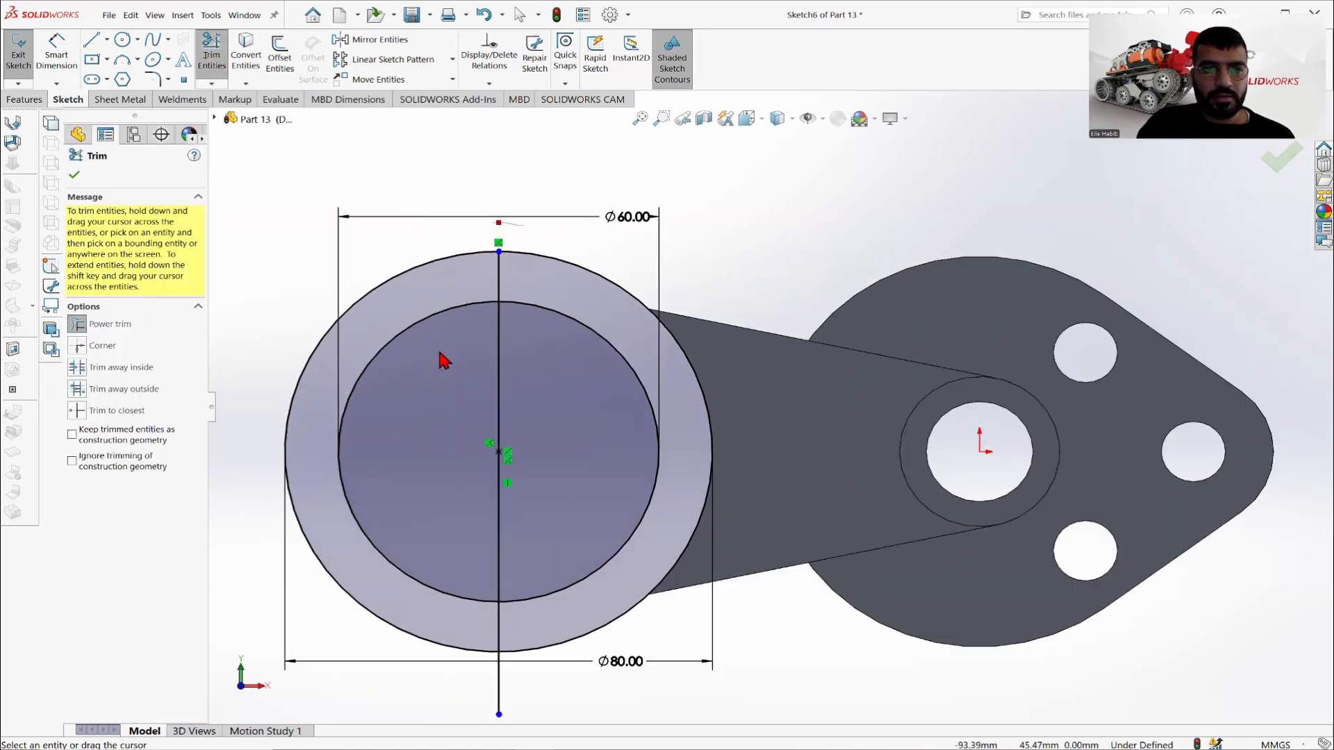
pyautogui.moveTo(442, 360)
pyautogui.mouseDown()
pyautogui.moveTo(482, 452)
pyautogui.moveTo(443, 416)
pyautogui.mouseUp()
pyautogui.rightClick(438, 403)
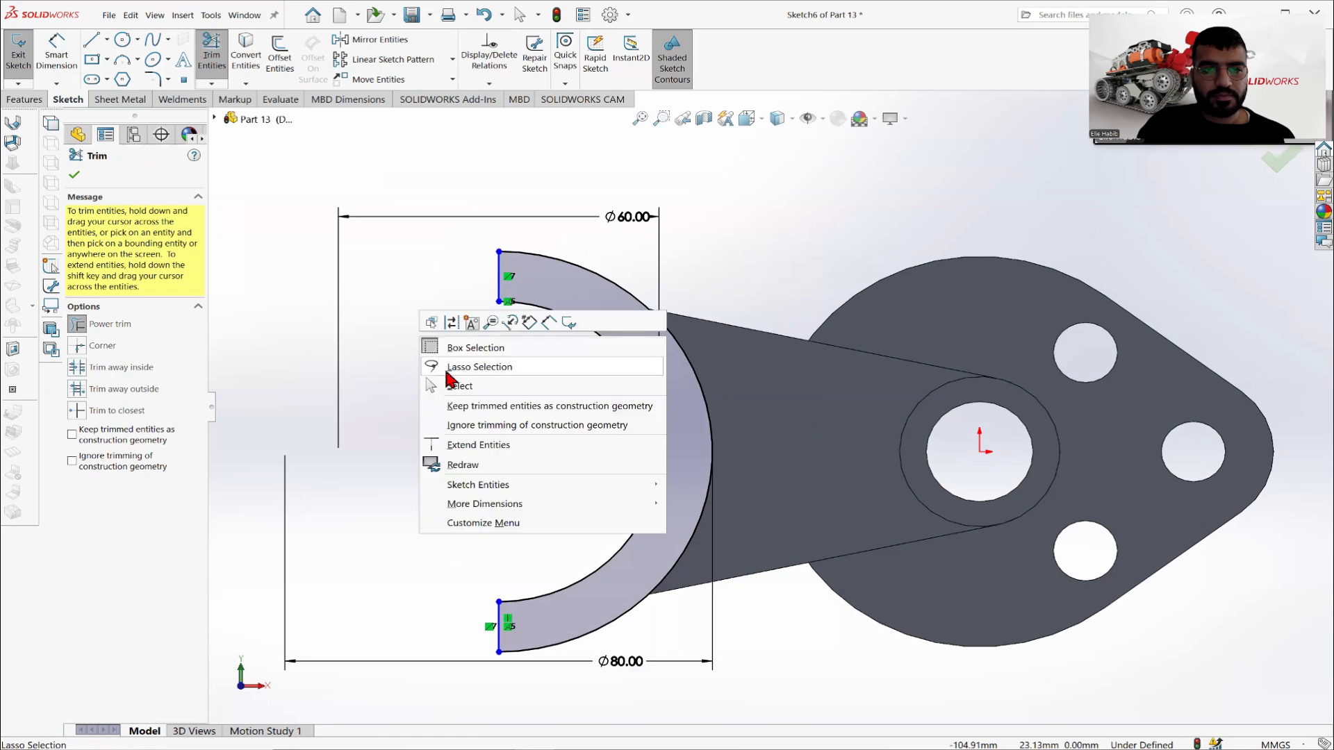
pyautogui.click(450, 392)
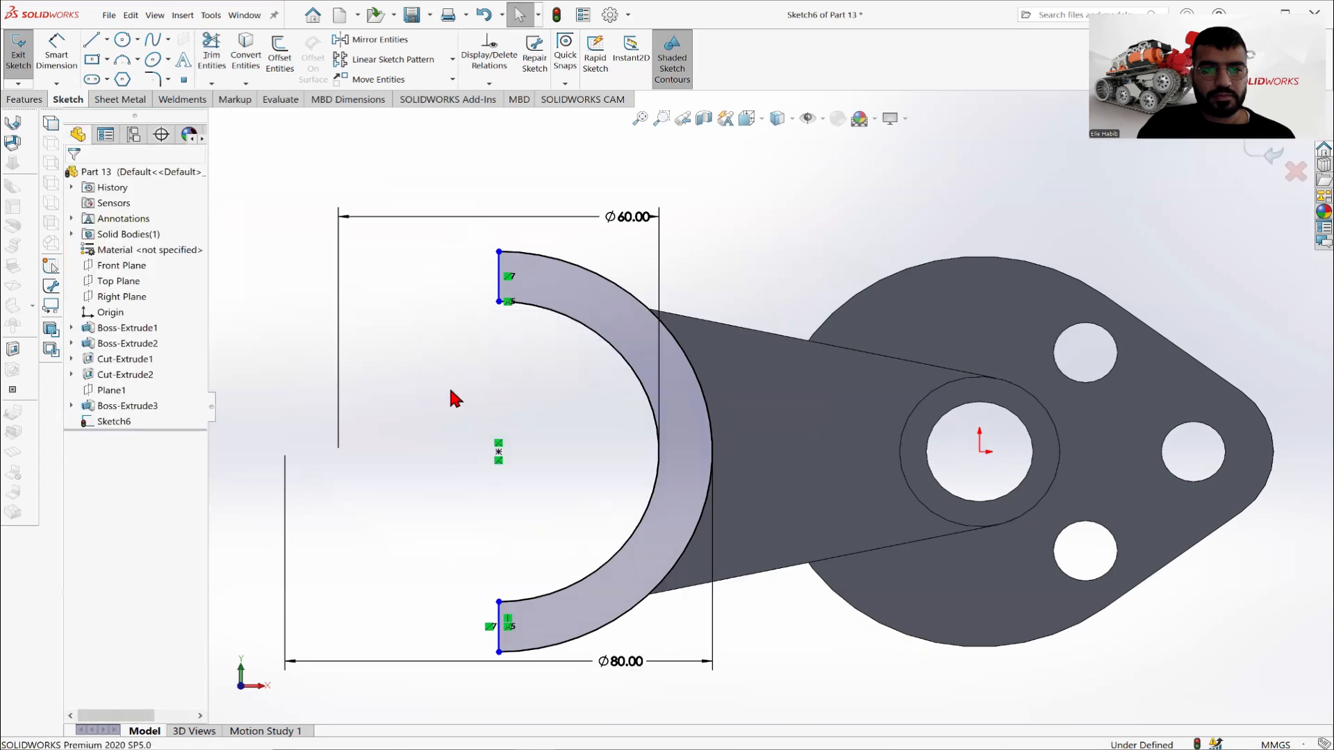
# Draw a 30 mm vertical centerline from the half ring's centre down to the inner end of its lower edge.
pyautogui.click(107, 40)
pyautogui.click(120, 85)
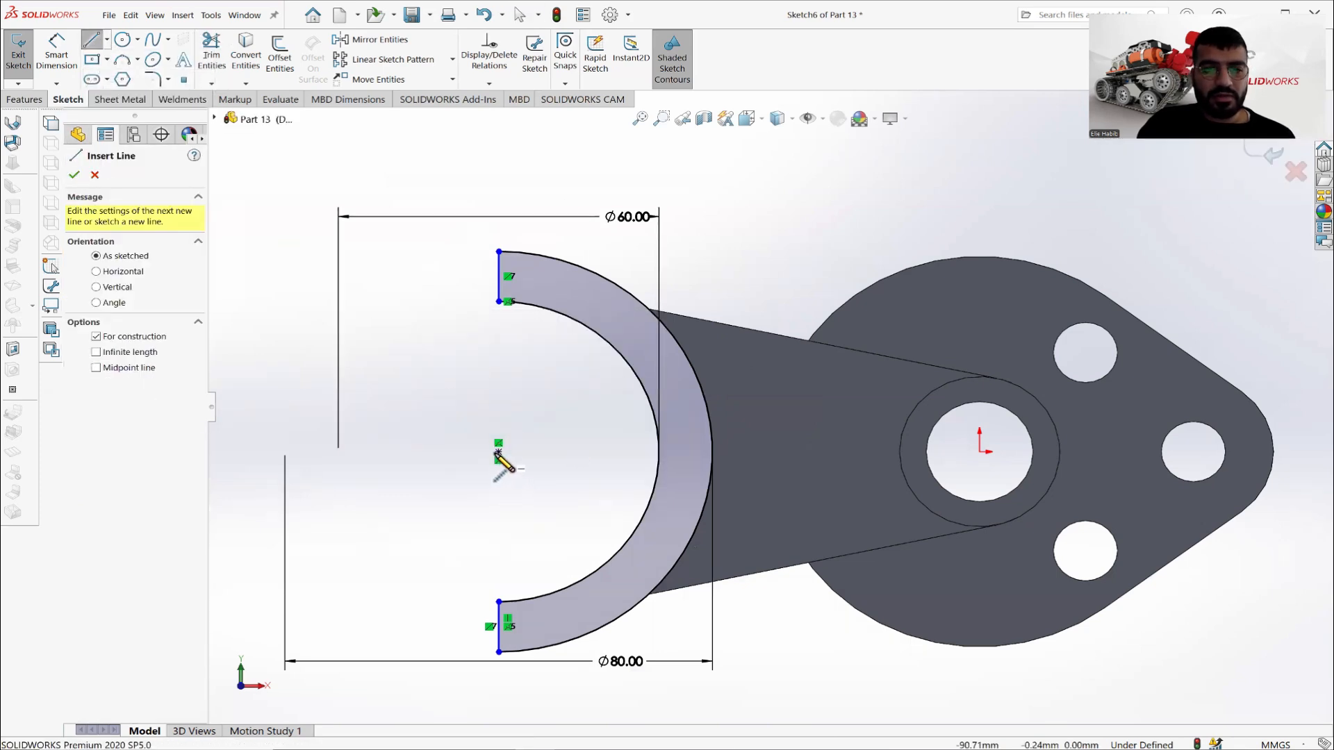
pyautogui.moveTo(499, 452); pyautogui.dragTo(499, 601)
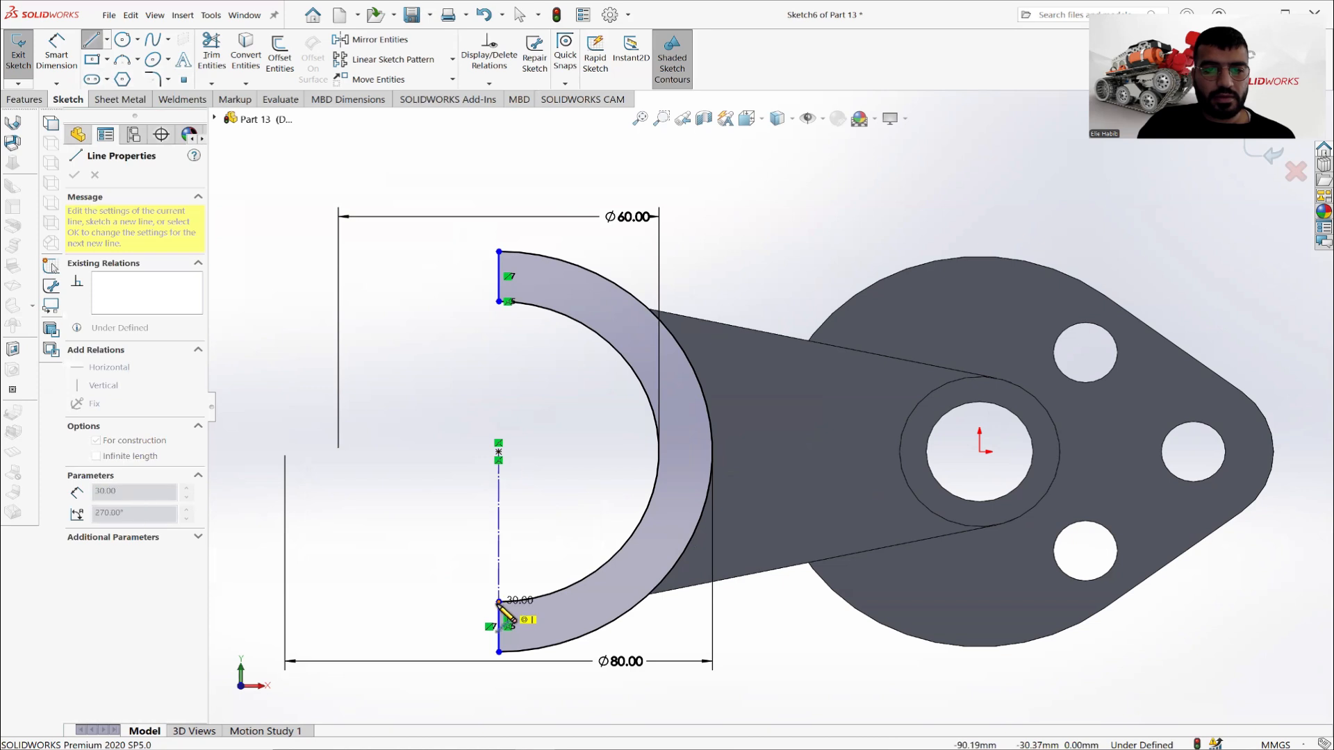
pyautogui.rightClick(467, 521)
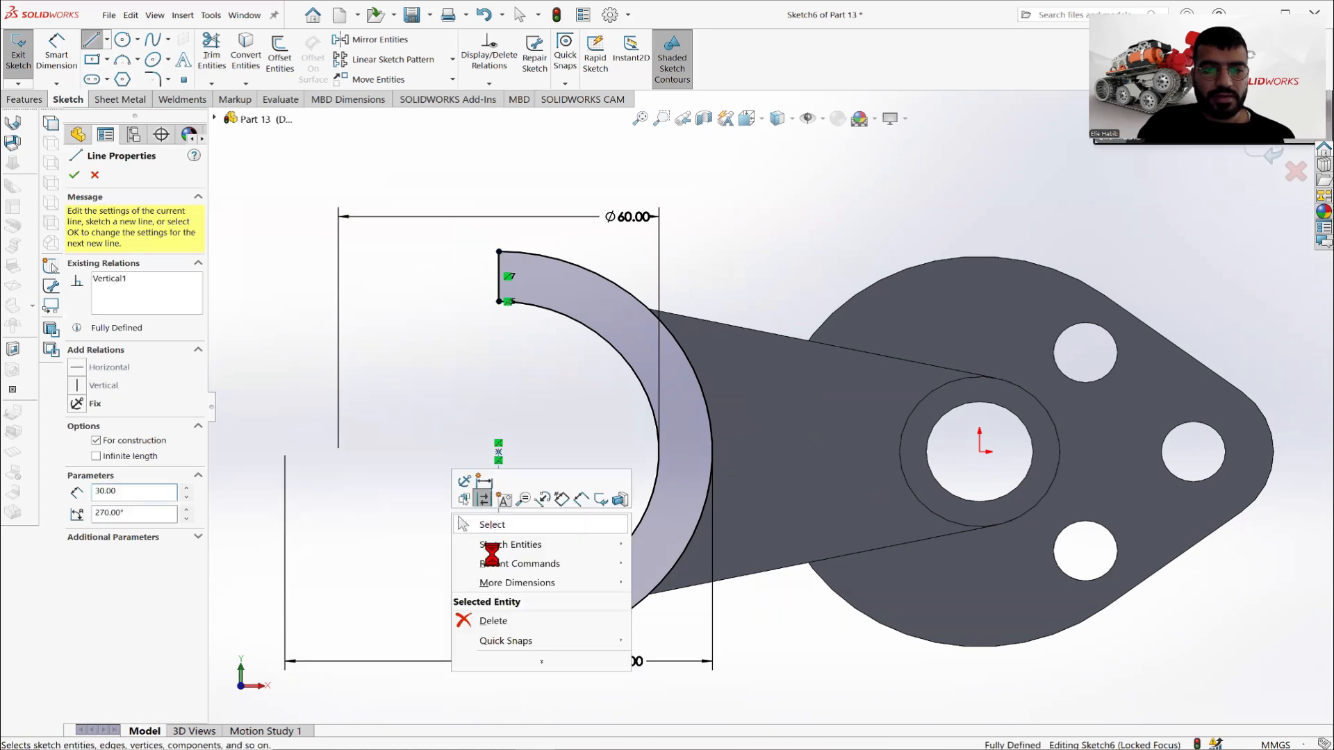
pyautogui.click(492, 525)
pyautogui.click(499, 573)
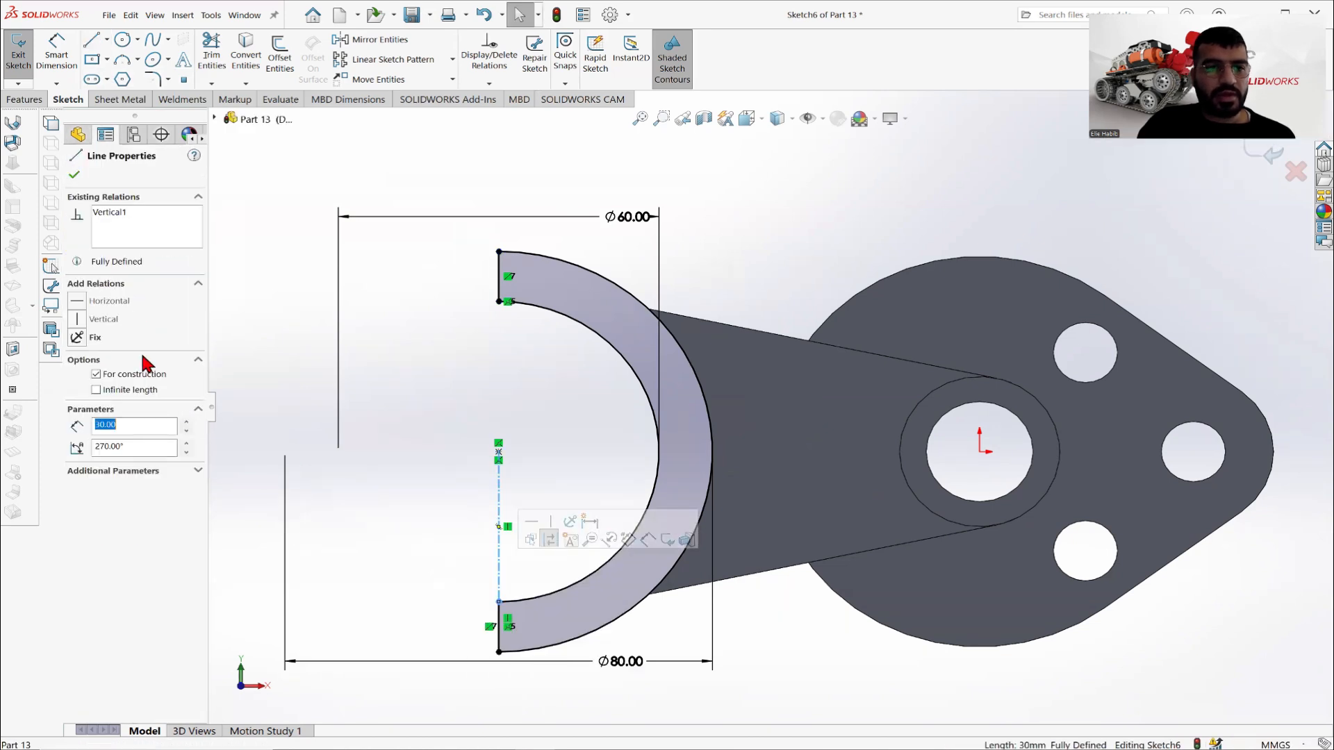
pyautogui.click(76, 176)
# Start a Boss-Extrude of the half-ring sketch with 10 mm blind depth, enable the second direction, and check the ring height in the drawing.
pyautogui.press('f')
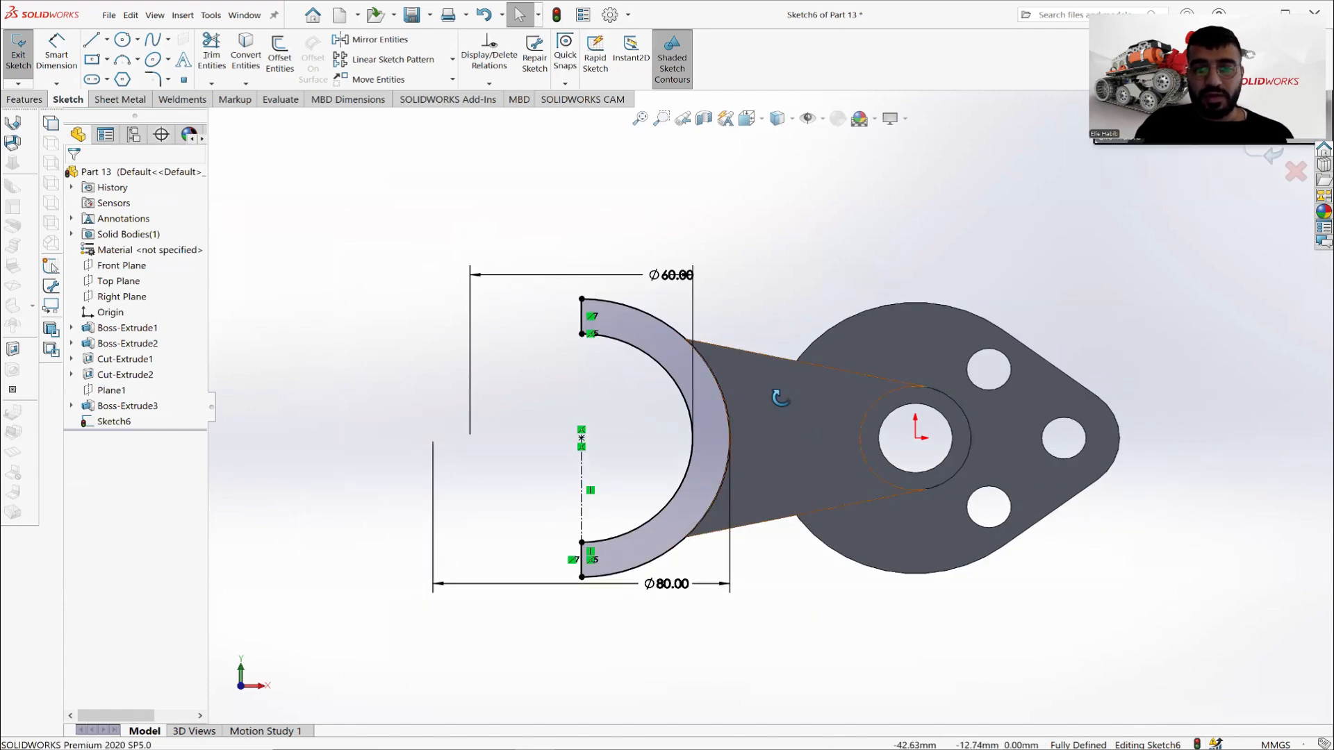
pyautogui.moveTo(777, 392); pyautogui.dragTo(757, 285, button='middle')
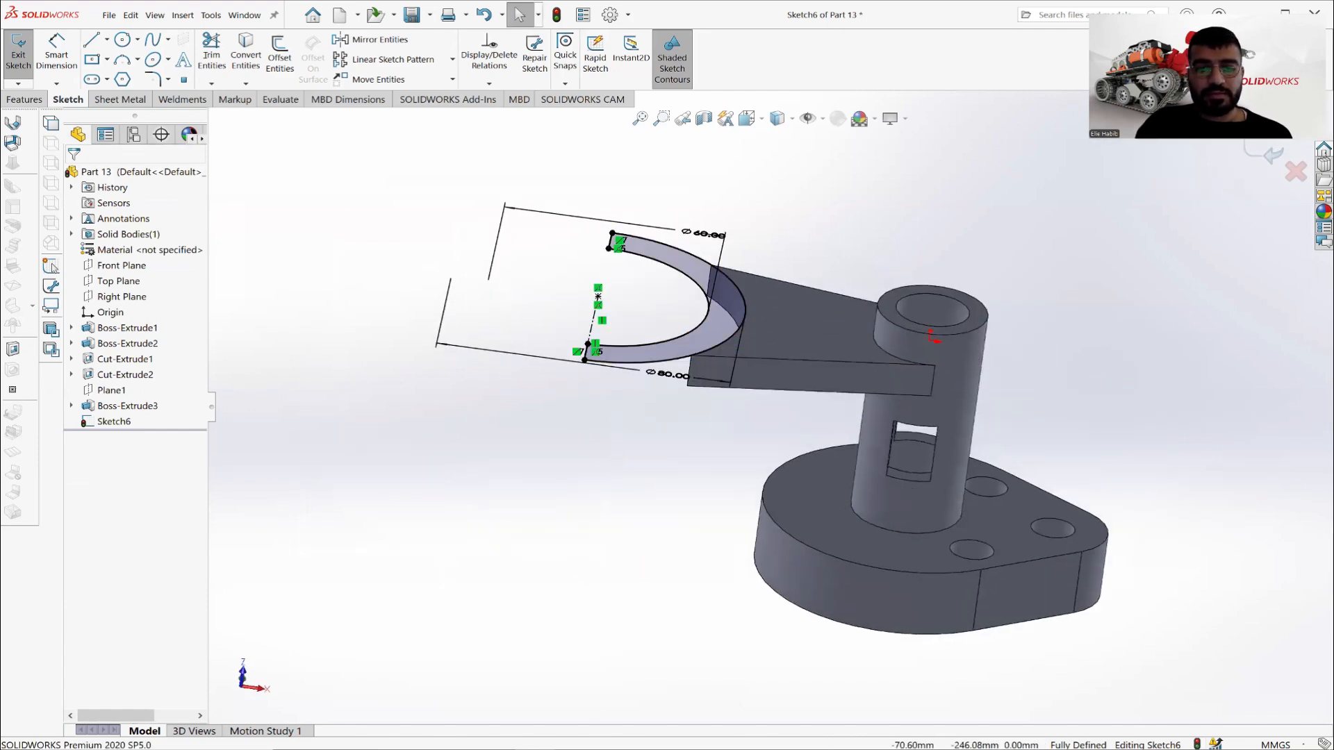
pyautogui.hotkey('alt', 'Tab')
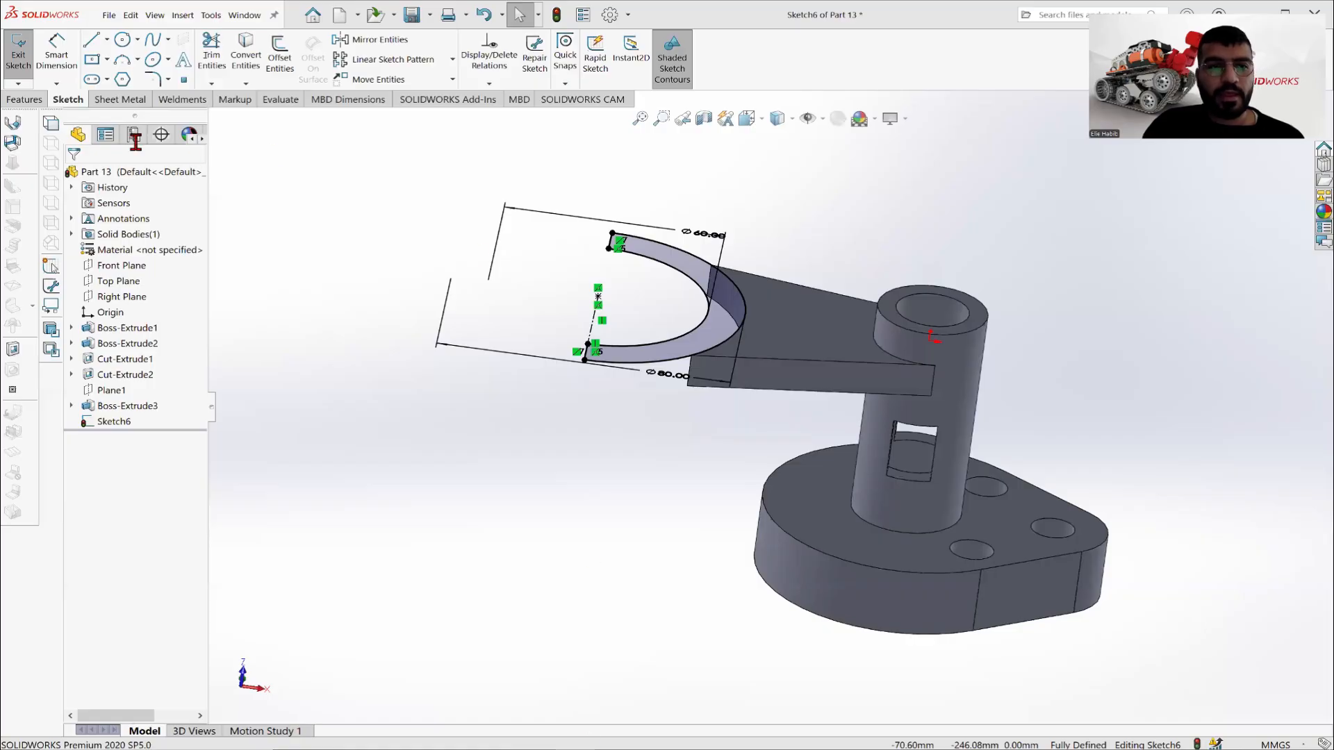
pyautogui.click(24, 99)
pyautogui.click(25, 56)
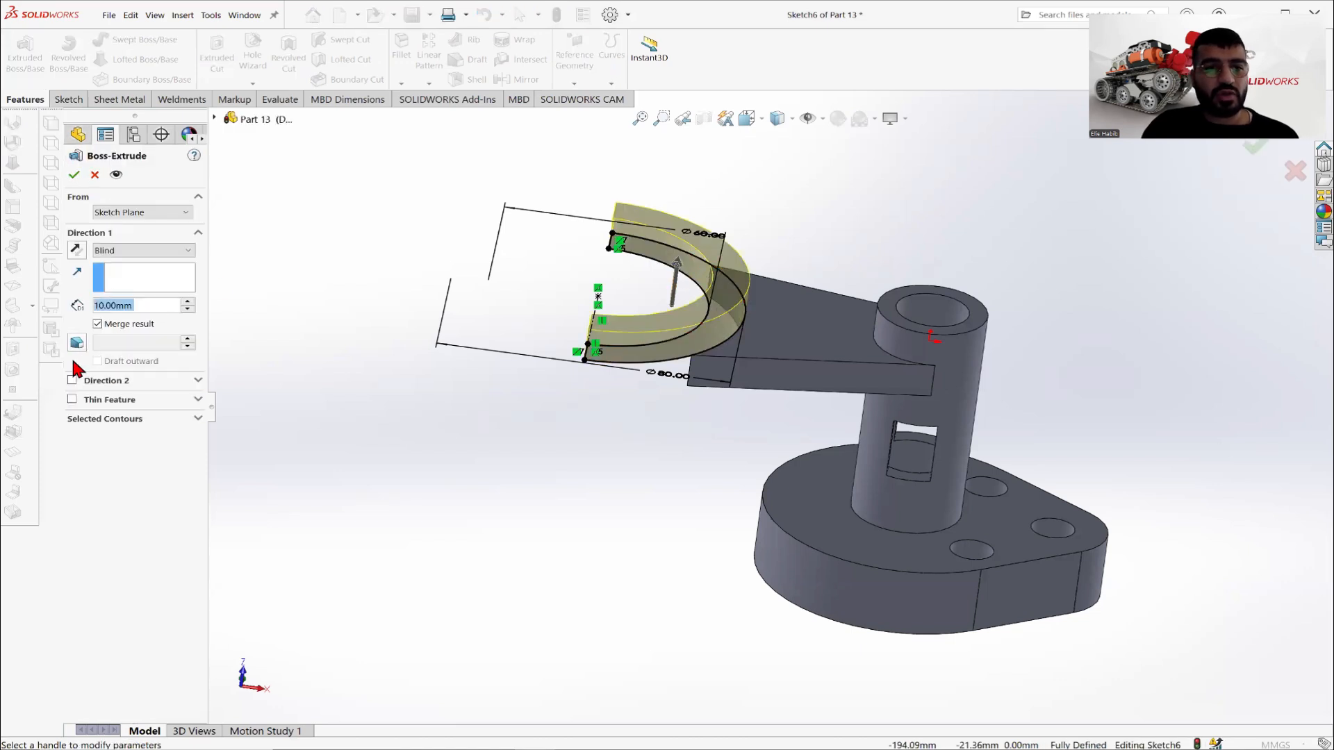
pyautogui.click(73, 381)
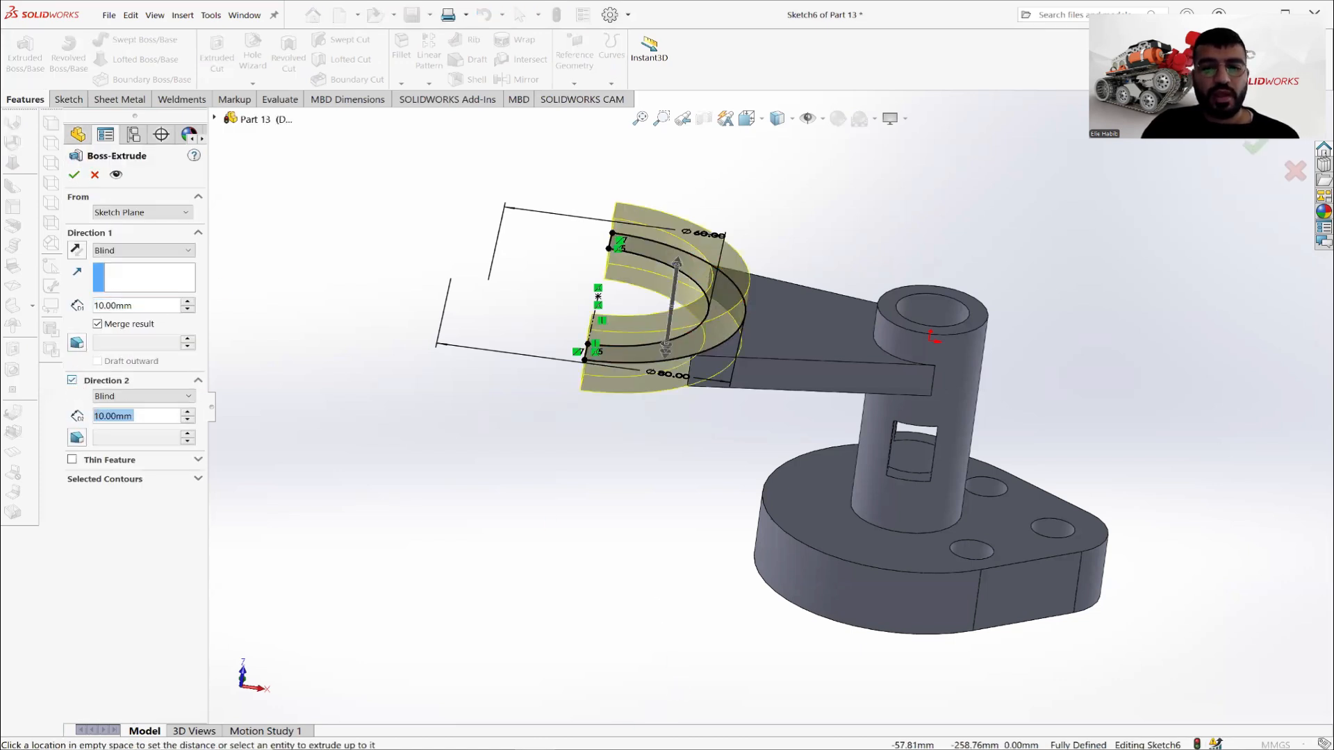
pyautogui.hotkey('alt', 'Tab')
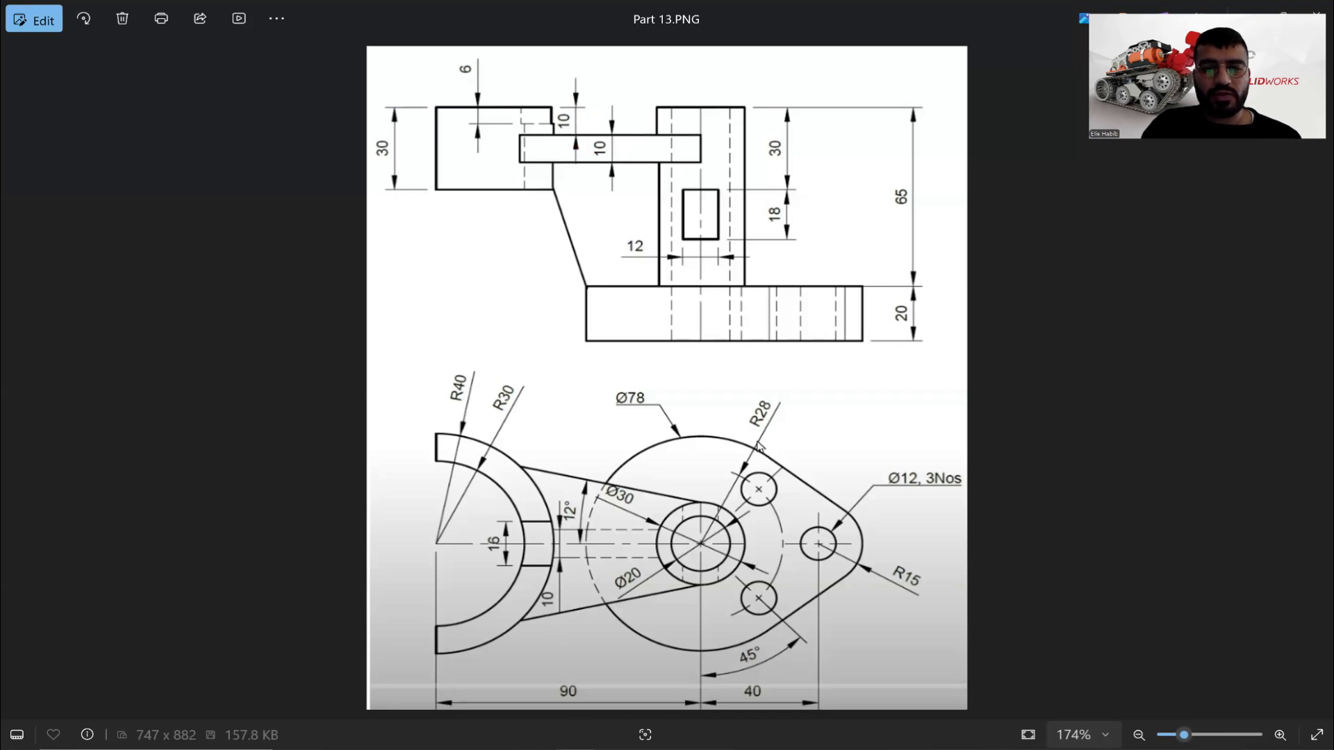
pyautogui.hotkey('alt', 'Tab')
pyautogui.hotkey('alt', 'Tab')
pyautogui.hotkey('alt', 'Tab')
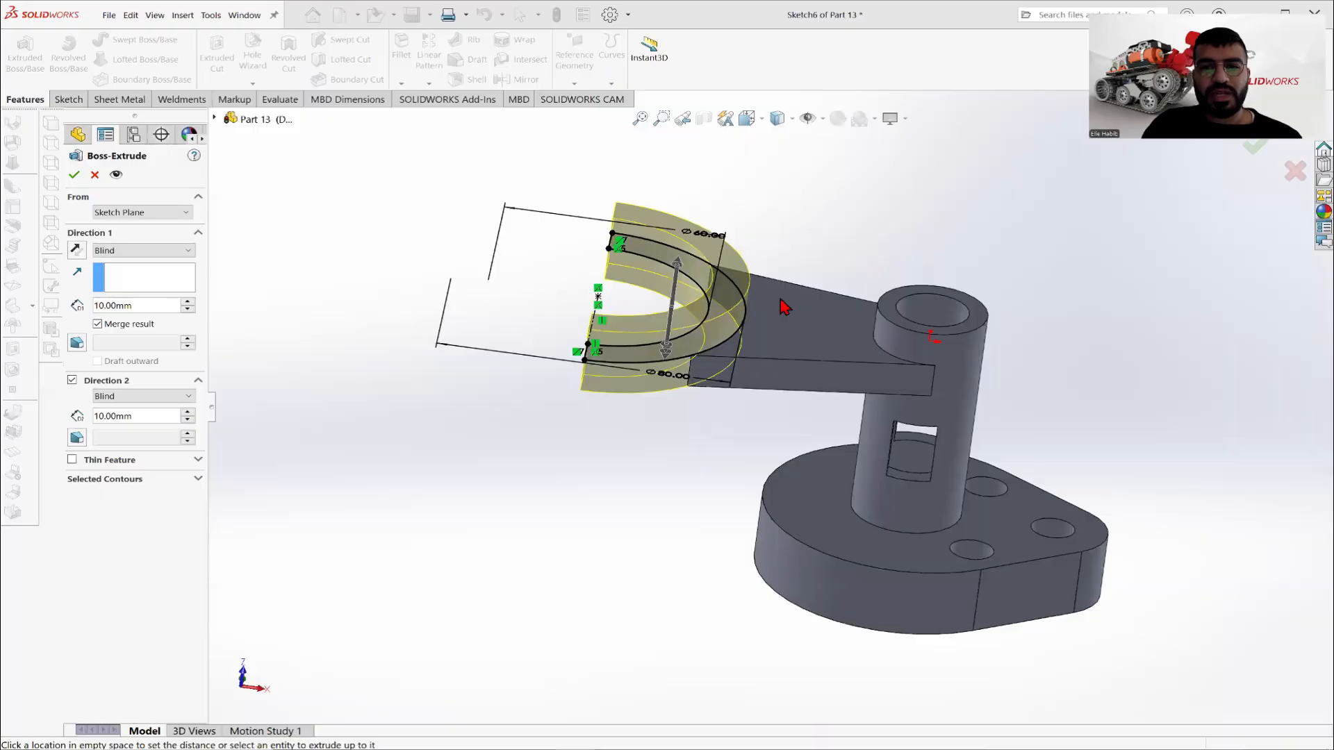
# Recheck the ring's heights in the drawing and complete the extrusion with a second-direction depth of 20 mm.
pyautogui.moveTo(792, 332); pyautogui.dragTo(790, 297, button='middle')
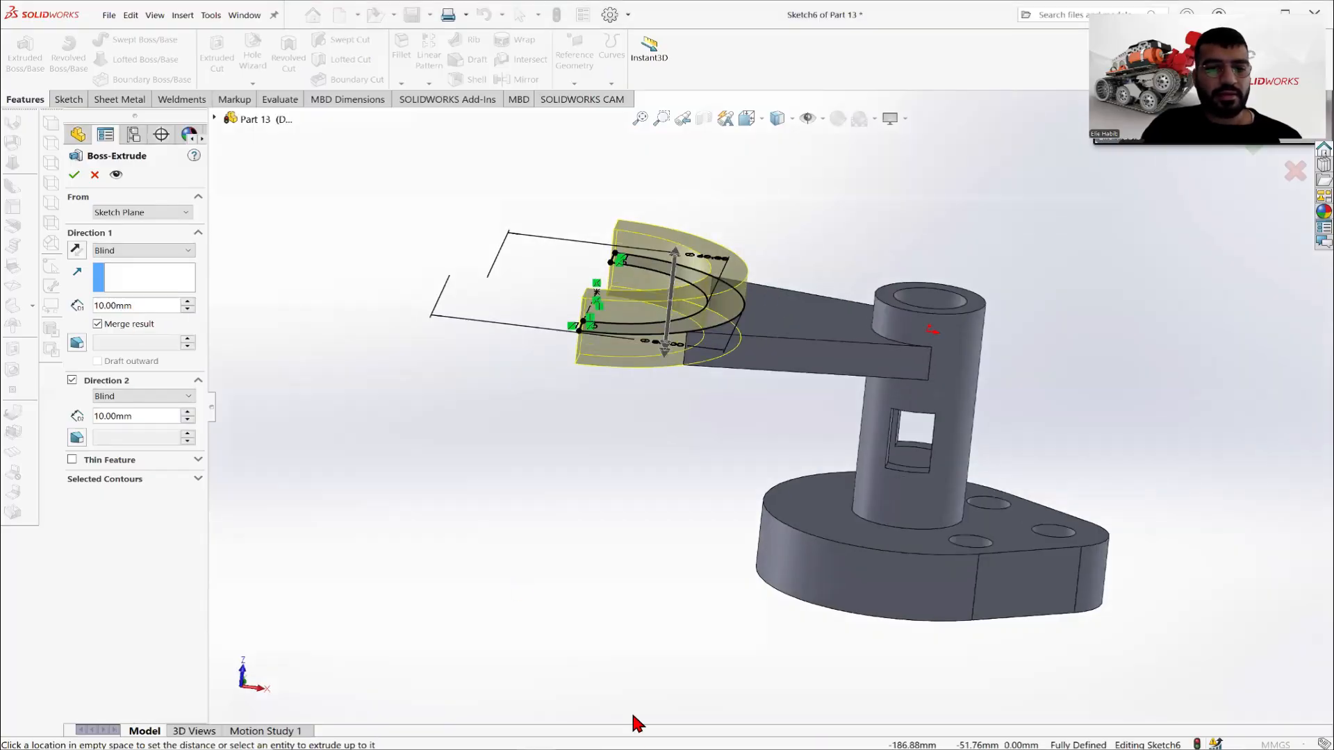
pyautogui.hotkey('alt', 'Tab')
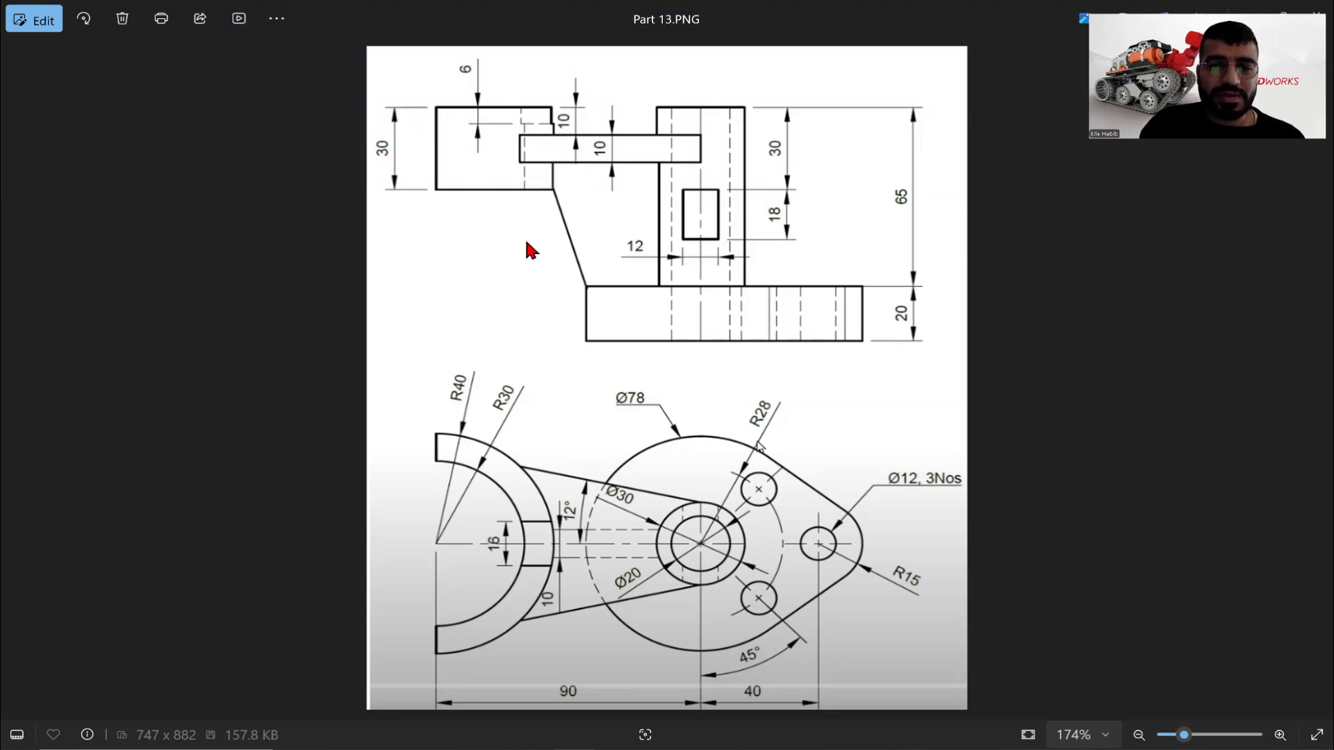
pyautogui.hotkey('alt', 'Tab')
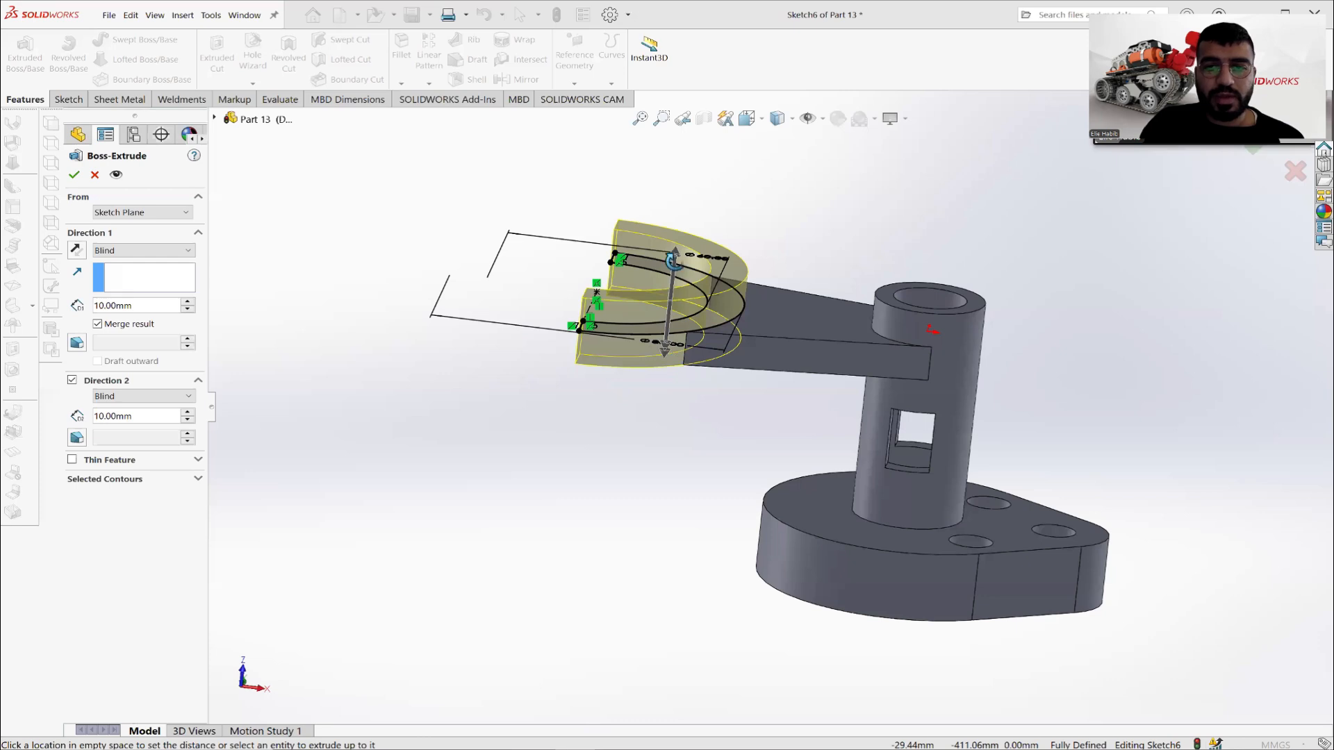
pyautogui.moveTo(672, 260); pyautogui.dragTo(769, 301, button='middle')
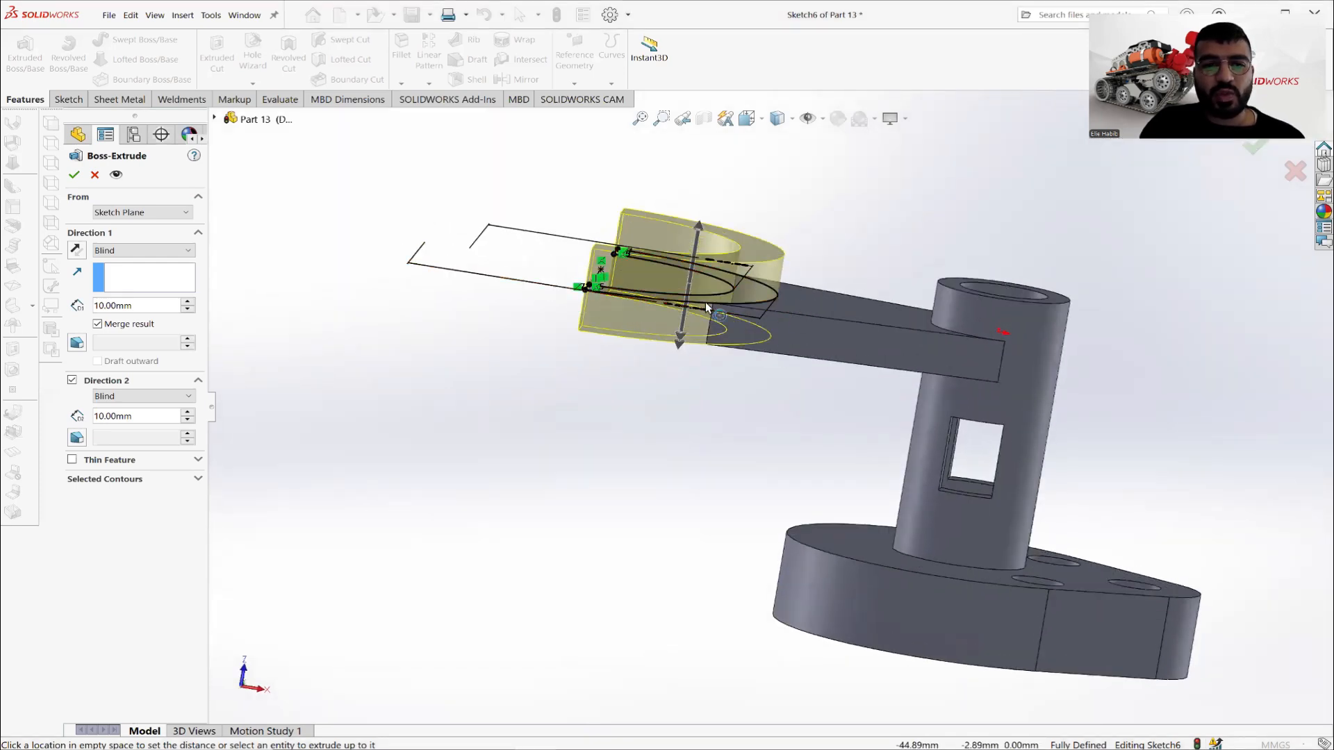
pyautogui.click(97, 416)
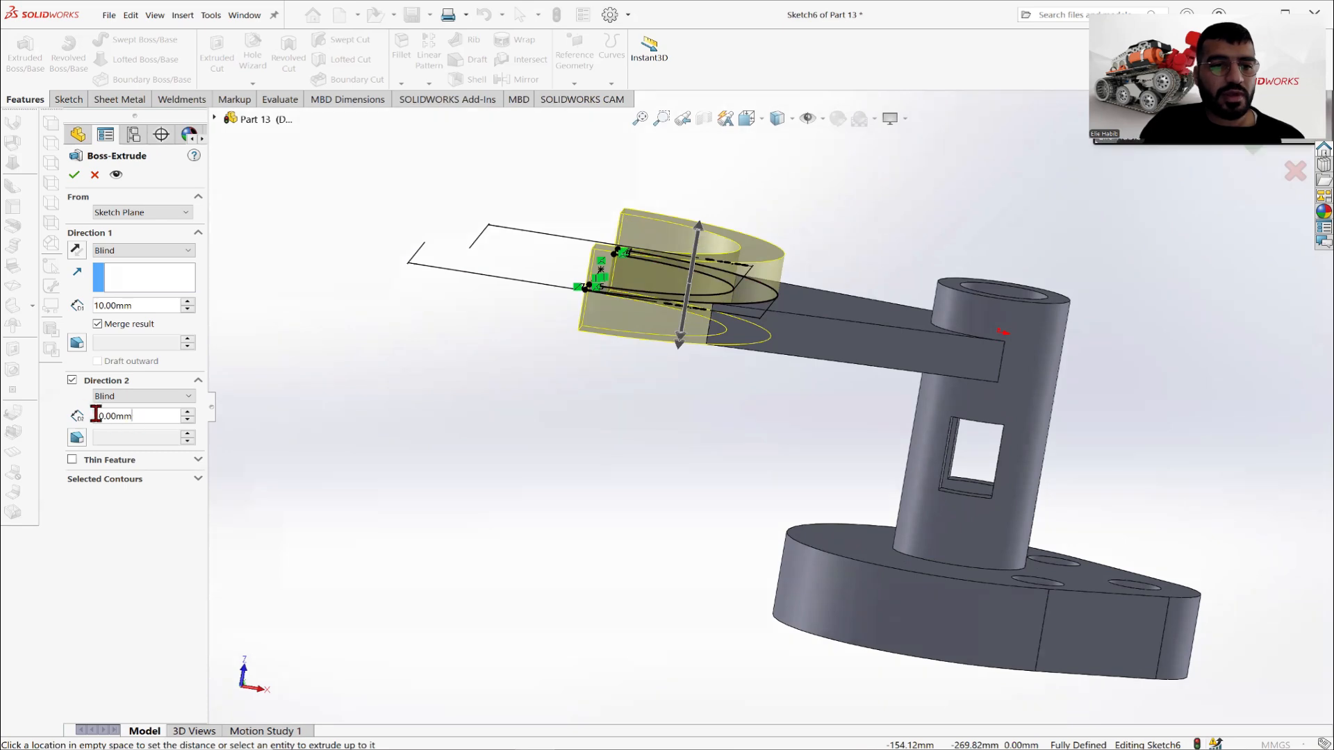
pyautogui.doubleClick(96, 415)
pyautogui.write('20')
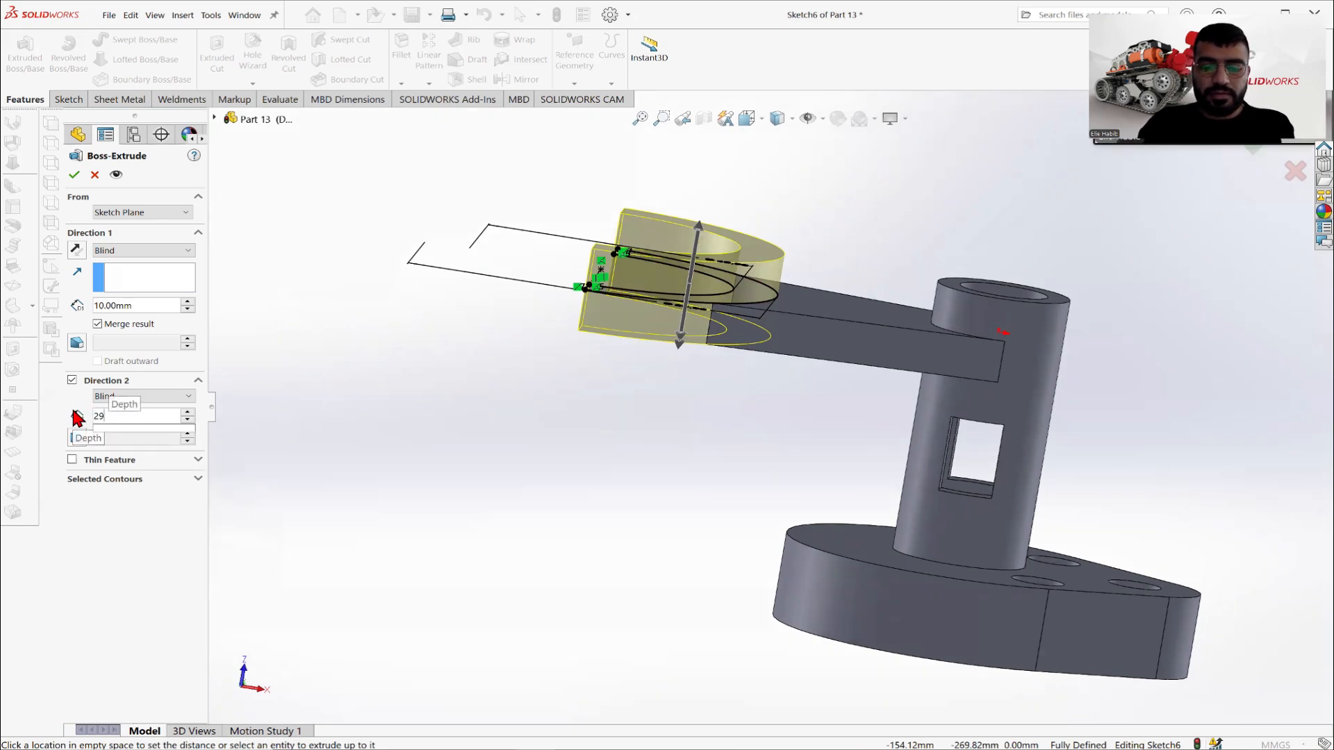
pyautogui.press('Return')
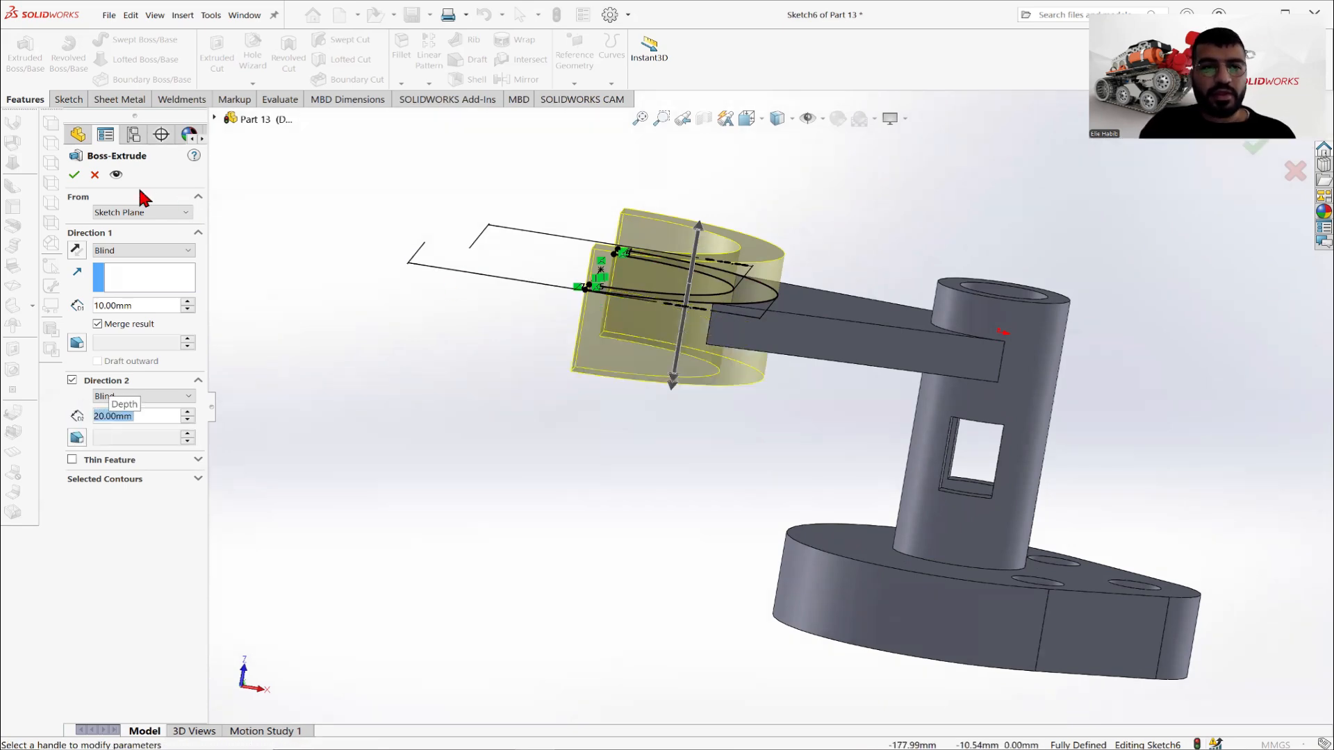
pyautogui.click(75, 176)
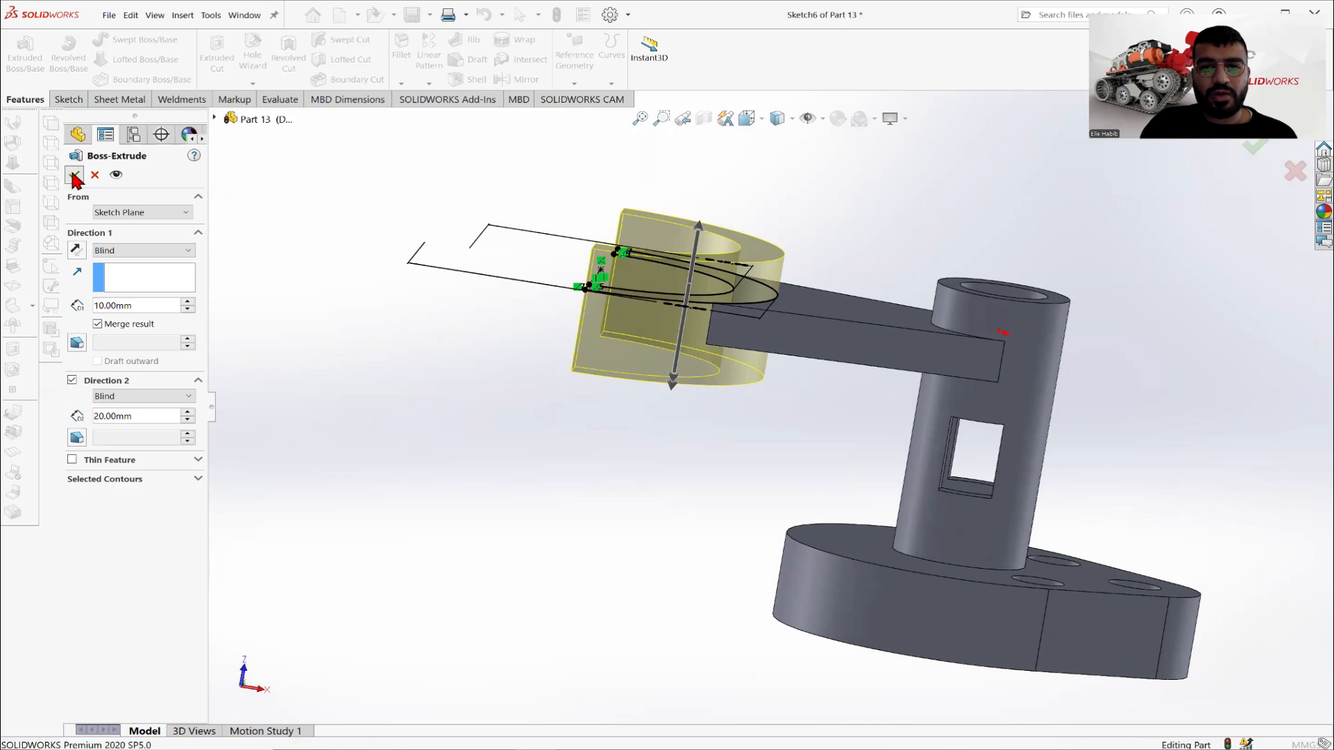
# Save the part and consult the reference drawing for the half ring's remaining details.
pyautogui.moveTo(365, 276); pyautogui.dragTo(452, 326, button='middle')
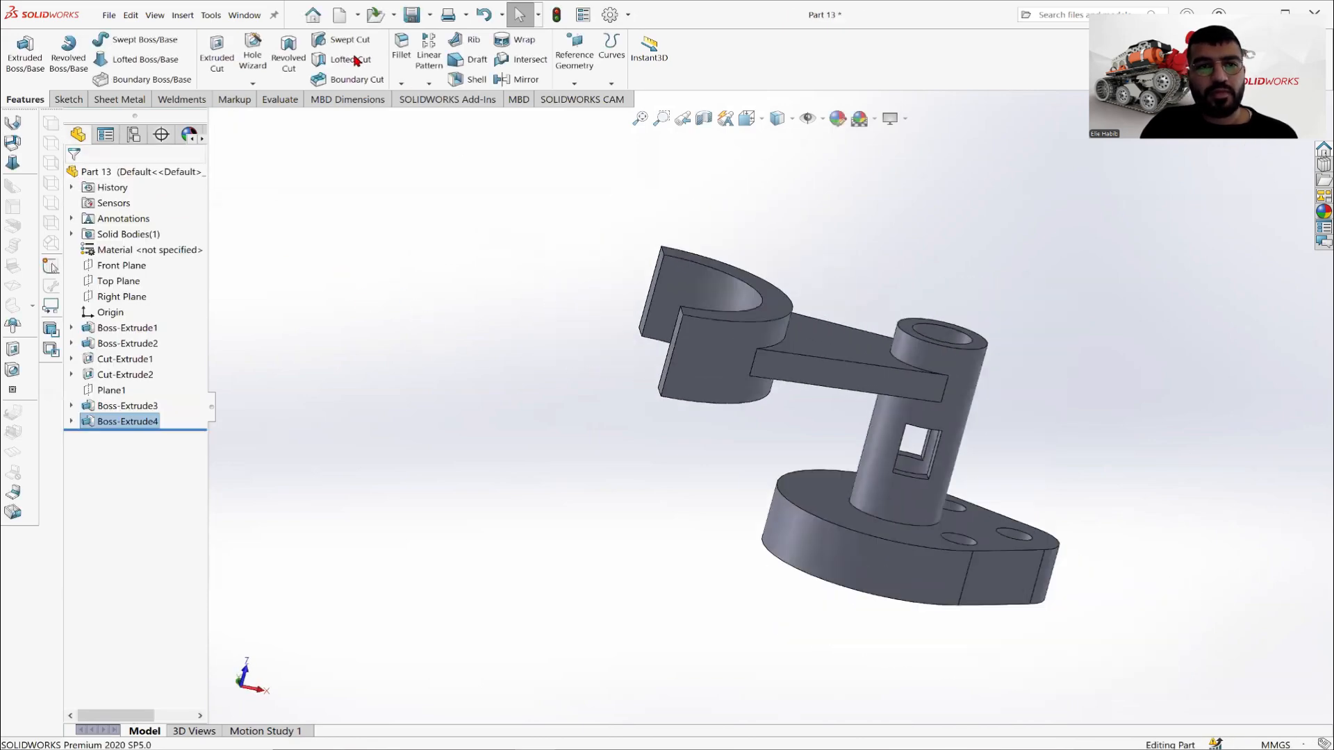
pyautogui.click(412, 14)
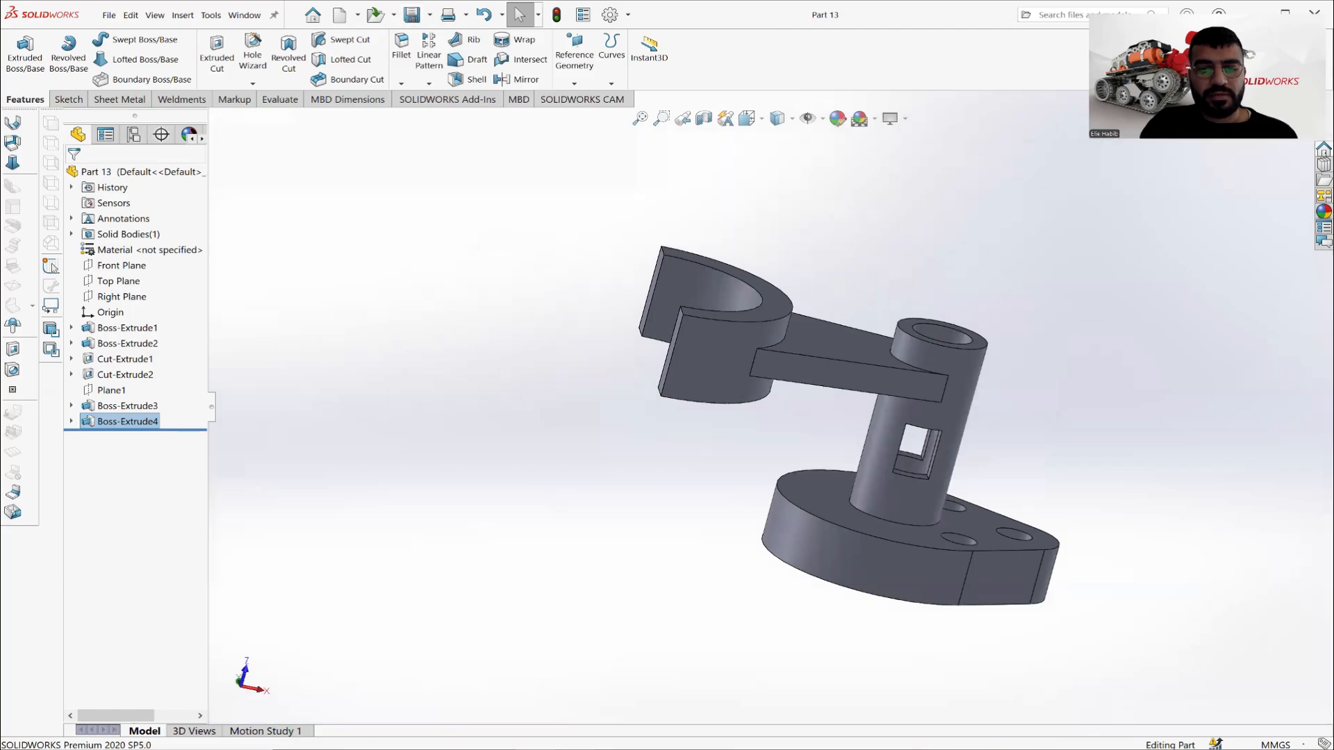
pyautogui.moveTo(591, 749)
pyautogui.click(592, 699)
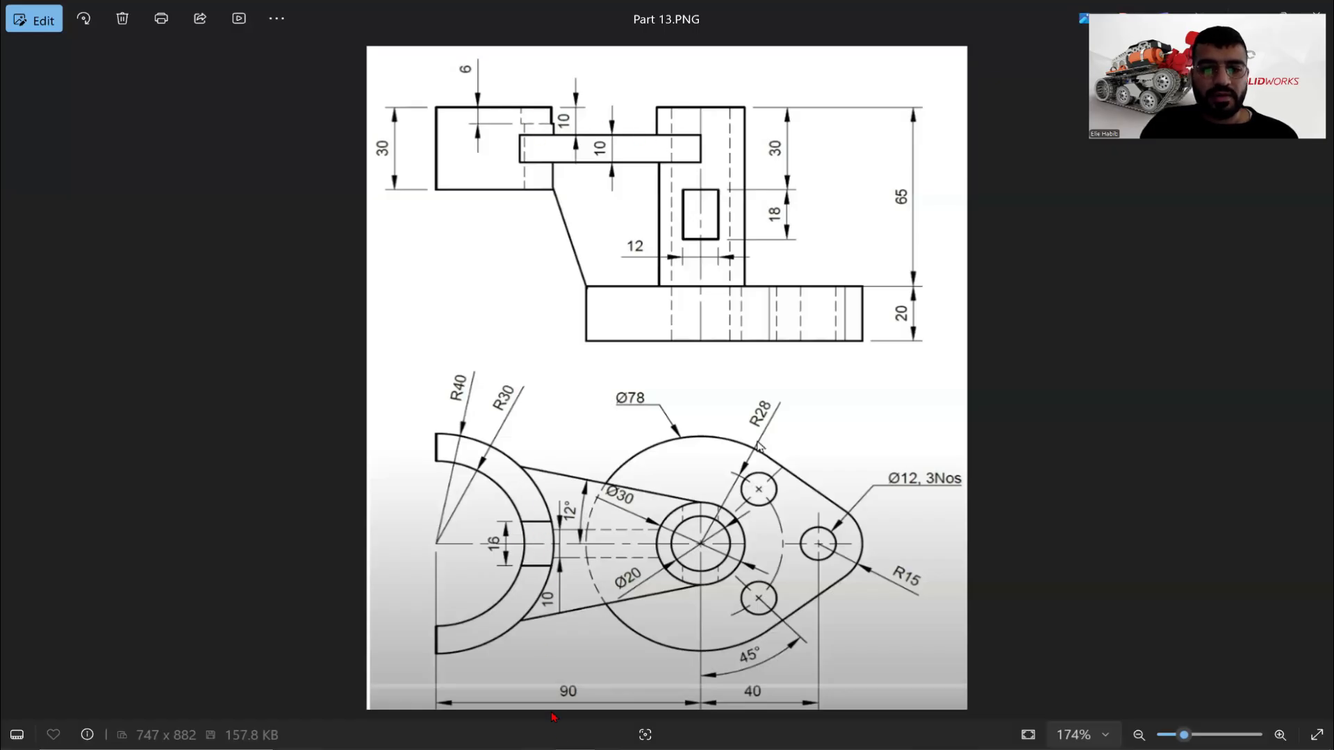
pyautogui.click(577, 749)
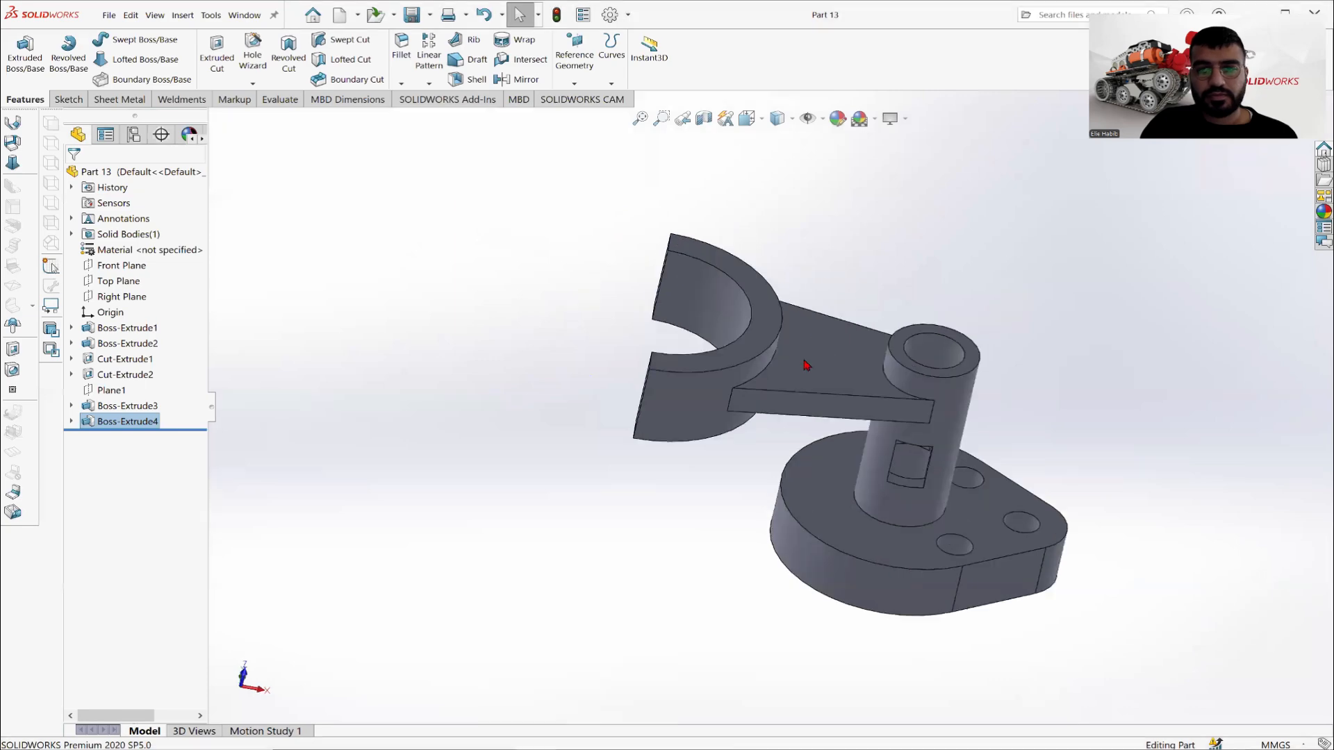
# Start a sketch on the half ring's top face and check the width of its notch in the drawing.
pyautogui.rightClick(765, 333)
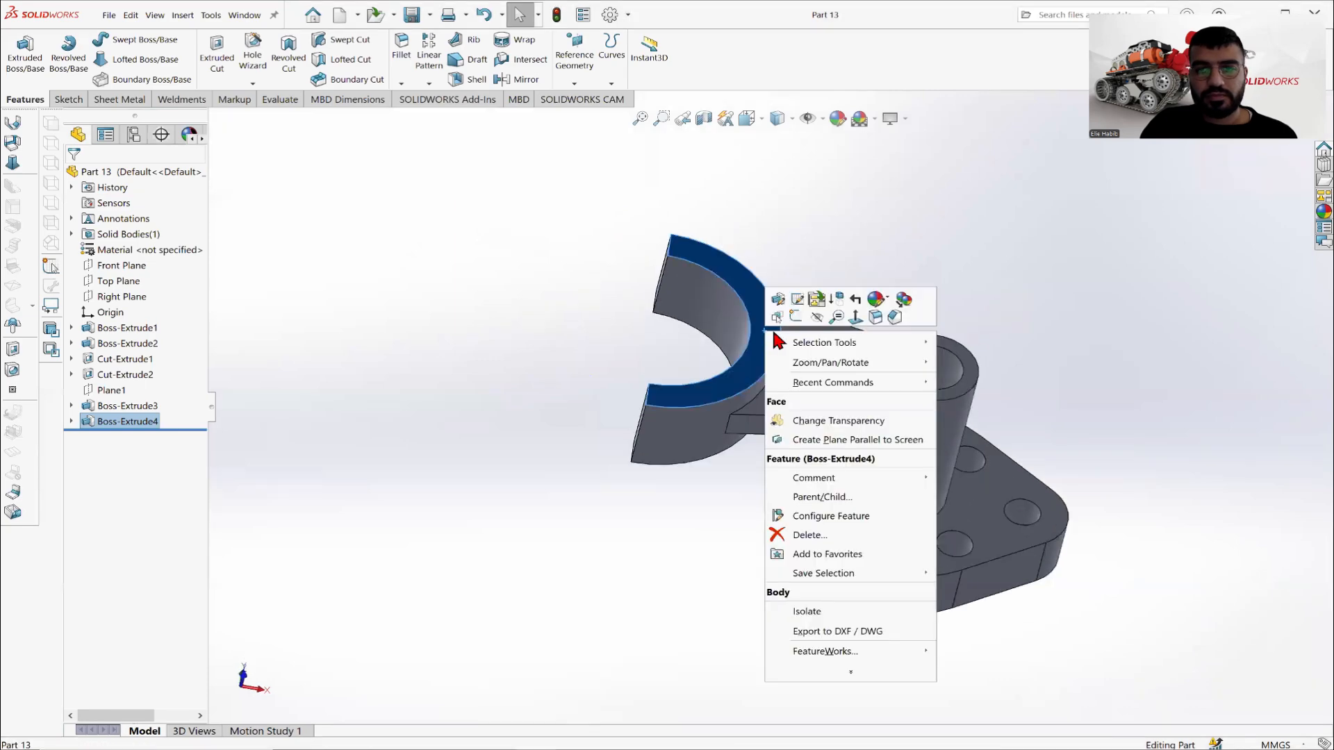
pyautogui.click(867, 317)
pyautogui.click(577, 748)
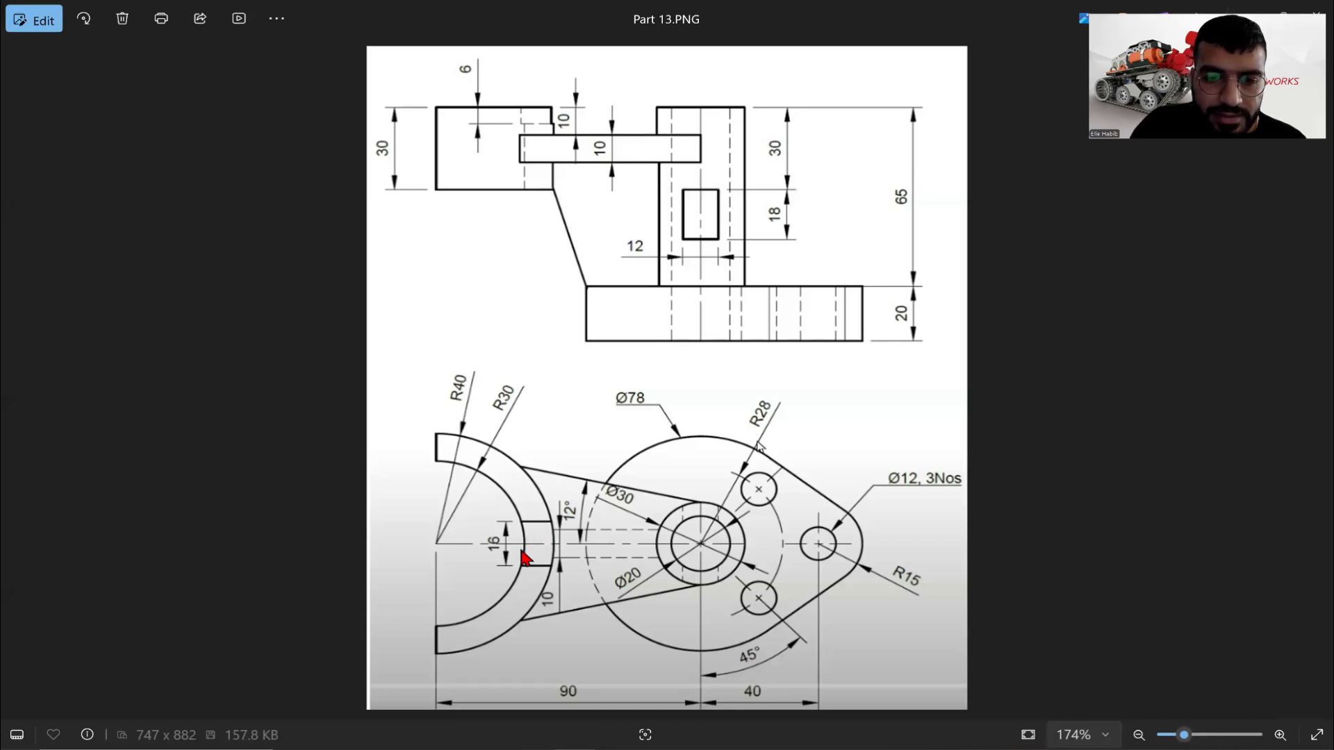
pyautogui.hotkey('alt', 'Tab')
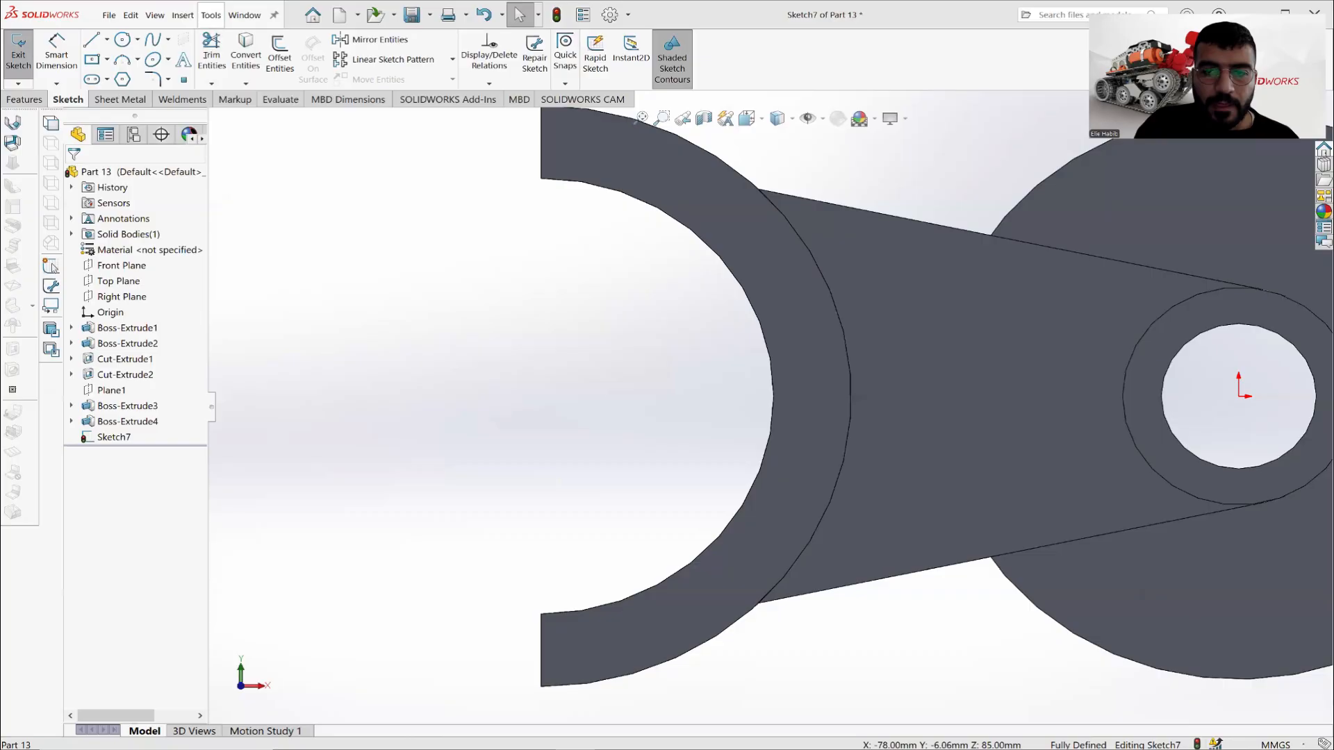
pyautogui.scroll(3, 794, 448)
pyautogui.scroll(-2, 852, 408)
pyautogui.click(755, 376)
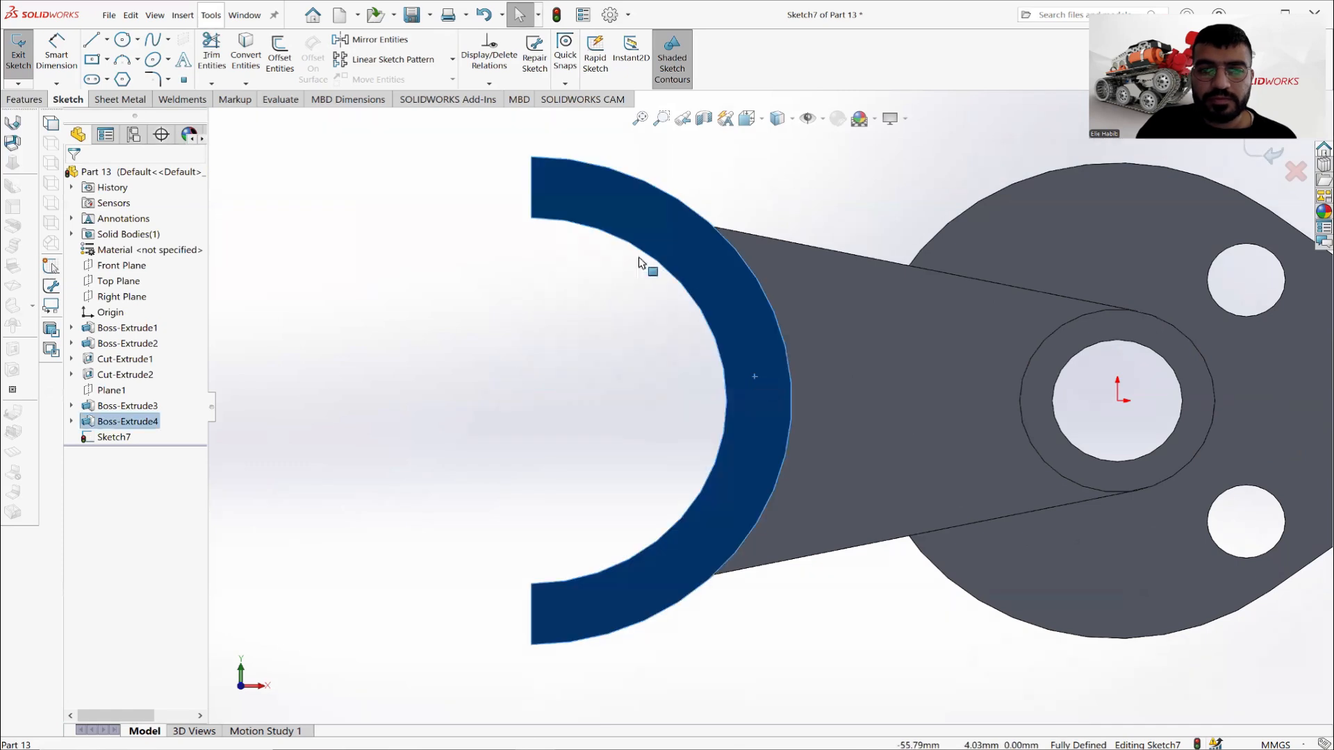
# Draw a horizontal line about 22 mm long across the ring's wall, slightly above the arm's centre axis.
pyautogui.click(60, 53)
pyautogui.click(107, 40)
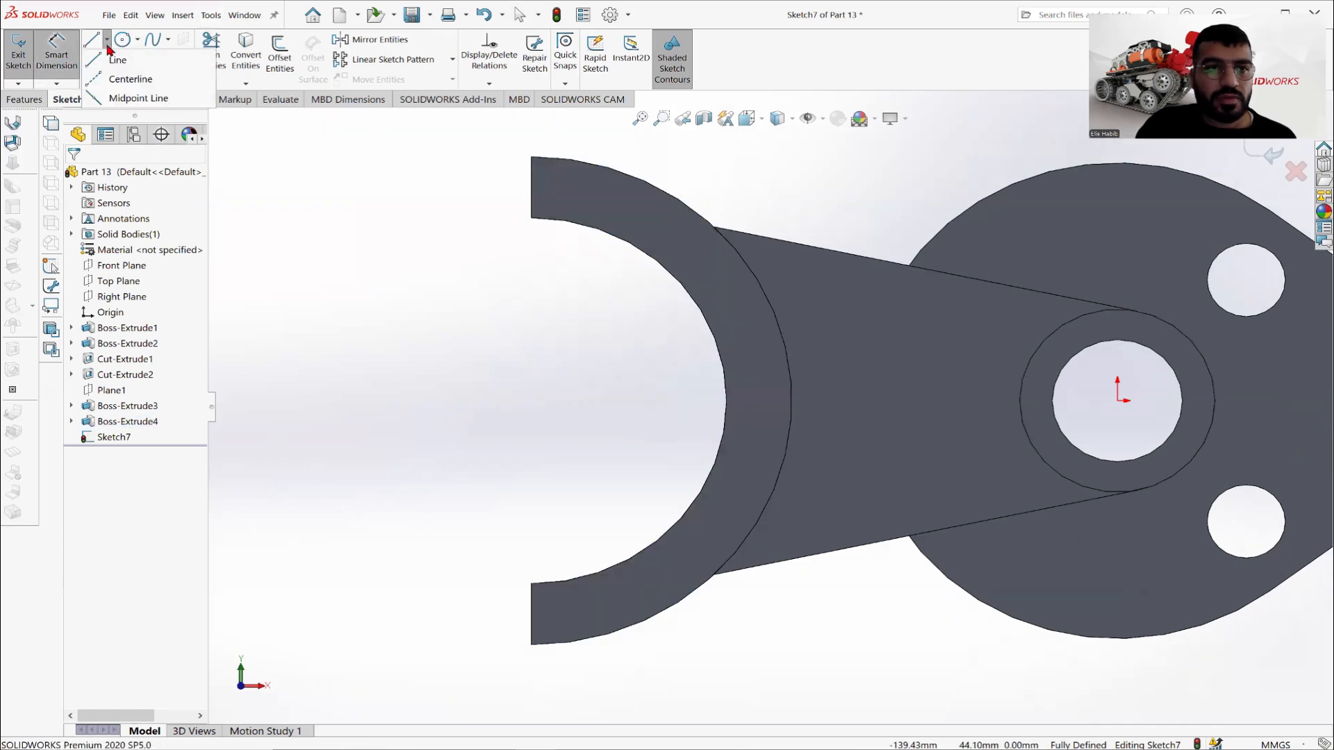
pyautogui.click(111, 61)
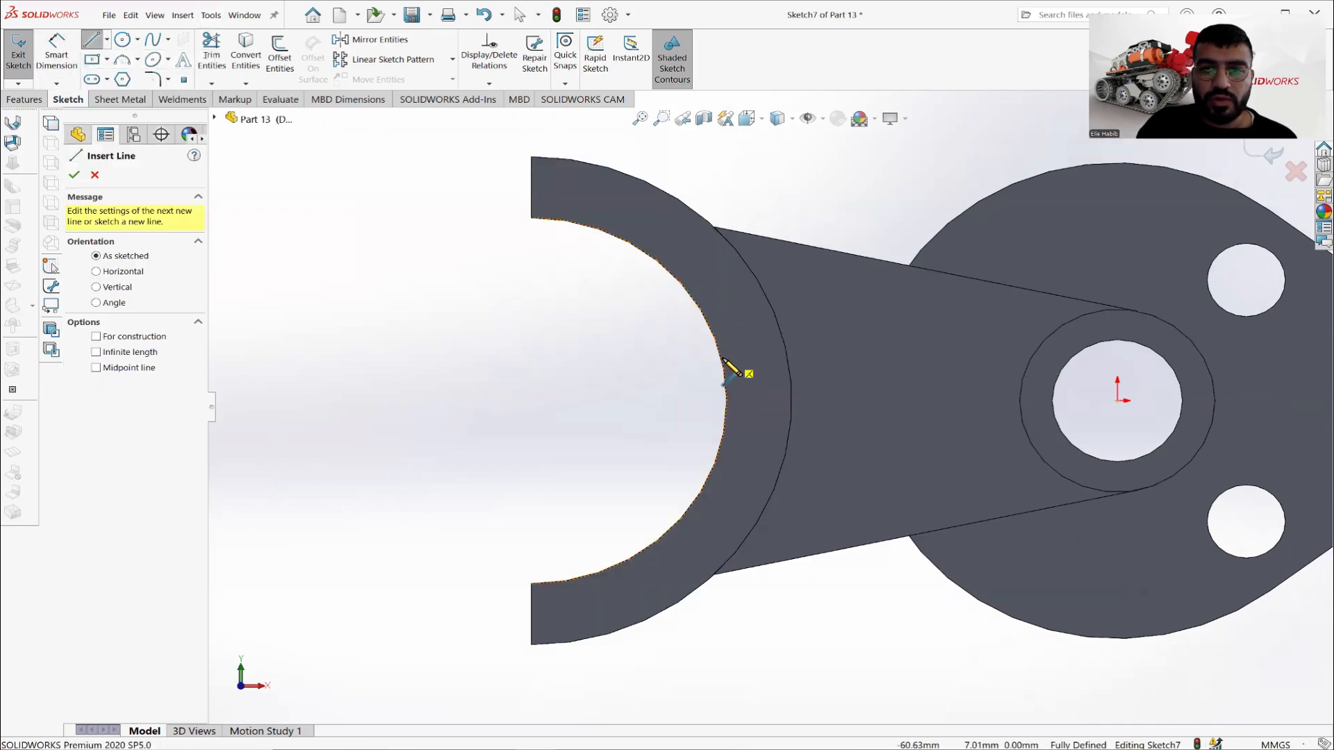
pyautogui.click(692, 354)
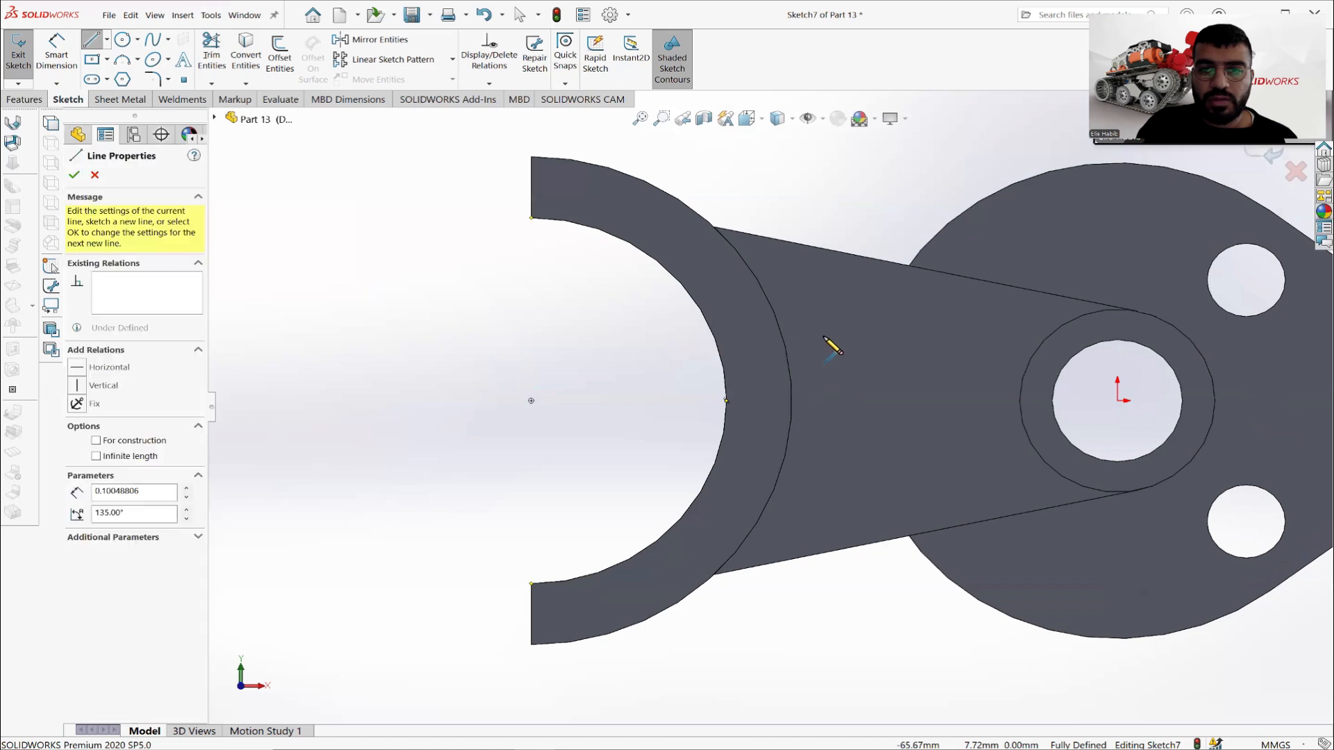
pyautogui.click(834, 356)
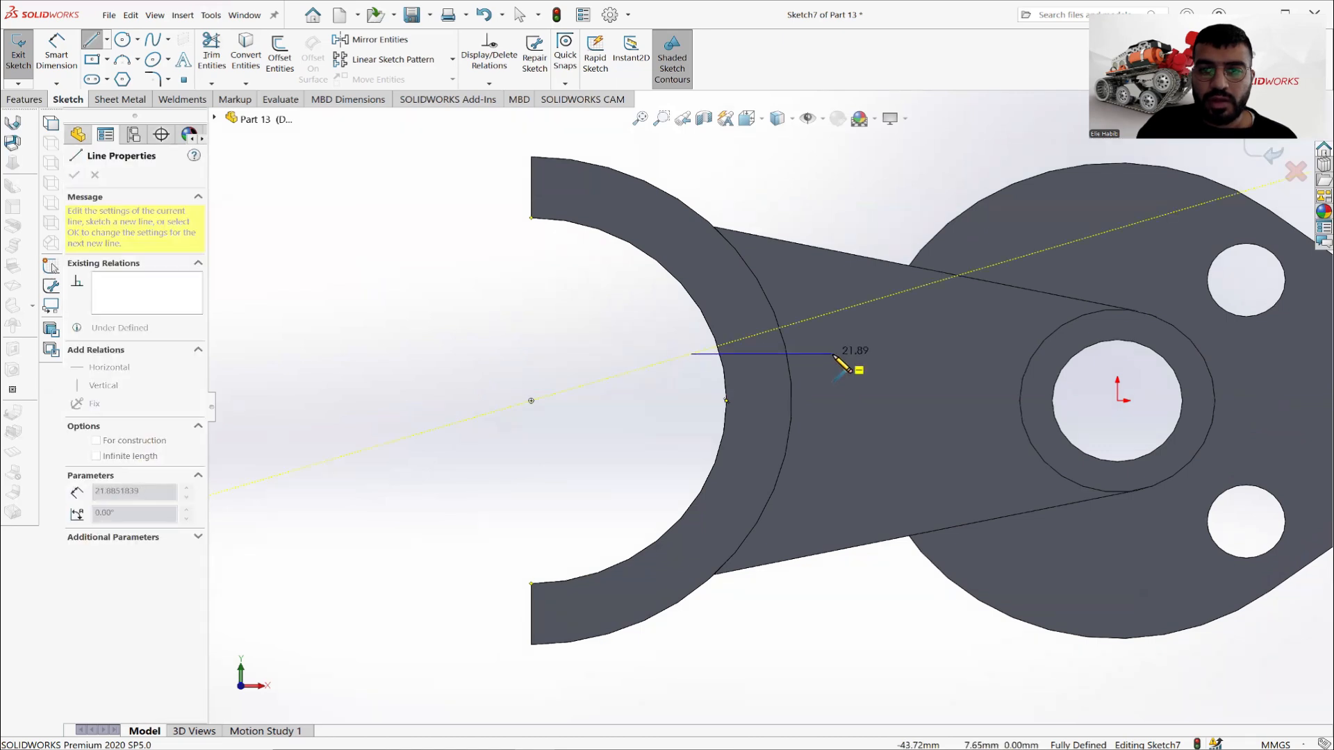
# Finish the first line and draw a second horizontal line about 23 mm long across the ring's wall, slightly below the arm's centre axis.
pyautogui.rightClick(659, 327)
pyautogui.click(677, 346)
pyautogui.click(91, 40)
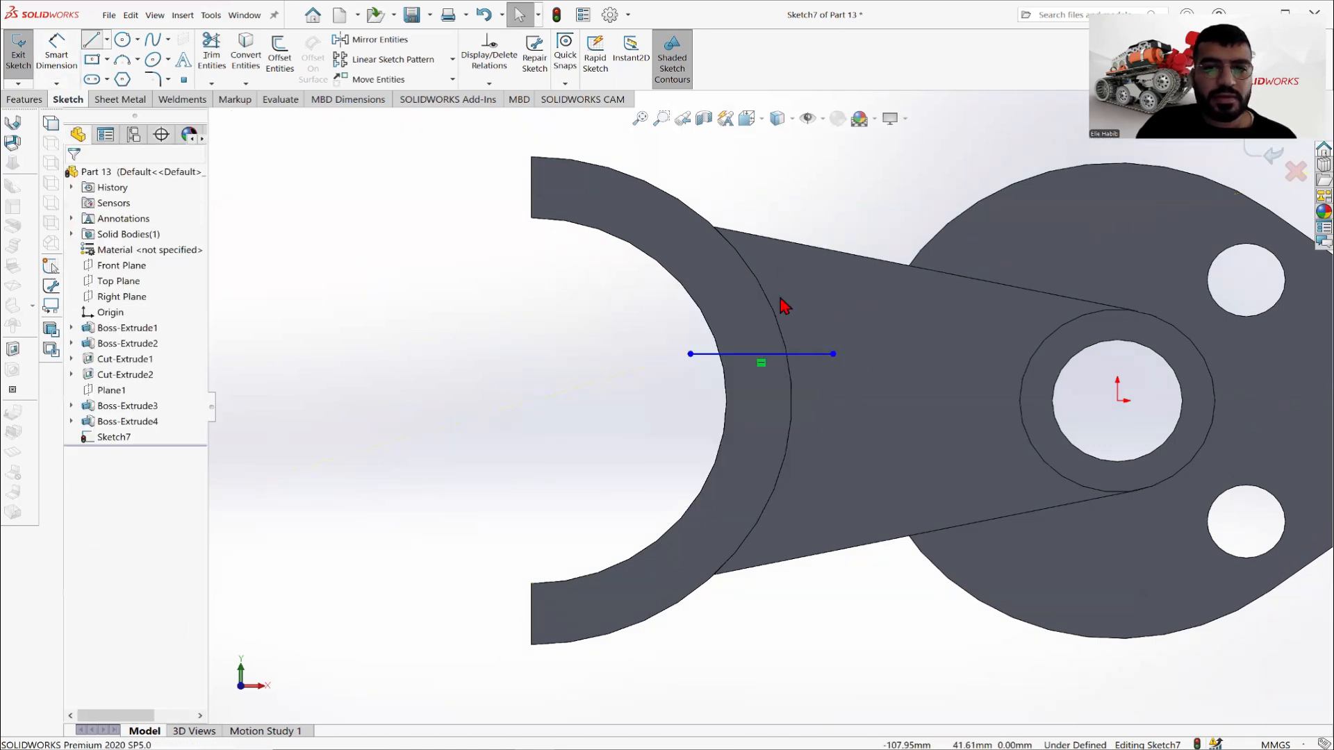
pyautogui.click(833, 426)
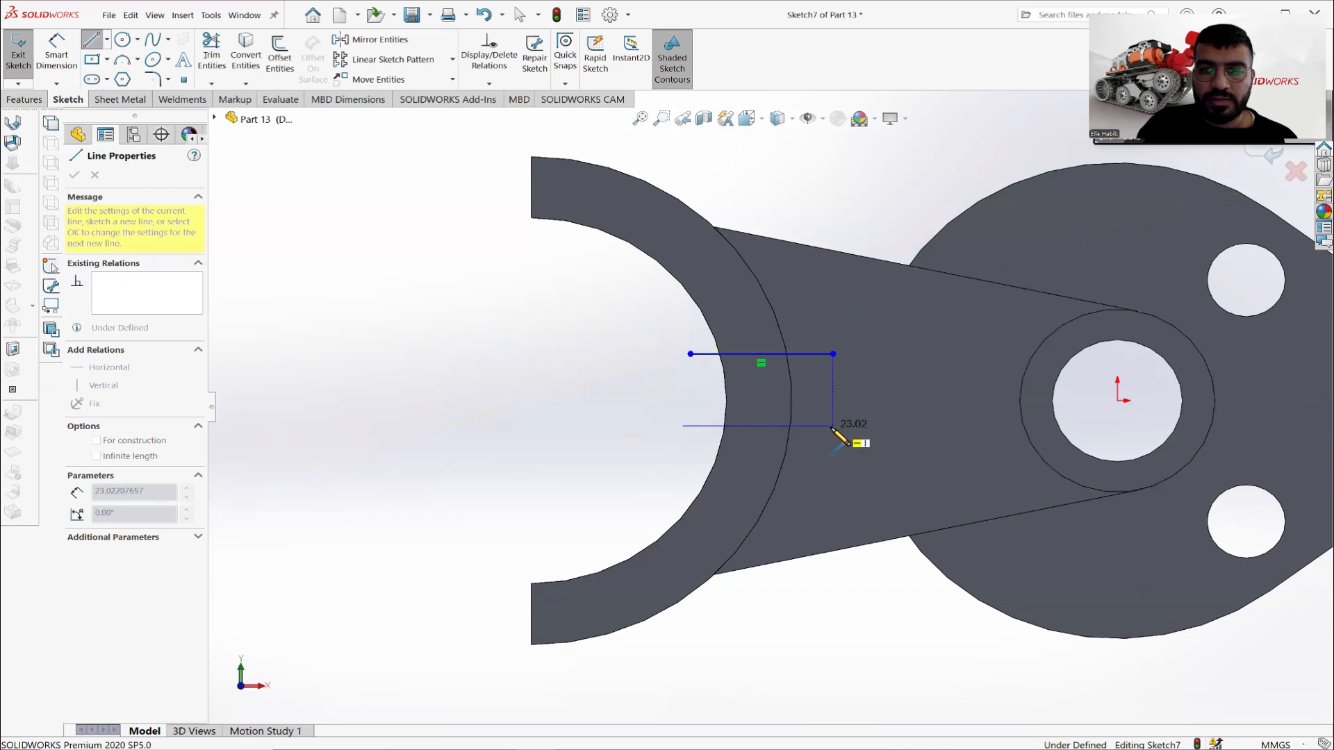
pyautogui.rightClick(615, 363)
pyautogui.click(633, 382)
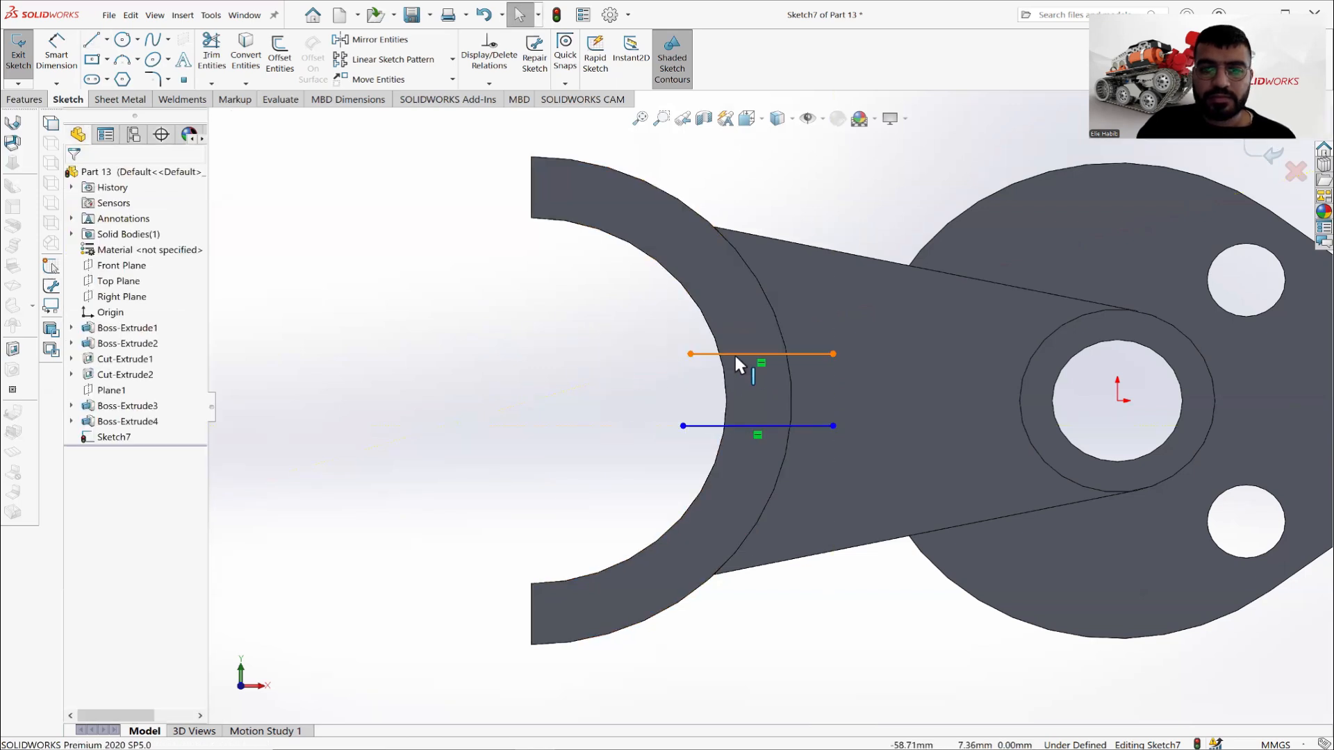
# Convert the half ring's inner and outer arc edges into sketch entities.
pyautogui.click(724, 382)
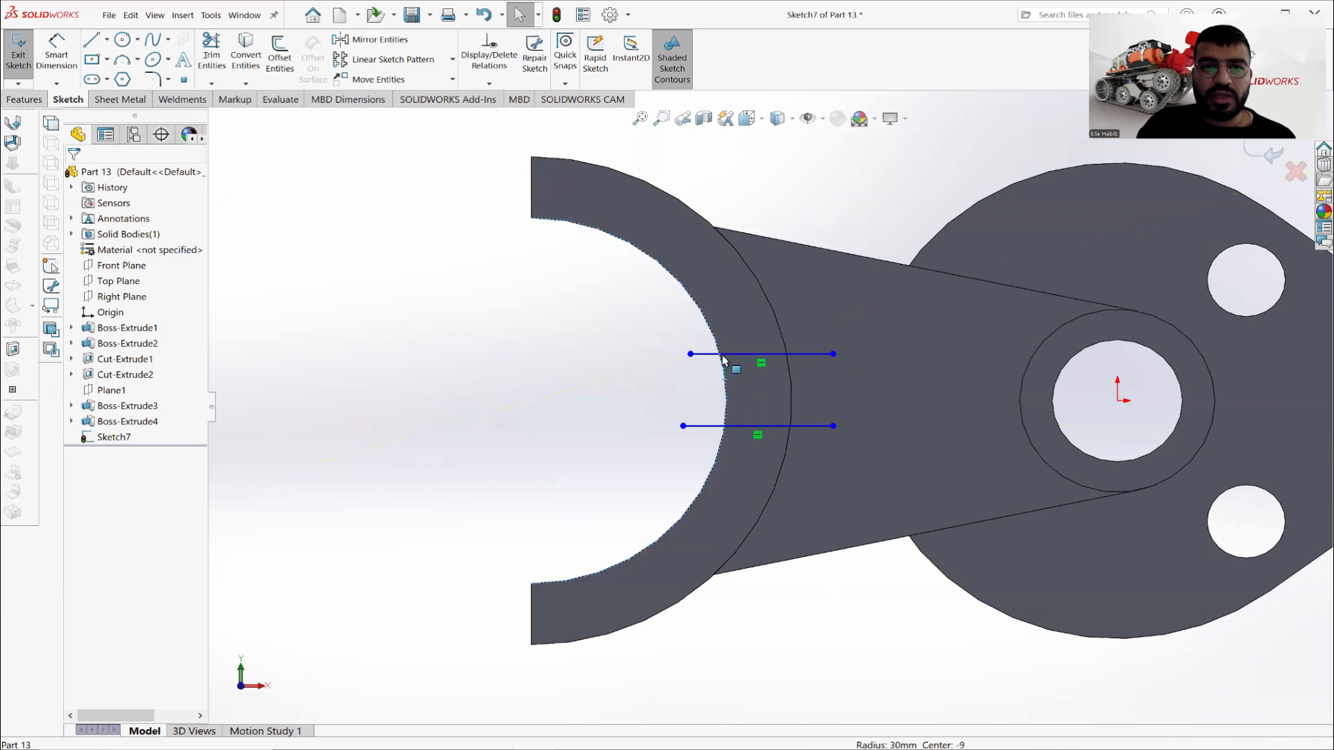
pyautogui.click(791, 376)
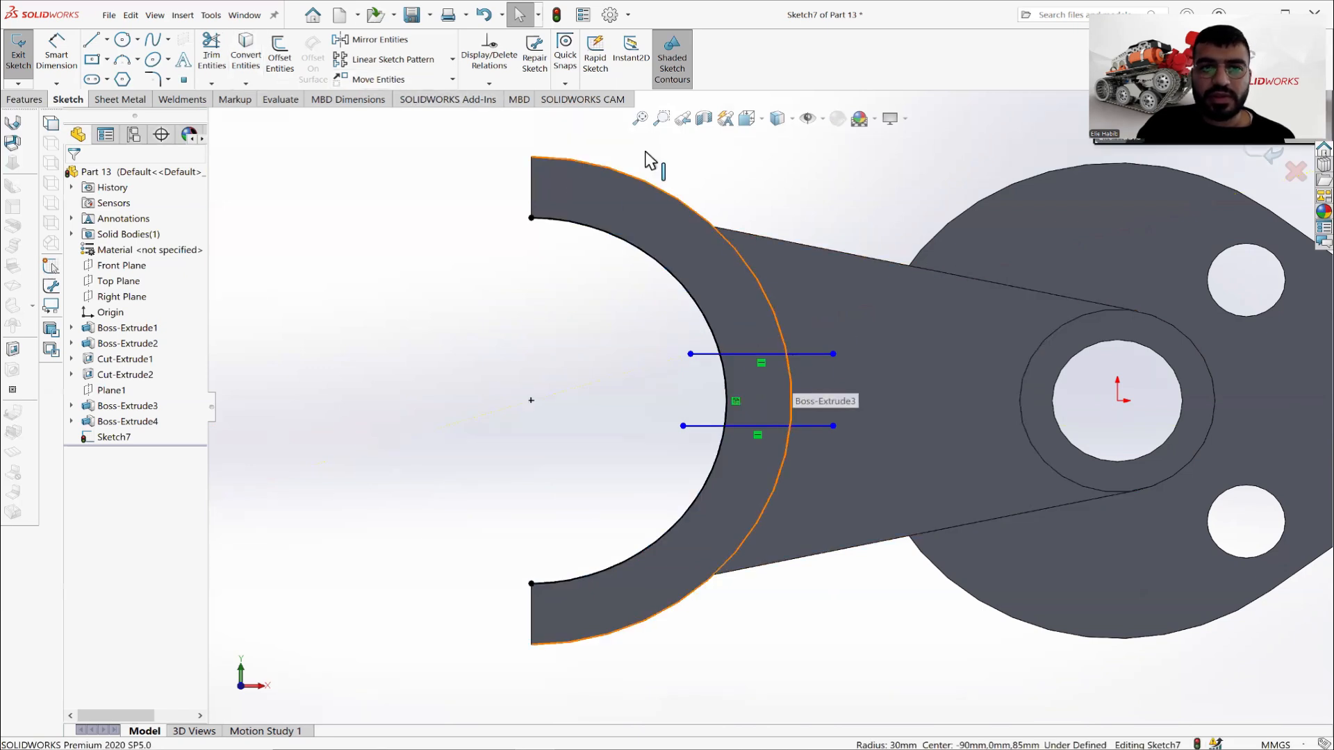
pyautogui.click(245, 55)
# Draw a horizontal centerline about 76 mm long from the origin through the ring's wall into its opening.
pyautogui.click(107, 41)
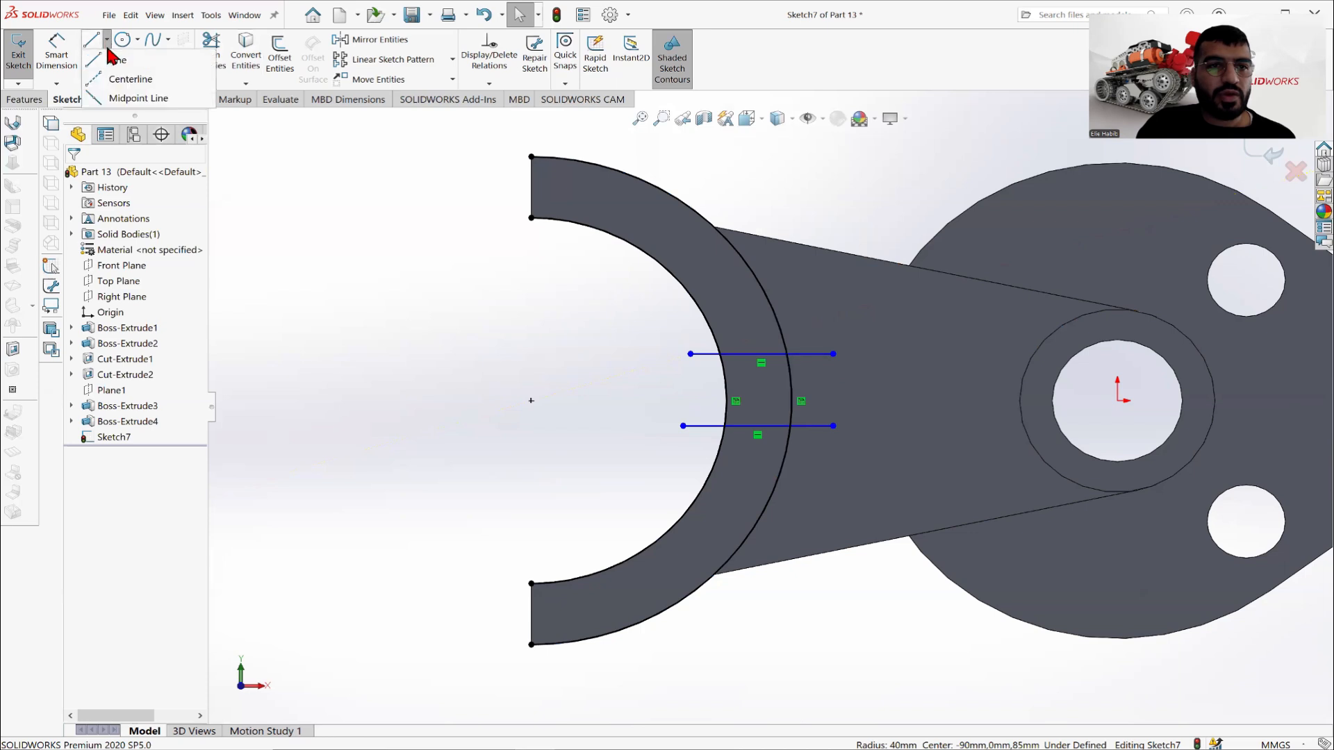
pyautogui.click(130, 78)
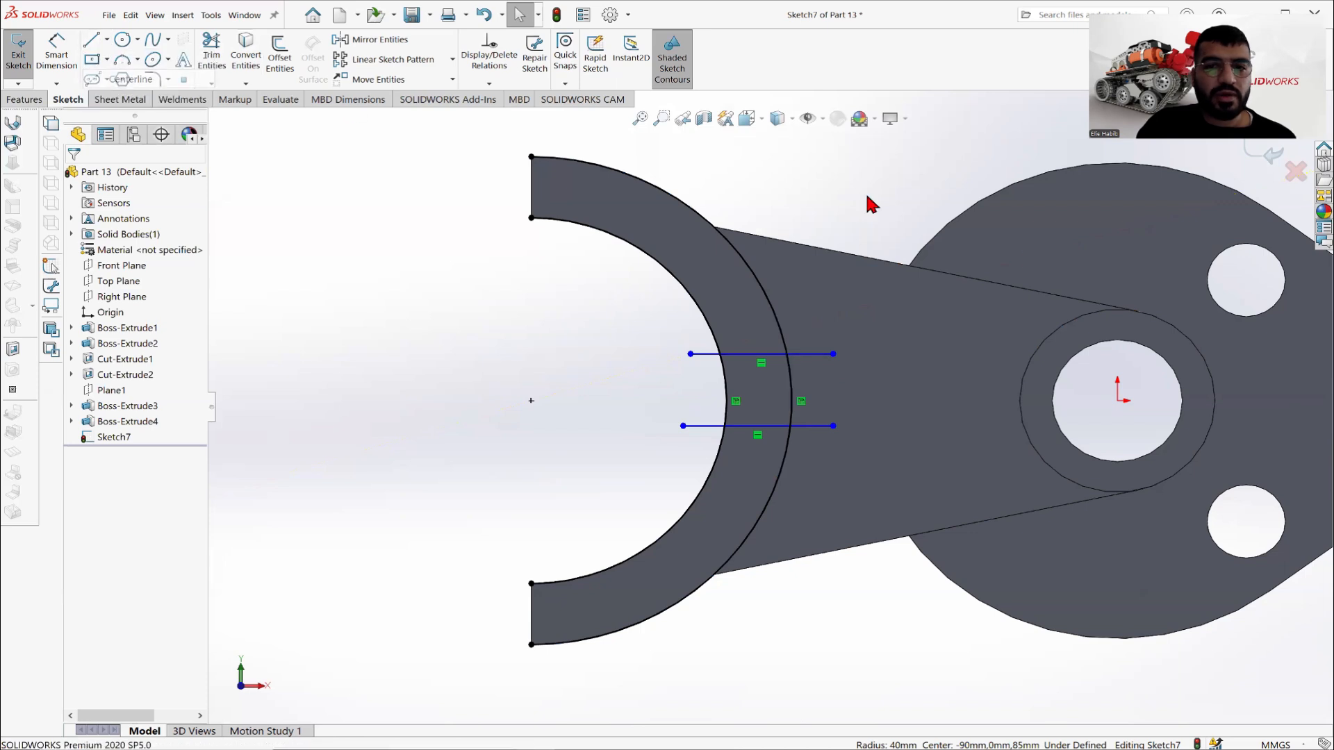
pyautogui.click(1117, 401)
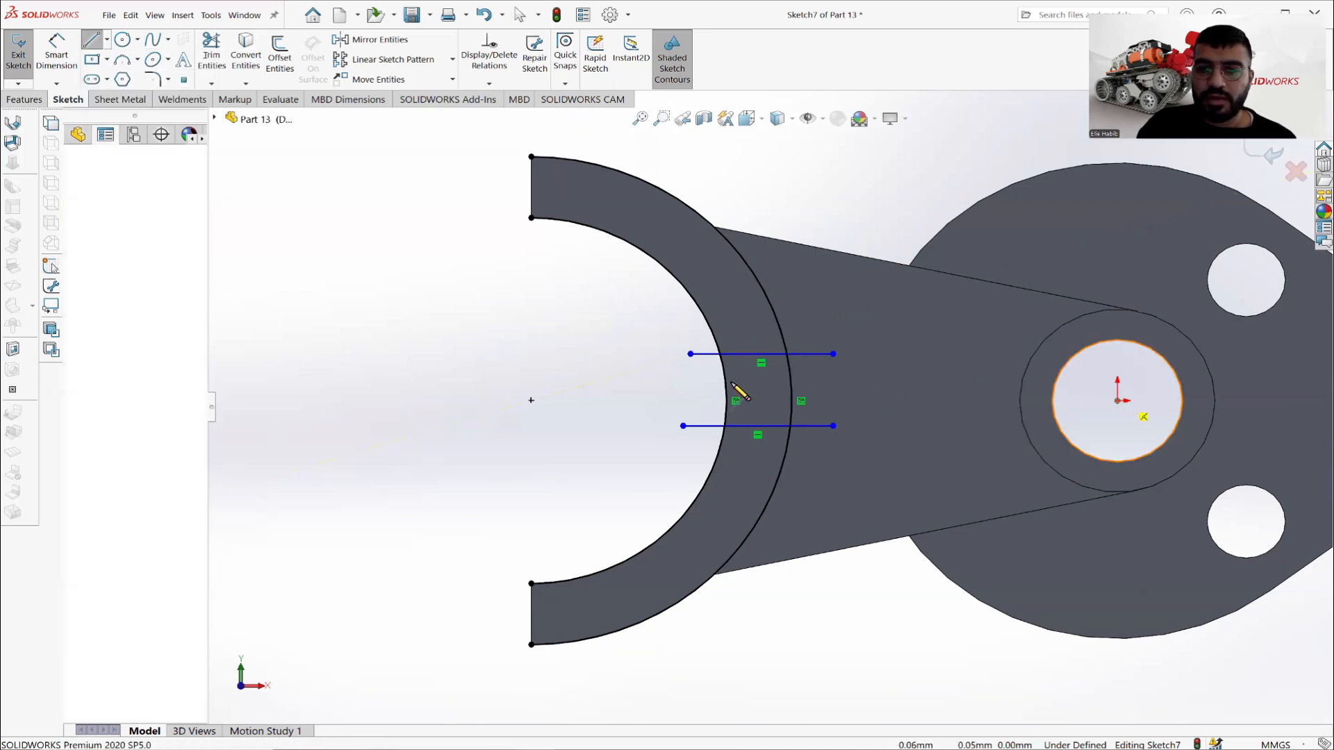
pyautogui.click(625, 401)
pyautogui.rightClick(603, 351)
pyautogui.click(610, 353)
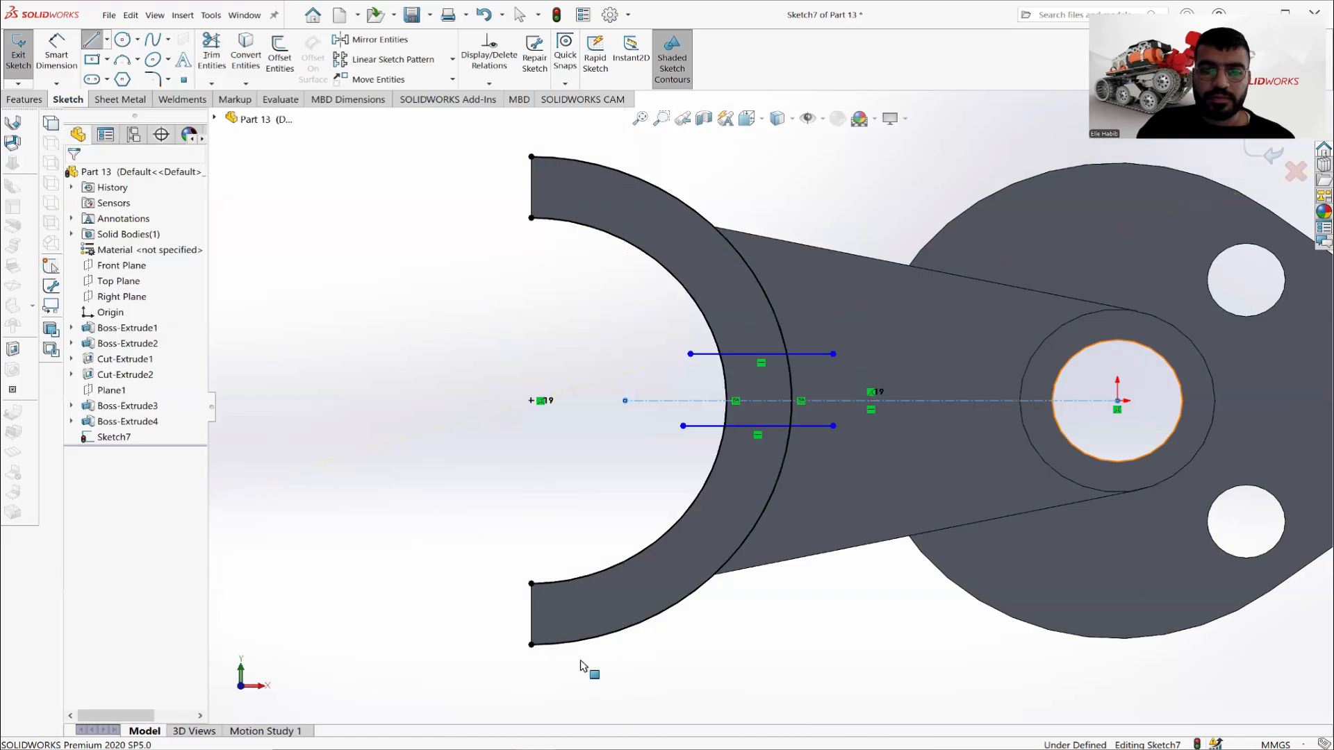
# Recheck the notch in the reference drawing, dimension the upper line 8 mm from the centerline and place the dimension near the ring.
pyautogui.hotkey('alt', 'Tab')
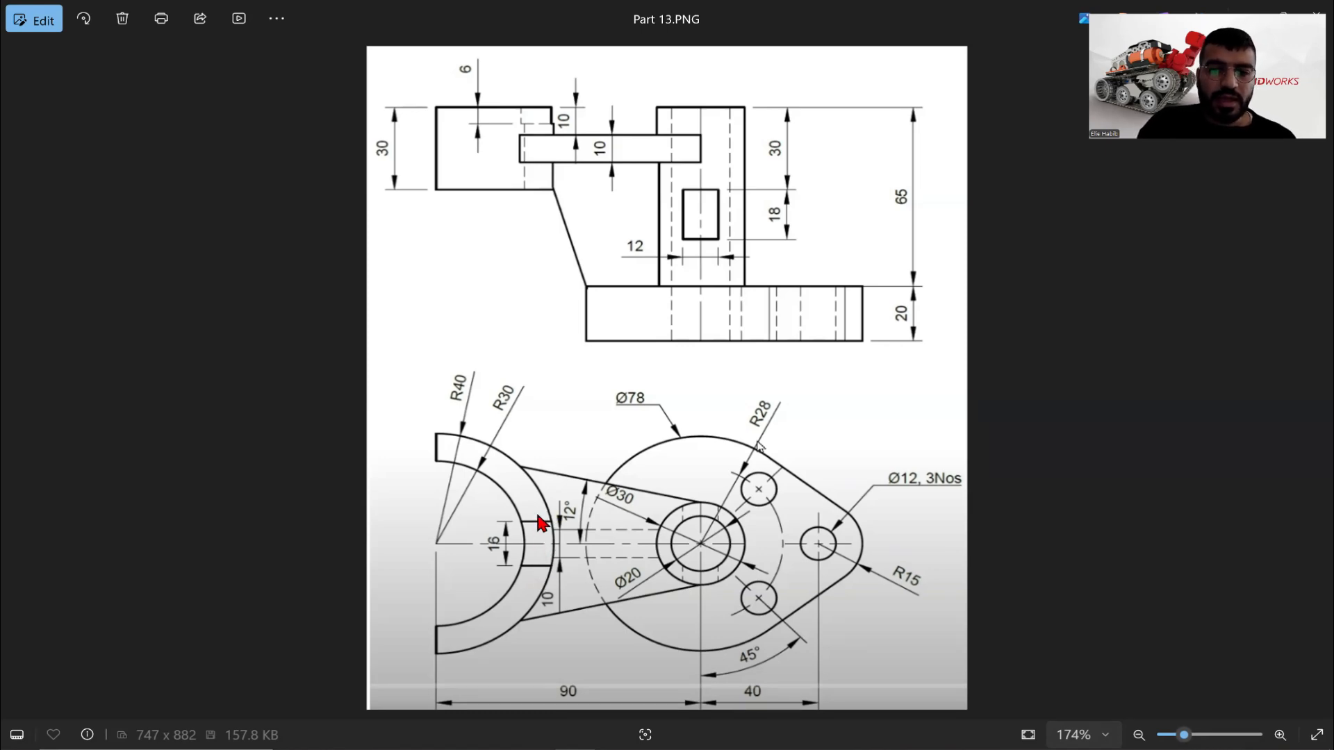
pyautogui.hotkey('alt', 'Tab')
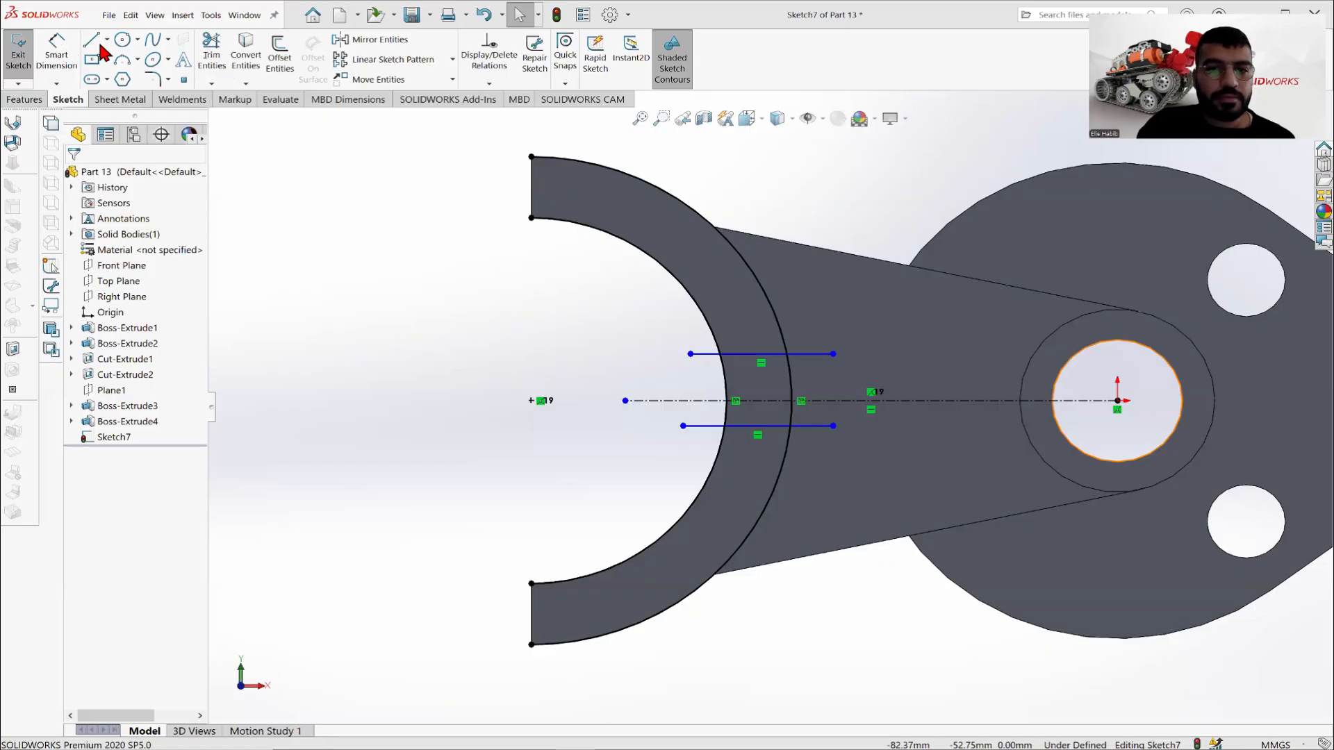
pyautogui.click(767, 401)
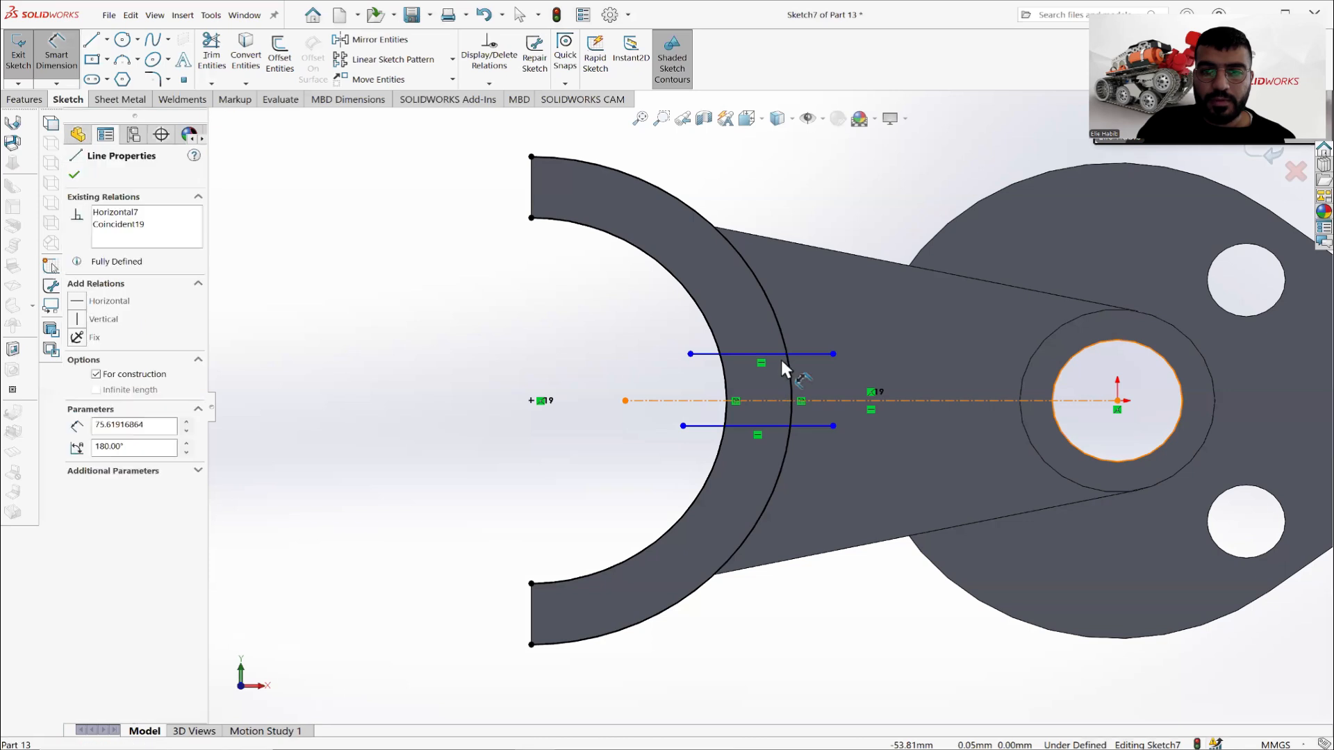
pyautogui.click(780, 355)
pyautogui.click(625, 349)
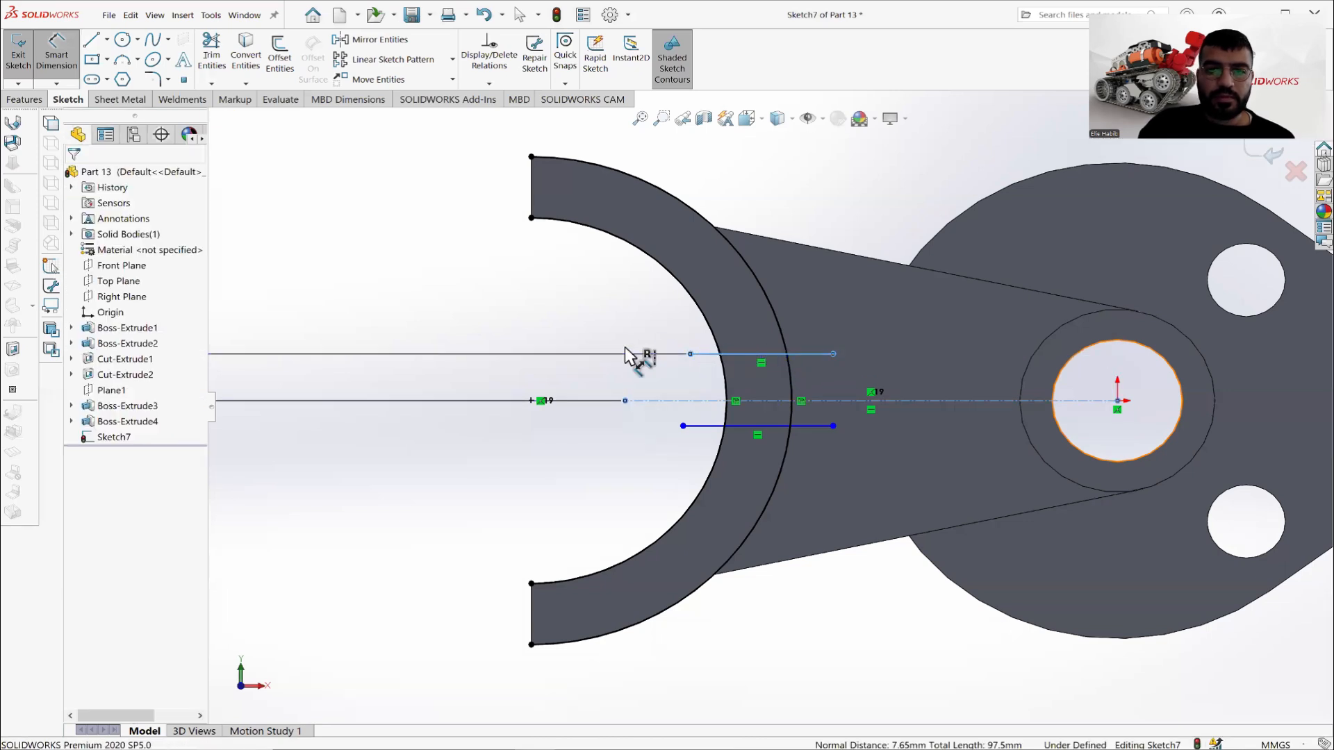
pyautogui.scroll(2, 445, 386)
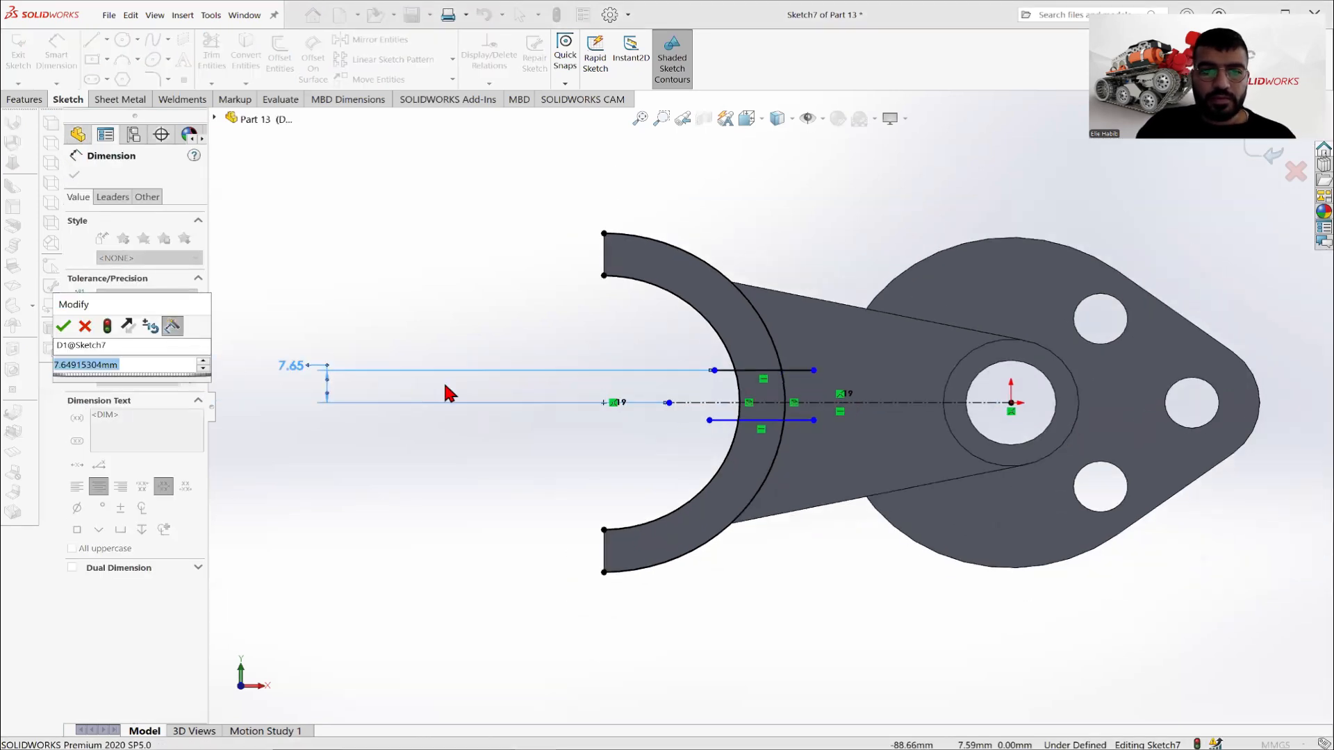
pyautogui.click(293, 367)
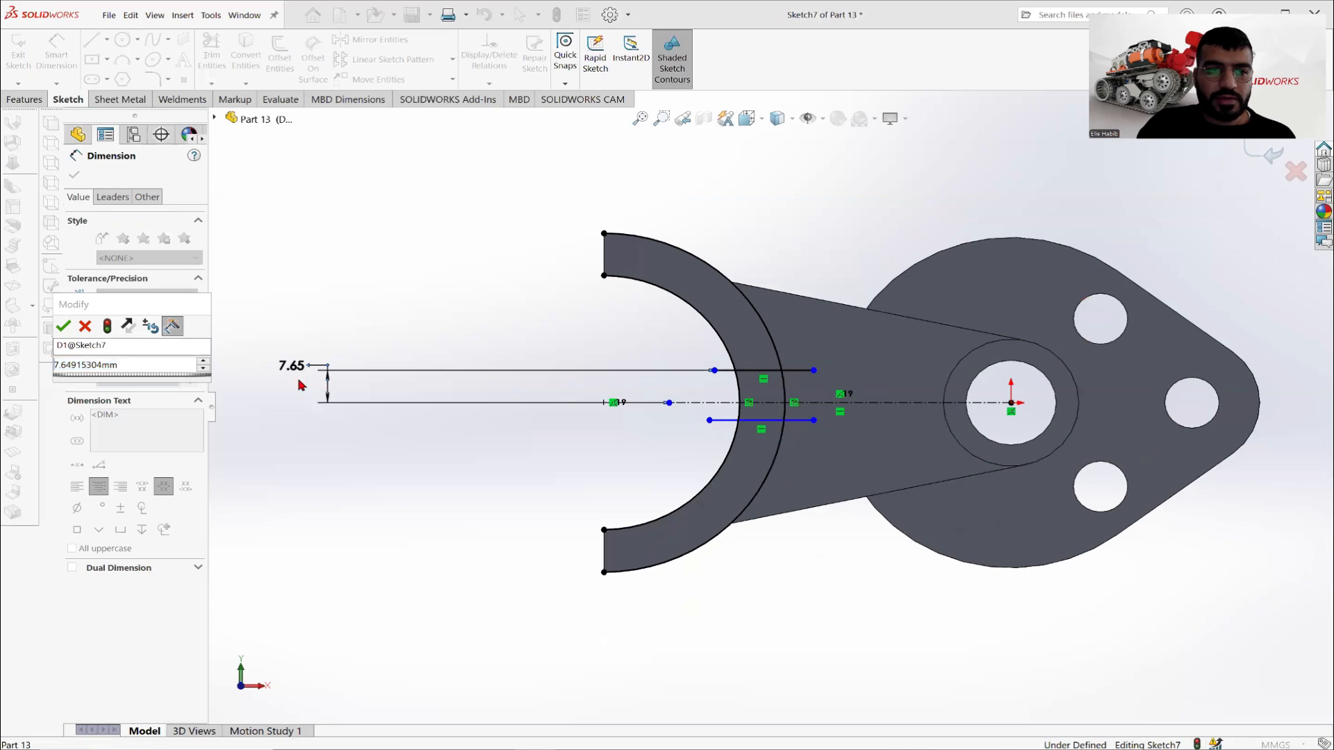
pyautogui.click(141, 369)
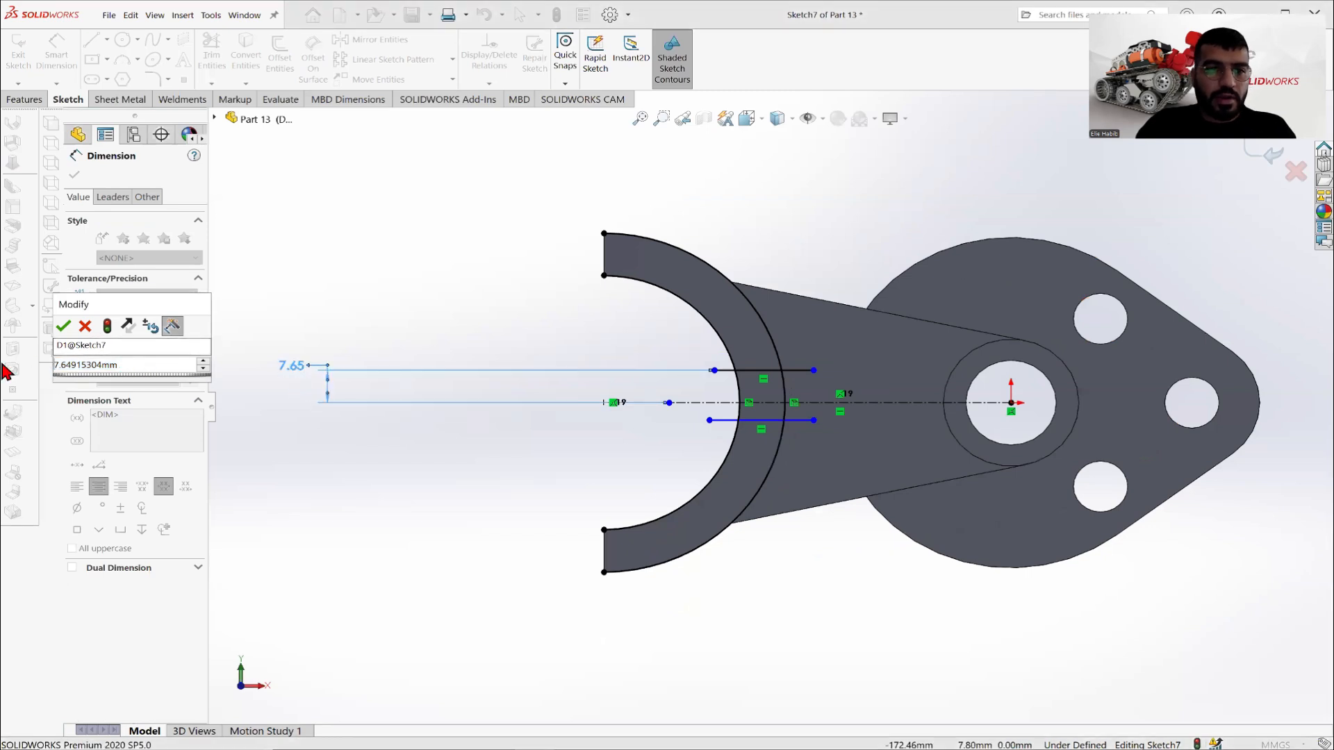
pyautogui.moveTo(131, 367); pyautogui.dragTo(7, 374)
pyautogui.write('8')
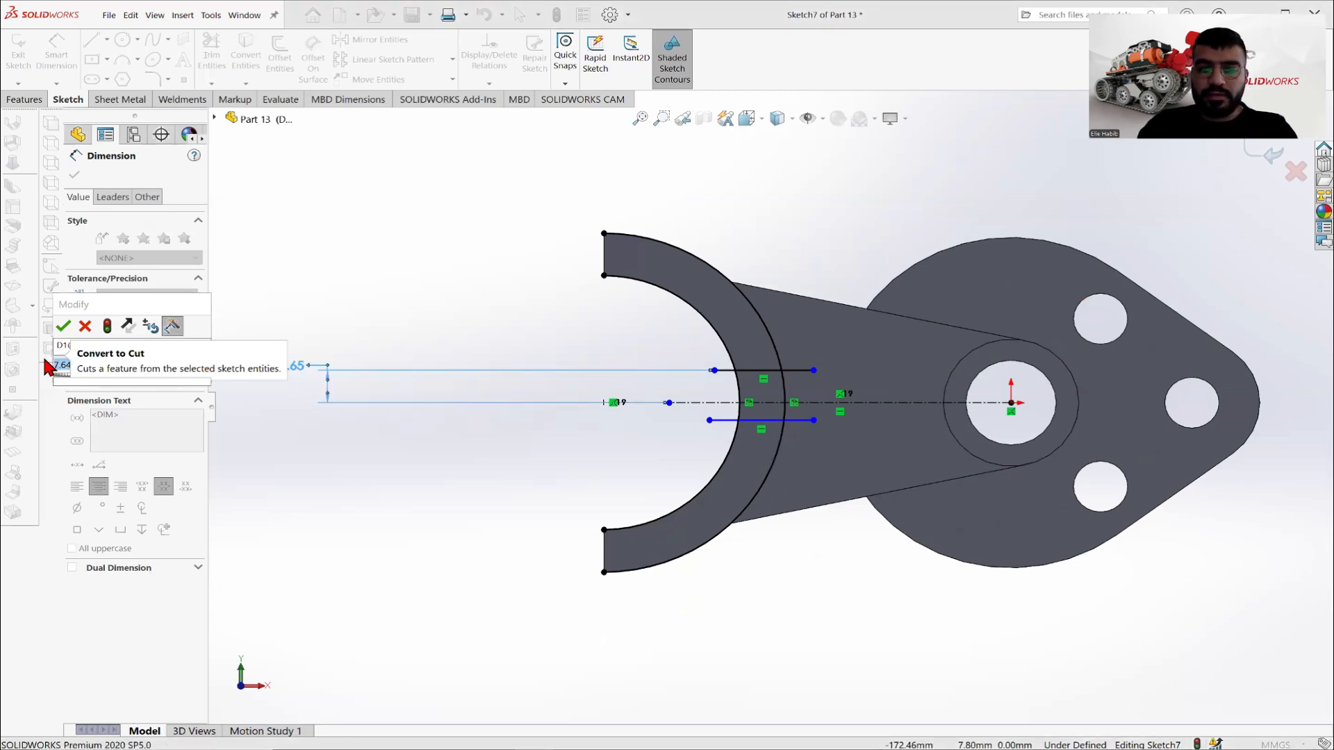
pyautogui.press('Return')
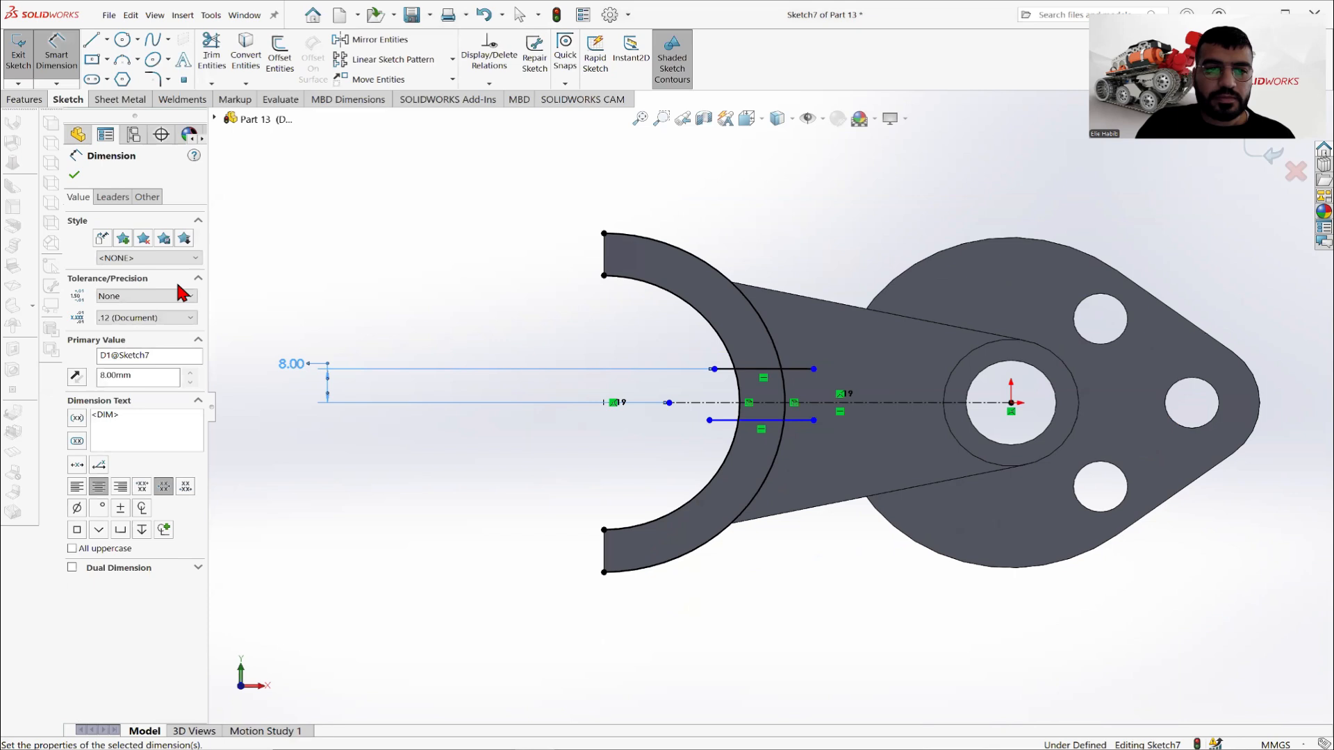
pyautogui.click(75, 174)
pyautogui.moveTo(301, 371); pyautogui.dragTo(614, 353)
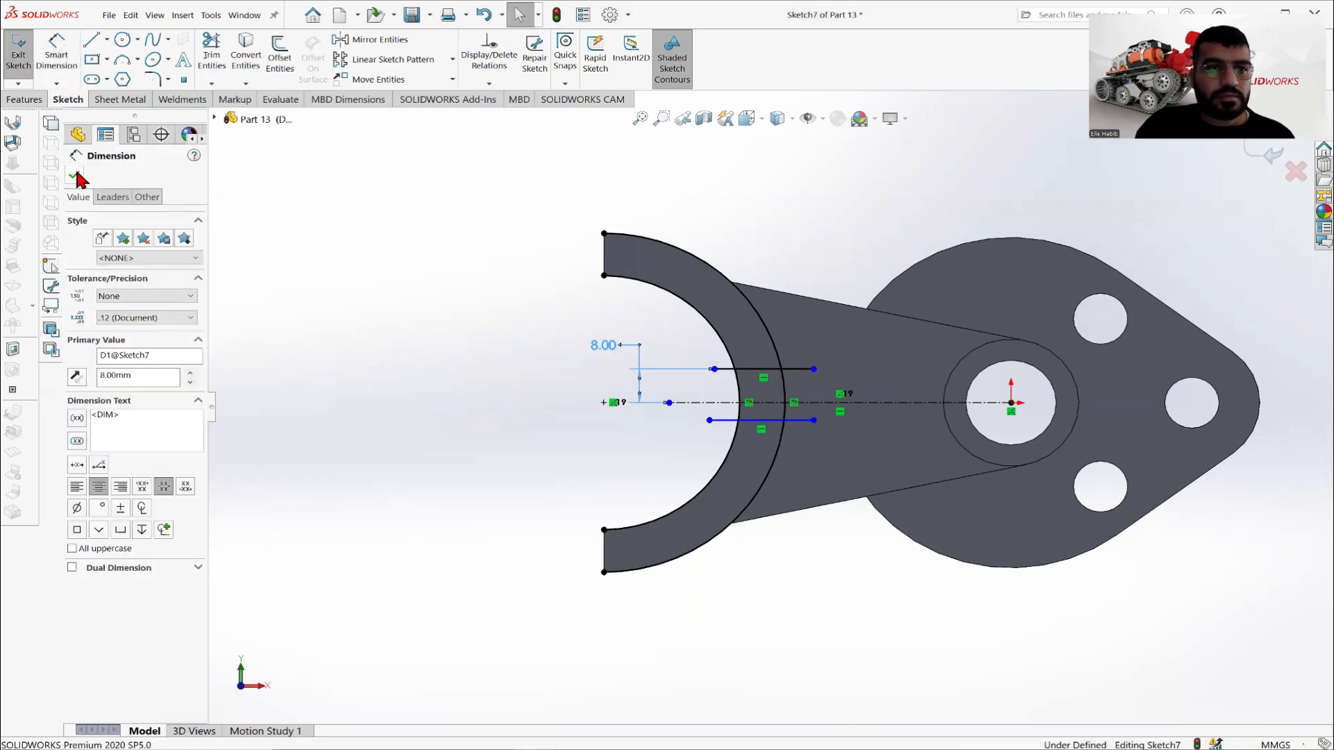
# Dimension the lower horizontal line 8 mm from the centerline.
pyautogui.click(56, 52)
pyautogui.scroll(-3, 762, 391)
pyautogui.scroll(-2, 710, 429)
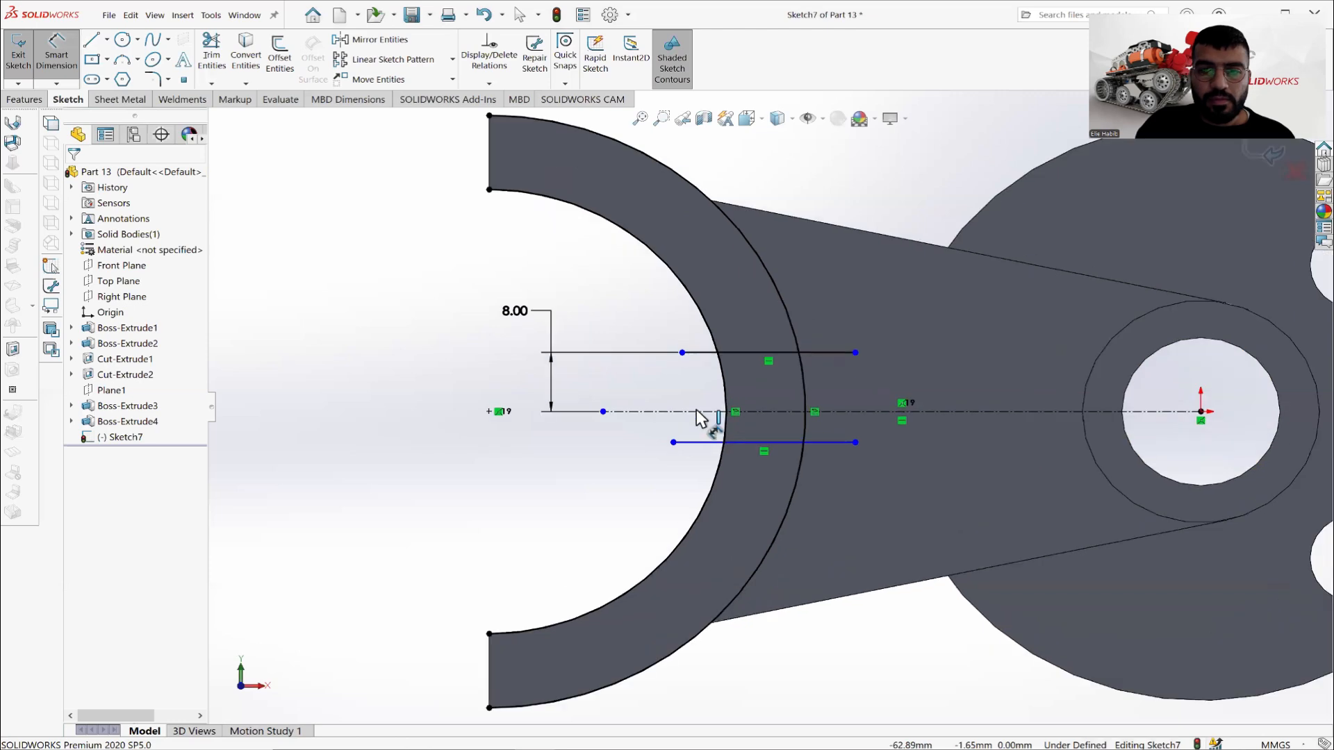
pyautogui.click(700, 416)
pyautogui.click(703, 443)
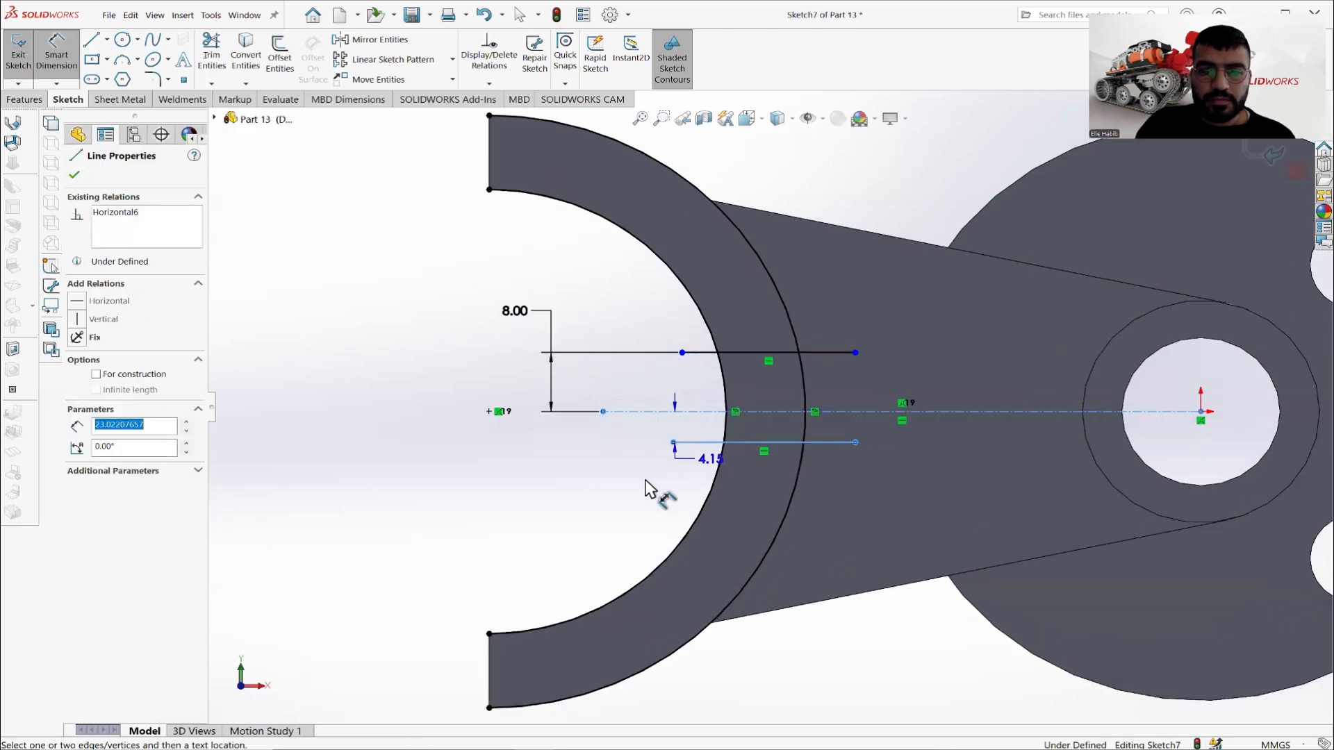
pyautogui.click(617, 508)
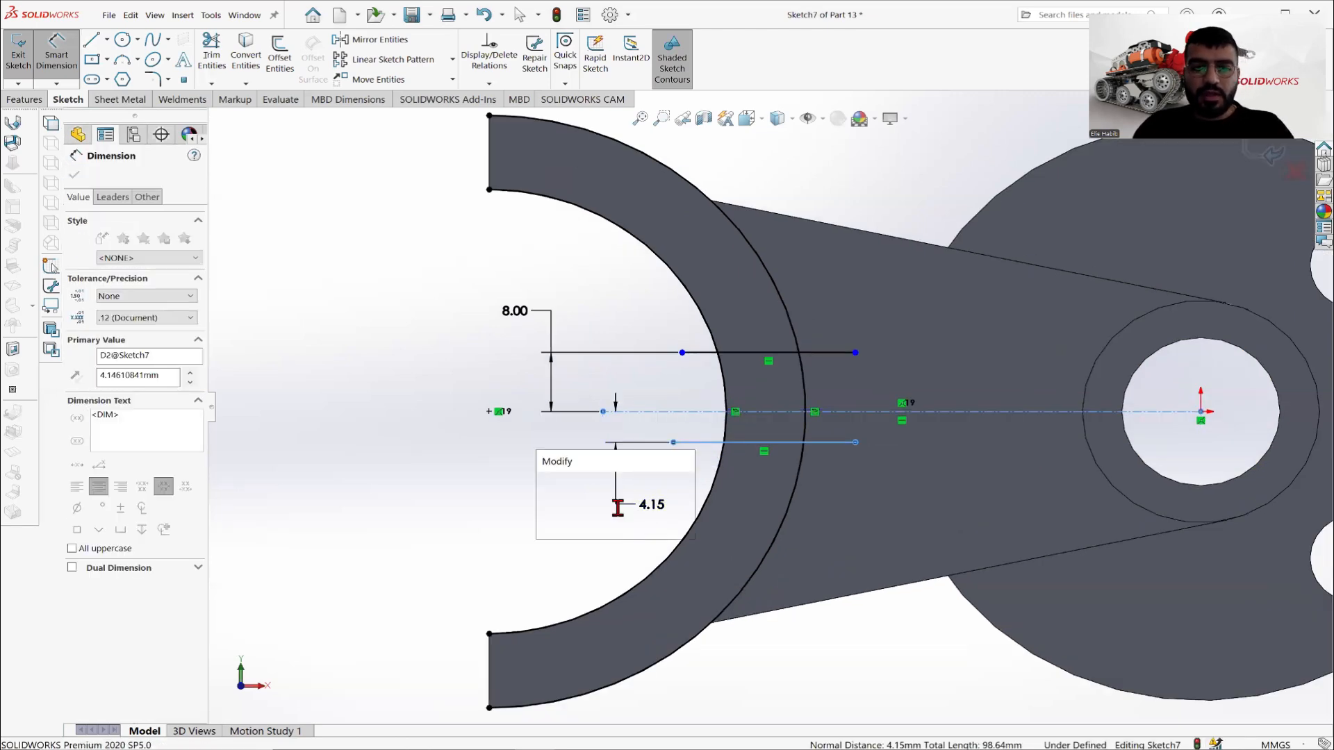
pyautogui.press('Return')
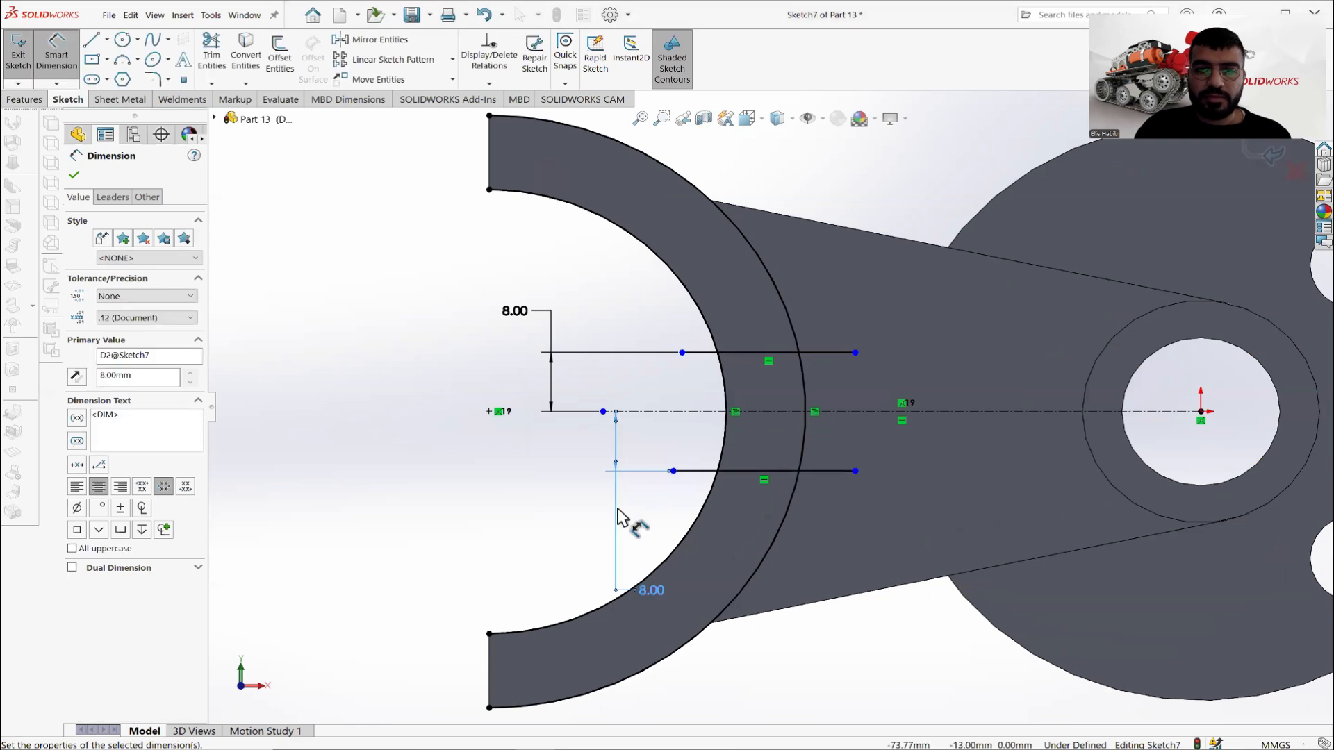
pyautogui.click(74, 179)
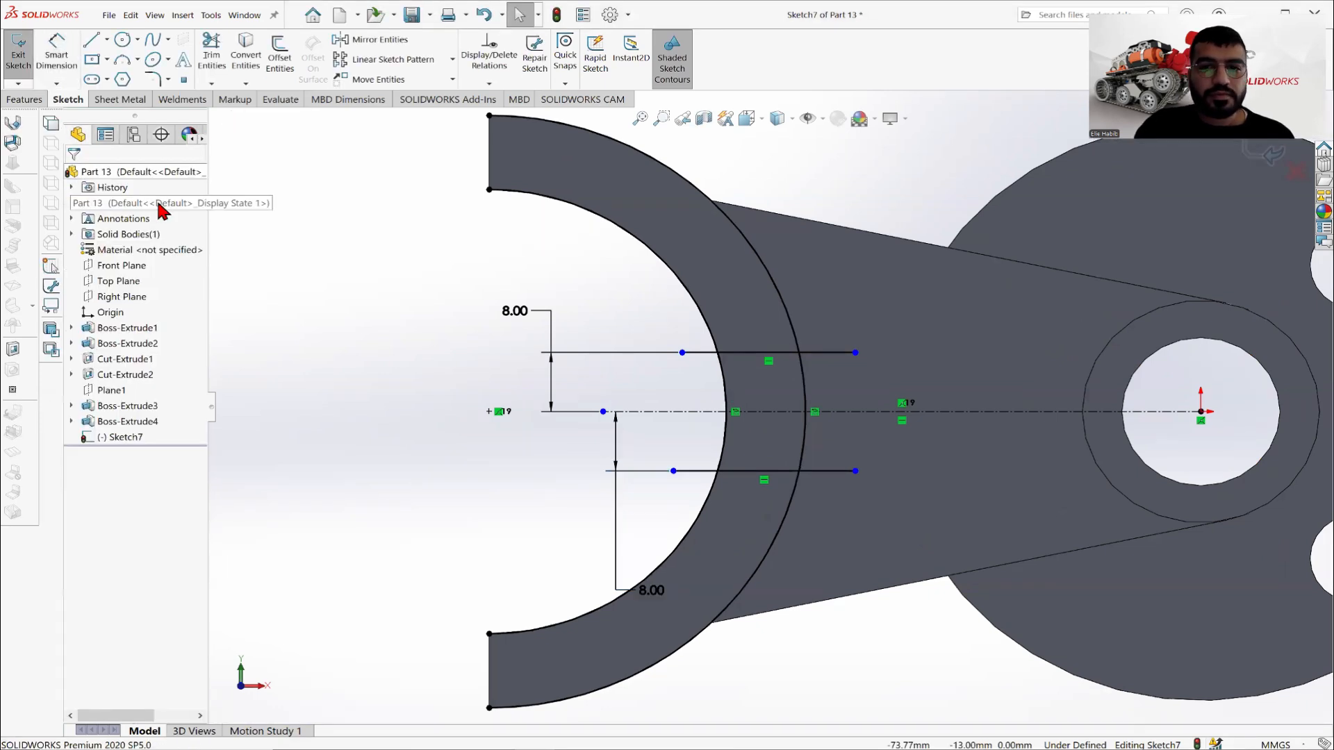
# Trim the excess lines, arcs and centerline end so only the closed notch profile across the ring's wall remains.
pyautogui.scroll(2, 621, 278)
pyautogui.click(215, 54)
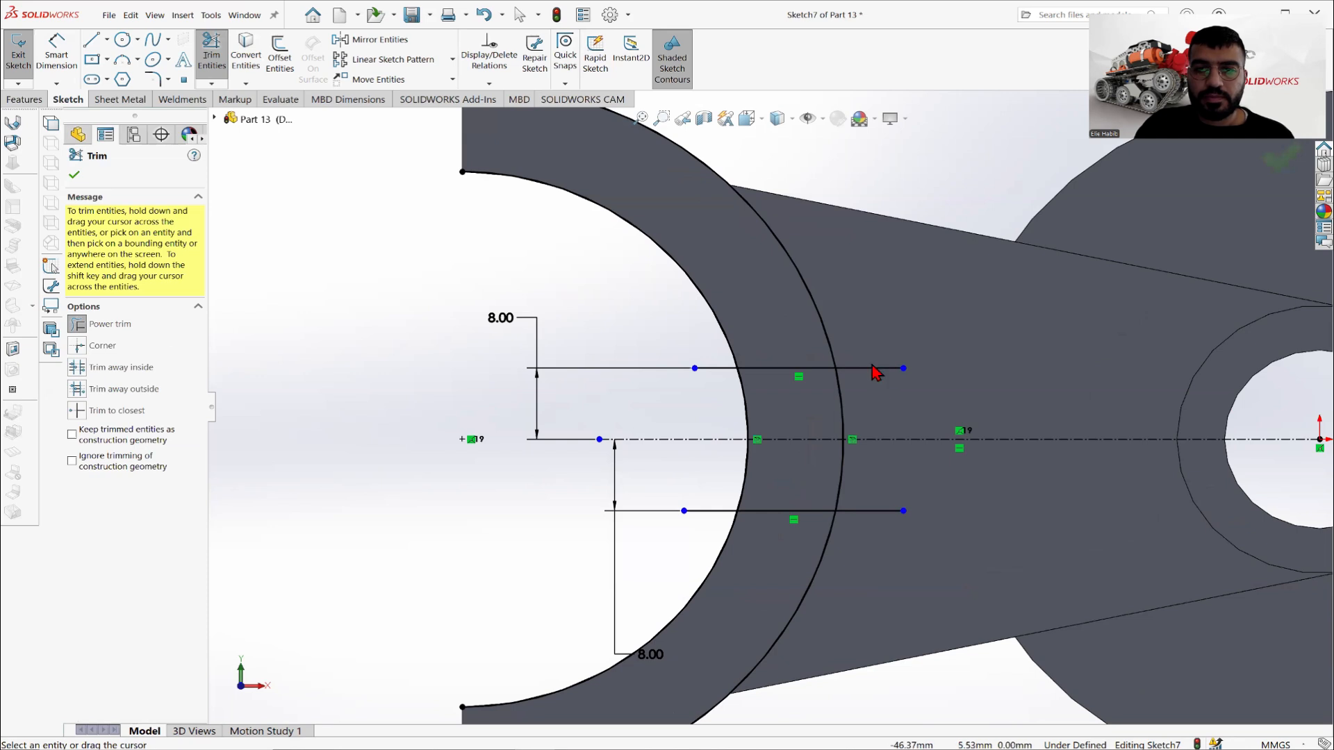
pyautogui.moveTo(876, 373)
pyautogui.mouseDown()
pyautogui.moveTo(881, 491)
pyautogui.moveTo(788, 575)
pyautogui.moveTo(709, 521)
pyautogui.moveTo(691, 485)
pyautogui.moveTo(694, 396)
pyautogui.moveTo(729, 298)
pyautogui.moveTo(782, 261)
pyautogui.moveTo(884, 300)
pyautogui.moveTo(892, 321)
pyautogui.mouseUp()
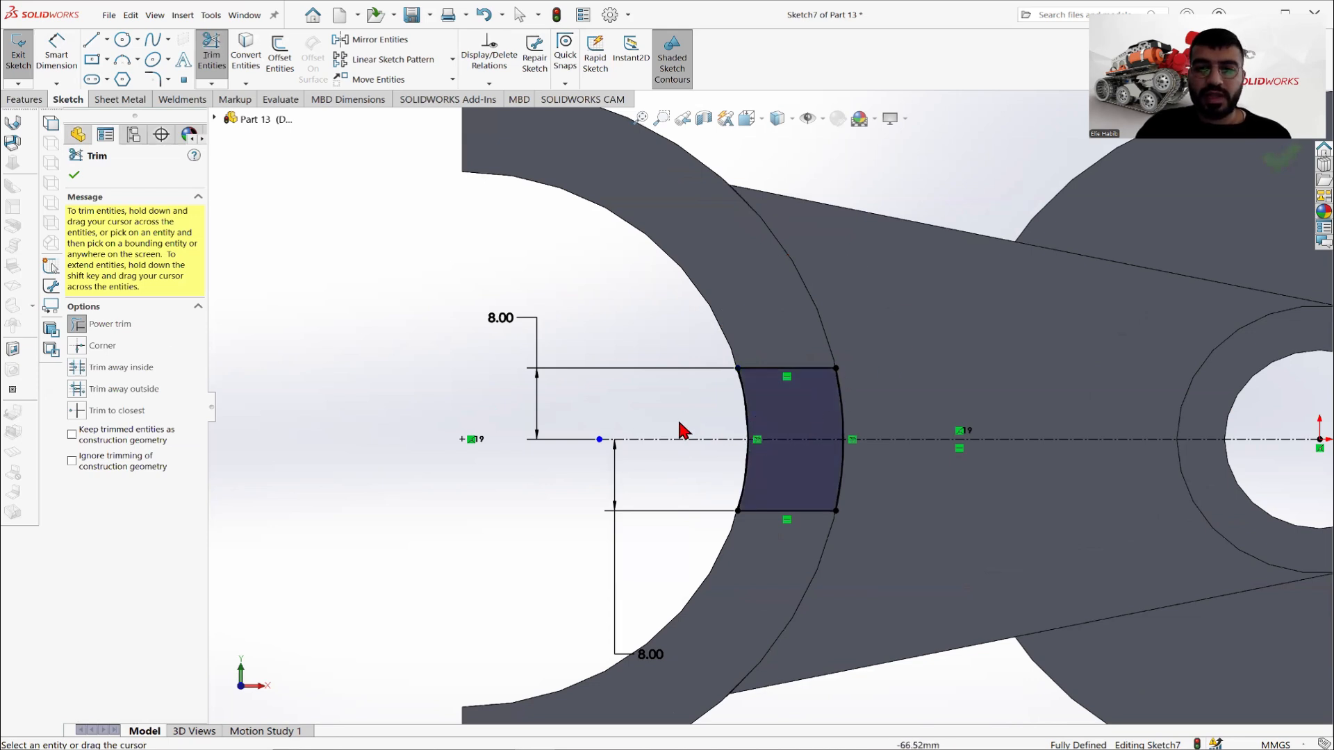
pyautogui.moveTo(682, 429); pyautogui.dragTo(683, 475)
pyautogui.scroll(2, 768, 417)
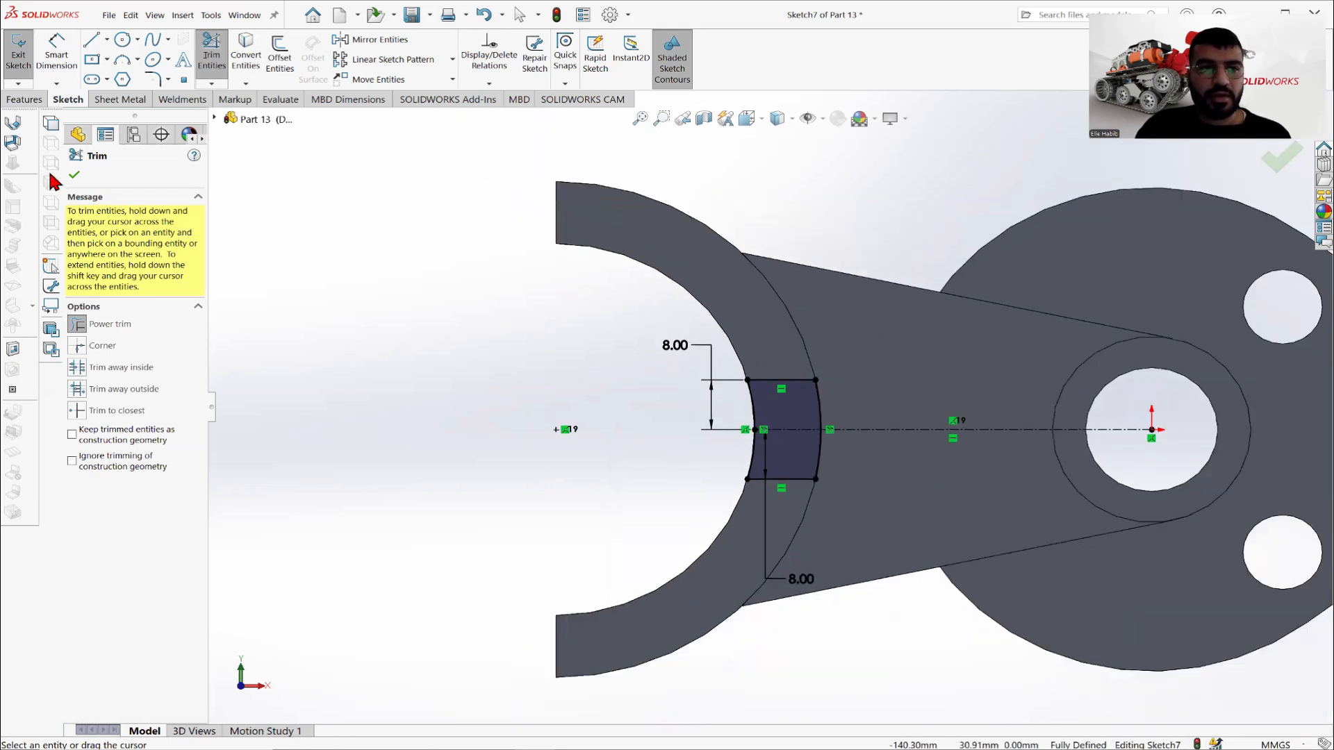
pyautogui.click(75, 174)
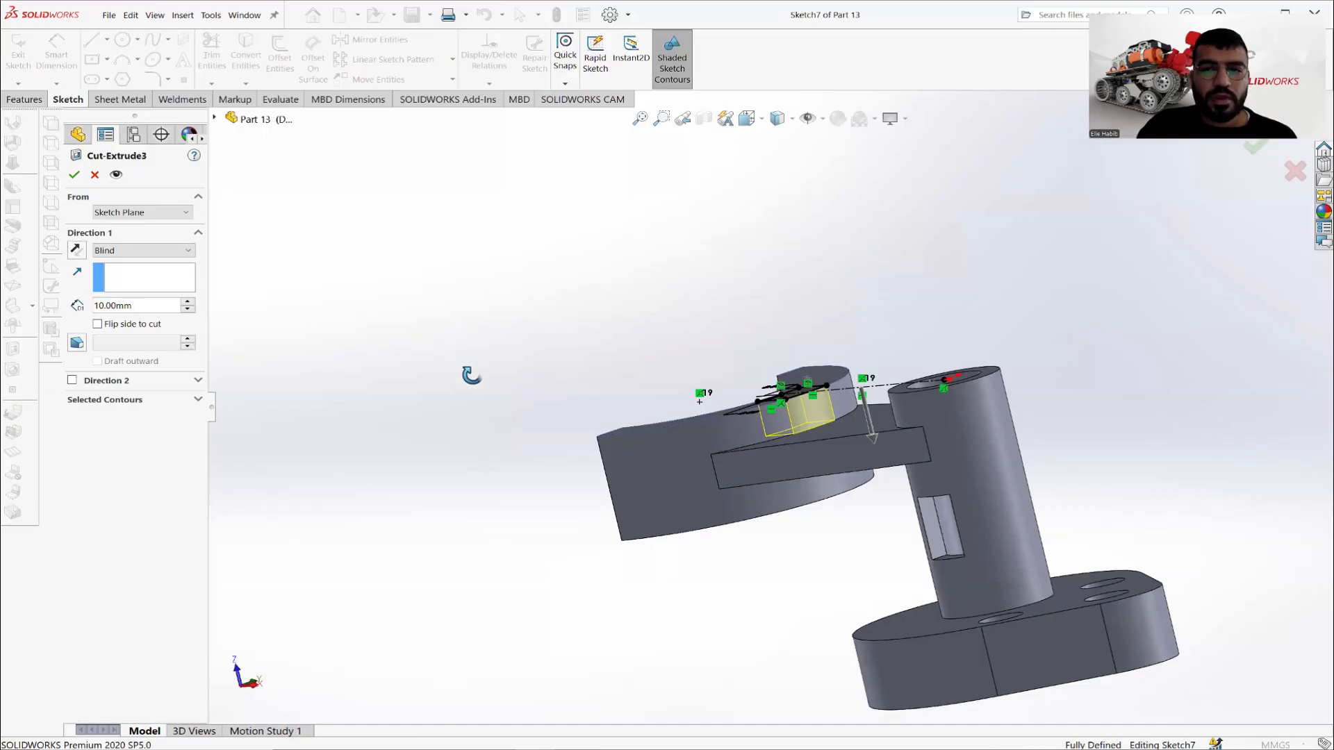
# Check the notch depth in the reference drawing and cut the notch profile 6 mm deep into the half ring's top face.
pyautogui.scroll(-3, 852, 342)
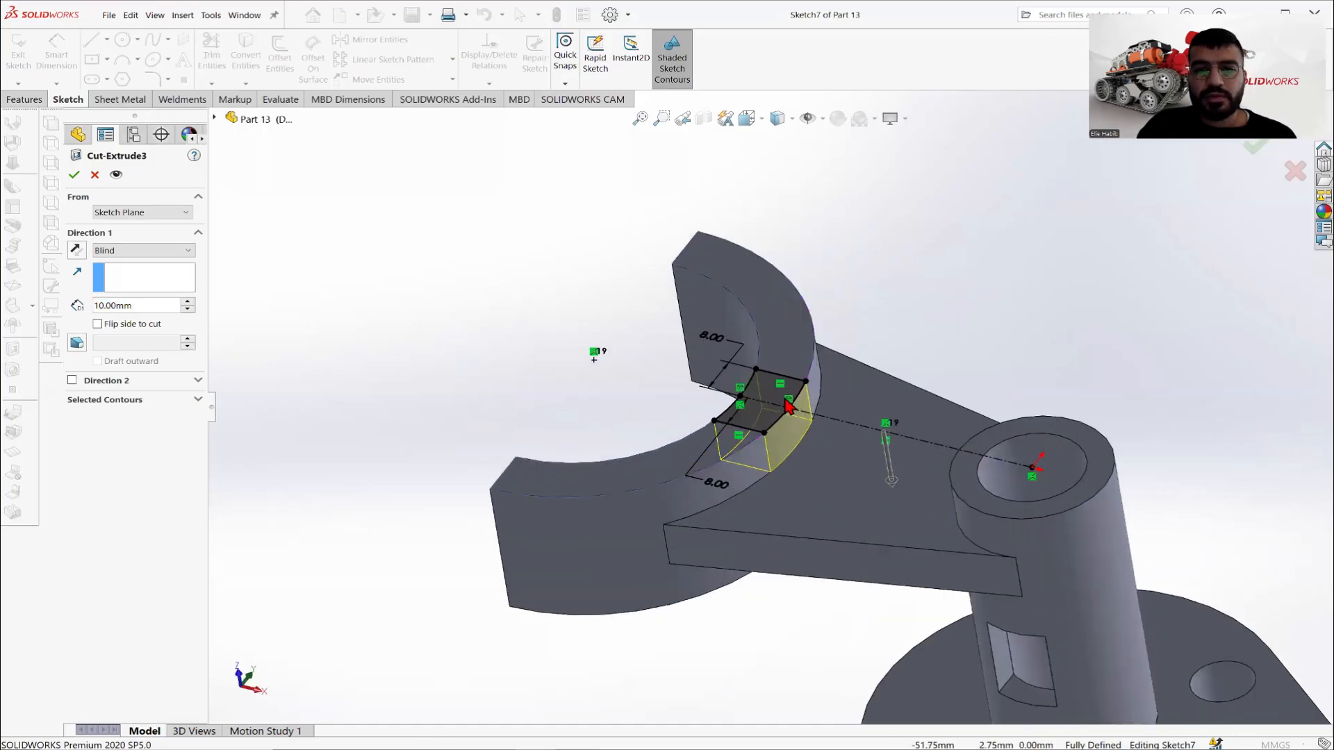
pyautogui.moveTo(556, 359); pyautogui.dragTo(548, 347, button='middle')
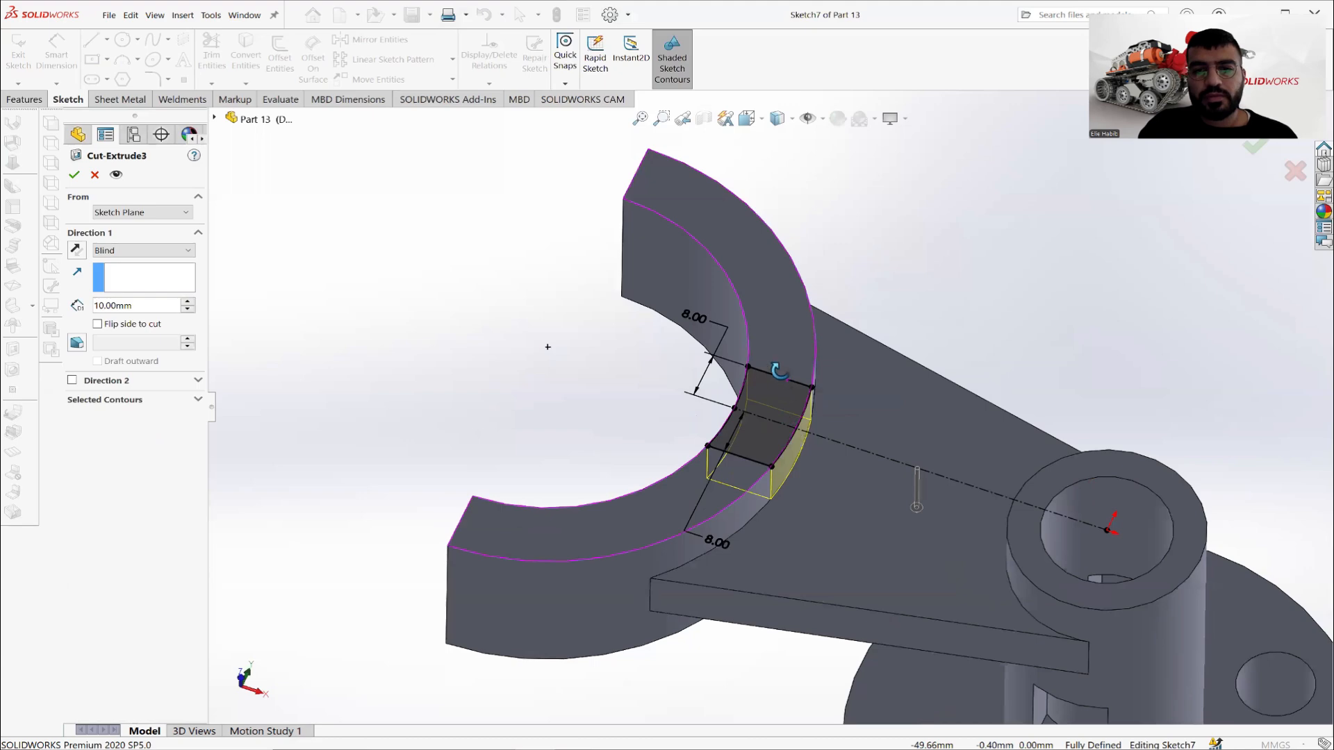
pyautogui.moveTo(780, 371); pyautogui.dragTo(789, 384, button='middle')
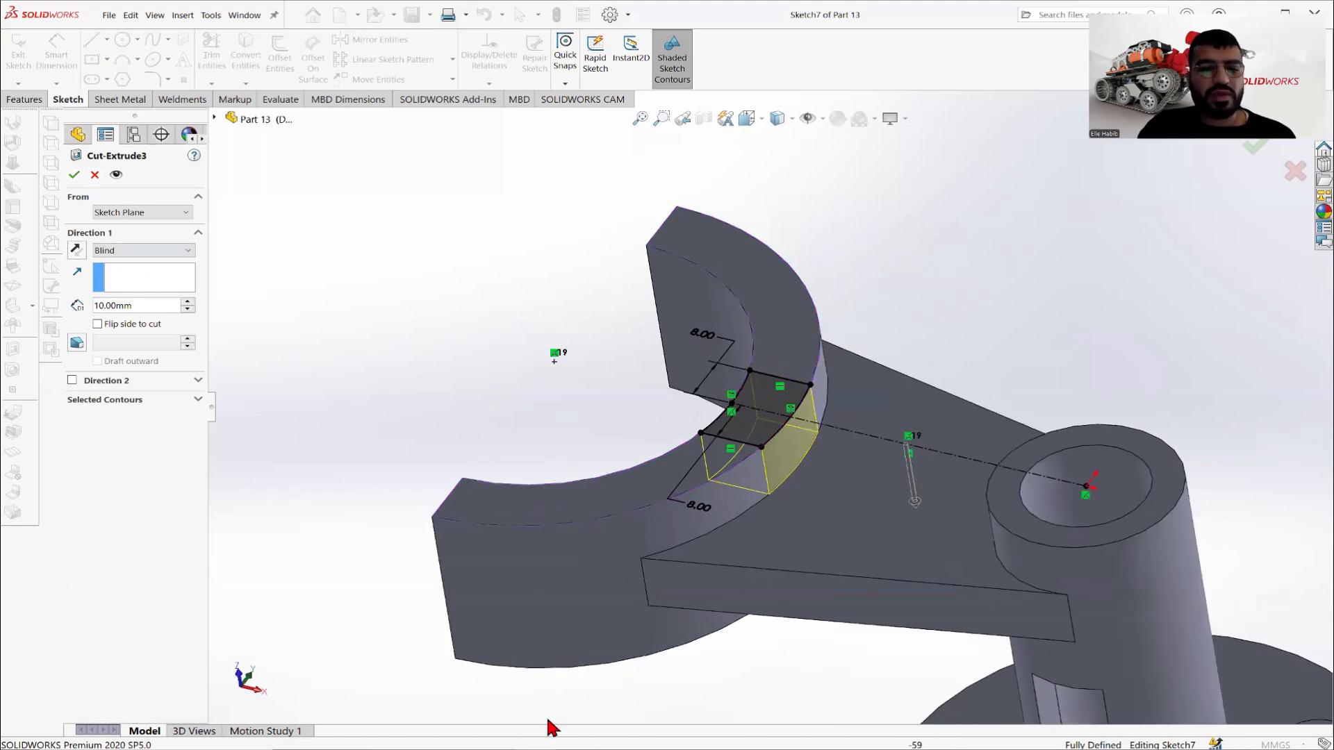
pyautogui.hotkey('alt', 'Tab')
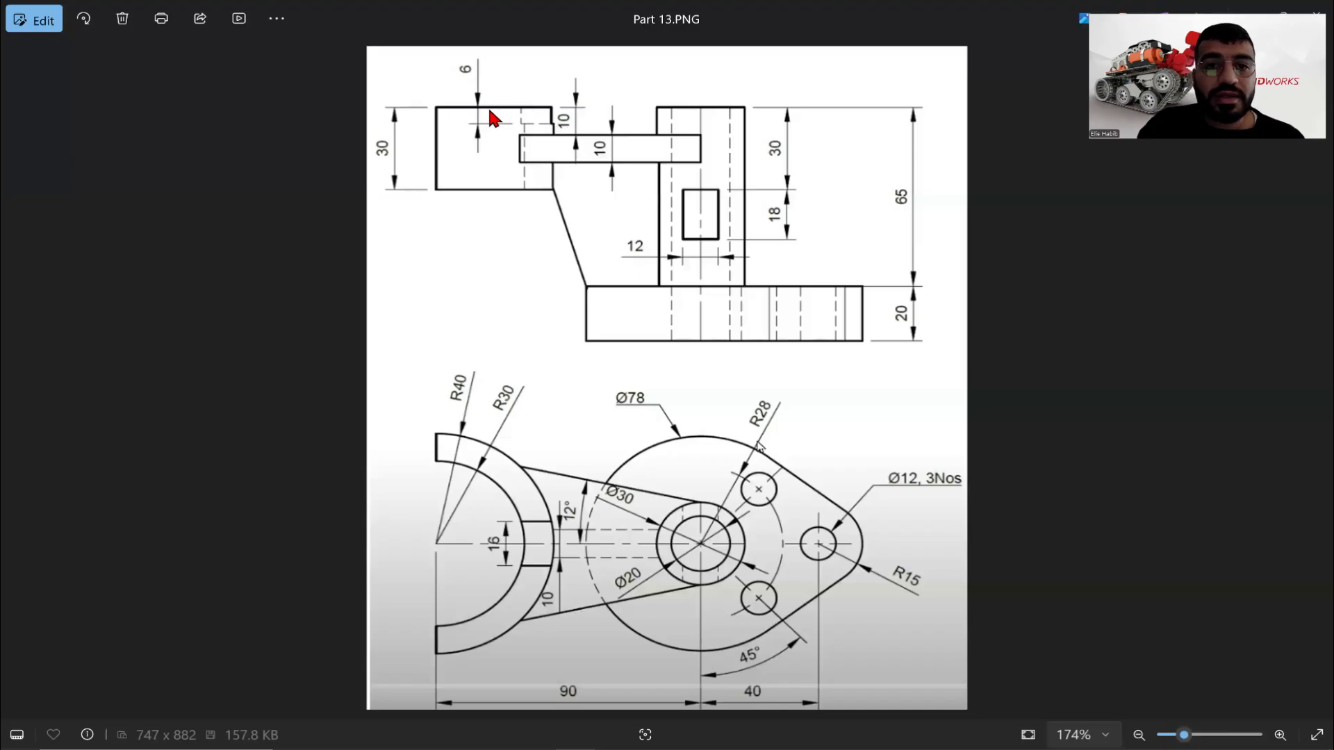
pyautogui.hotkey('alt', 'Tab')
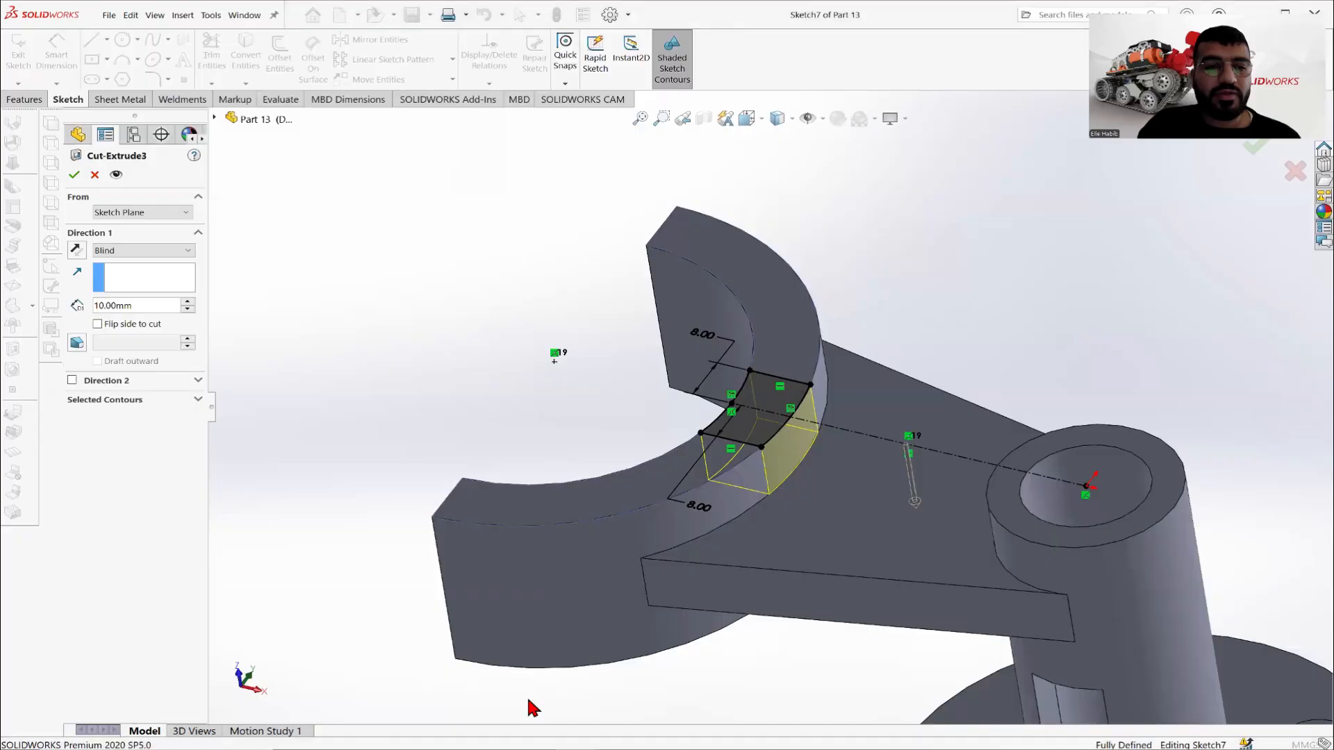
pyautogui.moveTo(148, 306); pyautogui.dragTo(45, 311)
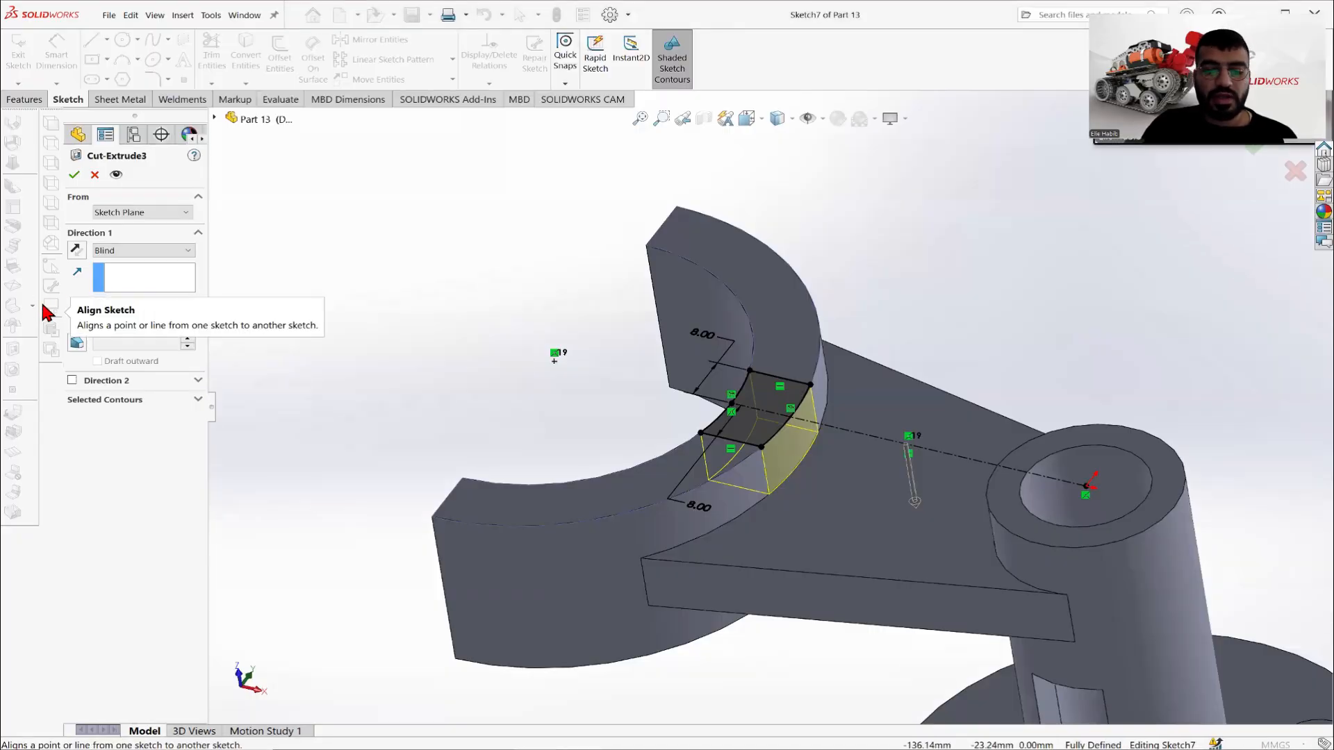
pyautogui.write('6.00mm')
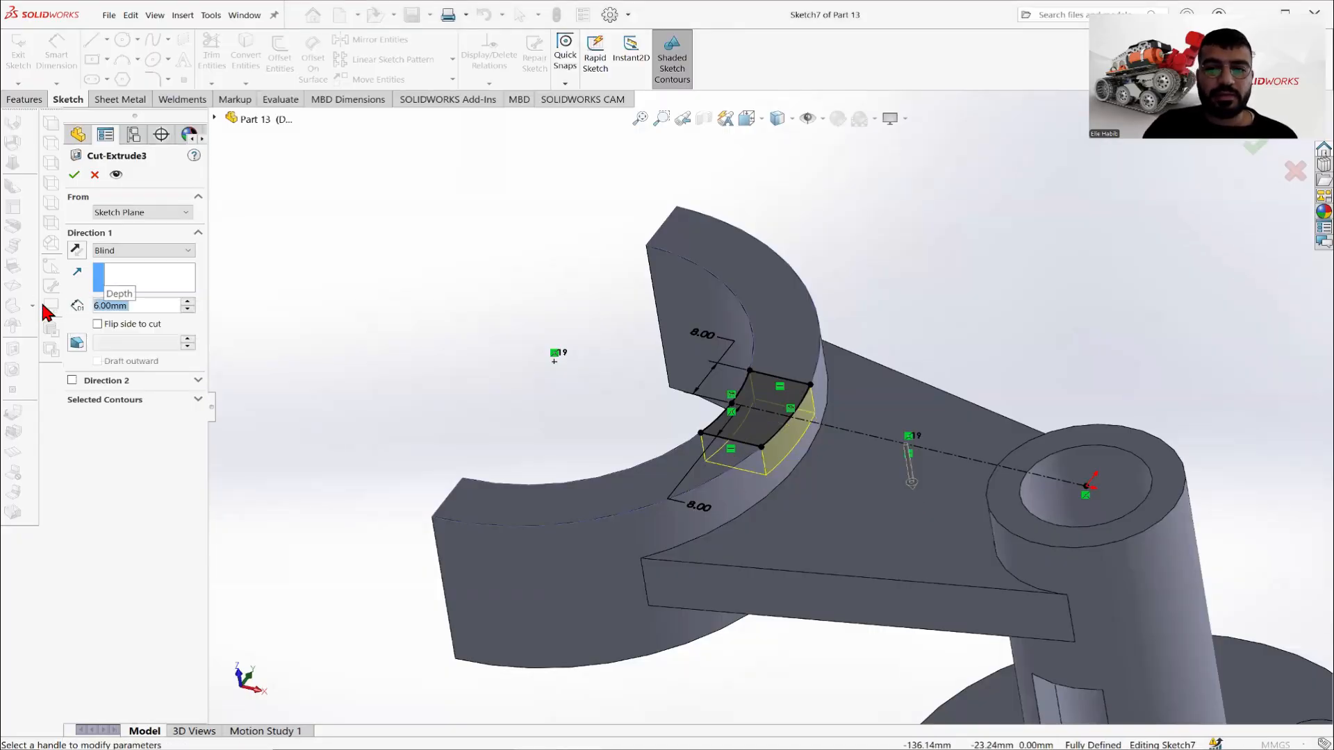
pyautogui.press('Return')
pyautogui.click(78, 175)
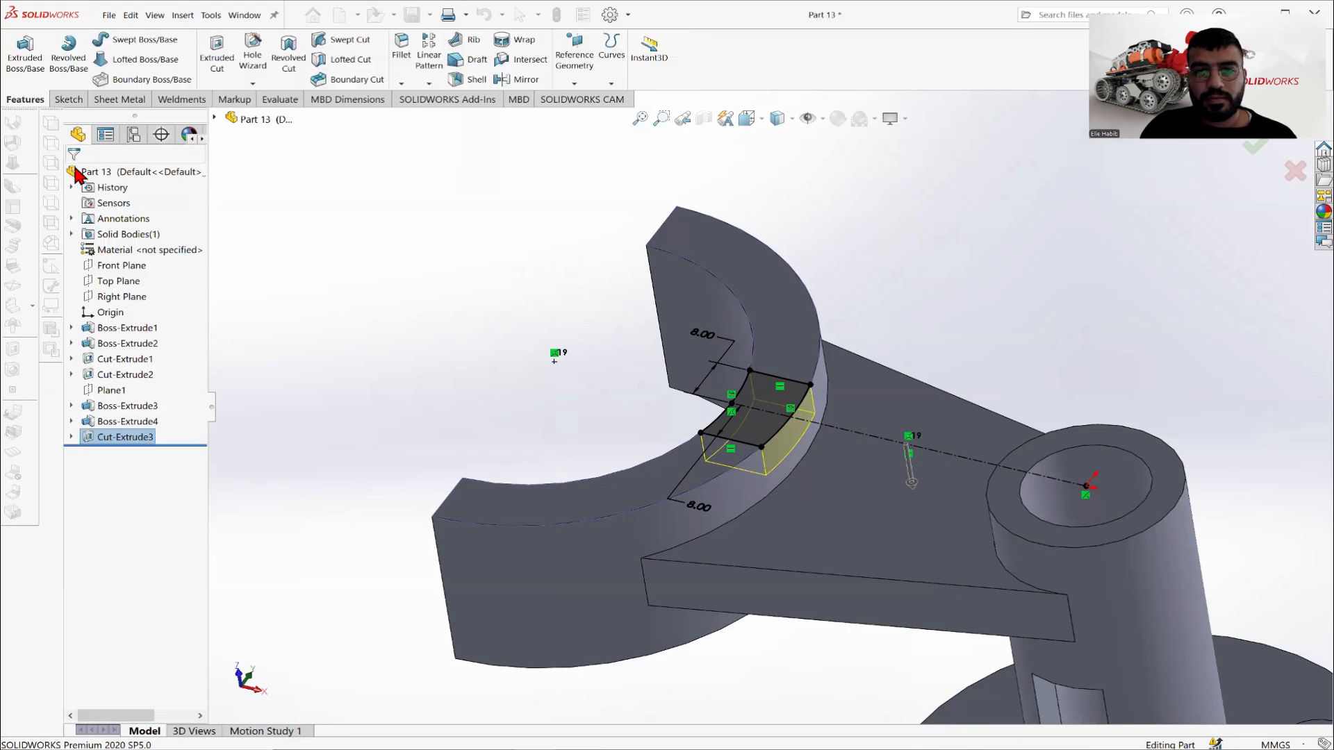
pyautogui.moveTo(859, 439)
pyautogui.mouseDown(button='middle')
pyautogui.moveTo(863, 400)
pyautogui.moveTo(867, 426)
pyautogui.mouseUp(button='middle')
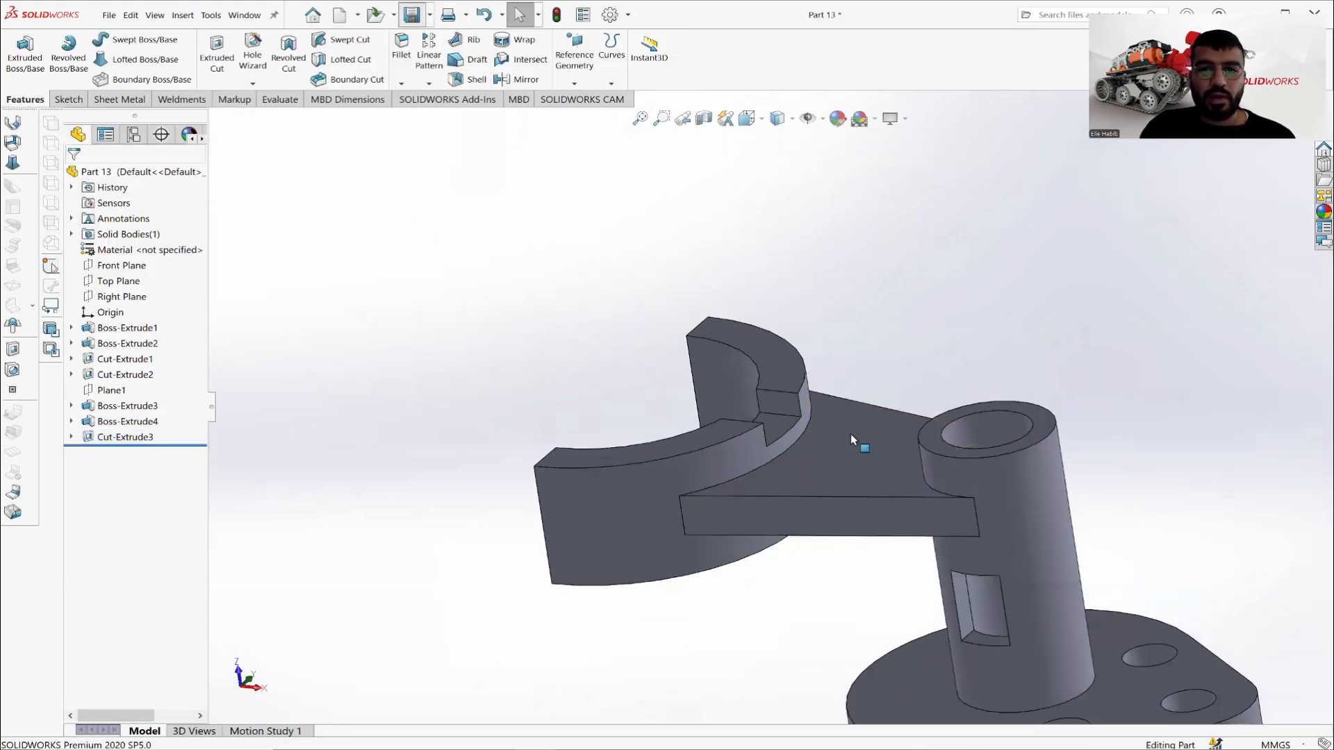
pyautogui.moveTo(841, 573); pyautogui.dragTo(672, 705, button='middle')
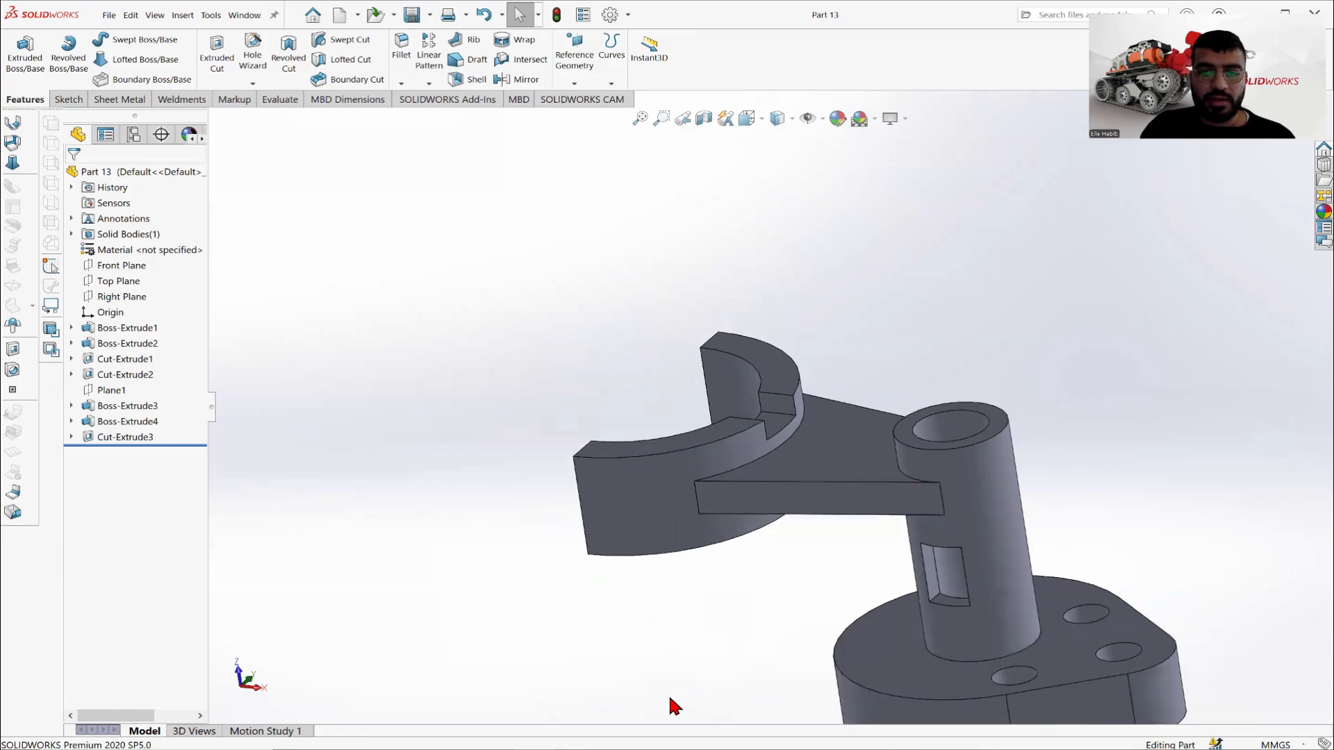
# Examine the sloped rib between the half ring and base in the reference drawing and preview the Top Plane against the model.
pyautogui.hotkey('alt', 'Tab')
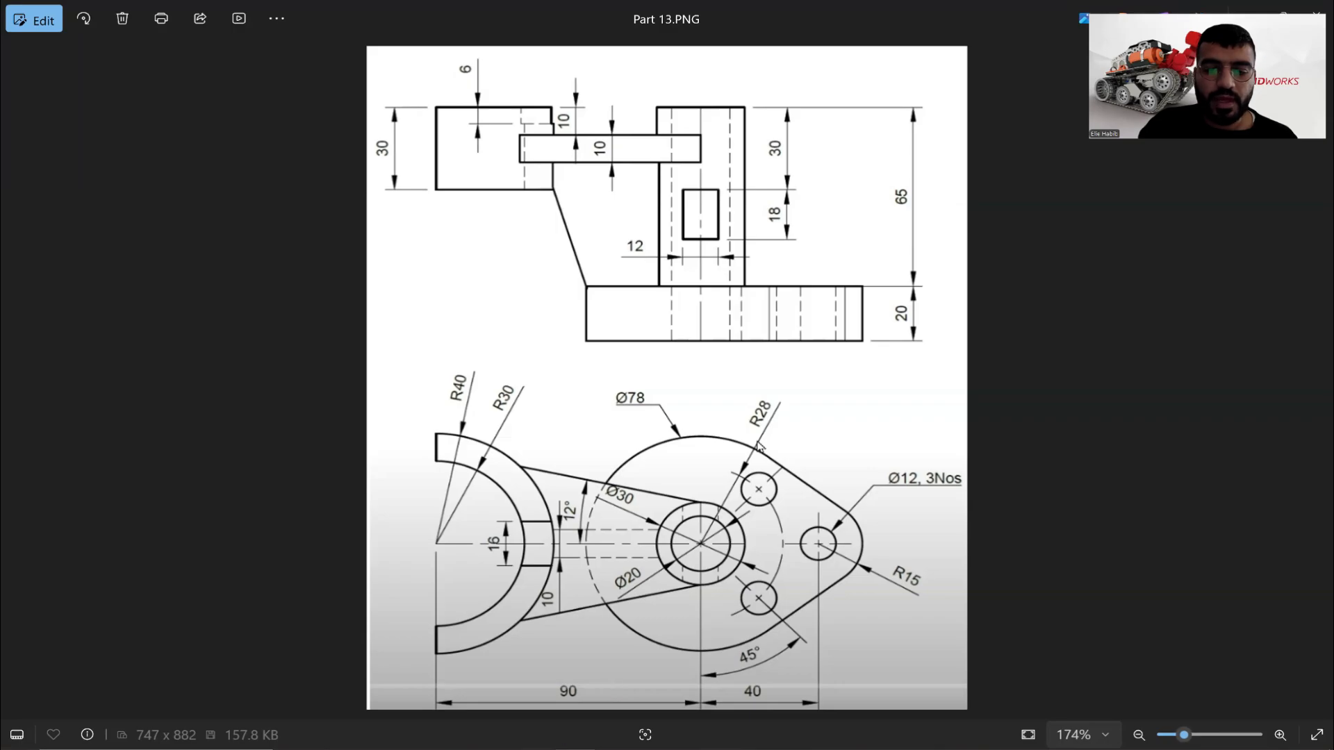
pyautogui.hotkey('alt', 'Tab')
pyautogui.scroll(3, 897, 465)
pyautogui.moveTo(933, 466); pyautogui.dragTo(951, 445, button='middle')
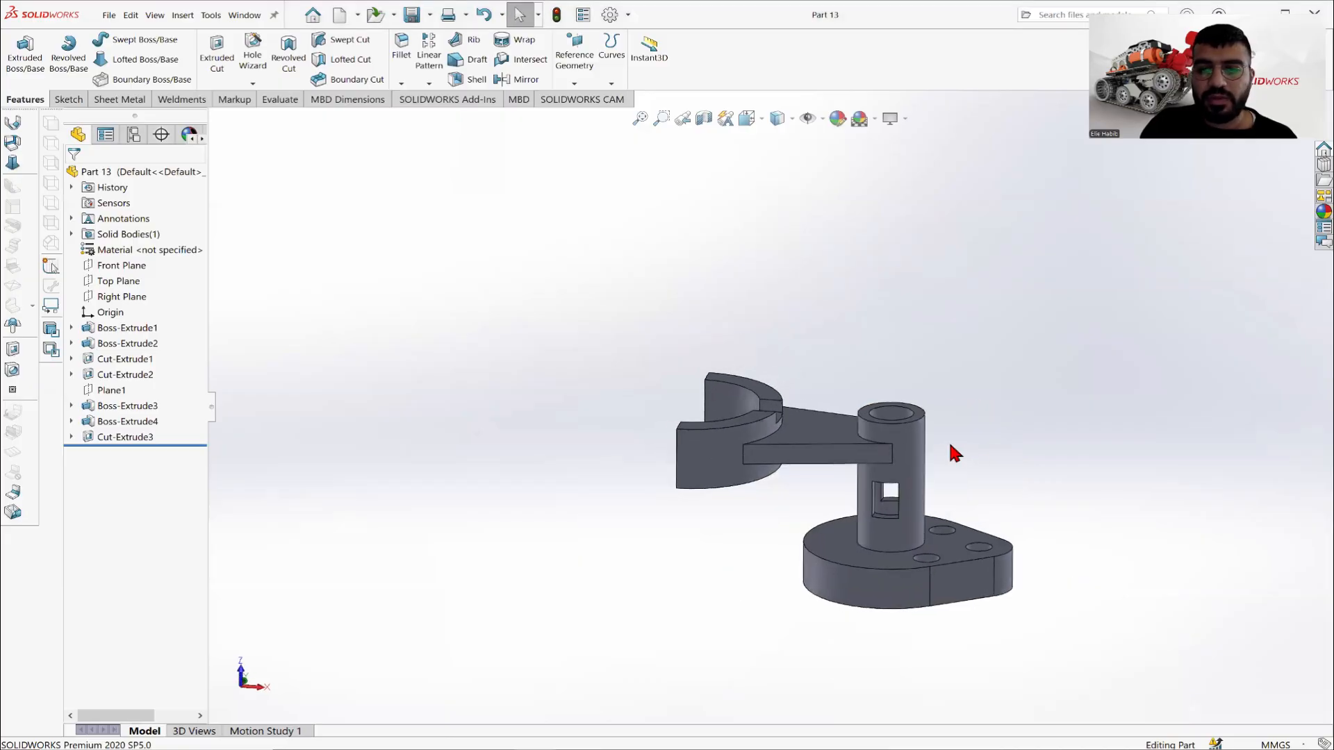
pyautogui.click(117, 281)
pyautogui.moveTo(982, 492); pyautogui.dragTo(752, 569, button='middle')
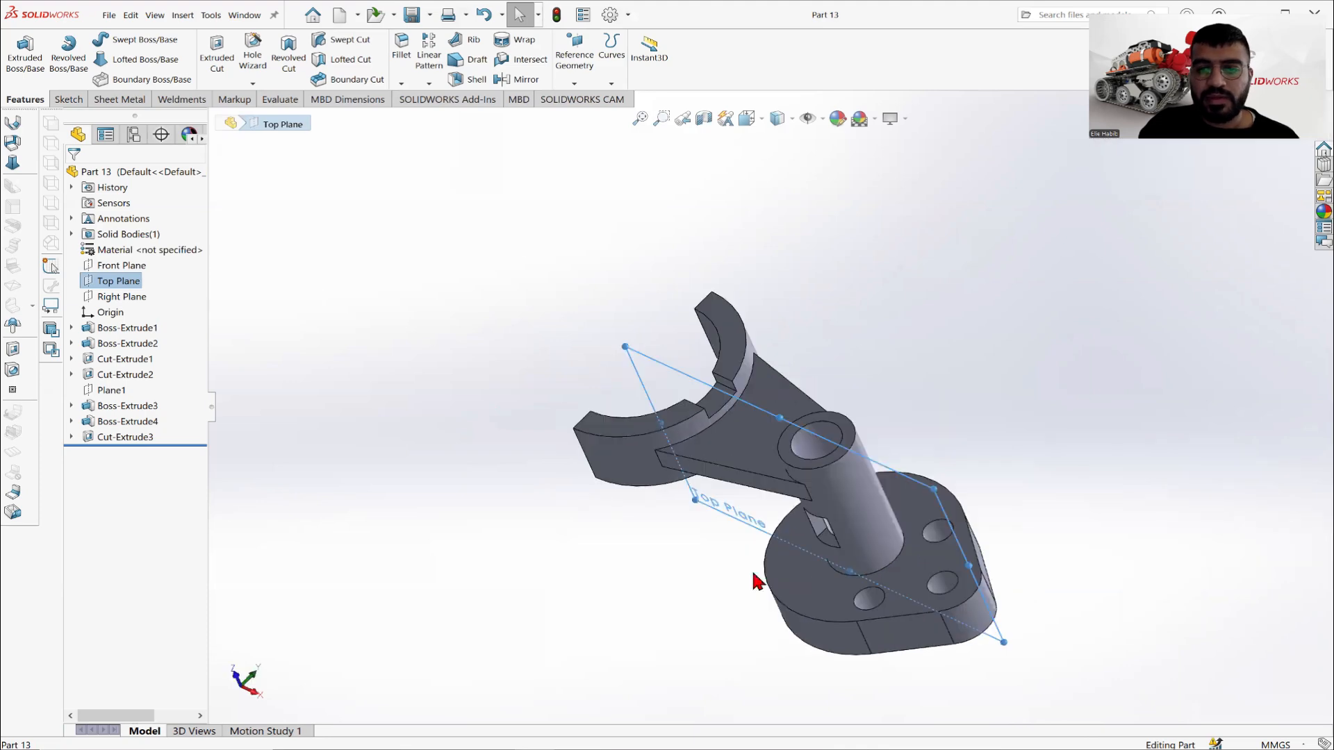
pyautogui.moveTo(925, 474); pyautogui.dragTo(957, 446, button='middle')
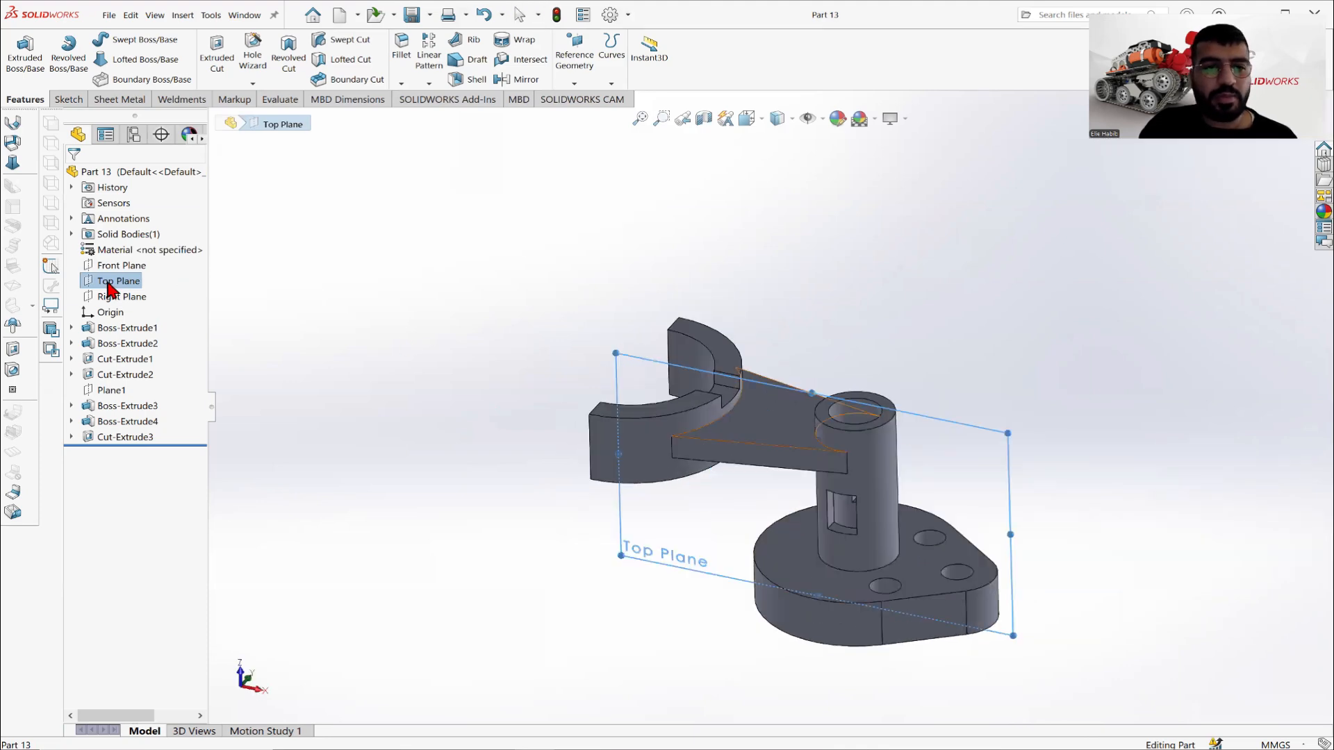
pyautogui.moveTo(820, 453); pyautogui.dragTo(792, 479, button='middle')
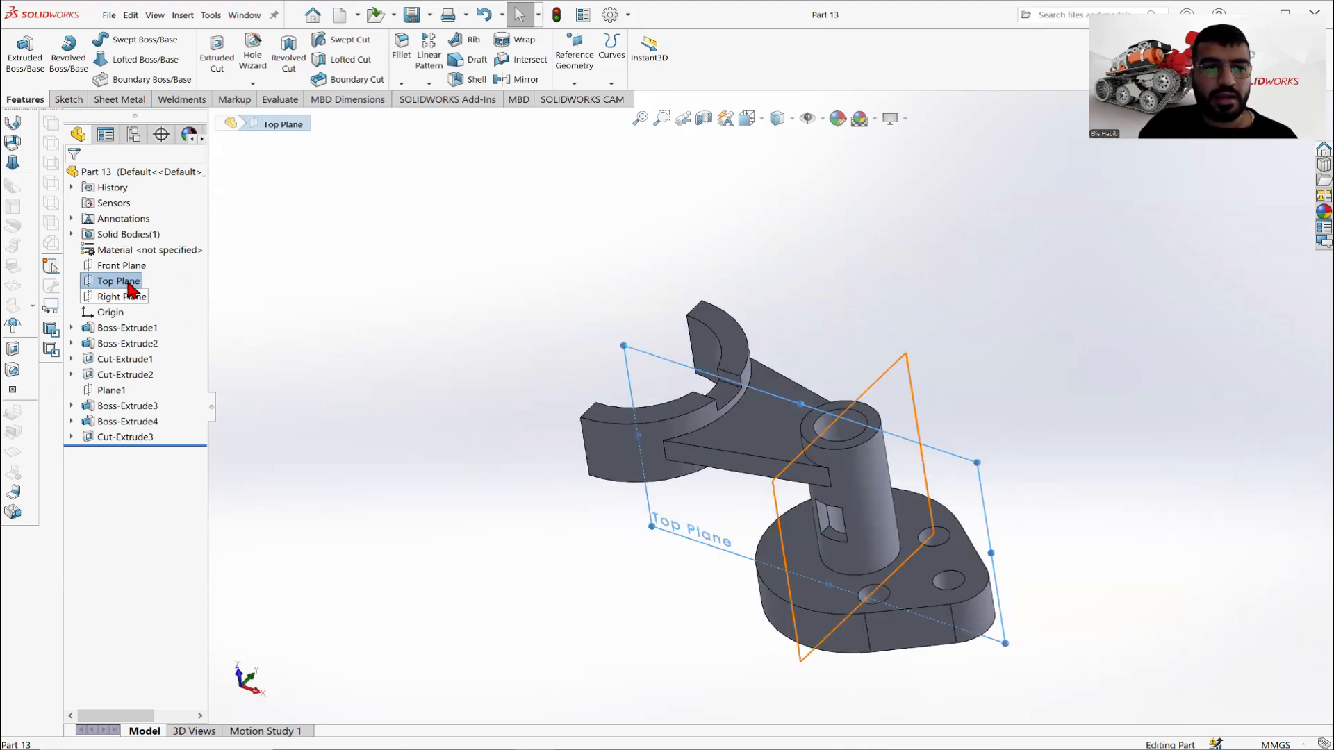
# Orient the view normal to the Top Plane with the base underneath and start a sketch on that plane.
pyautogui.rightClick(128, 285)
pyautogui.click(206, 274)
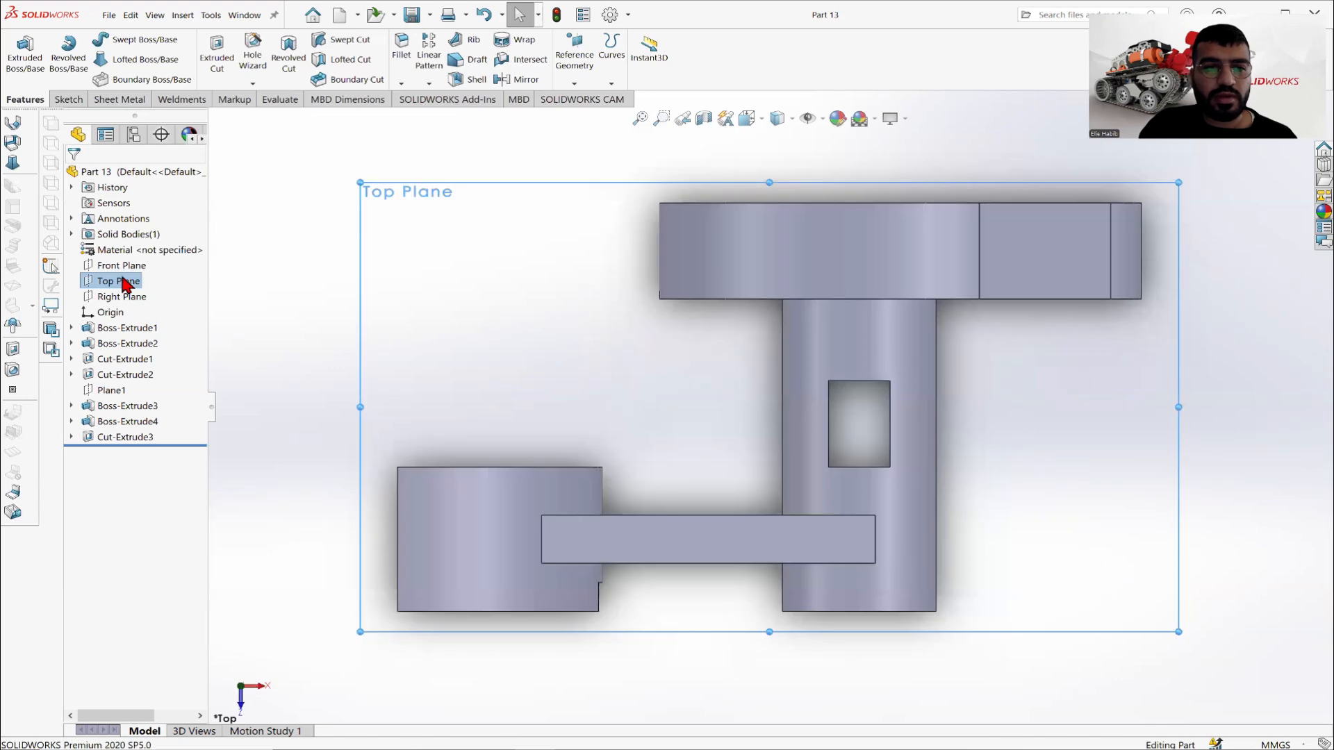
pyautogui.rightClick(125, 285)
pyautogui.click(200, 274)
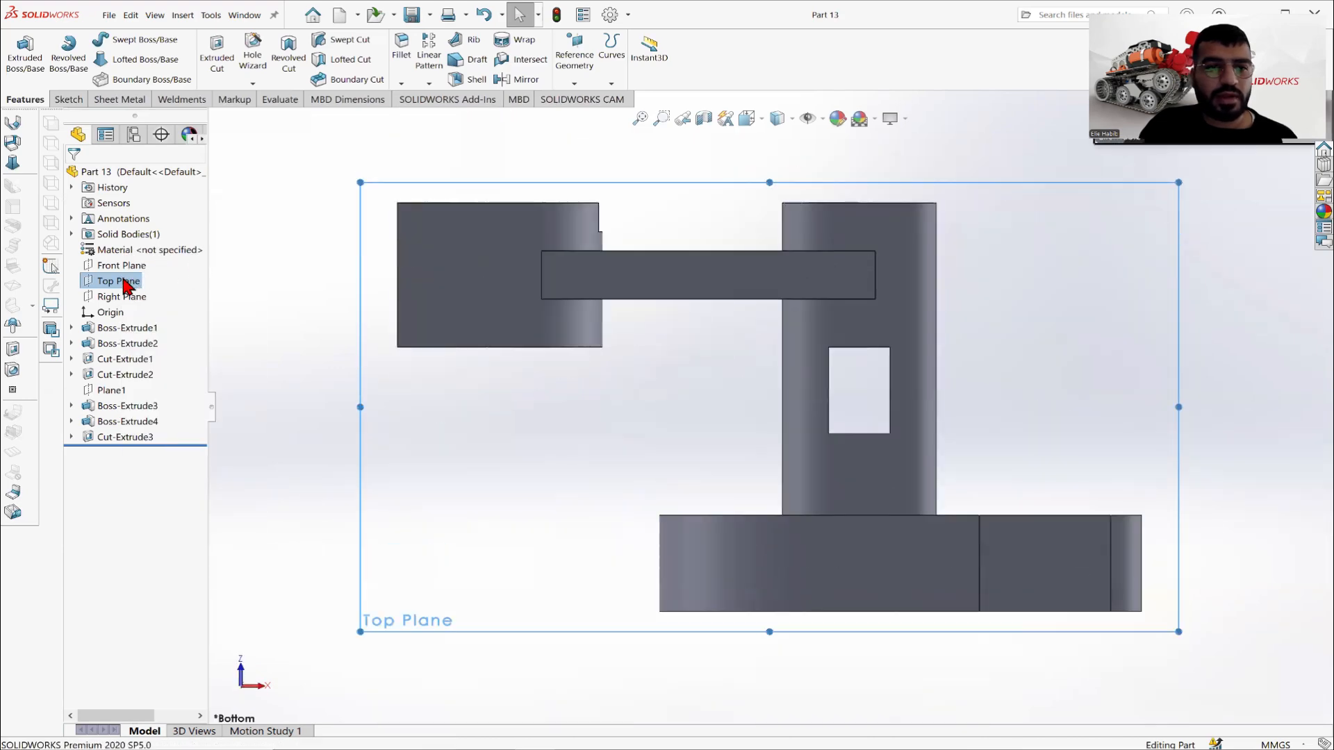
pyautogui.rightClick(125, 285)
pyautogui.press('Escape')
pyautogui.click(76, 100)
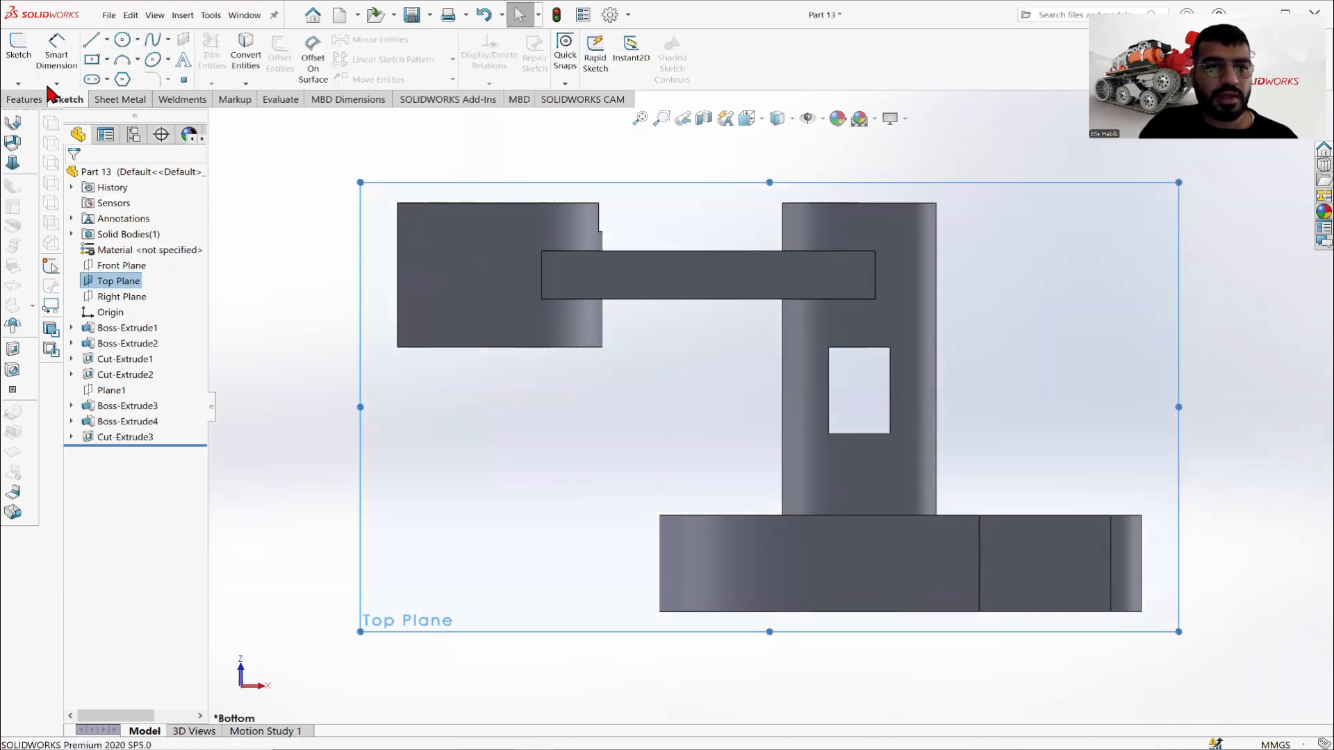
pyautogui.click(18, 50)
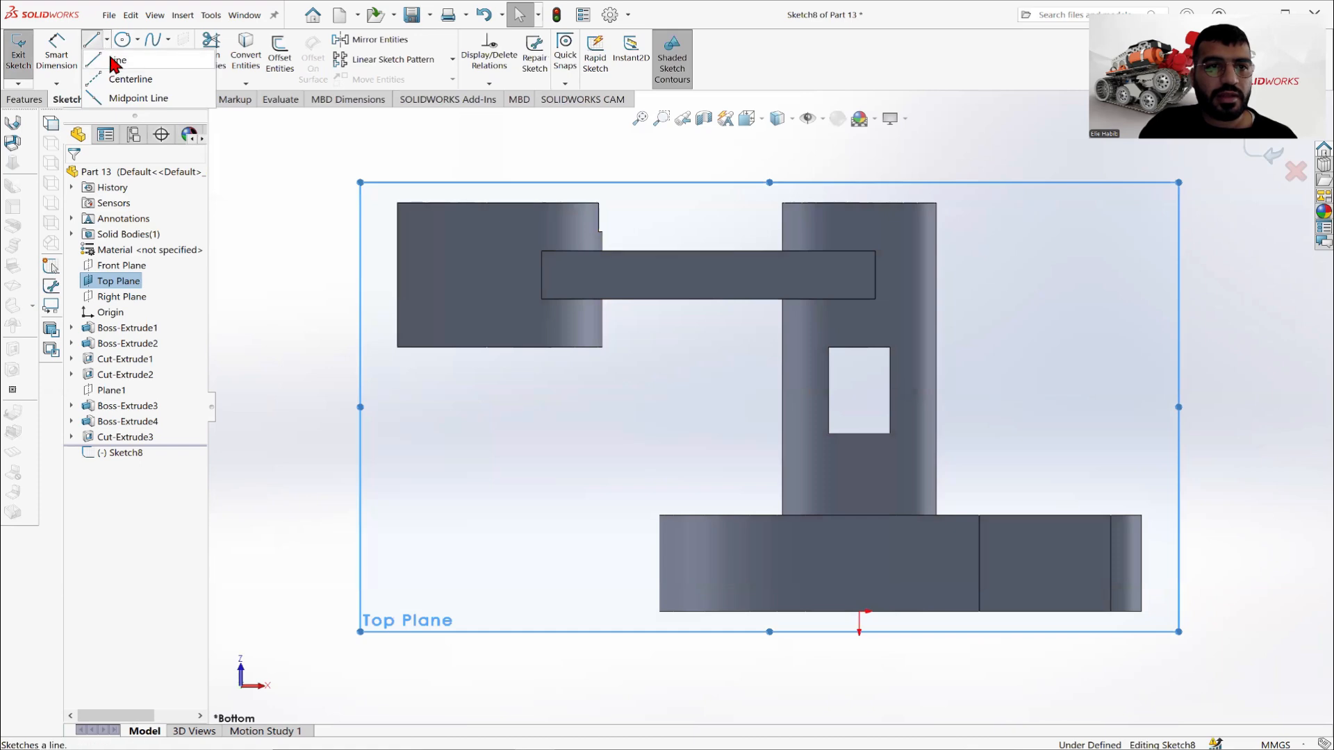
# Draw a sloped line from the ring's lower corner to the base's upper corner, continuing horizontally along the base's top past the cylinder's side edge.
pyautogui.click(115, 60)
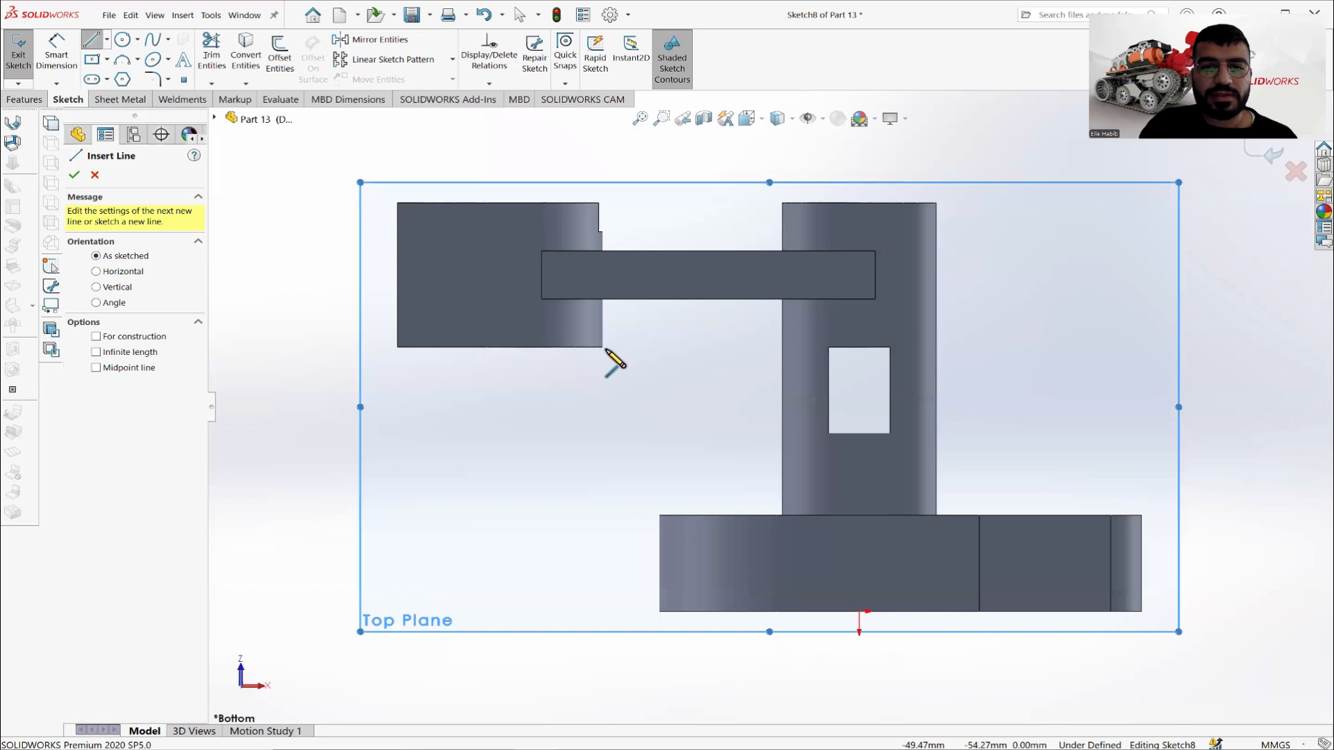
pyautogui.click(602, 347)
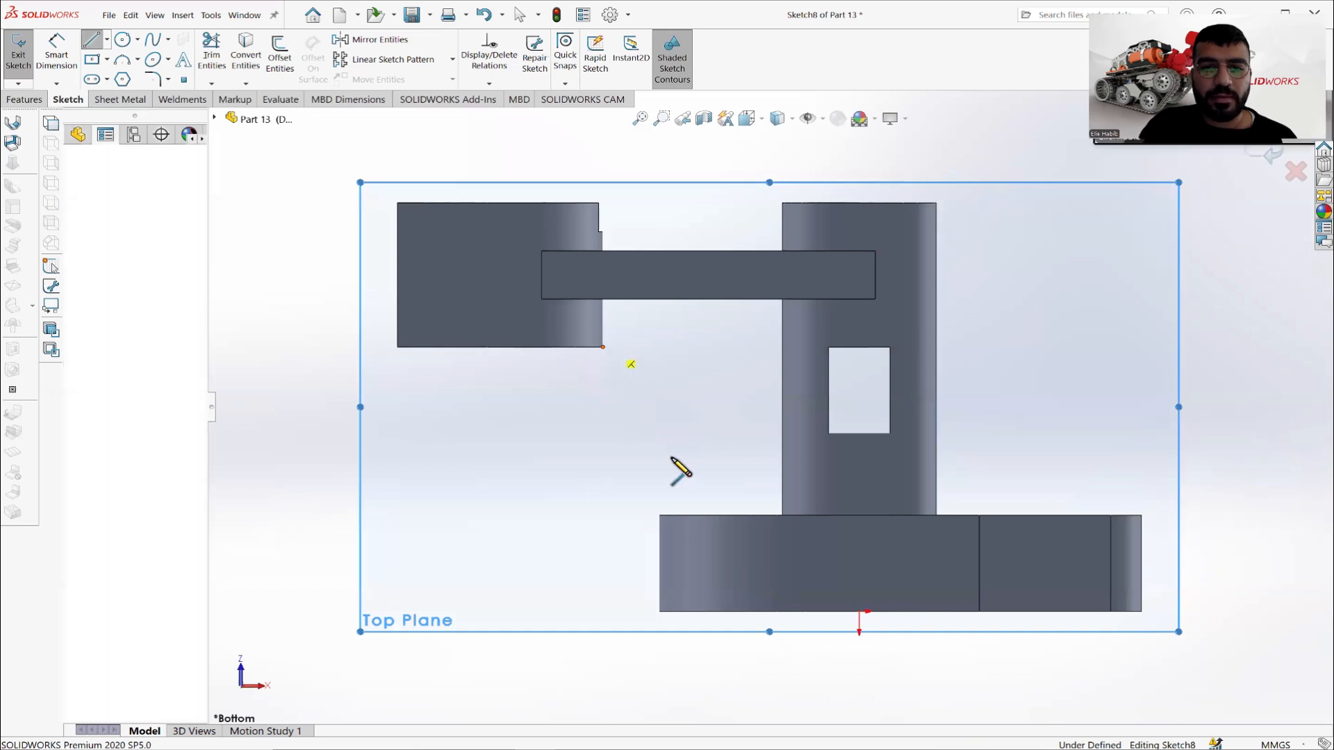
pyautogui.click(661, 516)
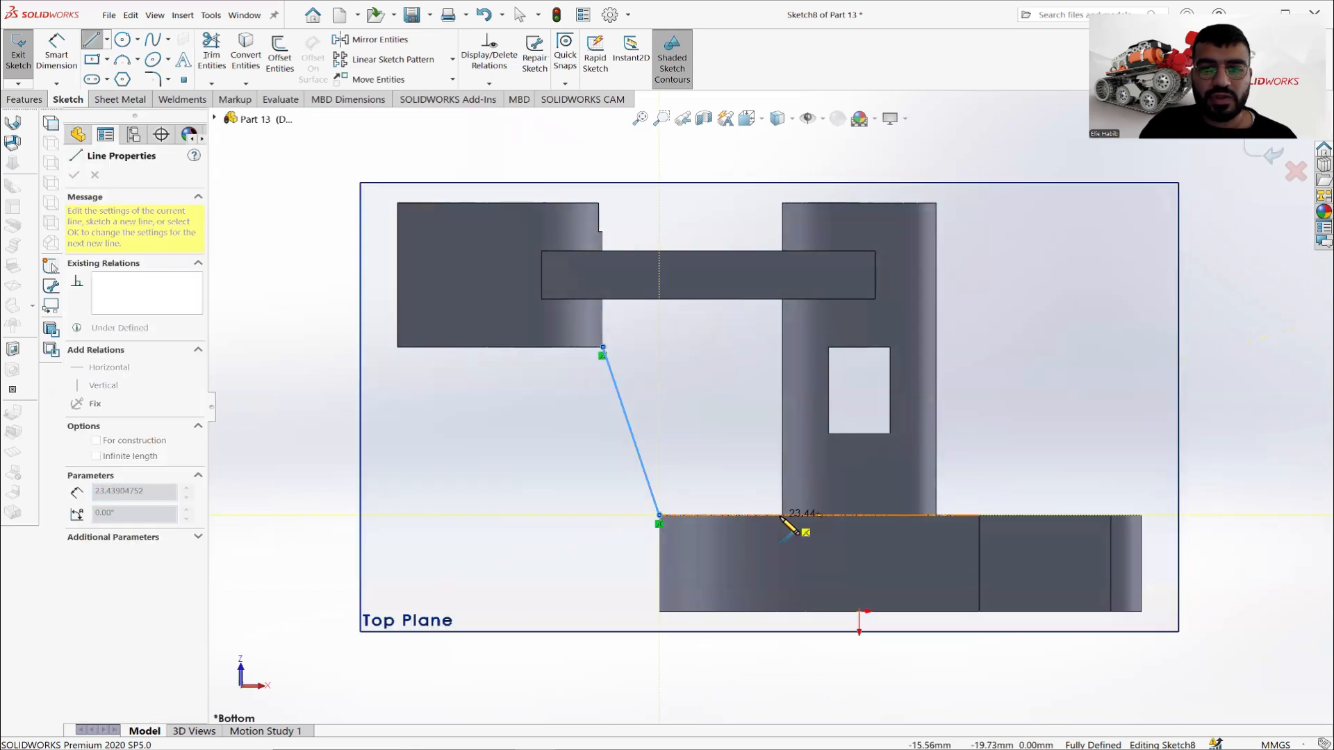
pyautogui.scroll(-3, 787, 519)
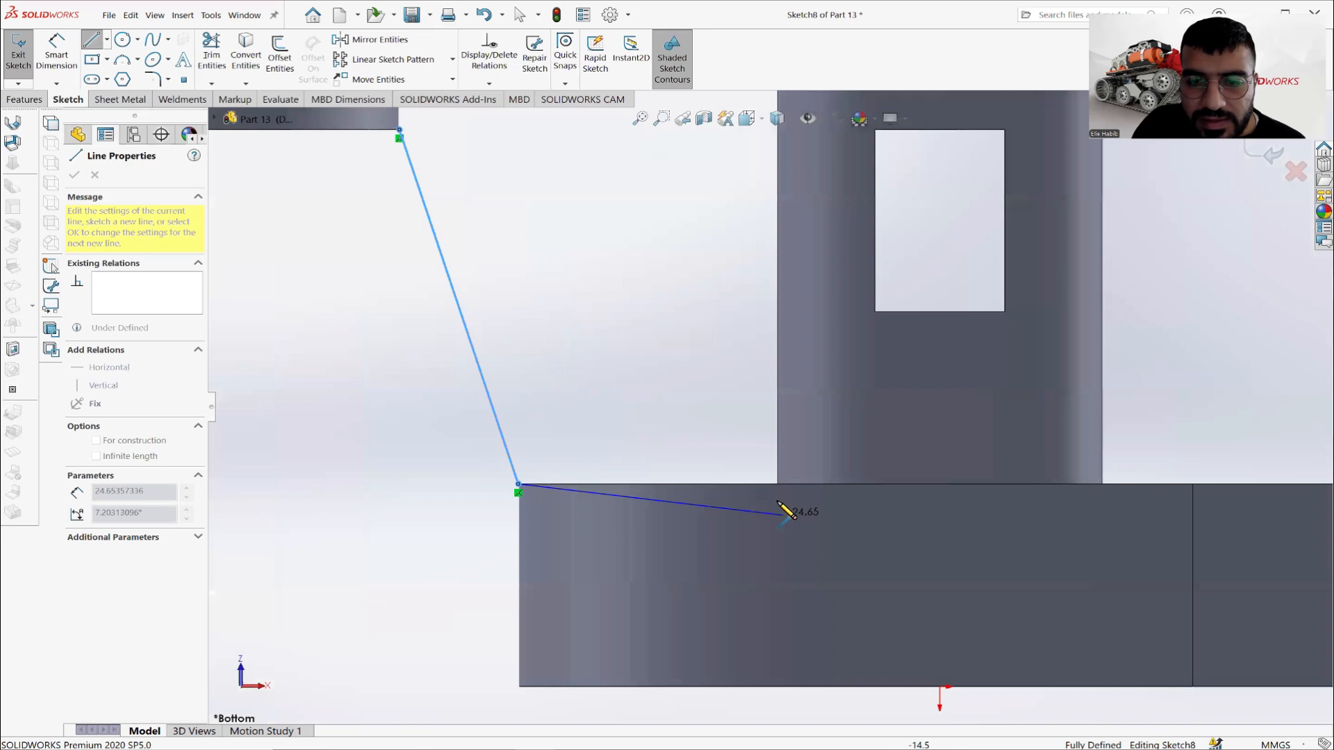
pyautogui.click(821, 485)
pyautogui.rightClick(716, 395)
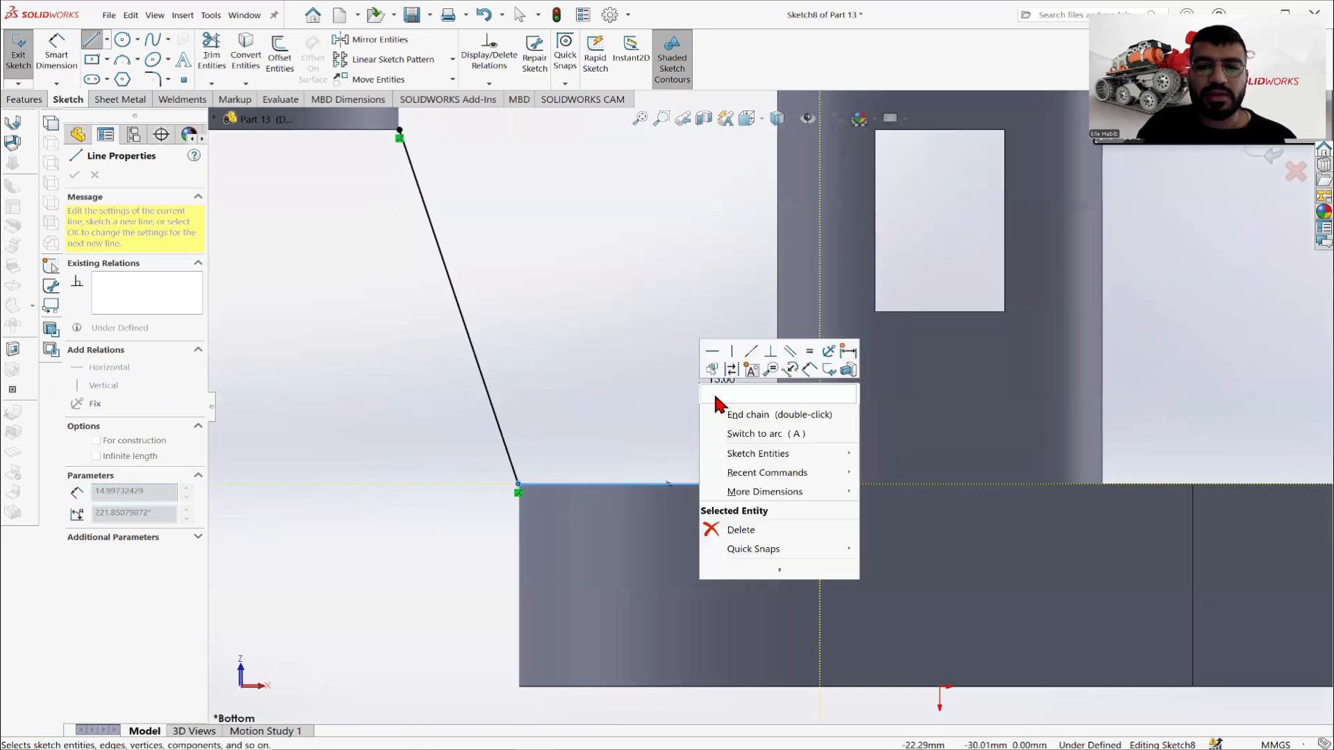
pyautogui.click(717, 398)
pyautogui.click(91, 41)
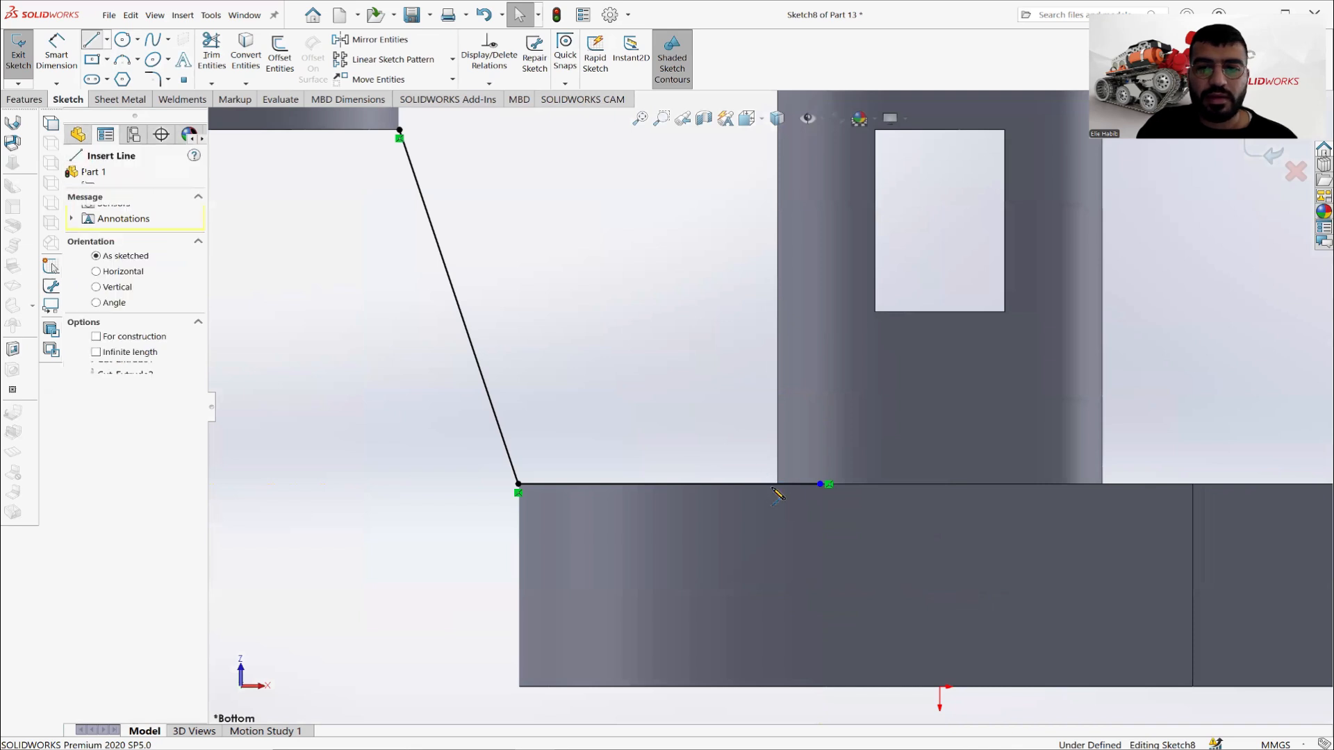
pyautogui.rightClick(684, 316)
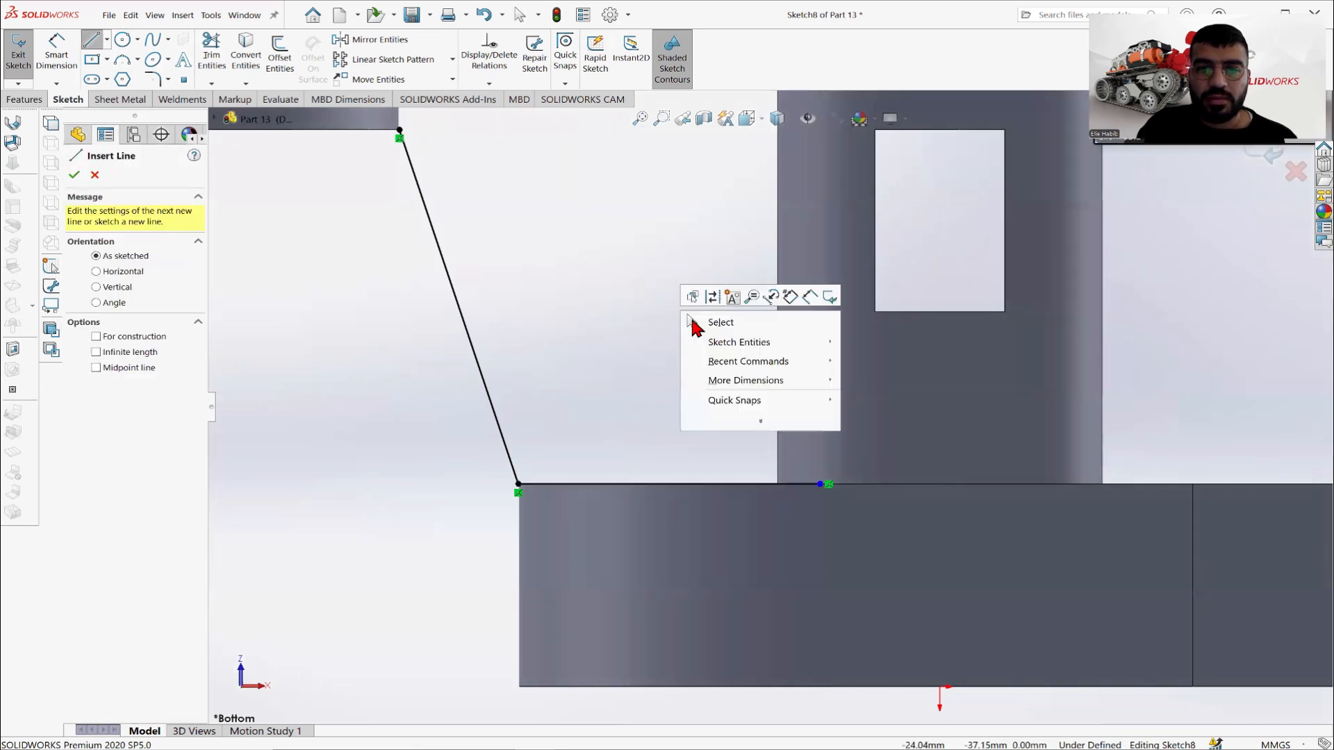
pyautogui.click(701, 325)
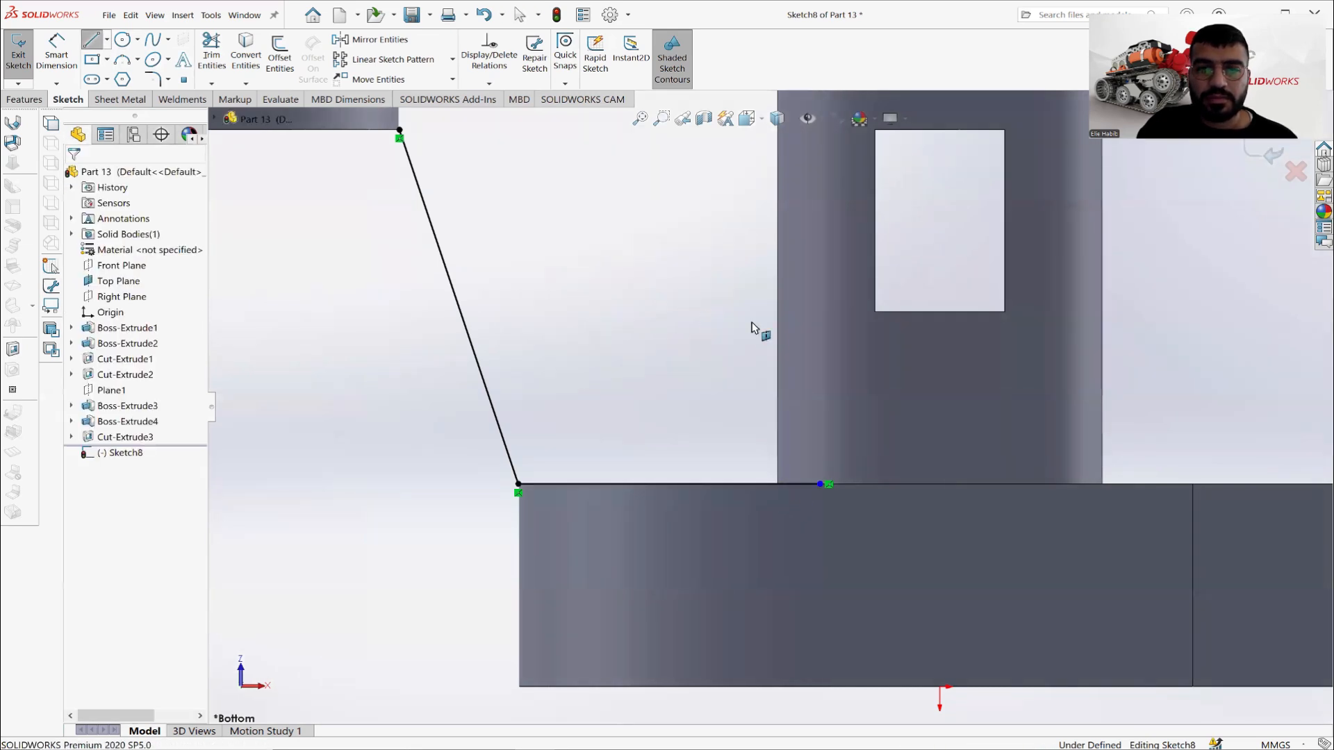
# Convert the cylinder's side edge facing the ring and the arm's lower edge into sketch lines.
pyautogui.rightClick(113, 281)
pyautogui.click(141, 273)
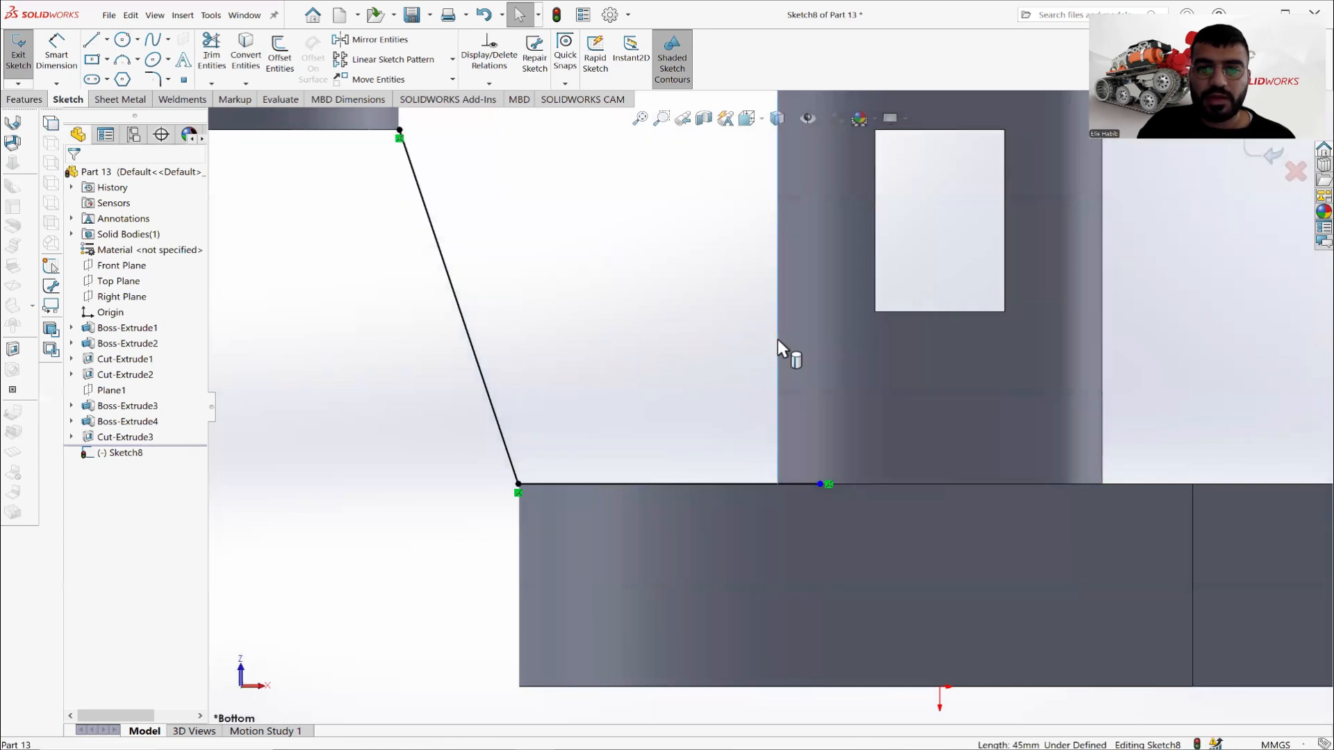
pyautogui.scroll(2, 779, 341)
pyautogui.click(246, 55)
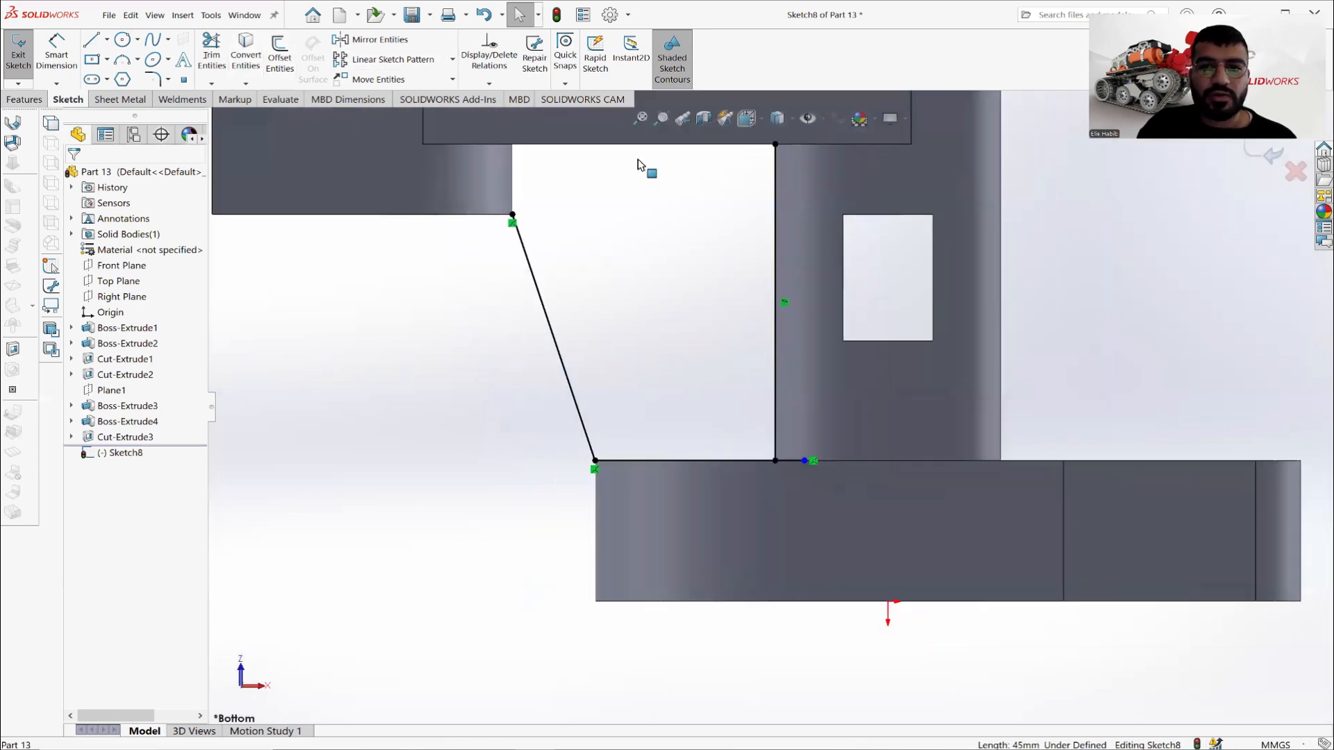
pyautogui.scroll(3, 767, 407)
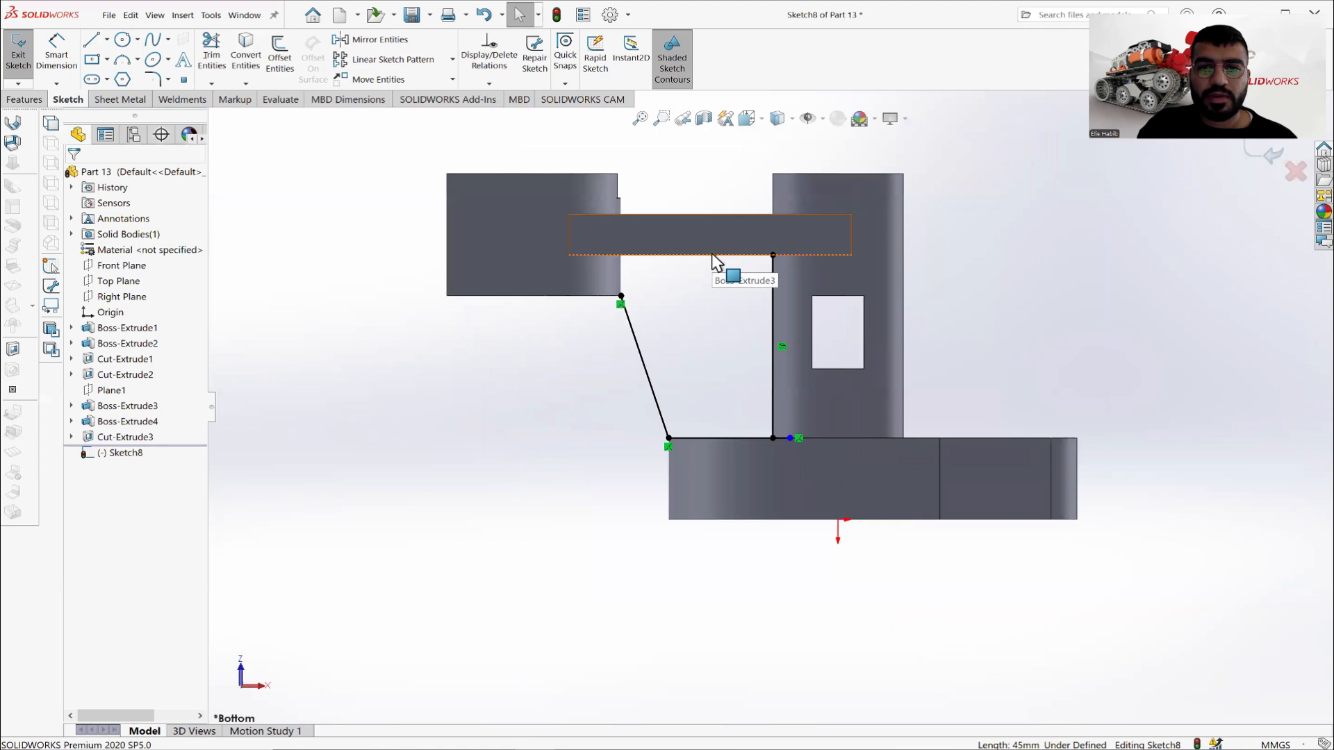
pyautogui.click(713, 255)
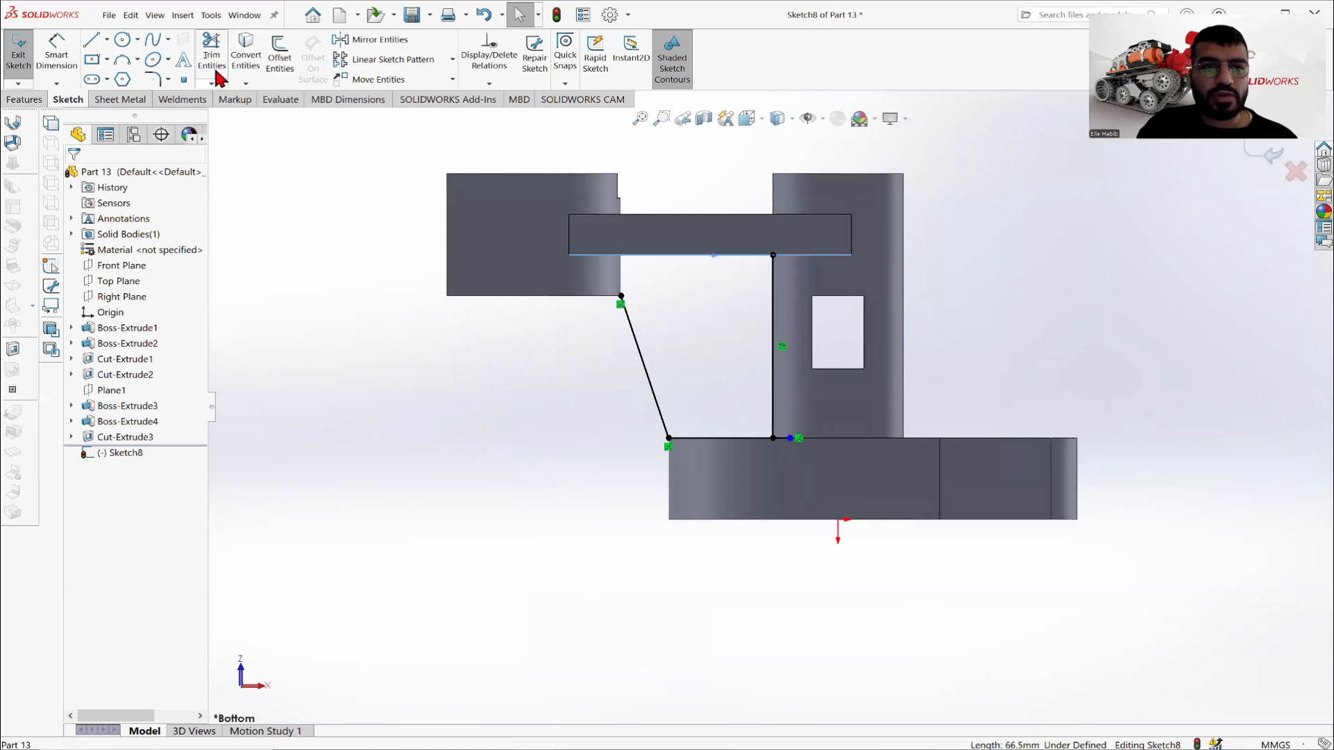
pyautogui.click(243, 54)
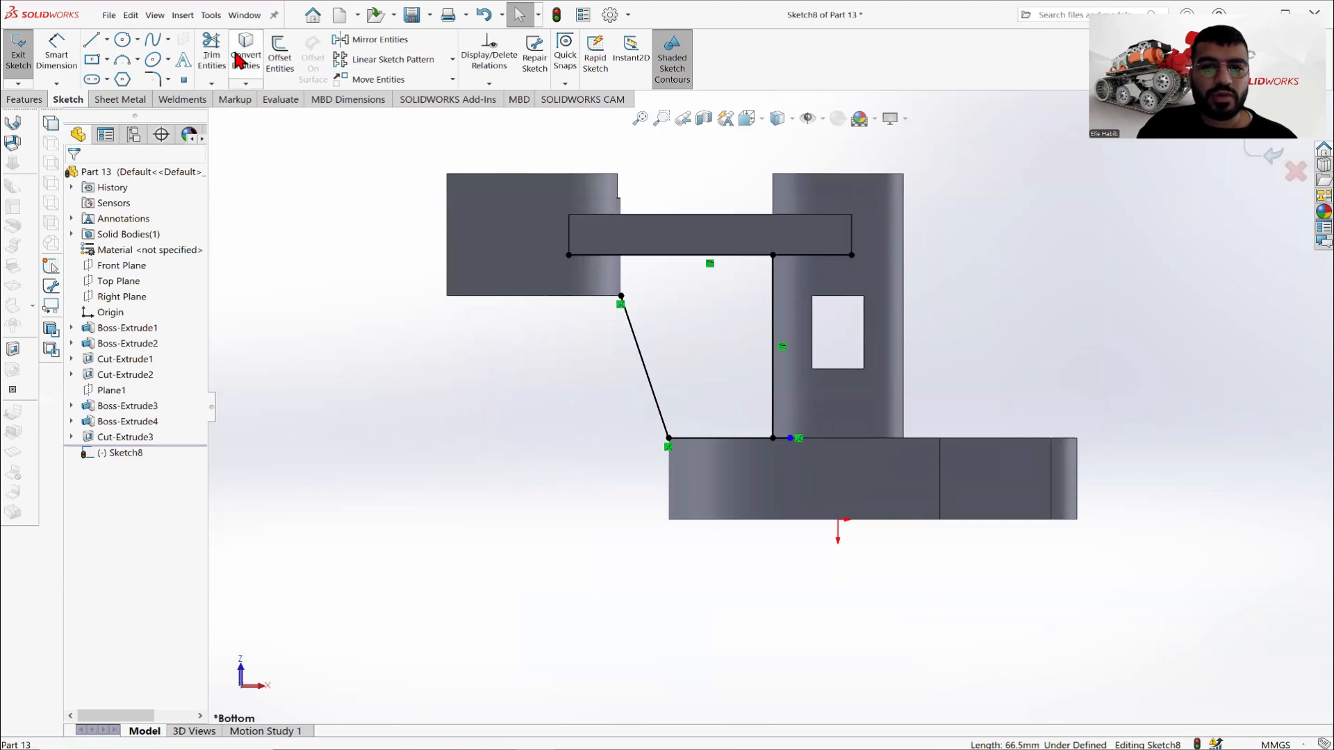
# Convert the ring's outer side edge below the arm into a sketch line to close the rib profile.
pyautogui.click(626, 284)
pyautogui.click(632, 281)
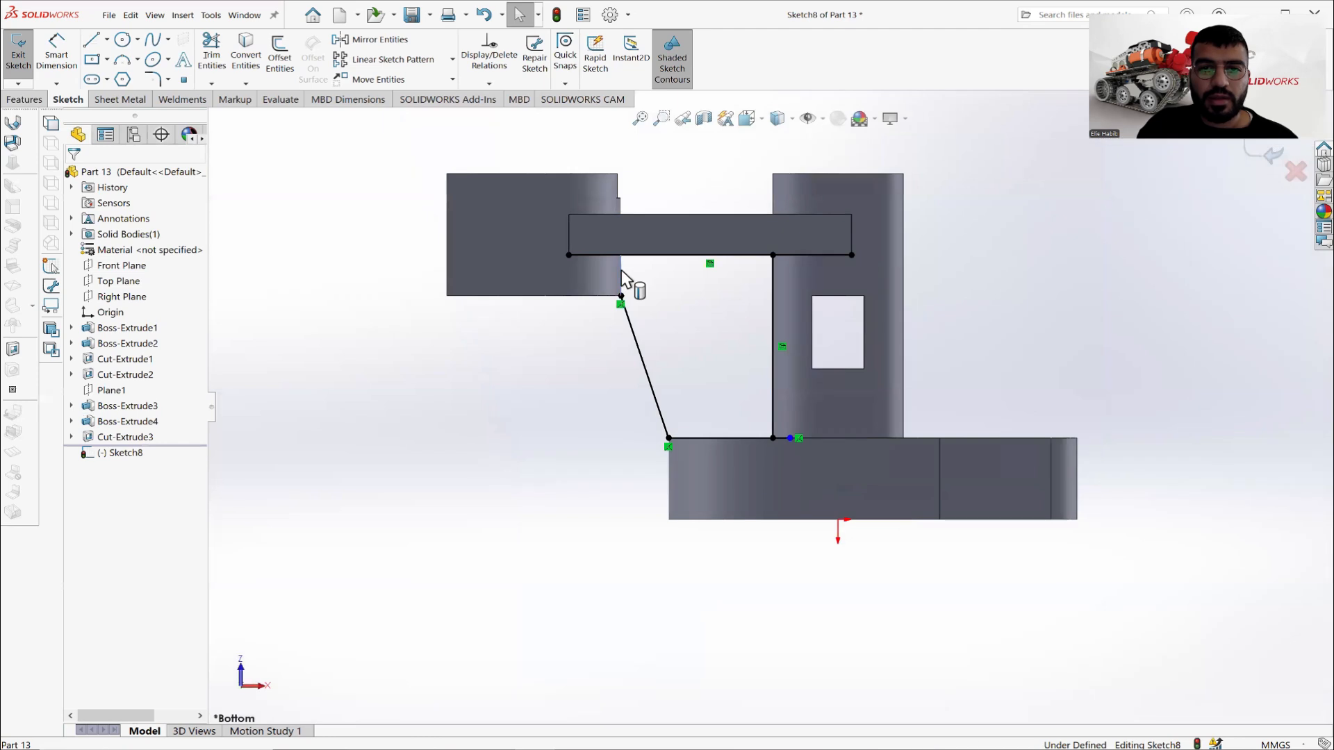
pyautogui.click(629, 255)
pyautogui.click(254, 59)
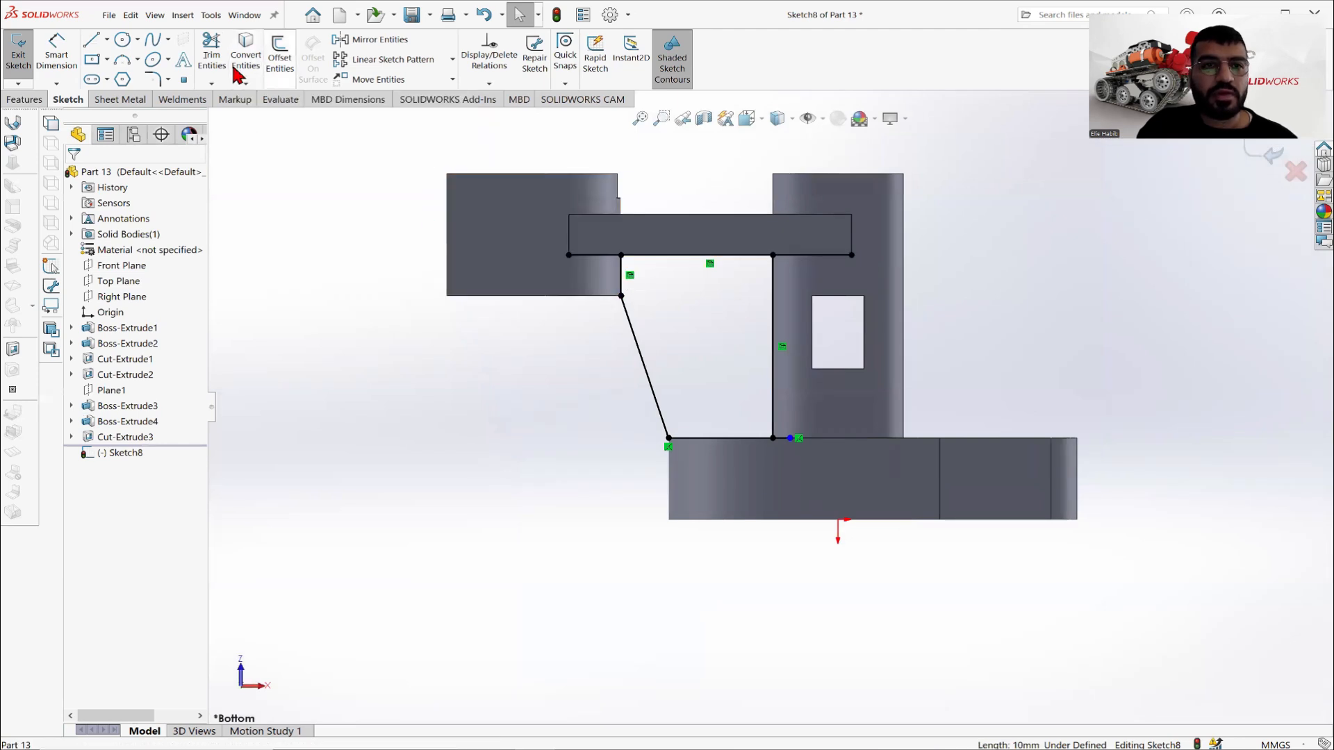
# Trim the converted line ends that overrun the ring, cylinder and base so that only the closed rib profile remains.
pyautogui.click(211, 55)
pyautogui.moveTo(595, 236); pyautogui.dragTo(546, 358)
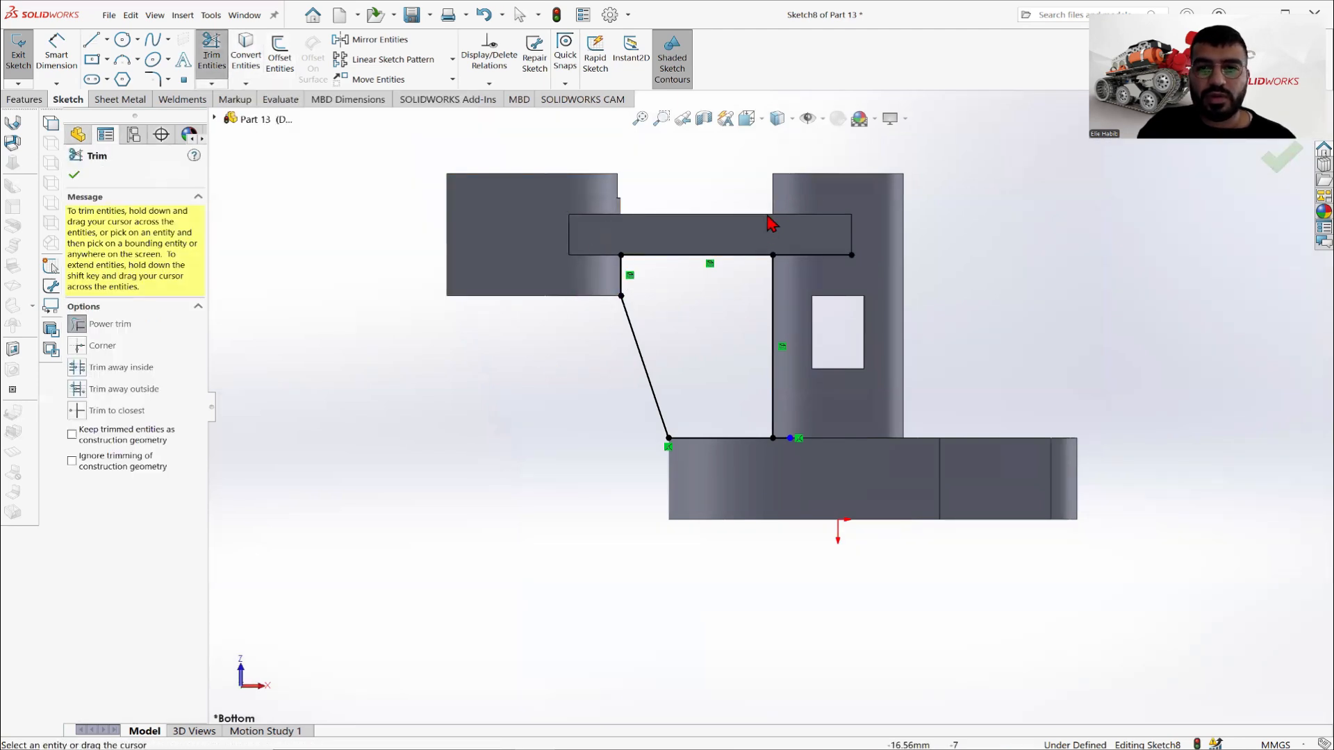
pyautogui.moveTo(768, 215)
pyautogui.mouseDown()
pyautogui.moveTo(804, 237)
pyautogui.moveTo(798, 366)
pyautogui.mouseUp()
pyautogui.moveTo(790, 440)
pyautogui.mouseDown()
pyautogui.moveTo(783, 491)
pyautogui.moveTo(783, 477)
pyautogui.mouseUp()
pyautogui.click(74, 174)
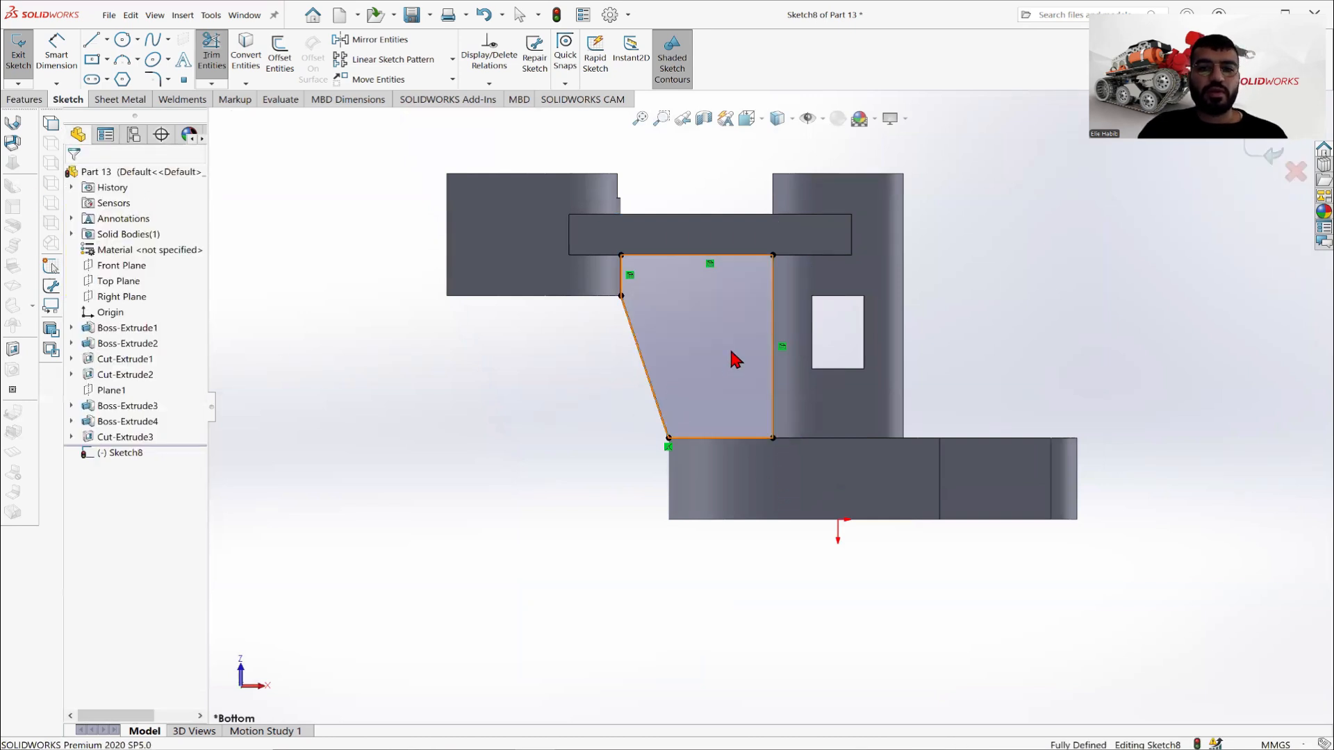
# Check the rib thickness in the reference drawing and extrude the rib profile 10 mm with Mid Plane and Merge result turned off.
pyautogui.moveTo(766, 369)
pyautogui.mouseDown(button='middle')
pyautogui.moveTo(715, 386)
pyautogui.moveTo(719, 396)
pyautogui.mouseUp(button='middle')
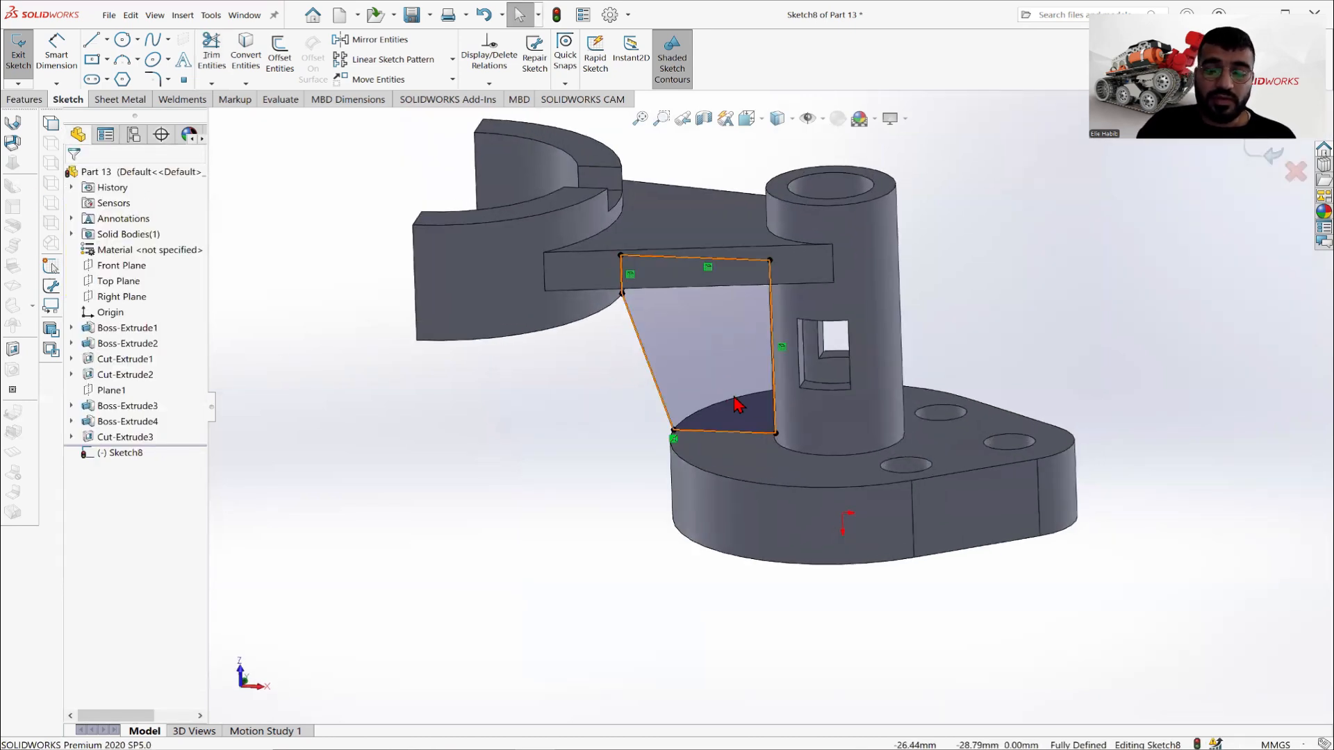
pyautogui.hotkey('alt', 'Tab')
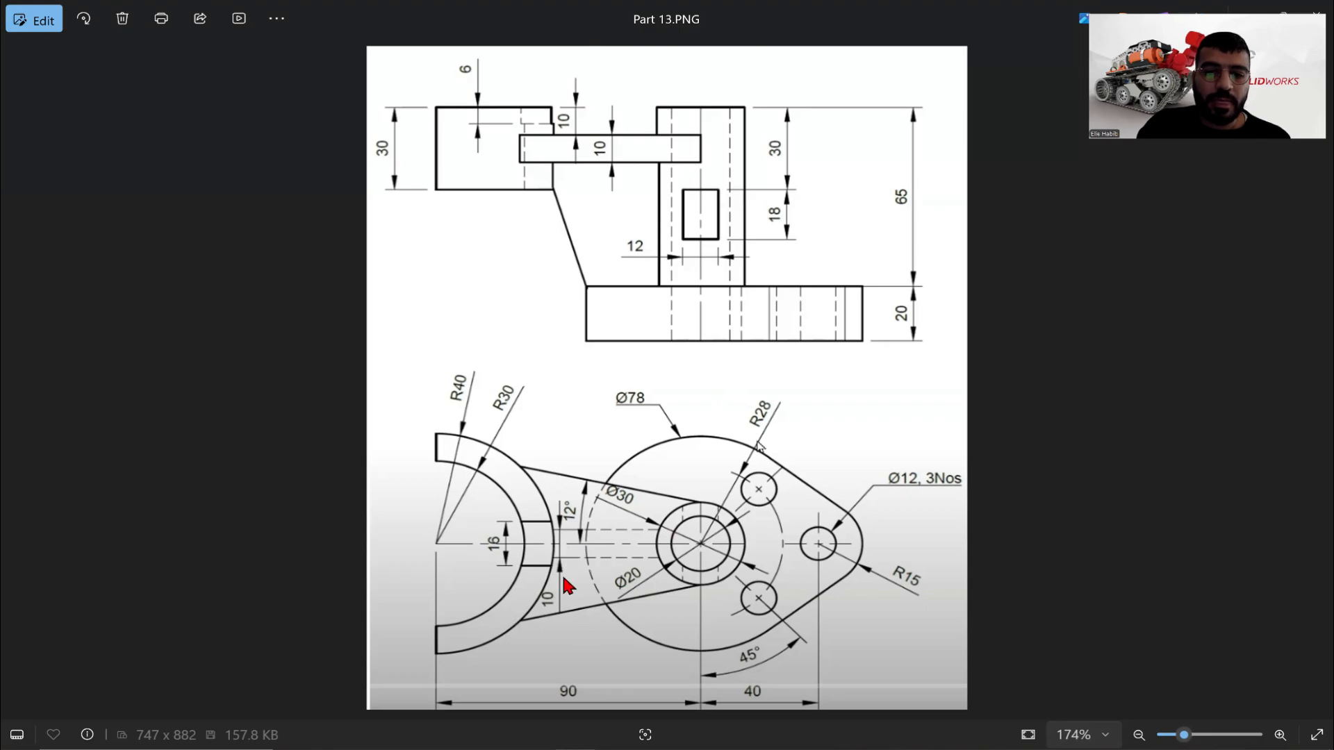
pyautogui.hotkey('alt', 'Tab')
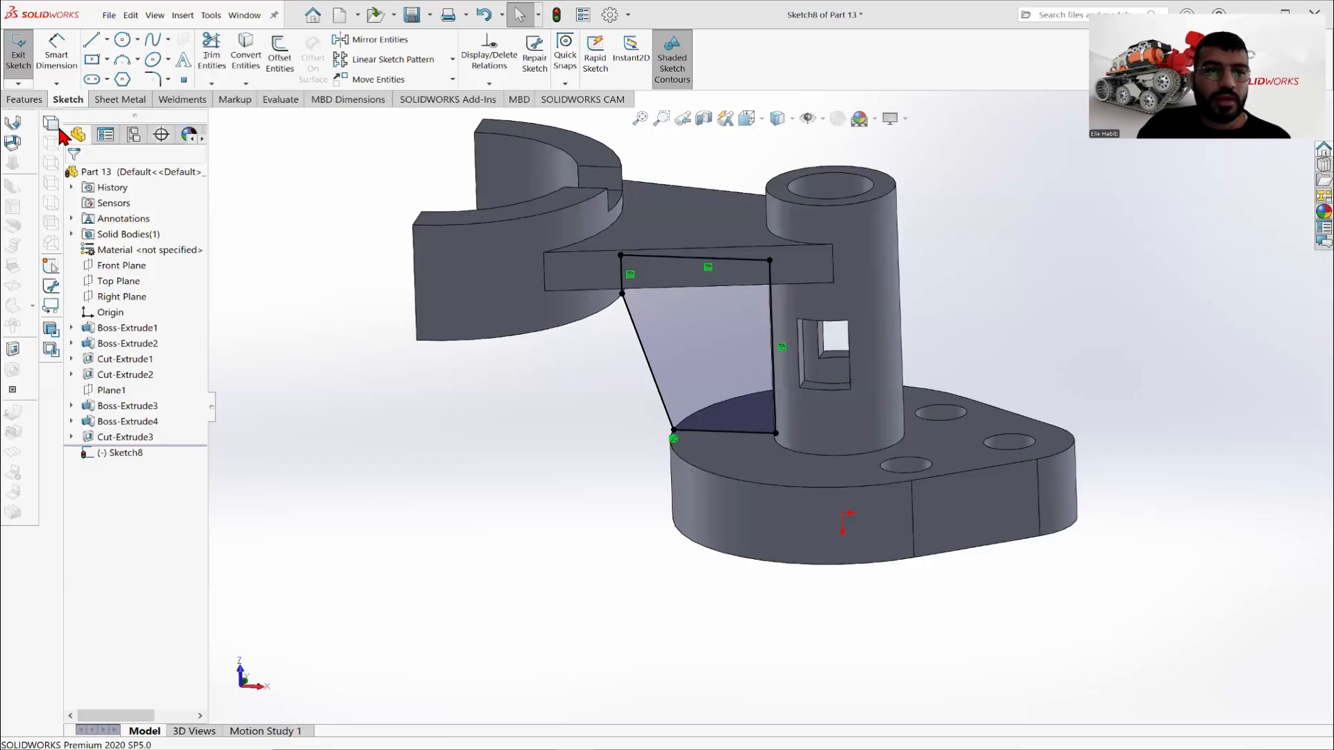
pyautogui.click(28, 100)
pyautogui.click(38, 59)
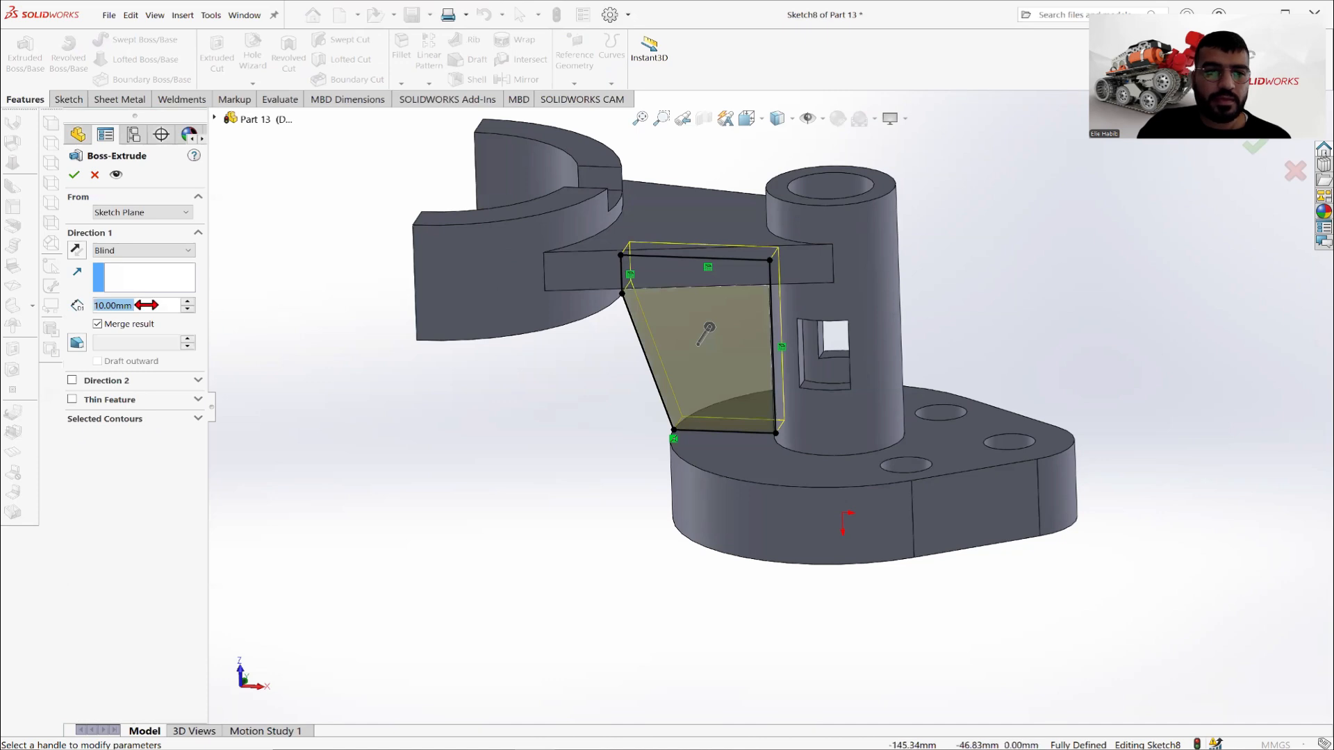
pyautogui.click(139, 253)
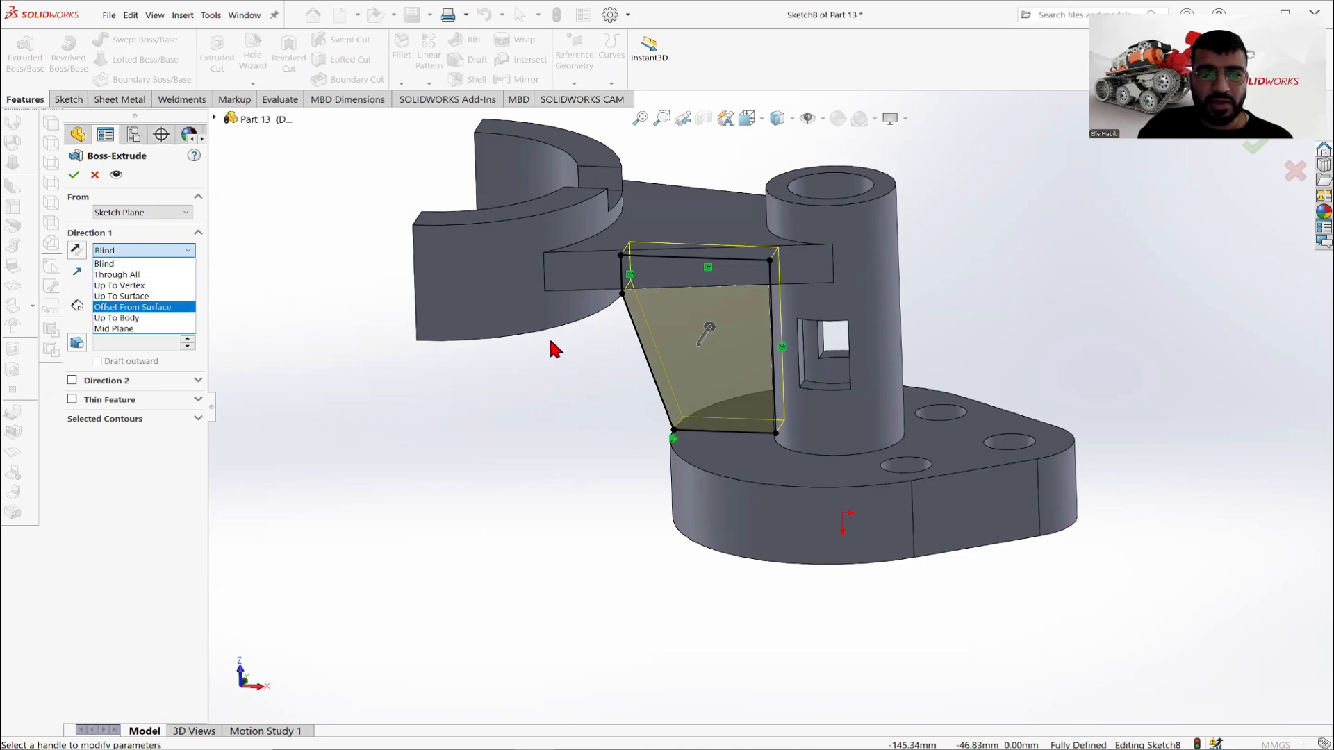
pyautogui.click(129, 329)
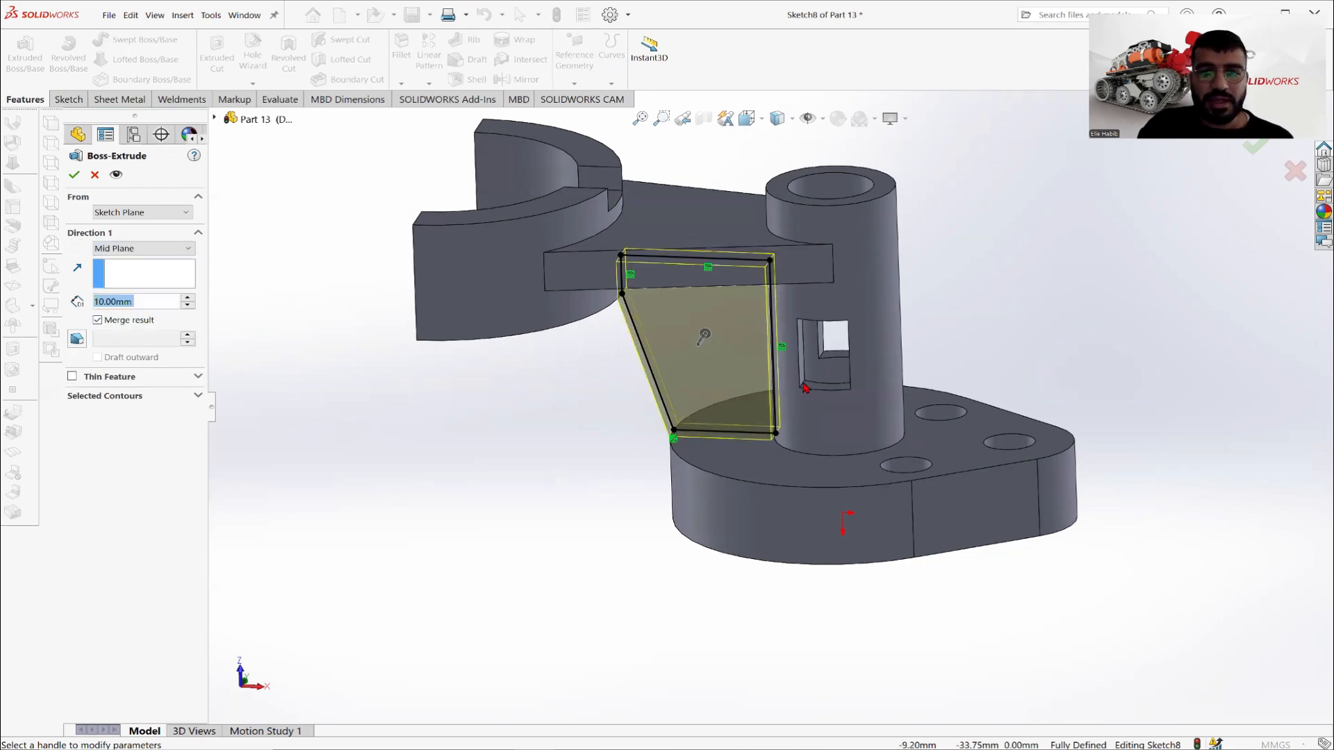
pyautogui.moveTo(804, 387); pyautogui.dragTo(852, 380, button='middle')
pyautogui.click(74, 175)
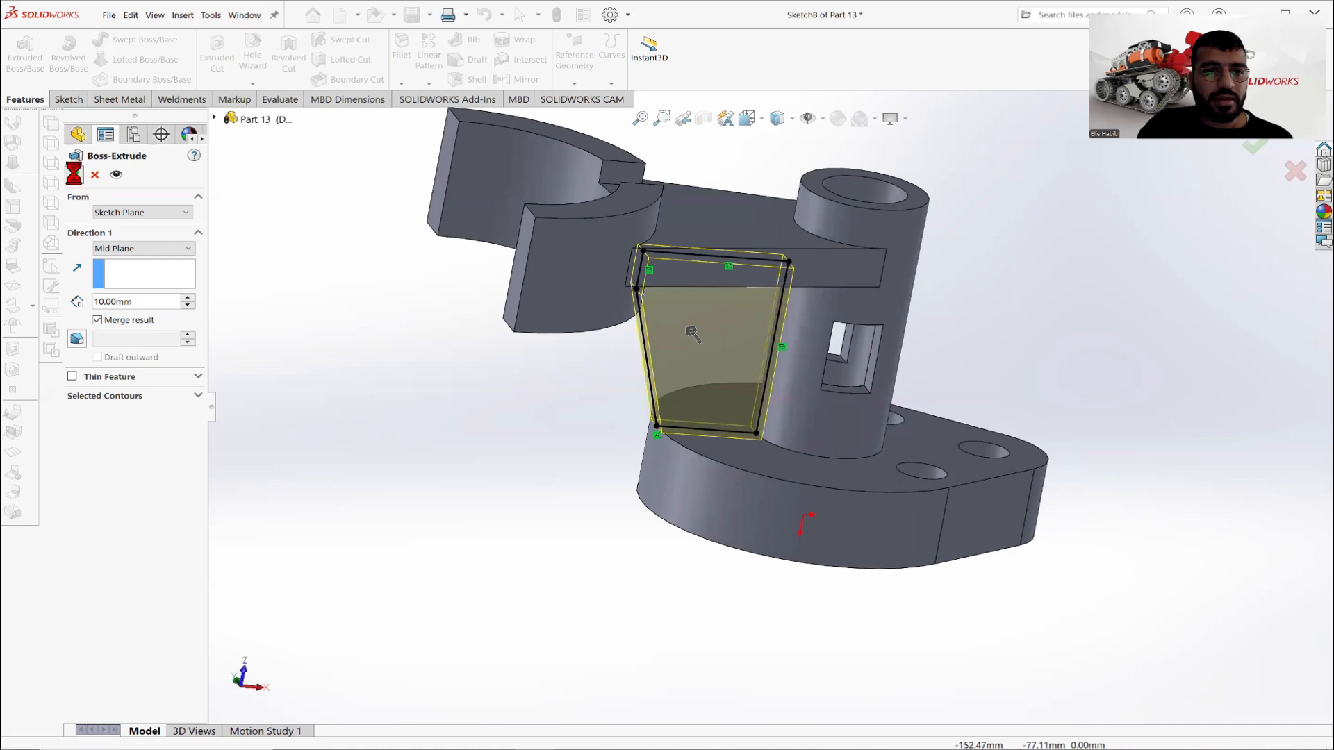
pyautogui.click(97, 320)
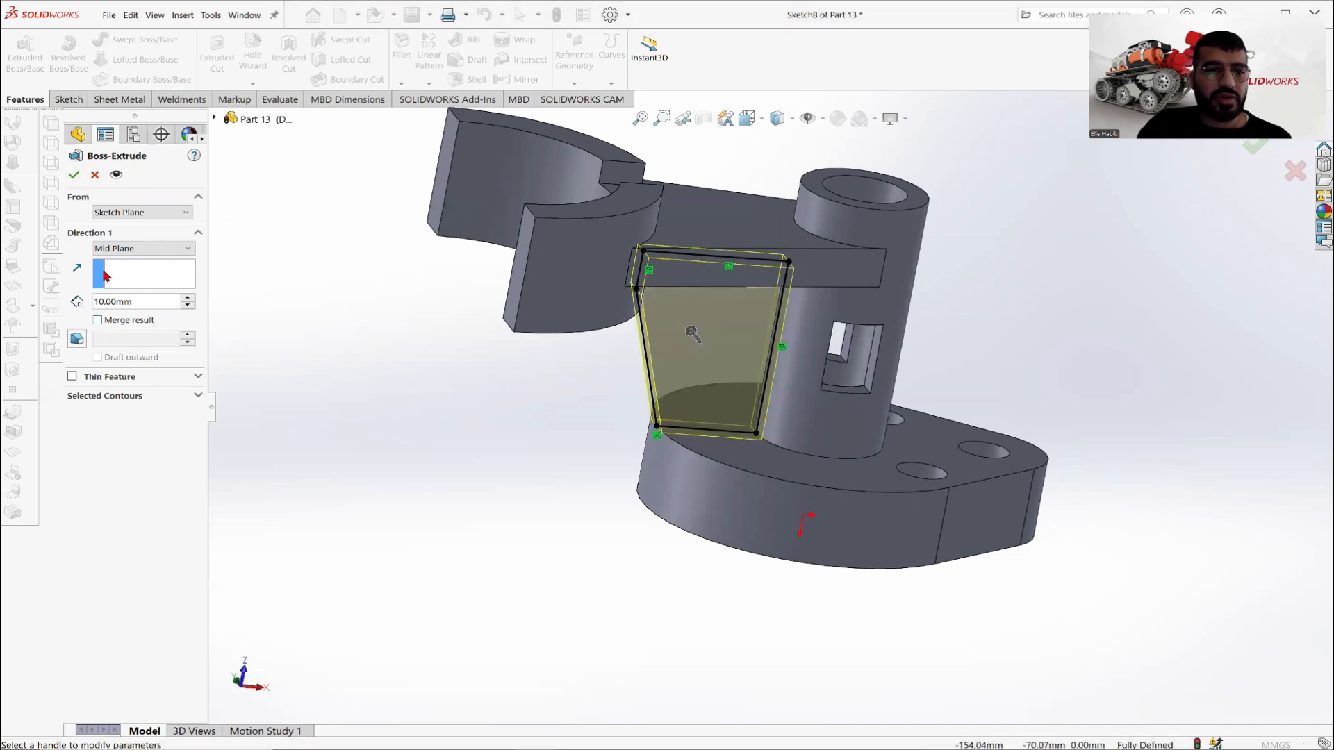
pyautogui.click(75, 176)
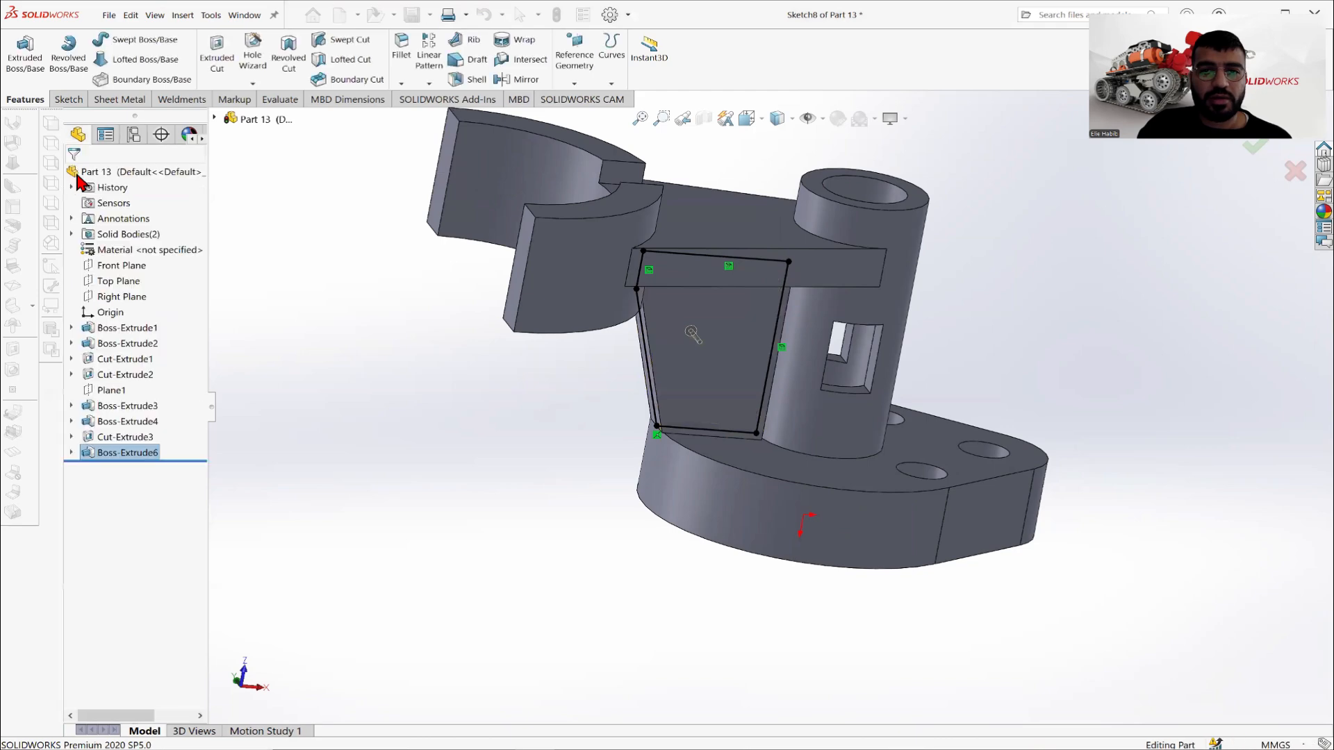
# Start a sketch on the rib's narrow end face next to the cylinder and convert that face's outline into sketch lines.
pyautogui.moveTo(744, 356); pyautogui.dragTo(799, 301, button='middle')
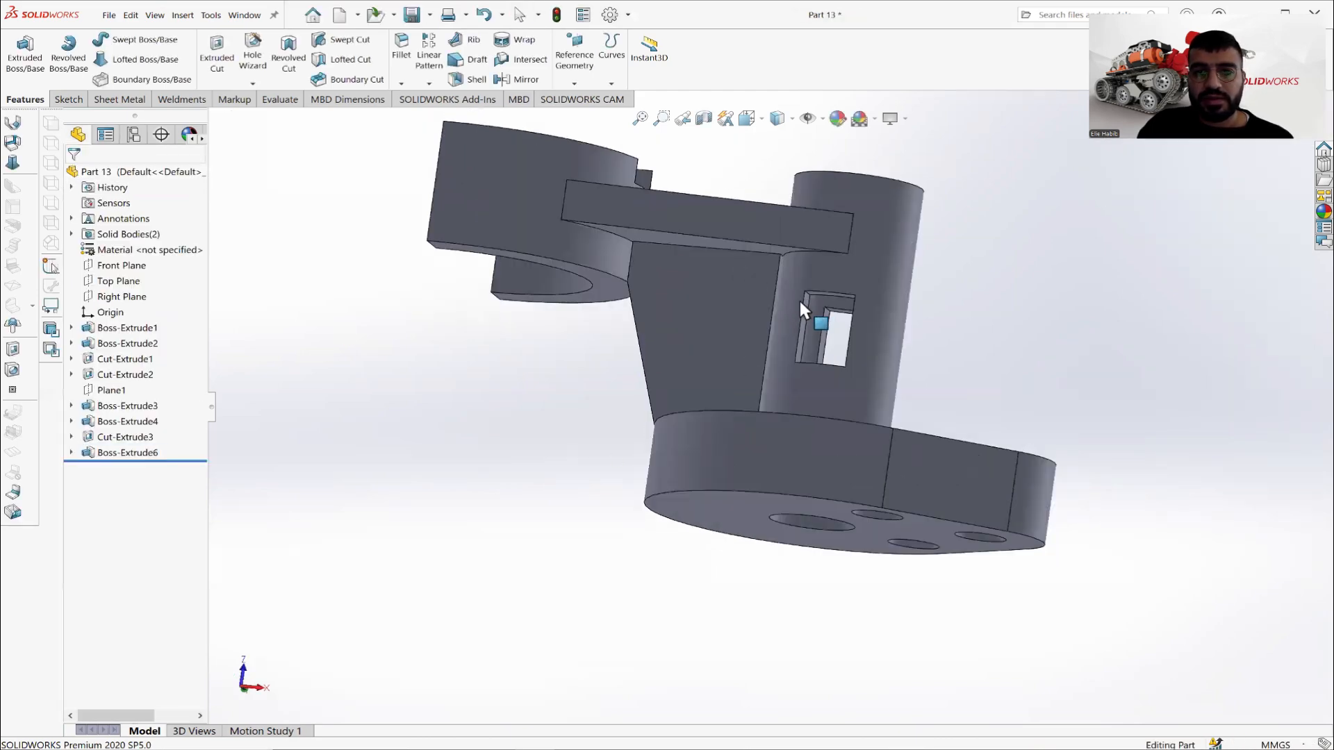
pyautogui.scroll(-5, 798, 318)
pyautogui.scroll(2, 781, 375)
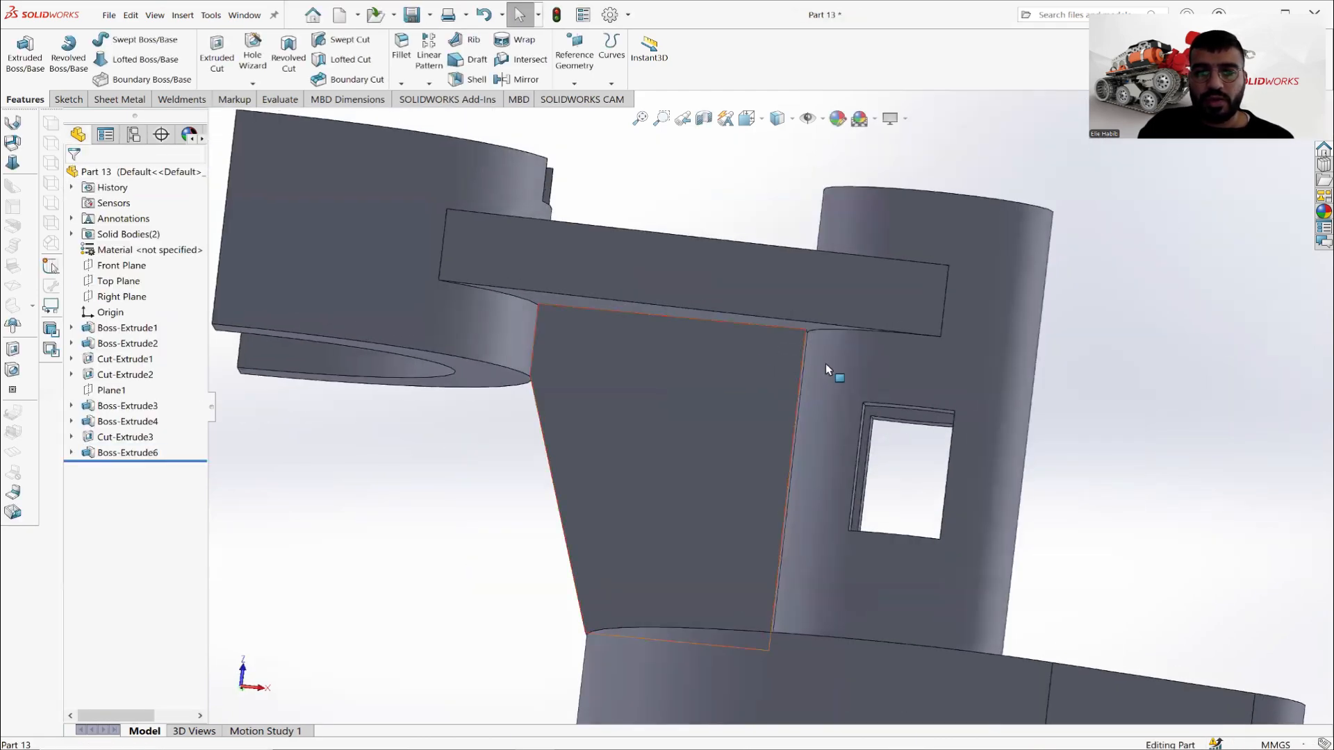
pyautogui.scroll(-4, 806, 351)
pyautogui.click(801, 351)
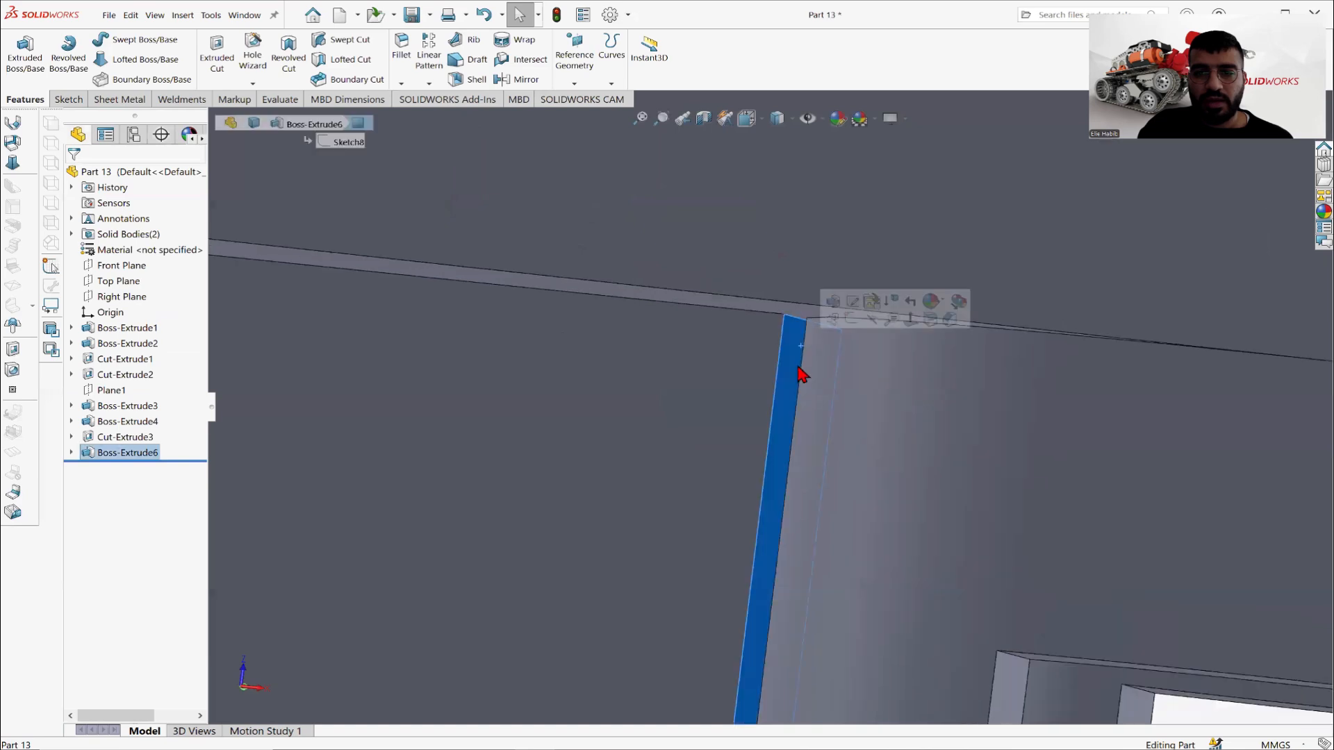
pyautogui.moveTo(799, 374)
pyautogui.mouseDown(button='middle')
pyautogui.moveTo(813, 377)
pyautogui.moveTo(797, 363)
pyautogui.mouseUp(button='middle')
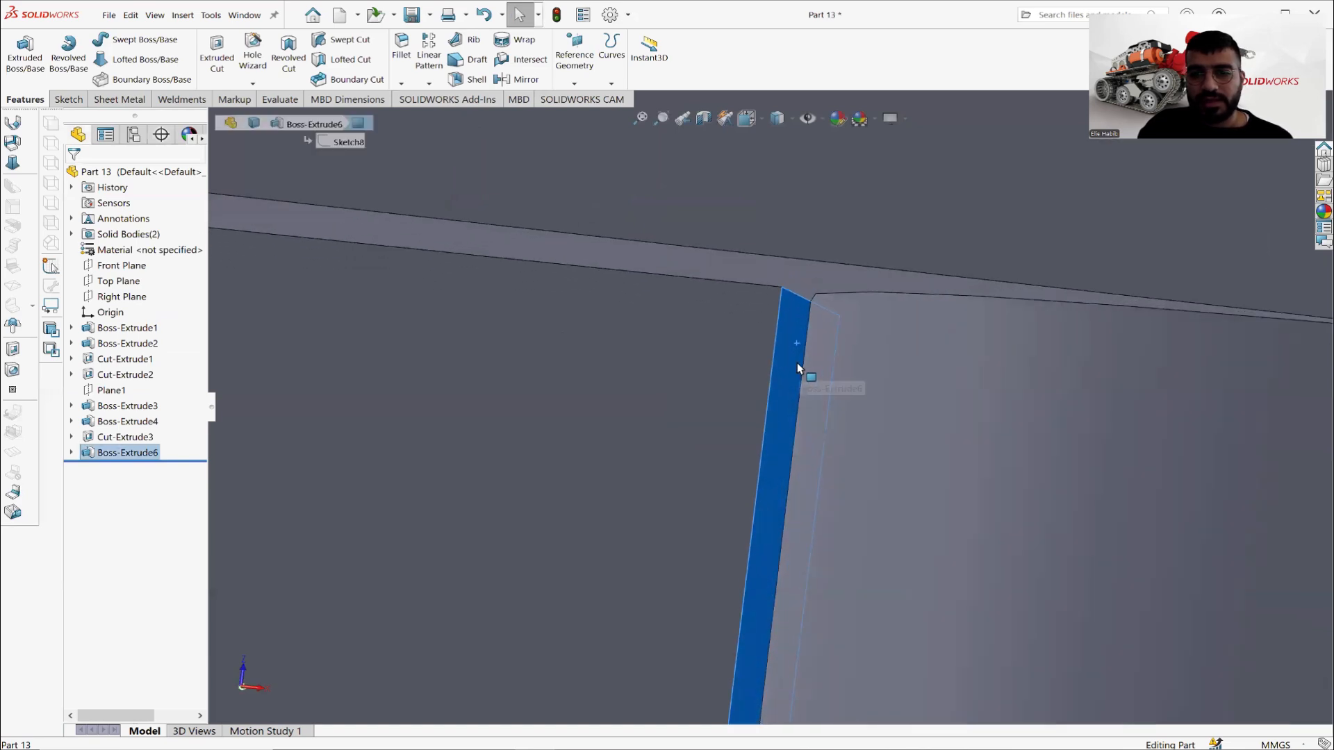
pyautogui.moveTo(848, 402); pyautogui.dragTo(805, 395, button='middle')
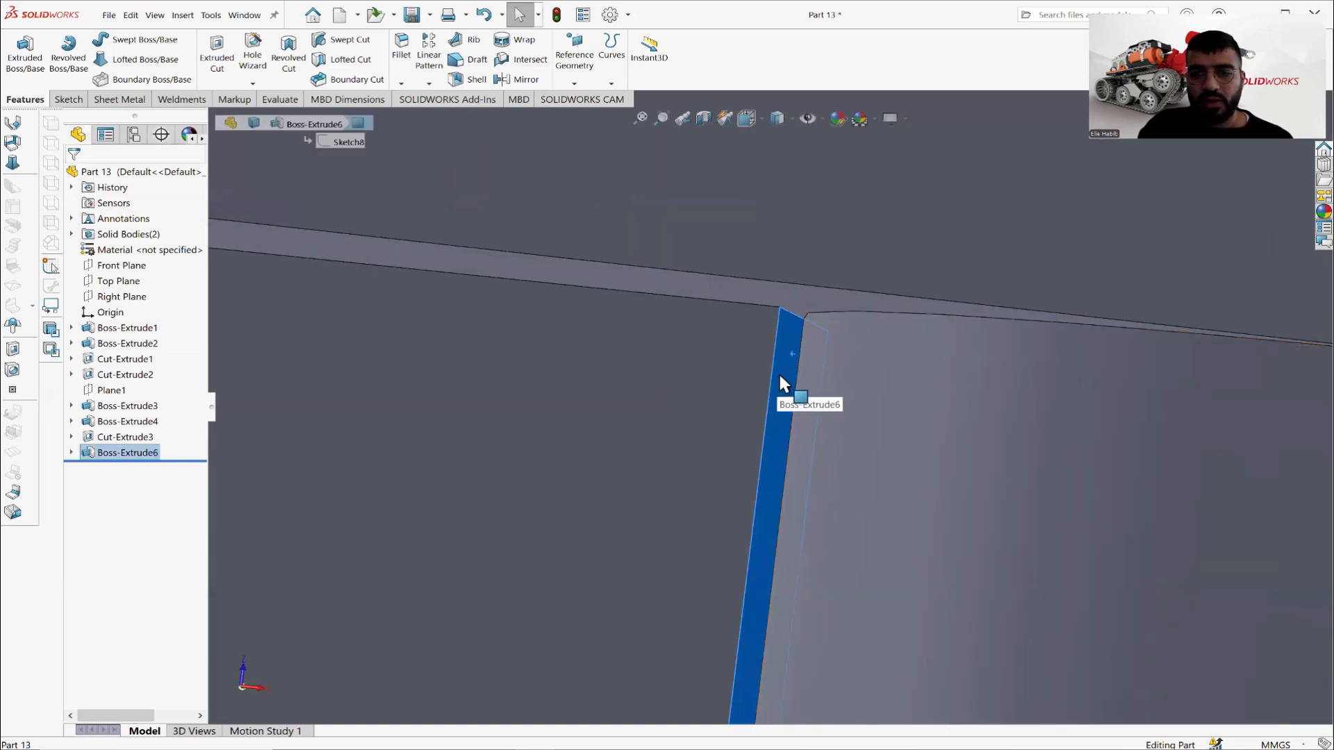
pyautogui.click(74, 99)
pyautogui.click(19, 52)
pyautogui.click(246, 52)
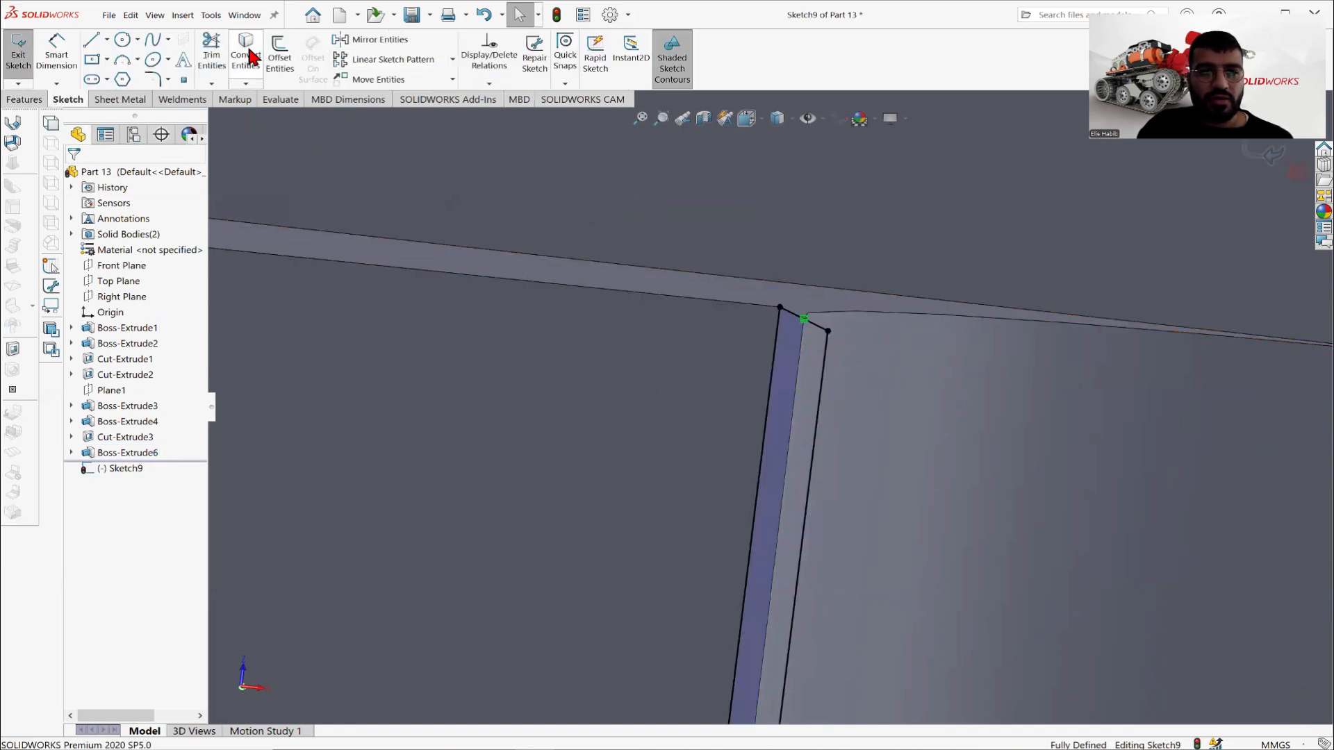
# Extrude the converted outline Up To Surface to the cylinder's outer face, with Merge result turned off.
pyautogui.click(23, 98)
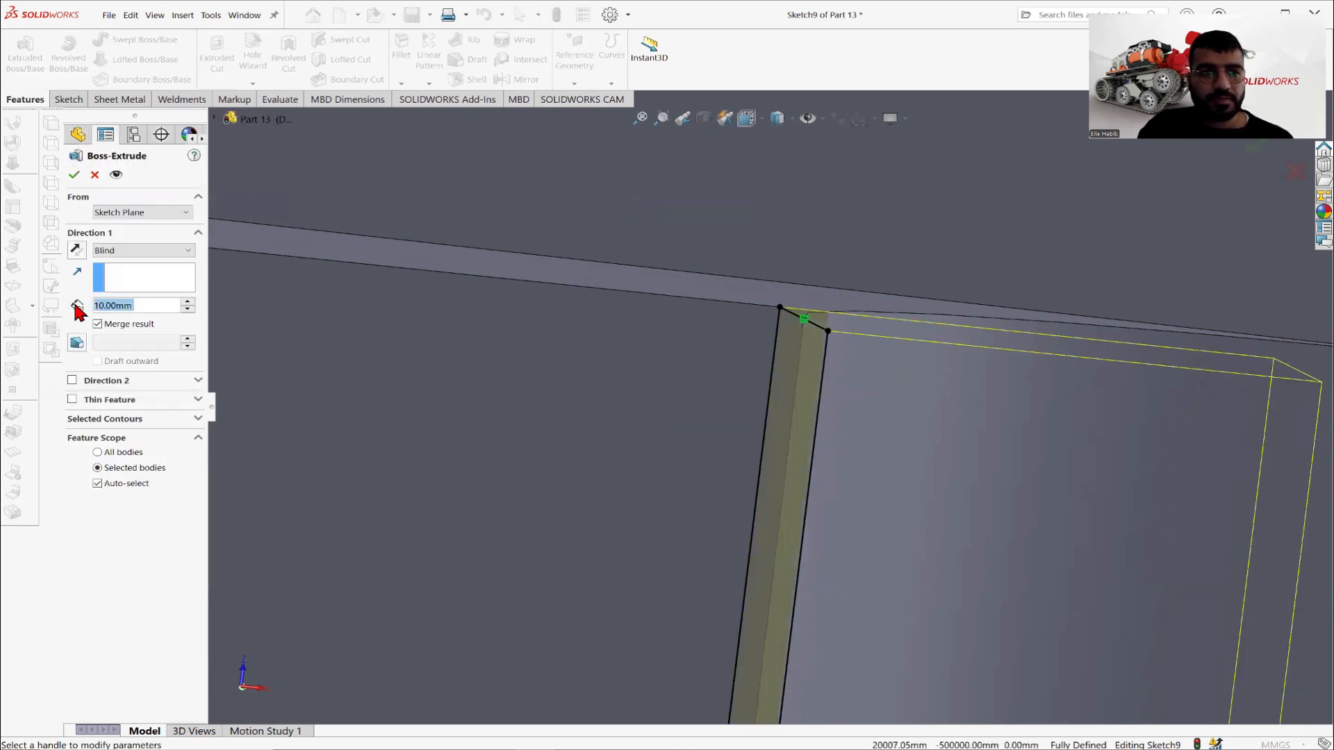
pyautogui.click(142, 250)
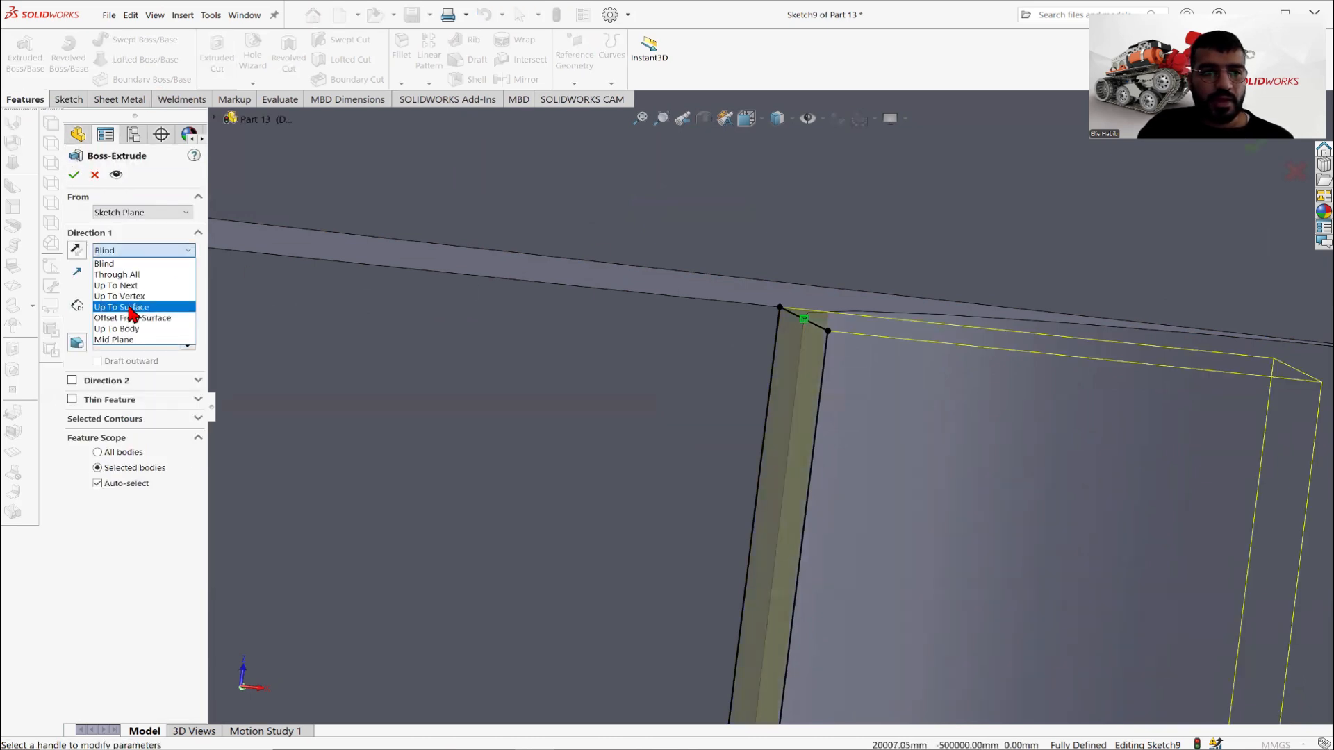
pyautogui.click(132, 304)
pyautogui.click(863, 454)
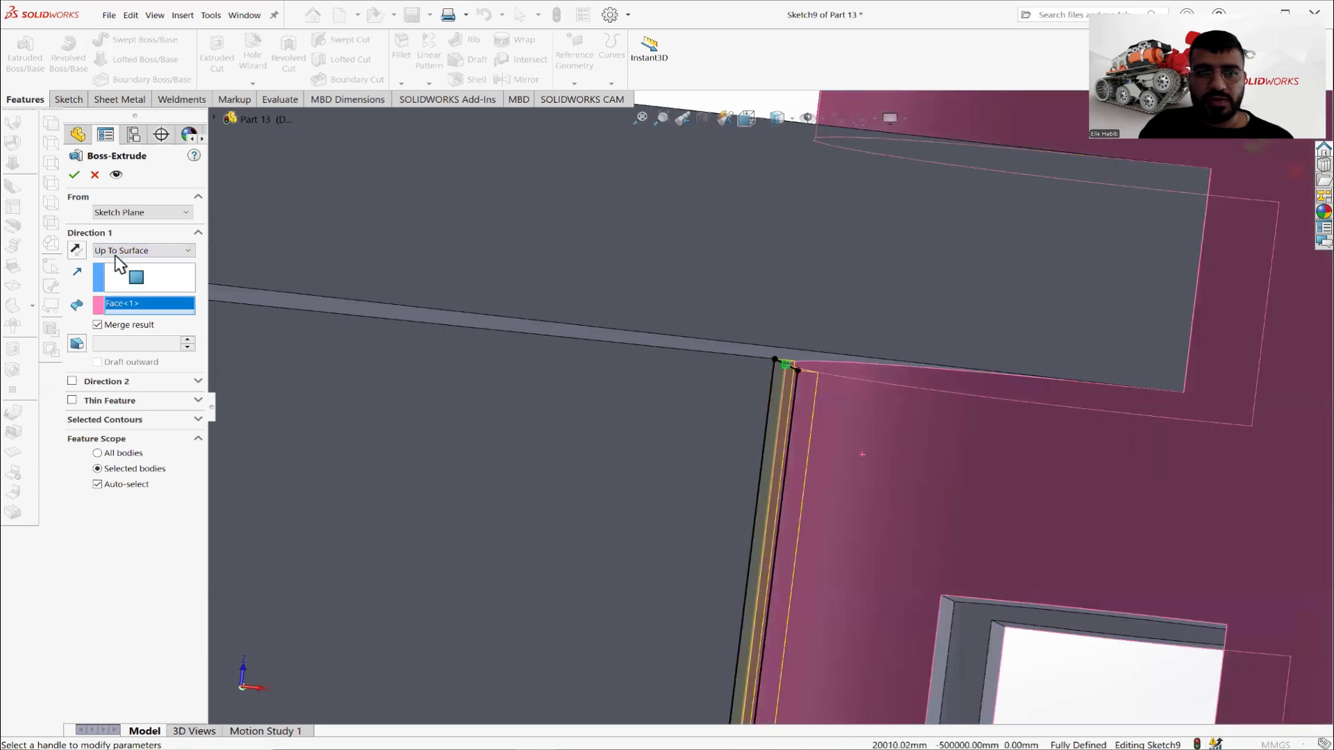
pyautogui.click(74, 175)
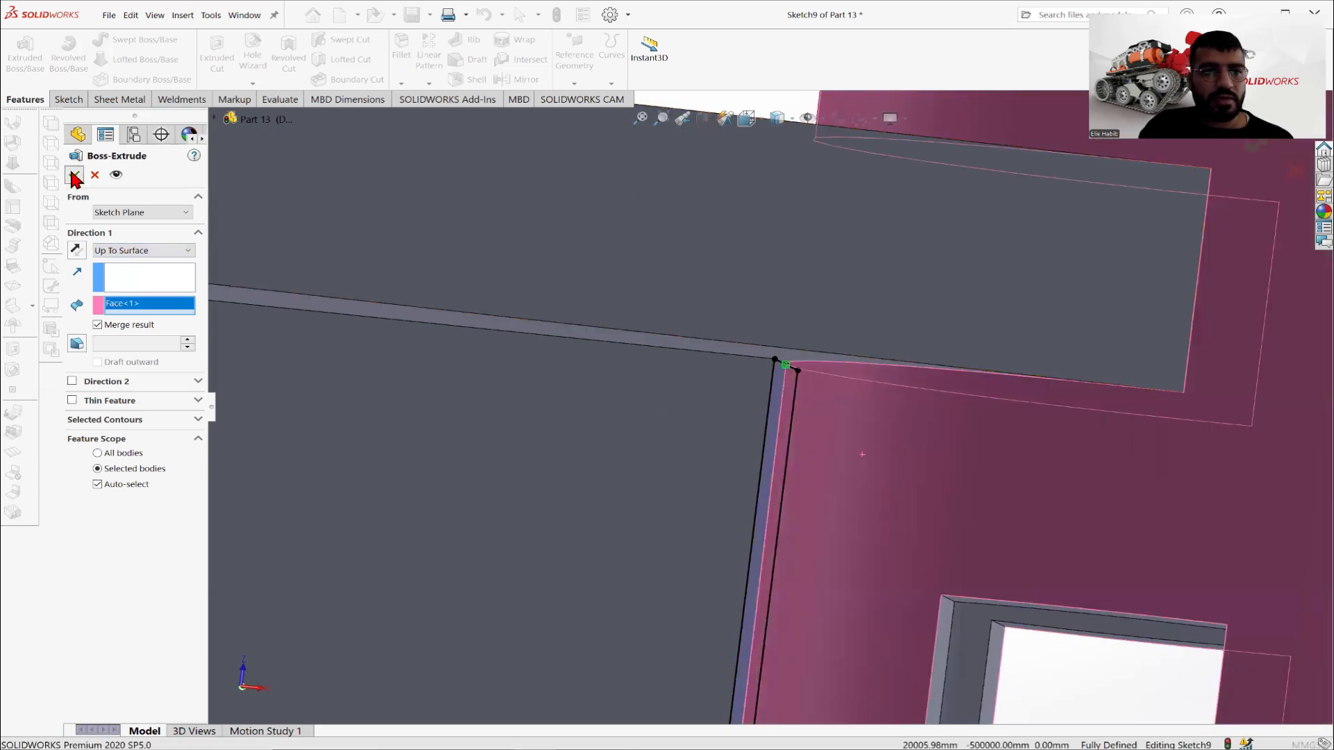
pyautogui.click(98, 325)
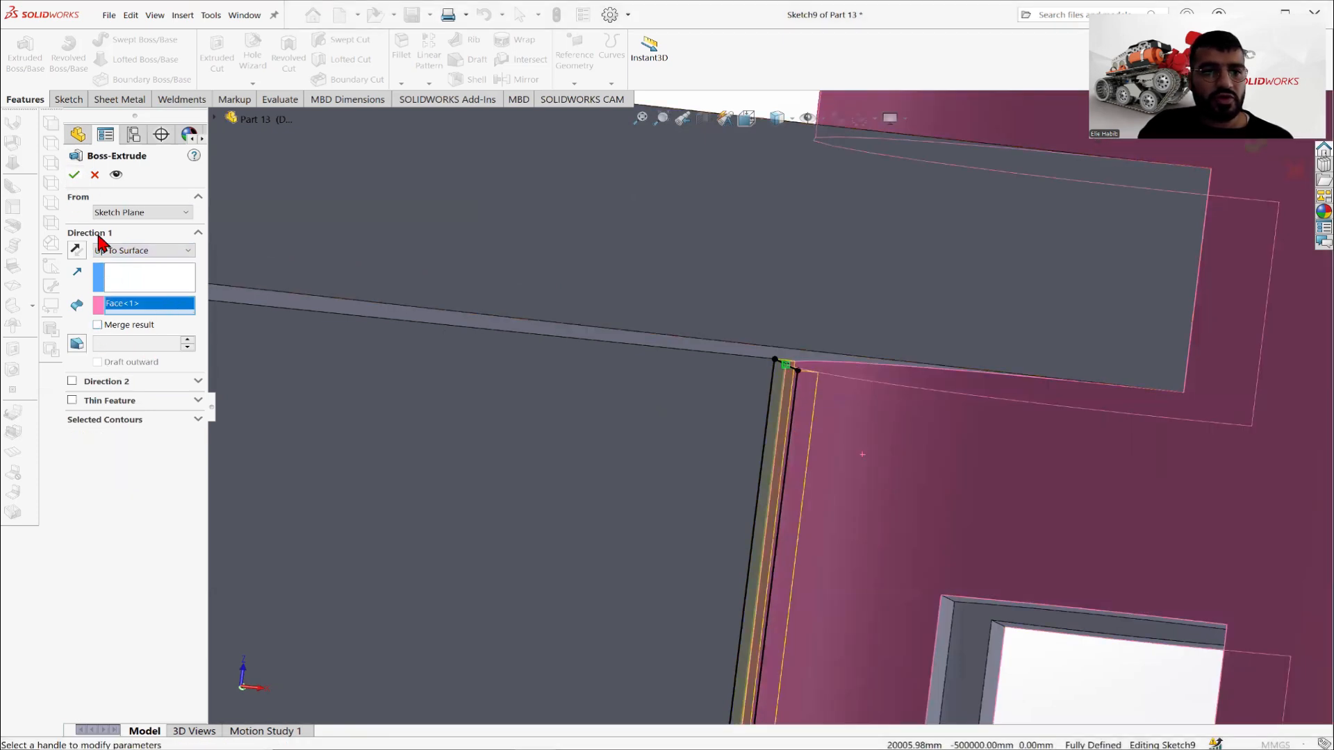
pyautogui.click(79, 178)
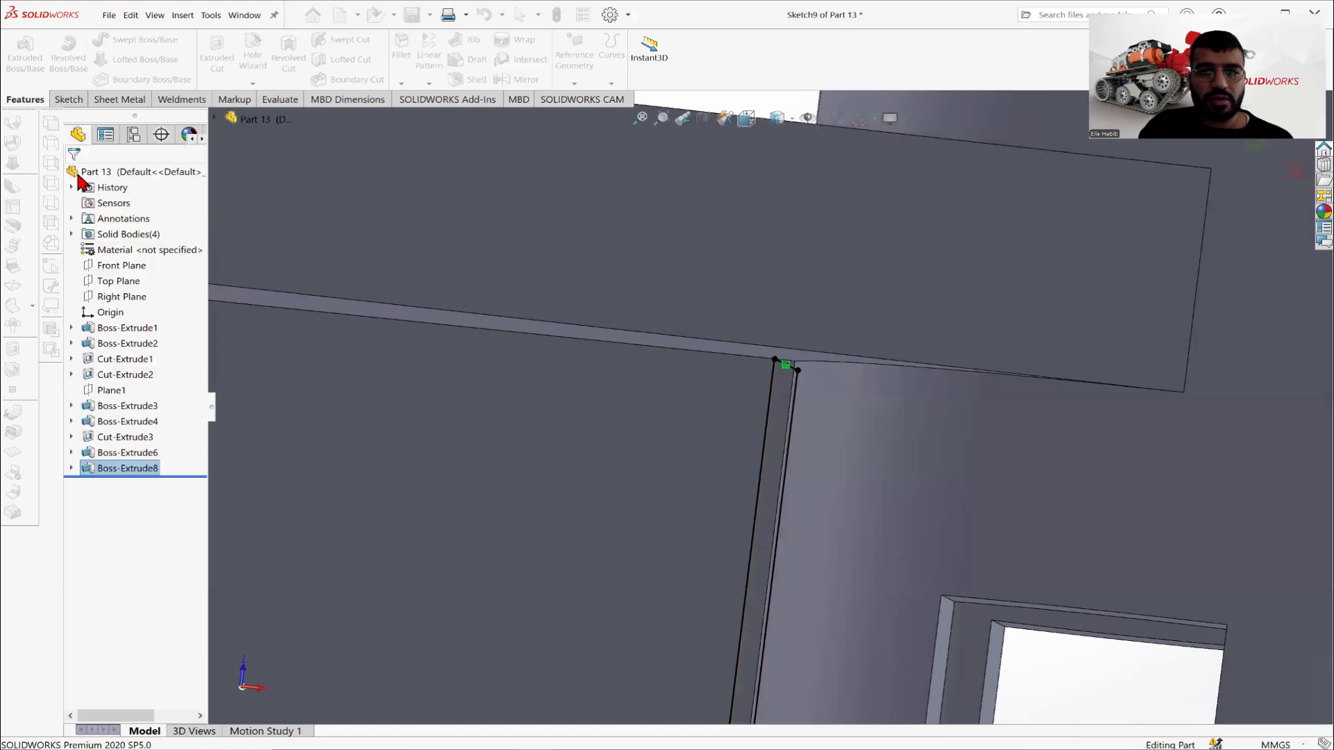
# Save the part and compare the whole model with the reference drawing.
pyautogui.scroll(5, 770, 397)
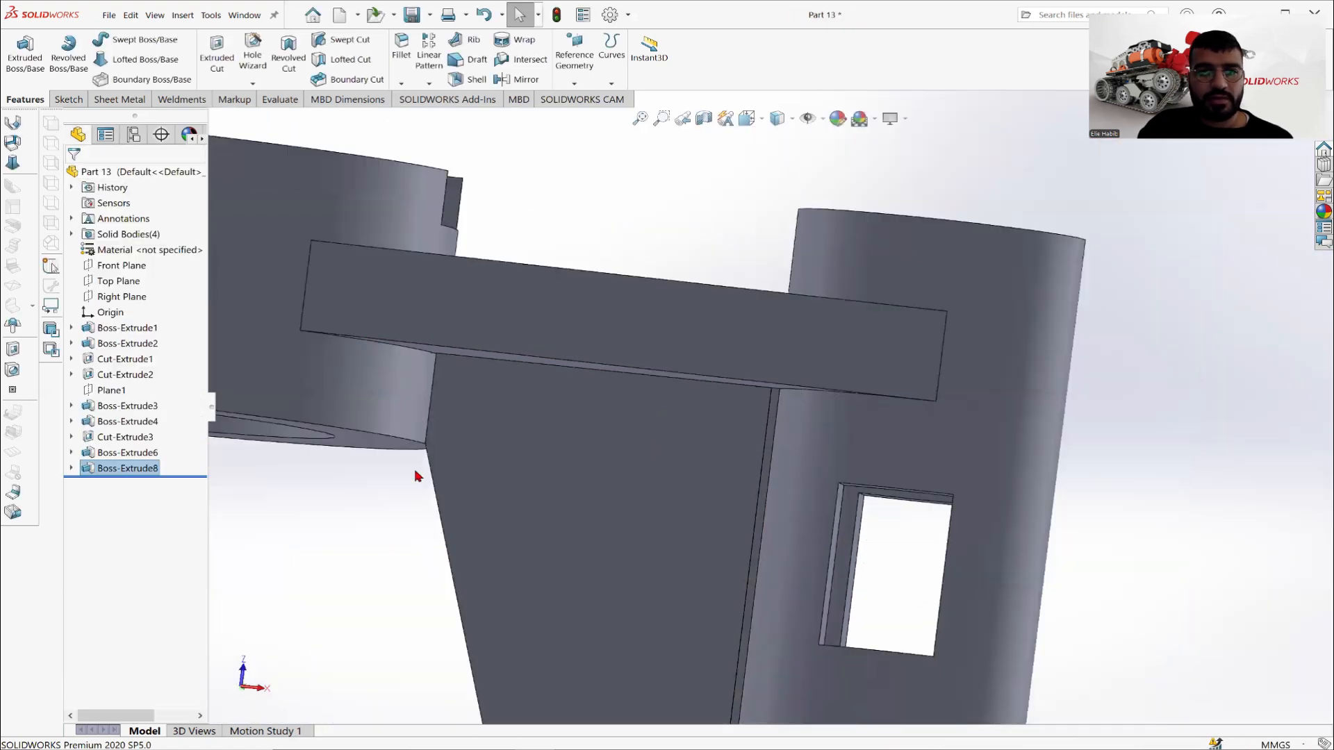
pyautogui.click(412, 14)
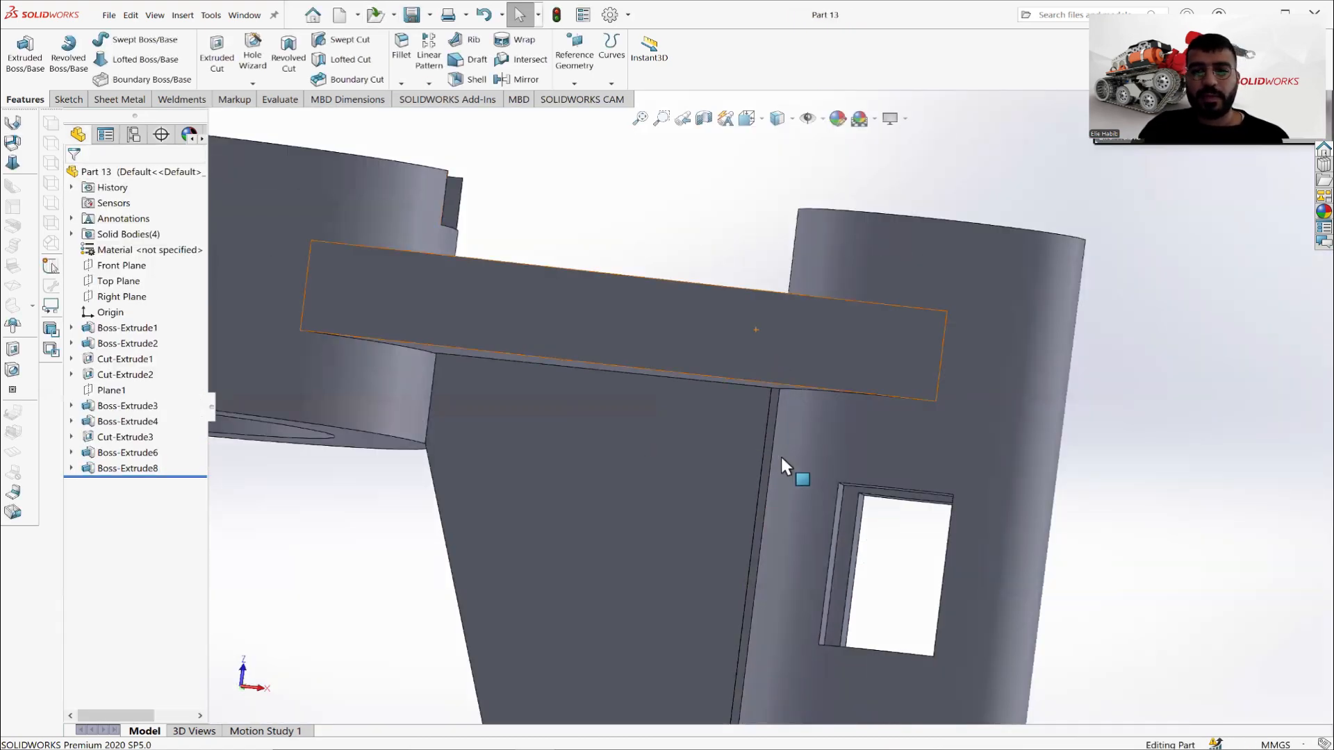
pyautogui.scroll(5, 767, 495)
pyautogui.moveTo(767, 495); pyautogui.dragTo(734, 566, button='middle')
pyautogui.hotkey('alt', 'Tab')
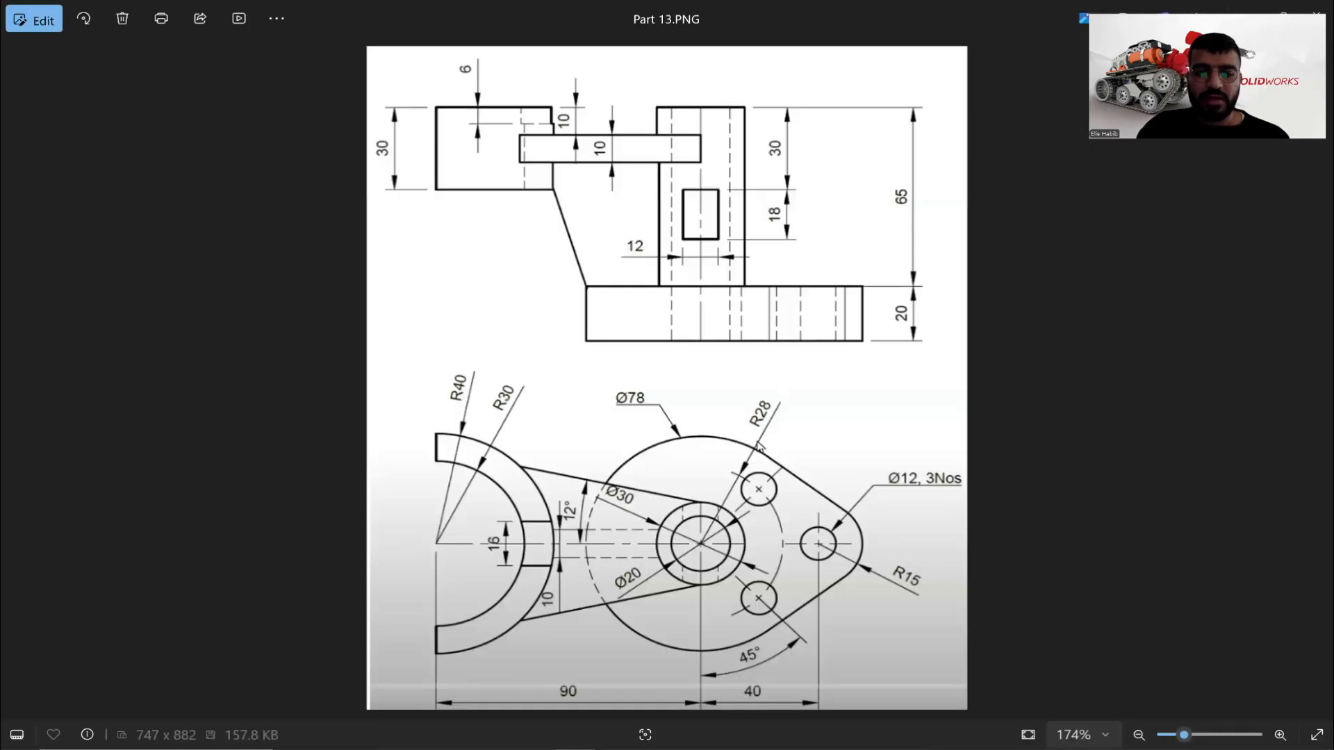
pyautogui.hotkey('alt', 'Tab')
pyautogui.moveTo(791, 502)
pyautogui.mouseDown(button='middle')
pyautogui.moveTo(810, 543)
pyautogui.moveTo(676, 372)
pyautogui.moveTo(679, 450)
pyautogui.moveTo(709, 477)
pyautogui.moveTo(849, 475)
pyautogui.moveTo(874, 522)
pyautogui.moveTo(827, 542)
pyautogui.mouseUp(button='middle')
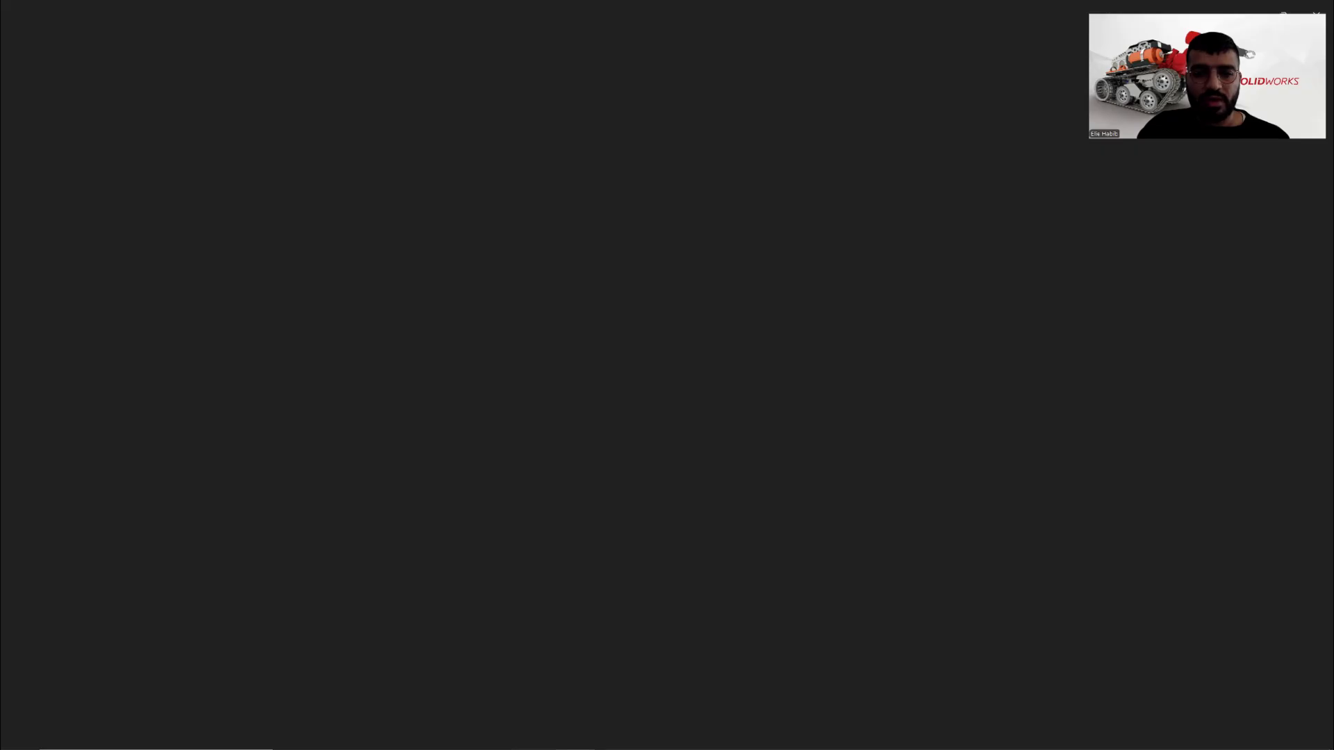
pyautogui.hotkey('alt', 'Tab')
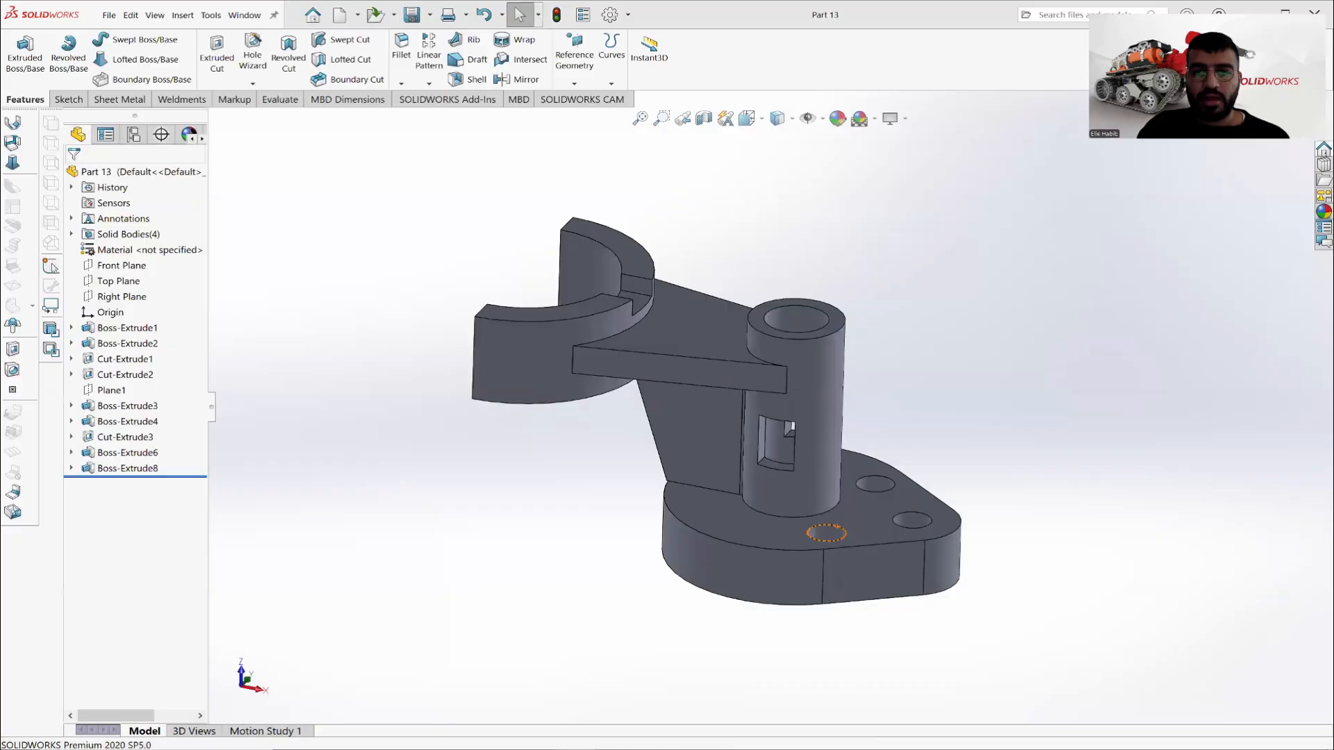
# Apply a green appearance, RGB 0, 255, 0, to the whole part.
pyautogui.moveTo(873, 223); pyautogui.dragTo(751, 245, button='middle')
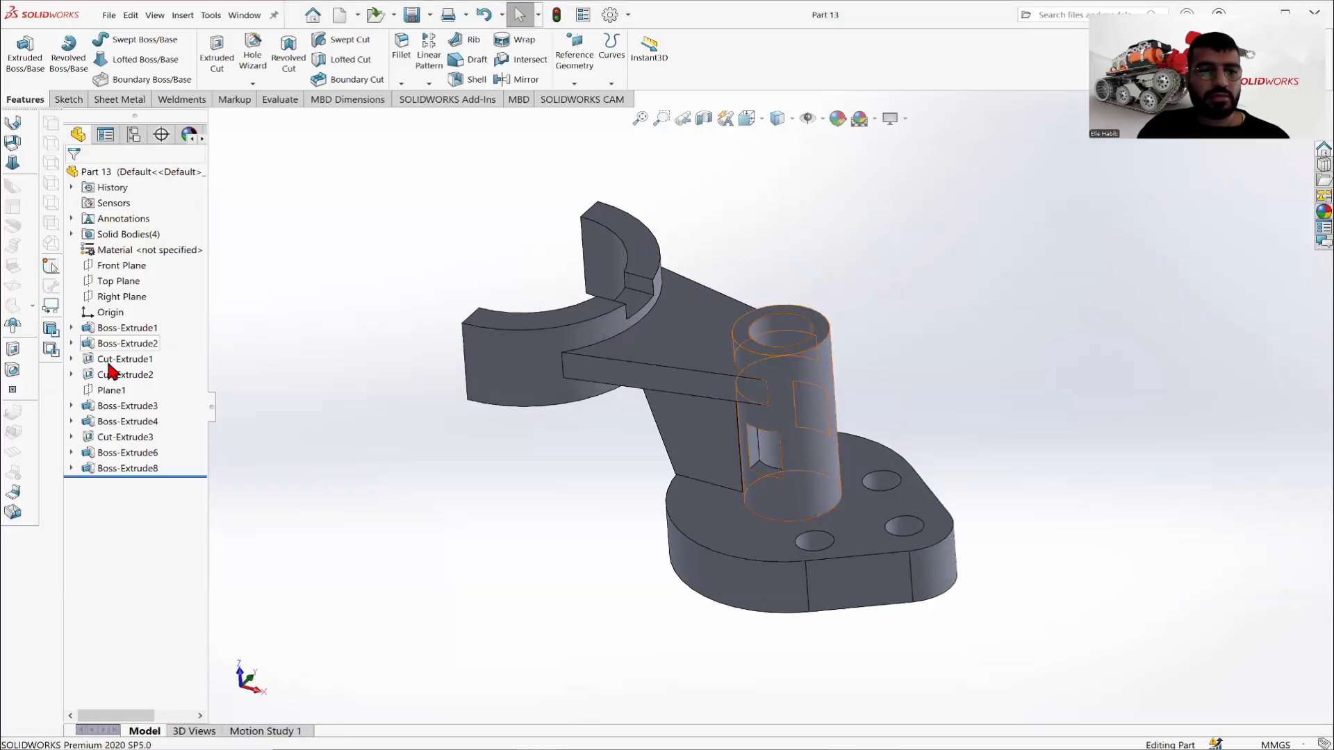
pyautogui.click(116, 172)
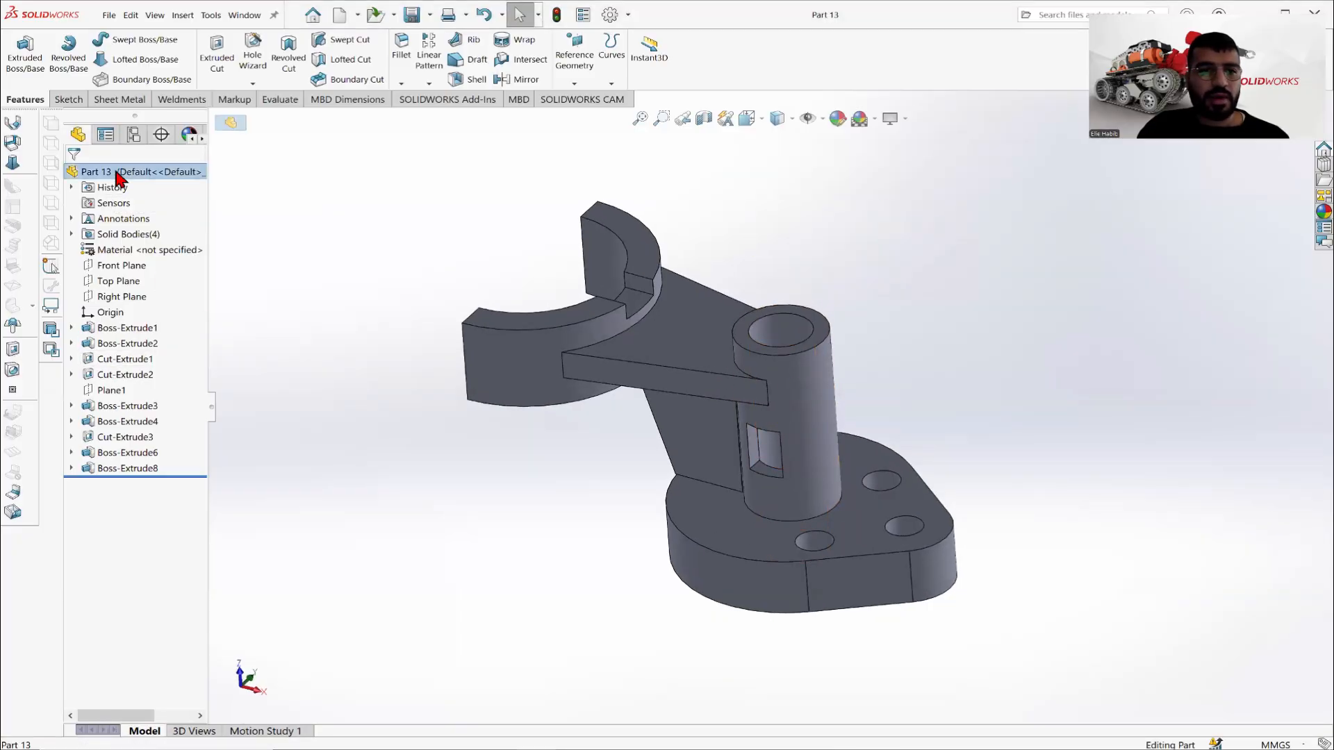
pyautogui.click(837, 119)
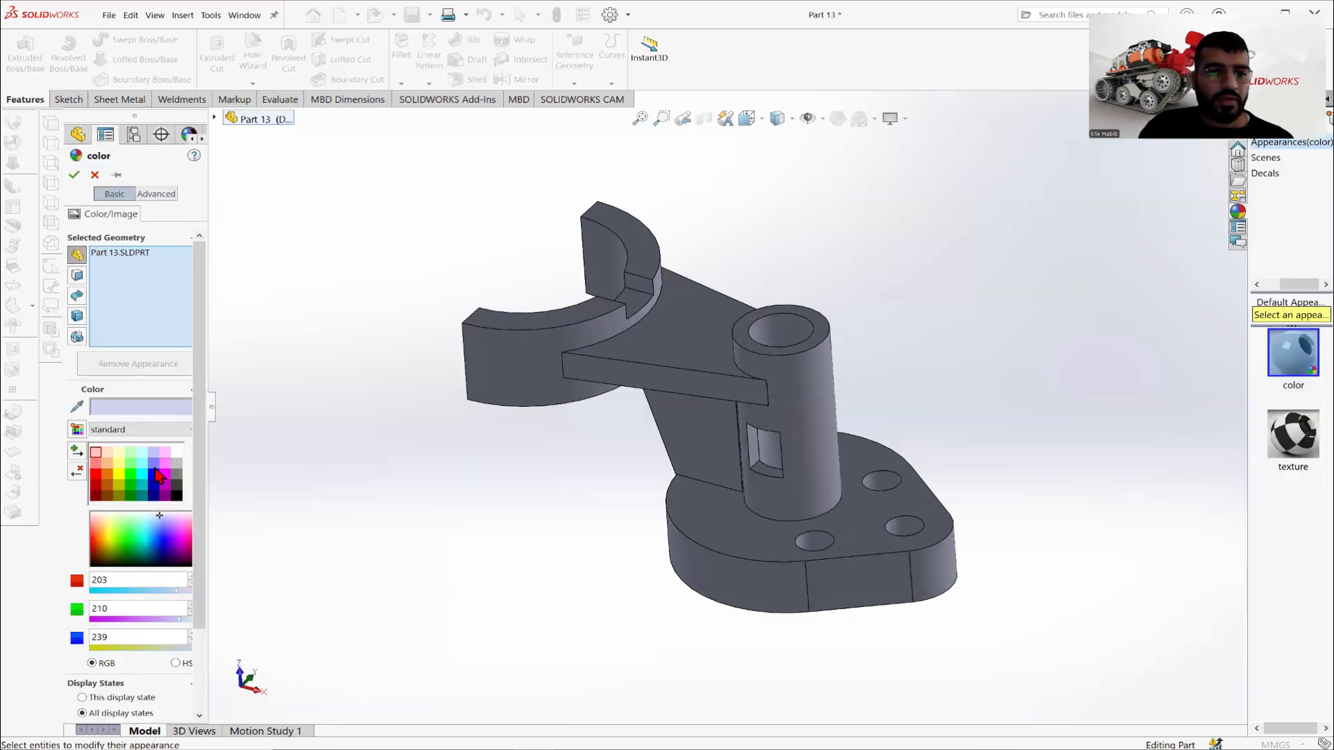
pyautogui.click(131, 477)
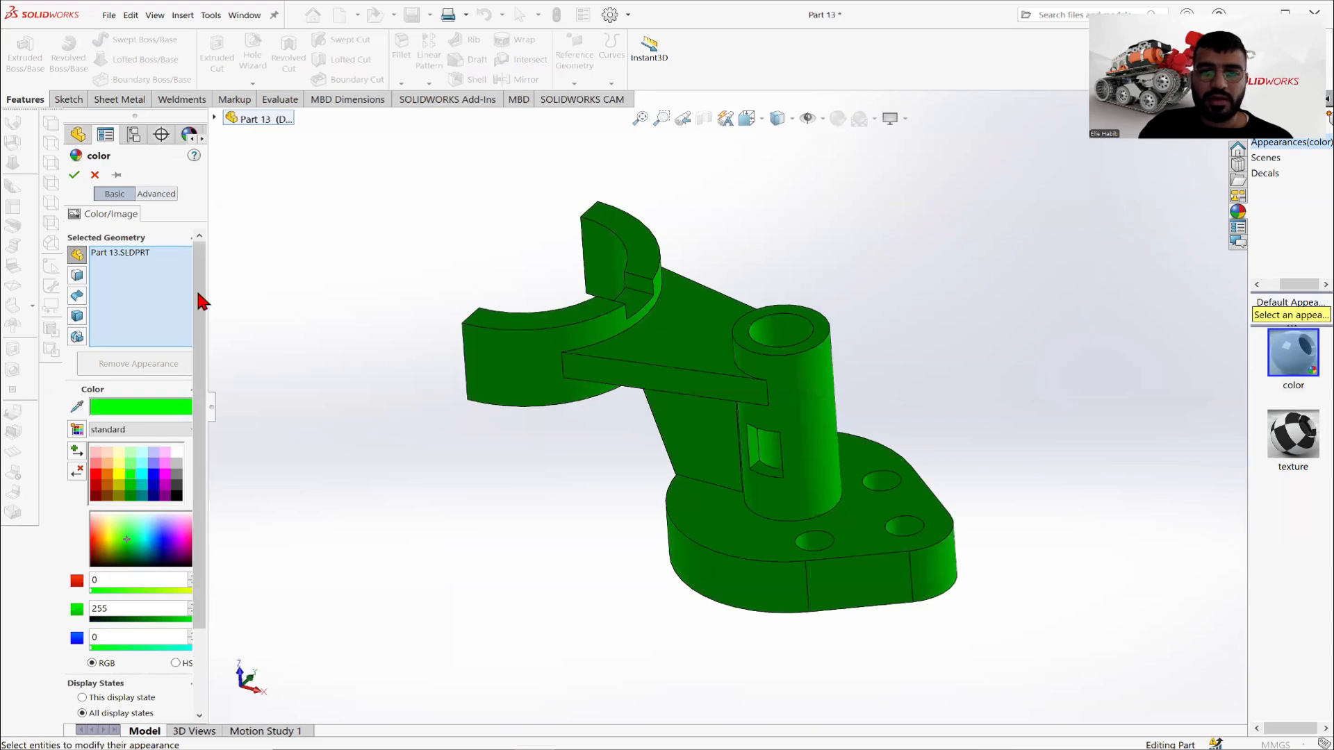
pyautogui.click(75, 175)
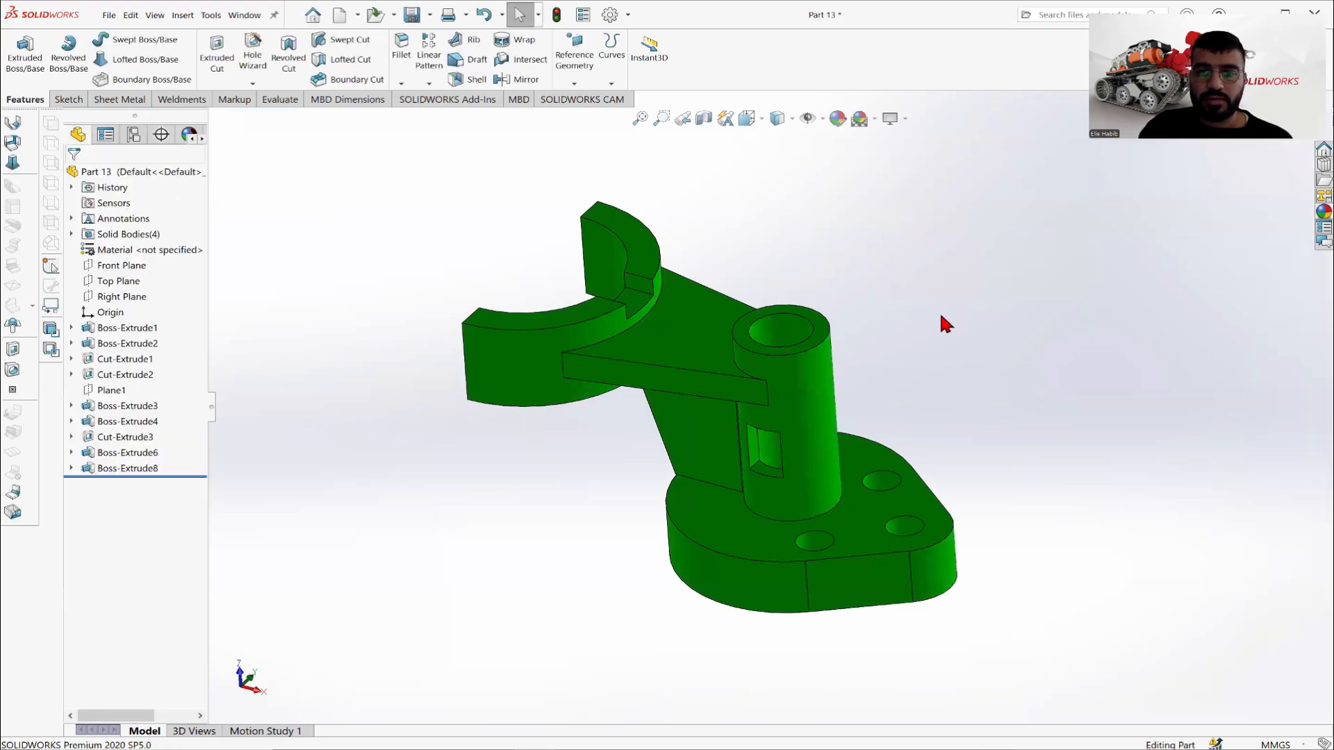
pyautogui.scroll(-2, 945, 294)
pyautogui.moveTo(945, 294); pyautogui.dragTo(868, 358, button='middle')
pyautogui.scroll(1, 863, 385)
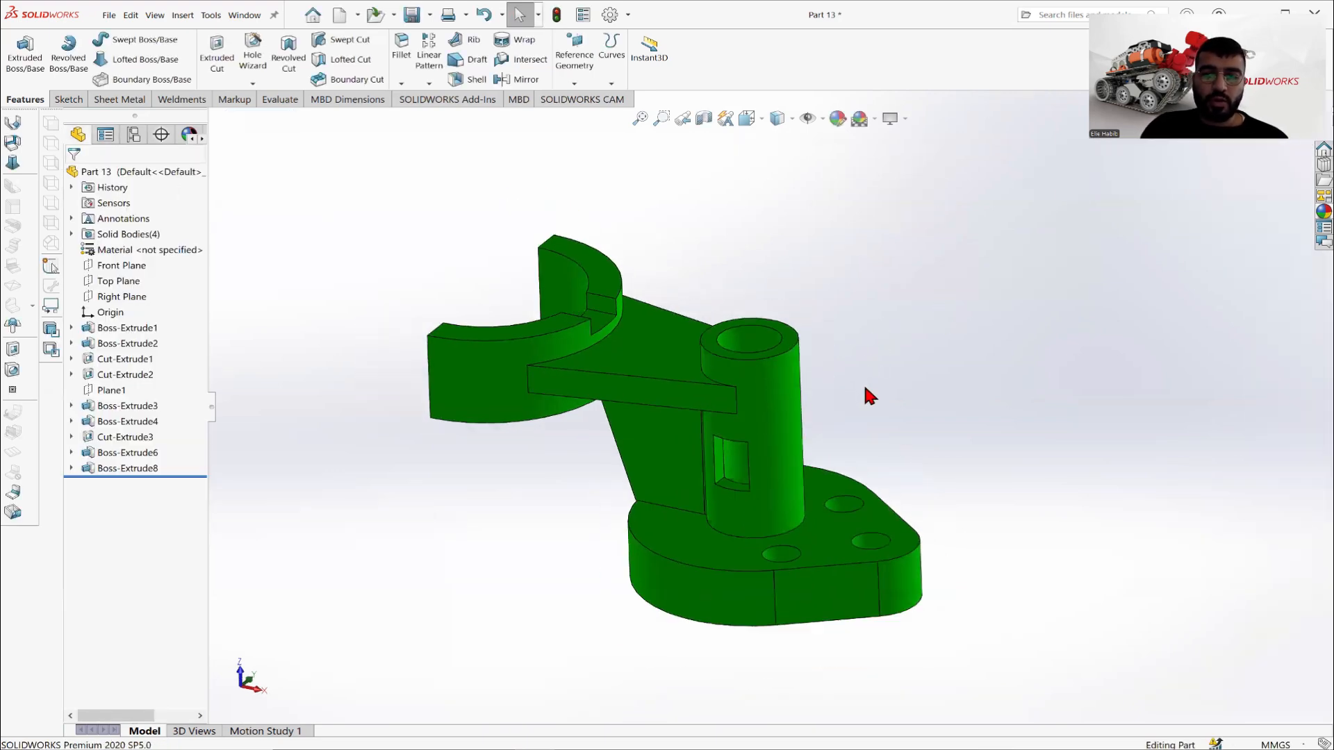